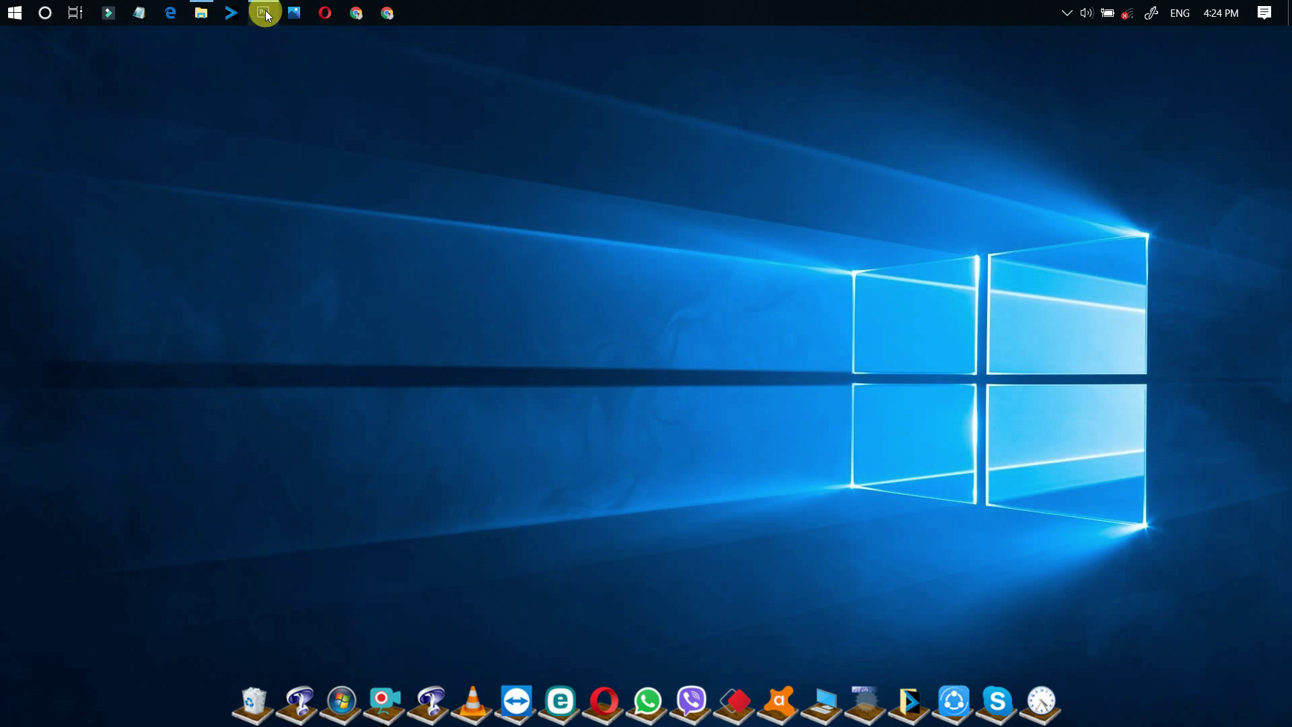
Bring the Photoshop window up full-screen with an empty workspace
left_click(265, 13)
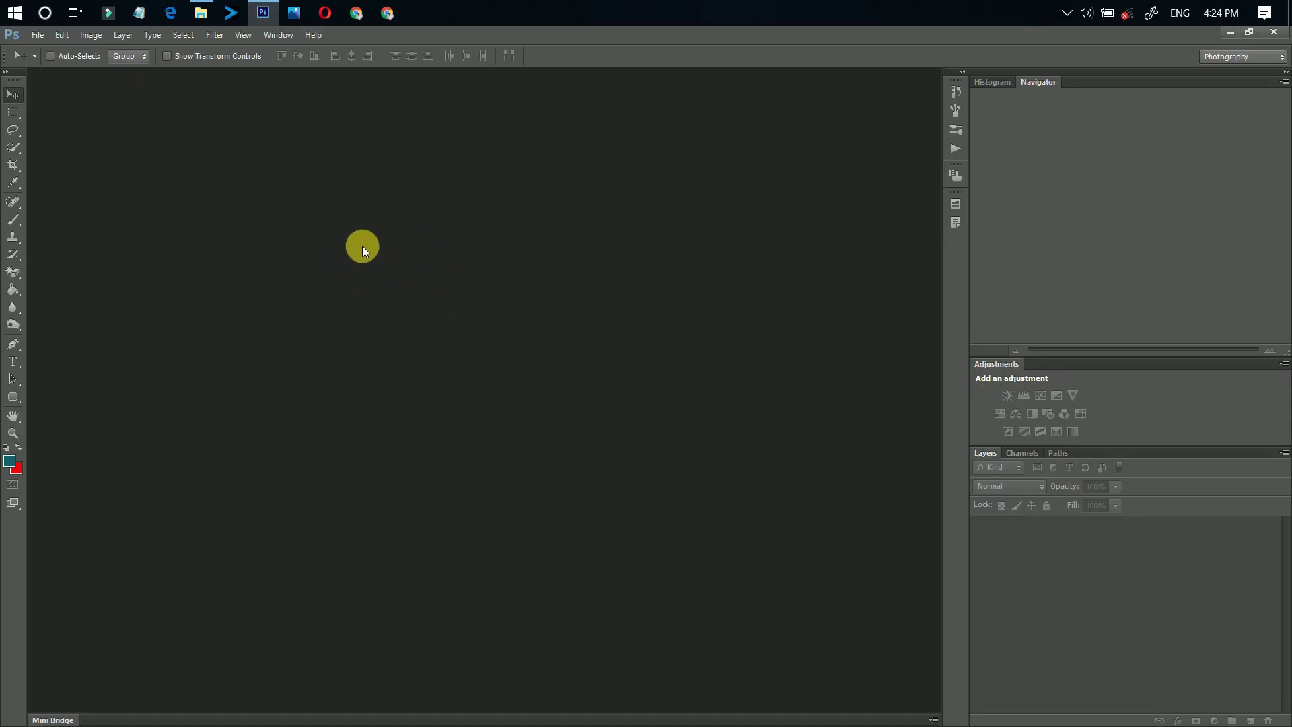
Open the reference mockup image ss.jpg from the Business card folder
left_click(38, 34)
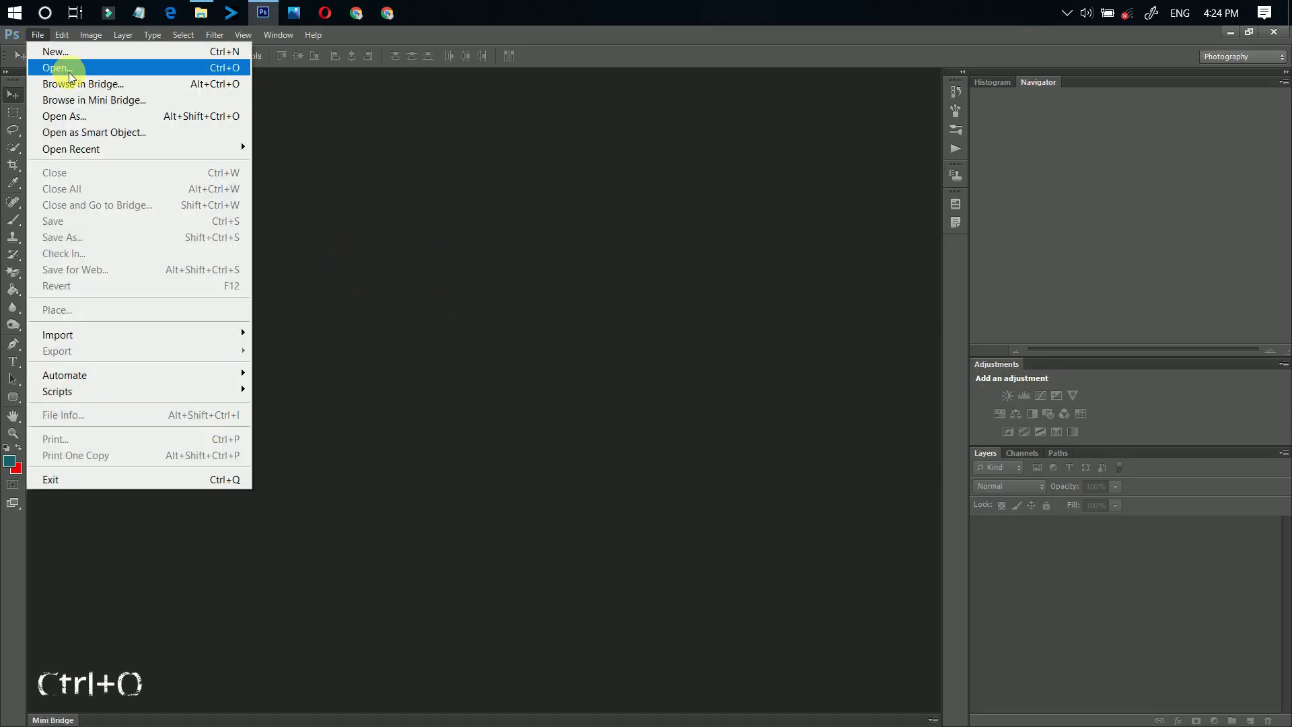
left_click(89, 76)
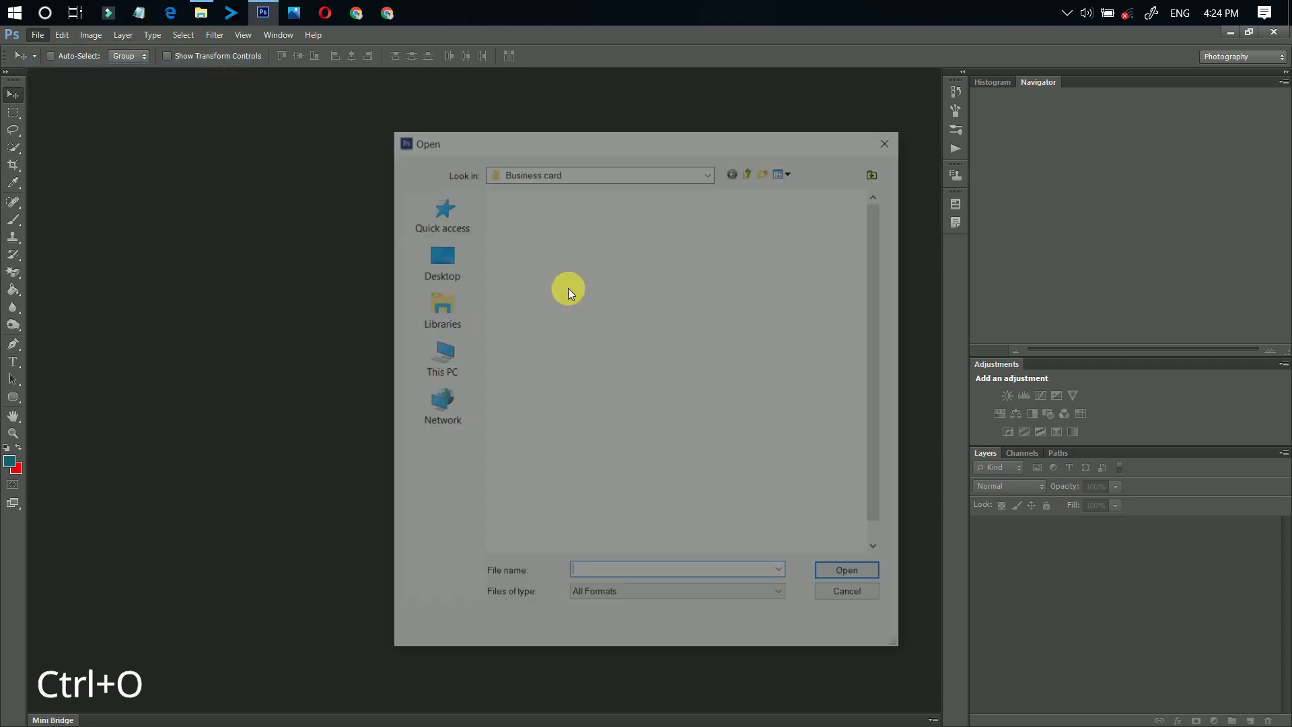
double_click(765, 510)
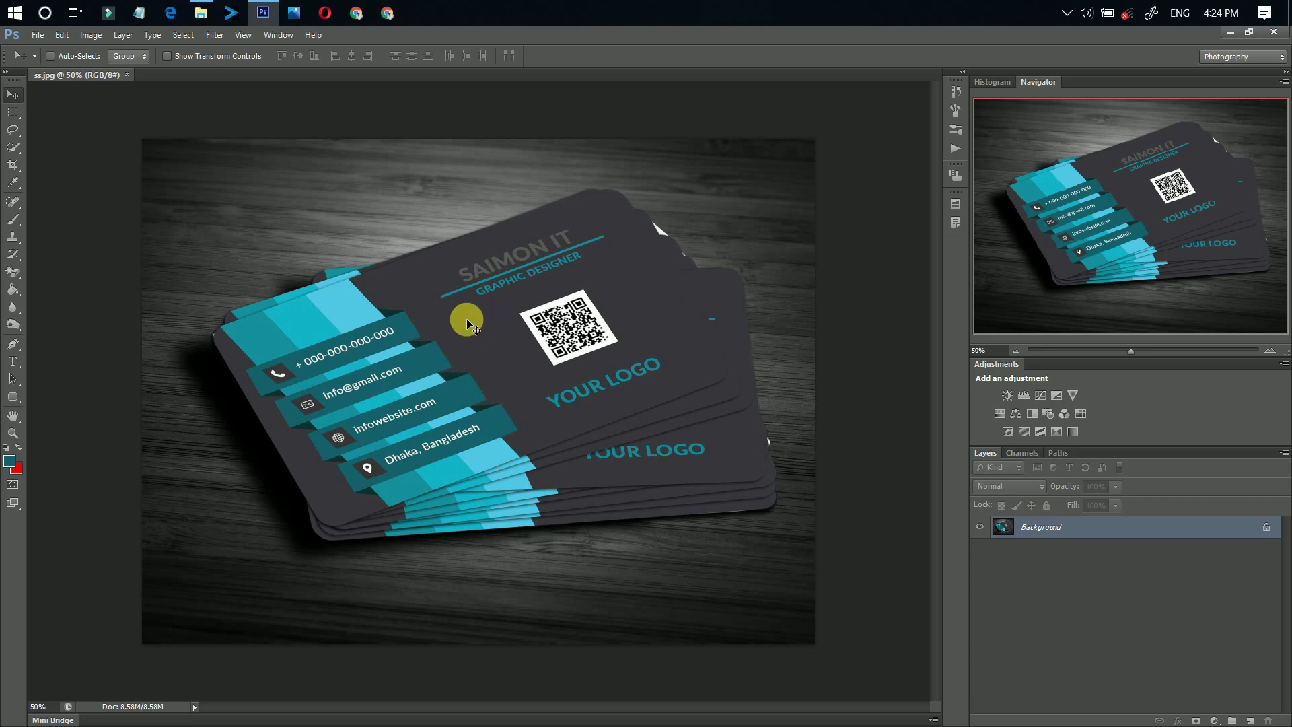
left_click(37, 35)
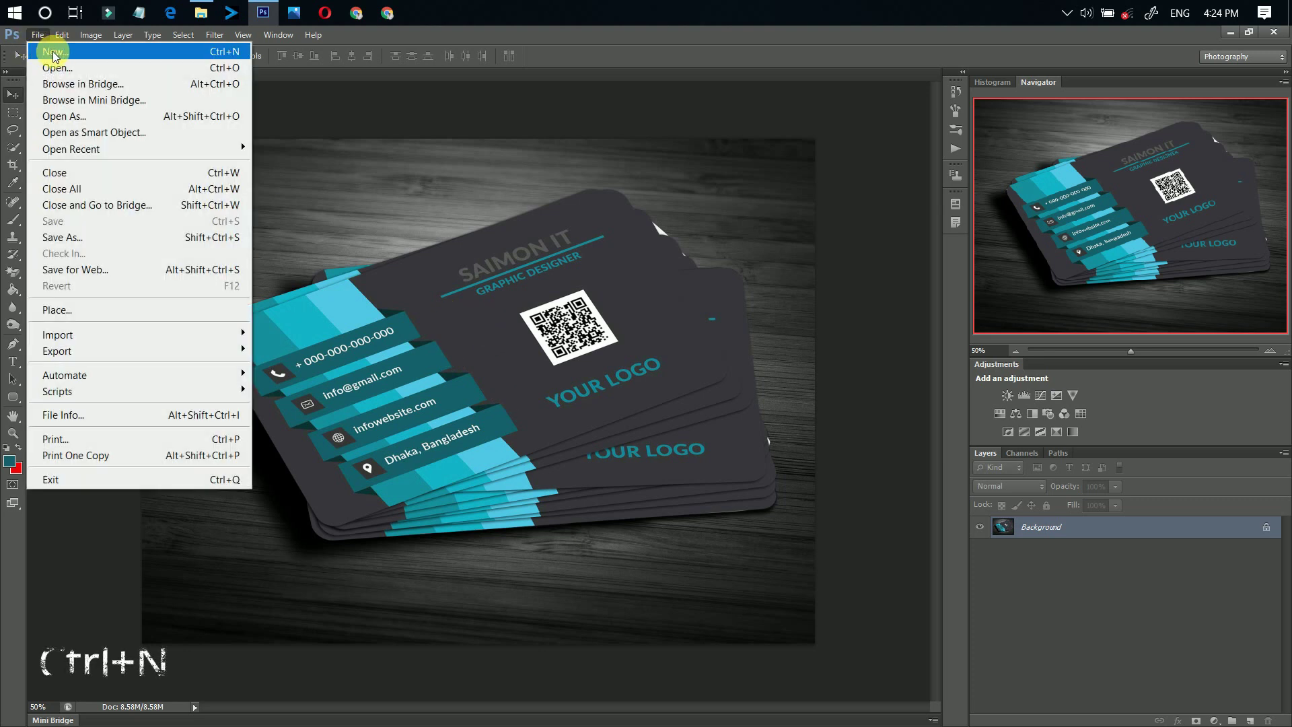
Name the new document Business Card and pick the International Paper preset
left_click(104, 52)
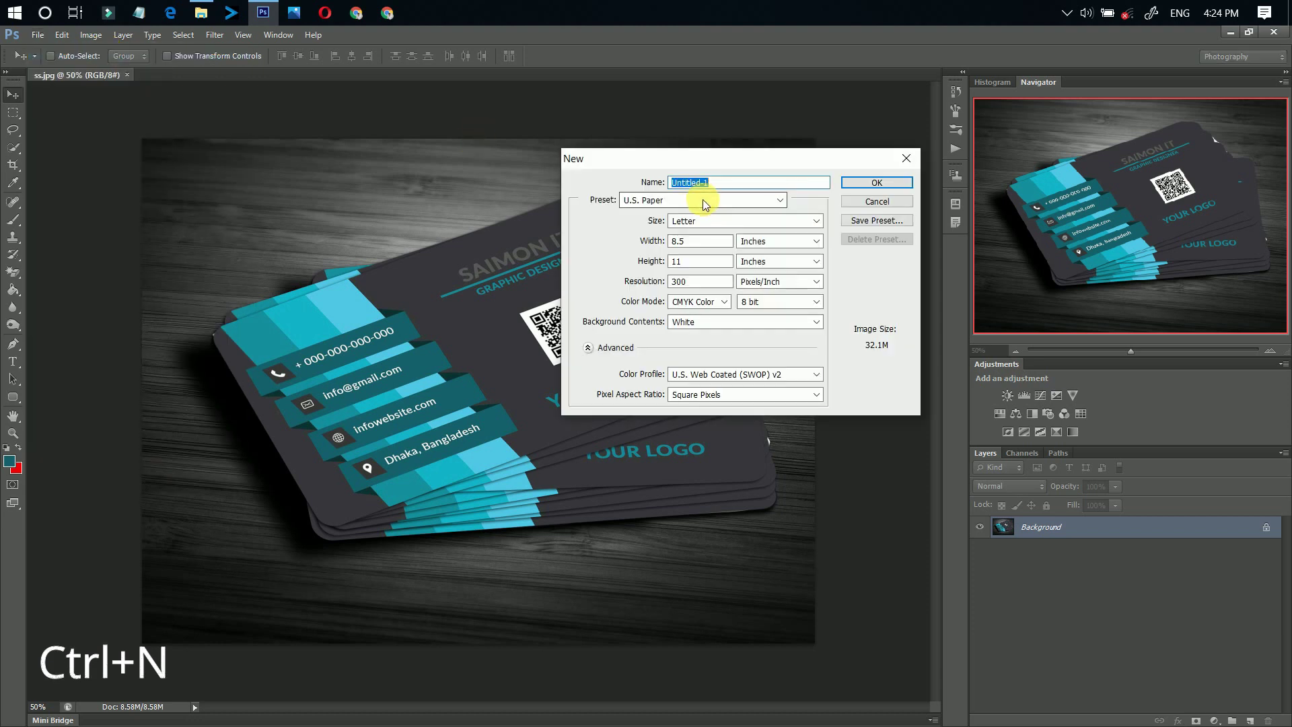
left_click_drag(717, 186, 673, 192)
type("Business Card")
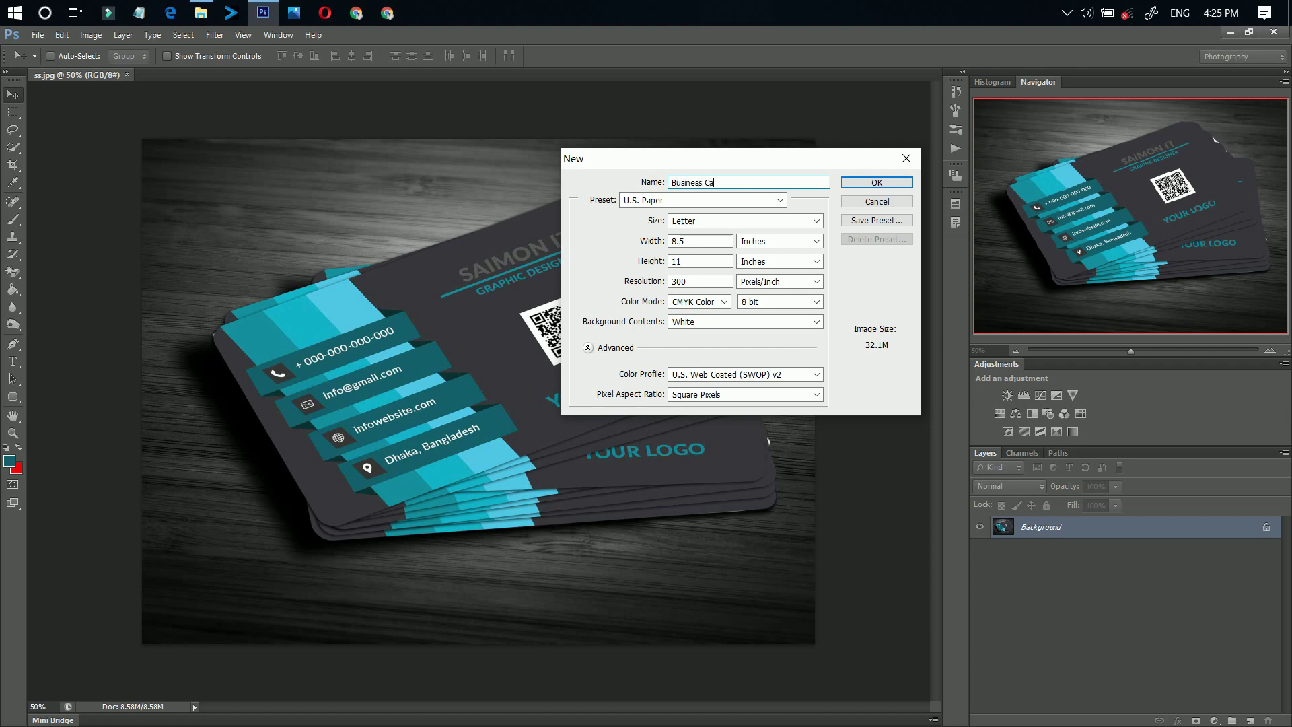
left_click(663, 196)
left_click(648, 263)
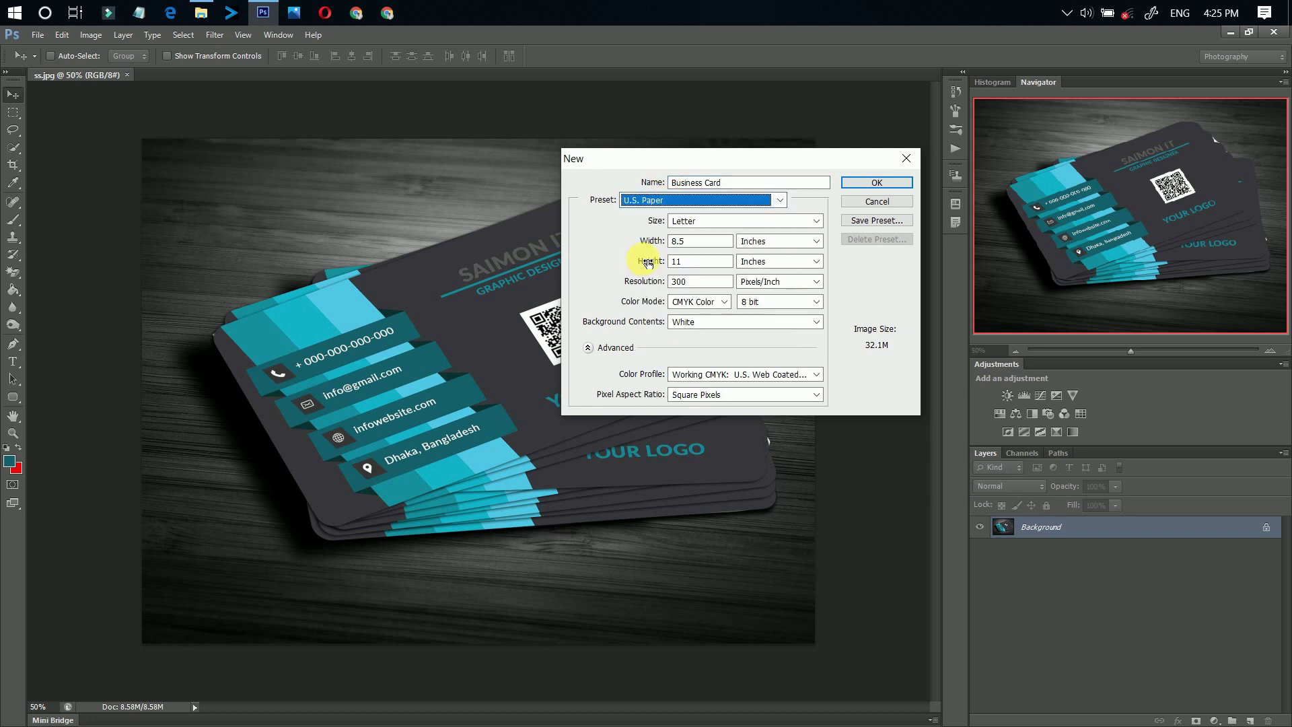
key("Up")
left_click(760, 199)
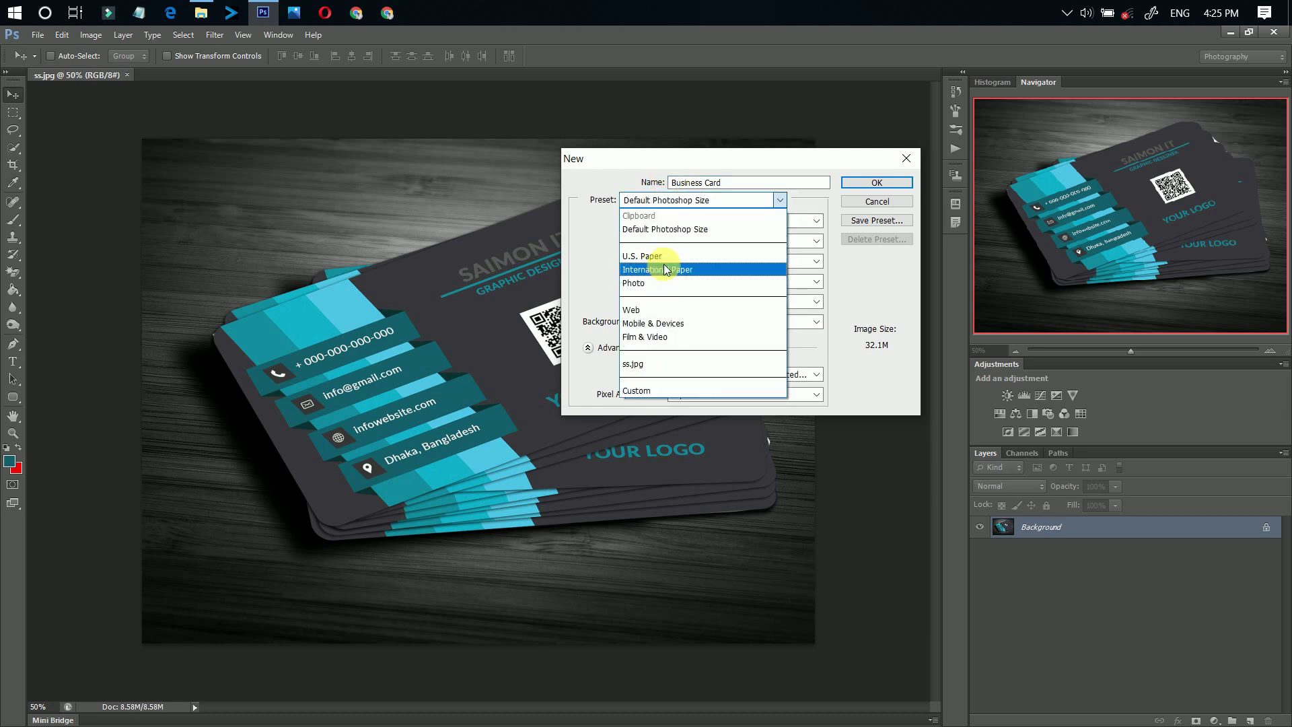
left_click(670, 269)
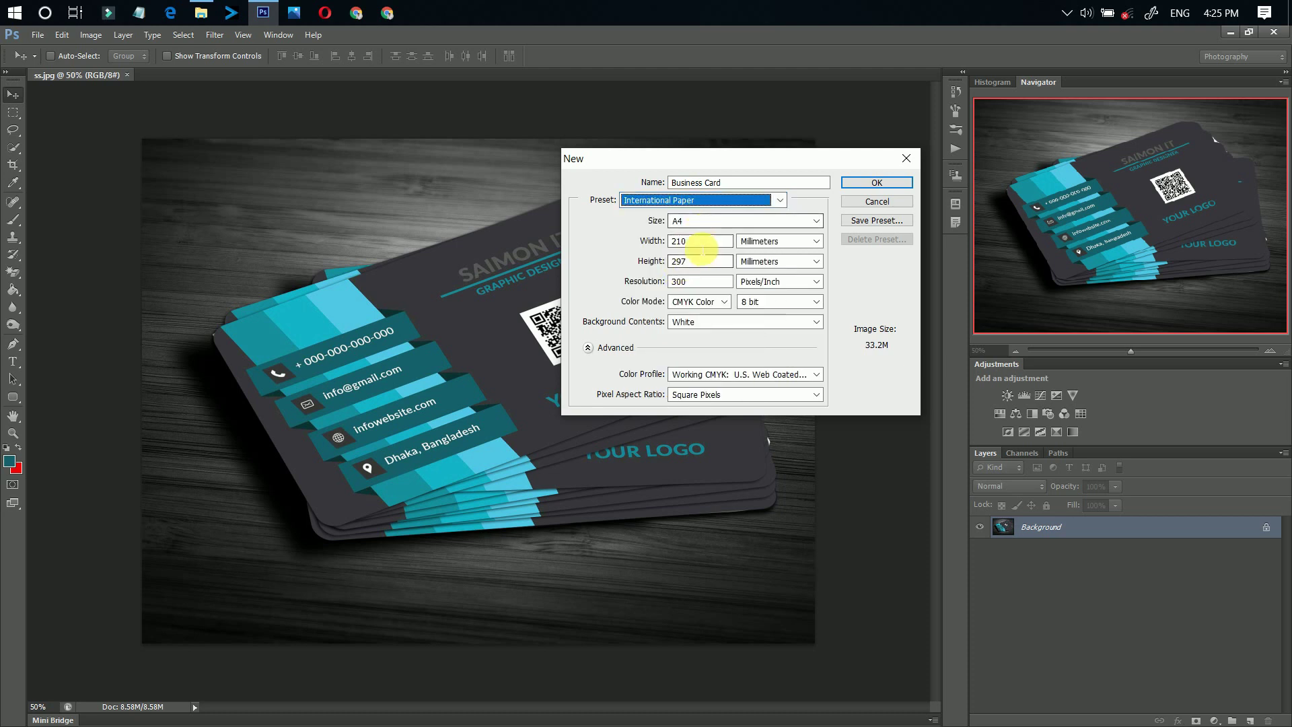
Set the size to 3.25 × 1.75 inches at 300 ppi in CMYK Color, then create it
left_click(773, 240)
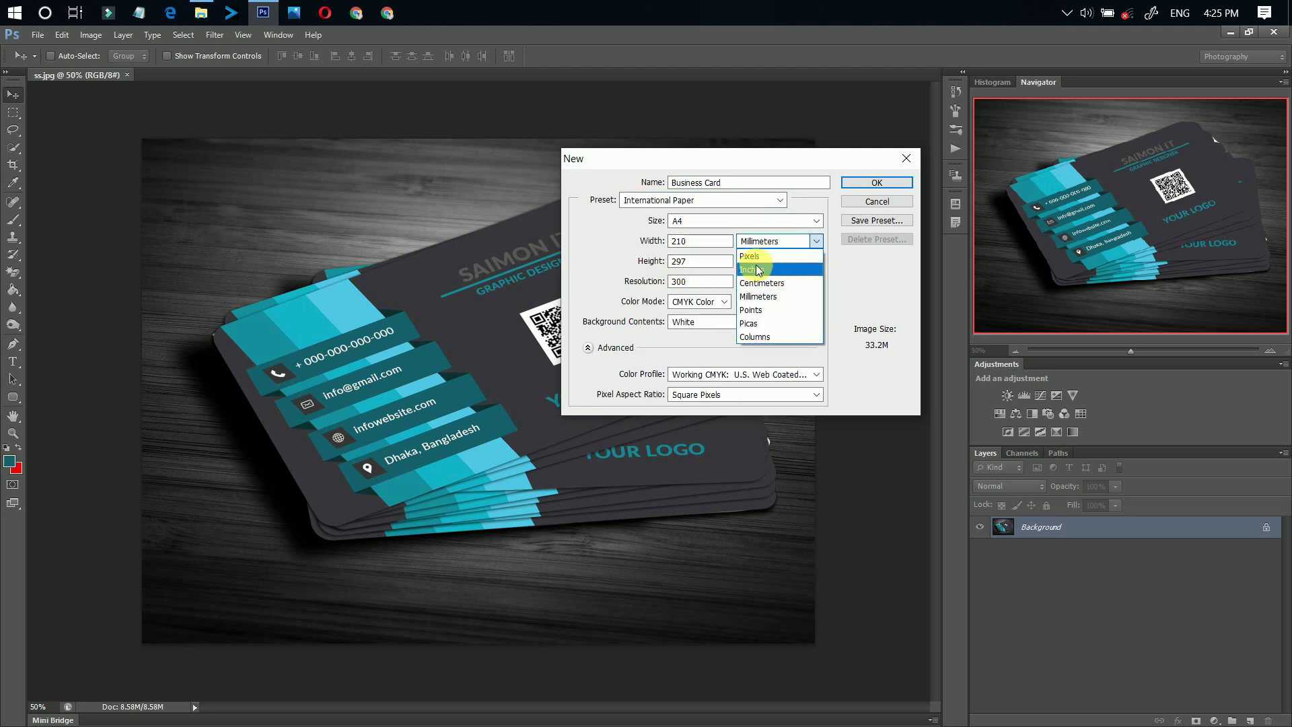
left_click(758, 269)
double_click(681, 241)
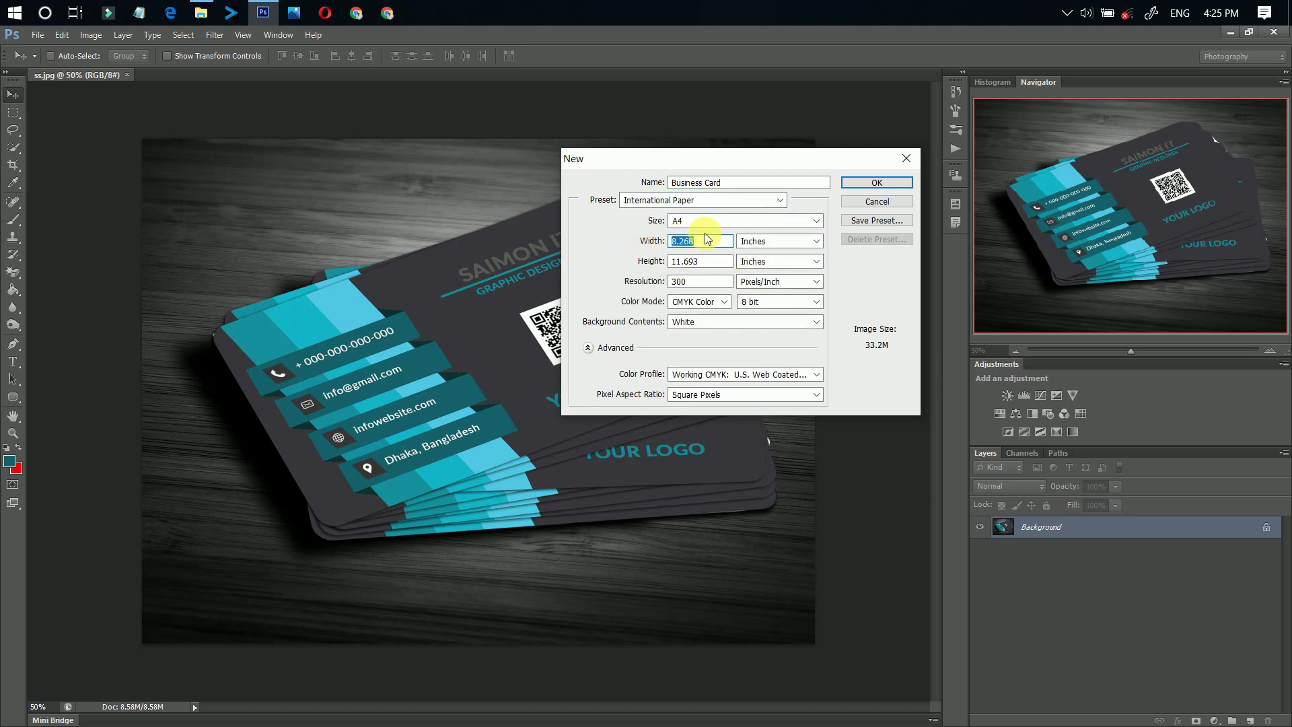
type("3.25")
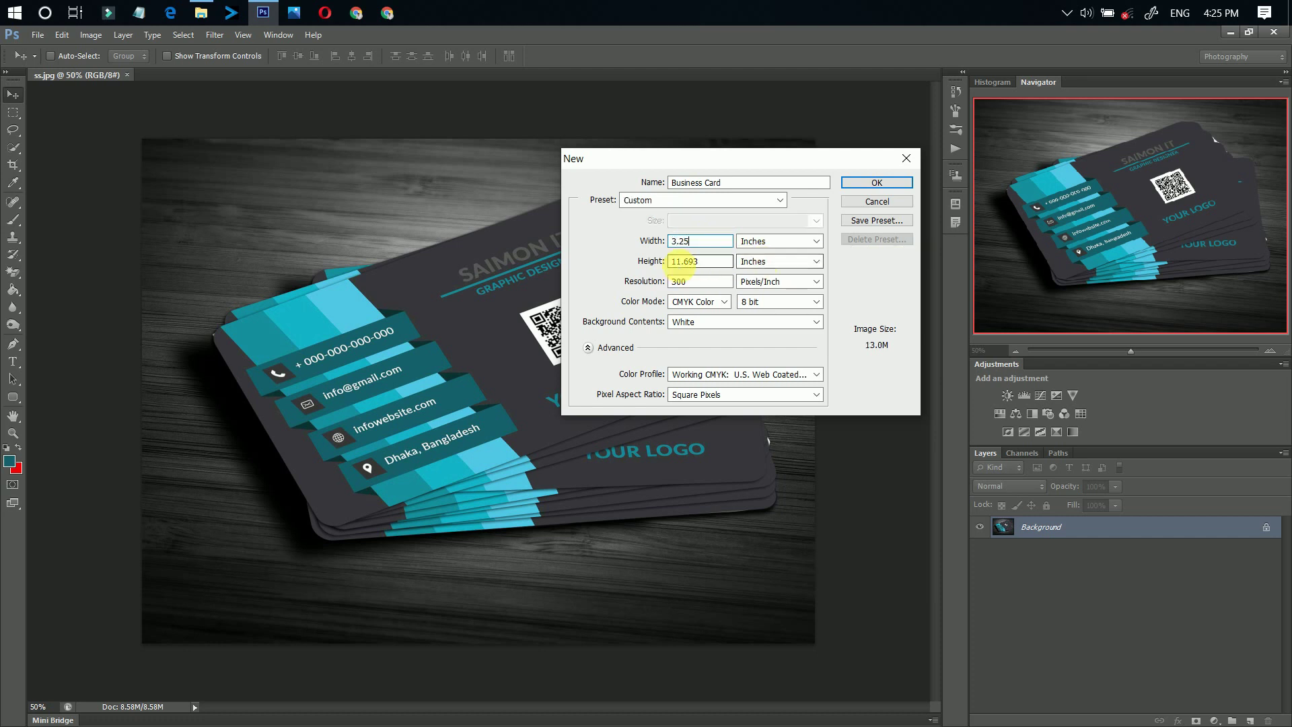
double_click(681, 263)
type("1.")
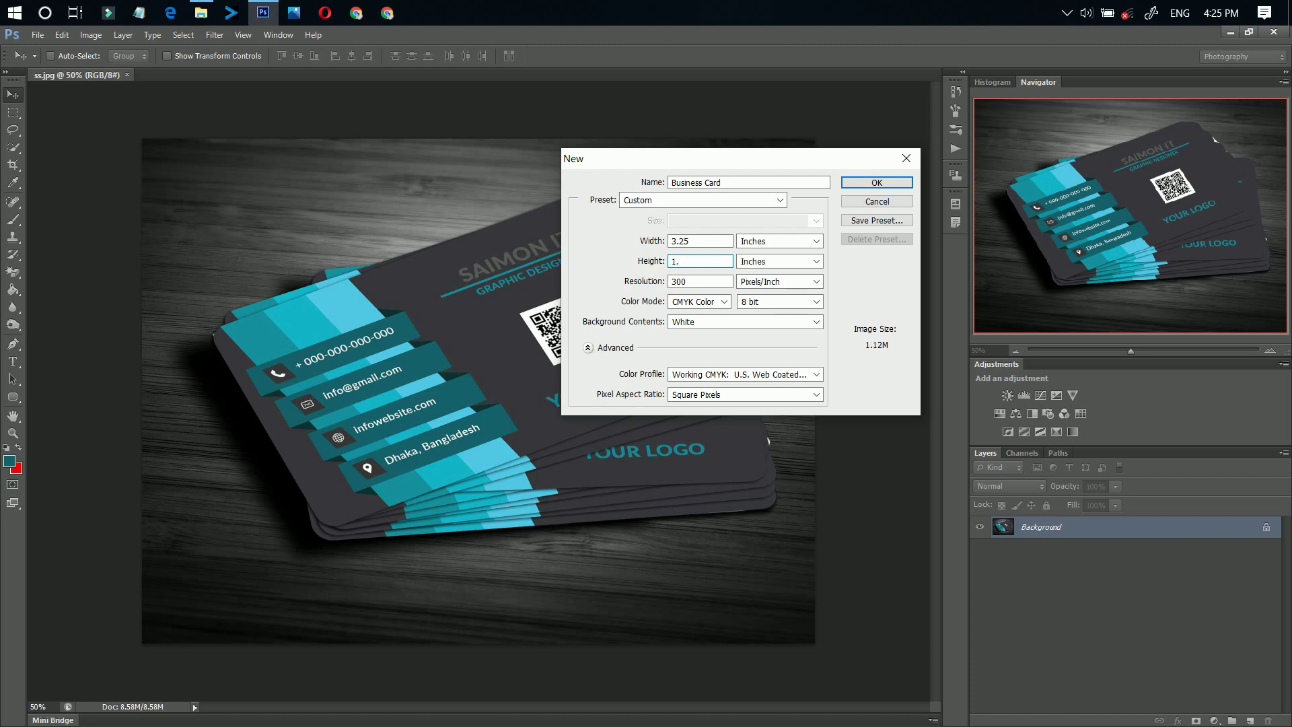
type("75")
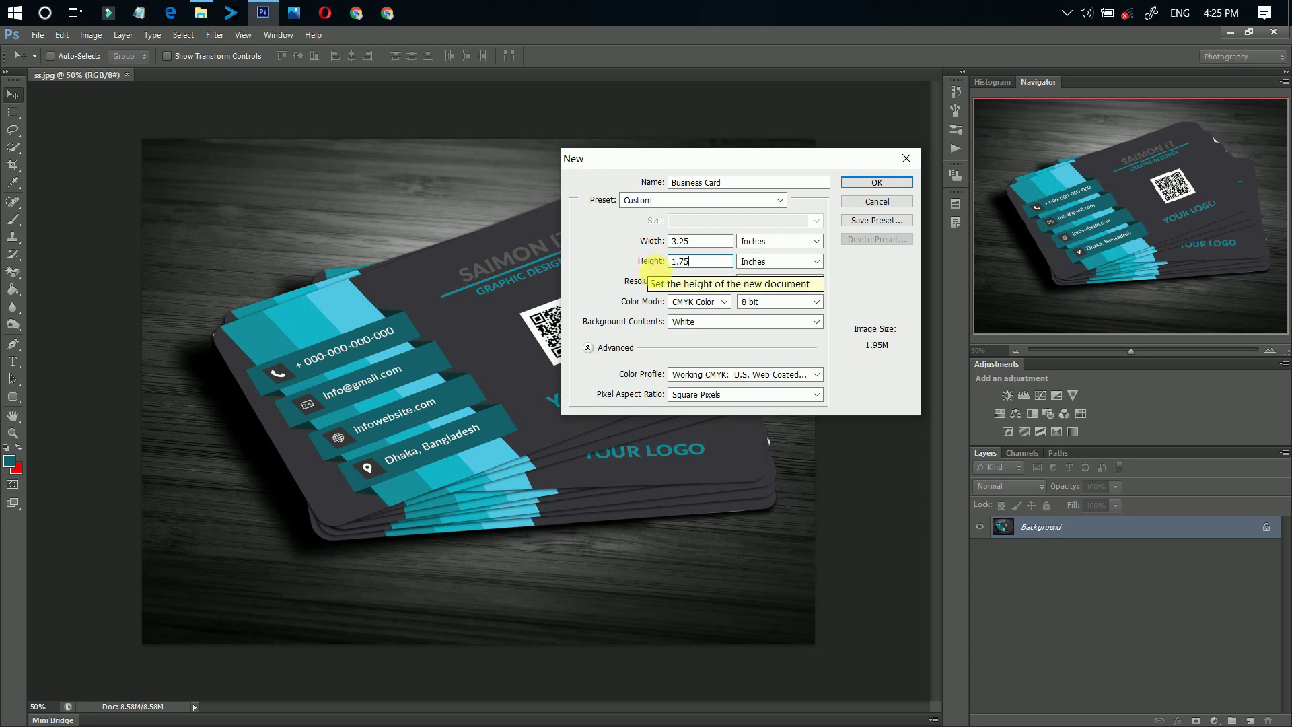
left_click(691, 303)
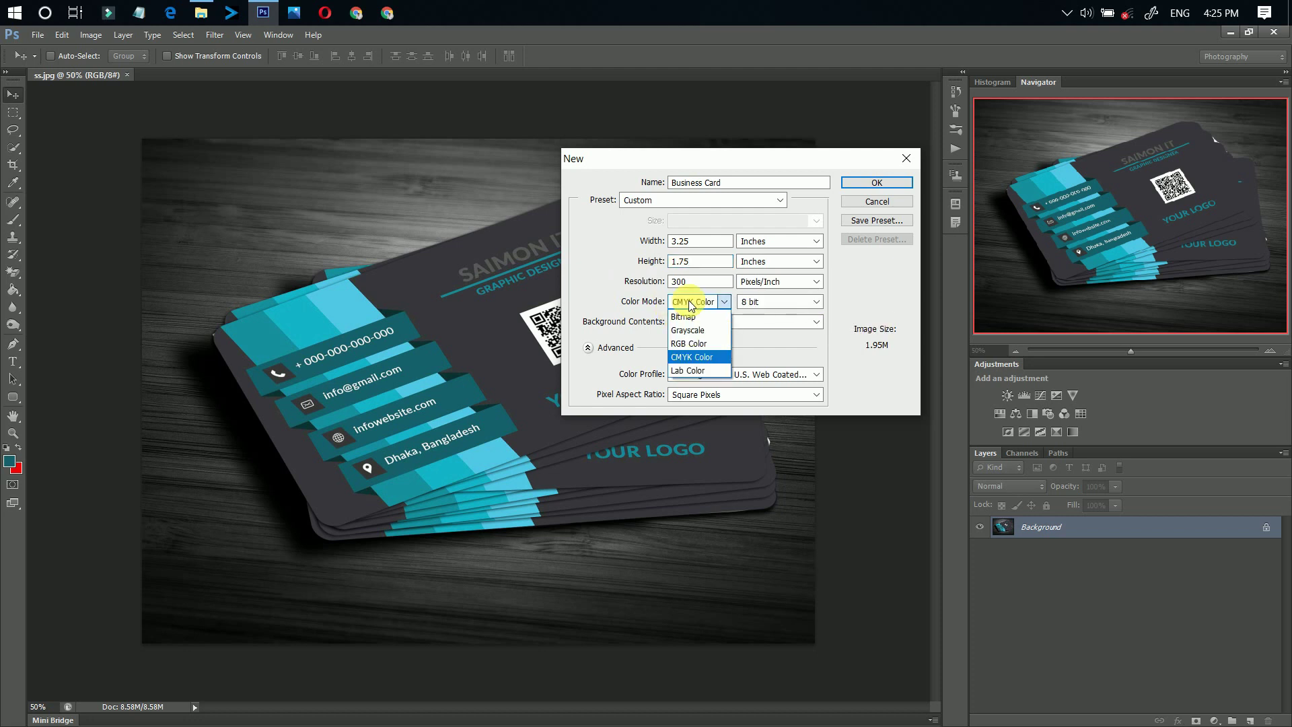
left_click(693, 357)
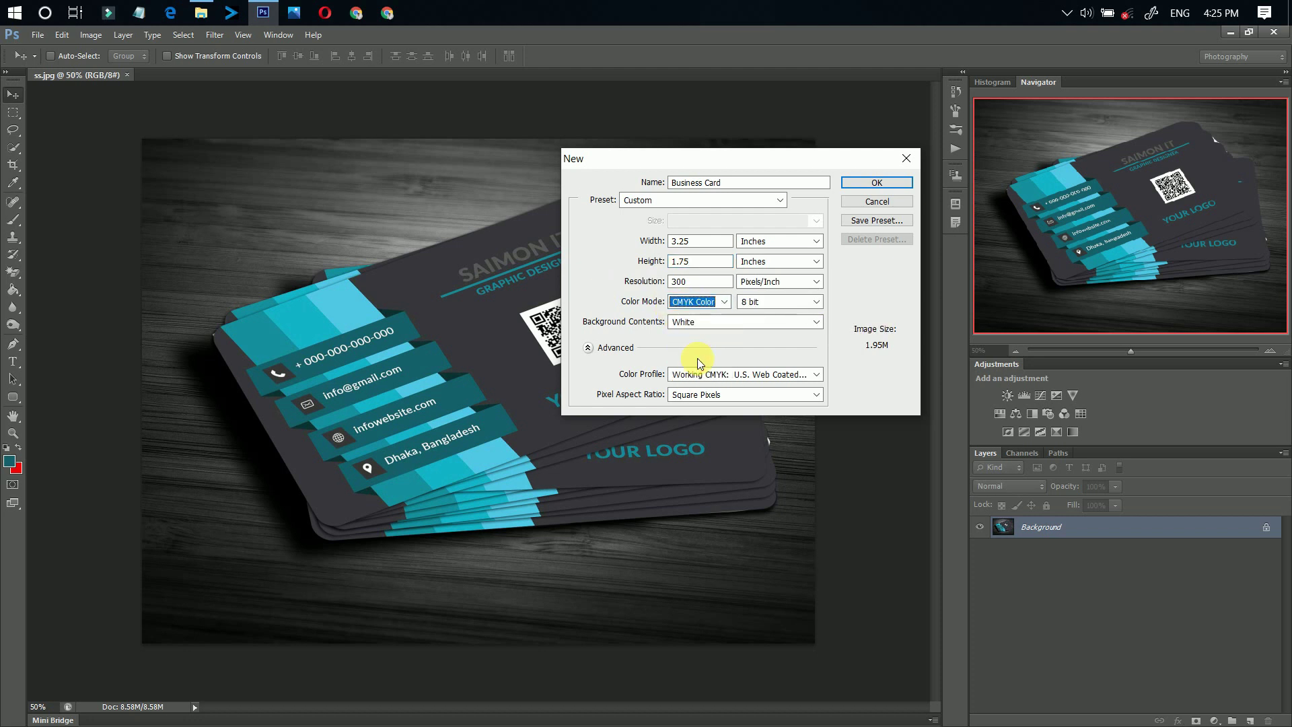
left_click(870, 183)
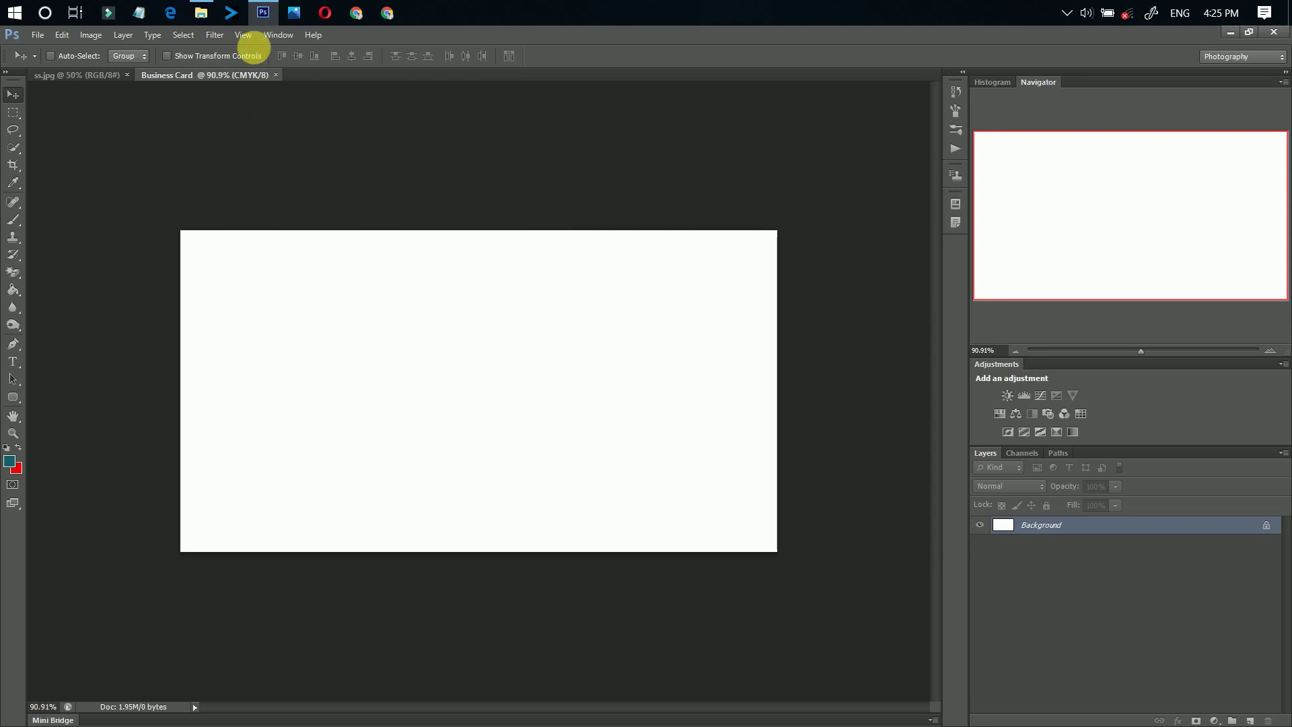
Turn on rulers and drag guides to the top, bottom, left and right canvas edges
left_click(243, 34)
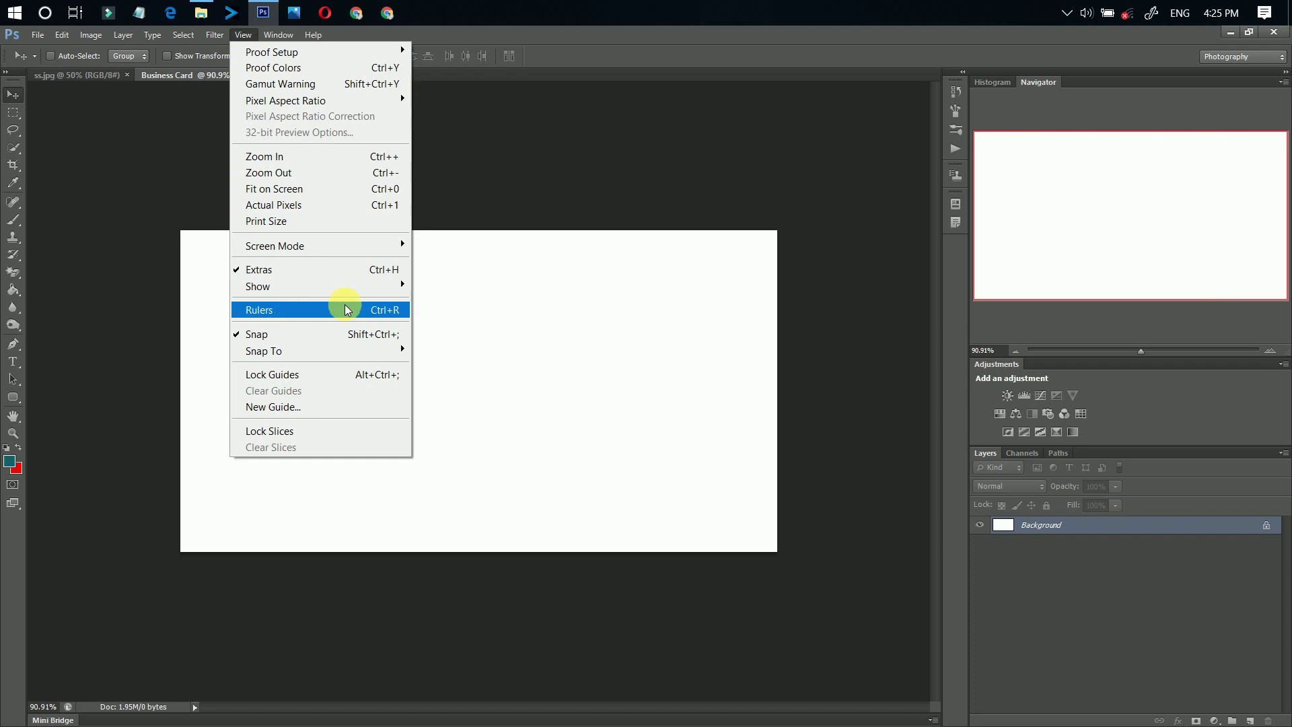
left_click(328, 310)
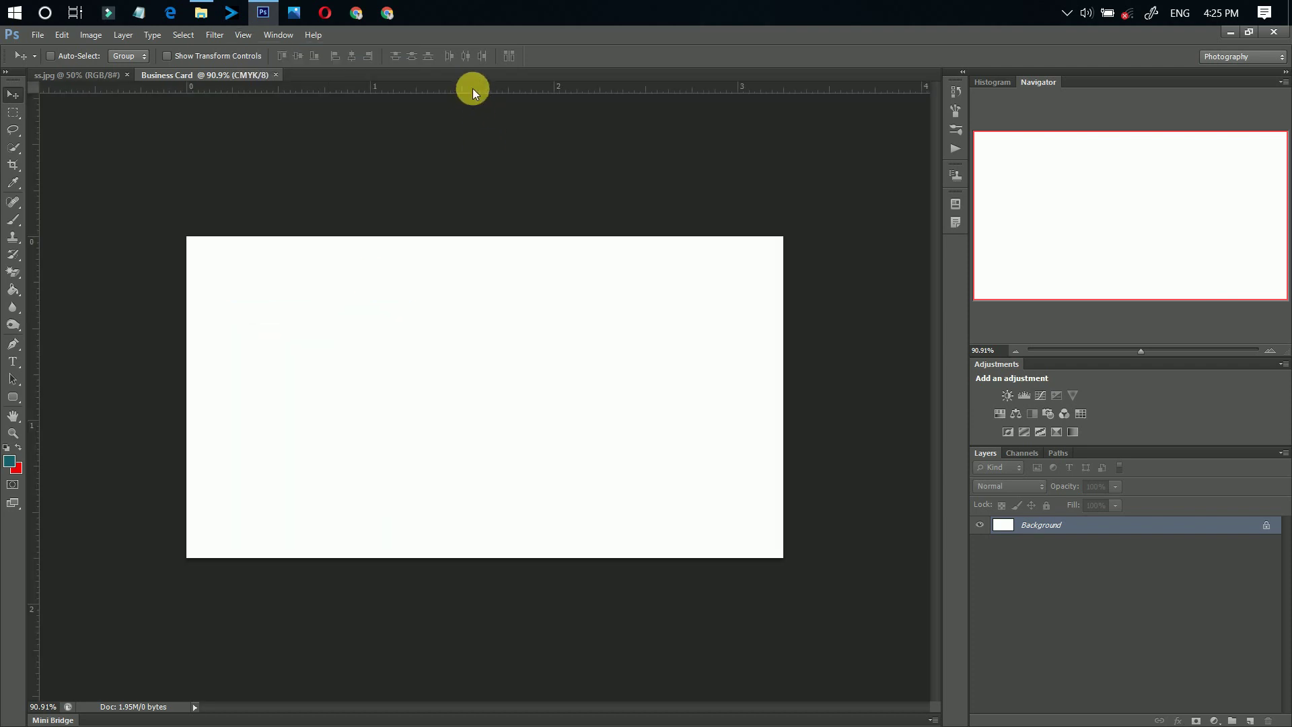
left_click_drag(477, 88, 496, 235)
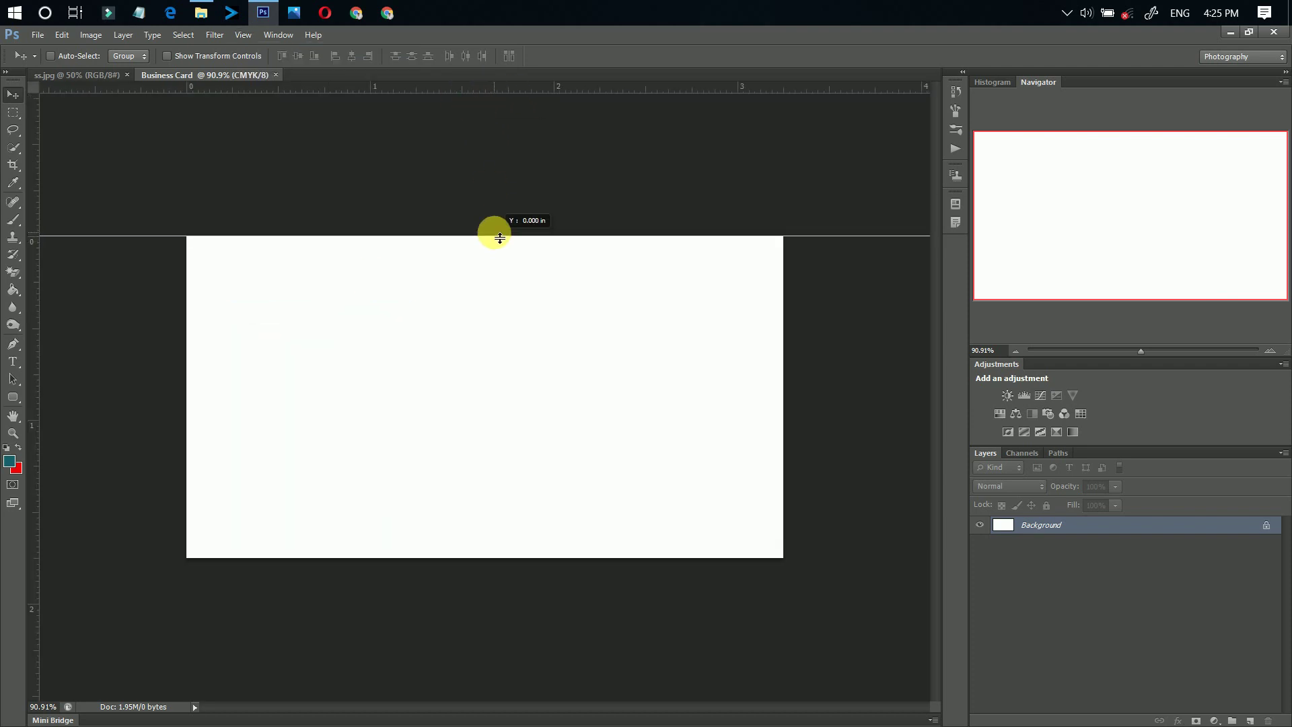
left_click_drag(504, 88, 605, 557)
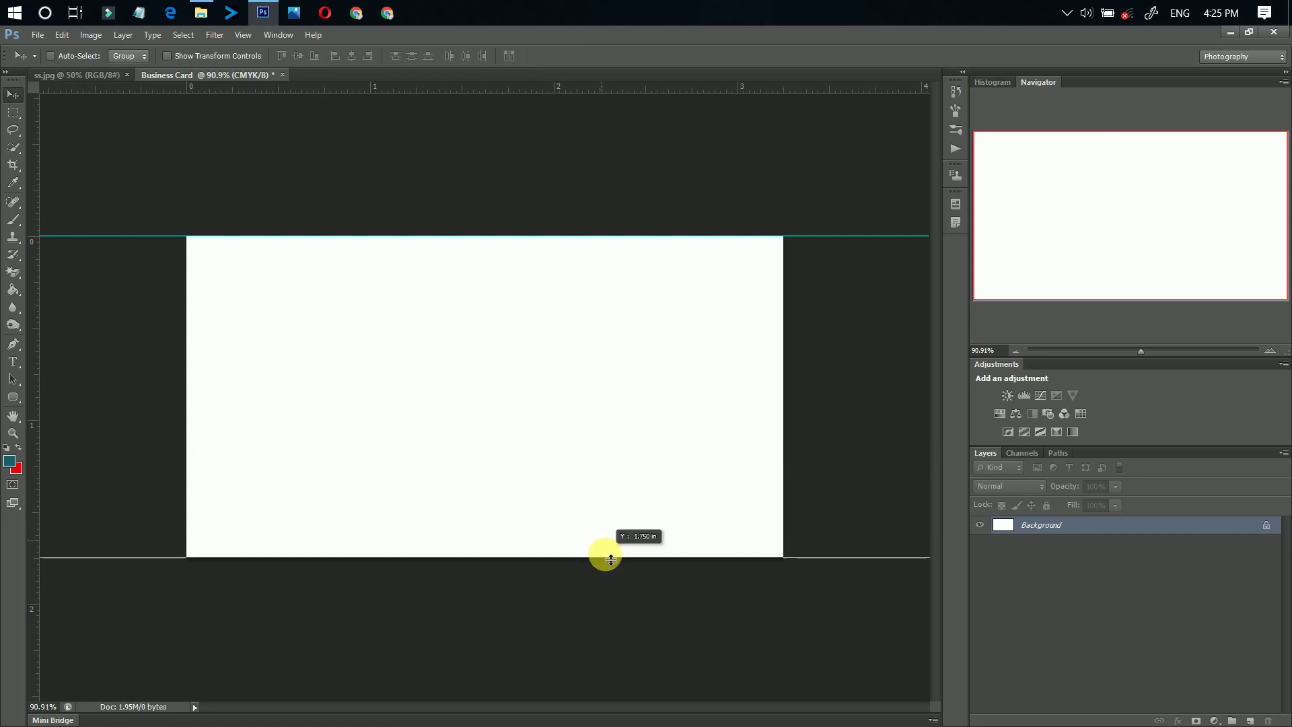
left_click_drag(30, 341, 187, 401)
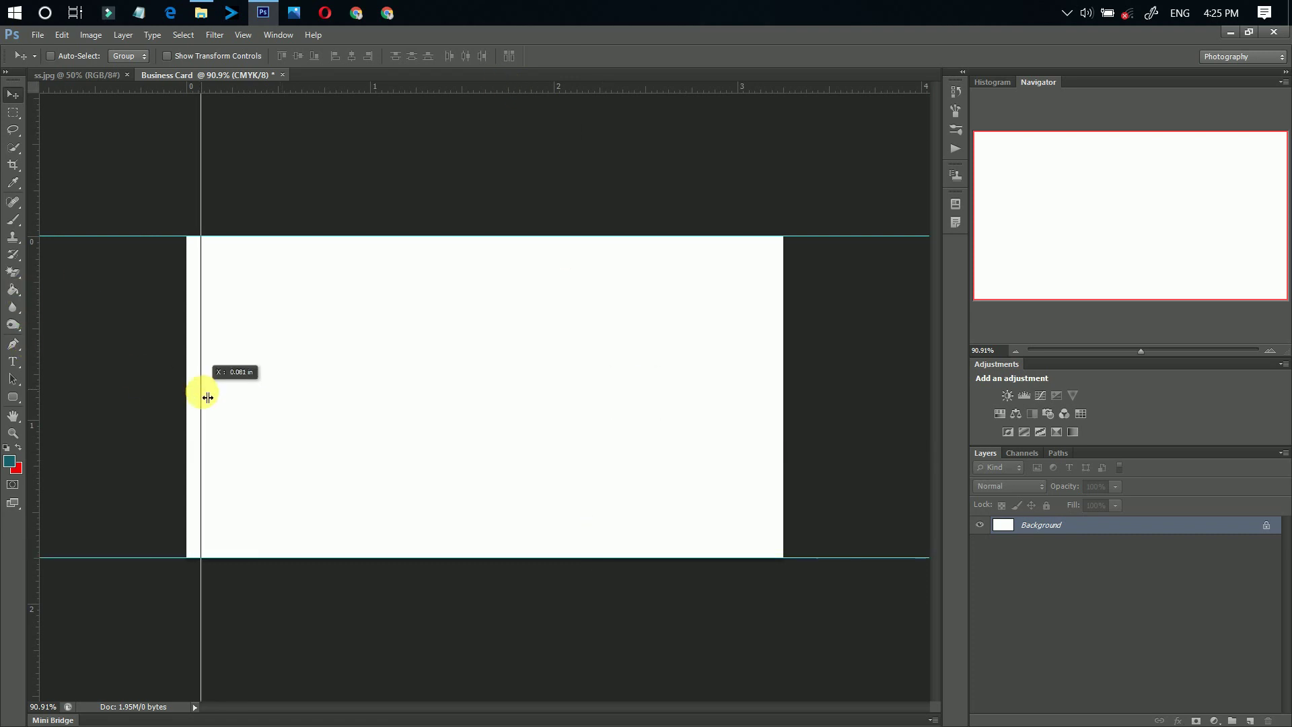
left_click_drag(34, 299, 787, 512)
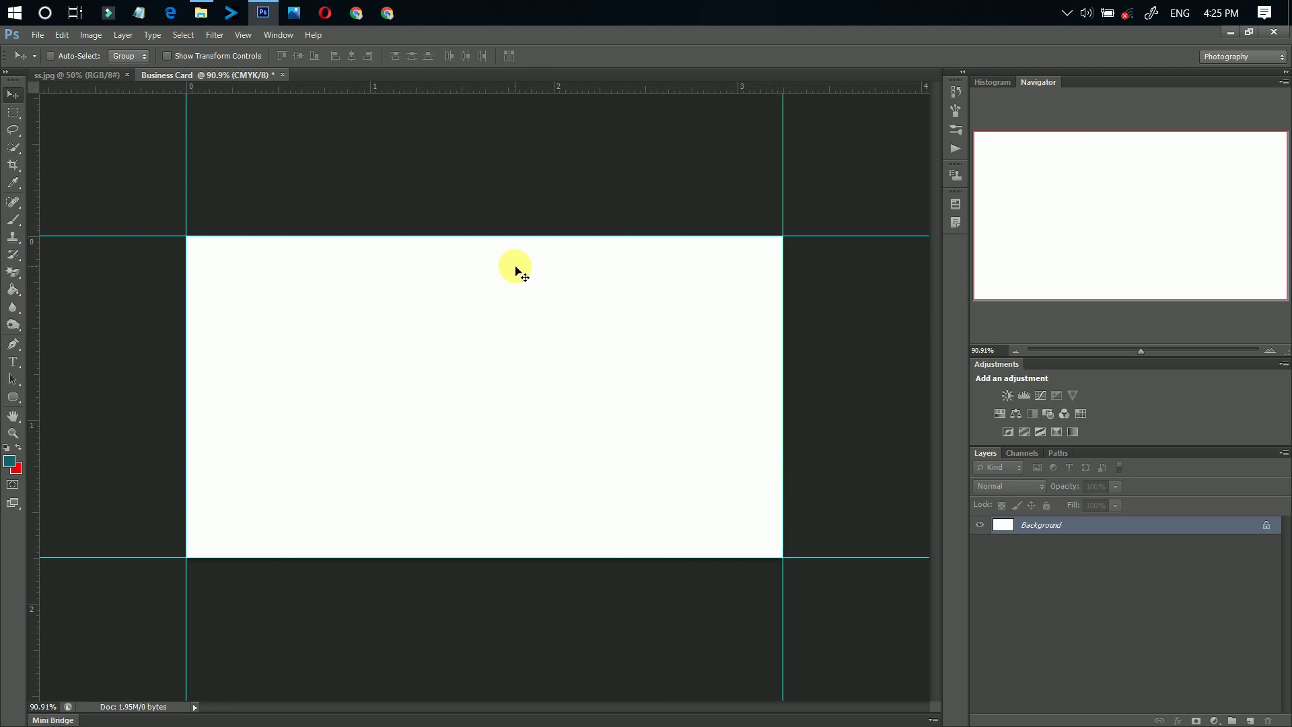
scroll(521, 270, "down", 1, "alt")
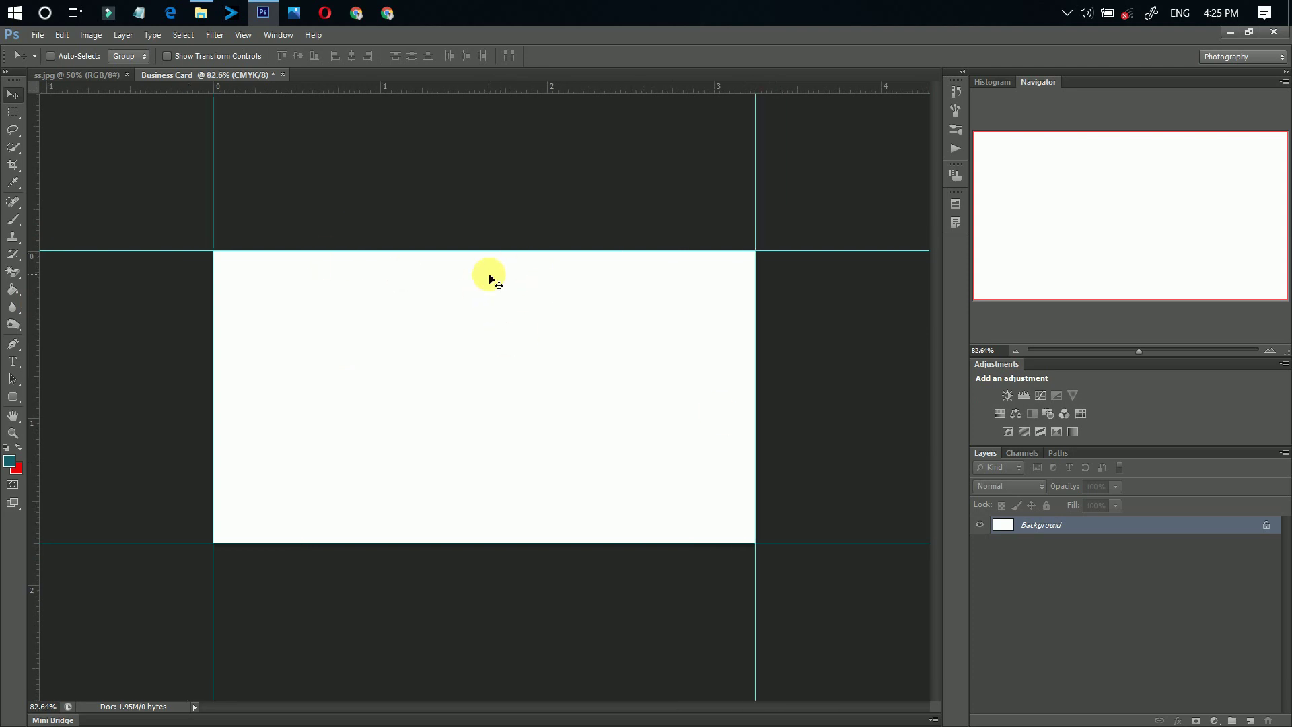
Enlarge the canvas to 3.5 × 2 inches with Canvas Size
left_click(91, 35)
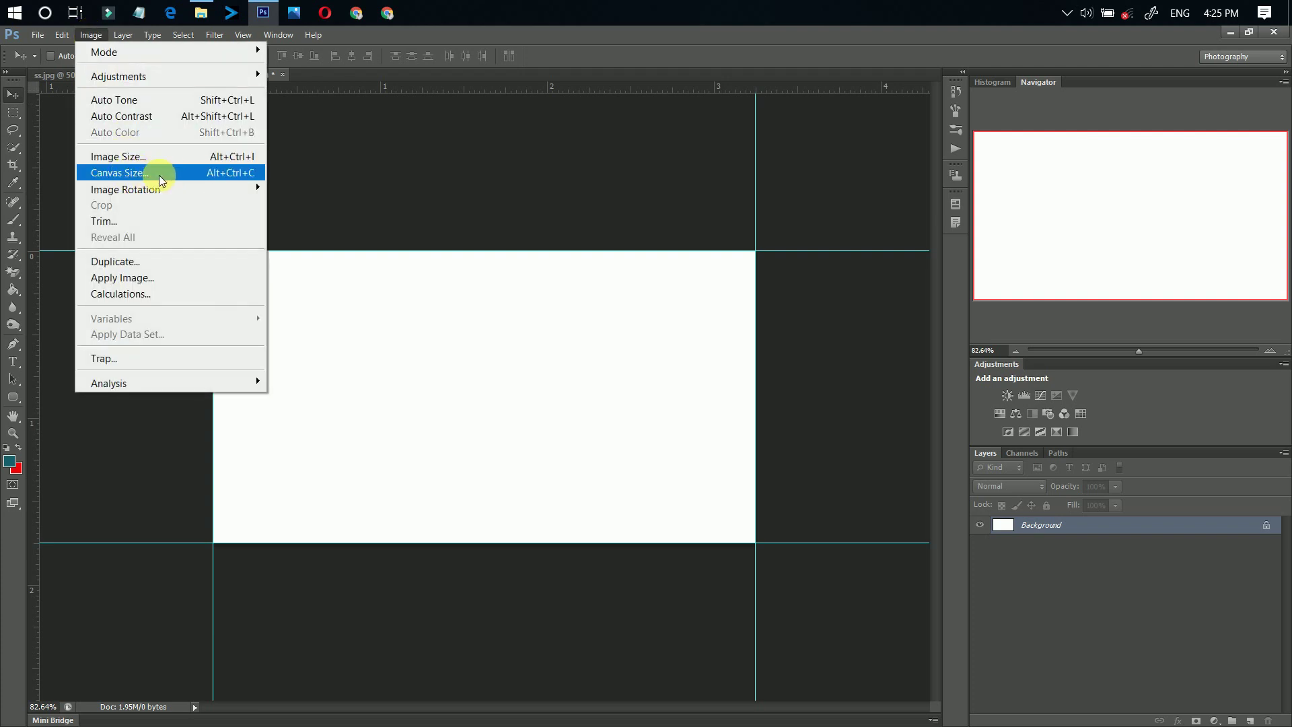
left_click(162, 180)
type("3.")
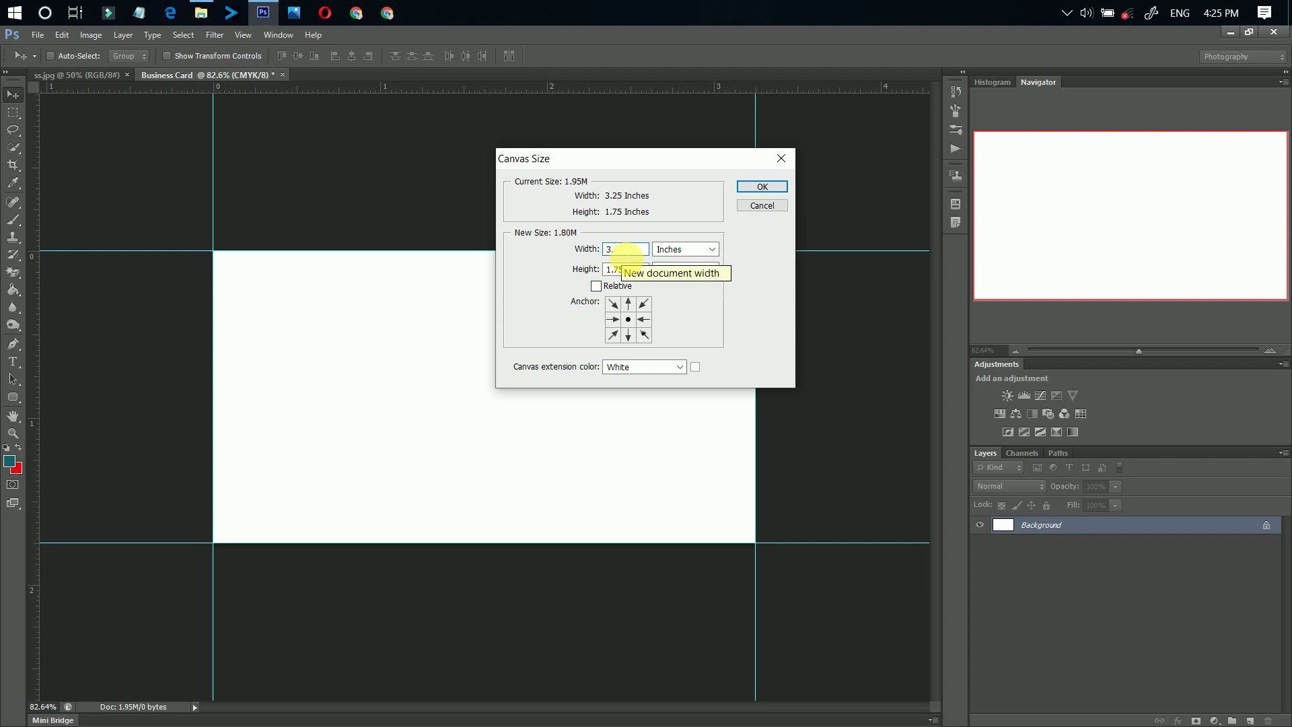
type("50")
key("Tab")
type("2")
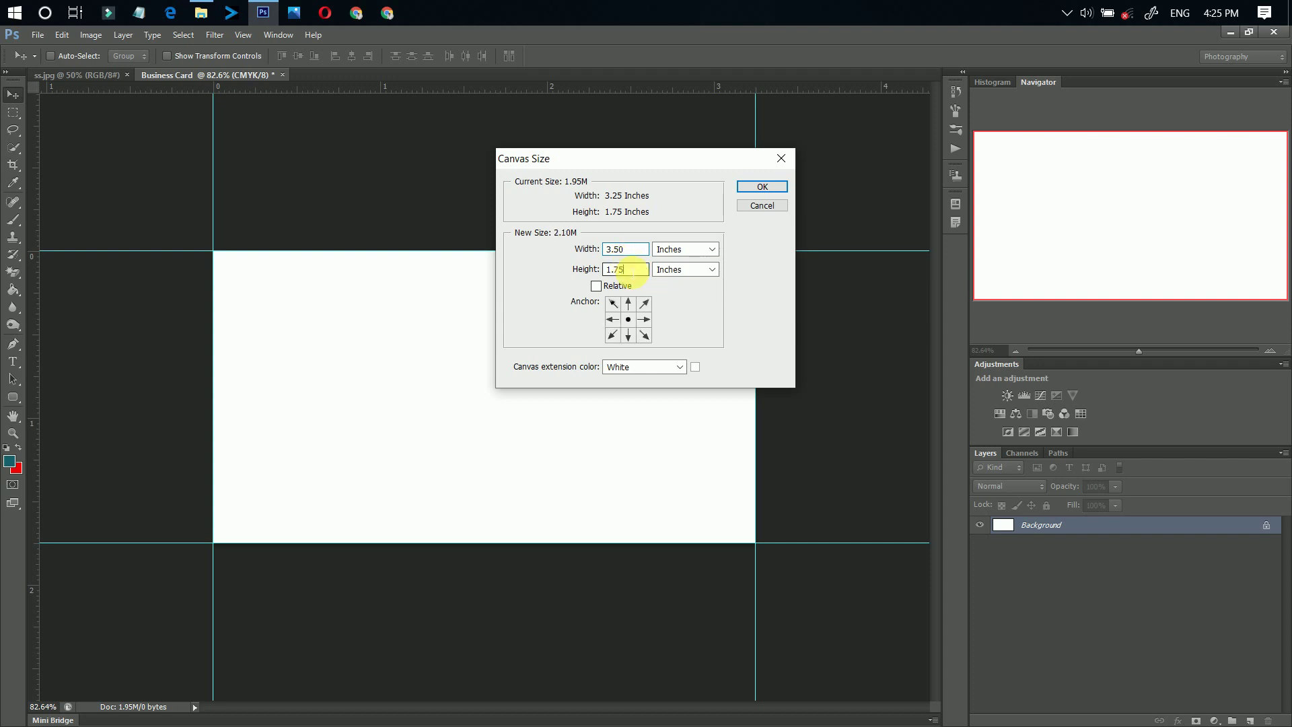
left_click(749, 189)
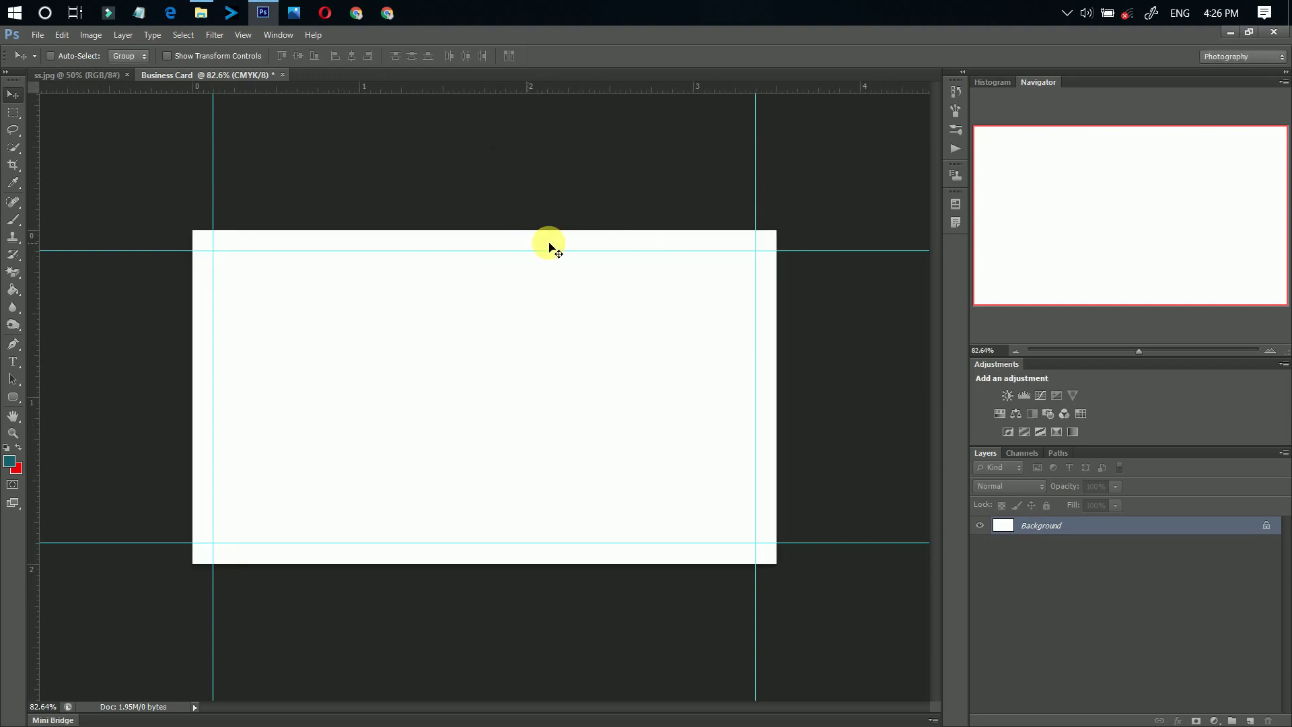
Add guides along the enlarged card's top, bottom, left and right edges
left_click_drag(427, 86, 471, 229)
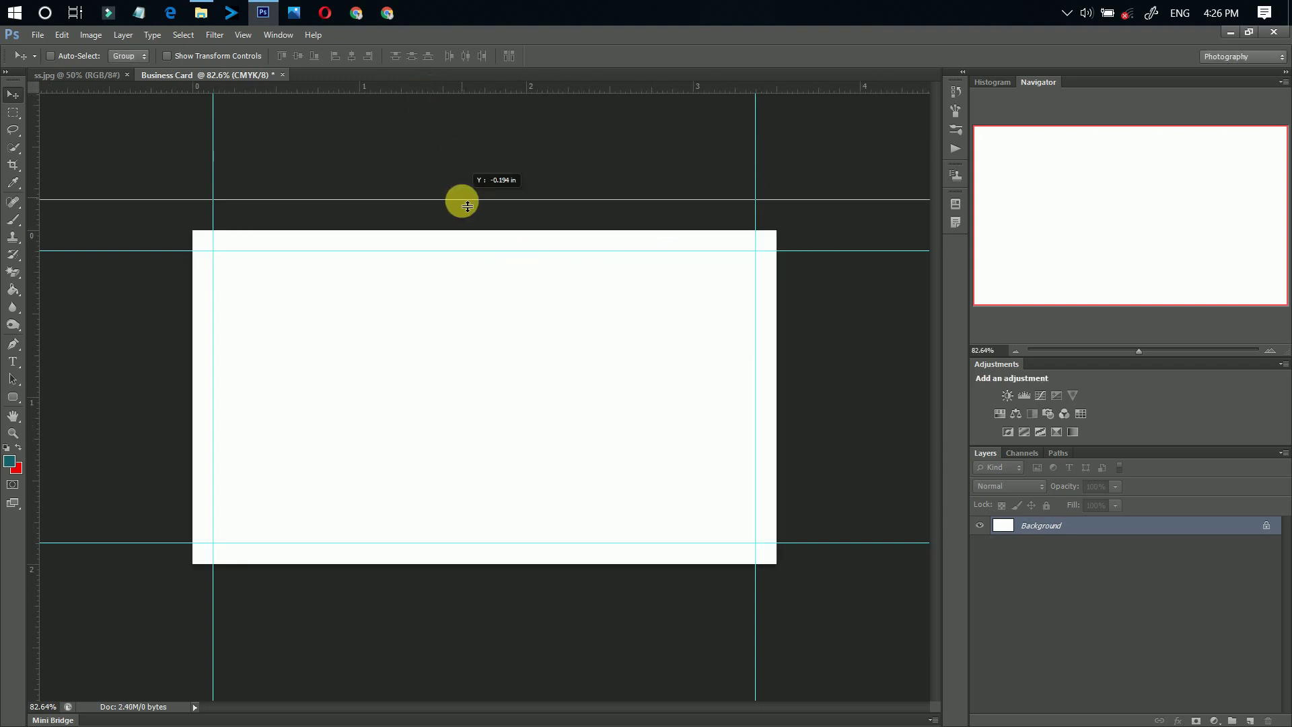
left_click_drag(470, 87, 562, 563)
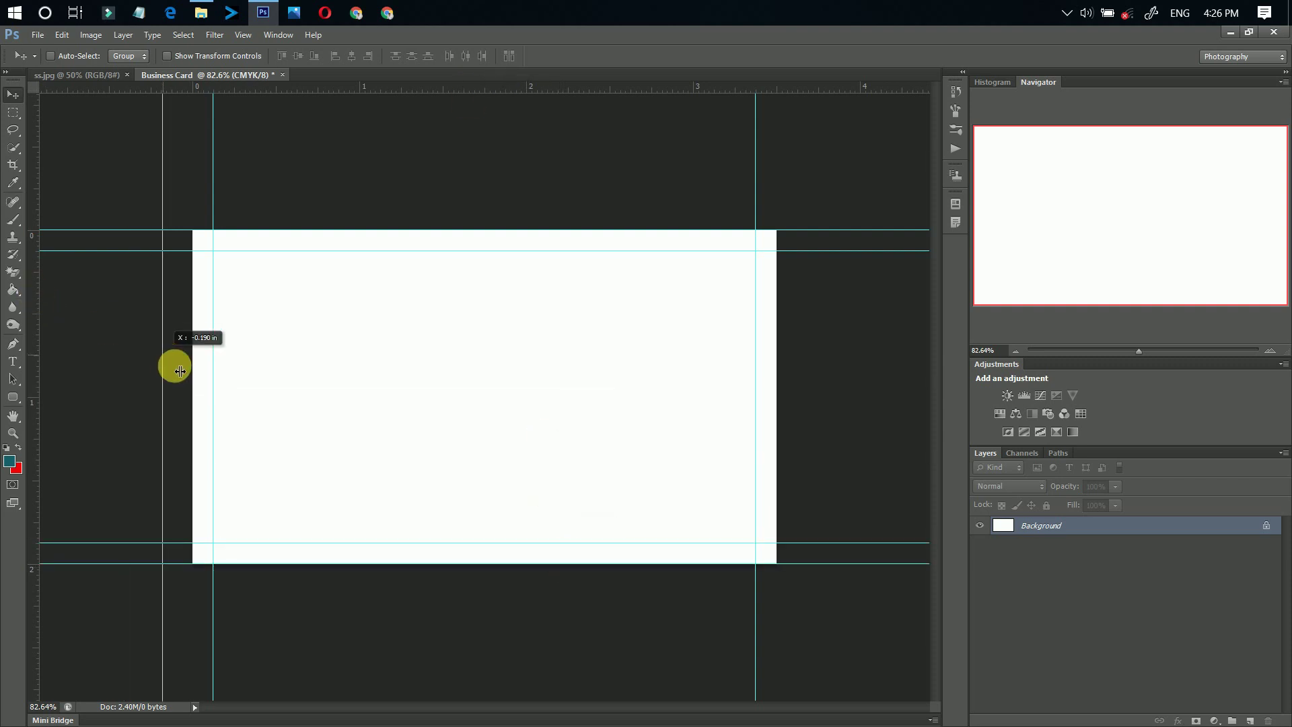
left_click_drag(36, 298, 191, 375)
left_click_drag(34, 240, 776, 510)
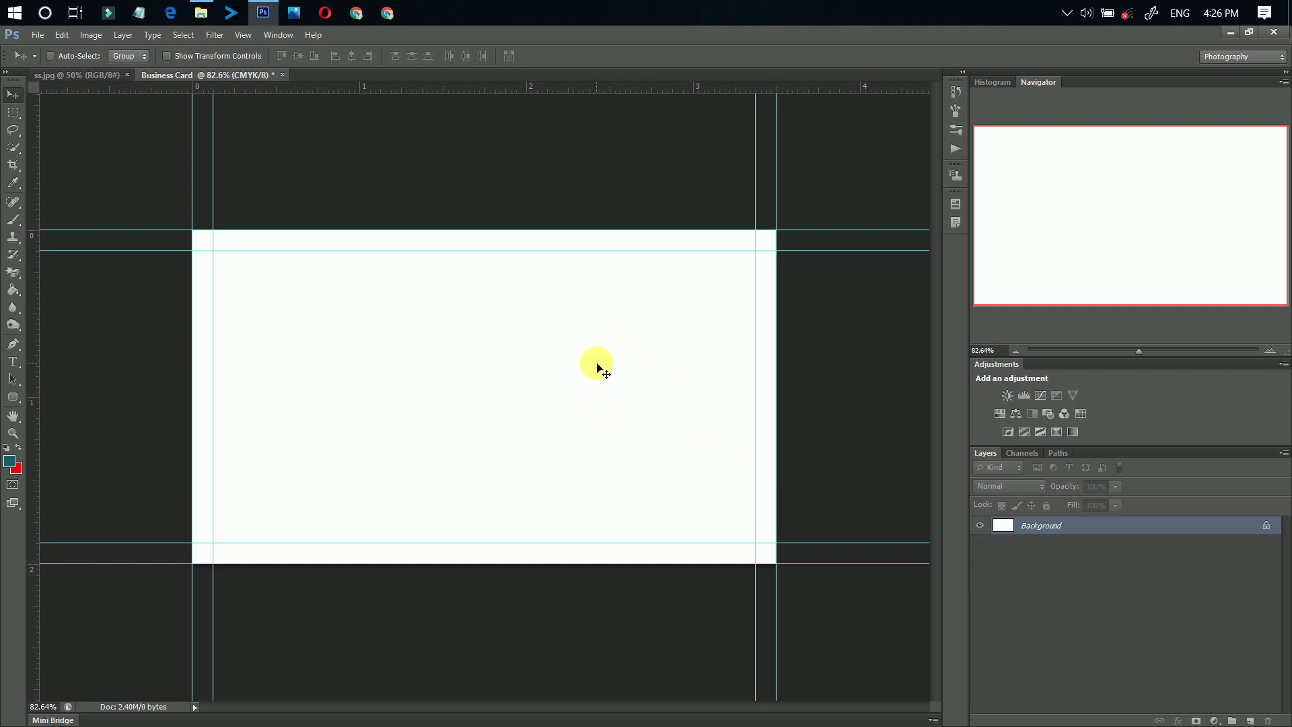
Enlarge the canvas to 3.75 × 2.25 inches with Canvas Size
left_click(90, 35)
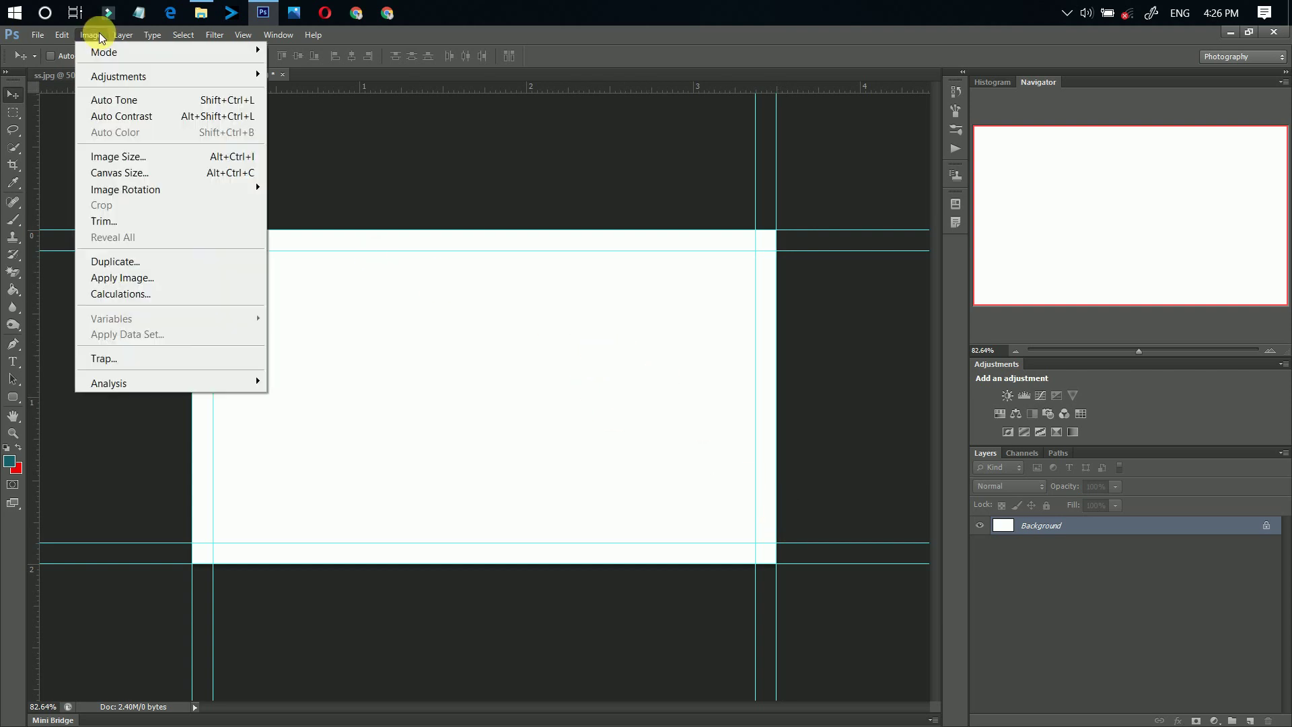
left_click(179, 172)
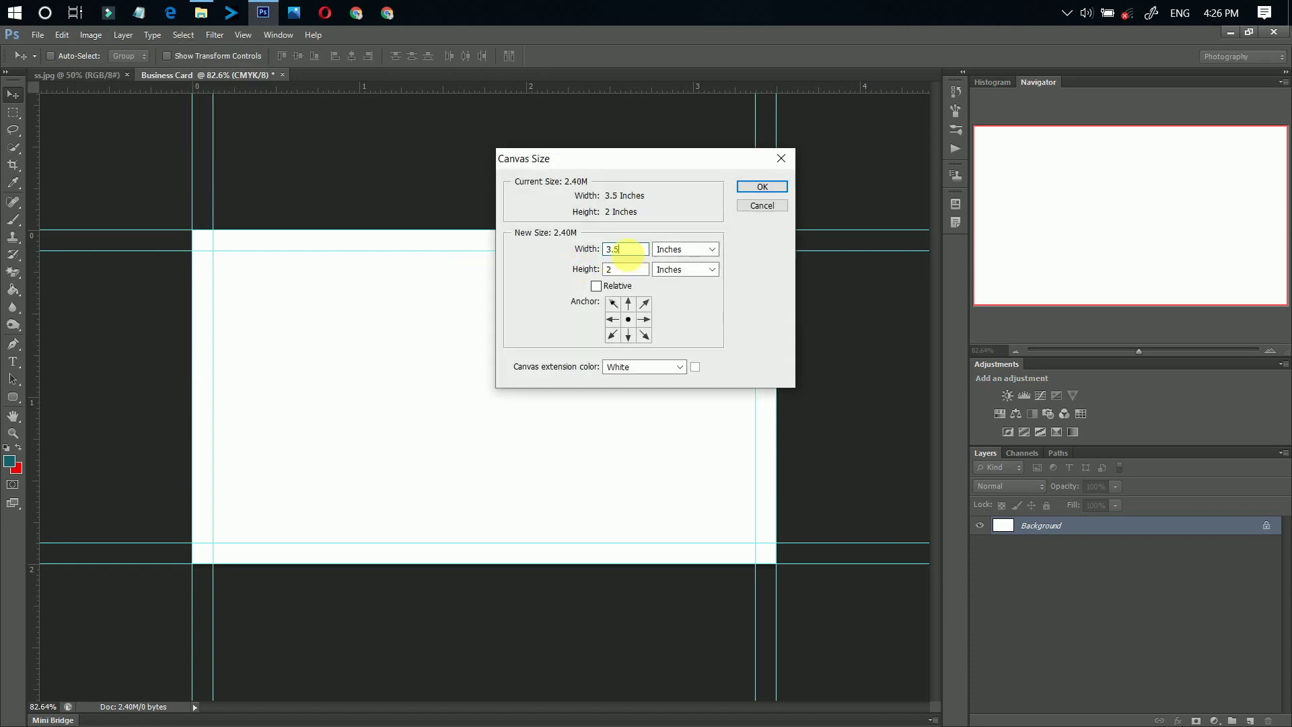
key("BackSpace")
type("7")
type(".25")
left_click(755, 190)
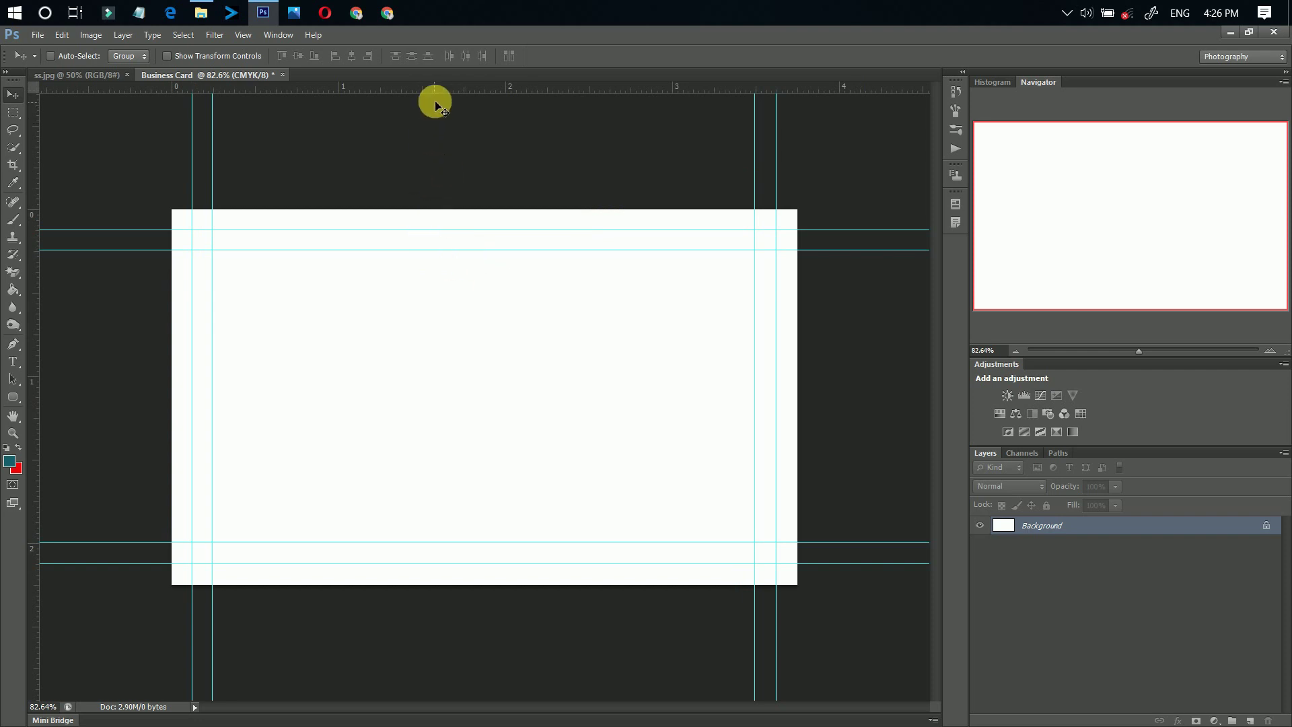
Guide the new top, bottom, left and right edges, then show the ss.jpg reference
left_click_drag(434, 88, 467, 209)
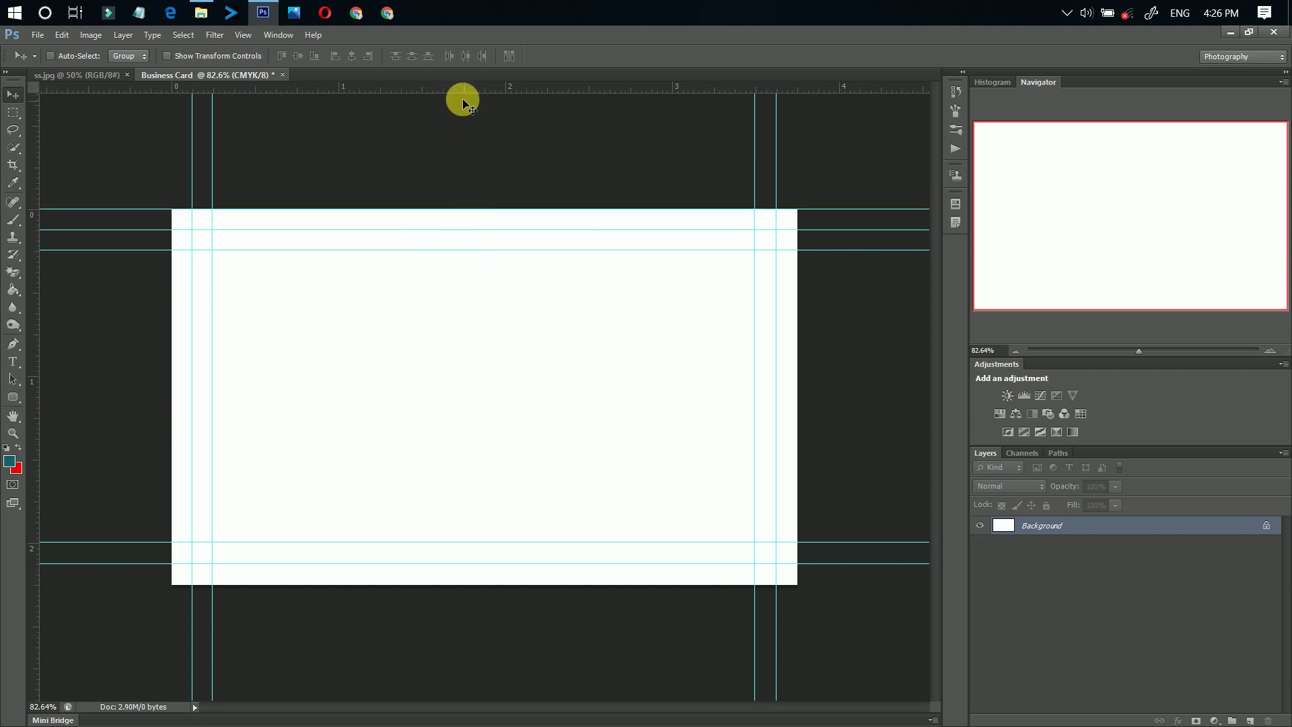
left_click_drag(458, 87, 573, 584)
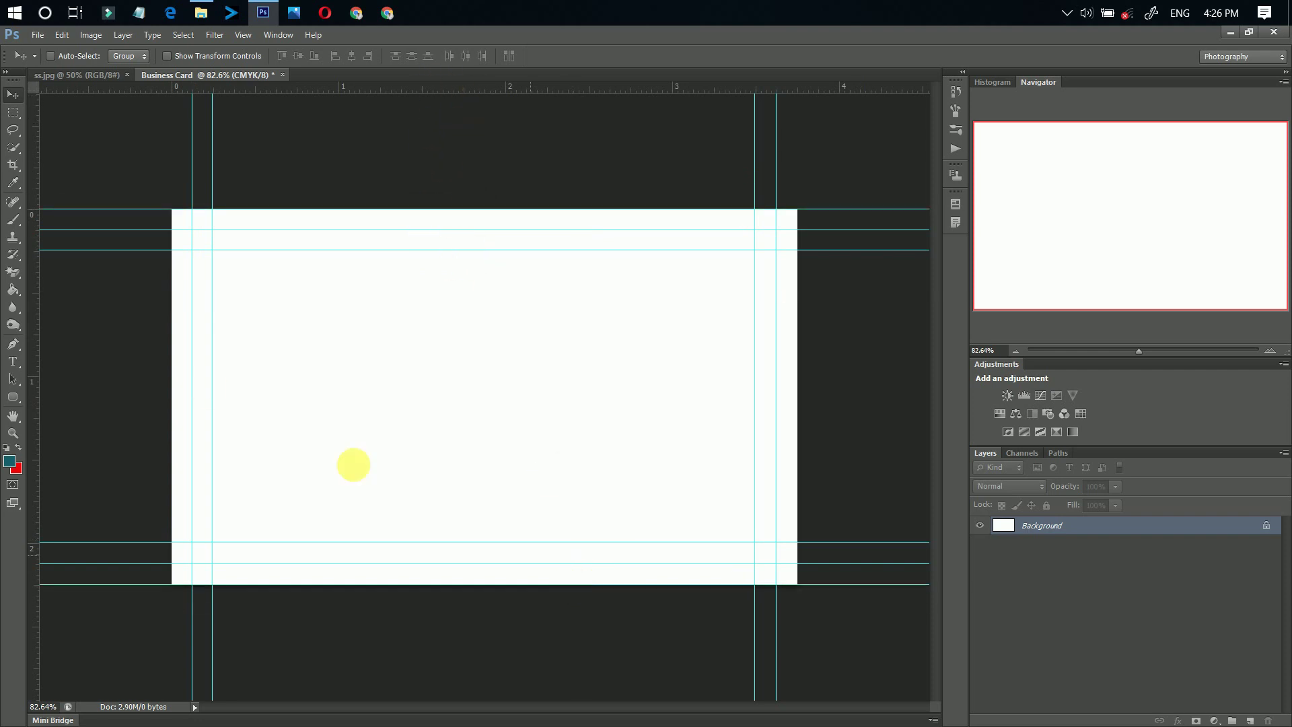
left_click_drag(36, 288, 171, 360)
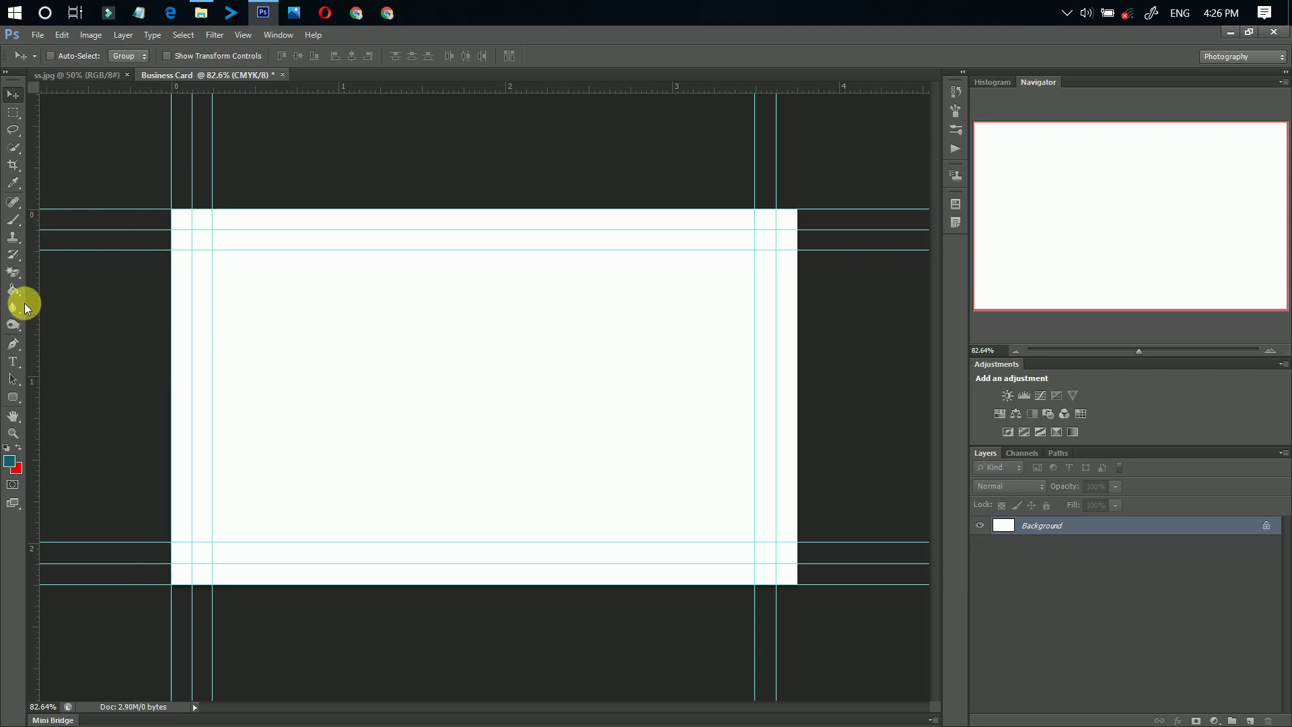
left_click_drag(31, 301, 797, 543)
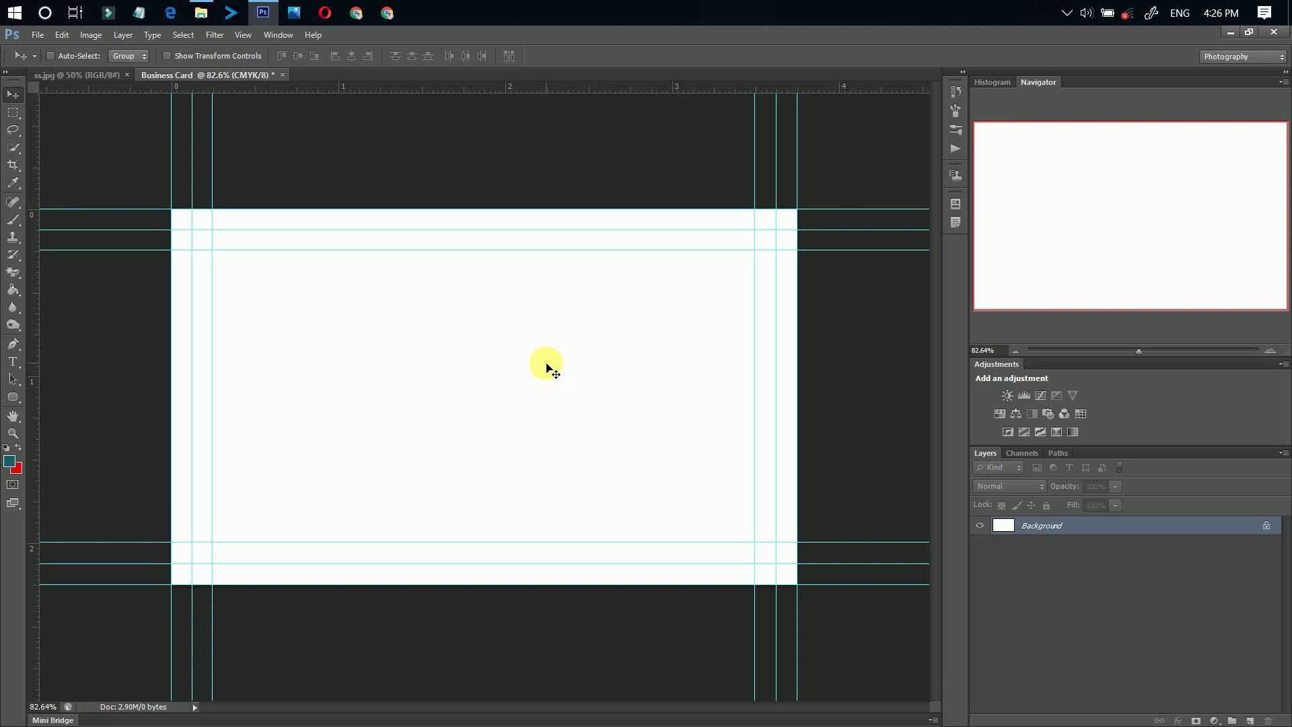
scroll(547, 364, "down", 1)
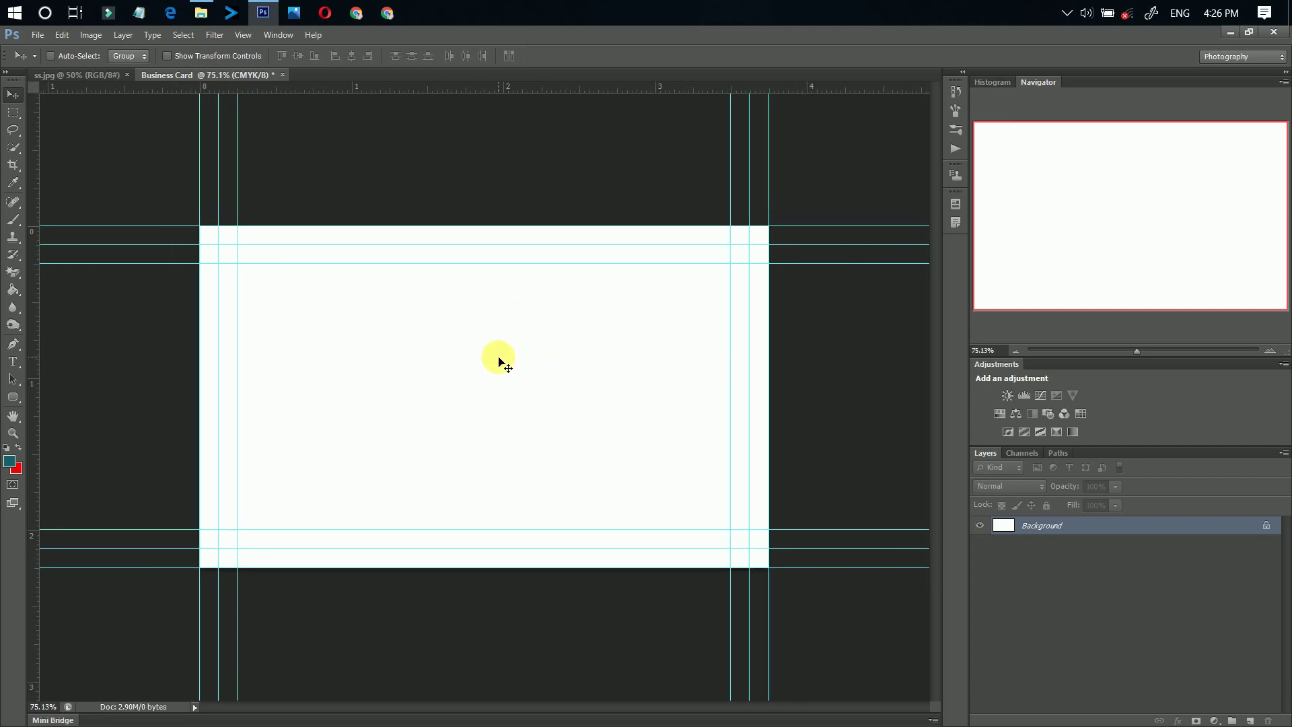
left_click(103, 76)
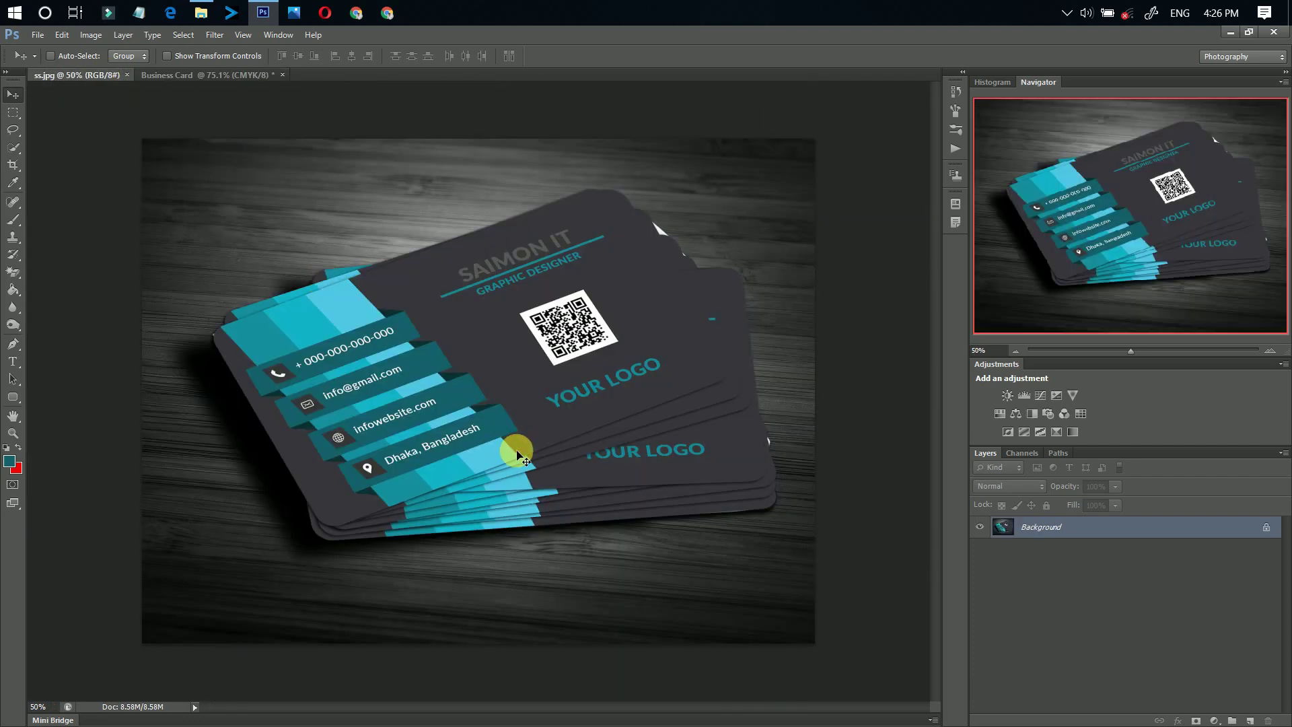
Sample the mockup card's dark grey 38373c as the foreground colour
left_click(10, 461)
left_click(475, 349)
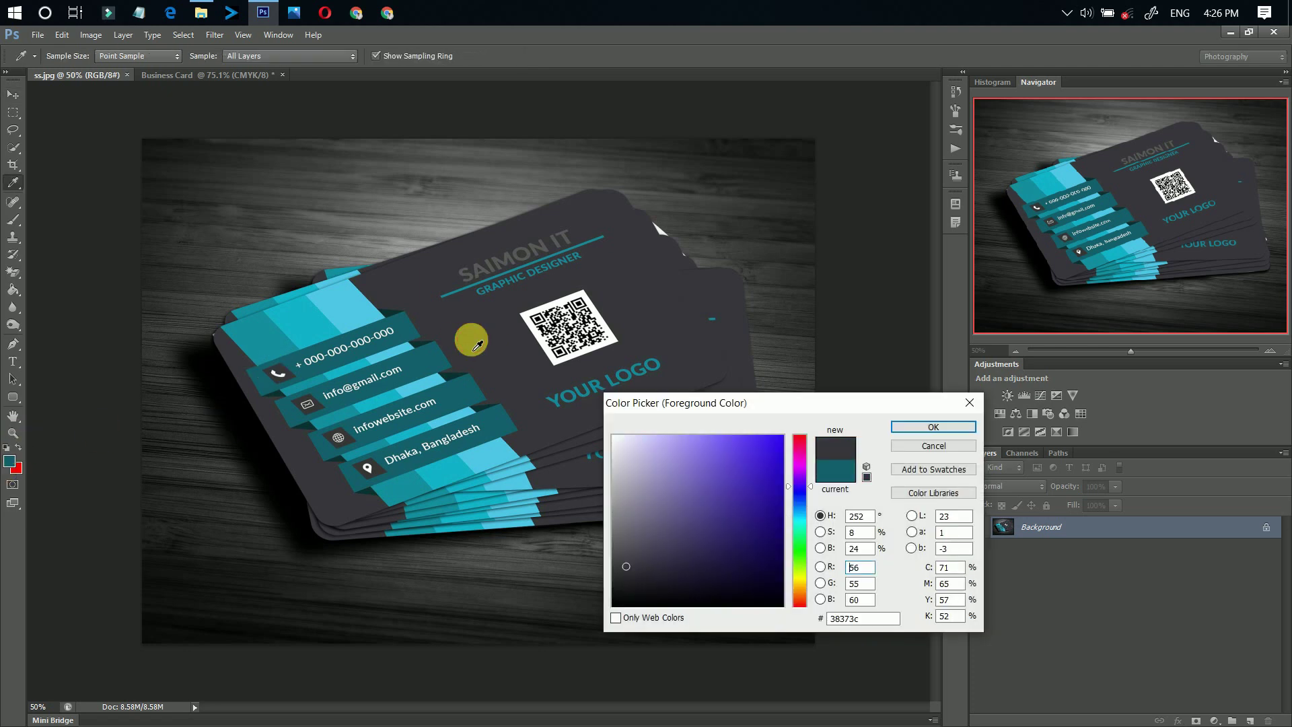
left_click(897, 431)
key("v")
Paint Bucket fill the Business Card canvas with dark grey and start unlocking the Background layer
left_click(245, 74)
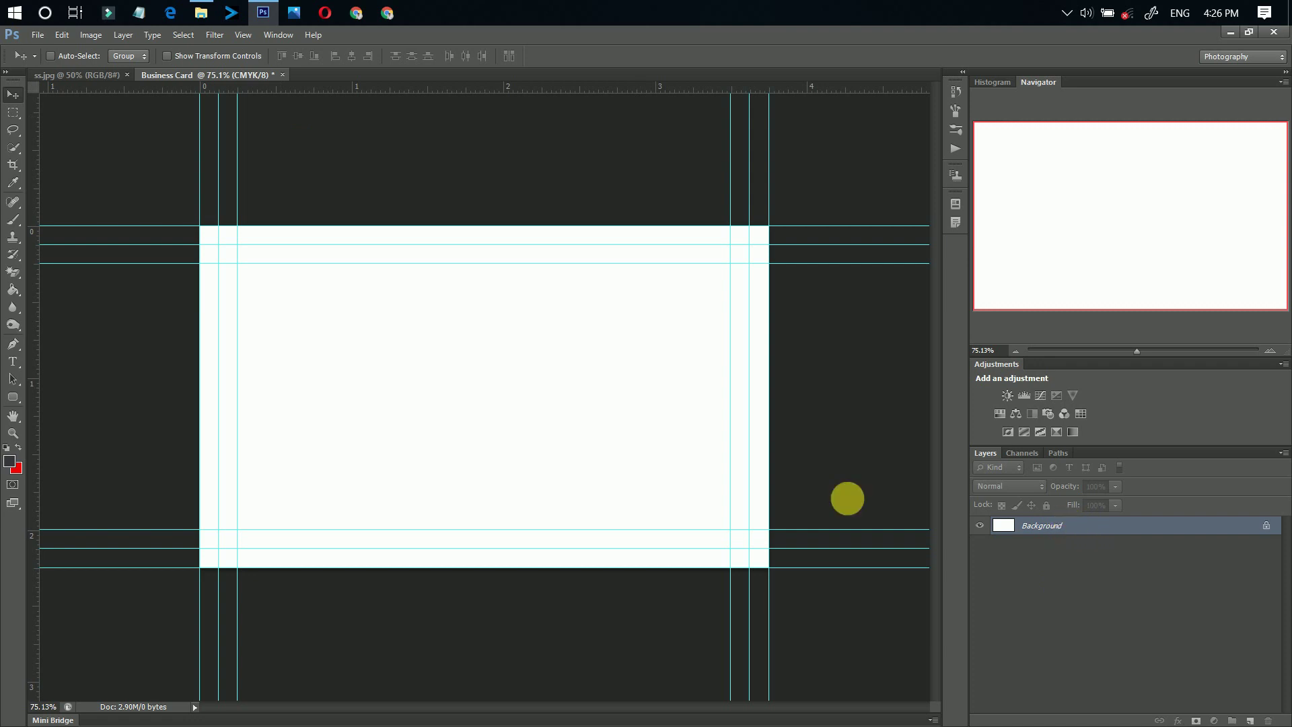
left_click(13, 290)
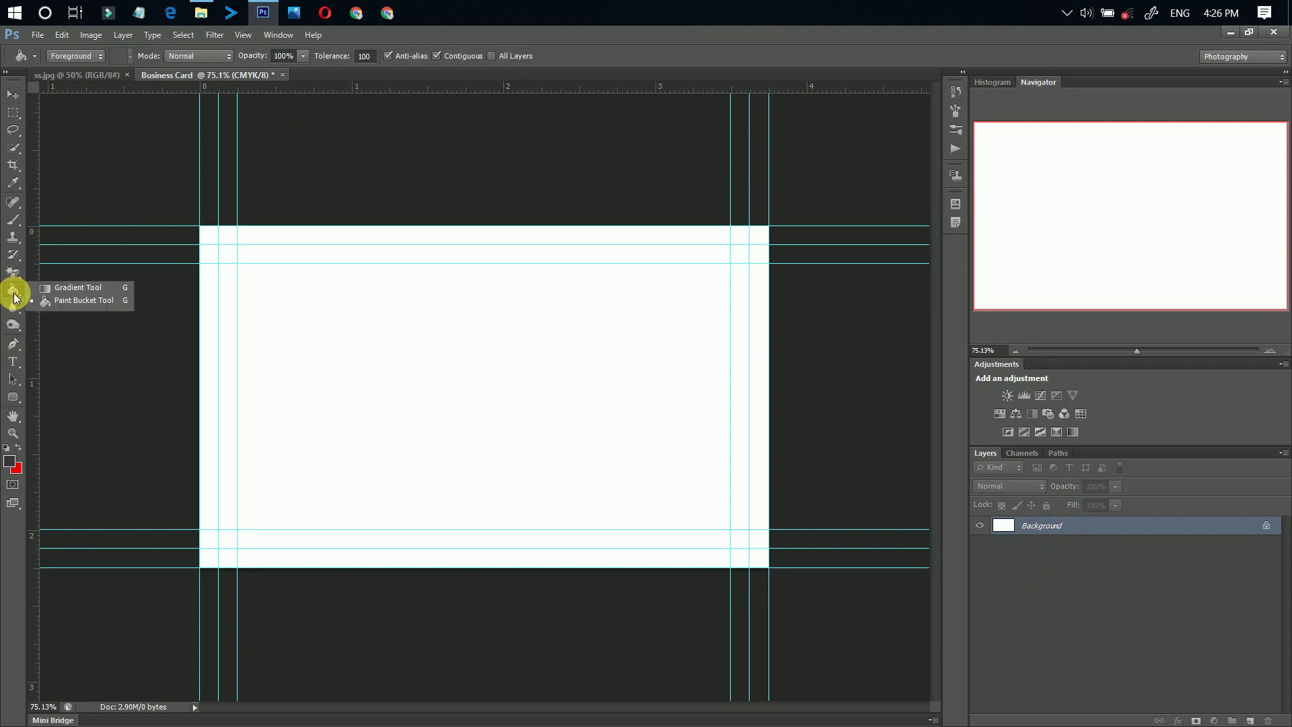
left_click(50, 301)
left_click(502, 338)
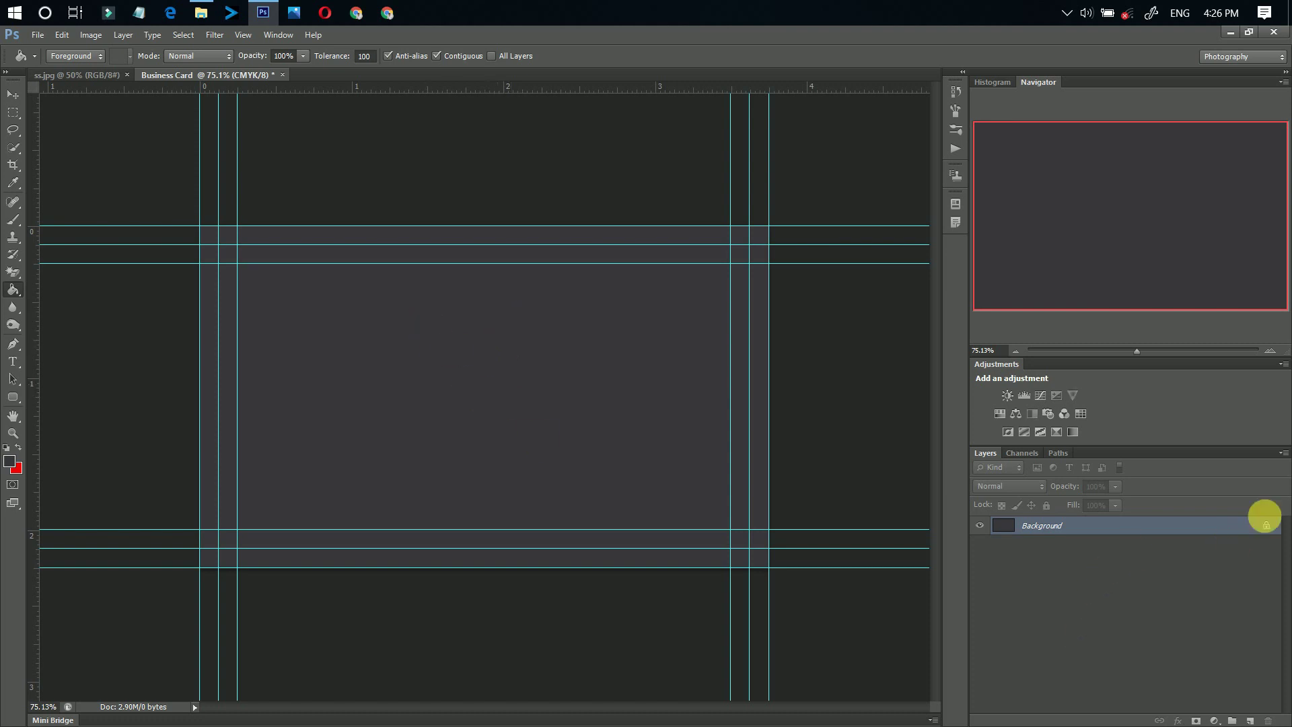
double_click(1275, 527)
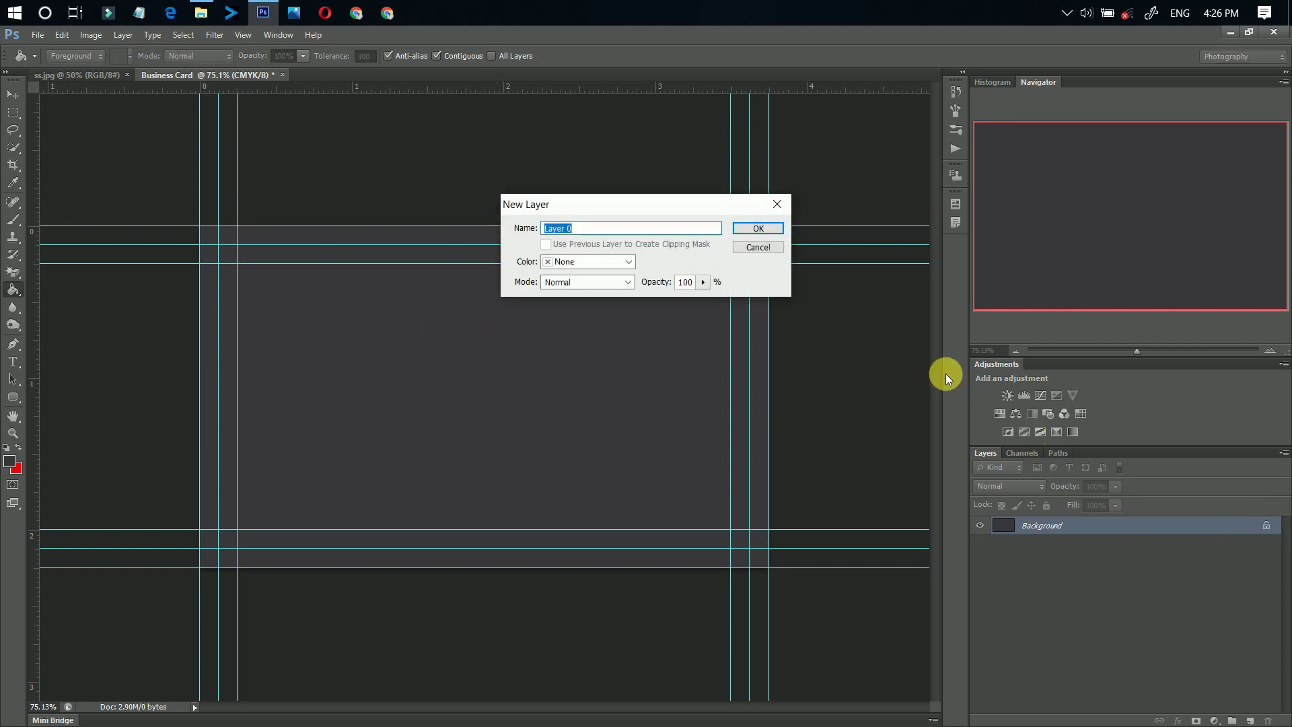
Convert the Background to Layer 0, group it, and rename the group Background
key("Return")
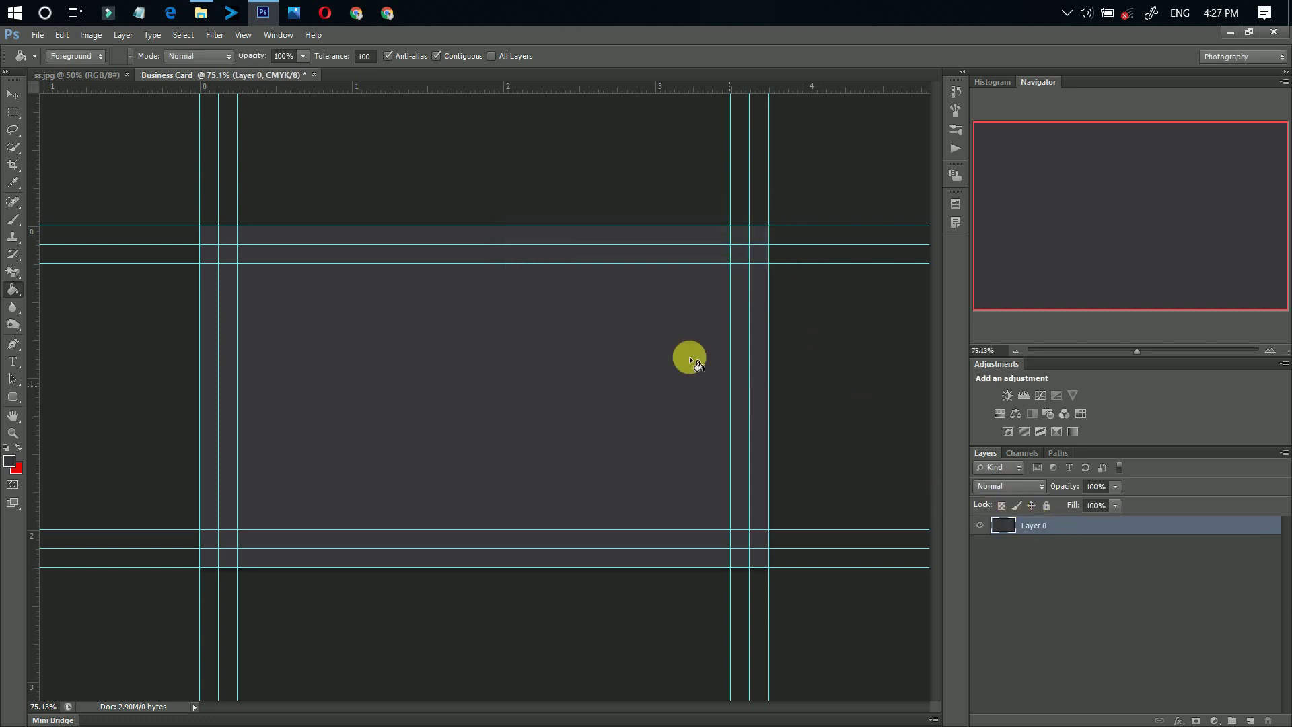
left_click(122, 36)
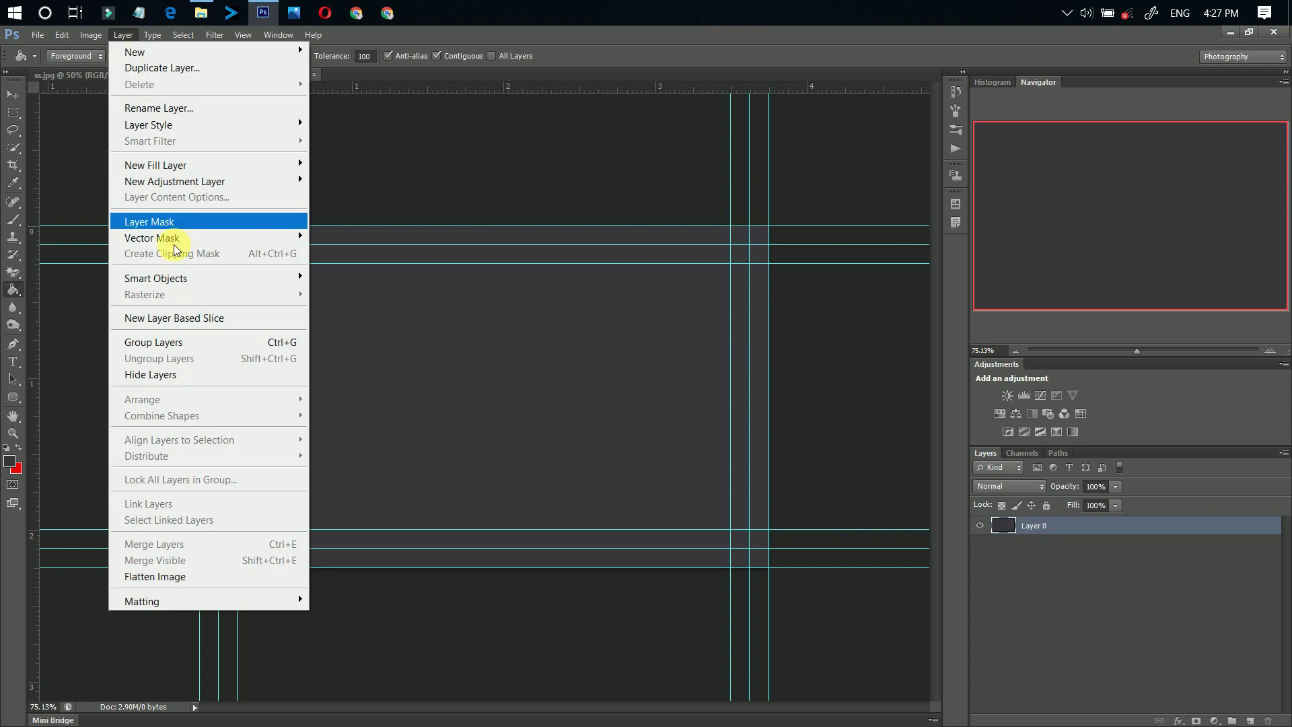
left_click(195, 342)
left_click(996, 525)
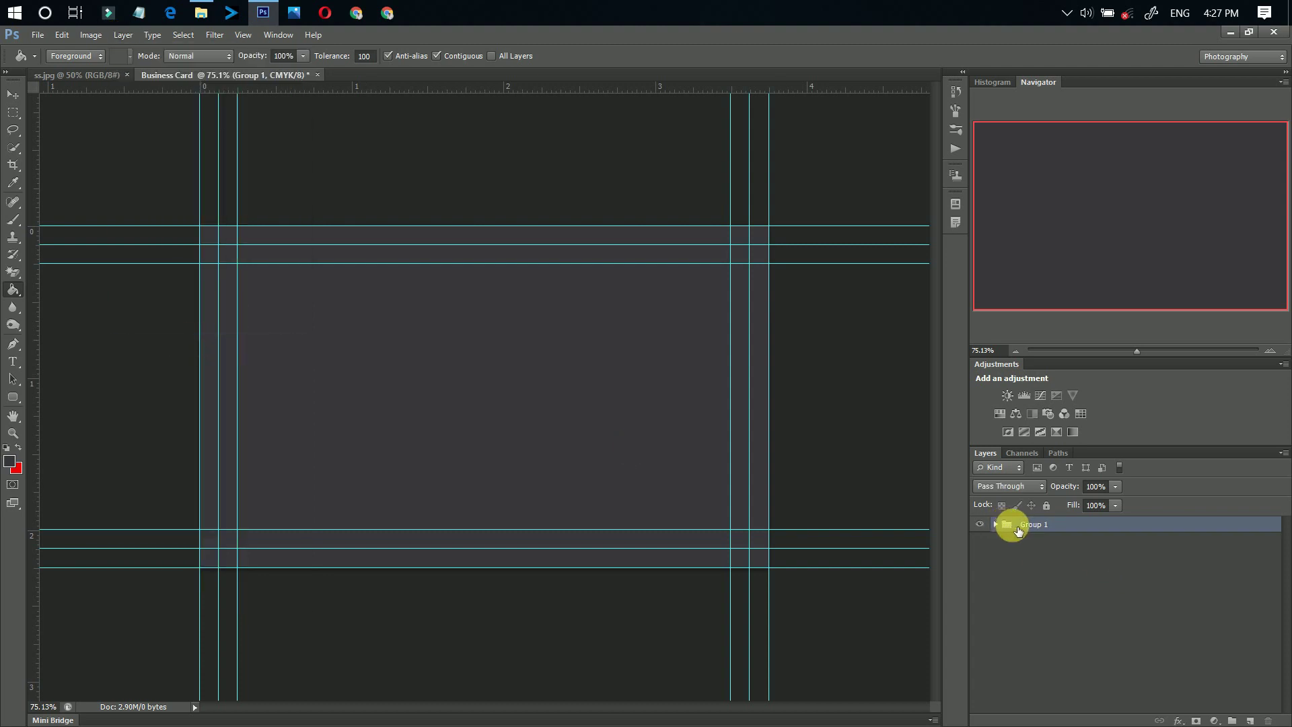
double_click(1031, 524)
type("Back")
type("ground")
left_click(693, 441)
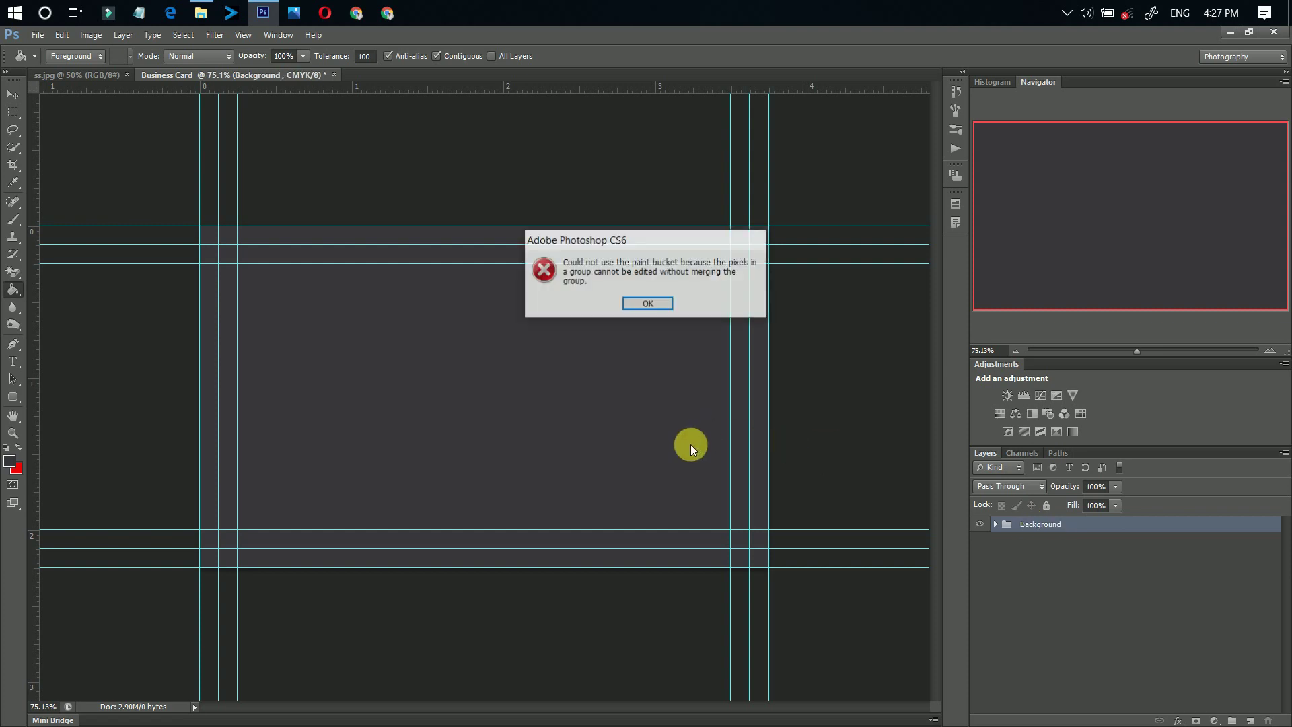
left_click(641, 306)
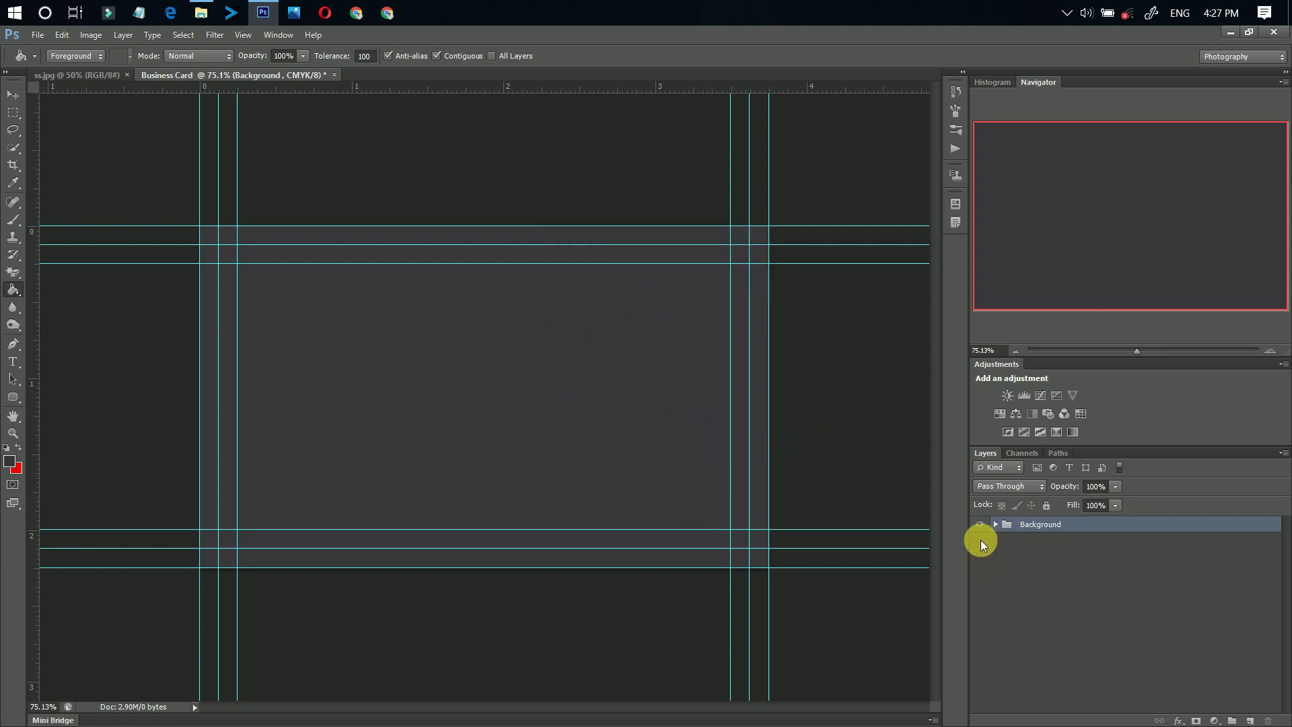
Sample the teal stripe colour from the mockup photo and return to Business Card
left_click(87, 75)
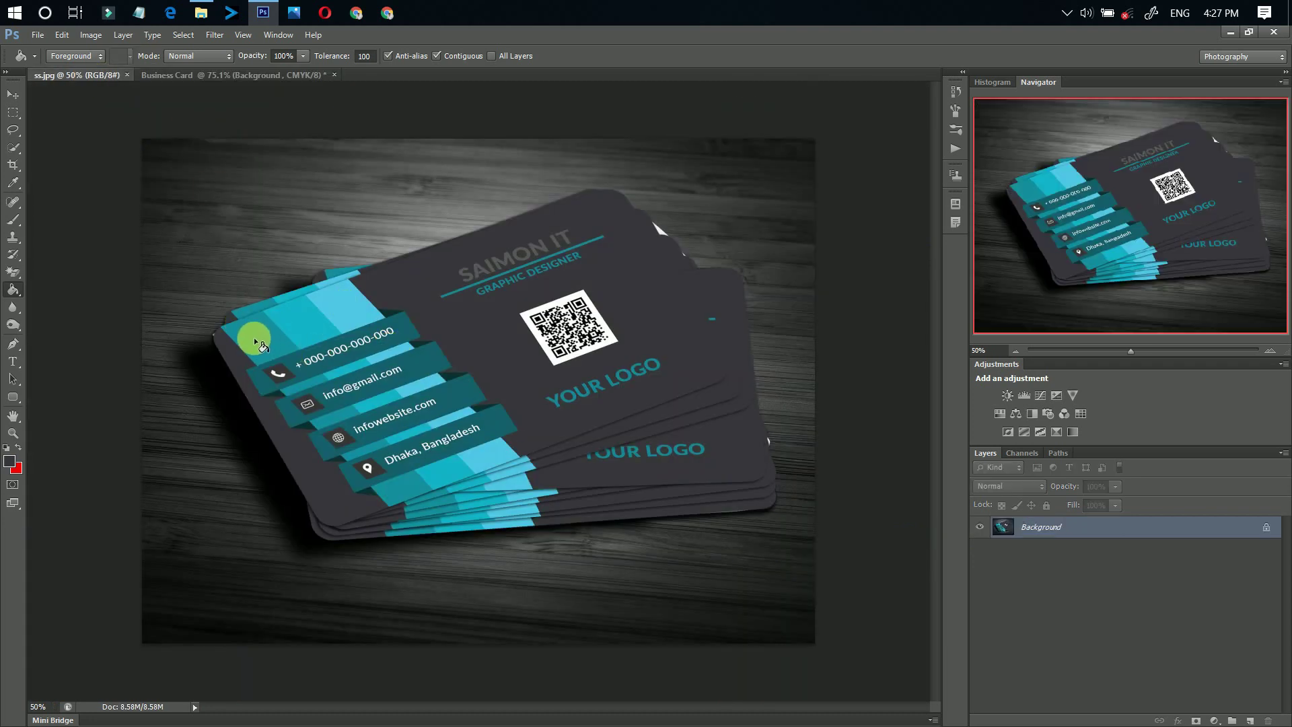
left_click(9, 462)
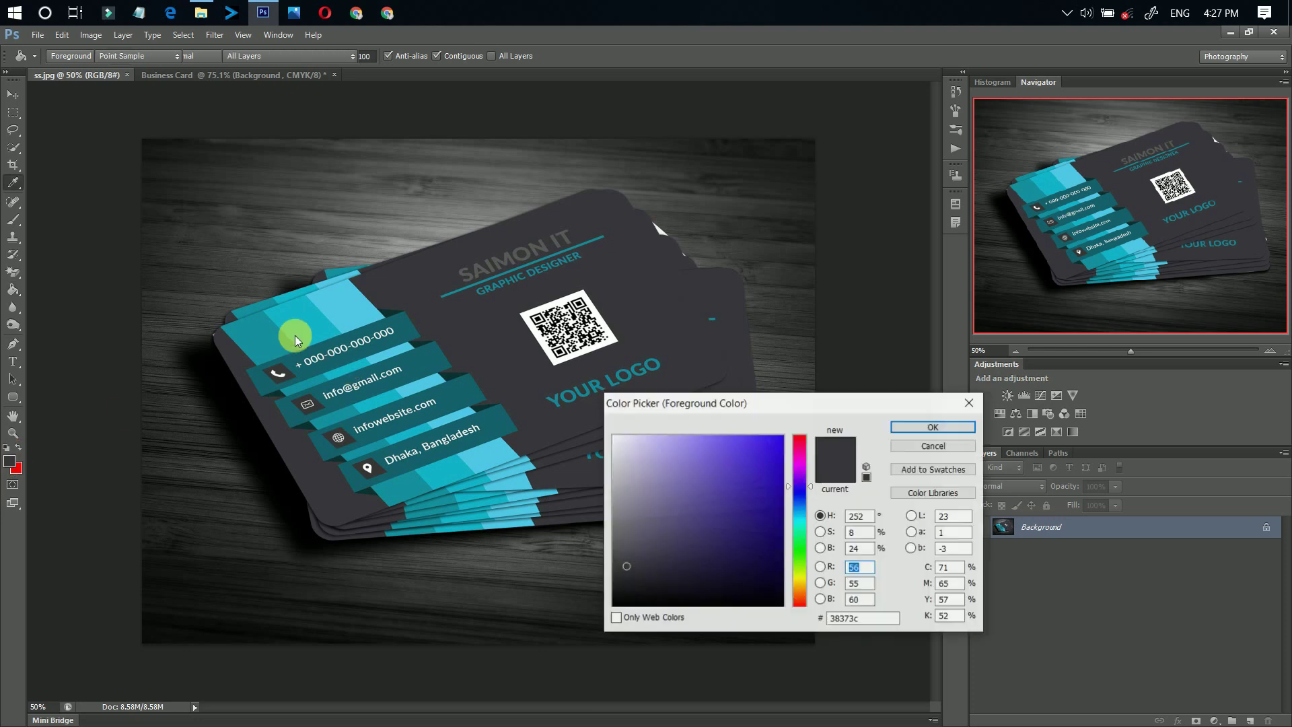
left_click(259, 339)
left_click(934, 428)
key("g")
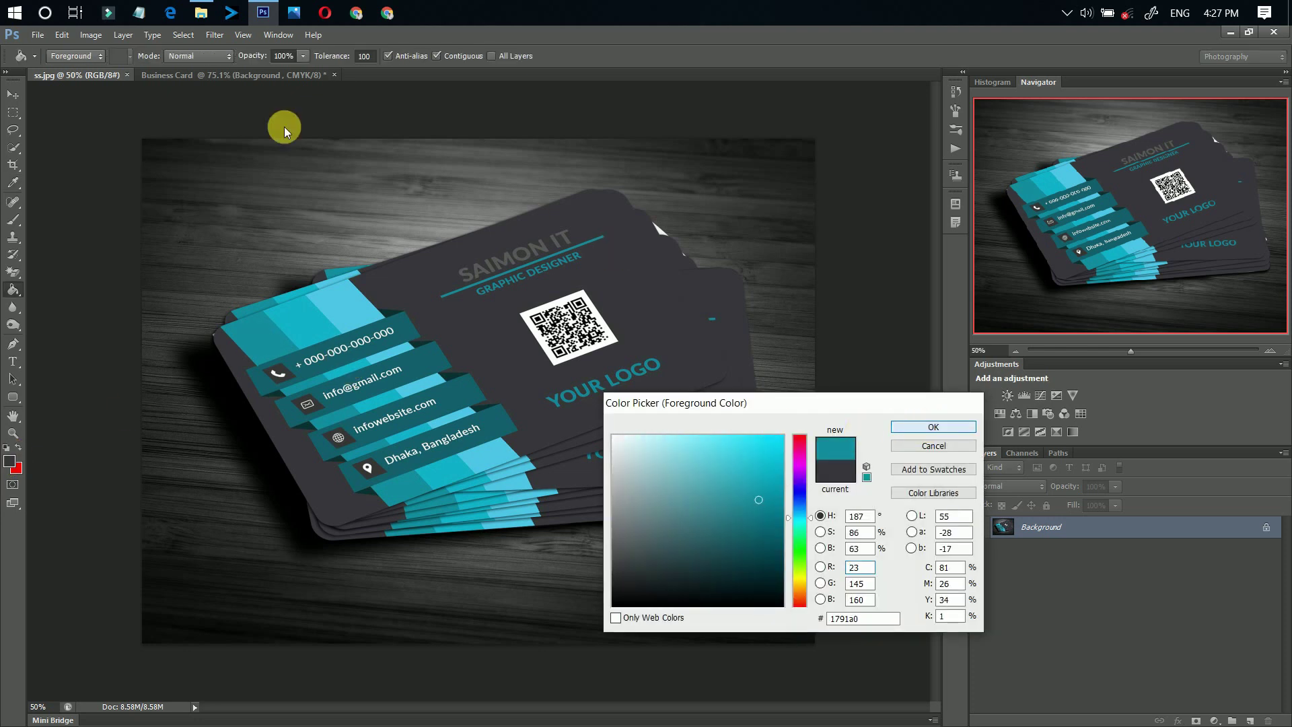
left_click(216, 75)
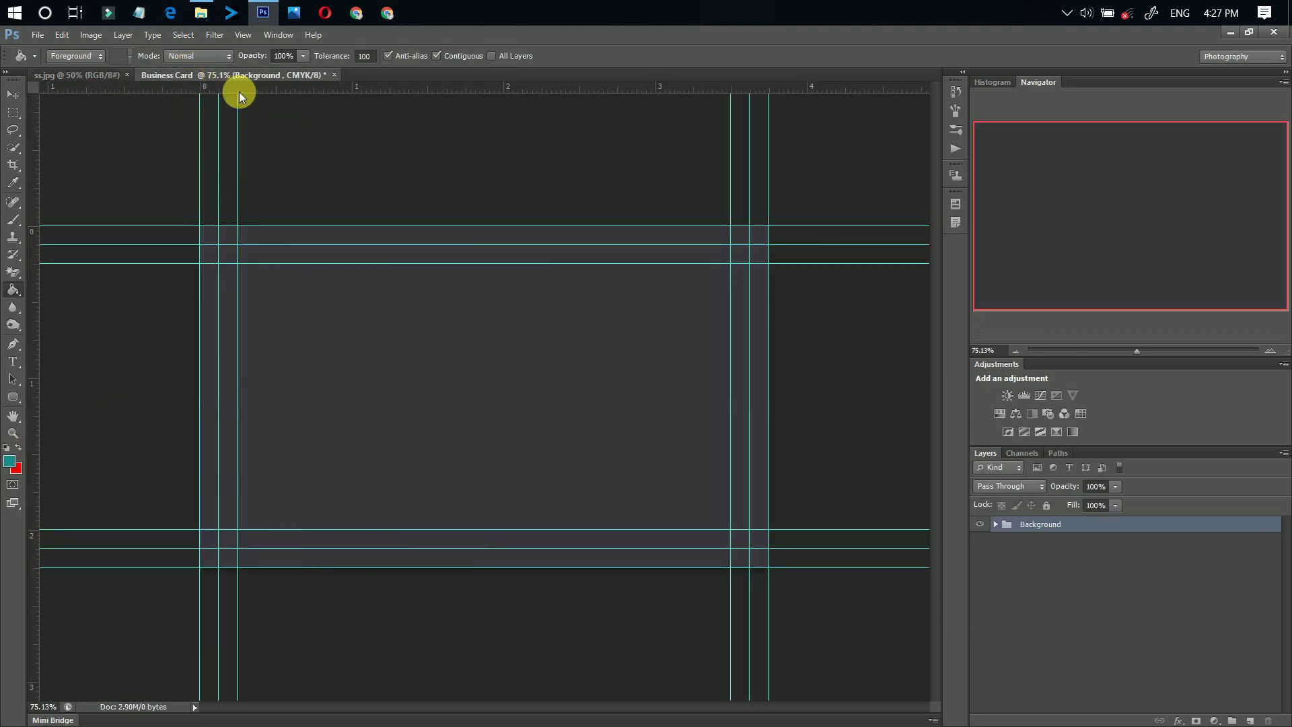
Draw a closed slanted parallelogram Pen path from the top guide to the bottom guide
left_click(13, 344)
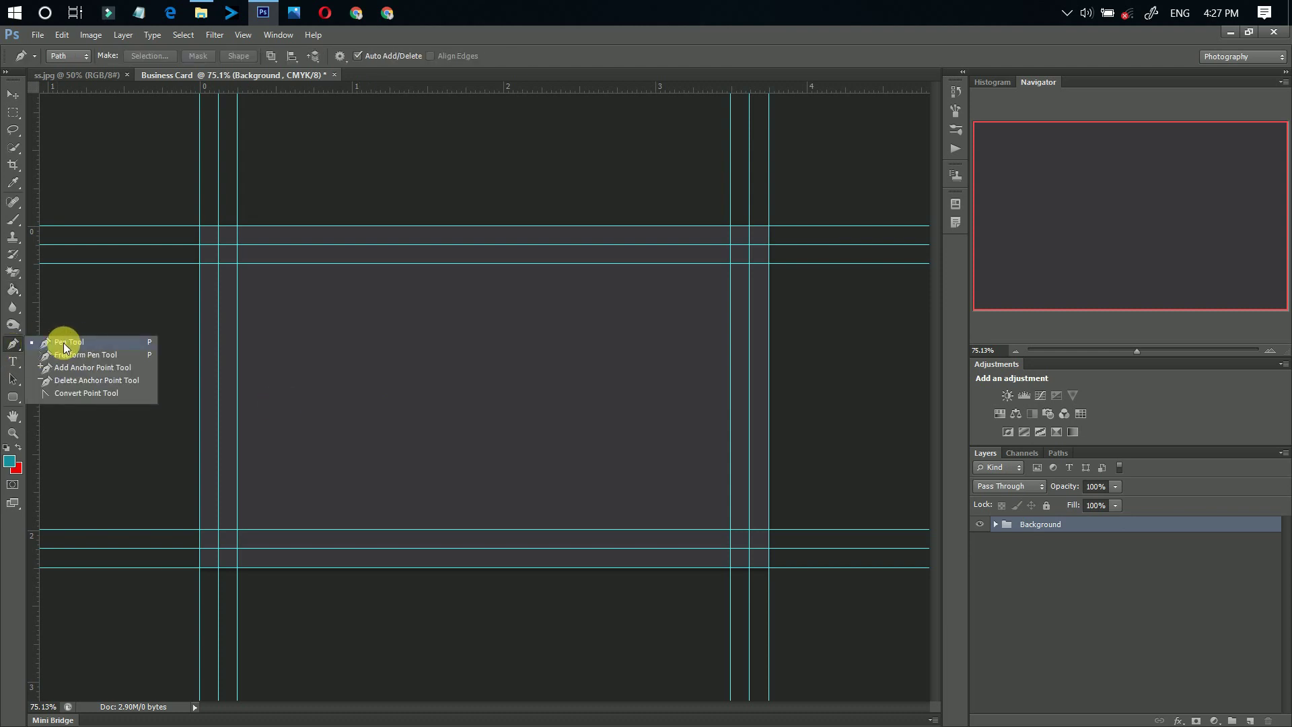
left_click(64, 341)
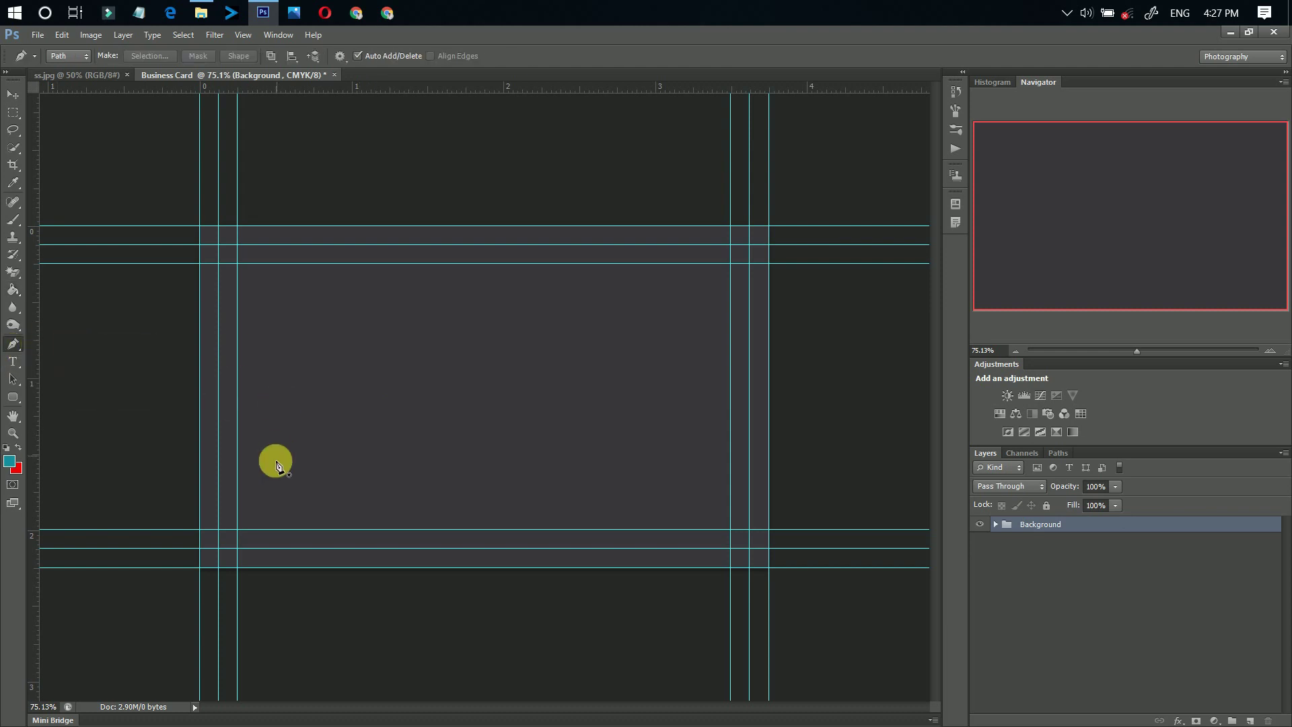
left_click(218, 227)
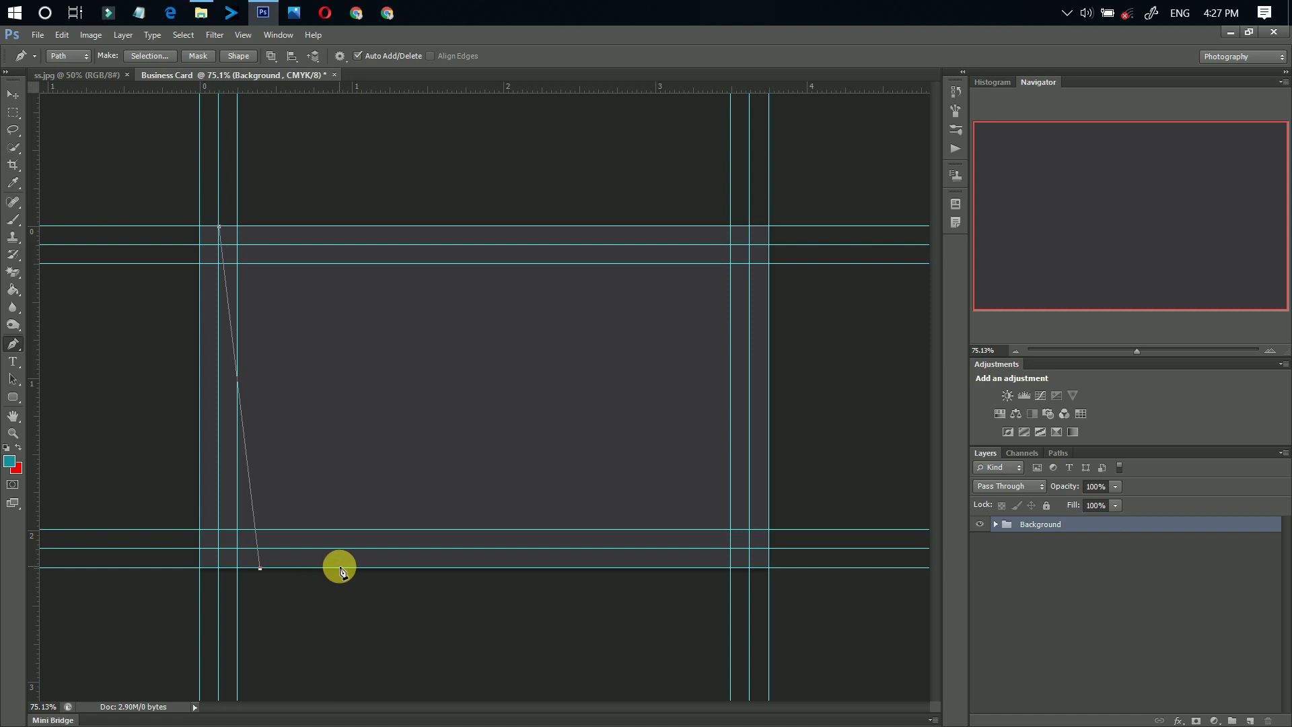
left_click(310, 569)
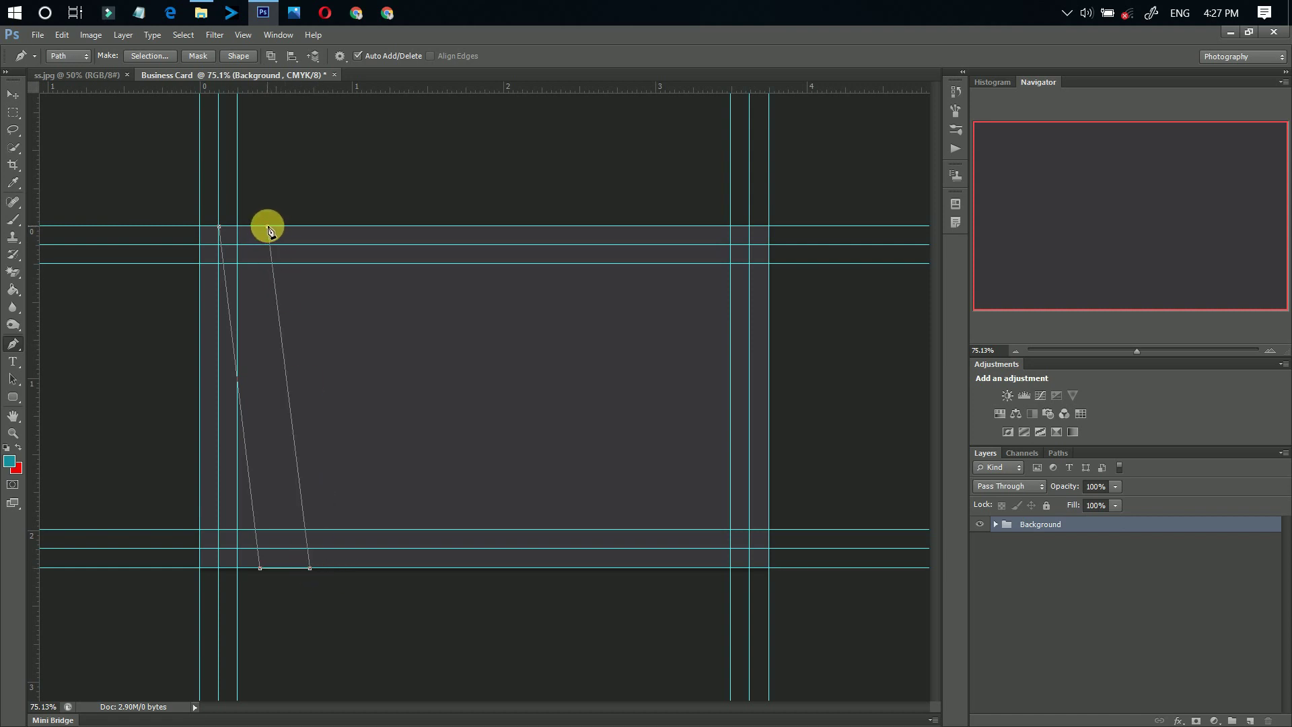
left_click(219, 228)
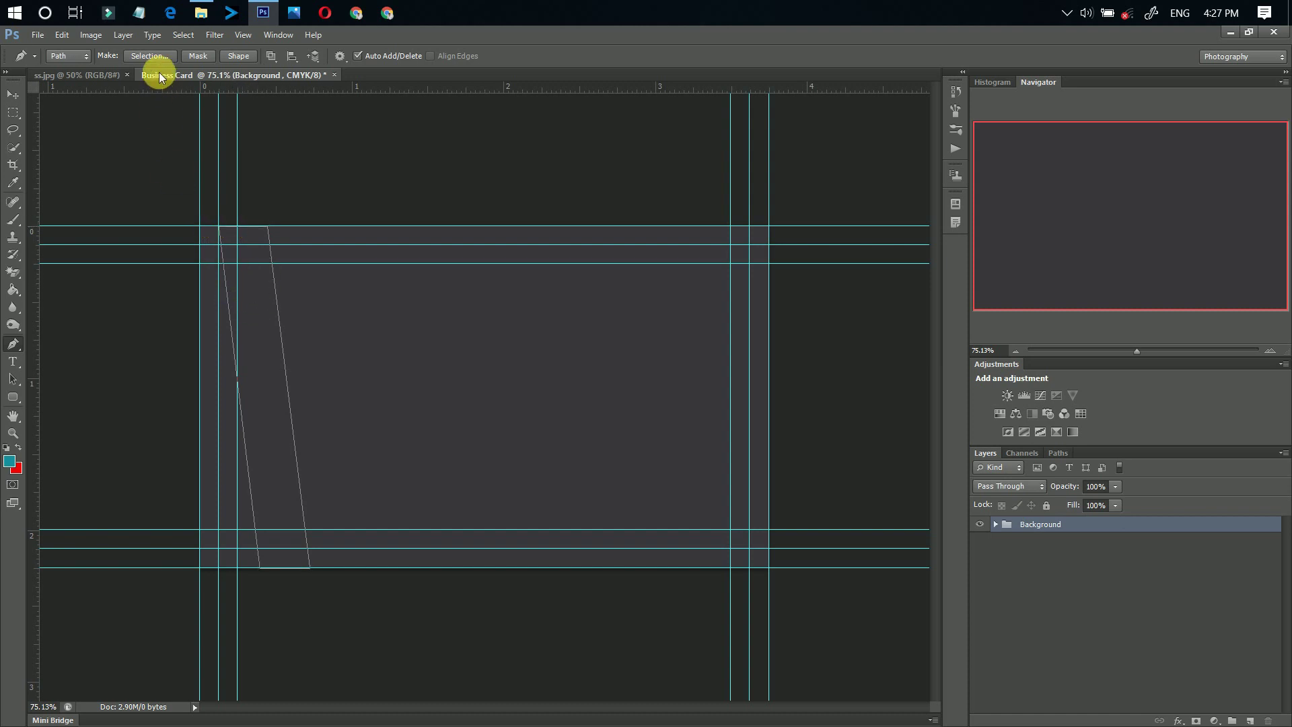
Fill the stripe path's selection with teal on a new Layer 1, then deselect
left_click(151, 55)
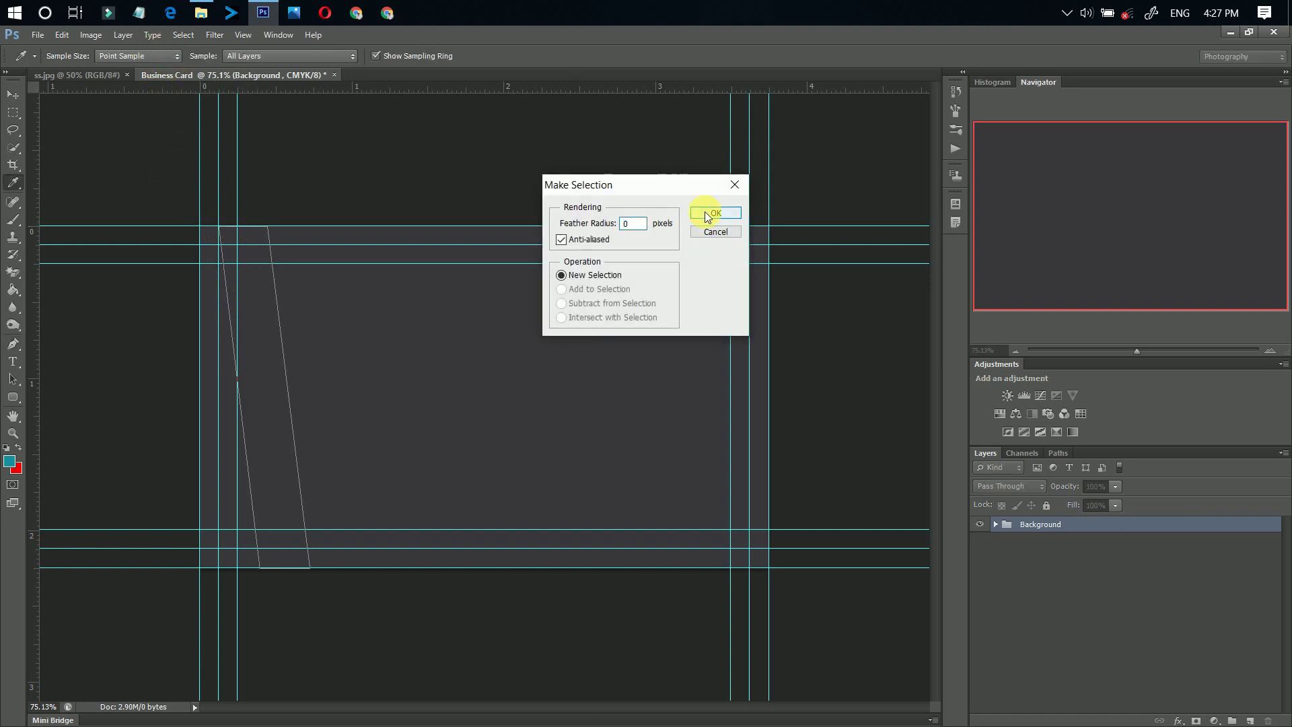
left_click(707, 214)
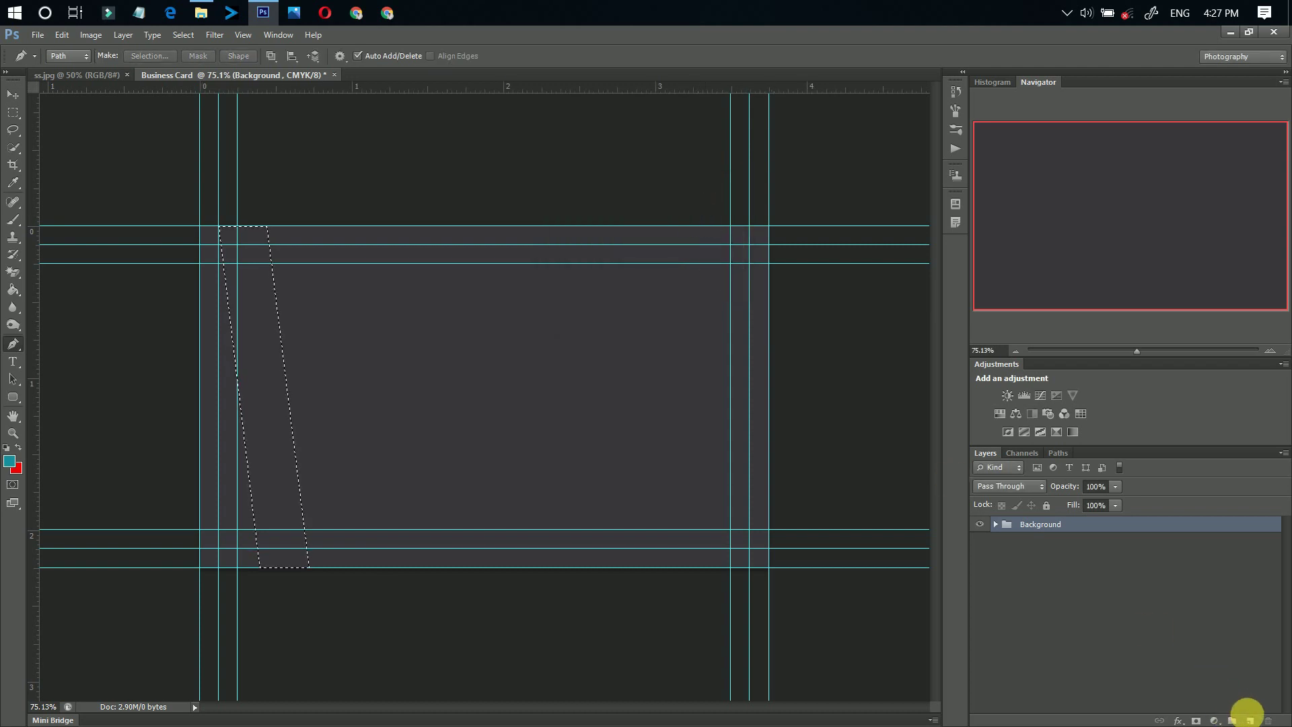
left_click(1250, 719)
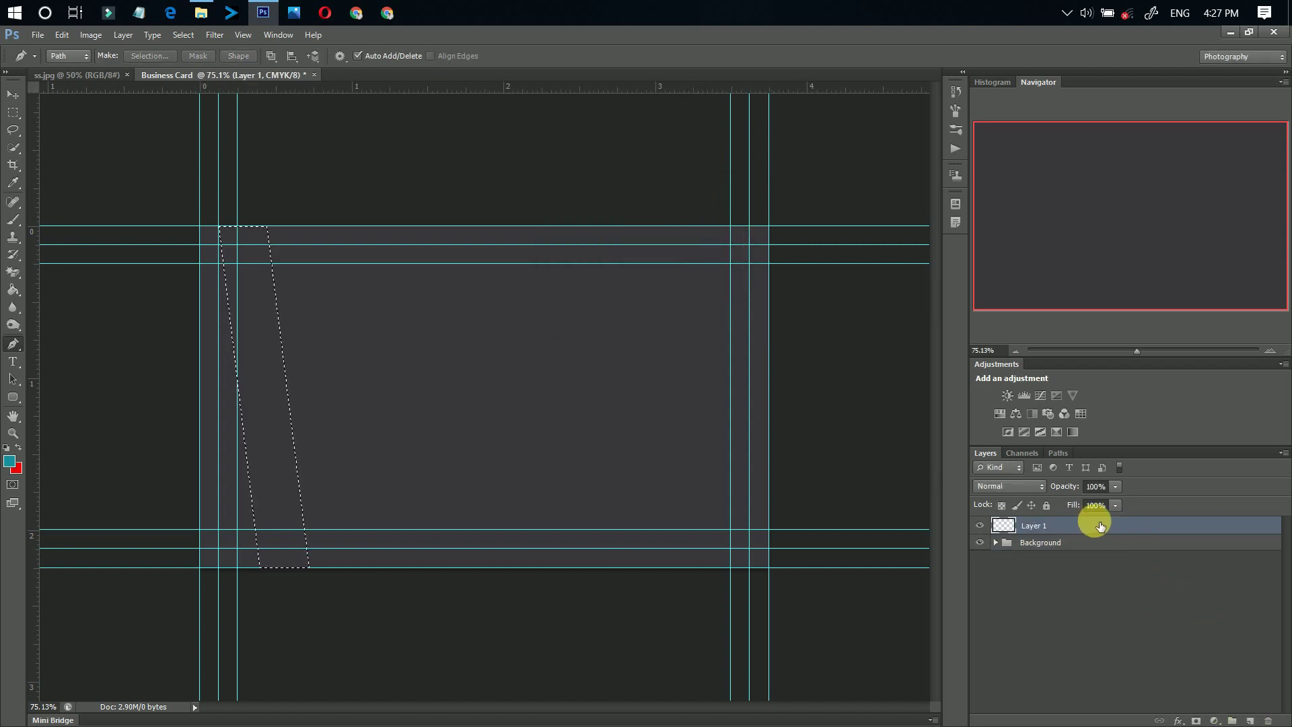
left_click(15, 290)
left_click(62, 300)
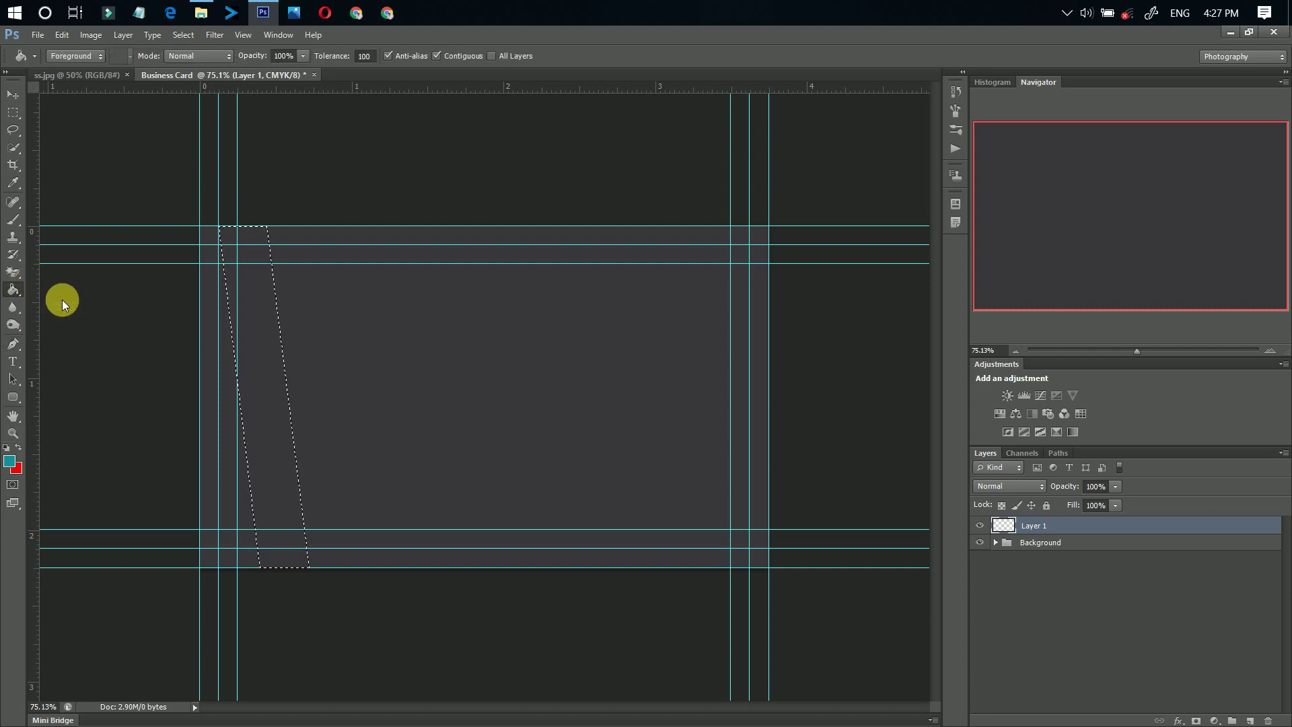
left_click(259, 343)
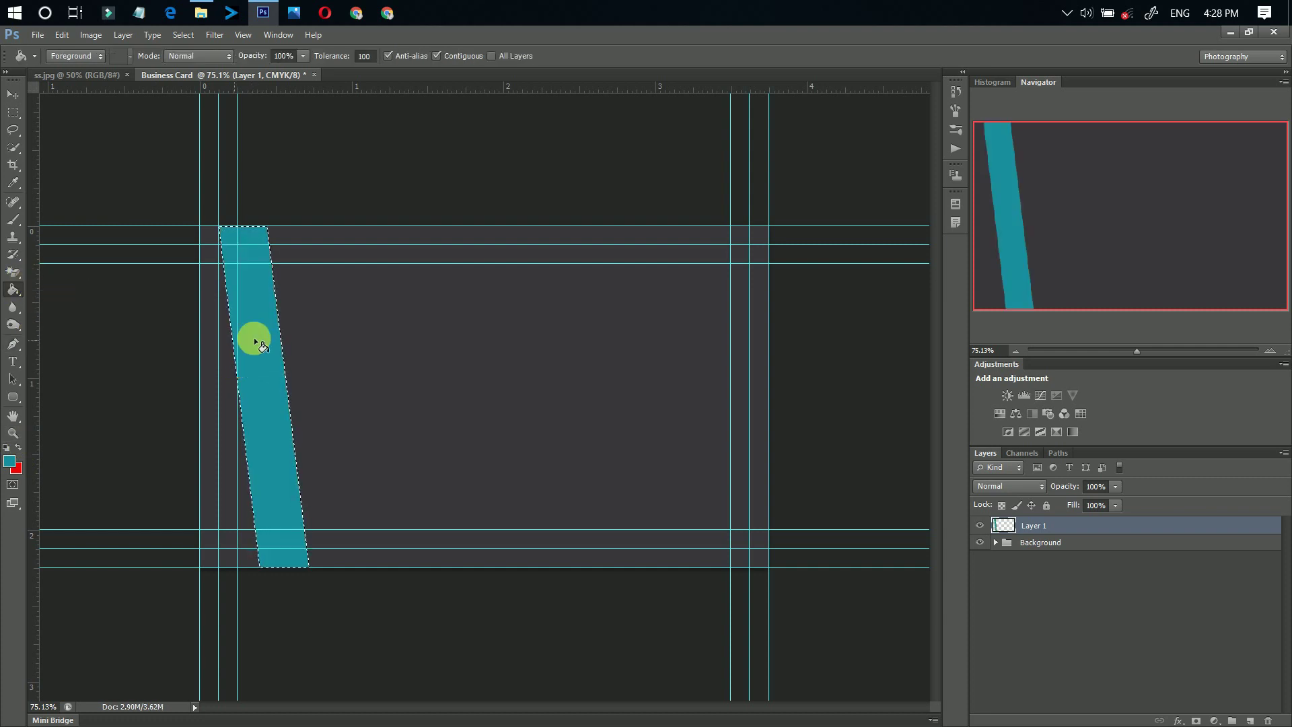
key("ctrl+d")
left_click(91, 72)
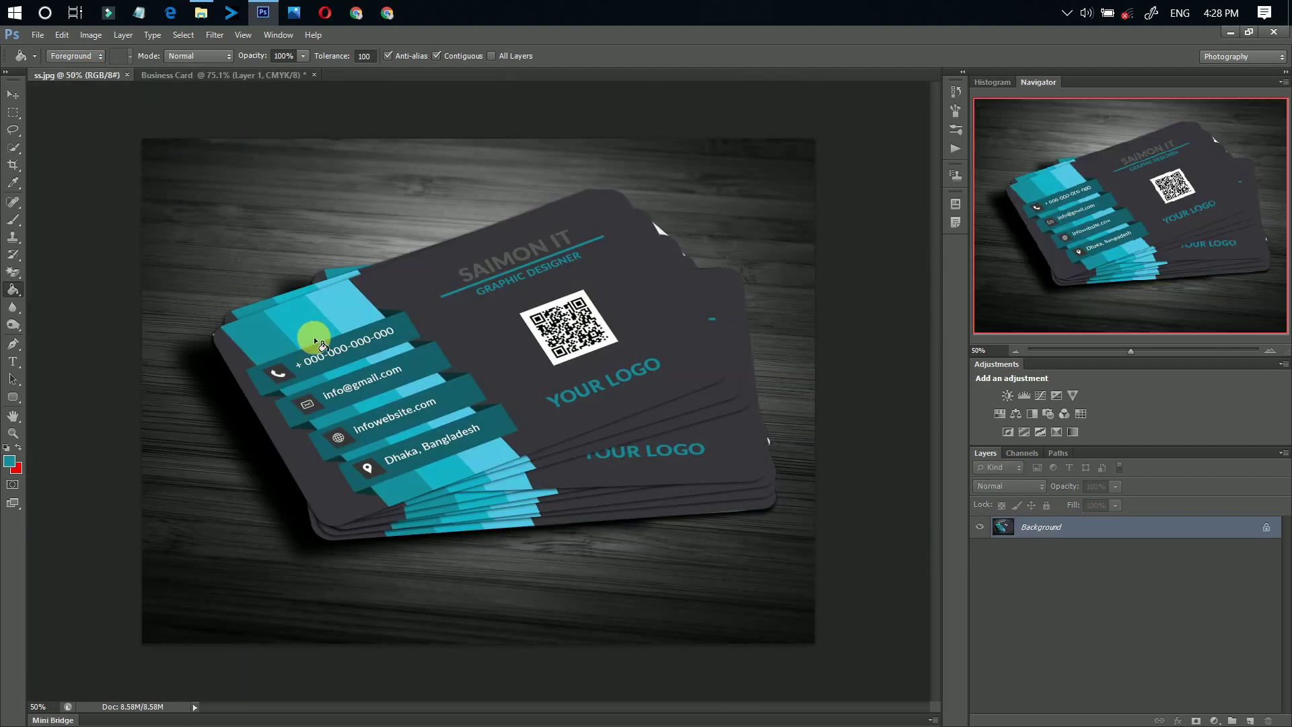
Sample the brighter cyan from the reference card as the foreground colour
left_click(9, 460)
left_click(305, 334)
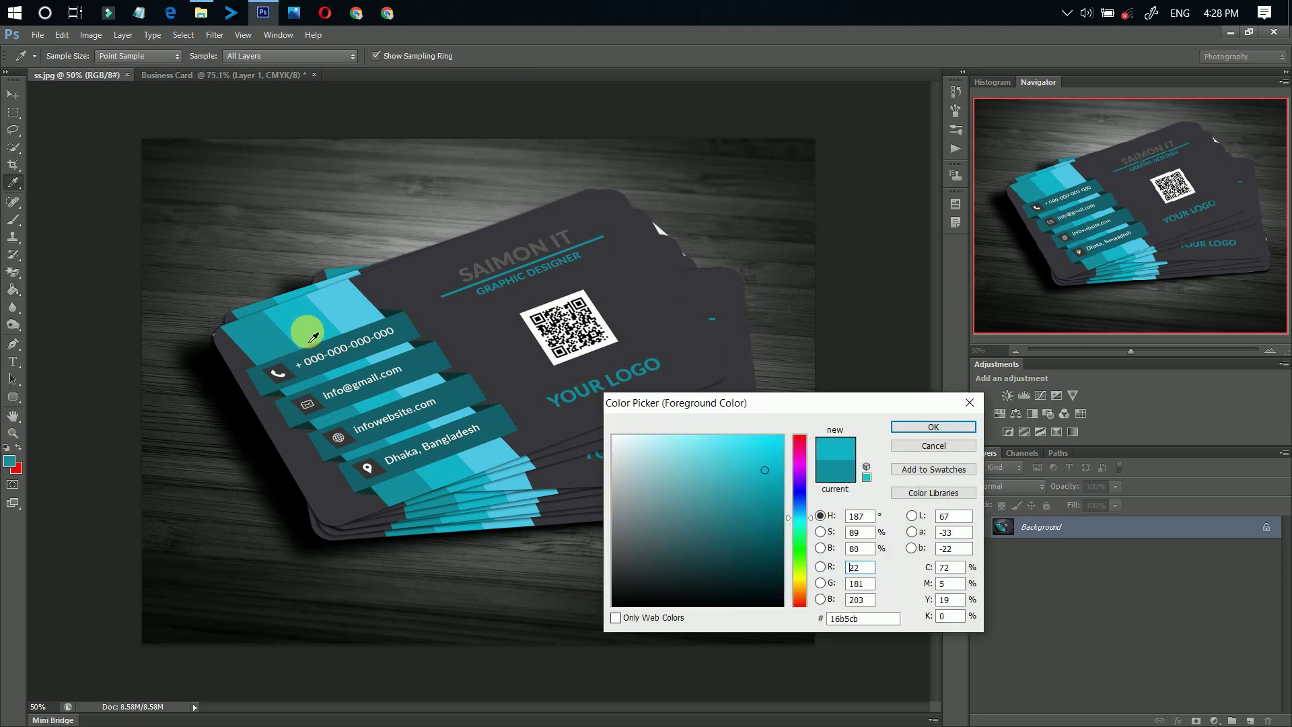
left_click(932, 429)
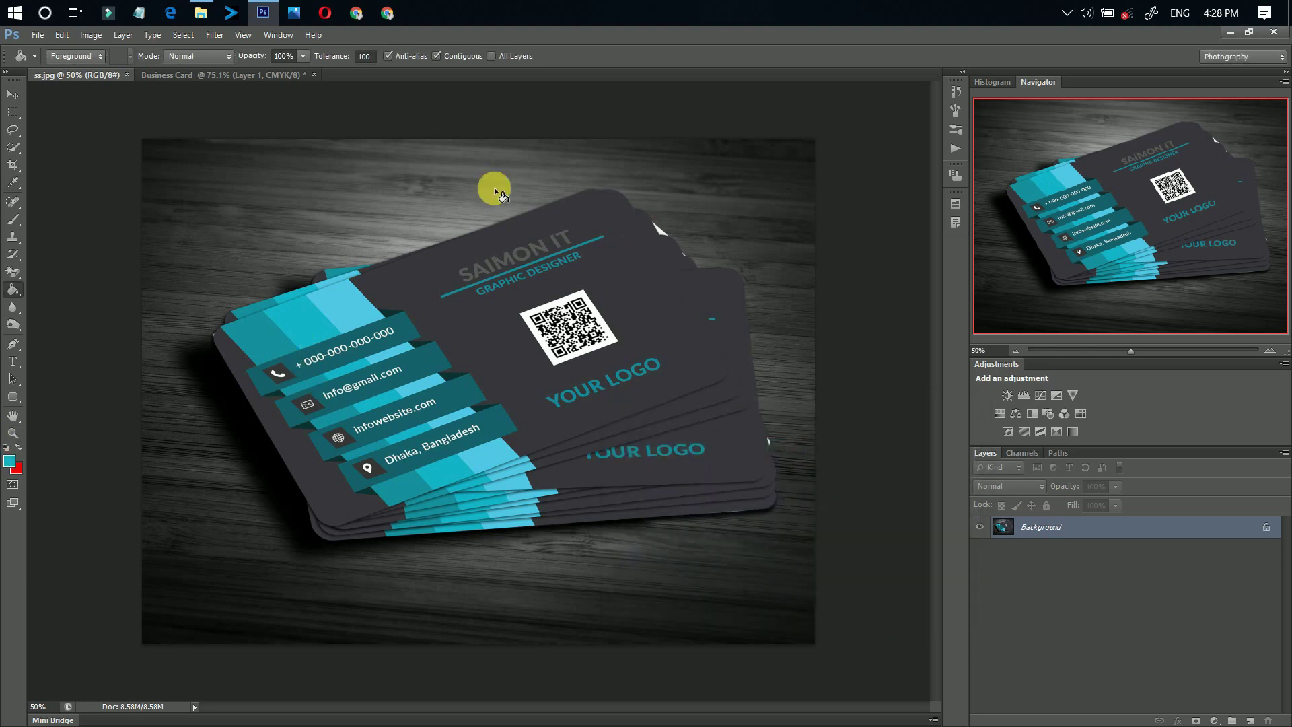
left_click(243, 76)
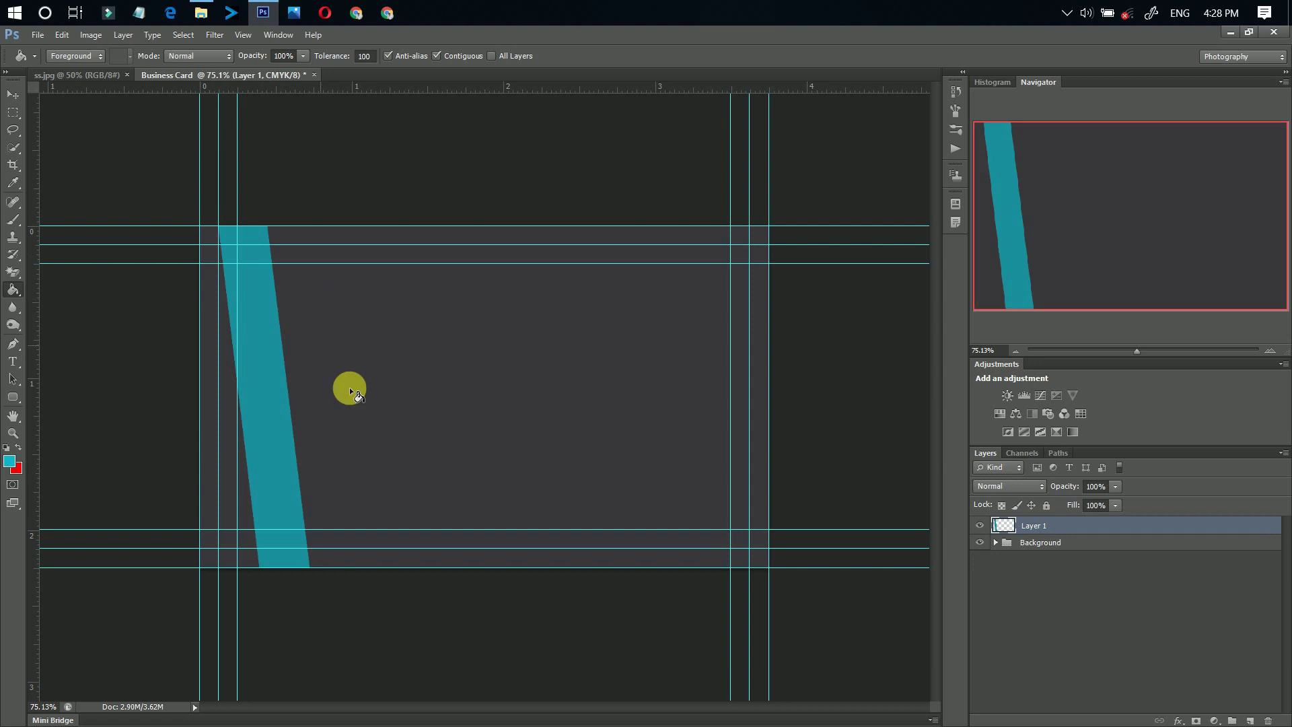
Duplicate Layer 1 and lock transparent pixels on the copy
right_click(1033, 528)
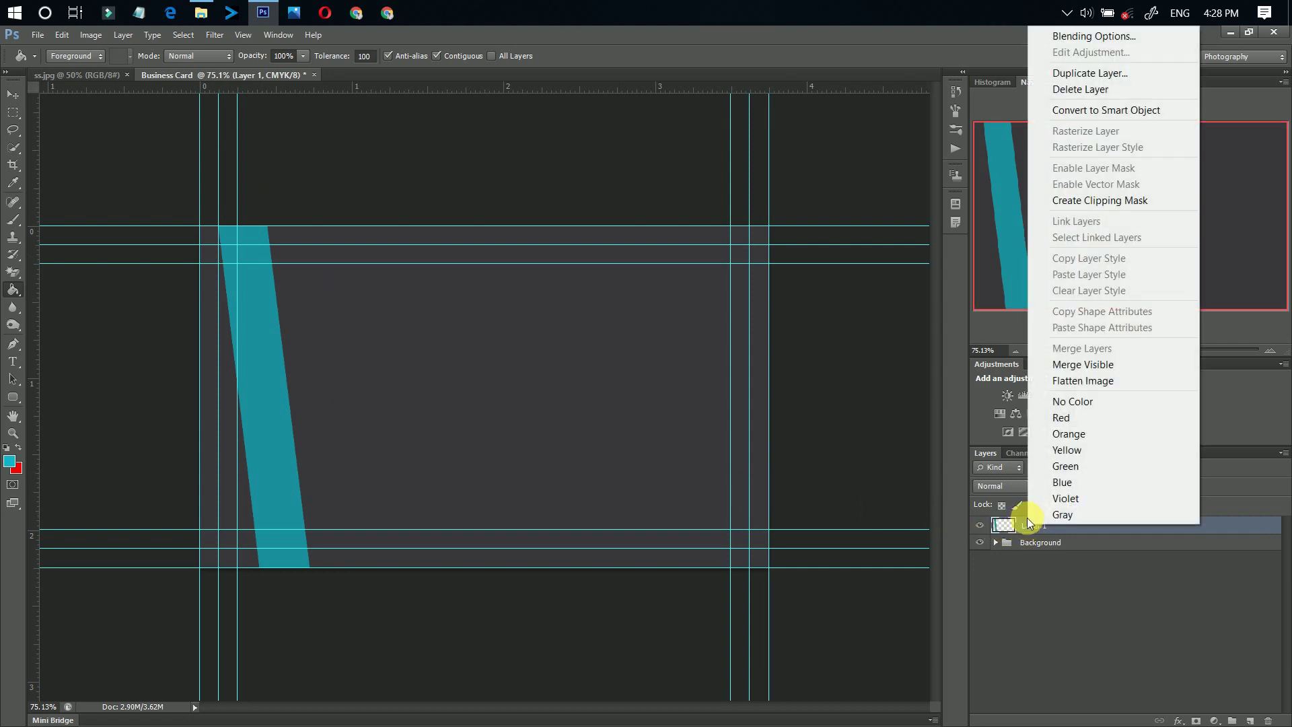
left_click(1077, 82)
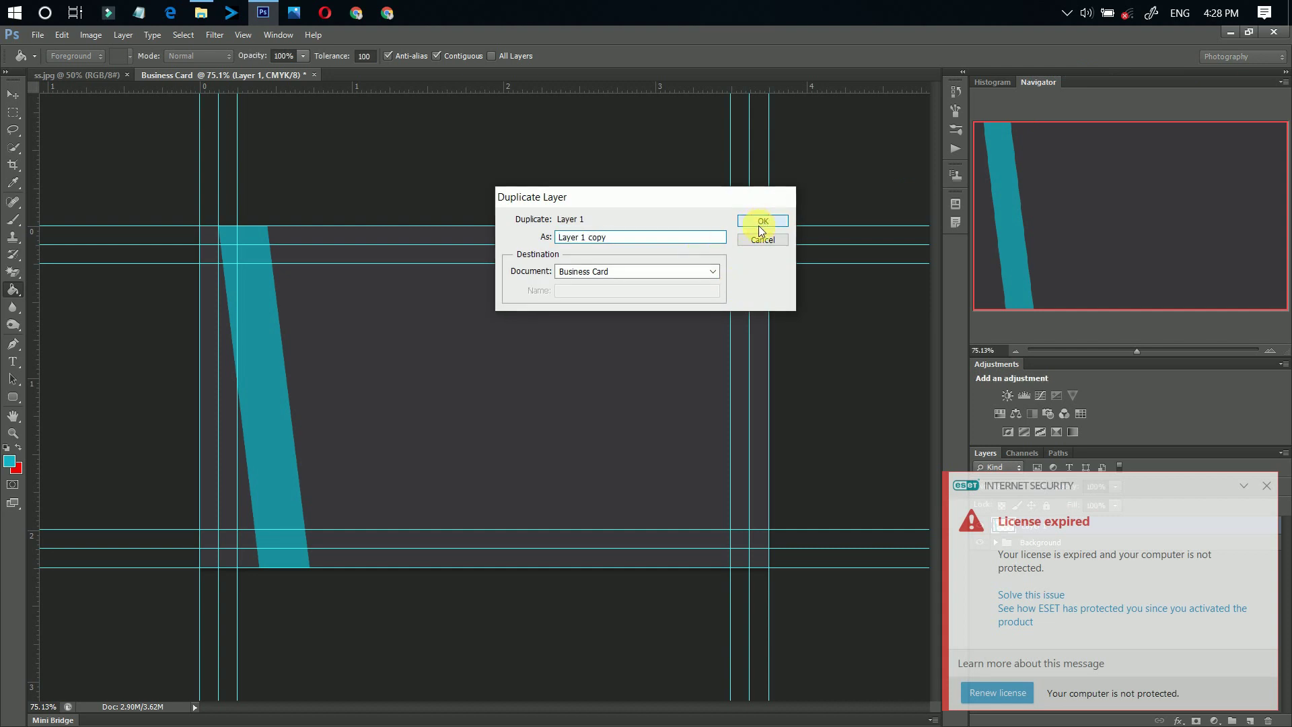
left_click(761, 228)
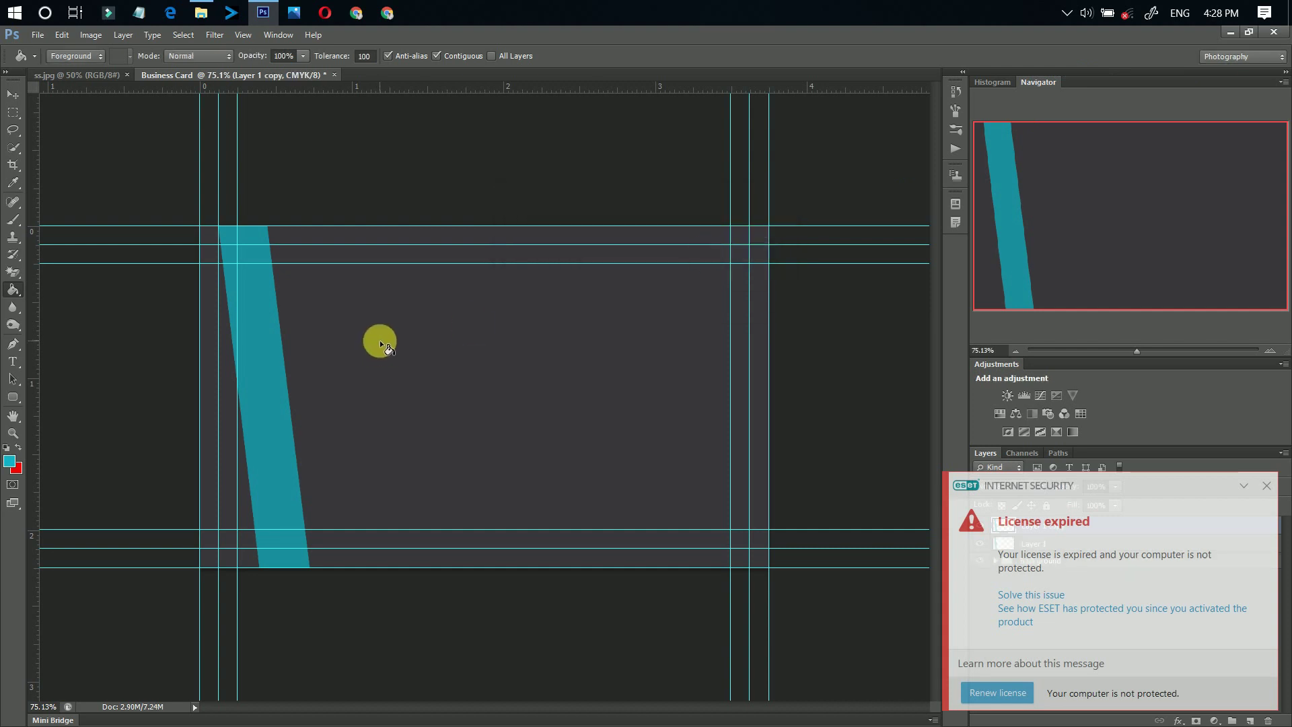
left_click(1267, 485)
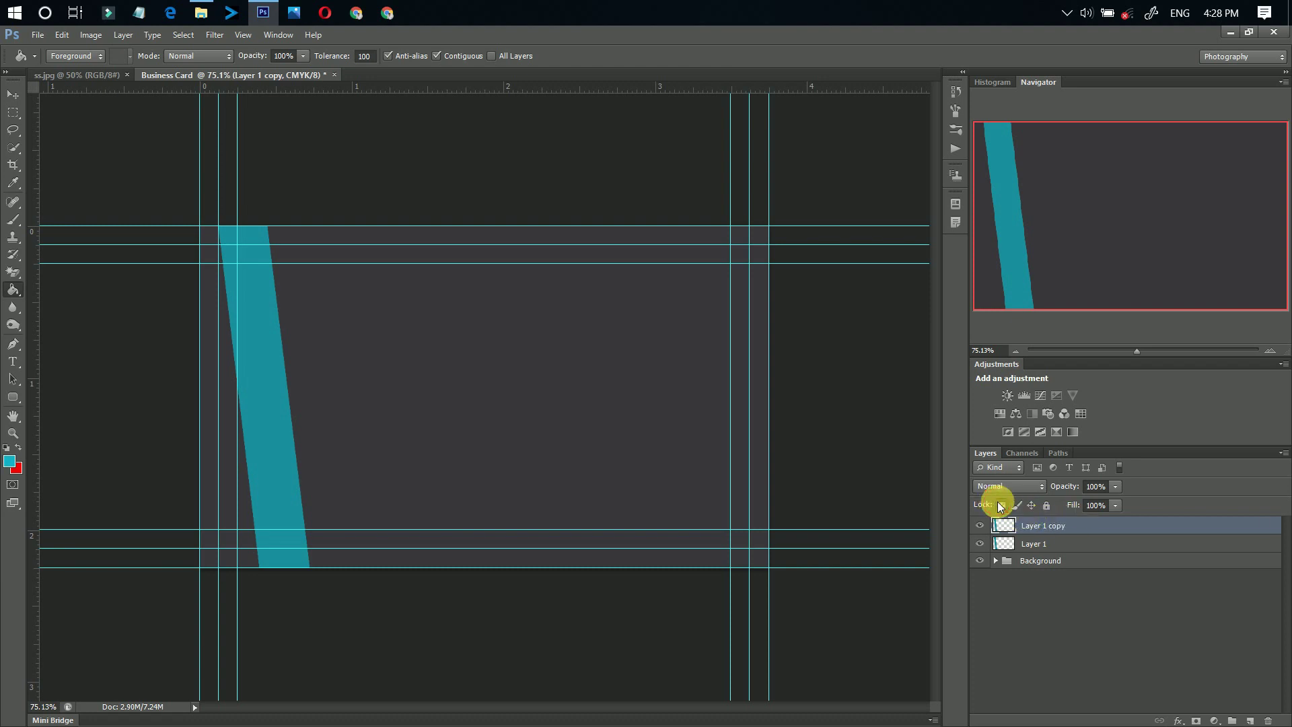
left_click(1001, 505)
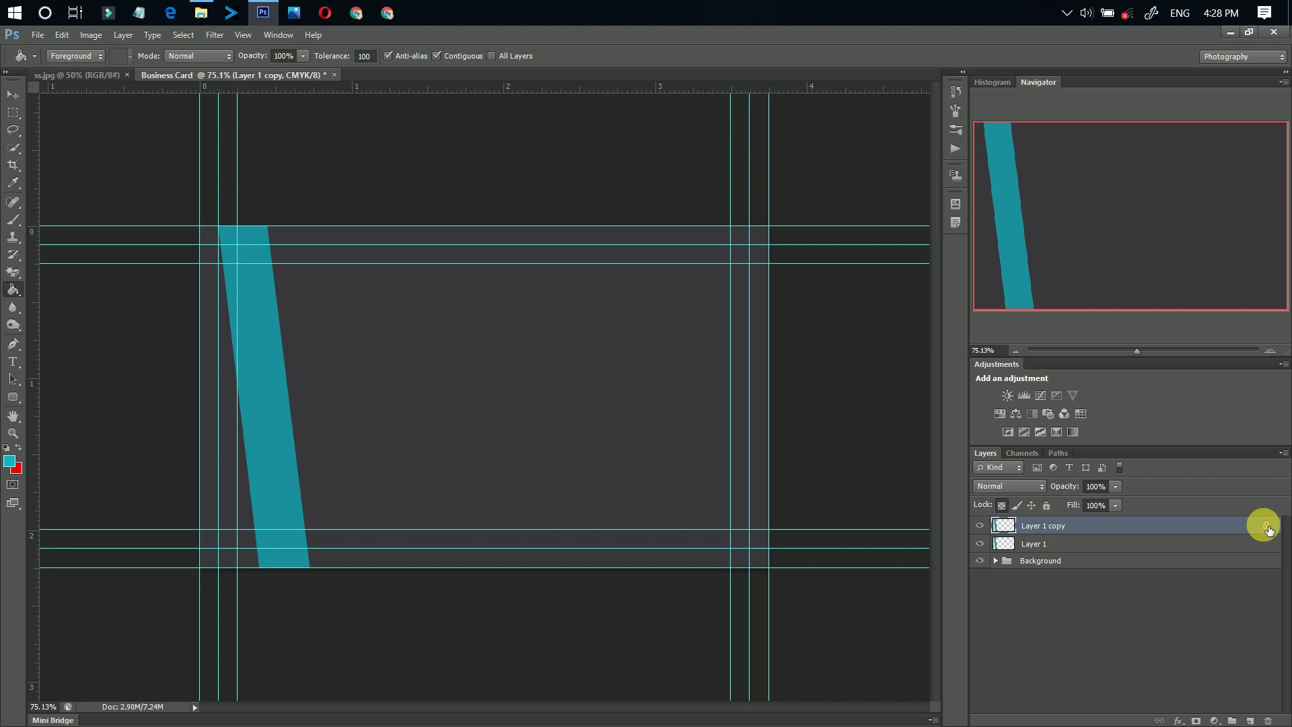
Move the stripe copy right of the original and fill it with the brighter cyan
left_click(13, 95)
left_click_drag(249, 331, 289, 338)
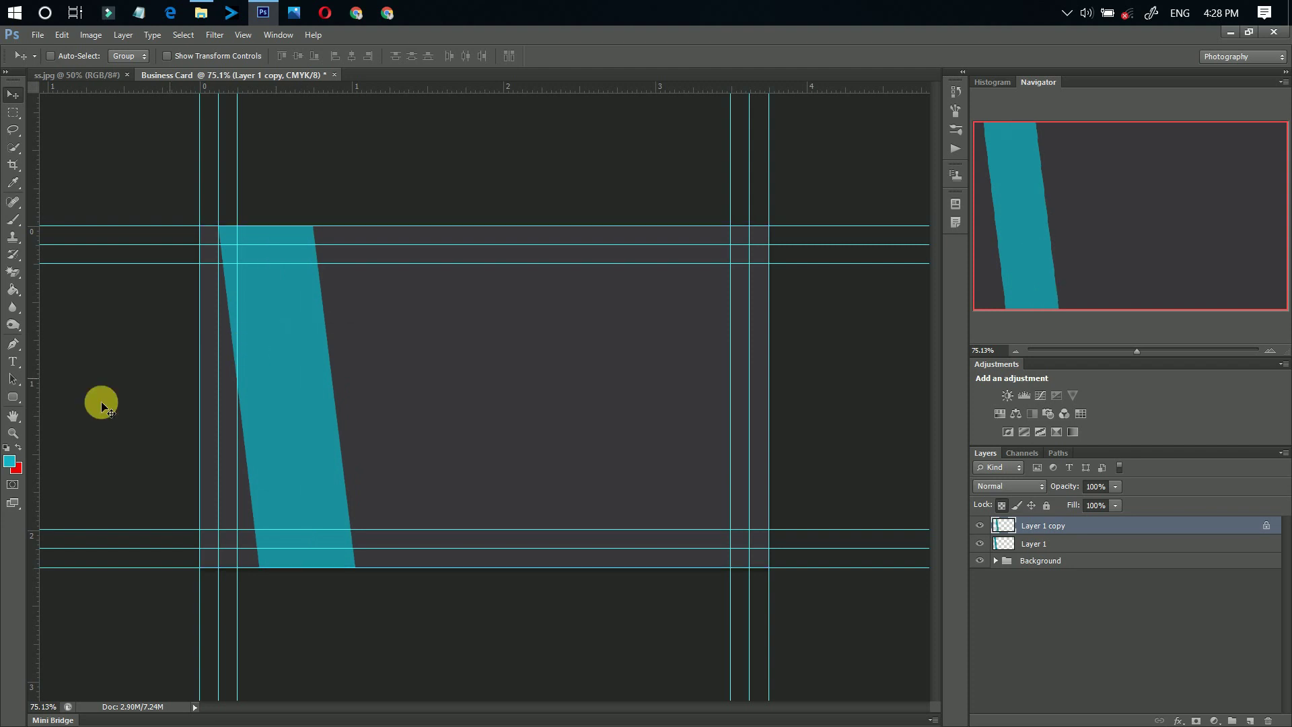
left_click(13, 289)
left_click(40, 300)
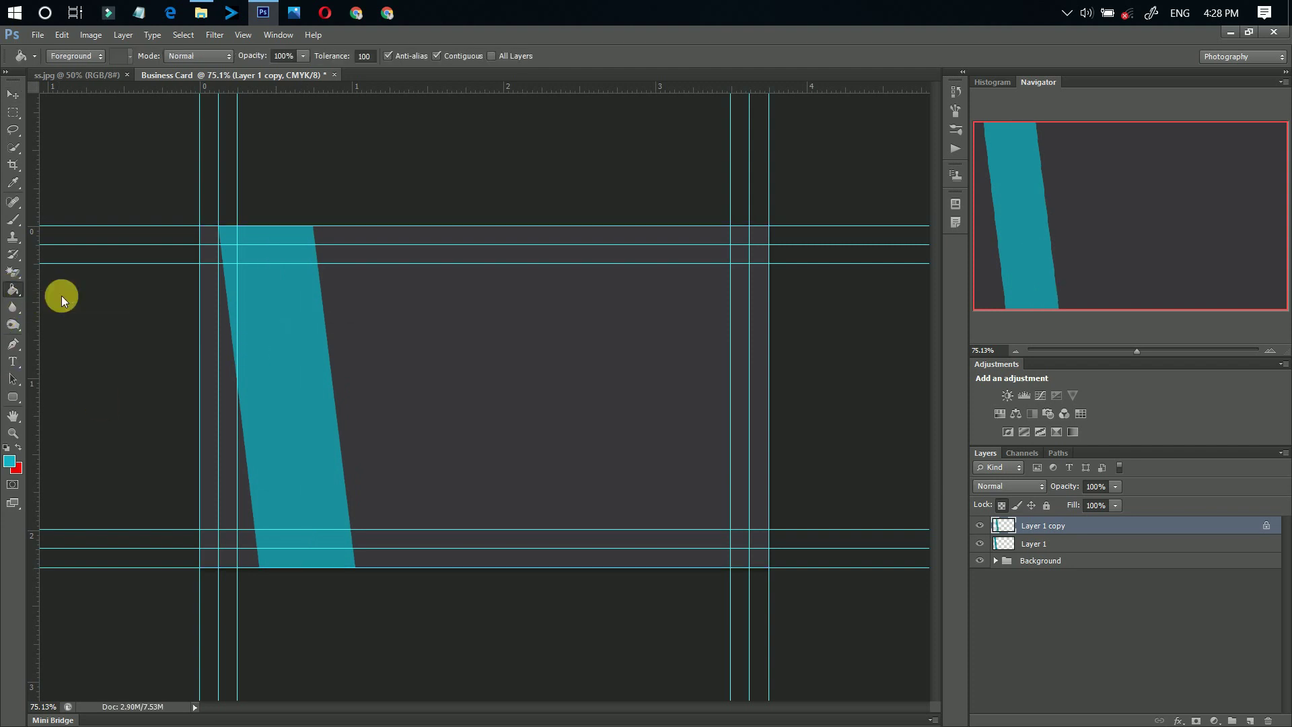
left_click(306, 352)
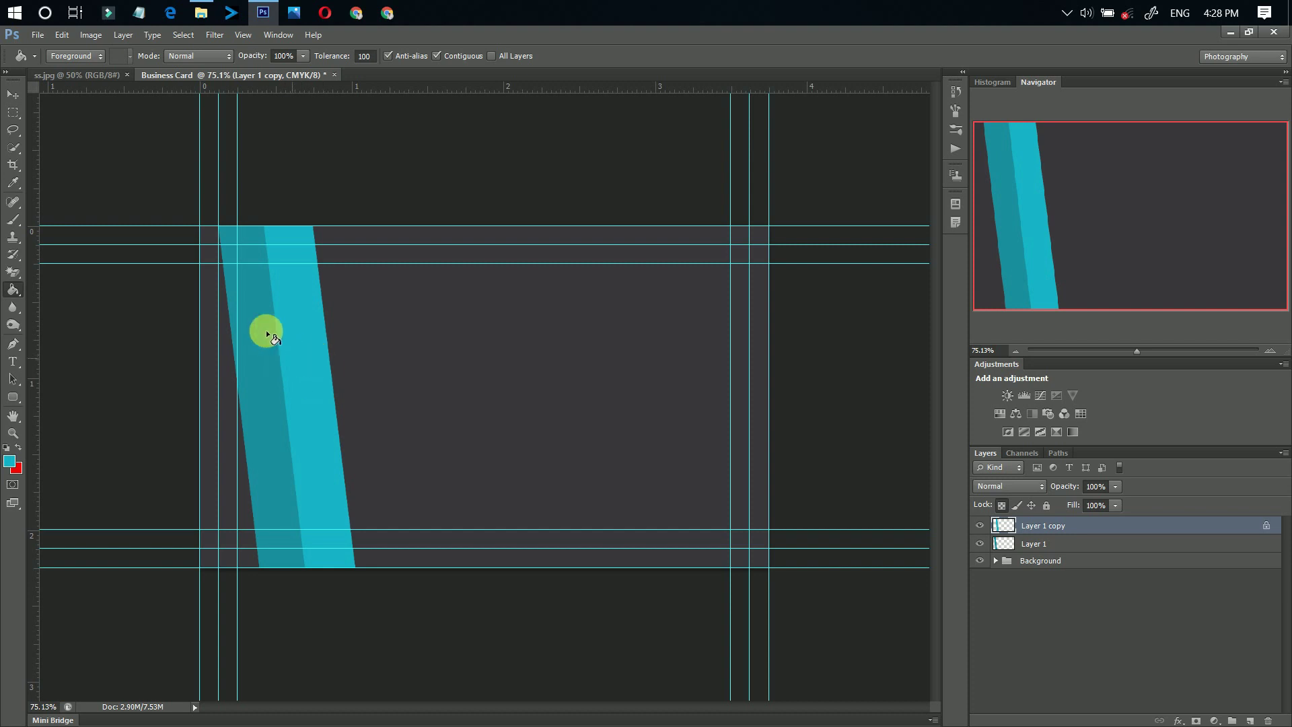
left_click(103, 74)
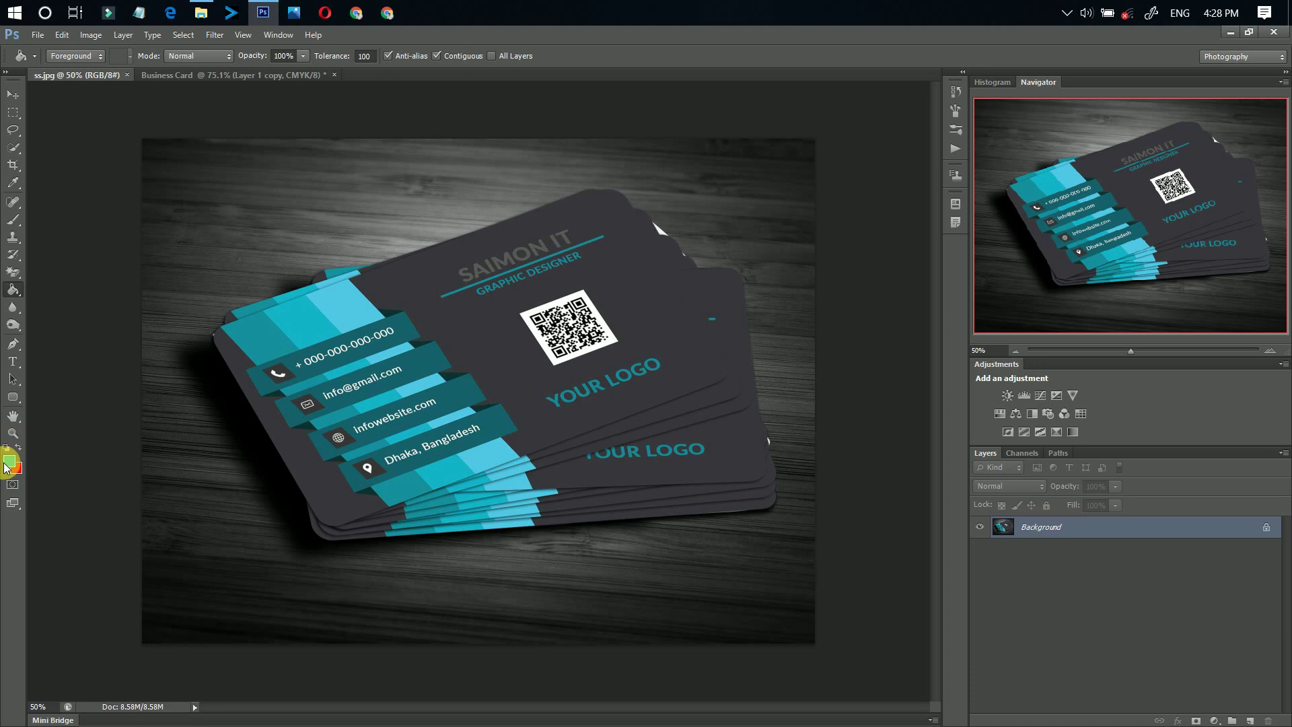
Sample the light cyan from the reference card as the foreground colour
left_click(6, 464)
left_click(342, 306)
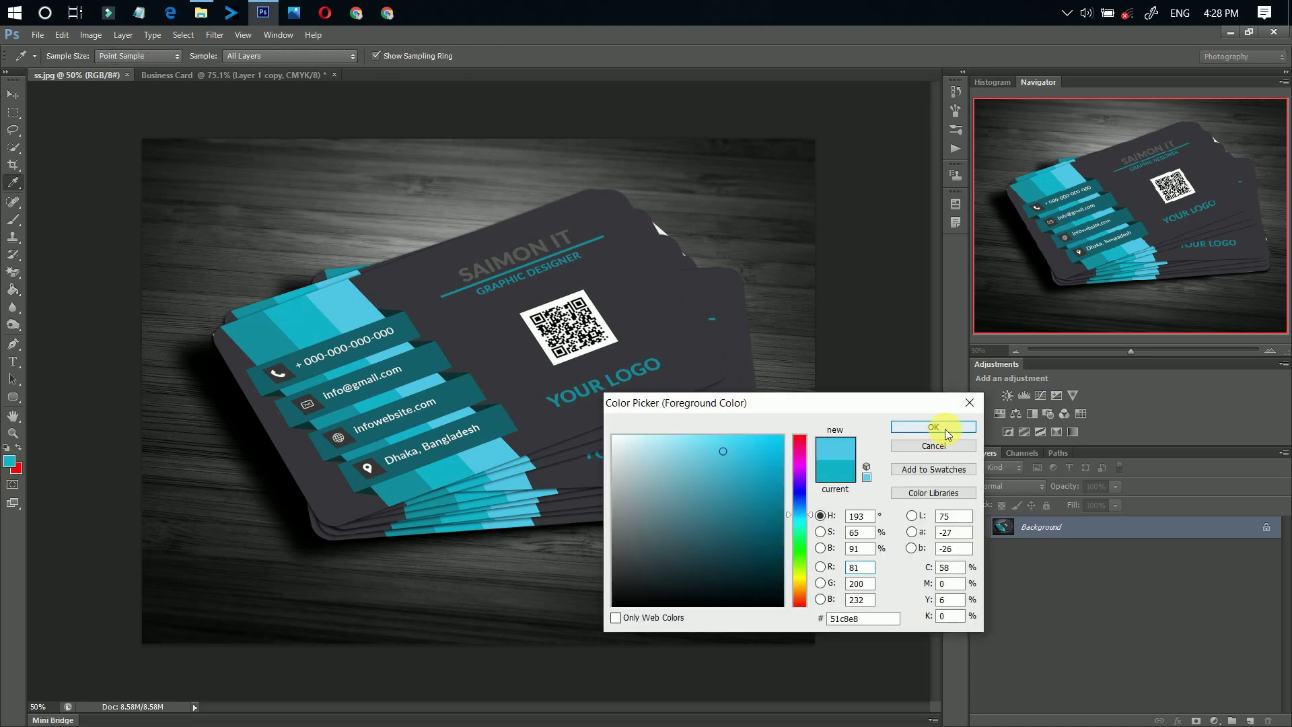
key("g")
left_click(943, 428)
left_click(273, 73)
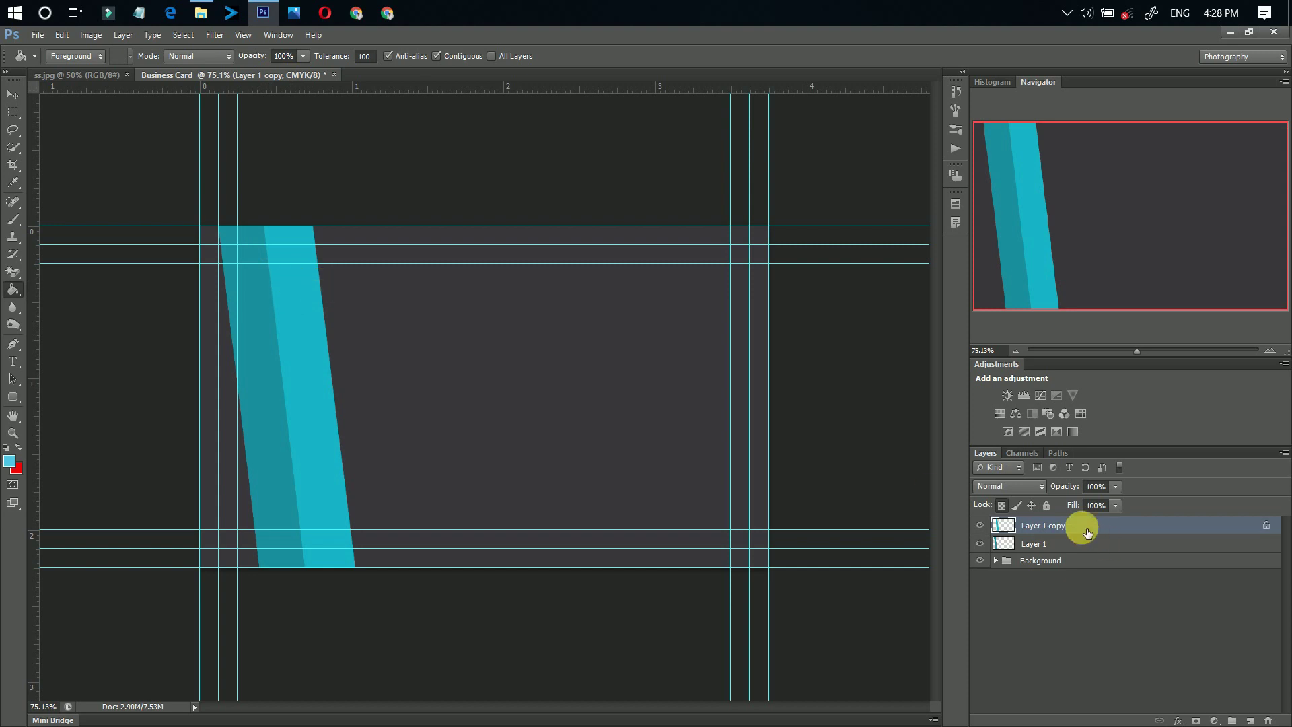
Duplicate Layer 1 copy, move it right, fill it light cyan, and select all stripe layers
right_click(1075, 524)
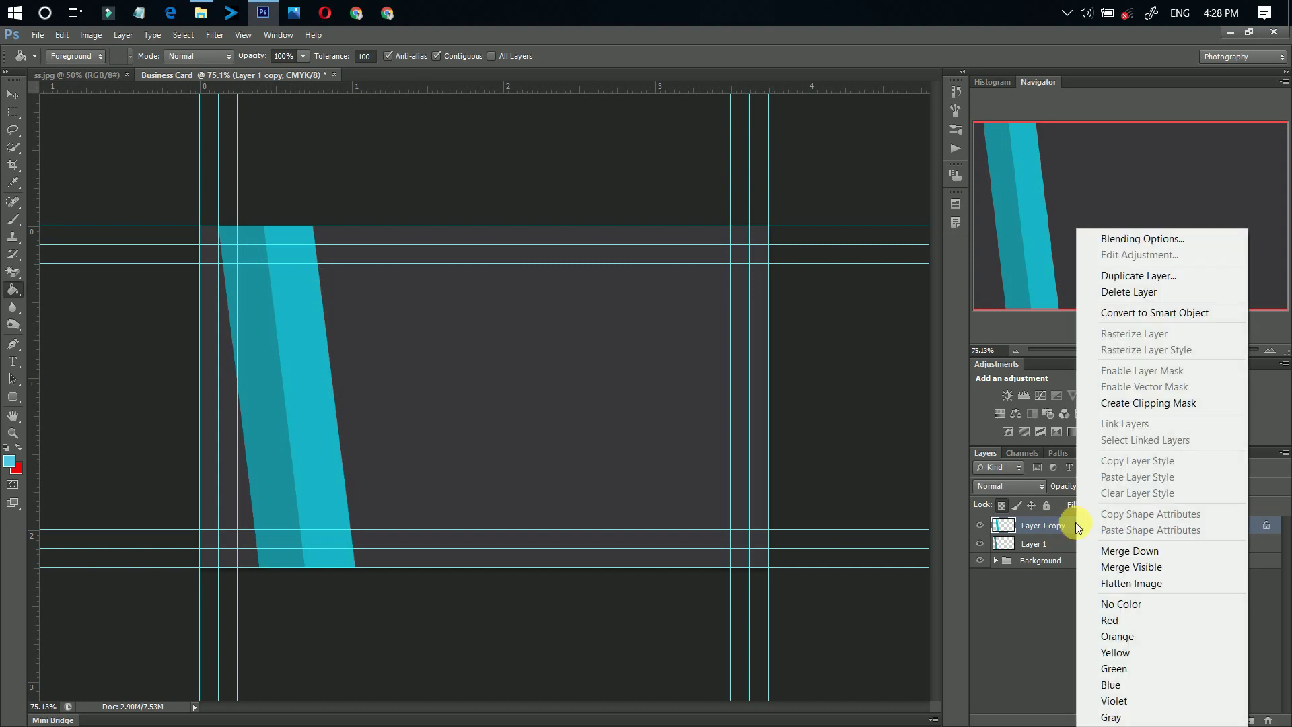
left_click(1112, 276)
left_click(752, 228)
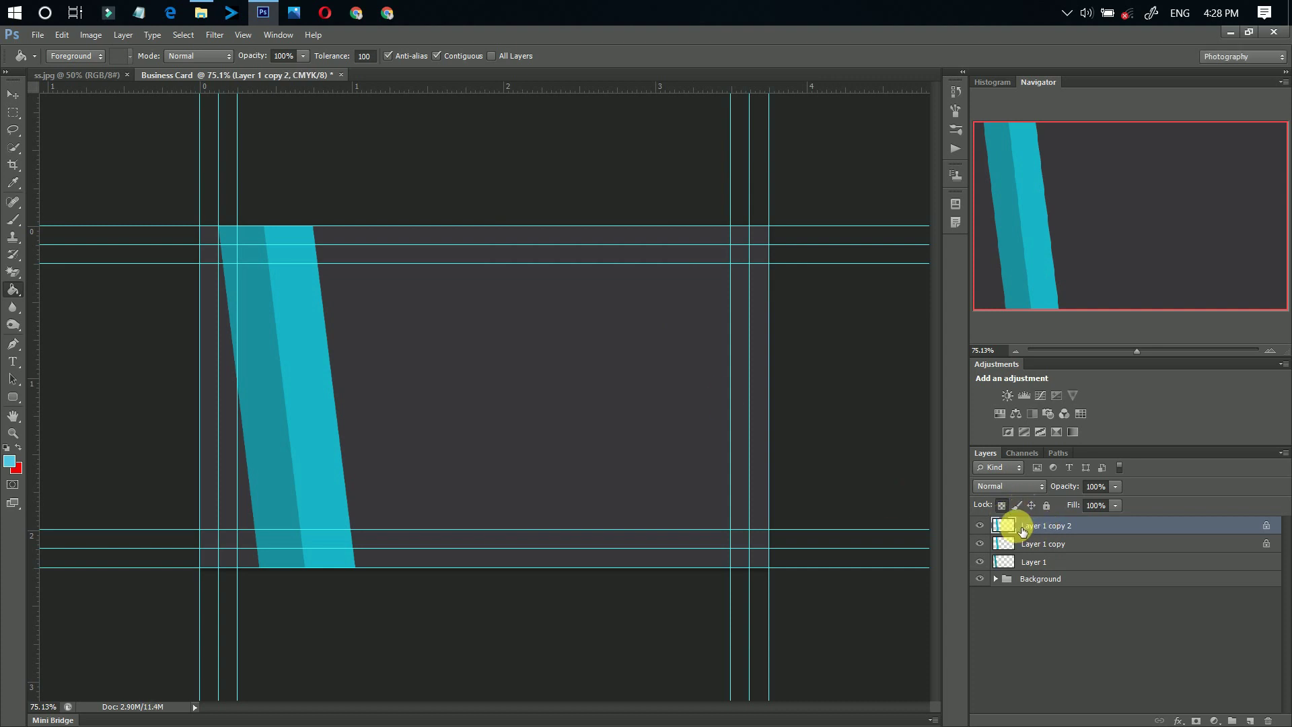
left_click(13, 94)
left_click_drag(314, 321, 367, 324)
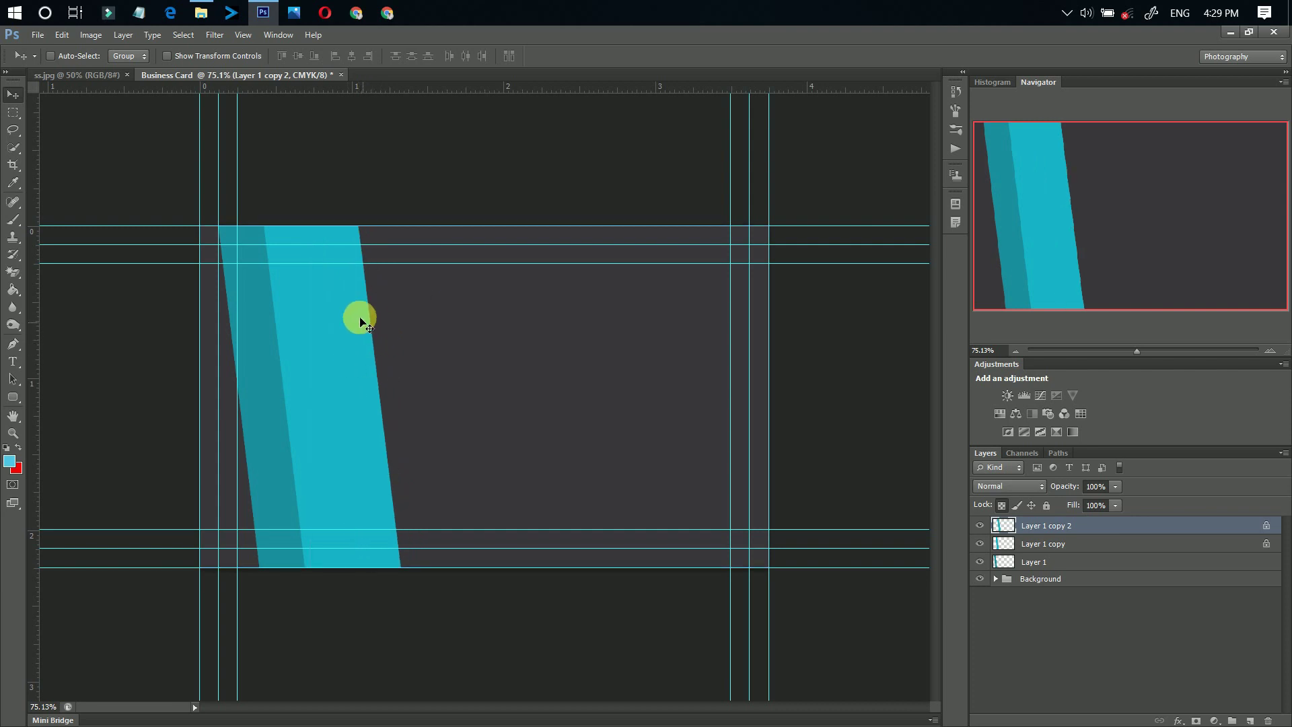
left_click(20, 292)
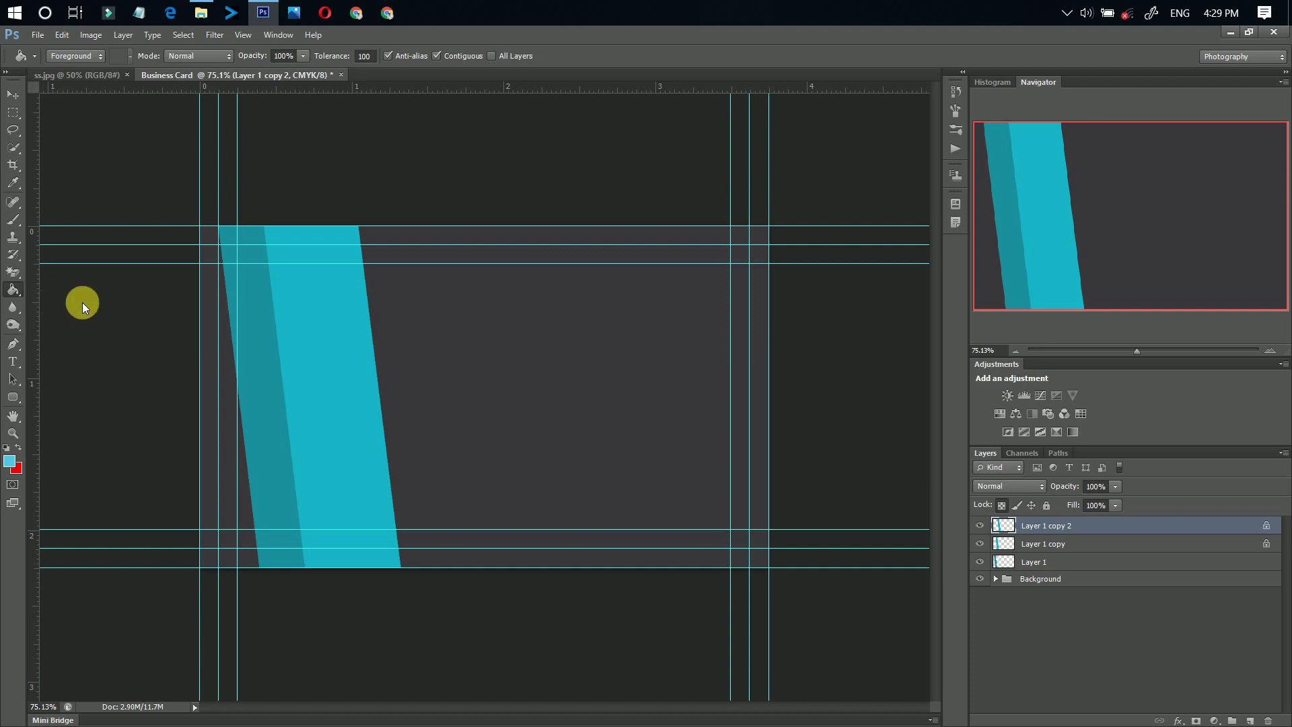
left_click(342, 320)
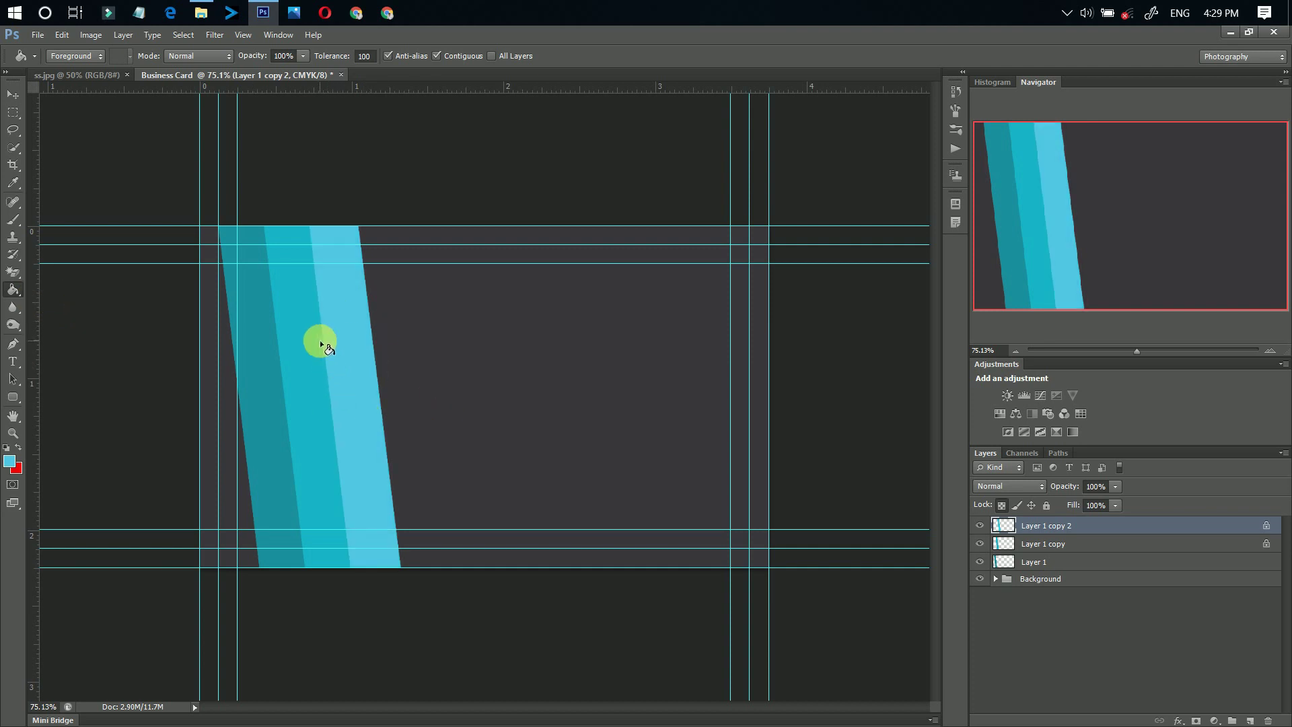
left_click(1044, 560, "shift")
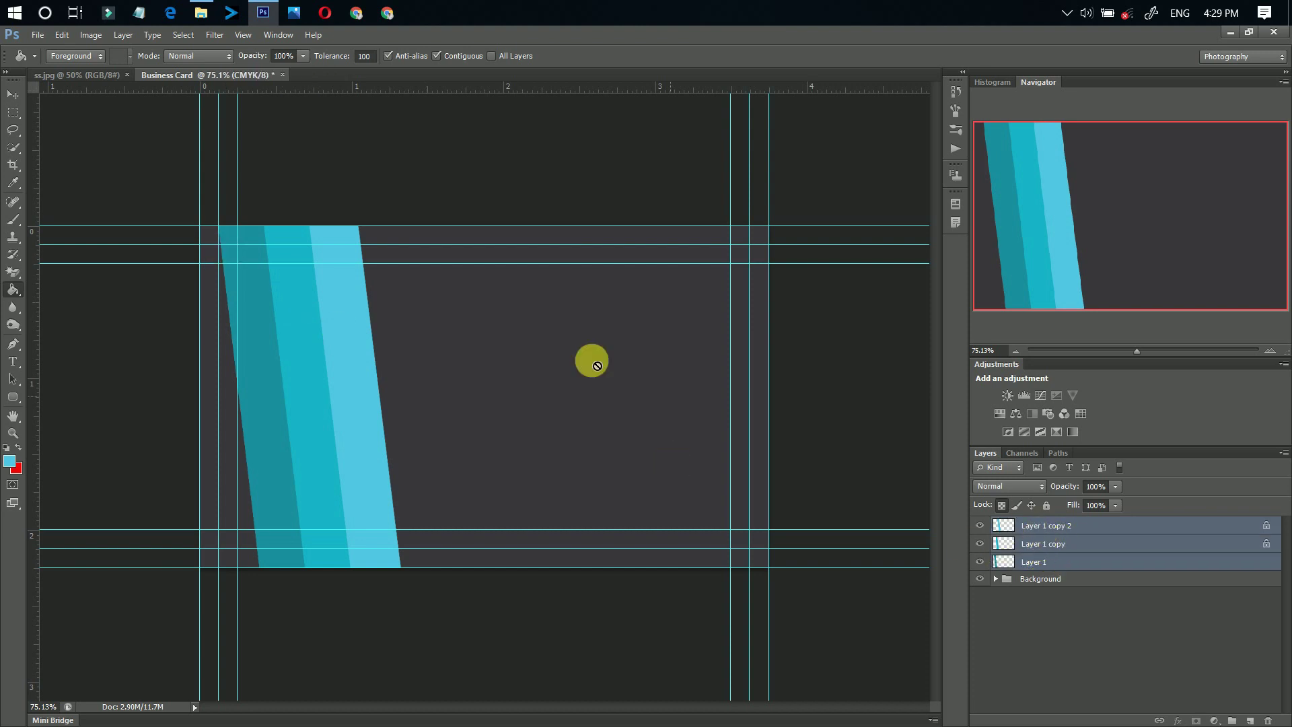
Group the three stripe layers and name the group 'Shape 1'
left_click(123, 37)
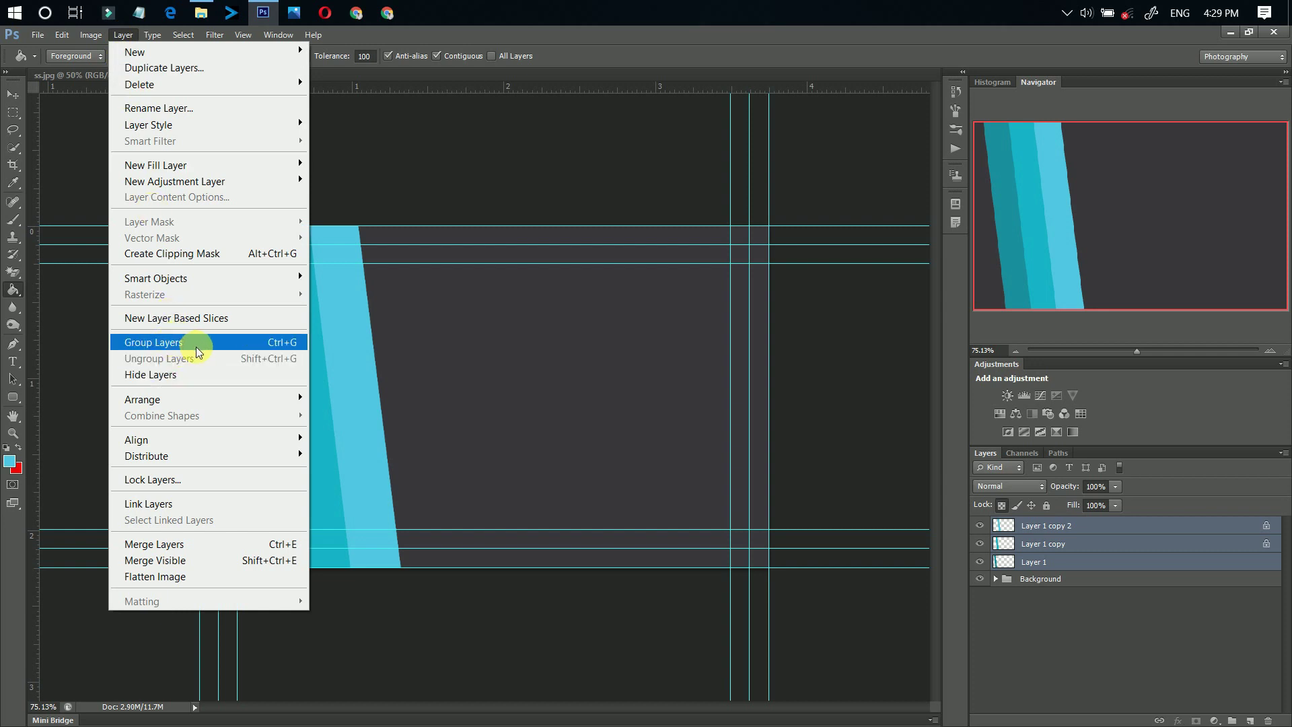
left_click(169, 346)
double_click(1027, 525)
type("Sh")
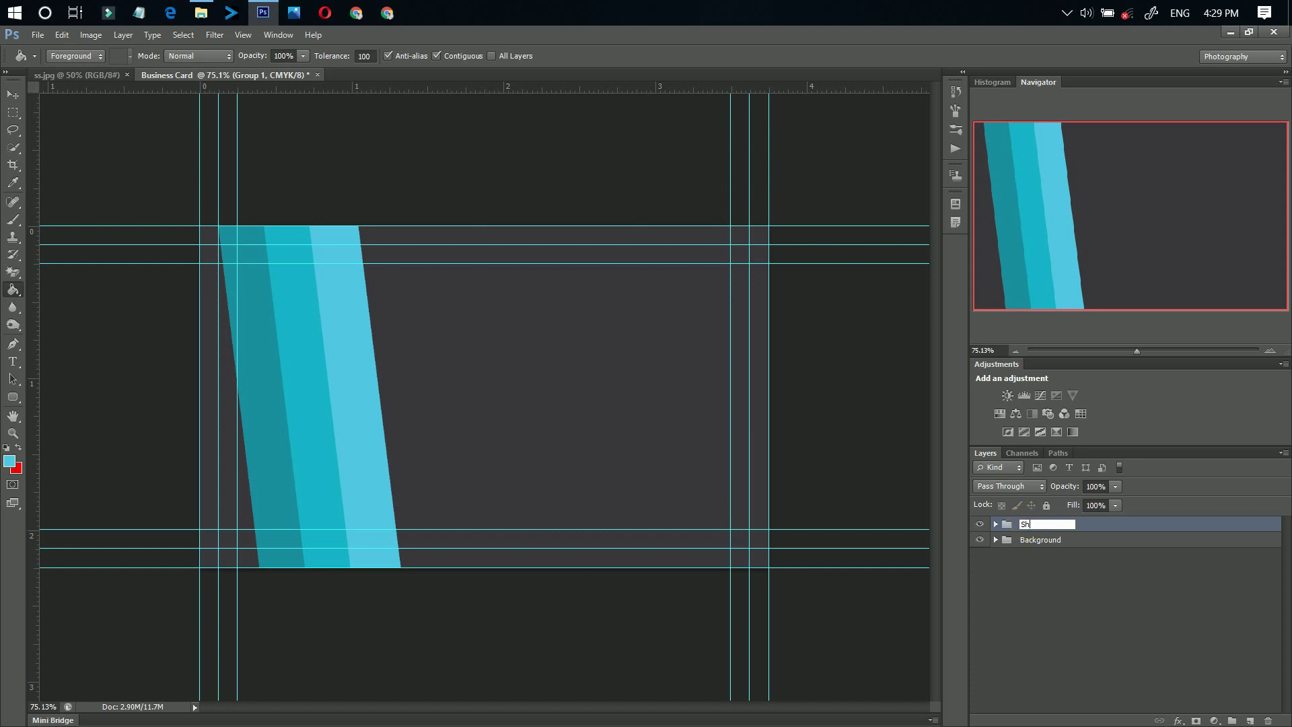
type("ape 1")
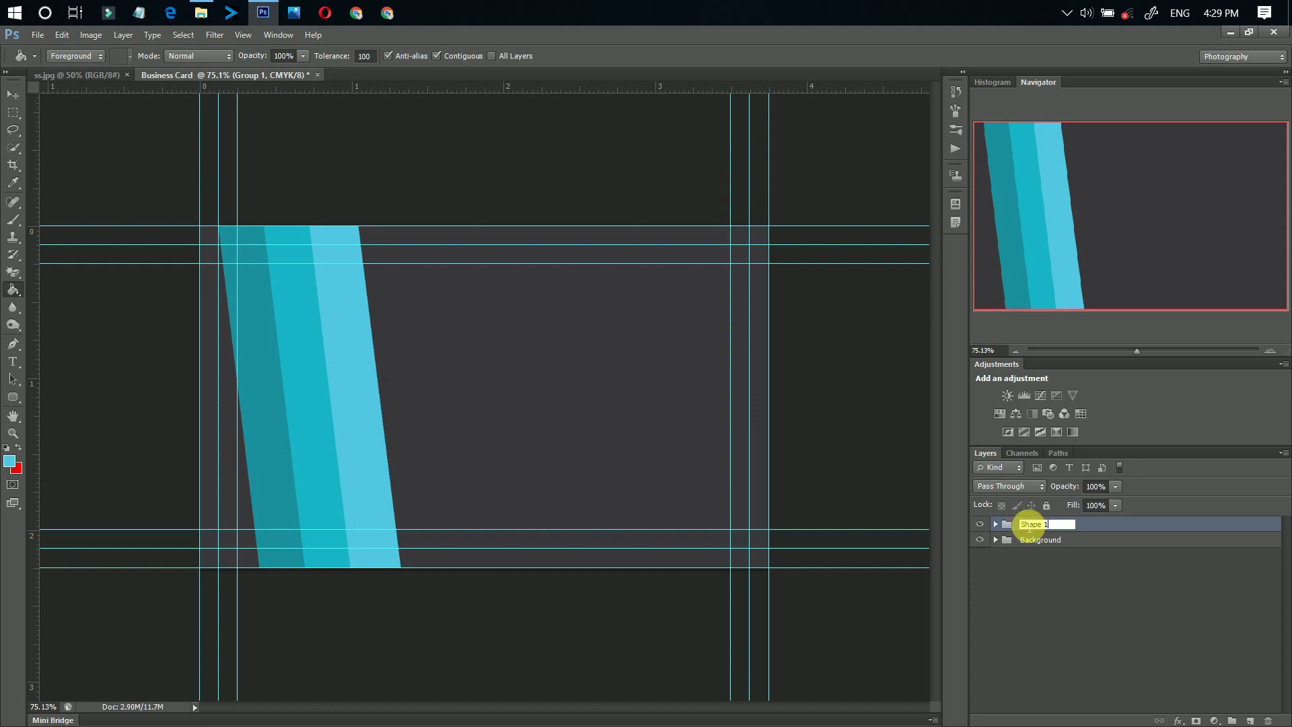
key("Return")
Check the reference card, then drag a horizontal guide across the upper stripes
left_click(67, 74)
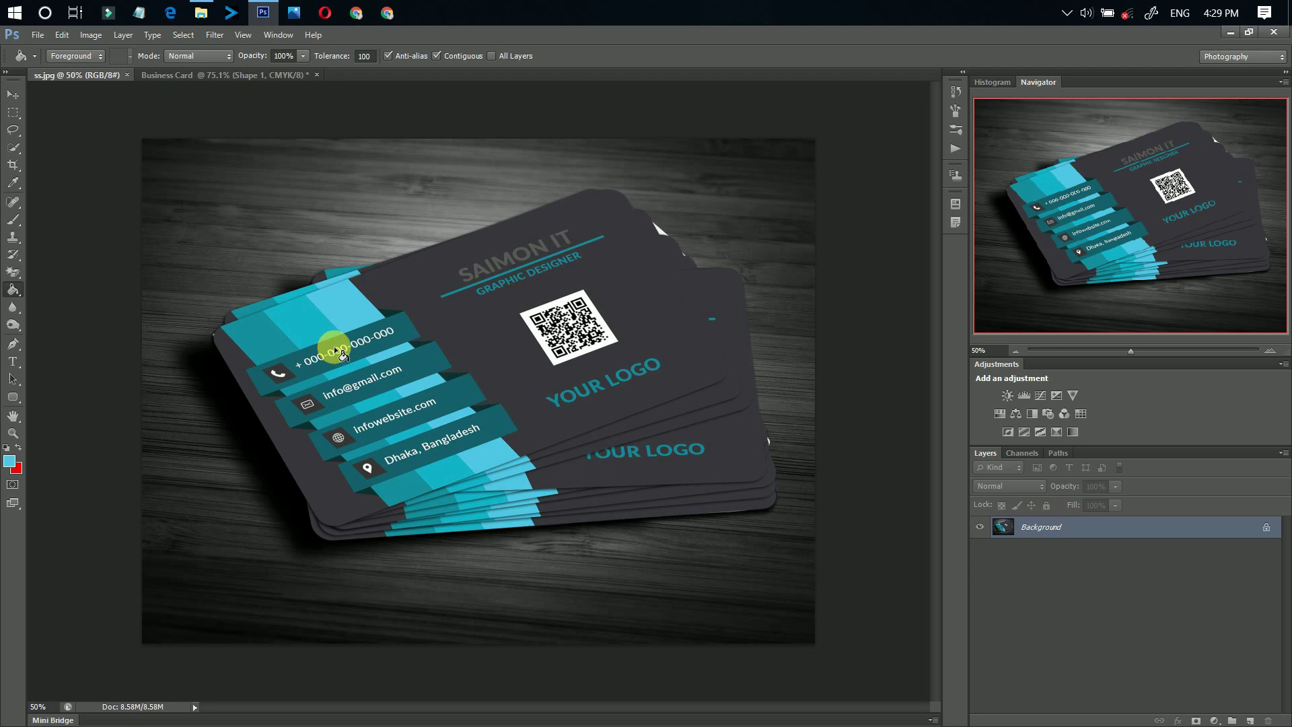
left_click(176, 75)
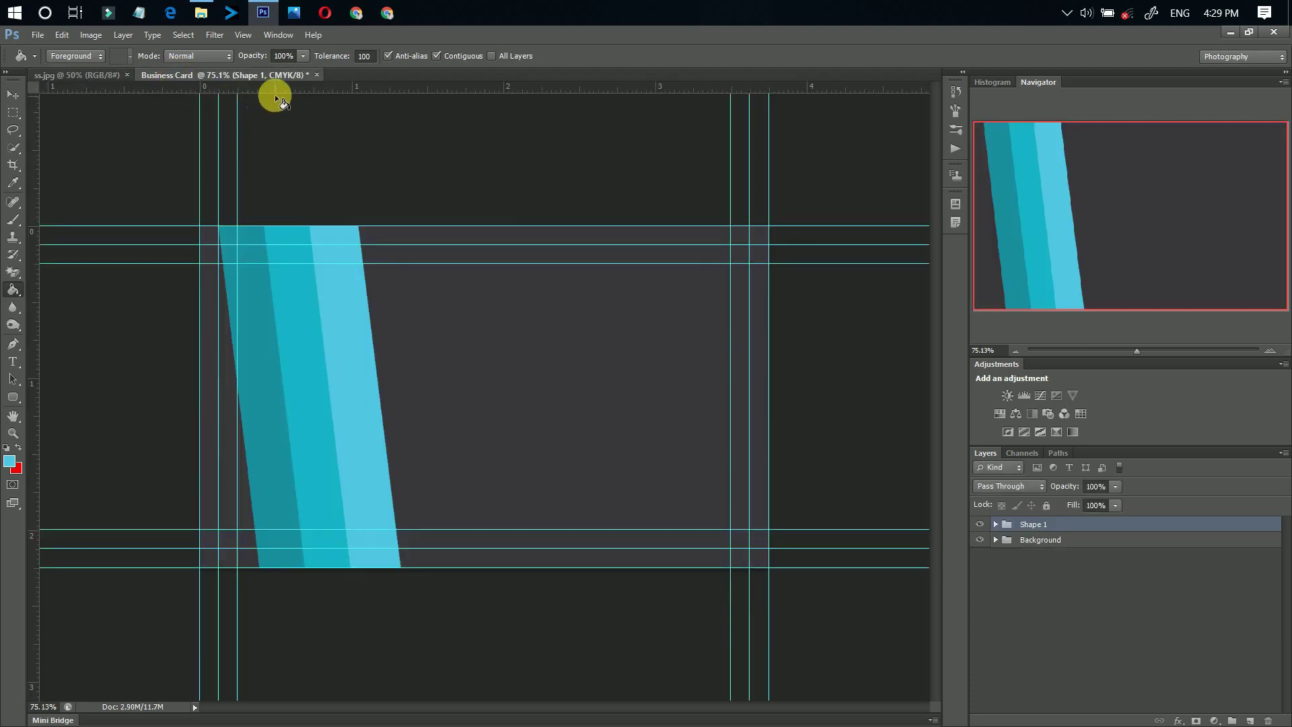
left_click_drag(275, 88, 356, 312)
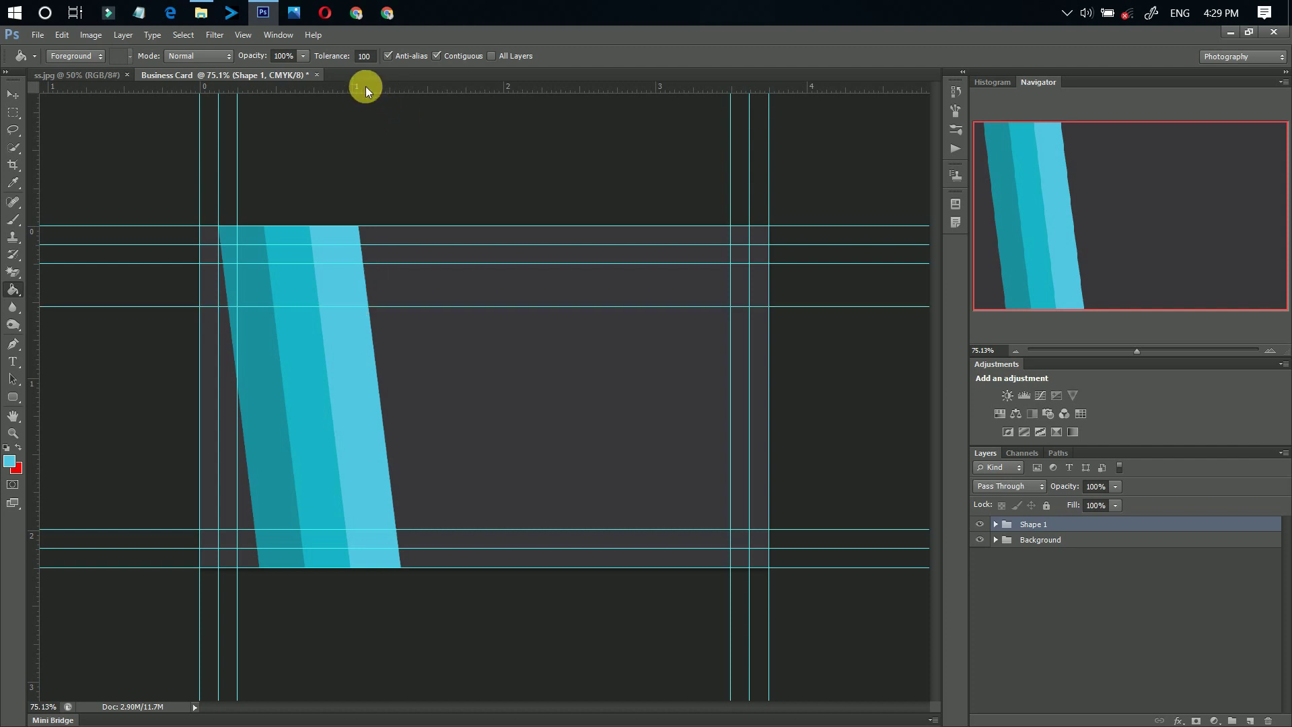
Add a second horizontal guide just below the first across the stripes
left_click_drag(369, 85, 404, 352)
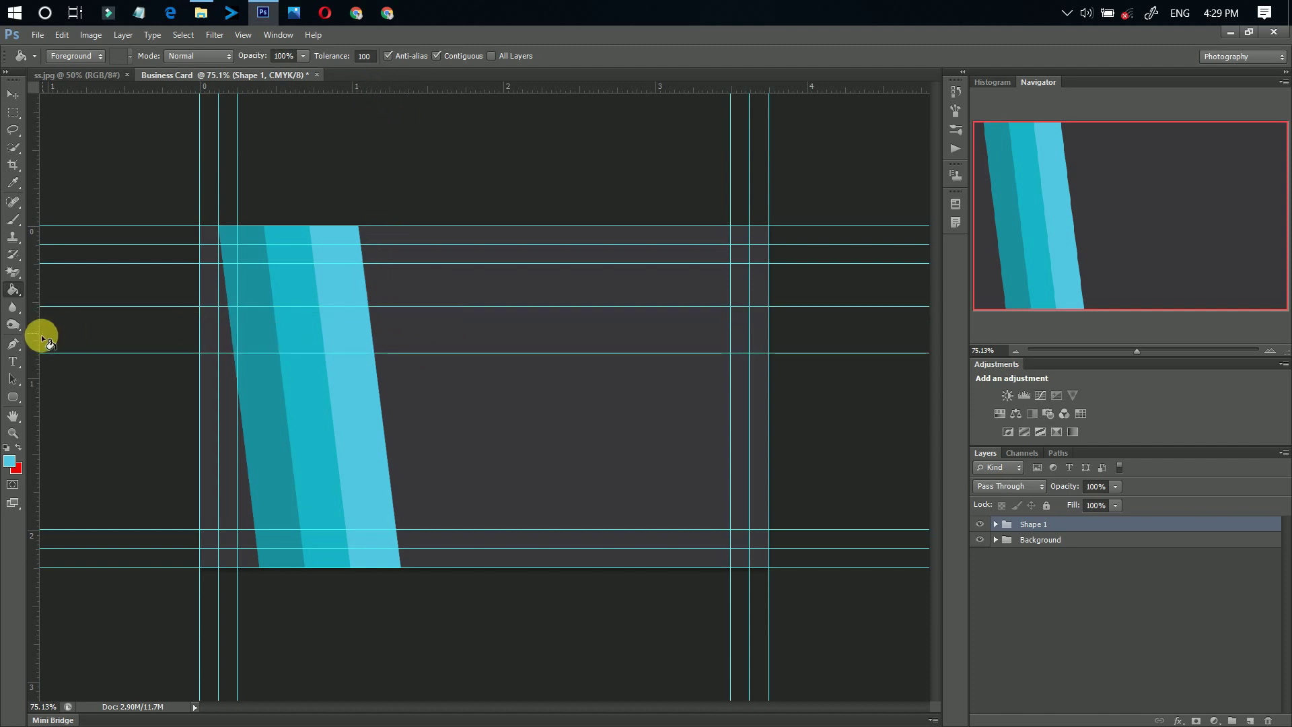
left_click(14, 346)
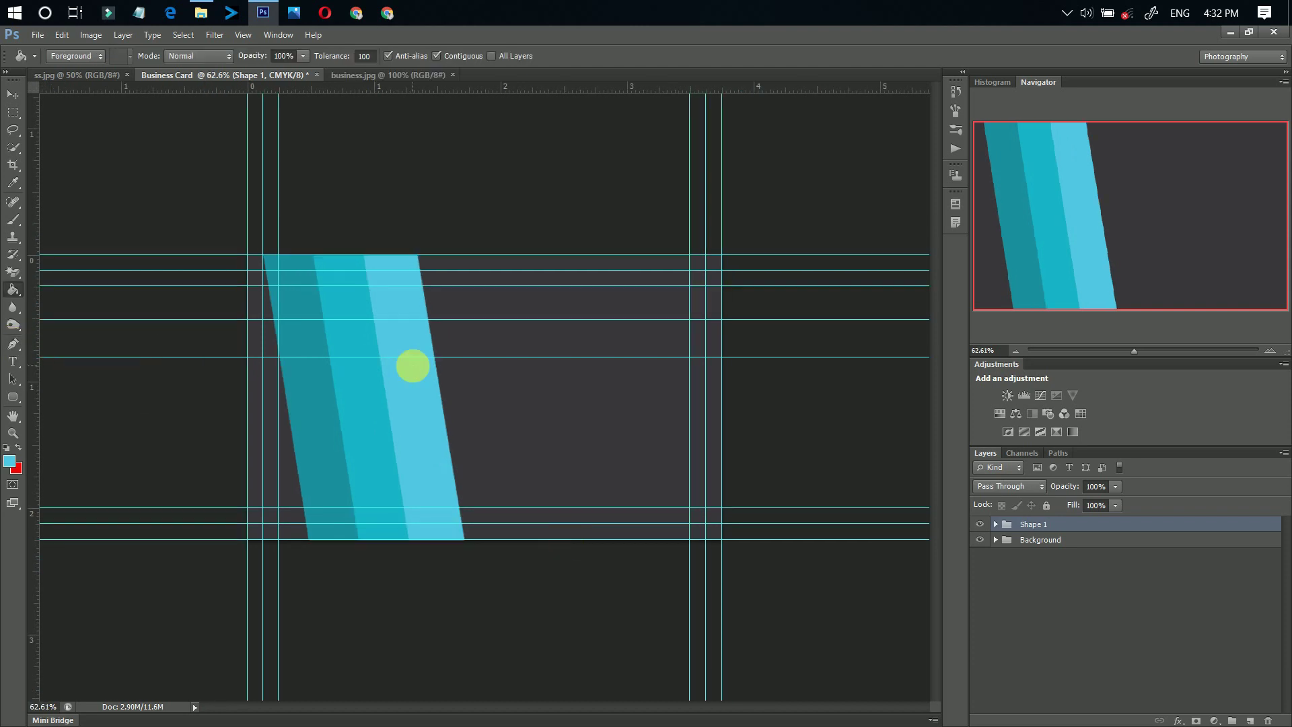
scroll(414, 367, "down", 2)
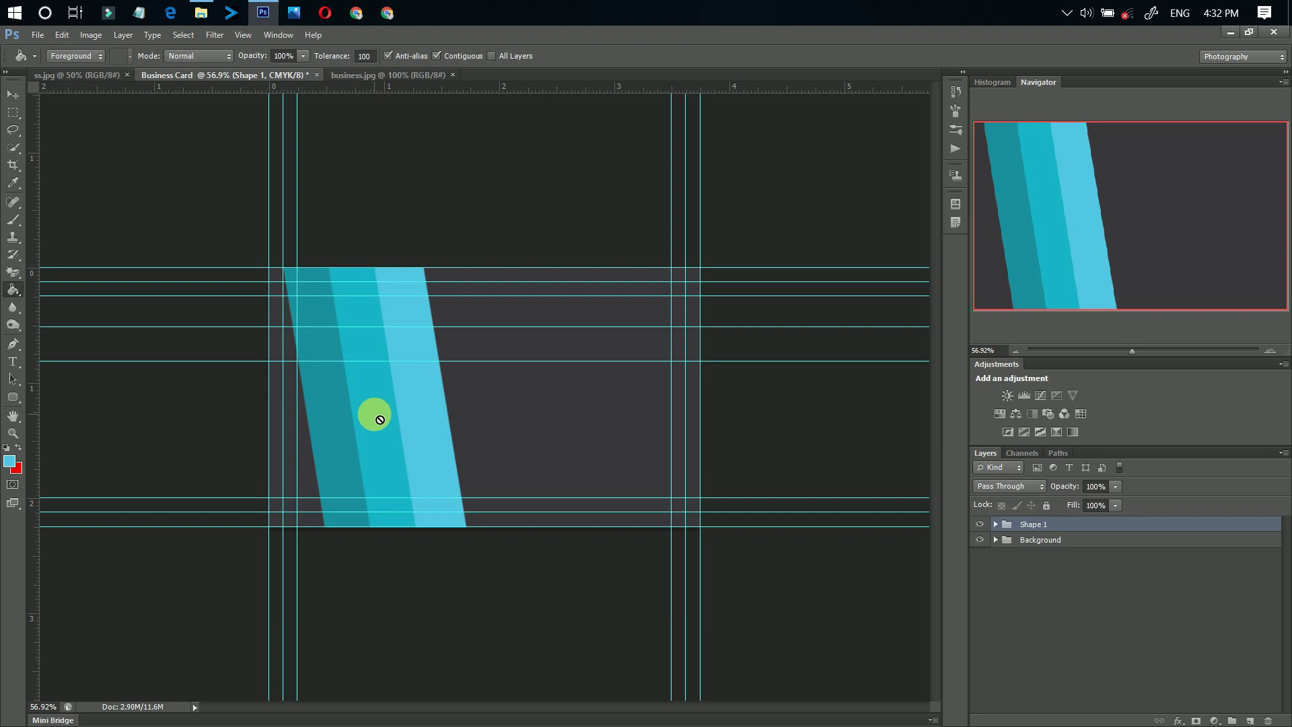
Place a vertical guide at the stripes' right edge
left_click(13, 348)
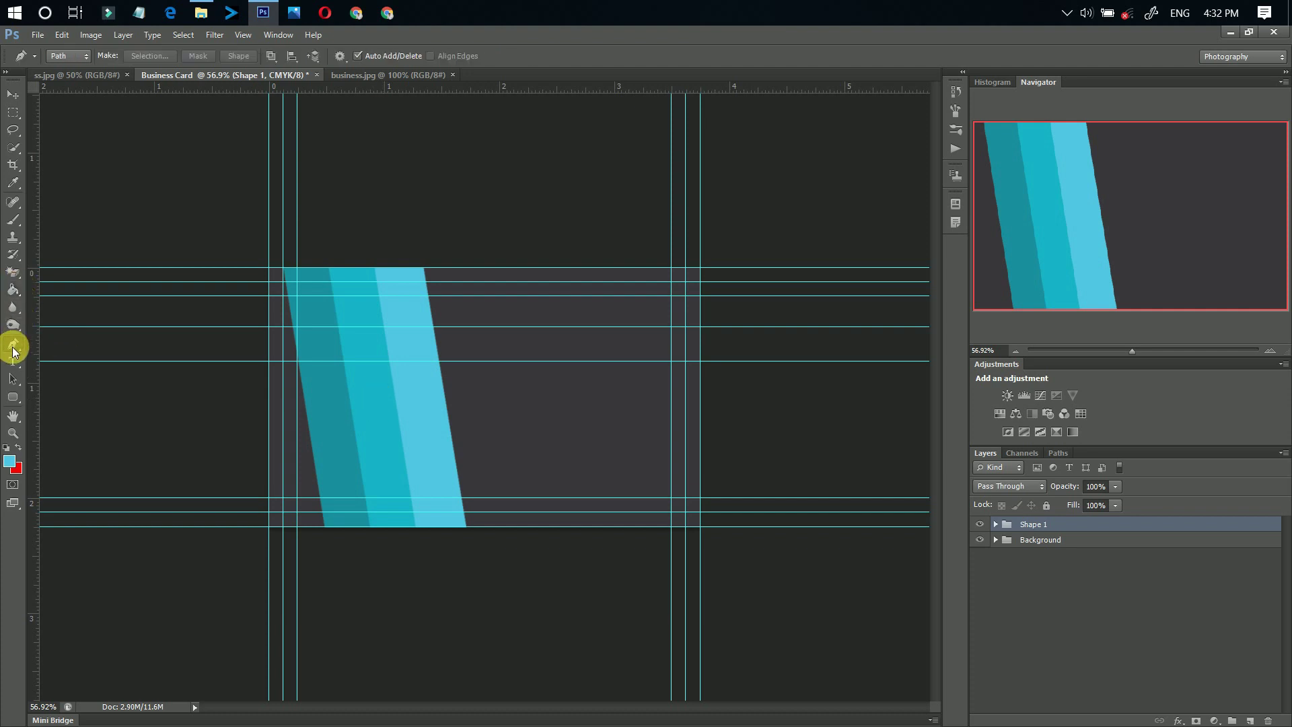
scroll(311, 317, "up", 1)
scroll(220, 342, "up", 1)
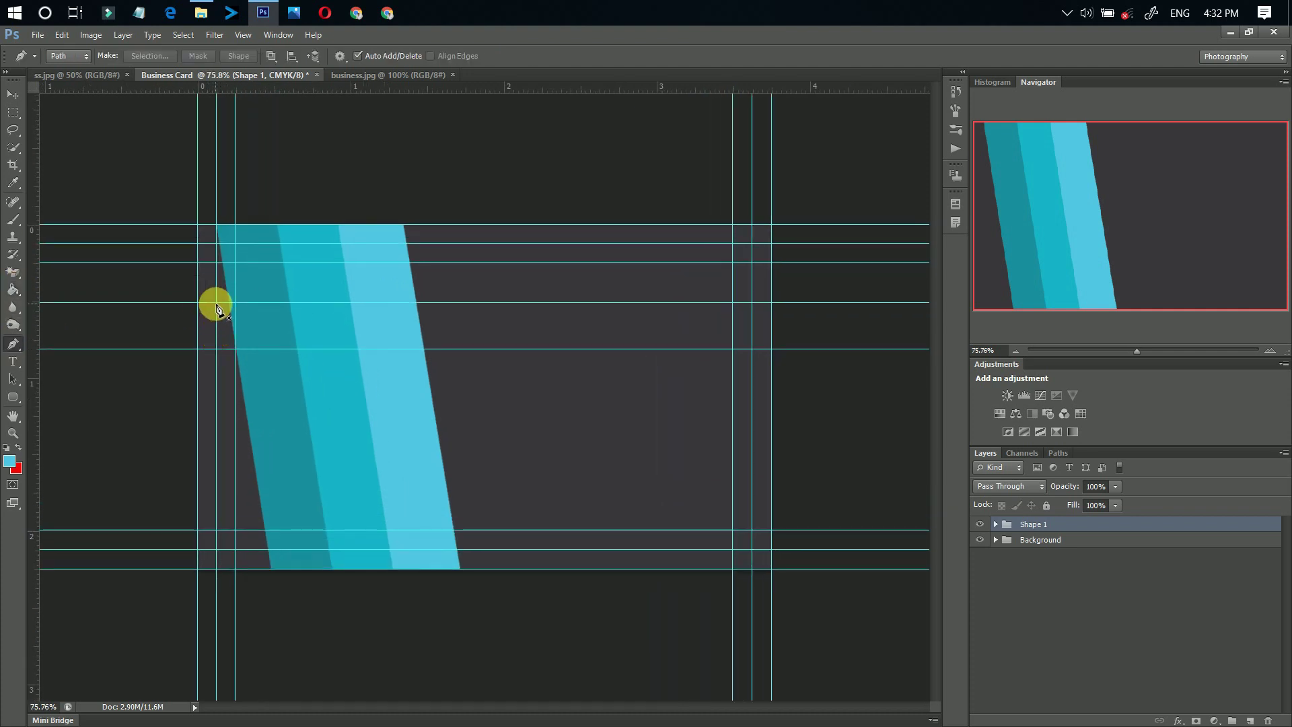
left_click_drag(41, 254, 465, 393)
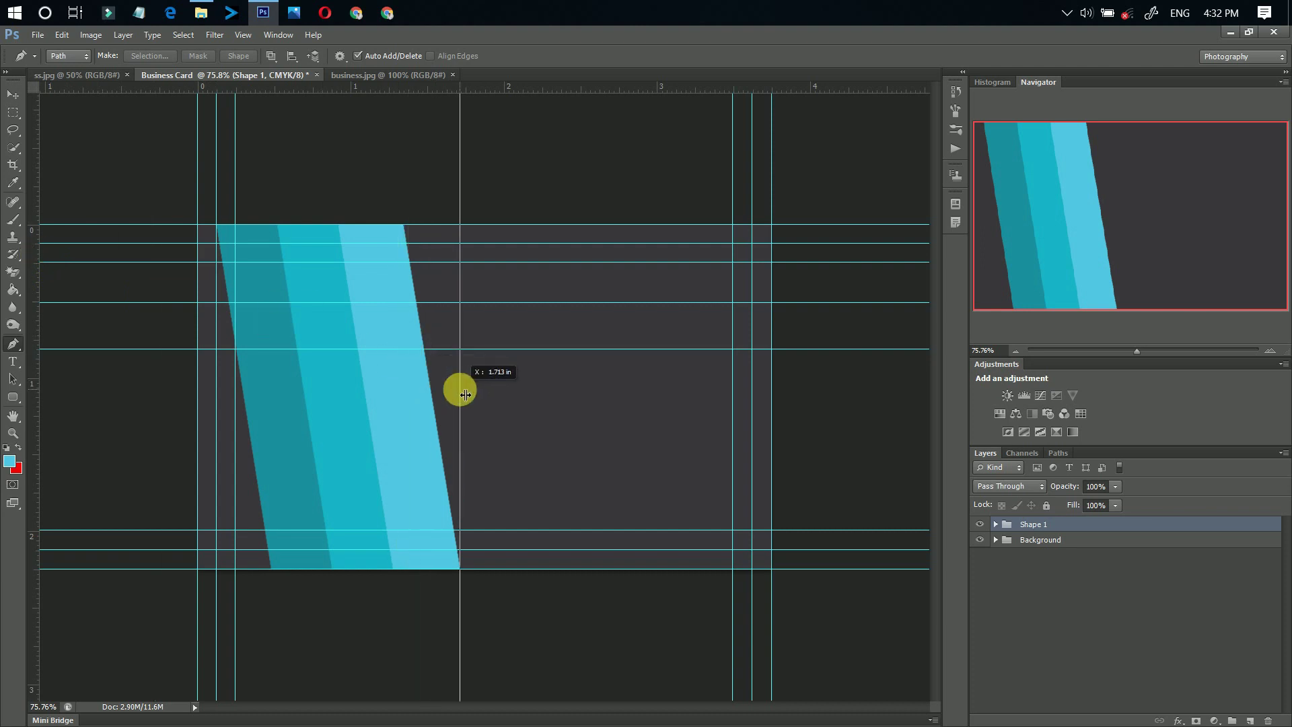
Draw a four-corner rectangular pen path between the guides and convert it to a selection
left_click(217, 304)
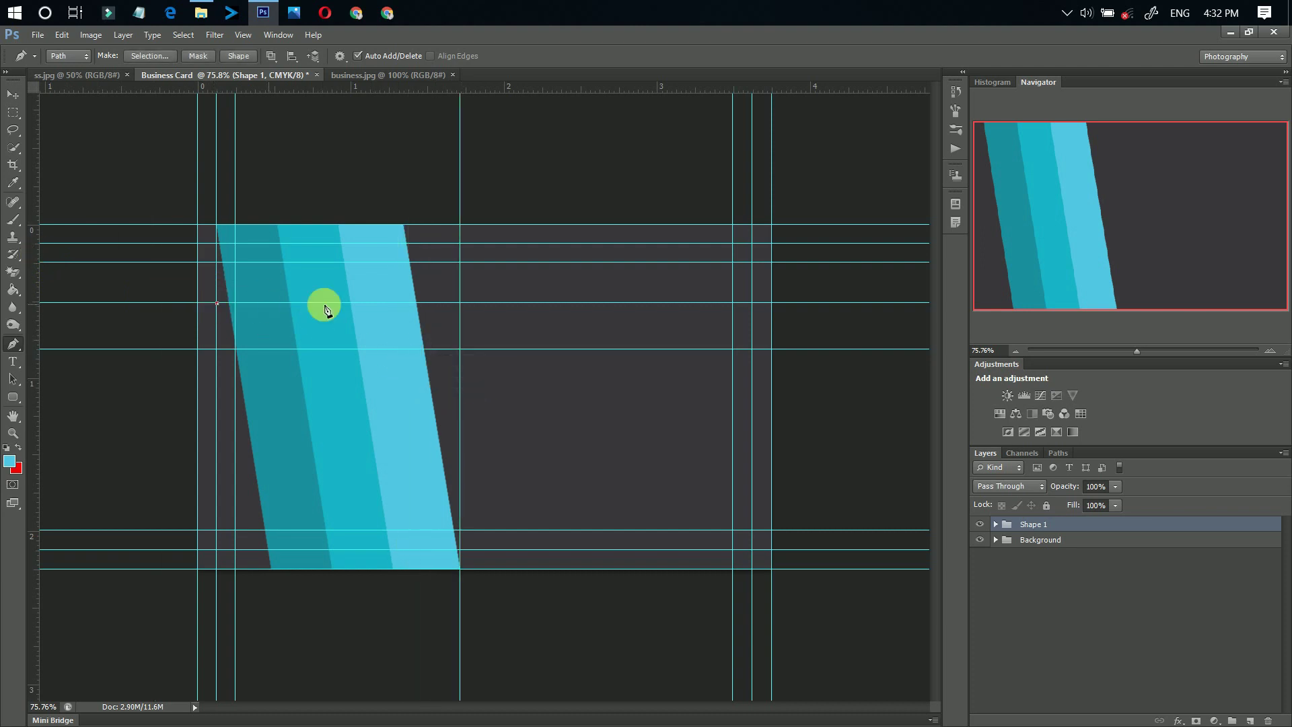
left_click(460, 303)
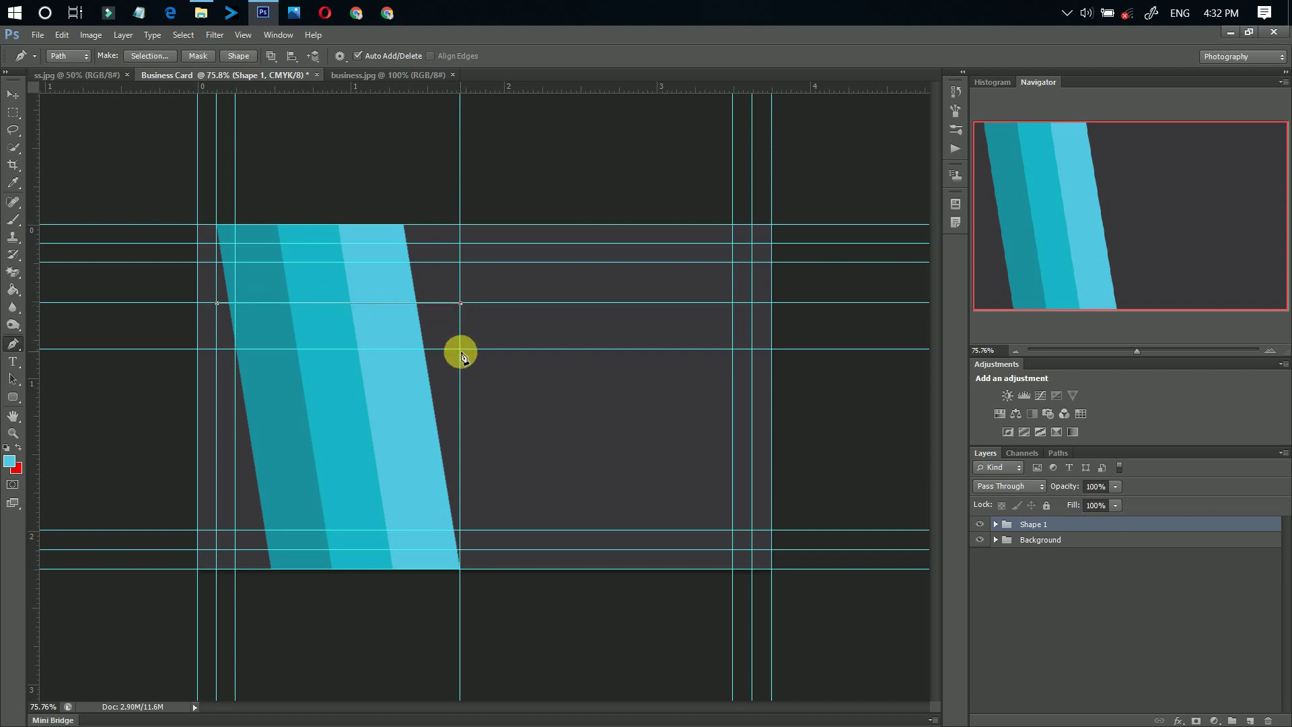
left_click(460, 349)
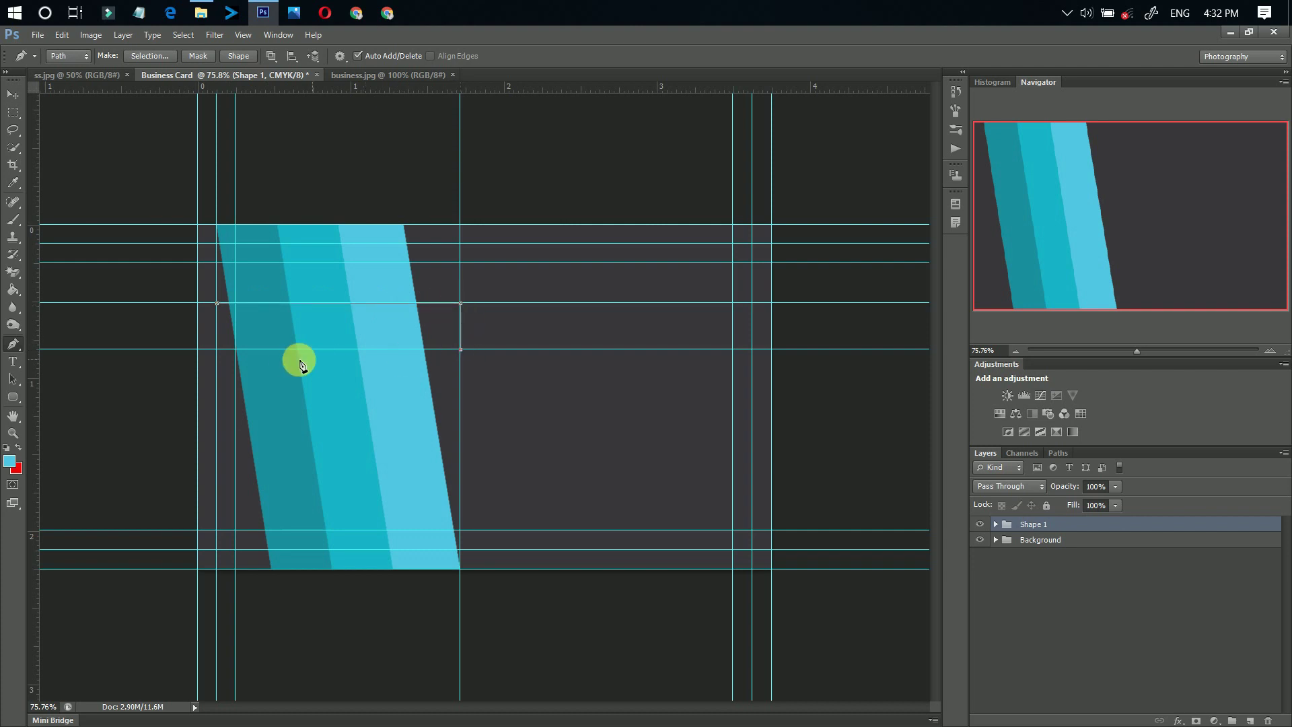
left_click(217, 349)
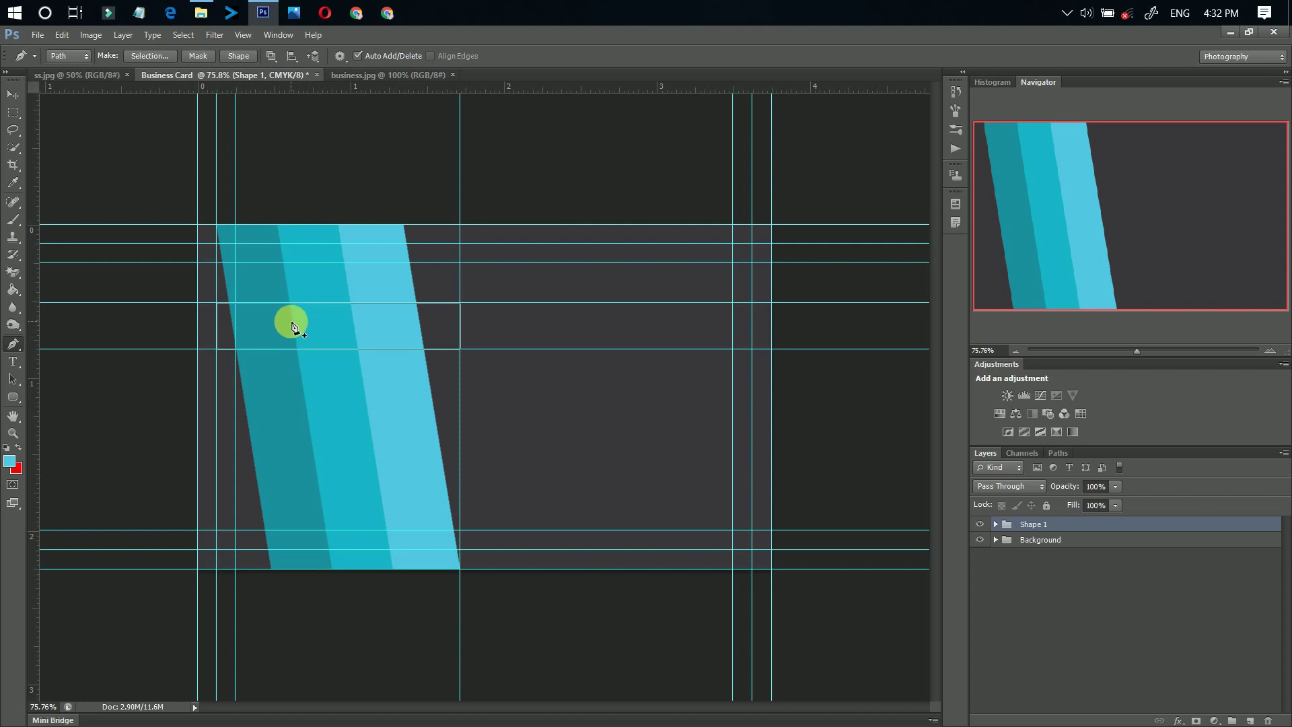
left_click(146, 57)
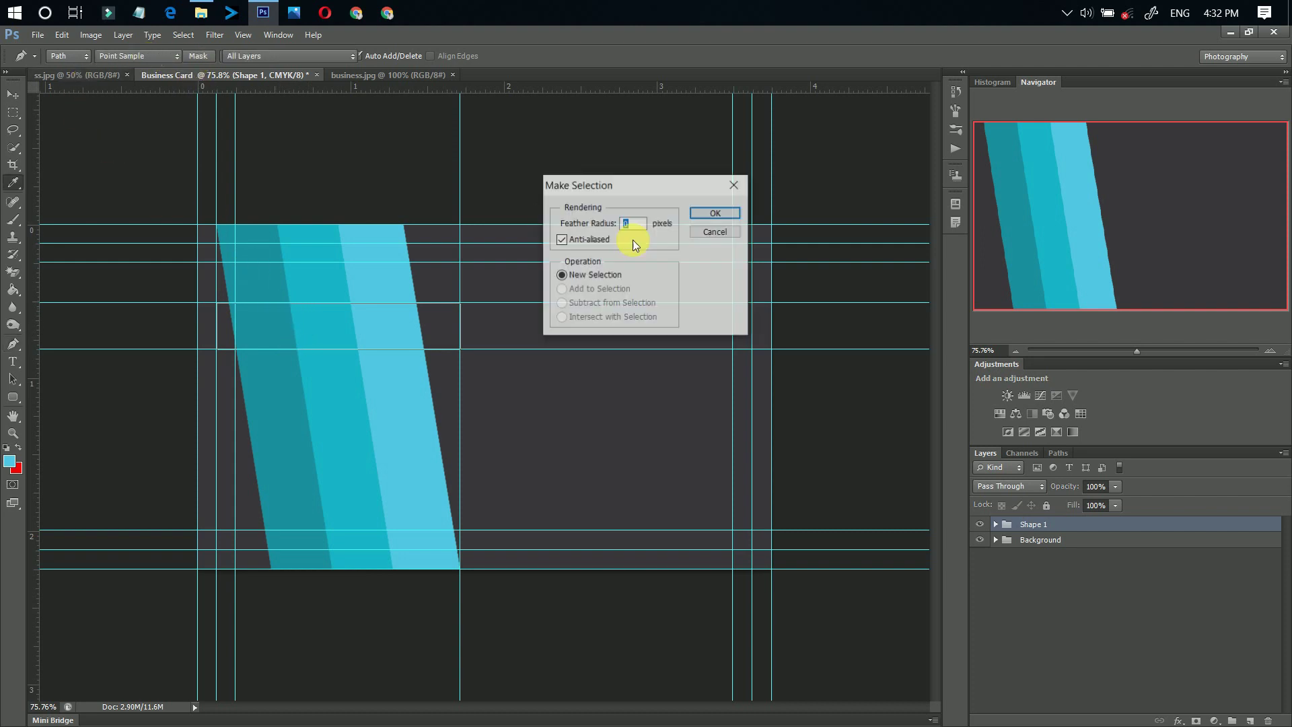
left_click(720, 212)
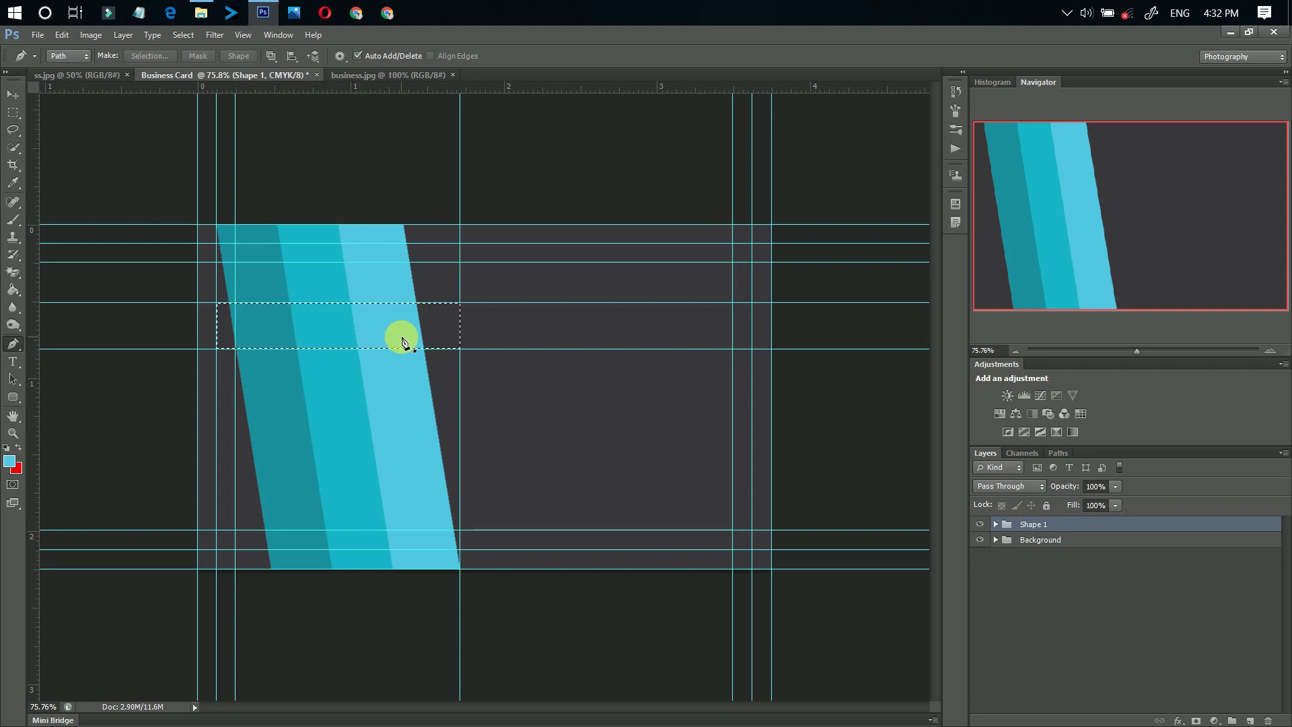
Add a new layer and sample the reference card's dark teal as the foreground colour
left_click(1250, 720)
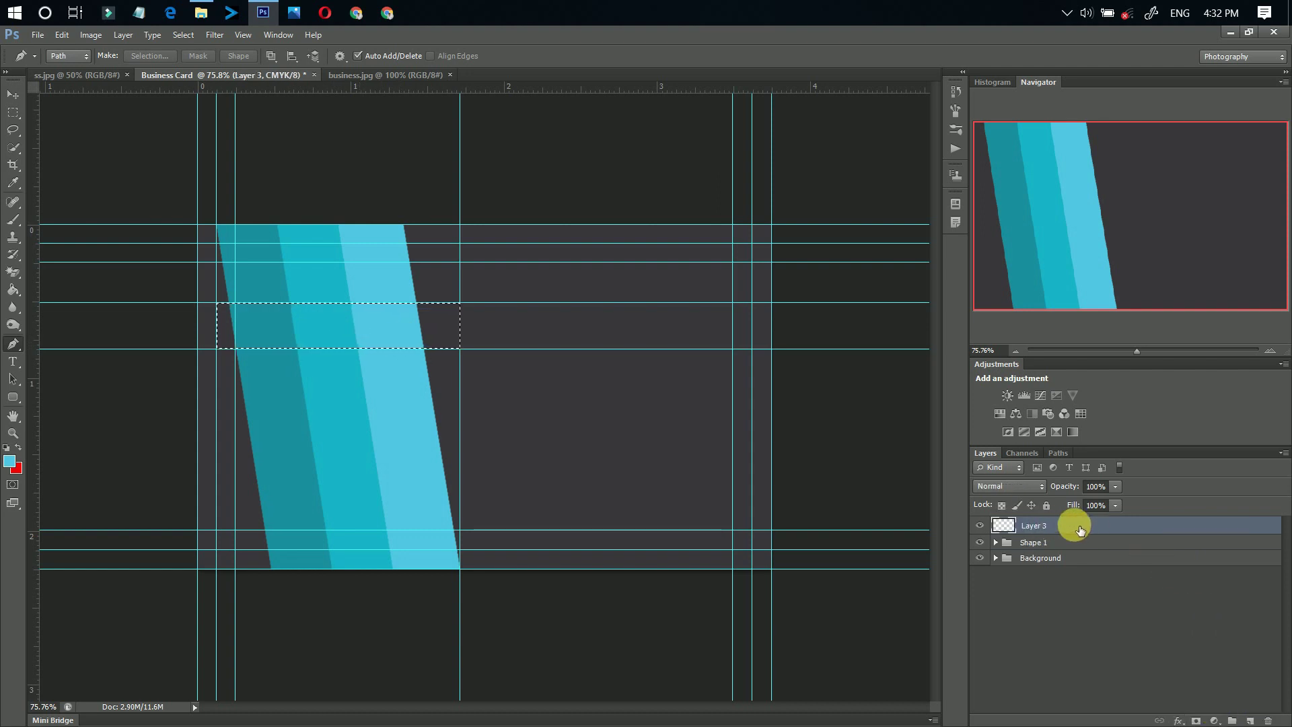
left_click(113, 74)
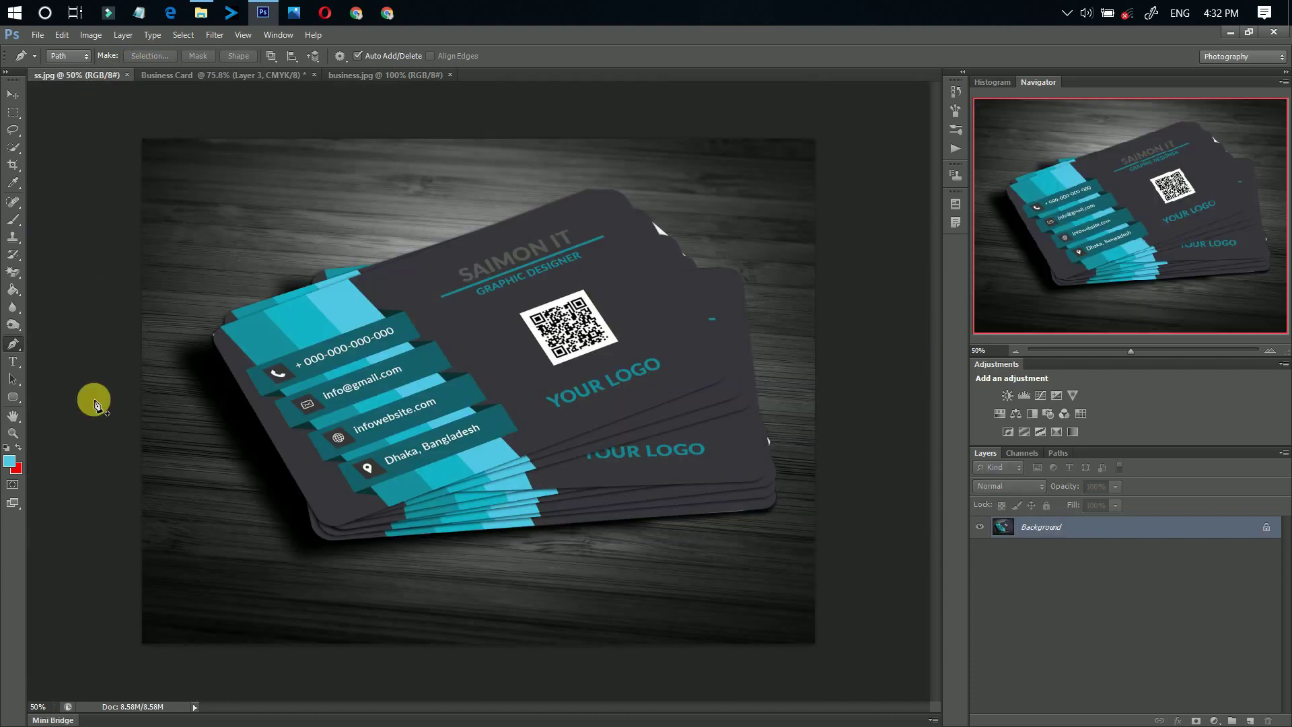
left_click(14, 461)
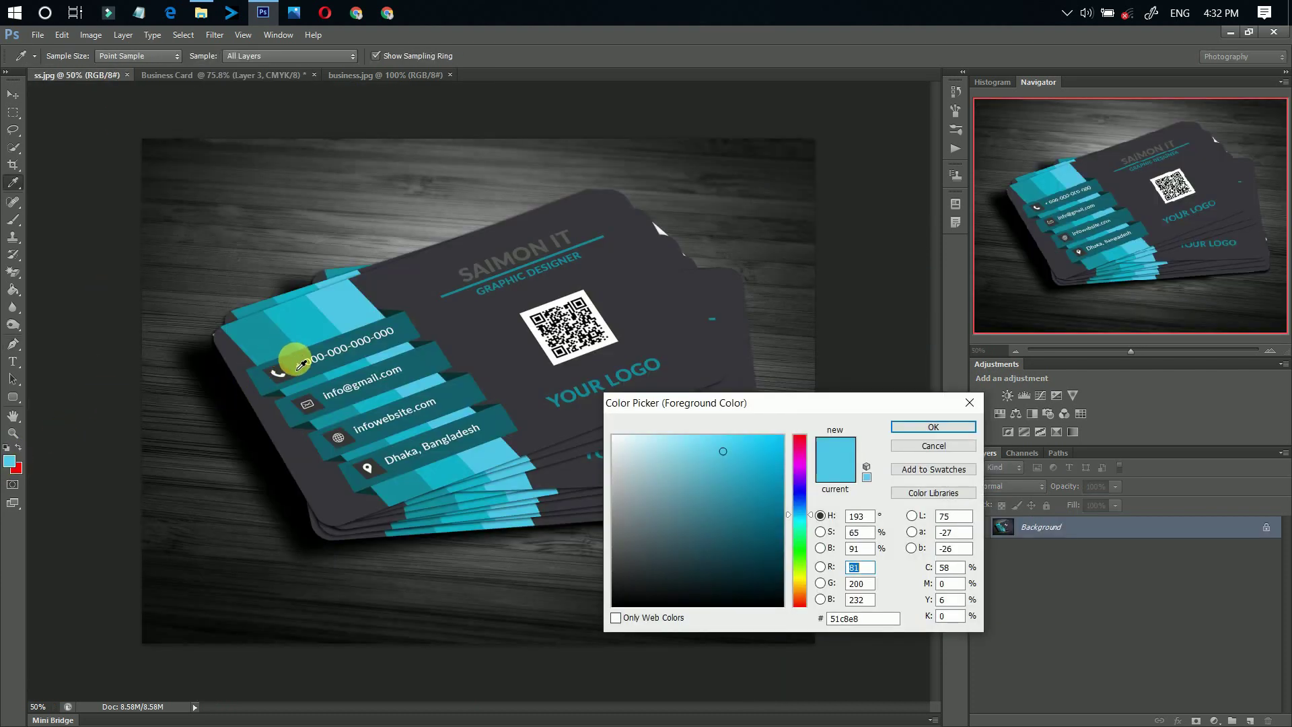
left_click(299, 360)
left_click(902, 427)
key("p")
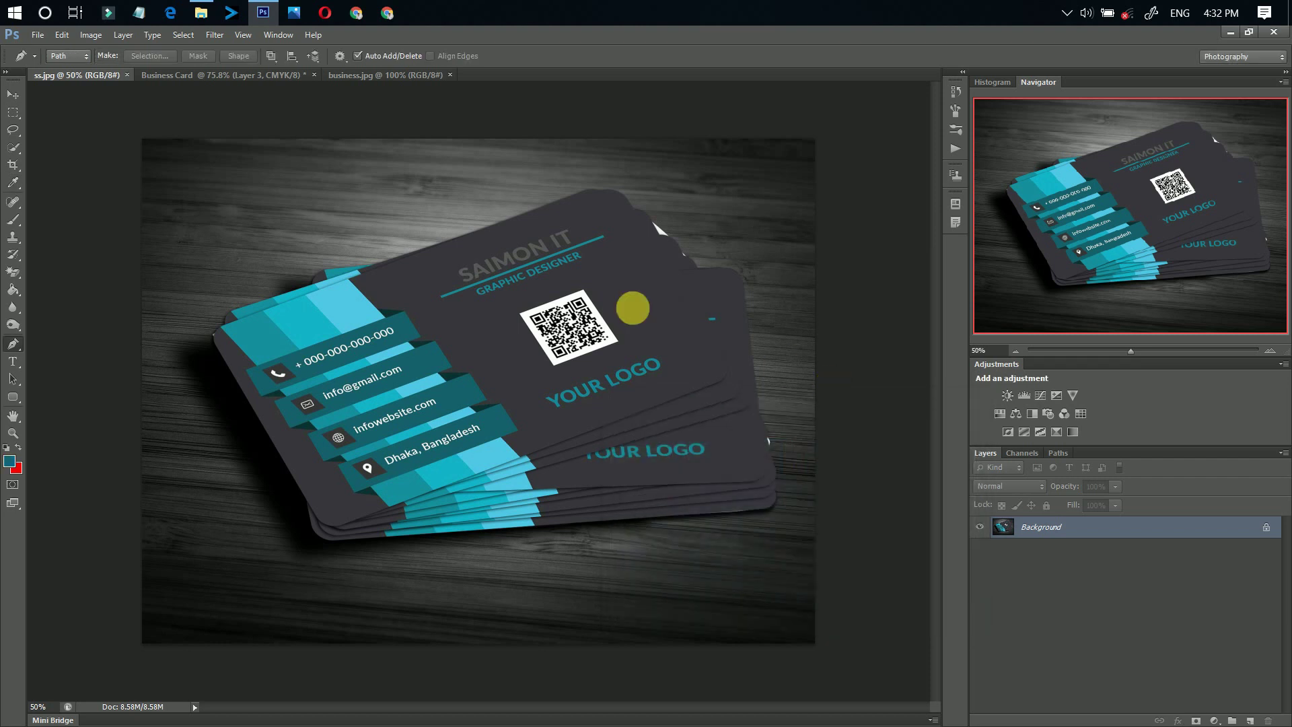
left_click(263, 75)
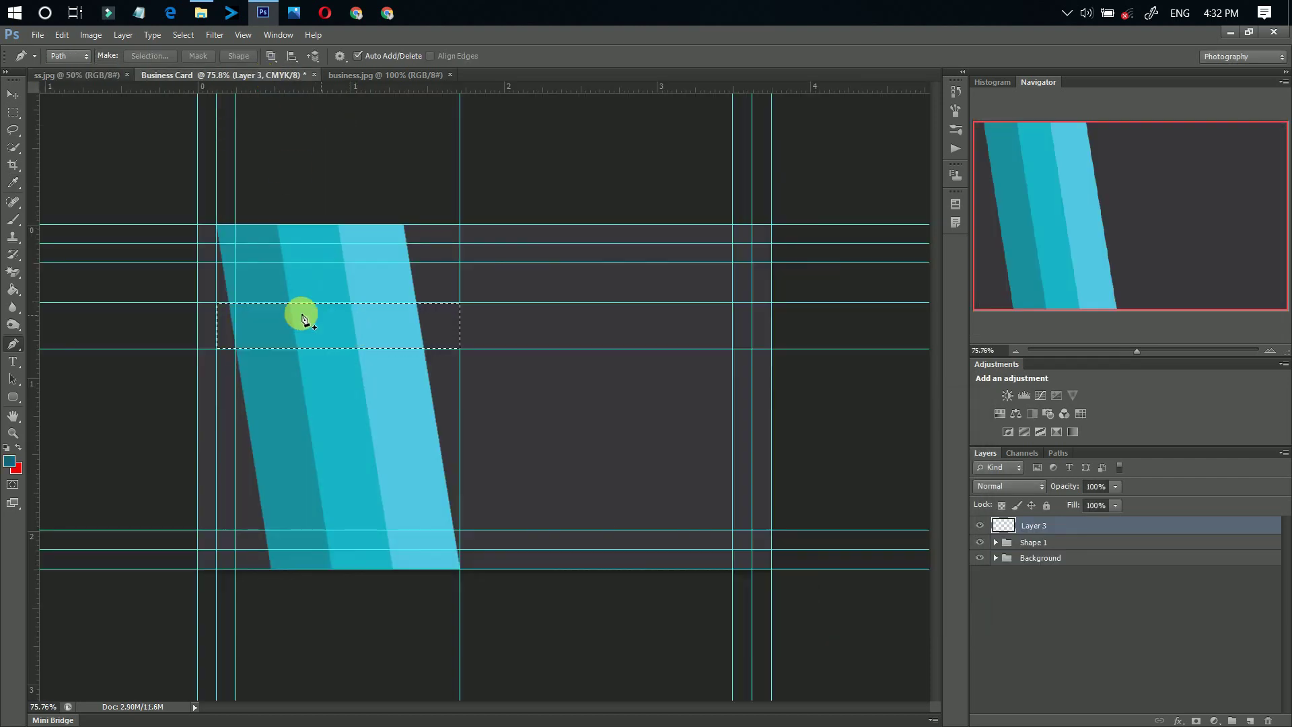
Fill the band selection with dark teal and deselect
left_click(17, 294)
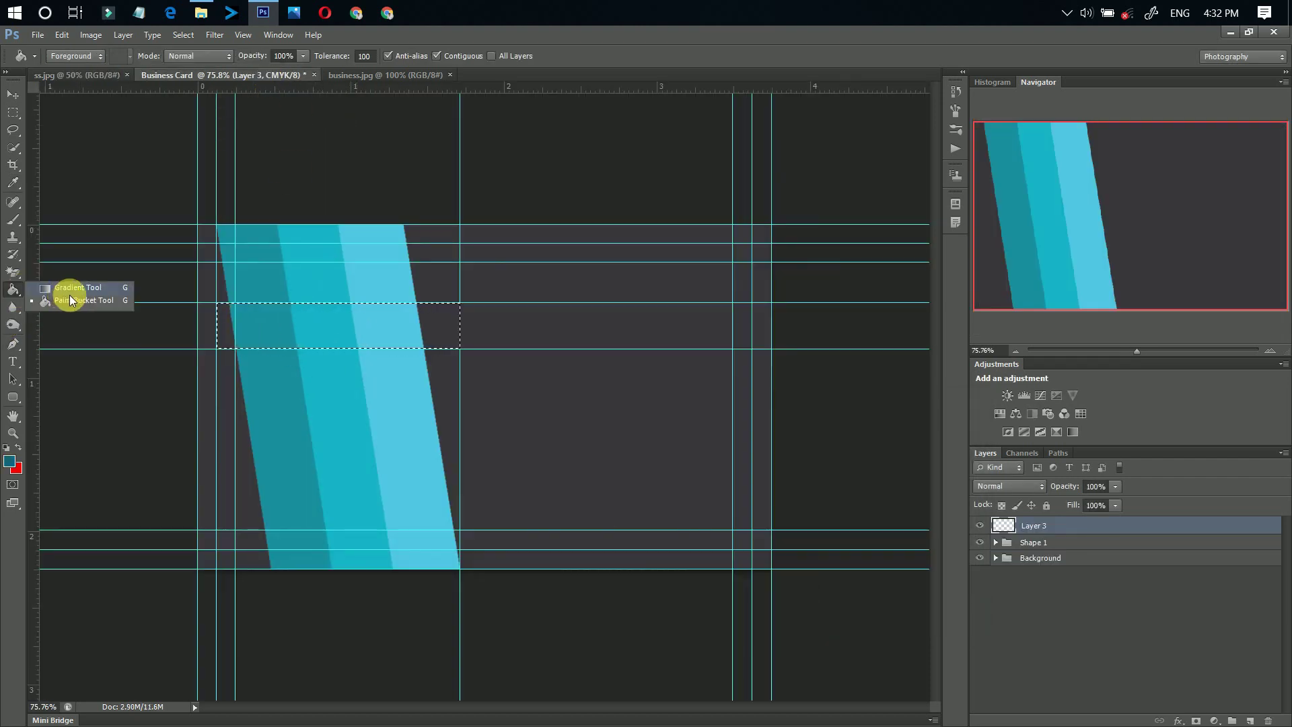
left_click(68, 303)
left_click(381, 324)
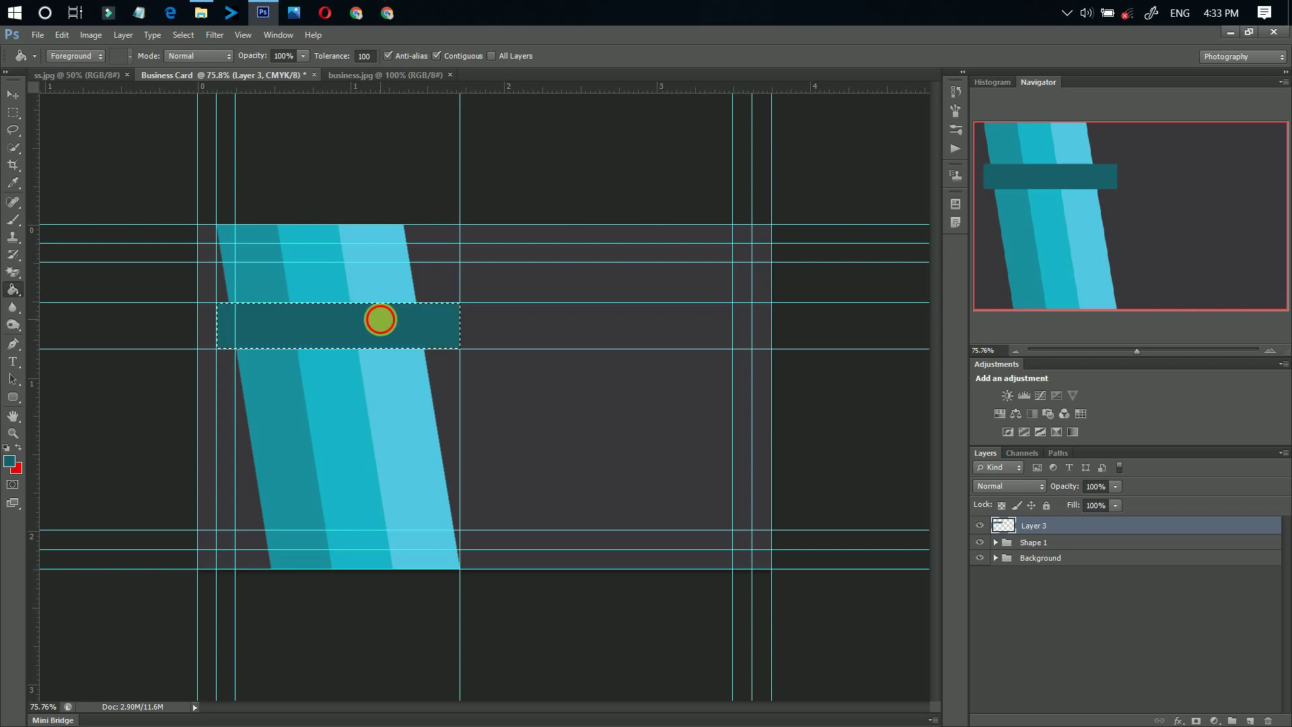
key("ctrl+d")
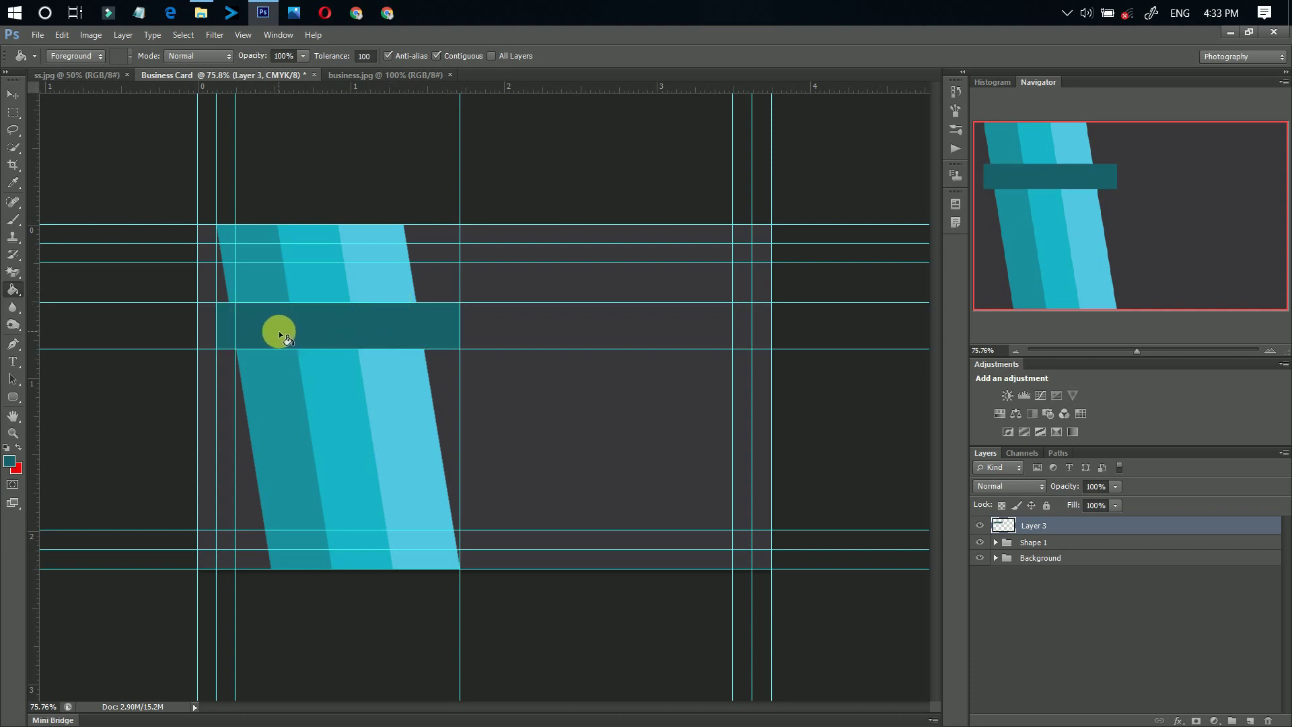
Draw a three-point triangle path under the band's left end and make it a selection
scroll(265, 346, "up", 1)
scroll(188, 340, "up", 1)
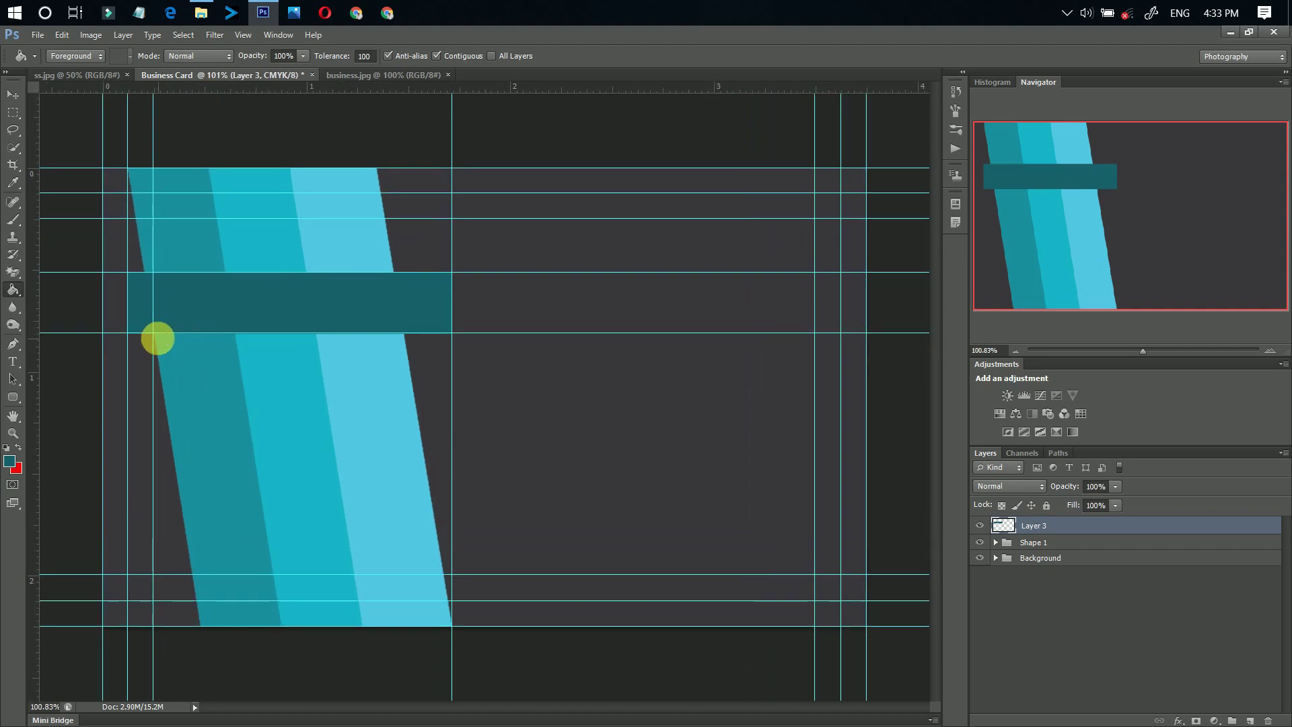
scroll(95, 316, "up", 1)
scroll(96, 317, "up", 1)
scroll(96, 317, "up", 1)
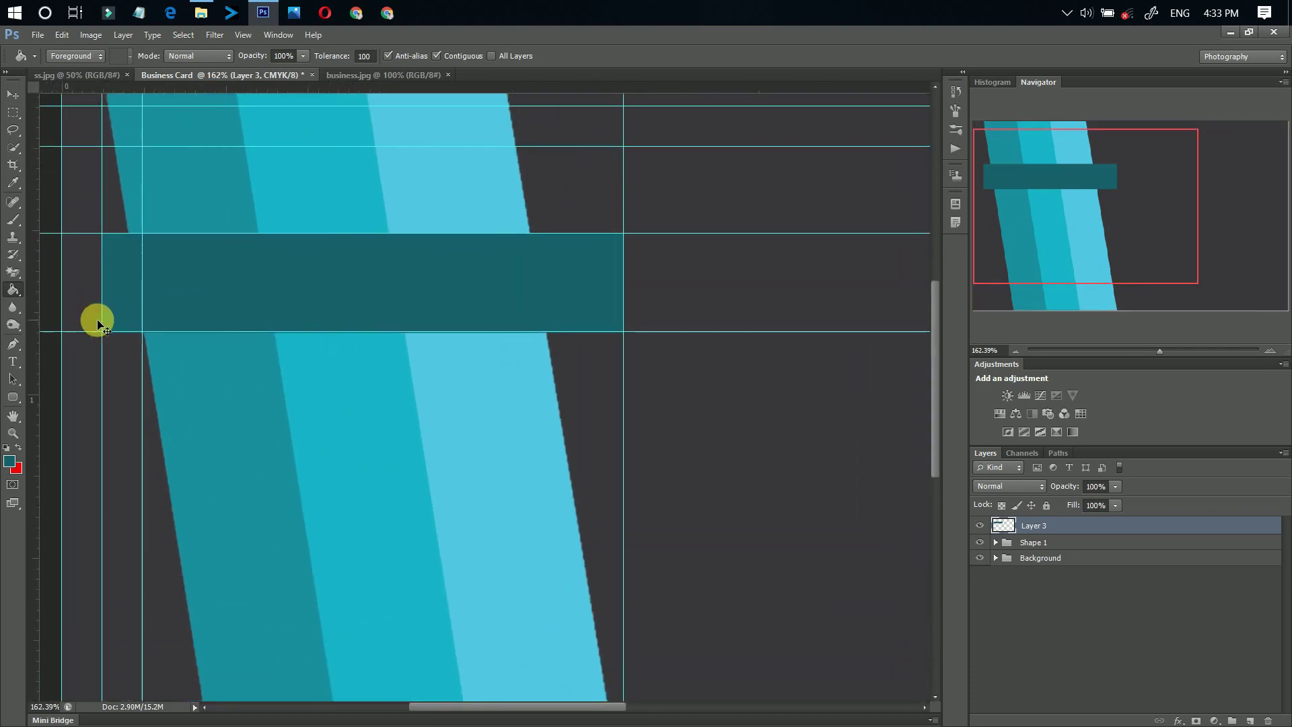
scroll(350, 337, "down", 1)
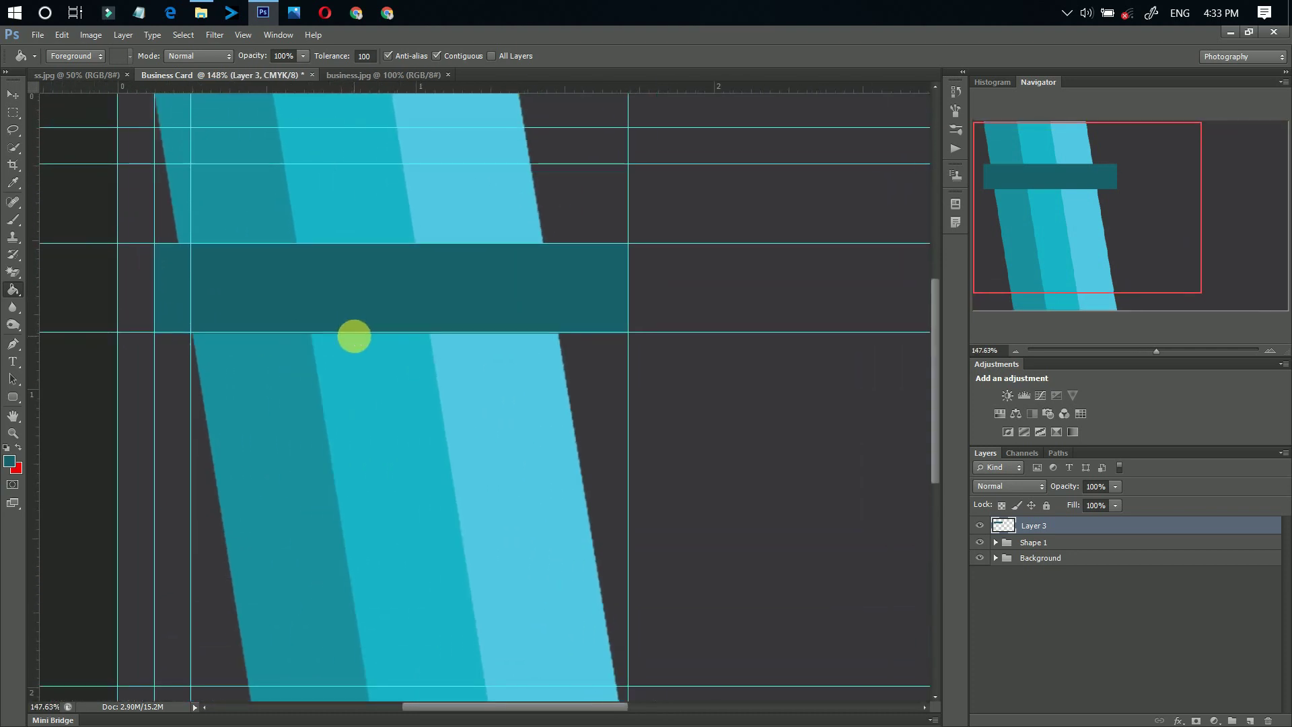
left_click(12, 344)
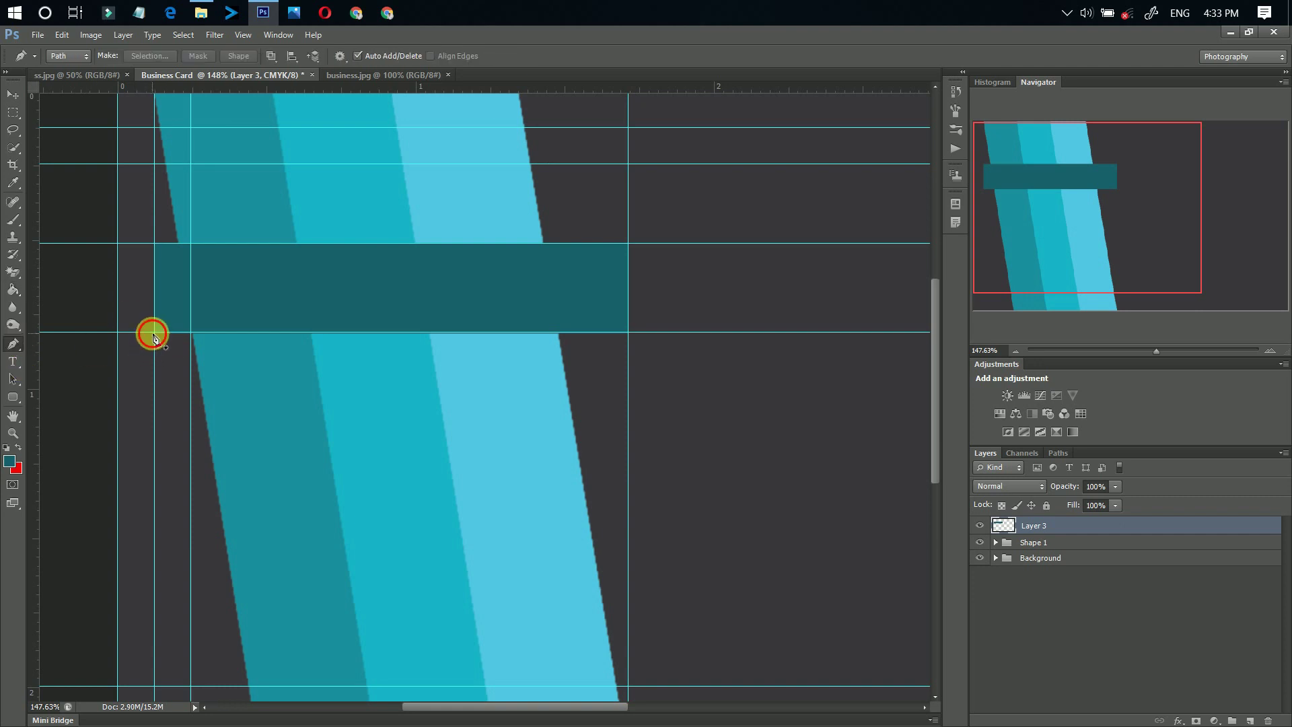
left_click(155, 333)
left_click(192, 332)
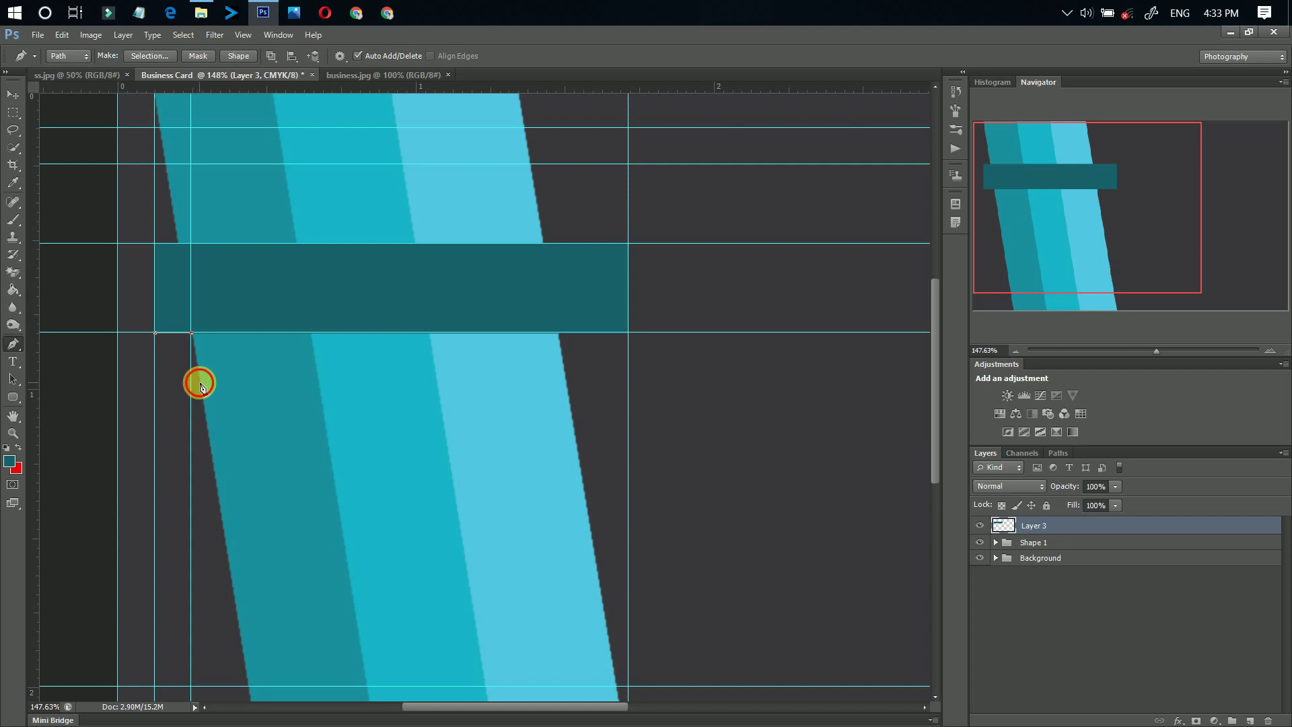
left_click(154, 333)
left_click(142, 56)
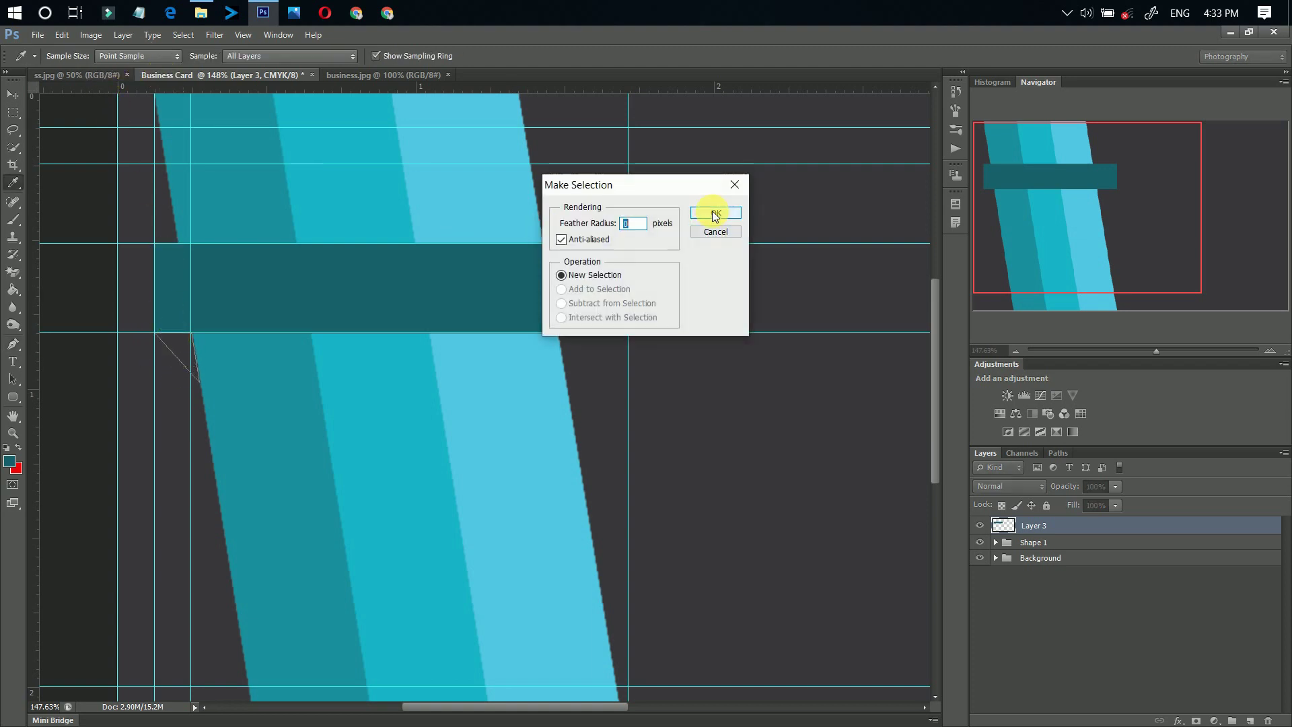
key("Return")
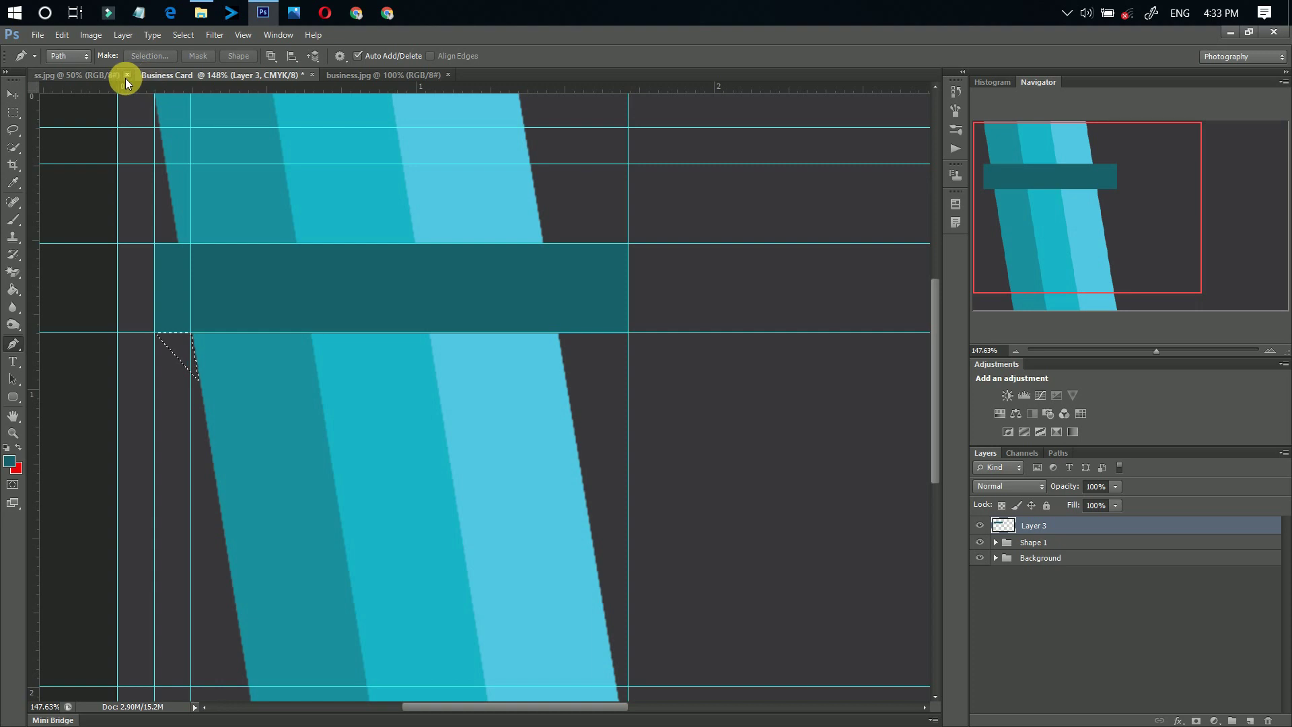
Set the foreground to a darker teal (08332c) based on the reference band
left_click(113, 76)
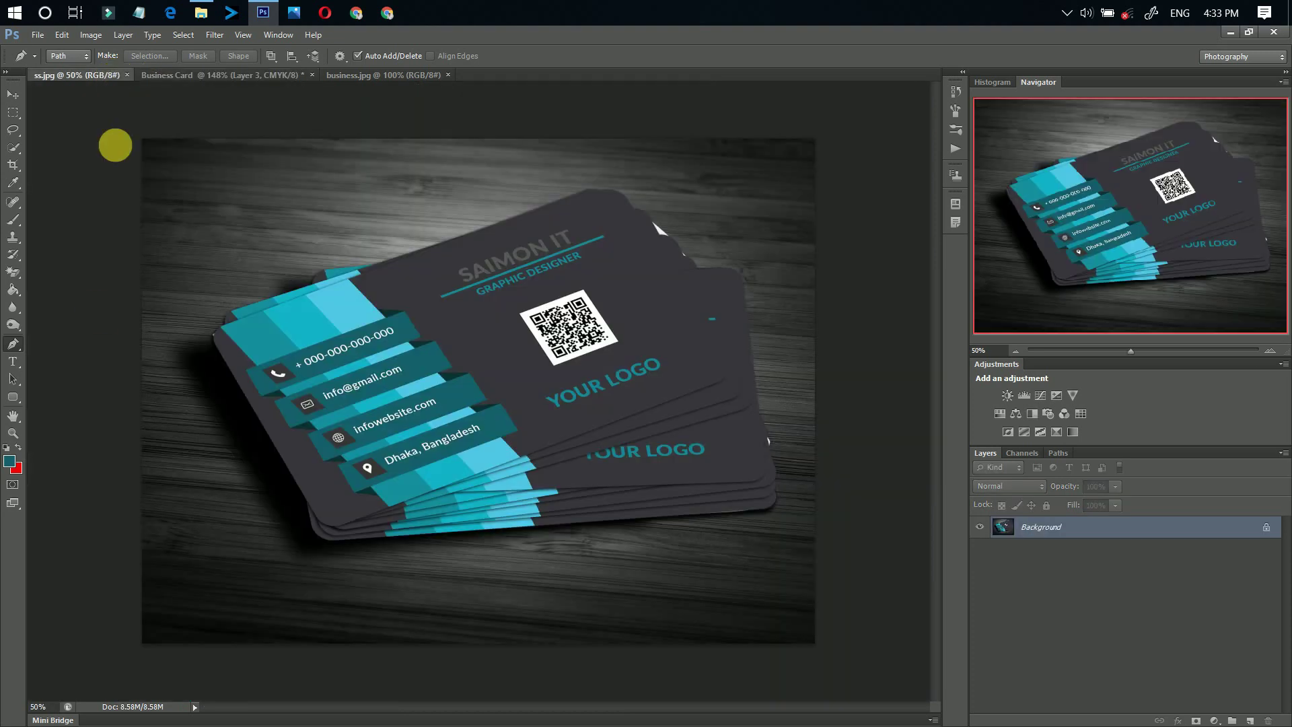
left_click(10, 463)
left_click(291, 397)
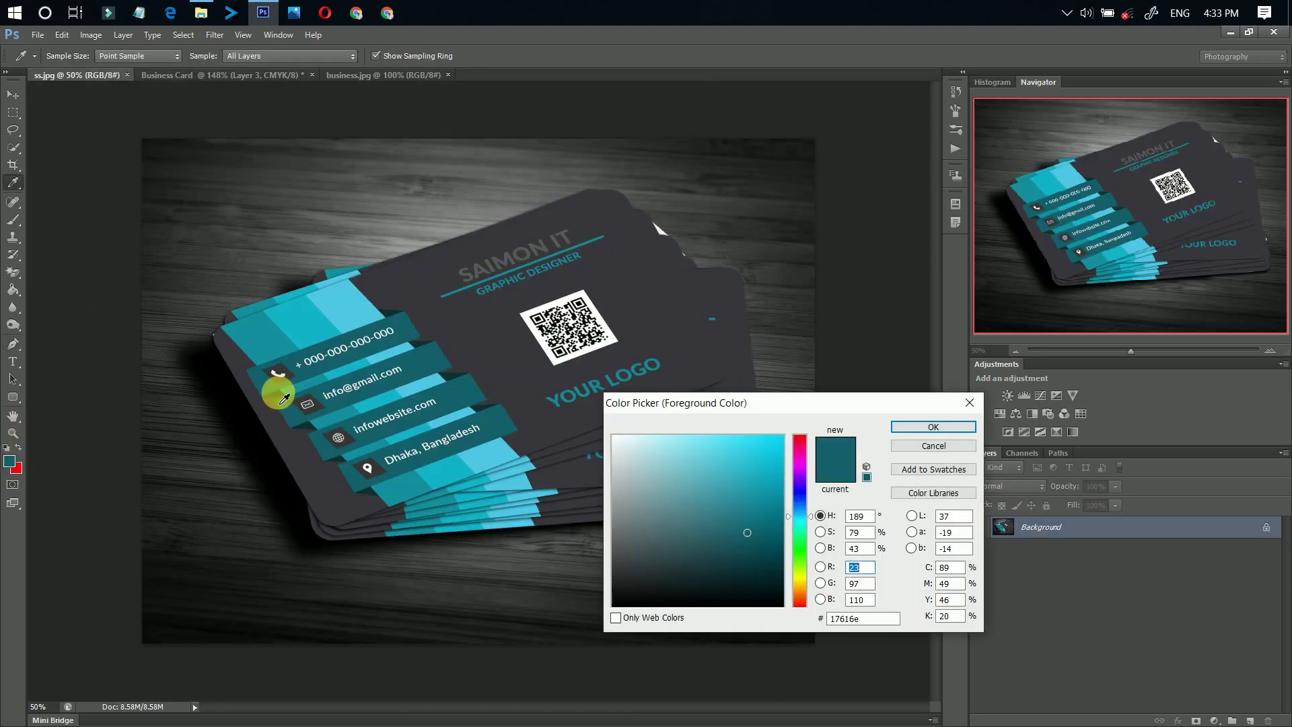
left_click(276, 386)
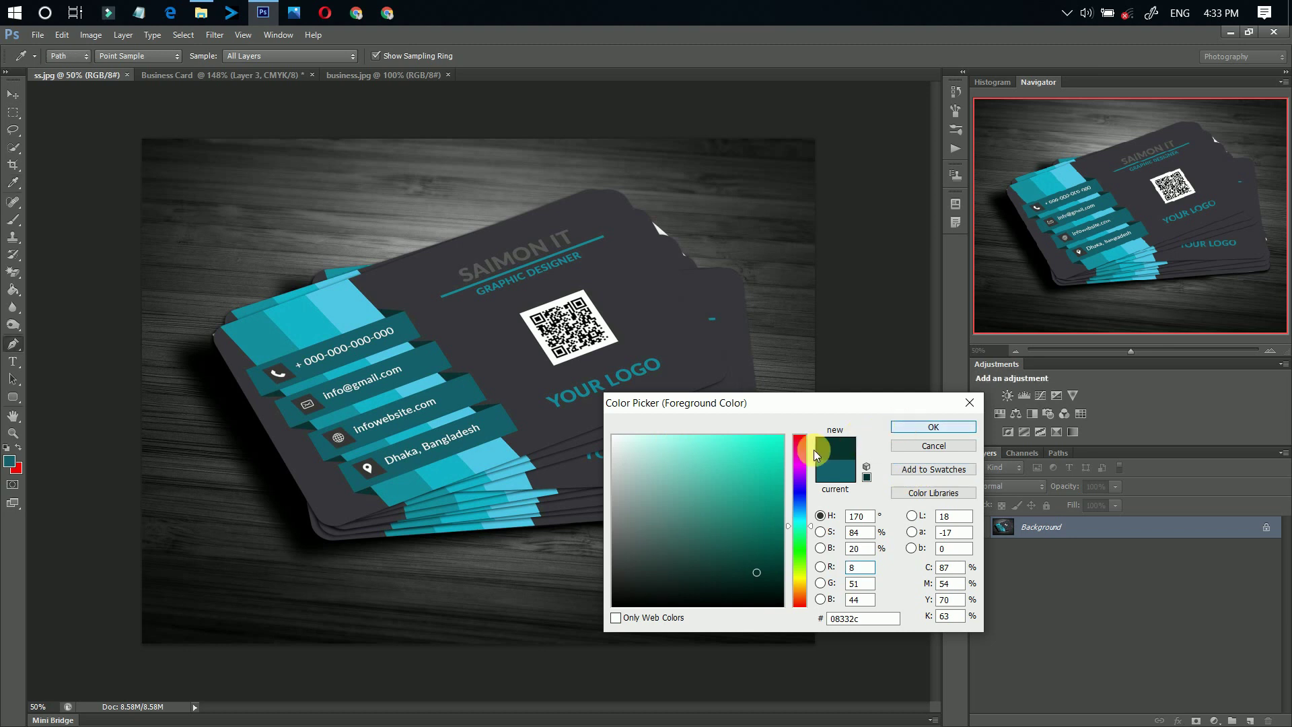
key("Return")
left_click(222, 76)
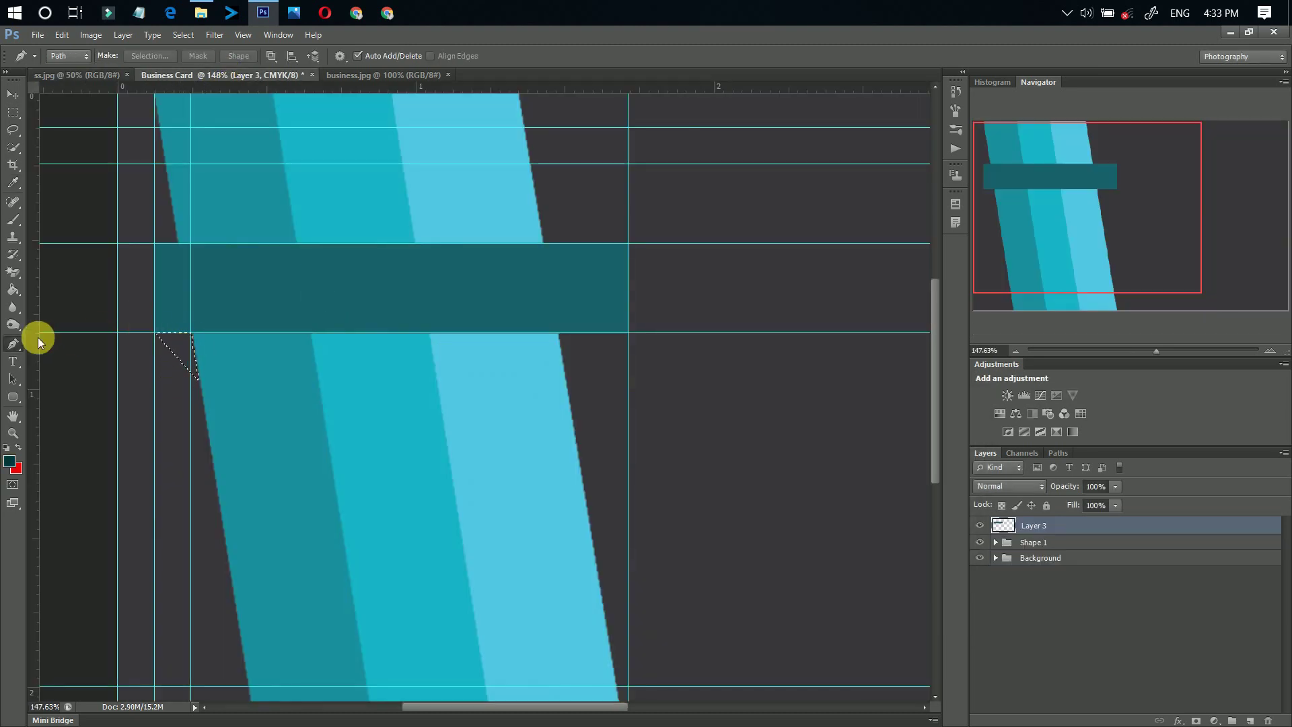
Fill the triangle selection with the dark teal on a new Layer 4
left_click(13, 290)
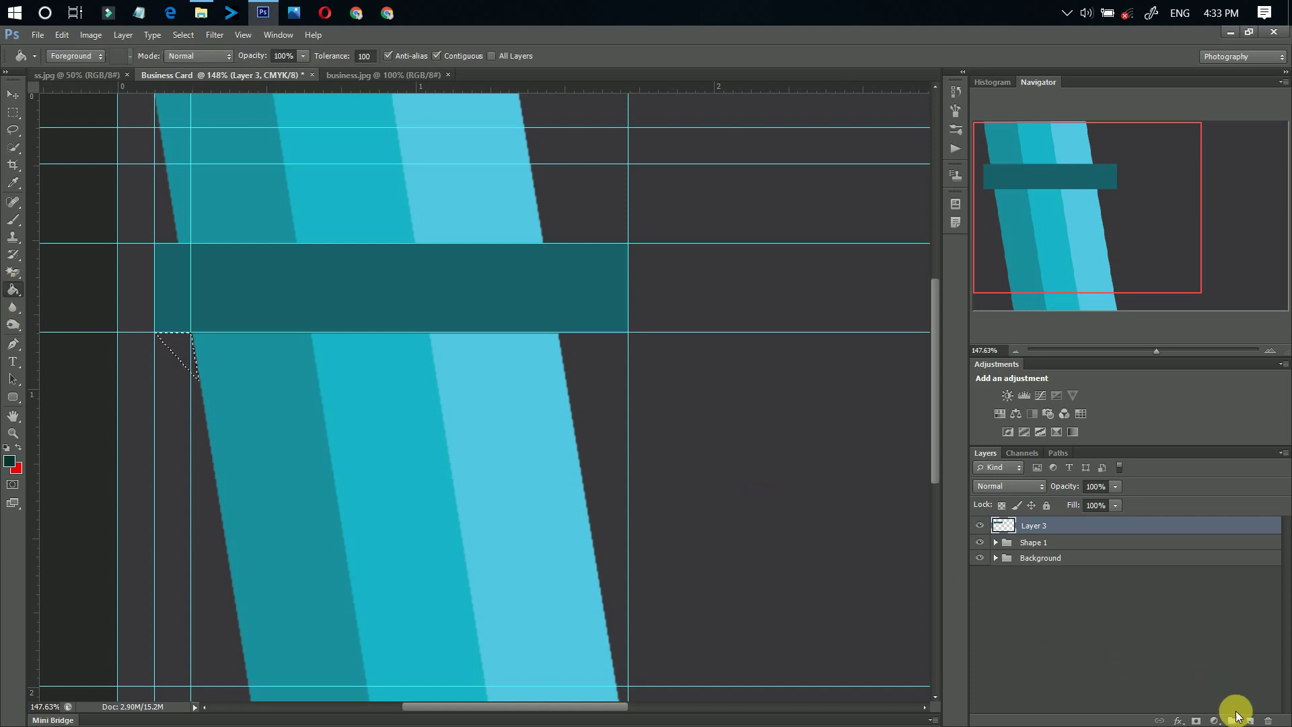
left_click(1249, 718)
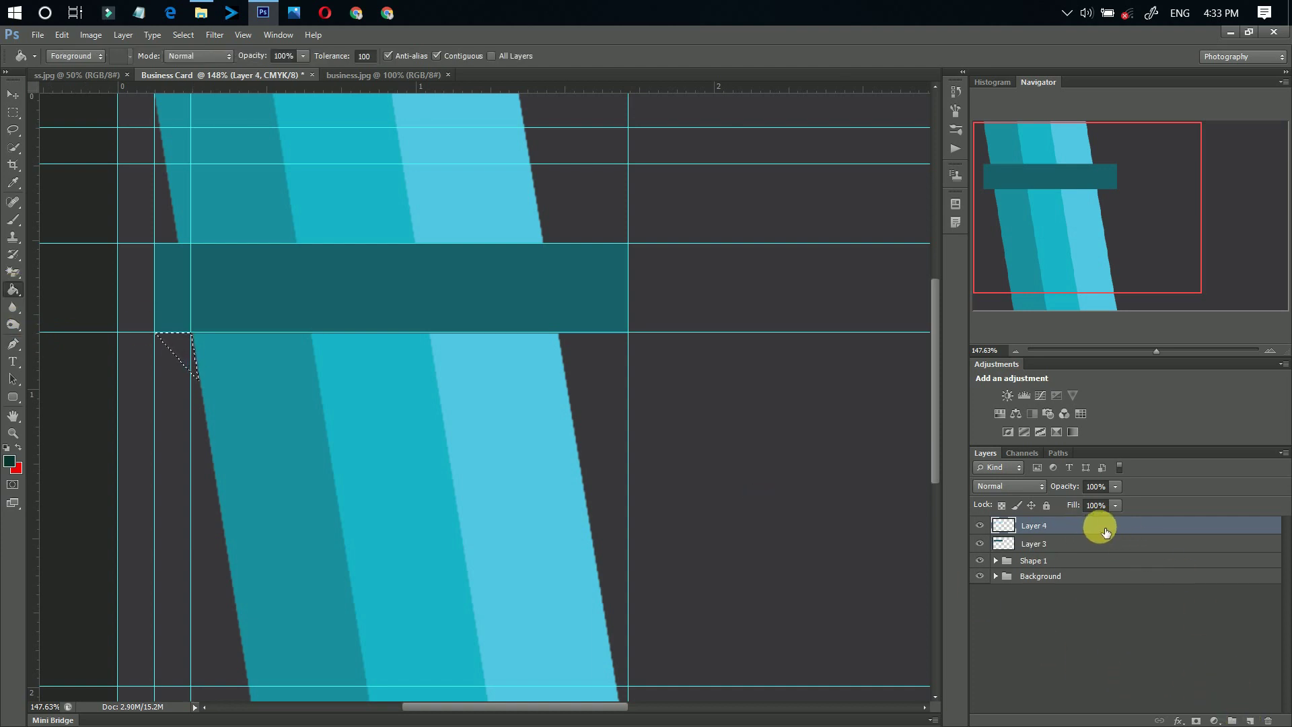
left_click(404, 406)
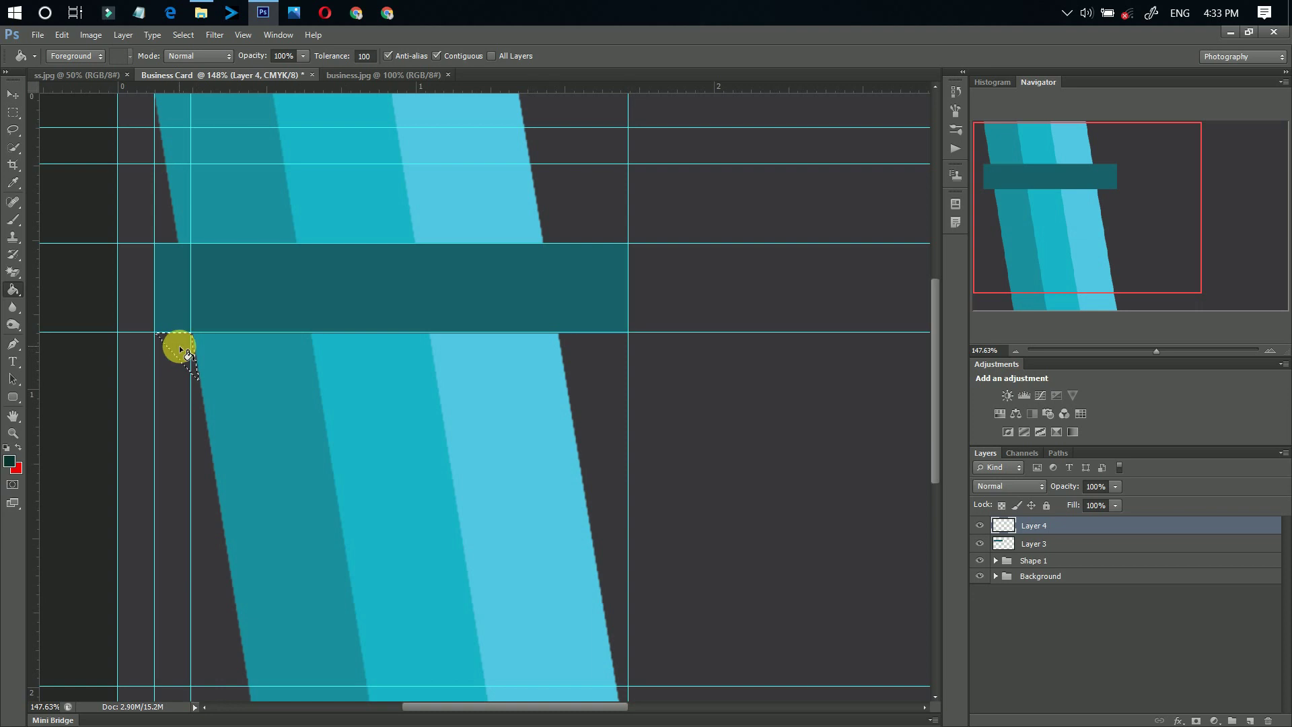
left_click(179, 347)
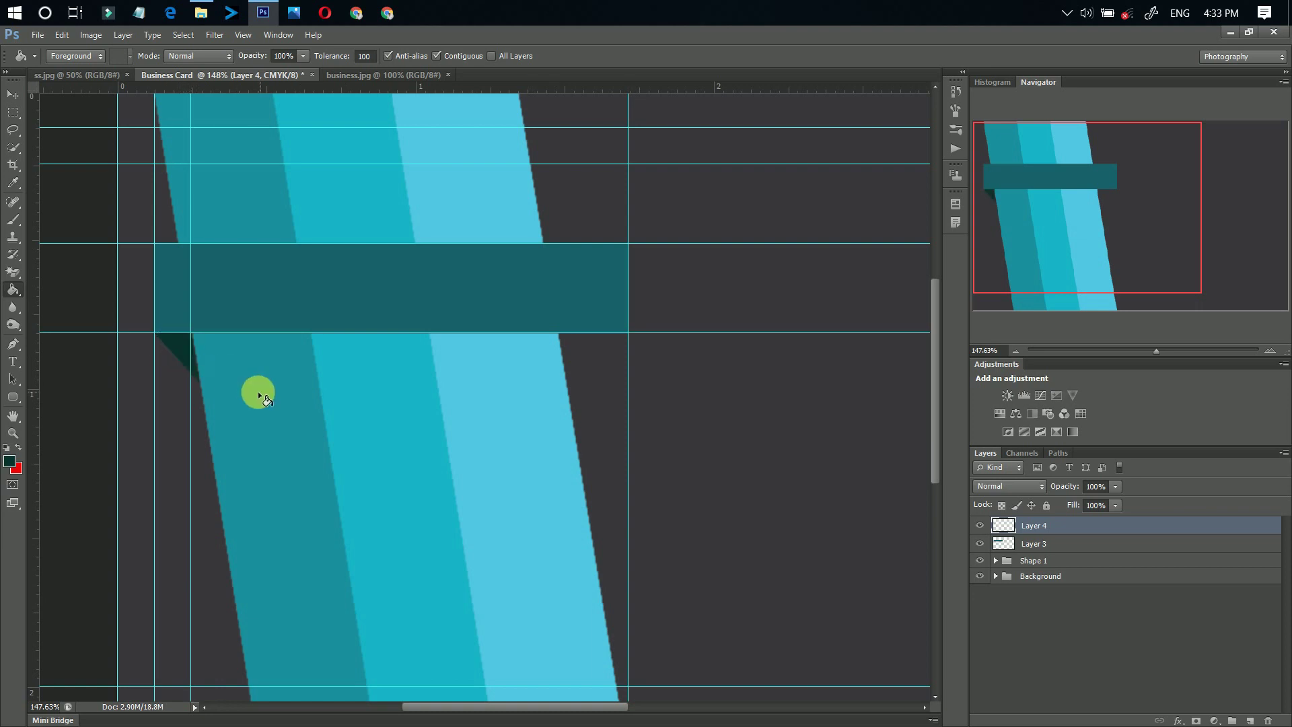
scroll(258, 390, "down", 2)
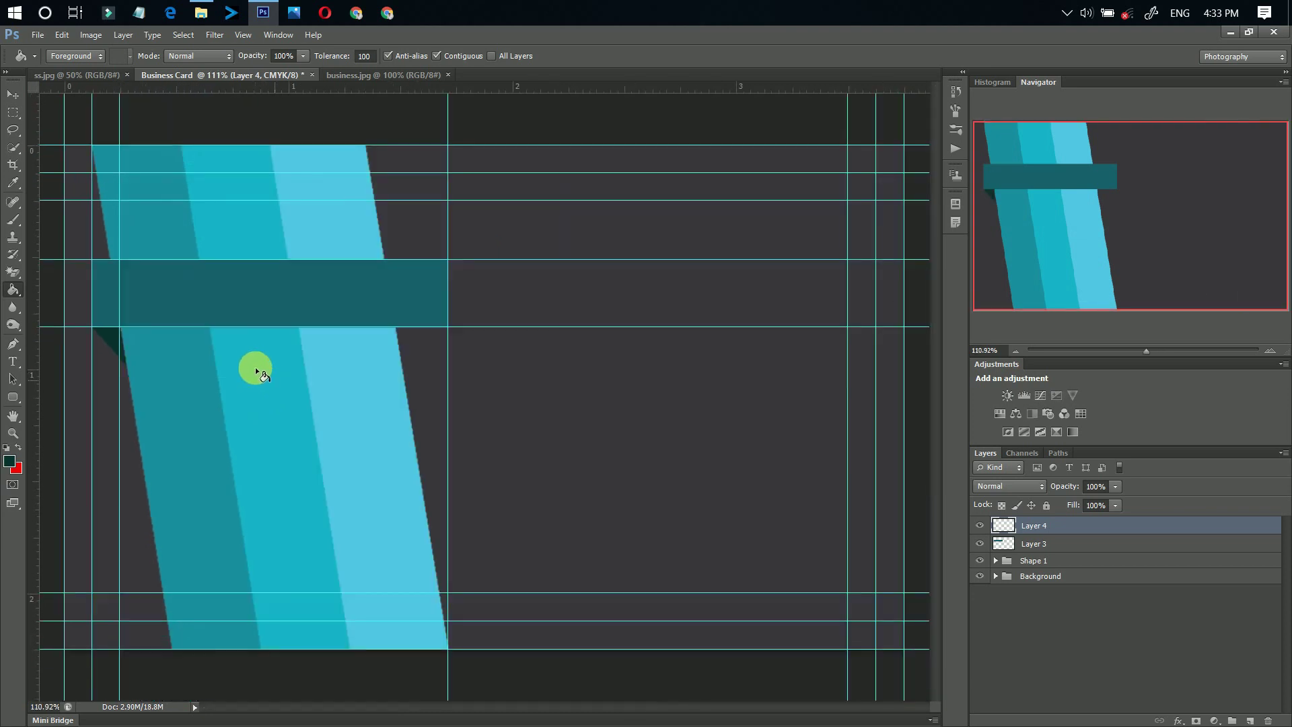
Duplicate the fold triangle layer and move the copy to the band's top-right corner
left_click(16, 95)
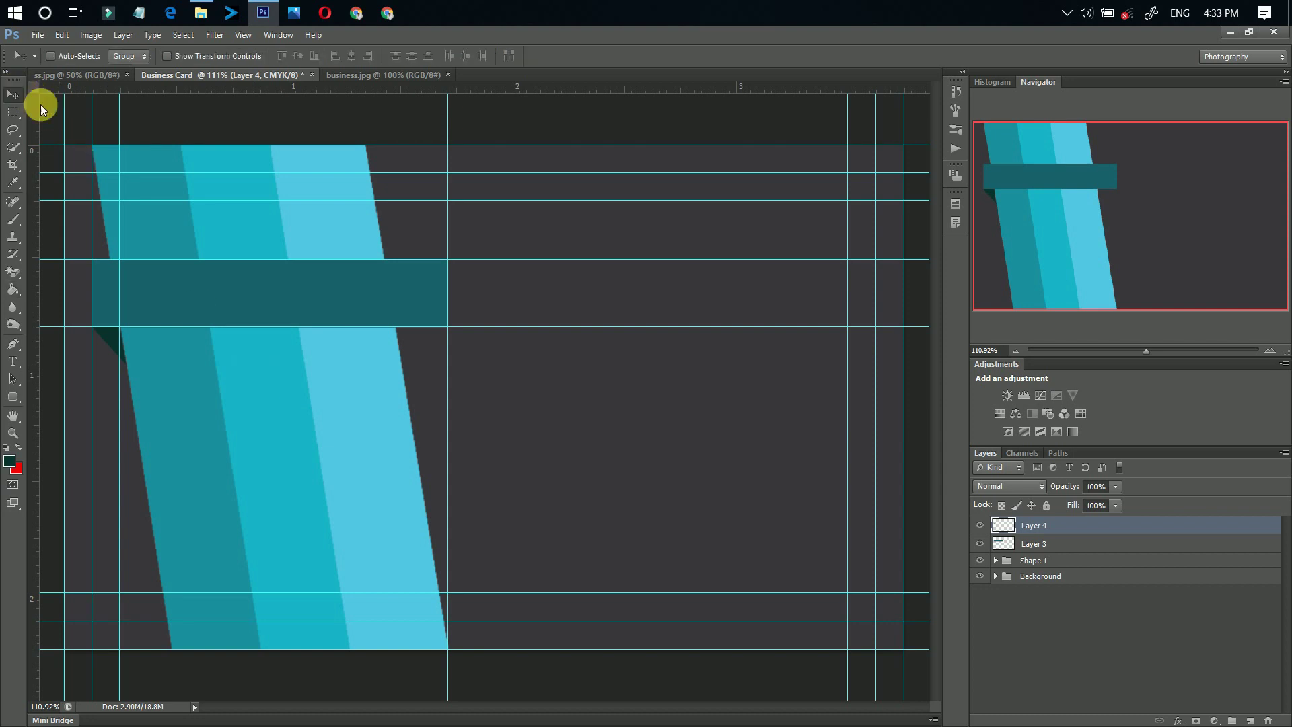
right_click(1072, 525)
left_click(1110, 274)
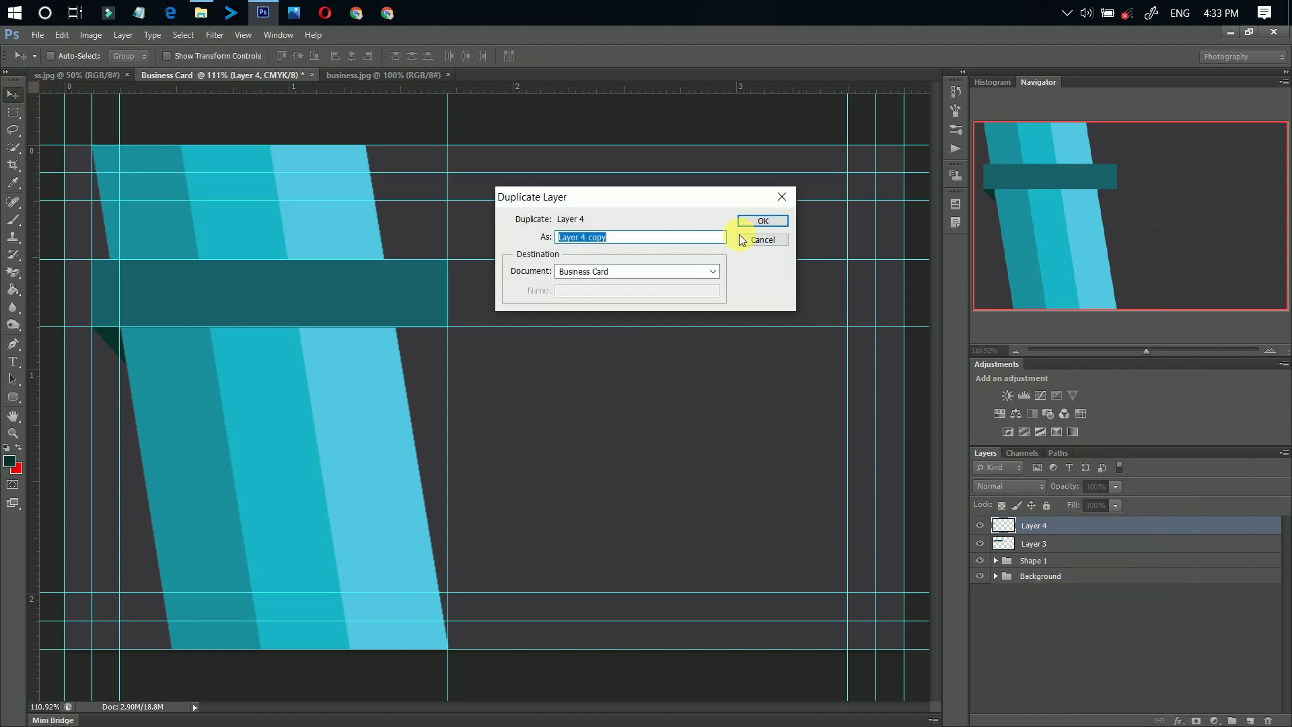
left_click(759, 223)
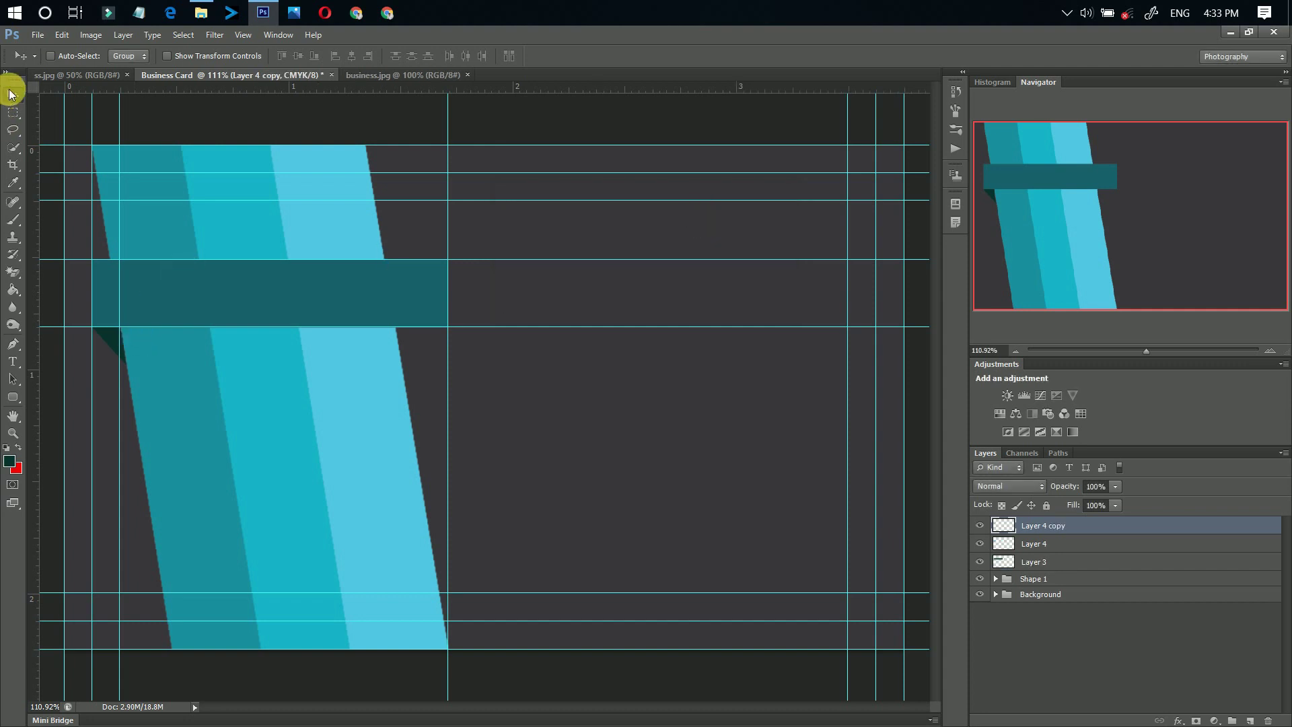
left_click_drag(108, 330, 406, 235)
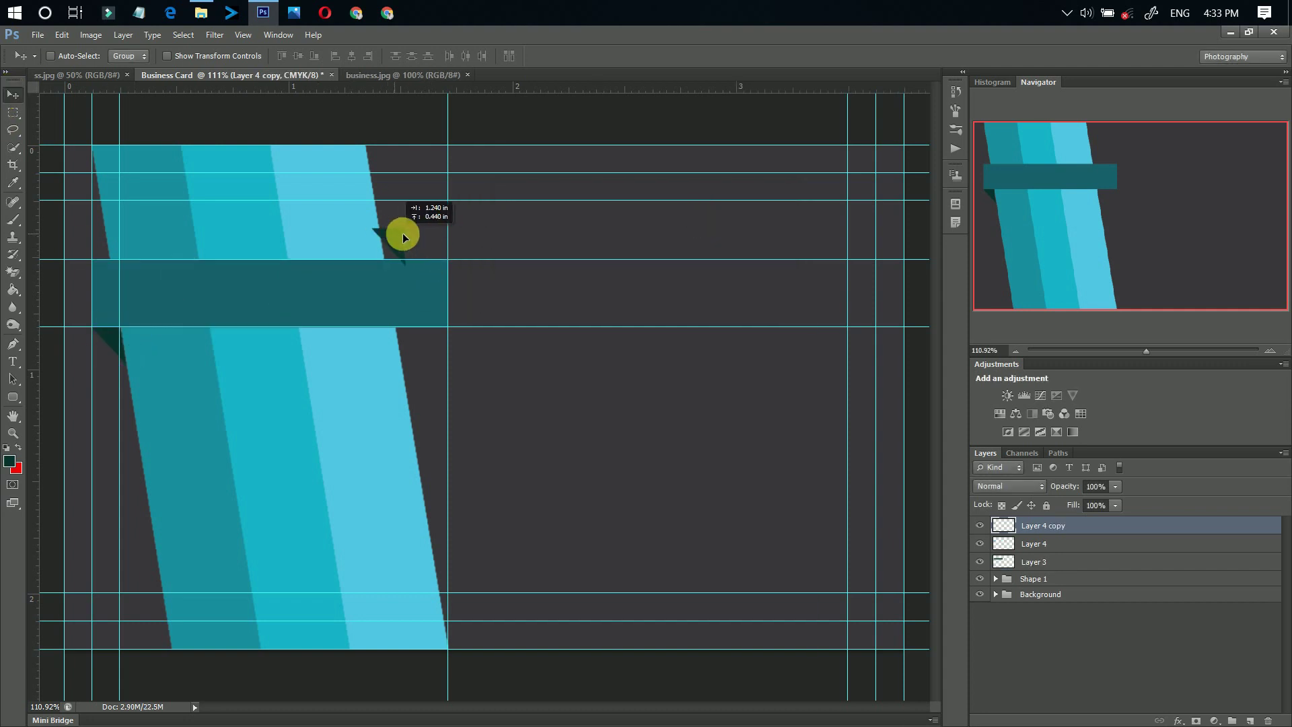
Rotate the triangle copy 180° and settle it against the band's top-right edge
key("ctrl+t")
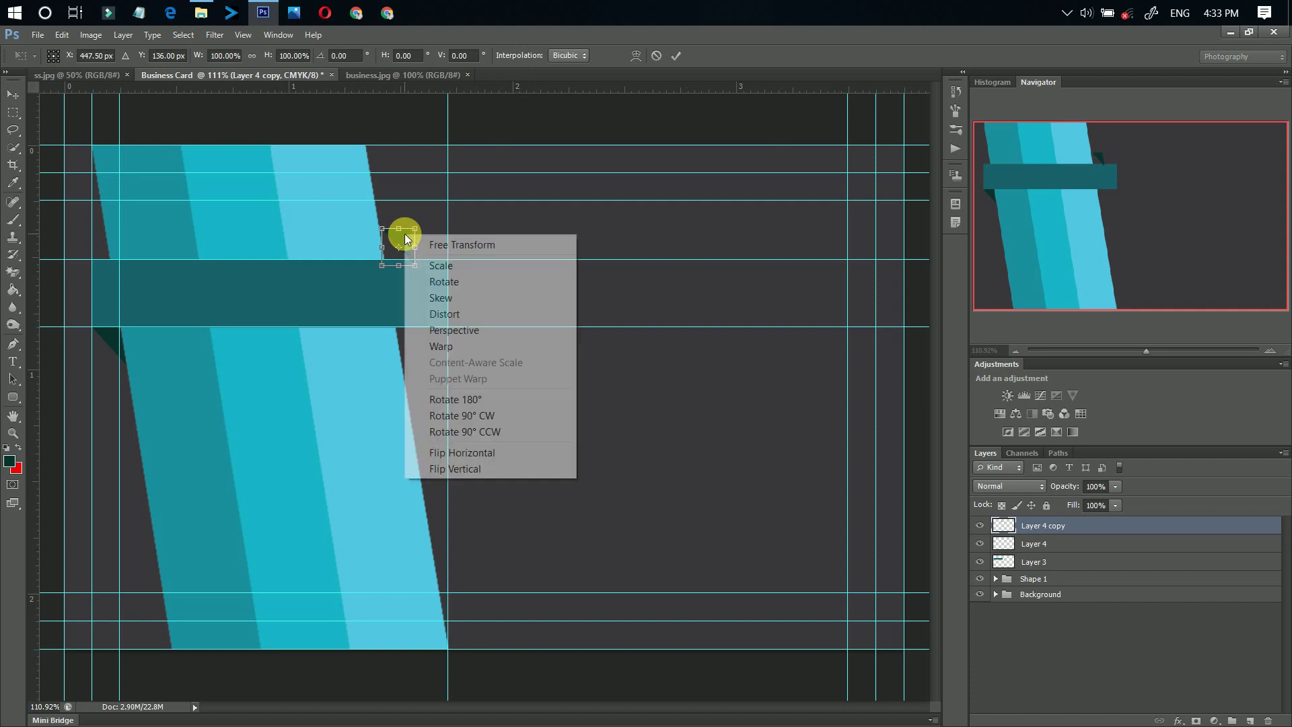
right_click(405, 235)
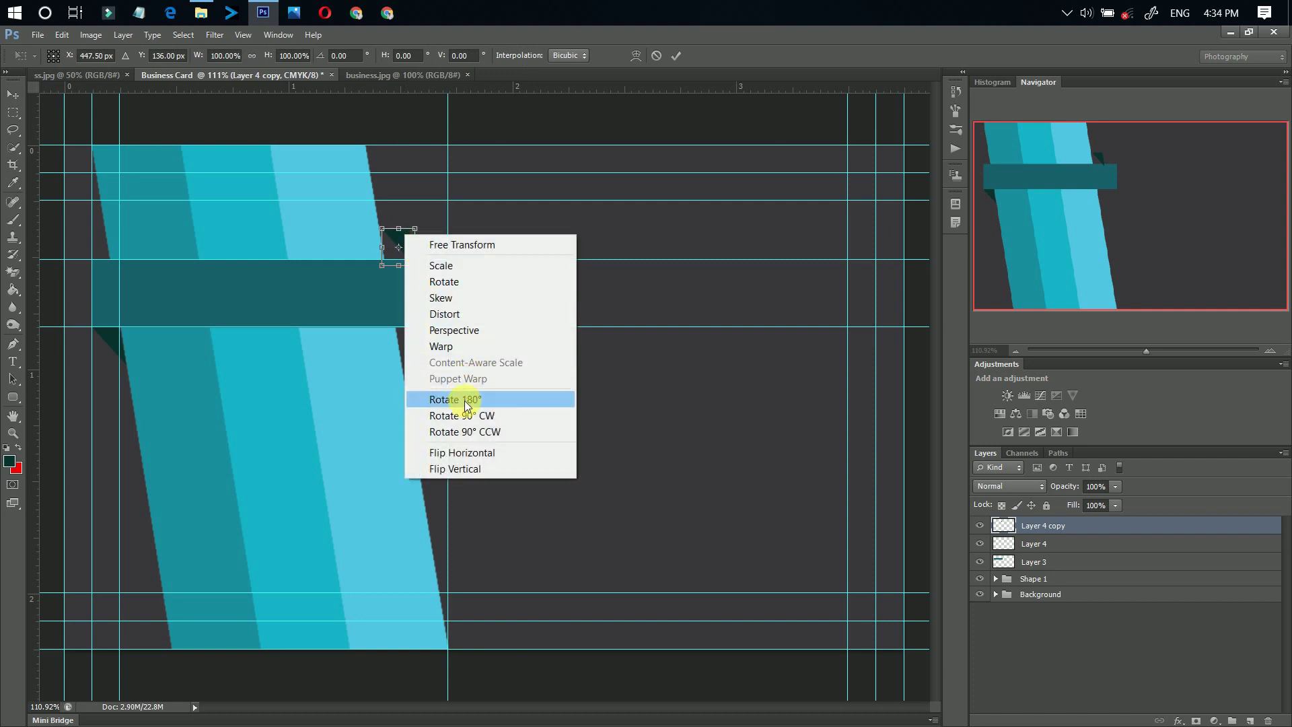
left_click(461, 399)
left_click_drag(398, 247, 397, 248)
key("Return")
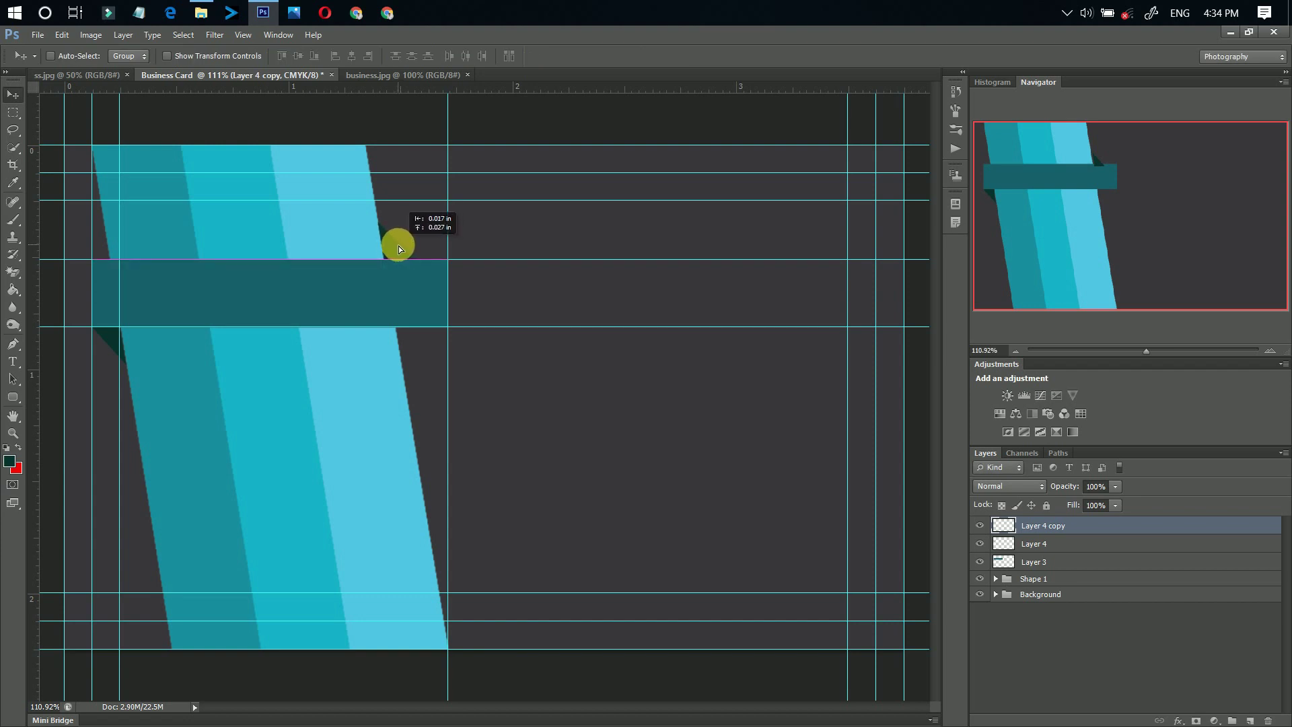
left_click_drag(397, 247, 399, 246)
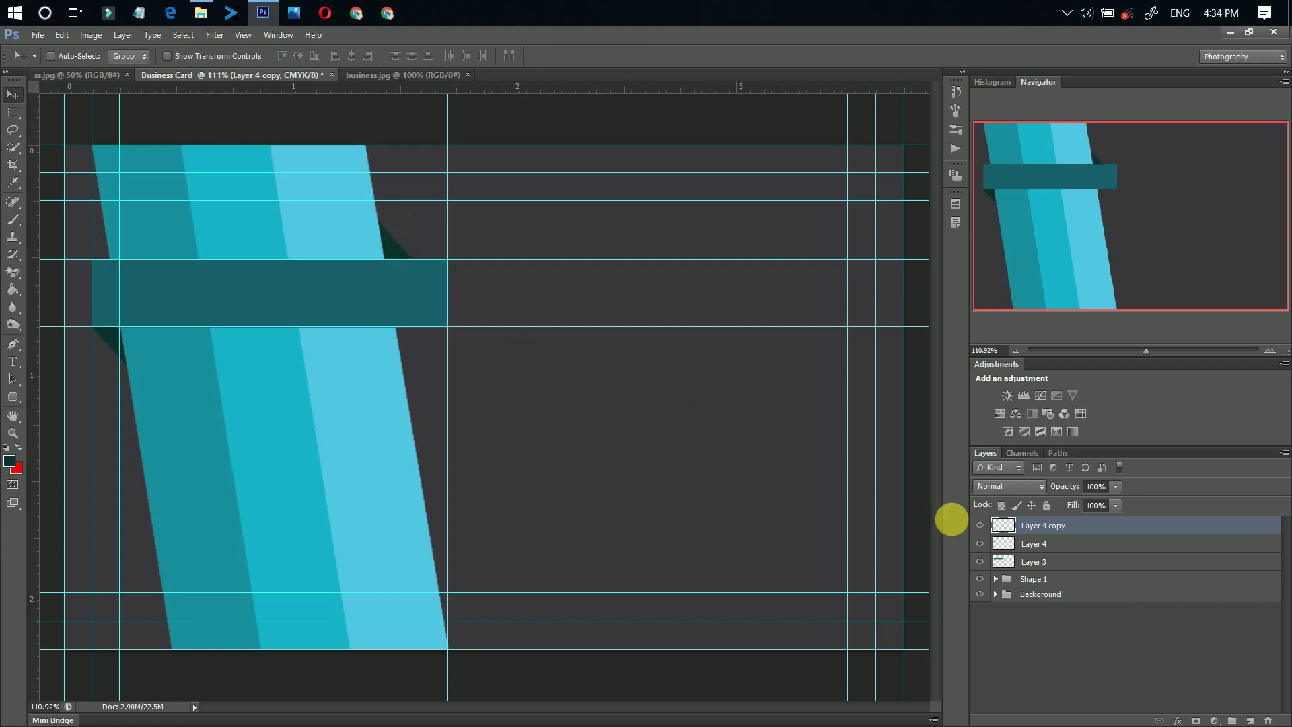
left_click(999, 562)
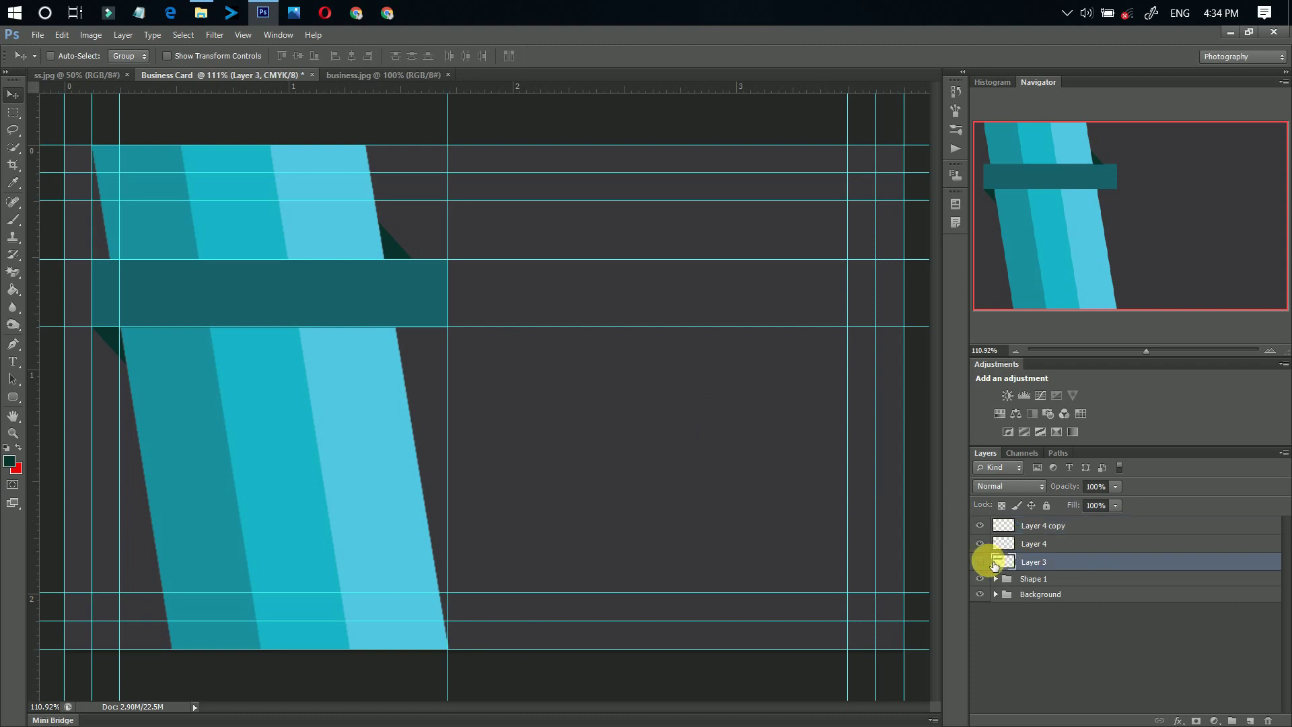
double_click(981, 561)
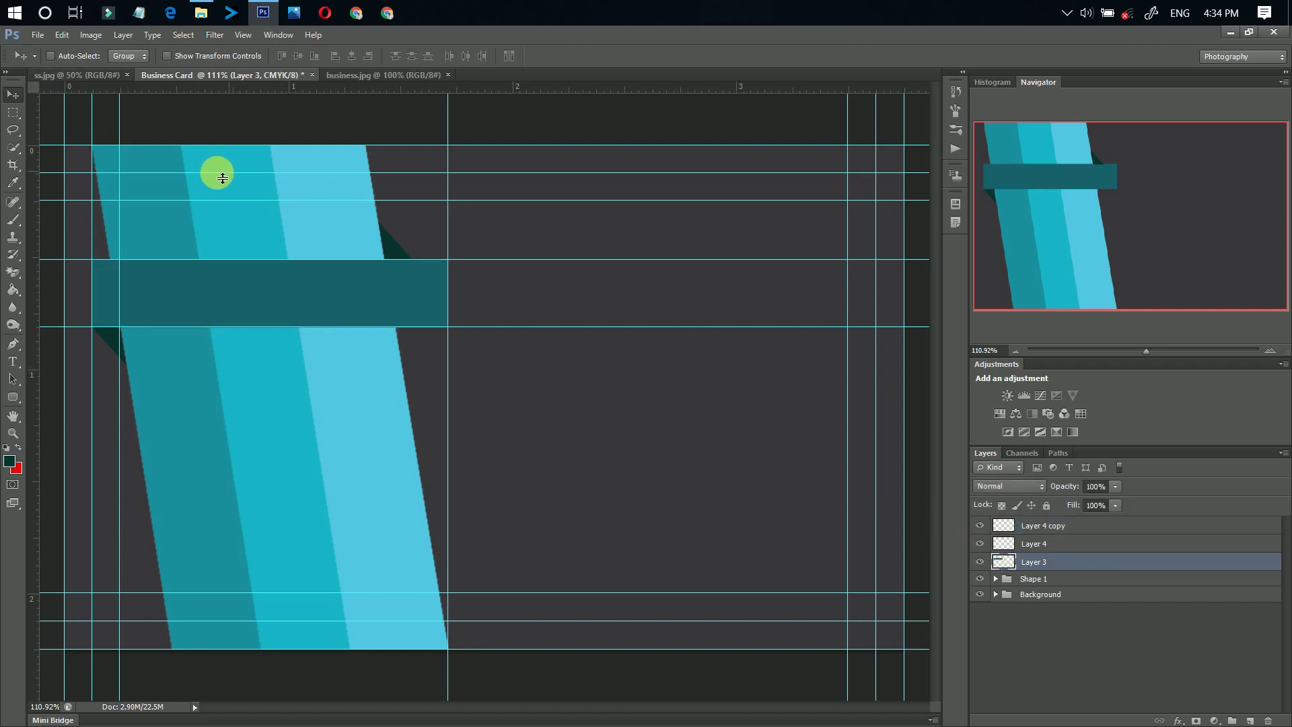
Remove the vertical guide and narrow the dark teal band about 10% from its right end
left_click_drag(447, 229, 7, 224)
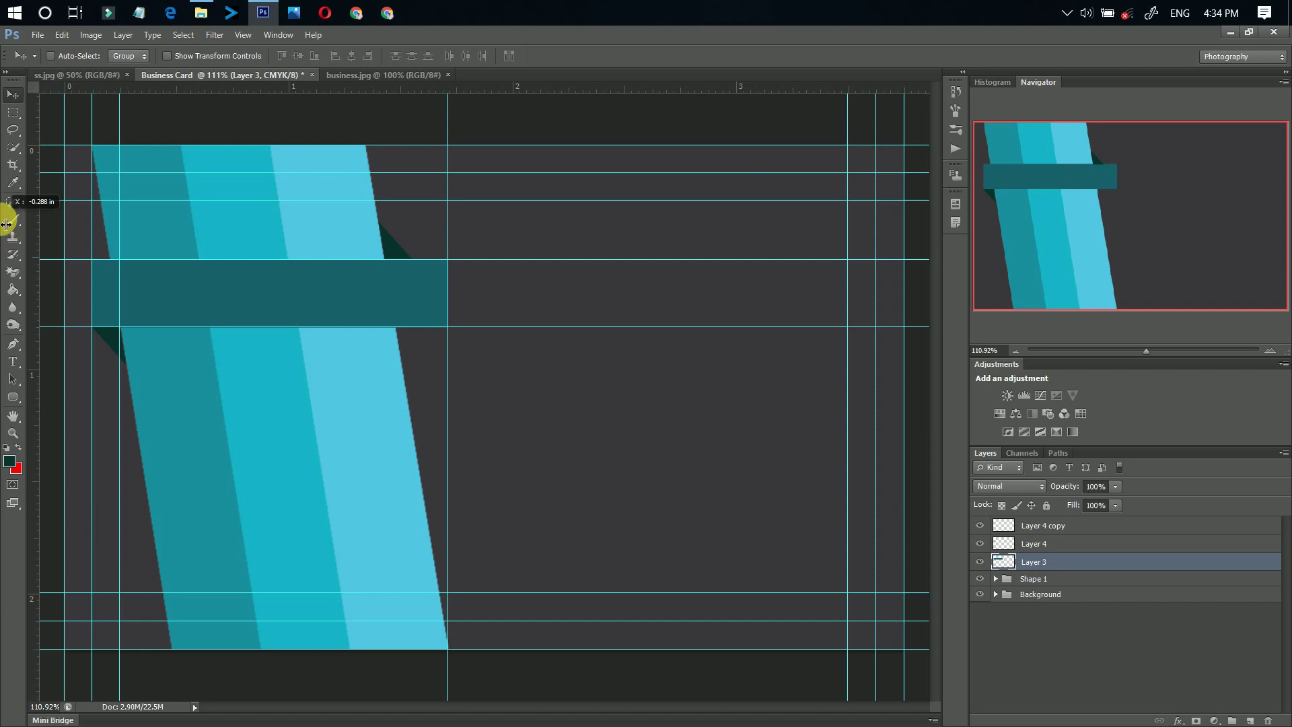
key("ctrl+t")
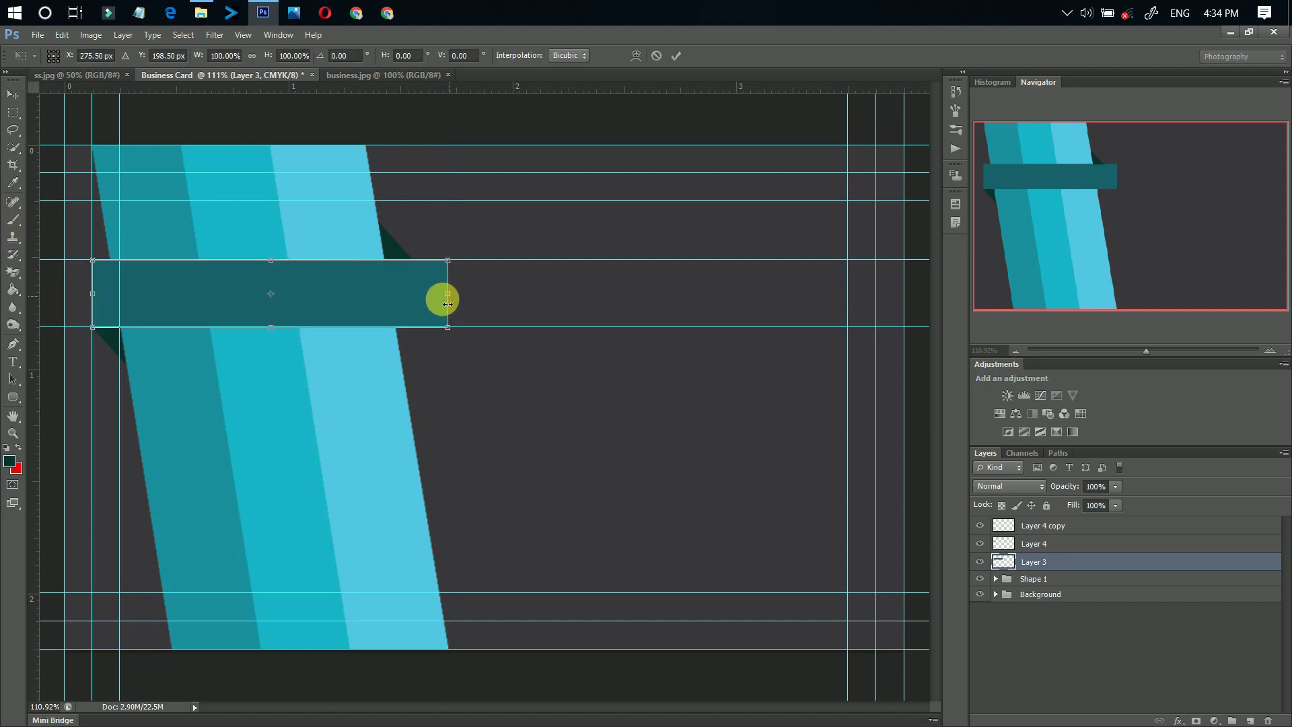
left_click_drag(448, 303, 421, 298)
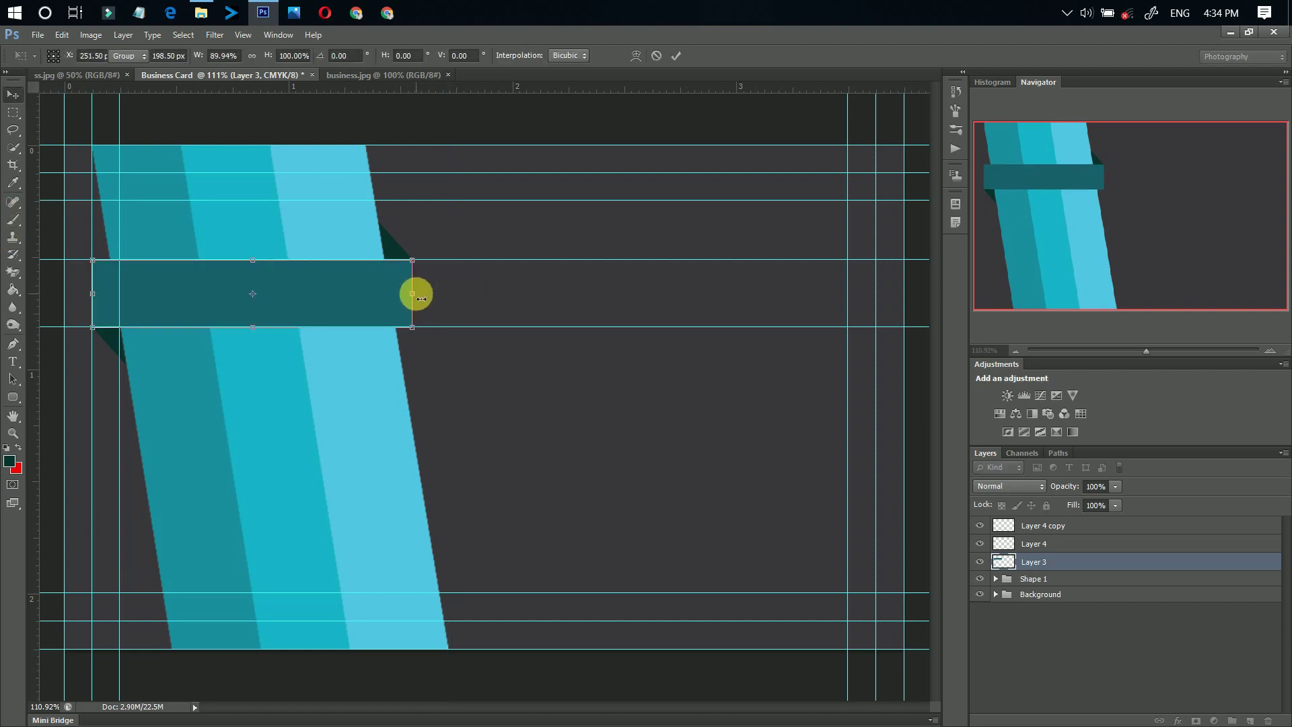
key("Return")
scroll(437, 301, "down", 2)
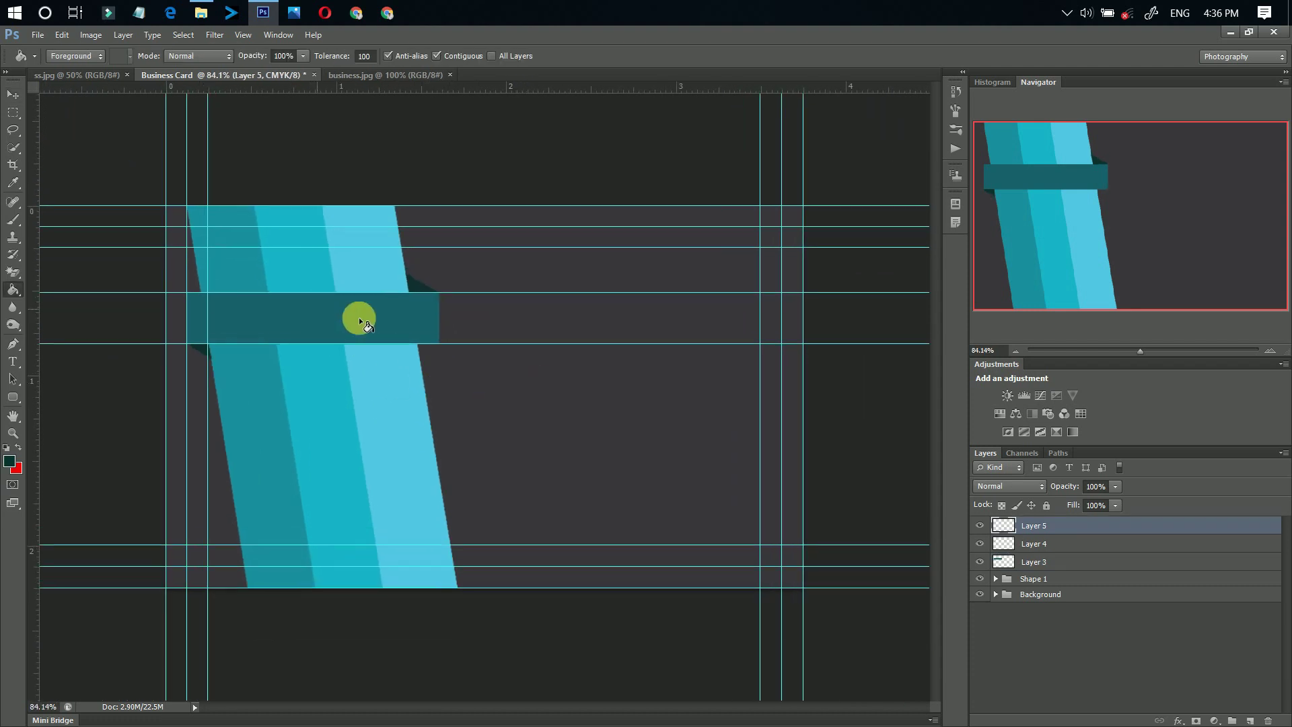
Group the band, fold and Layer 5 layers into a group named 'shape'
left_click(1046, 559, "shift")
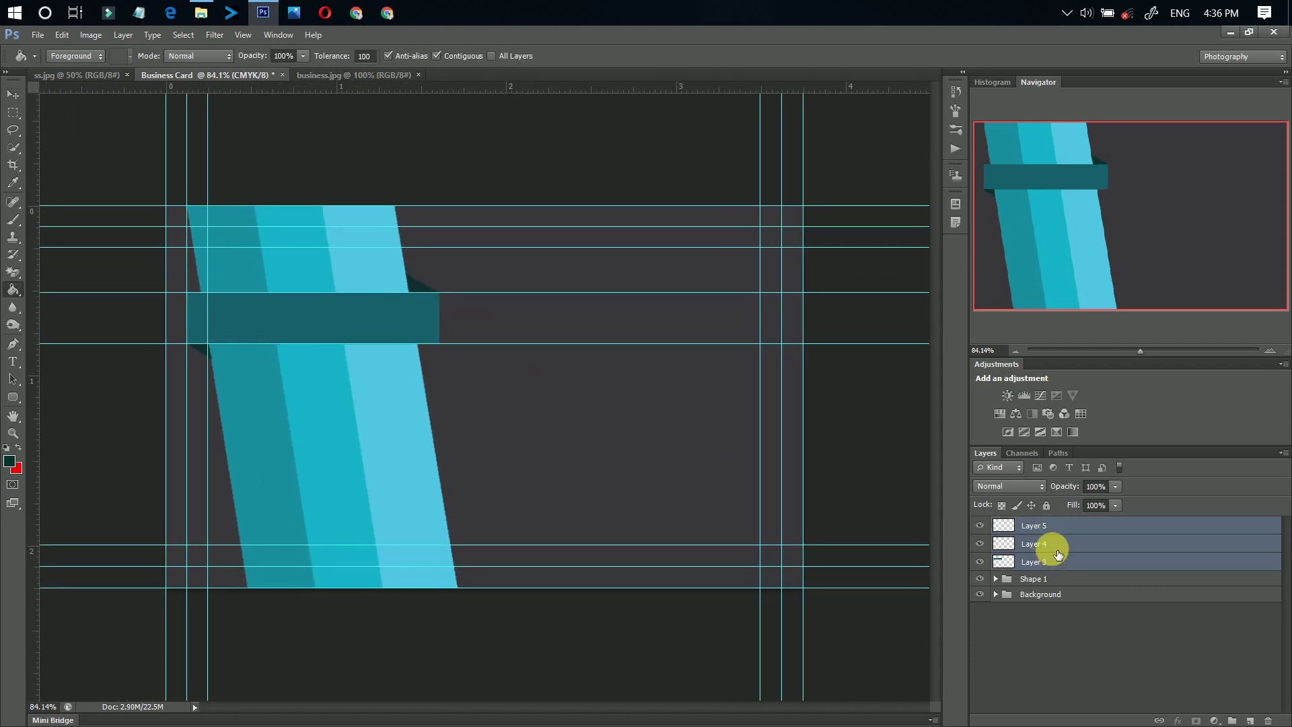
key("ctrl+g")
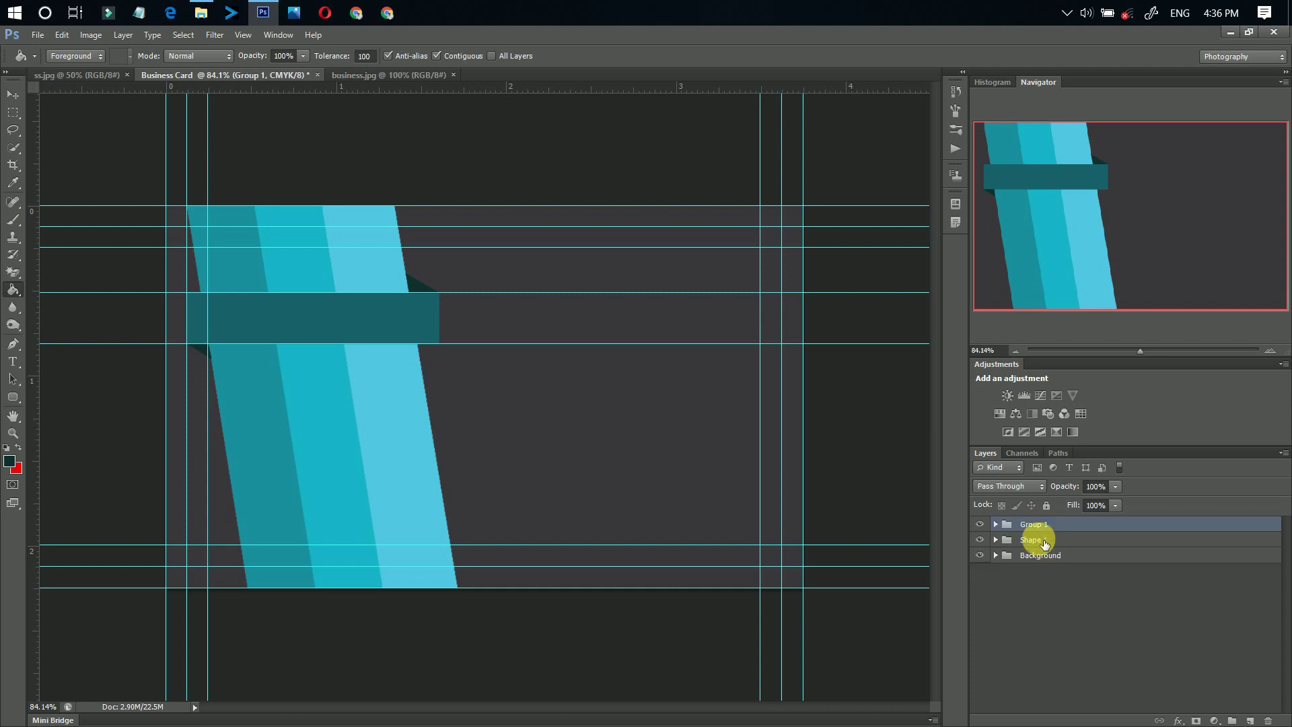
double_click(1046, 525)
type("shape")
left_click(1044, 525)
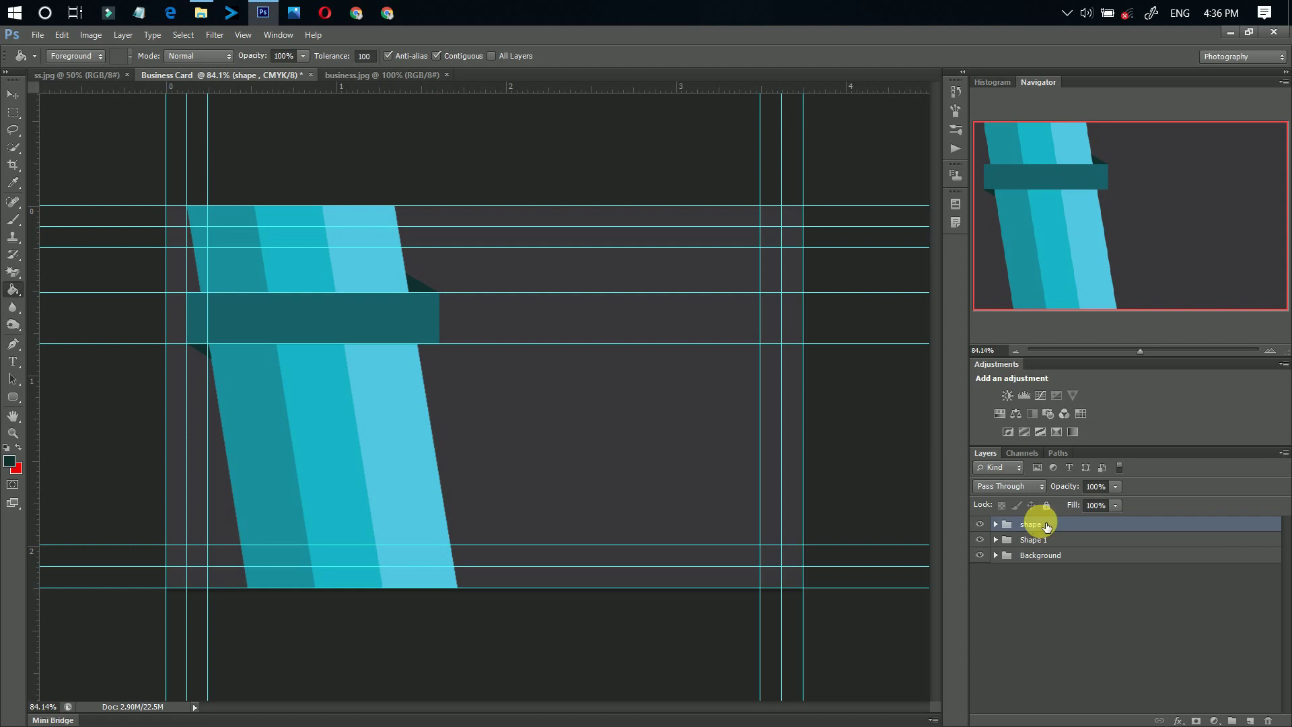
right_click(1046, 525)
Duplicate the 'shape' group as 'shape copy' and drag the copy below the original band
left_click(1098, 171)
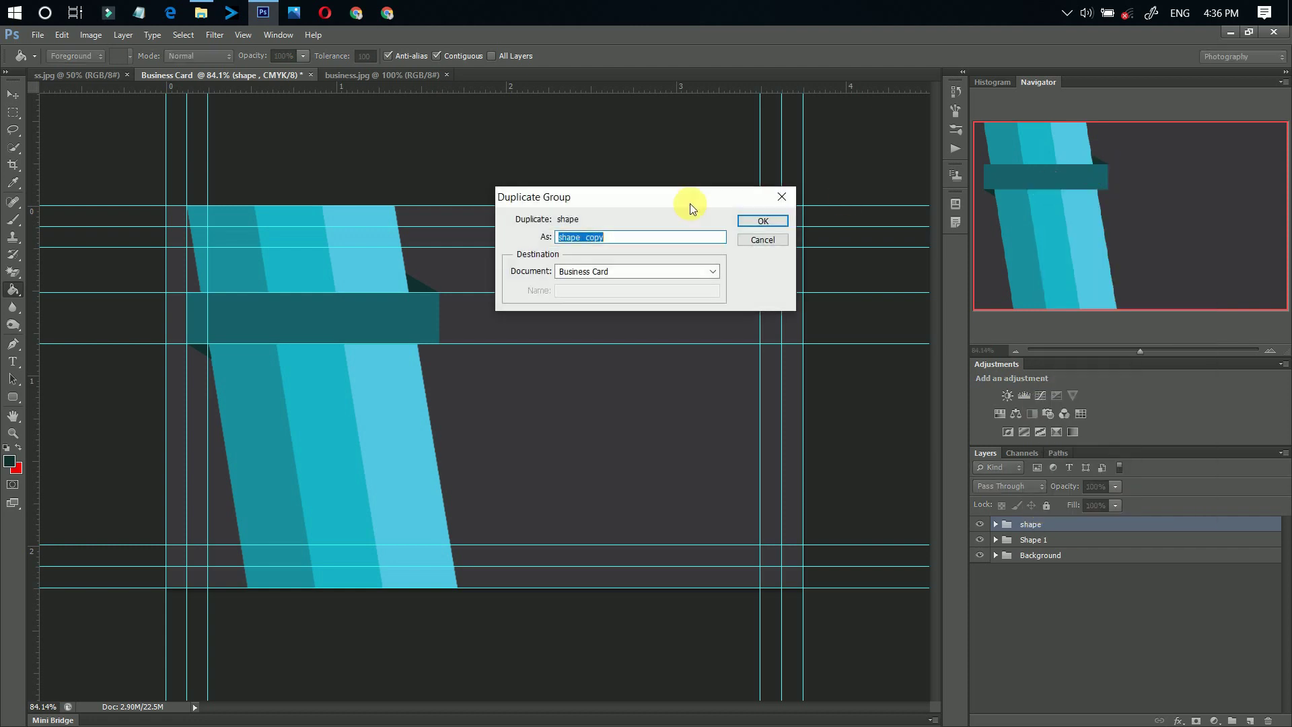
left_click(765, 222)
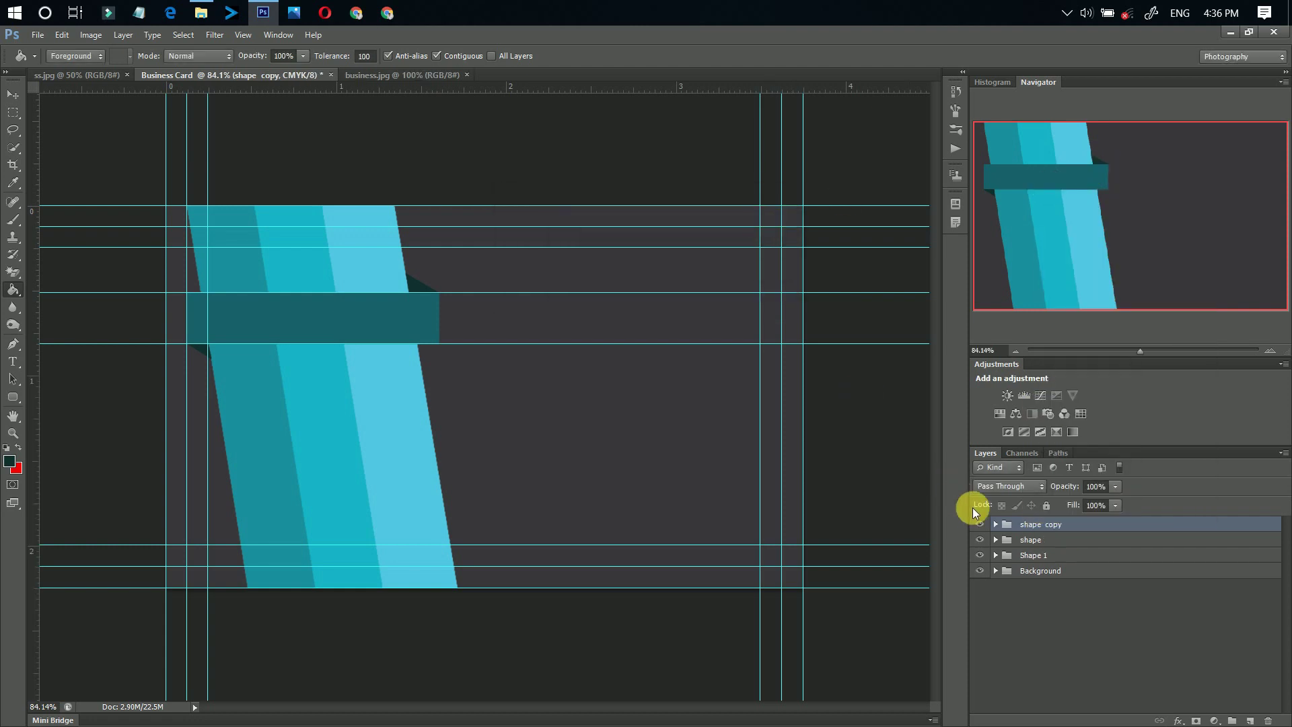
left_click(13, 95)
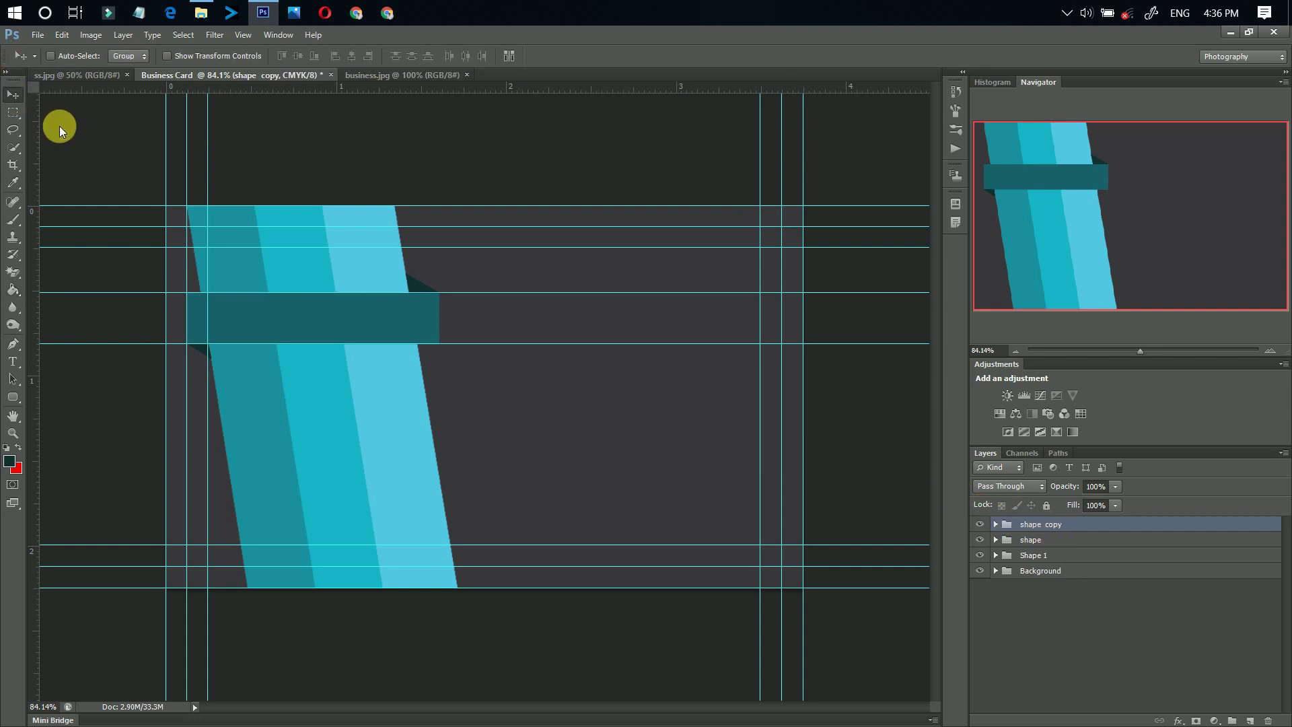
left_click_drag(376, 330, 381, 404)
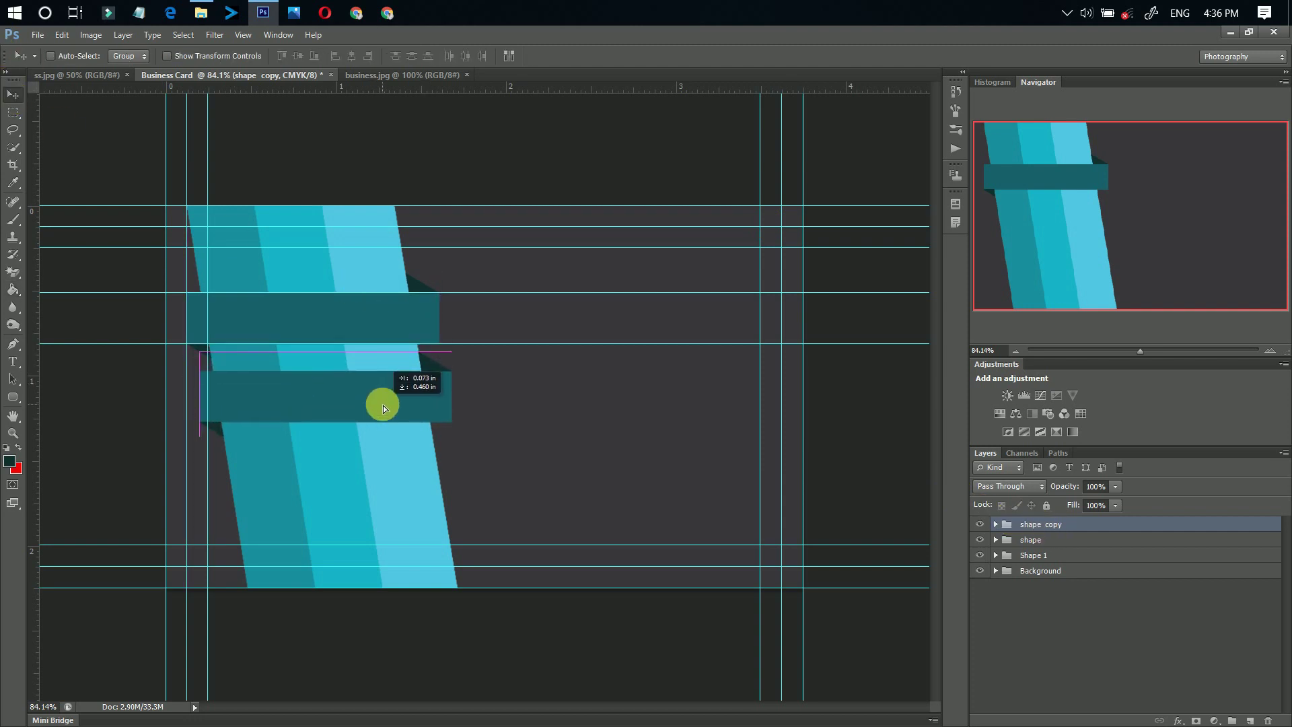
Align the lower band with the upper one, shift it slightly right, and nudge it up four times
scroll(381, 405, "up", 3)
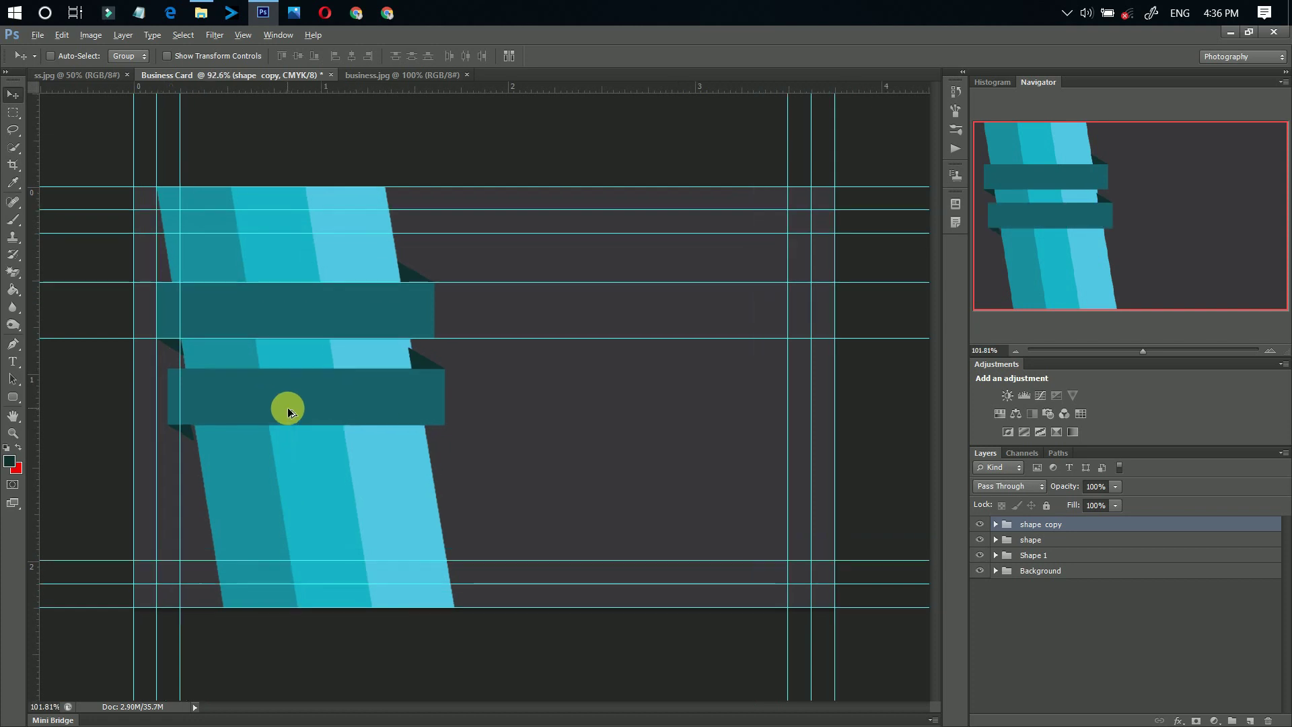
scroll(171, 406, "up", 2)
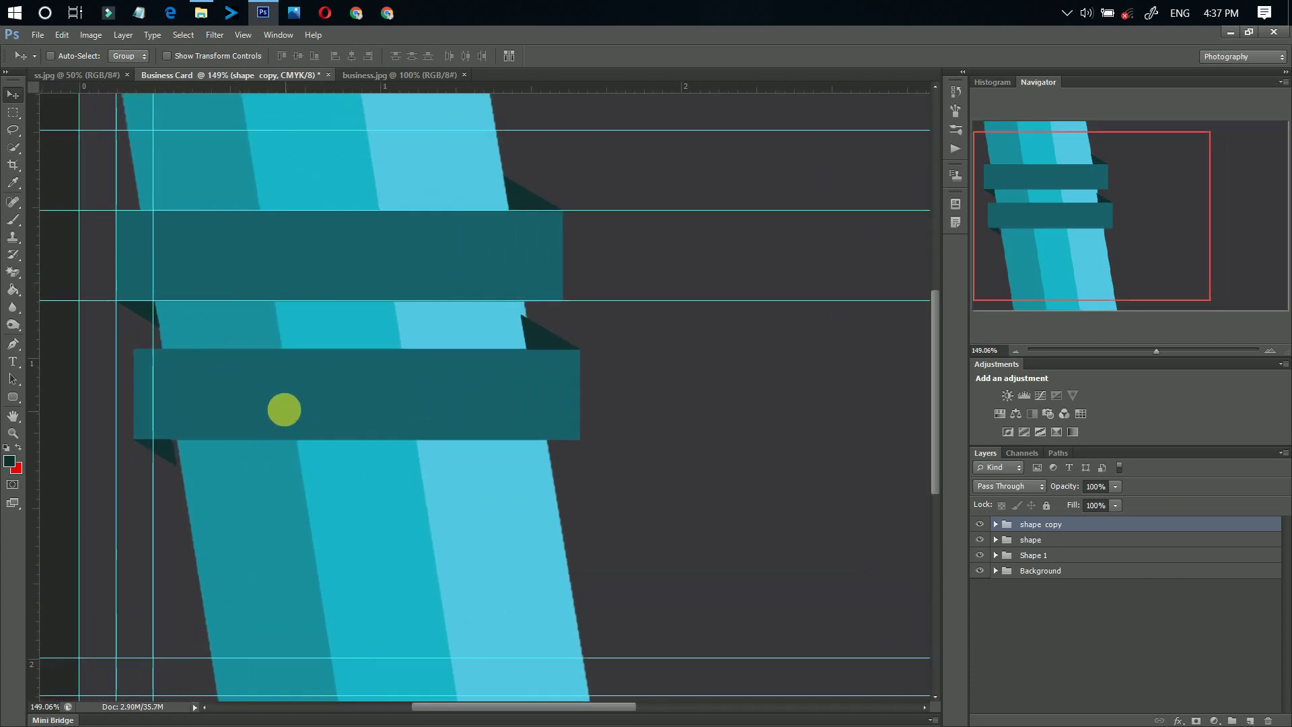
left_click_drag(282, 407, 273, 410)
left_click_drag(385, 412, 419, 412)
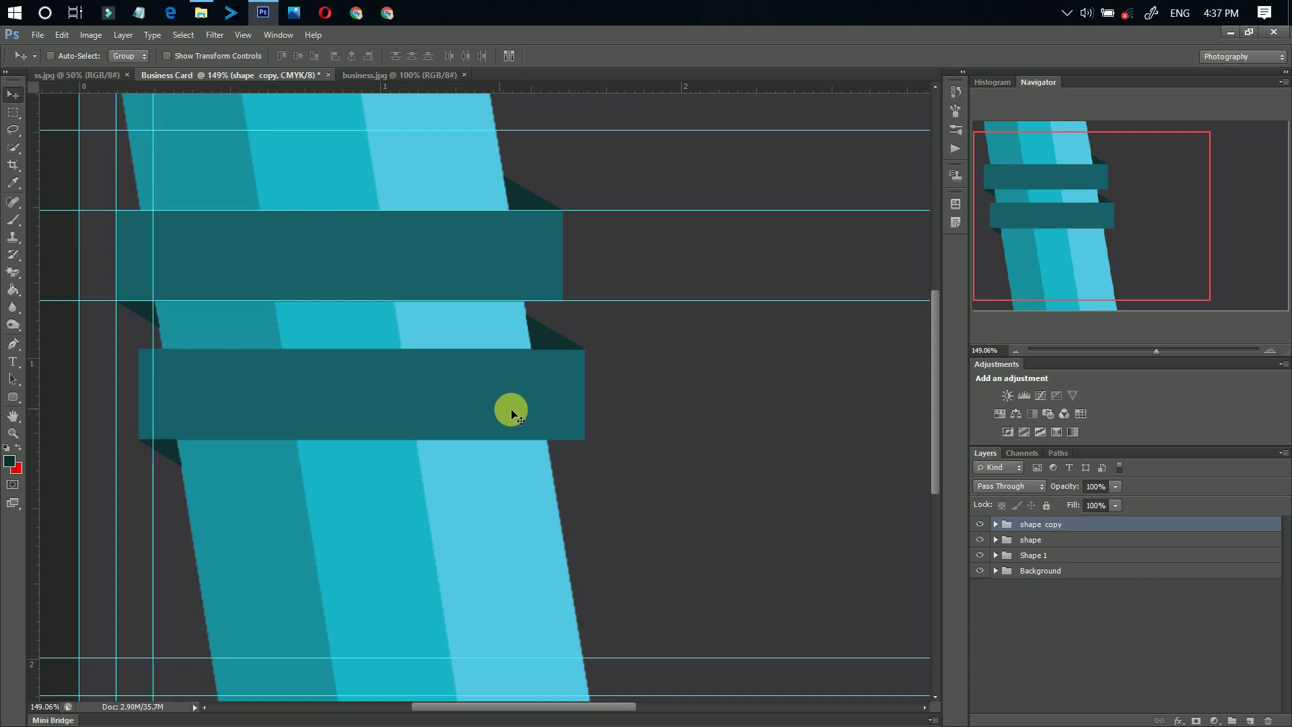
key("Up")
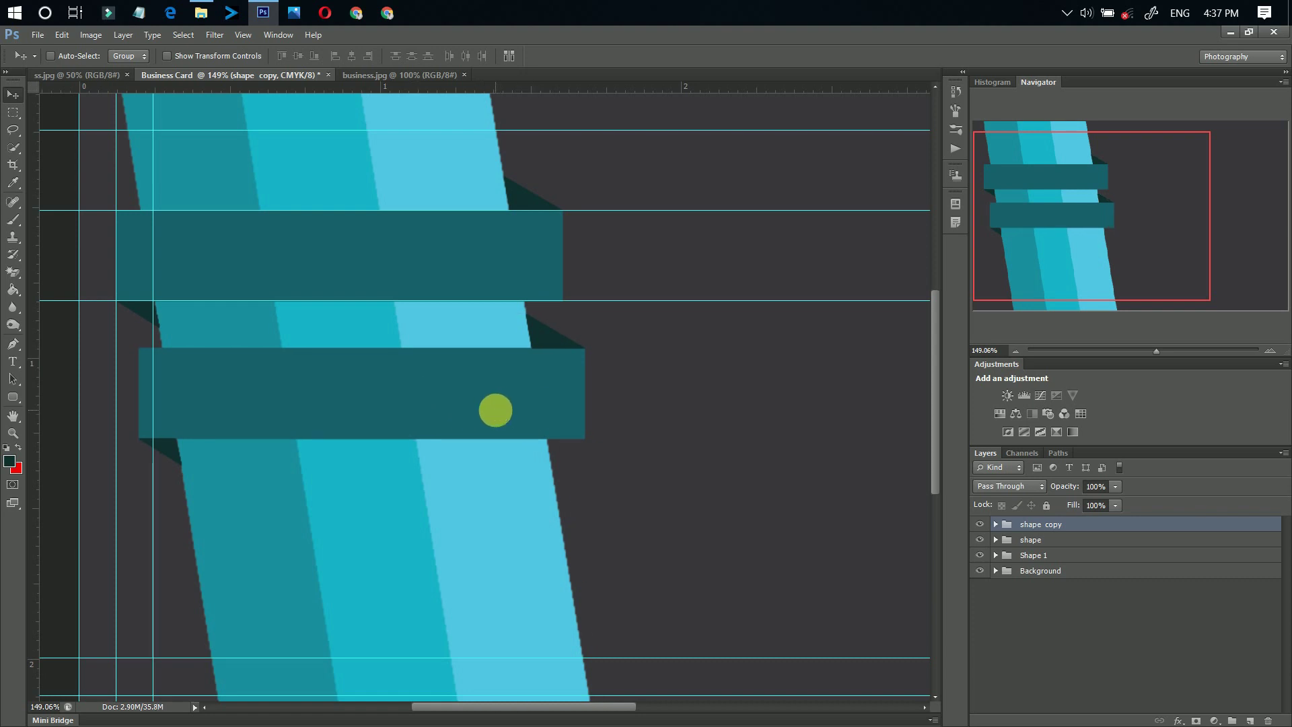
key("Up")
key("Up")
key("Up")
key("Up")
key("Up")
key("Up")
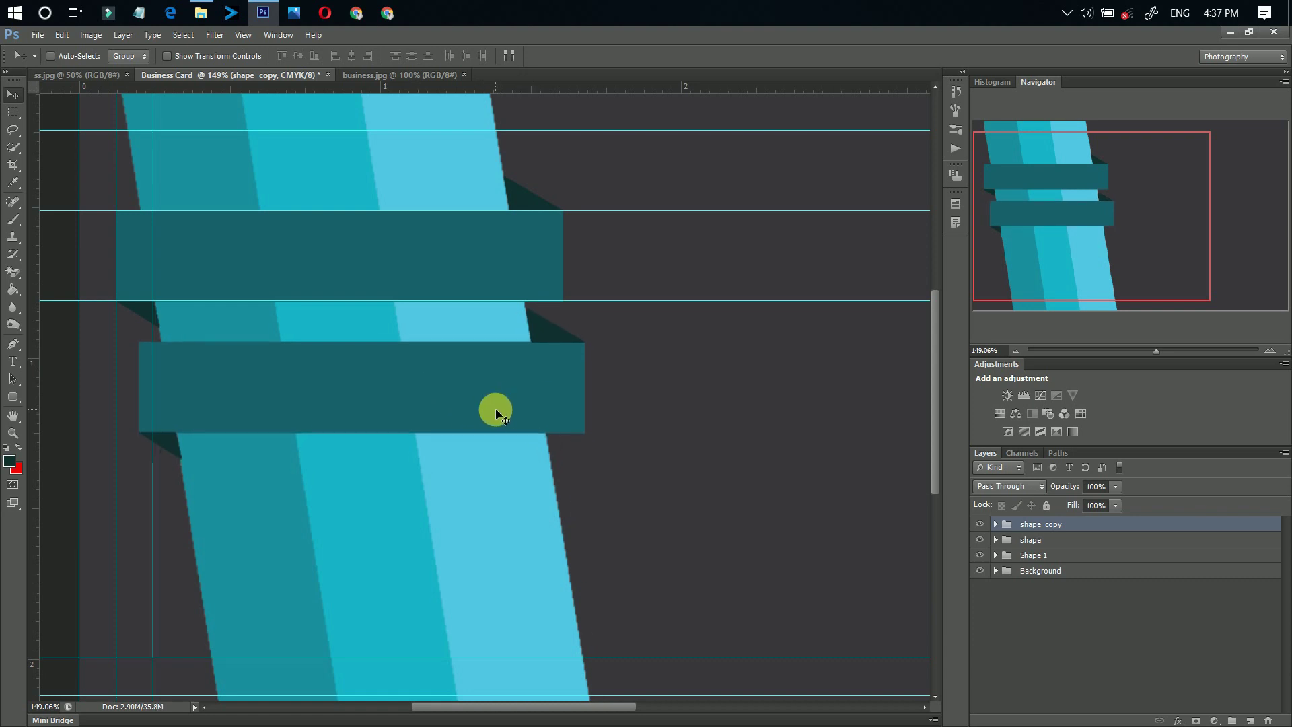
key("Up")
key("Up")
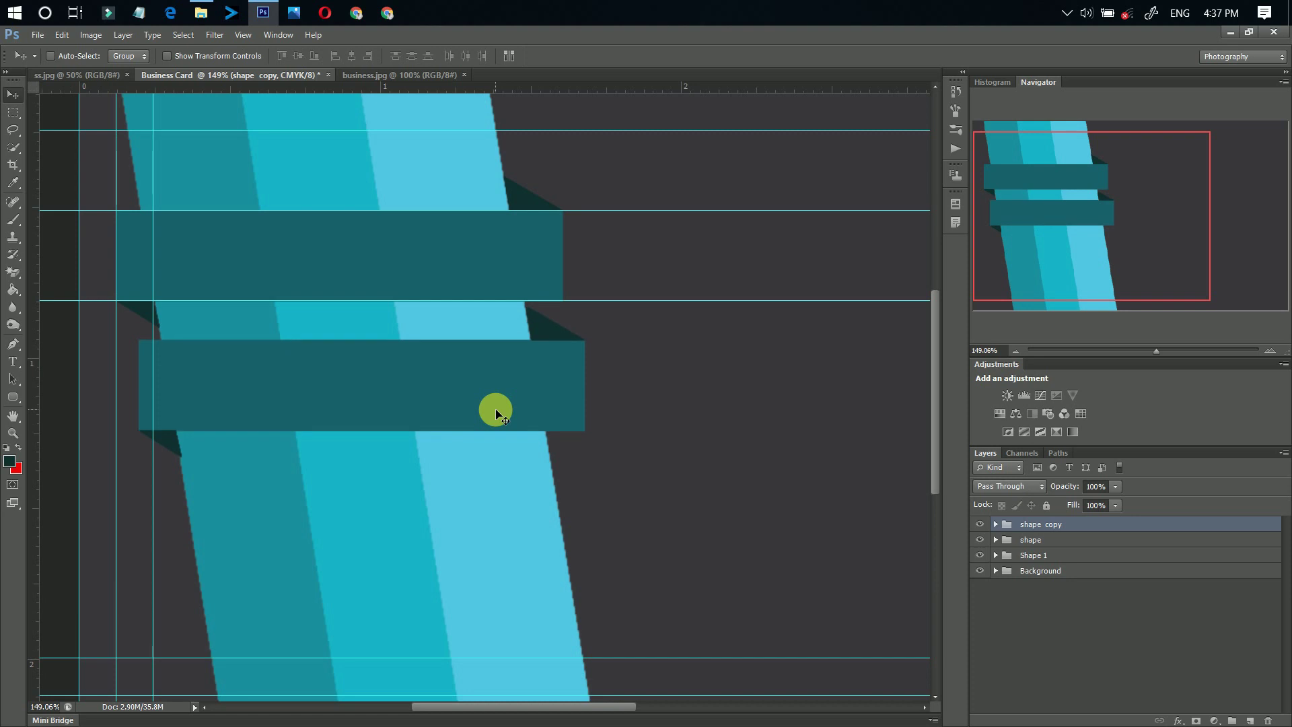
key("Up")
key("Up")
key("Up")
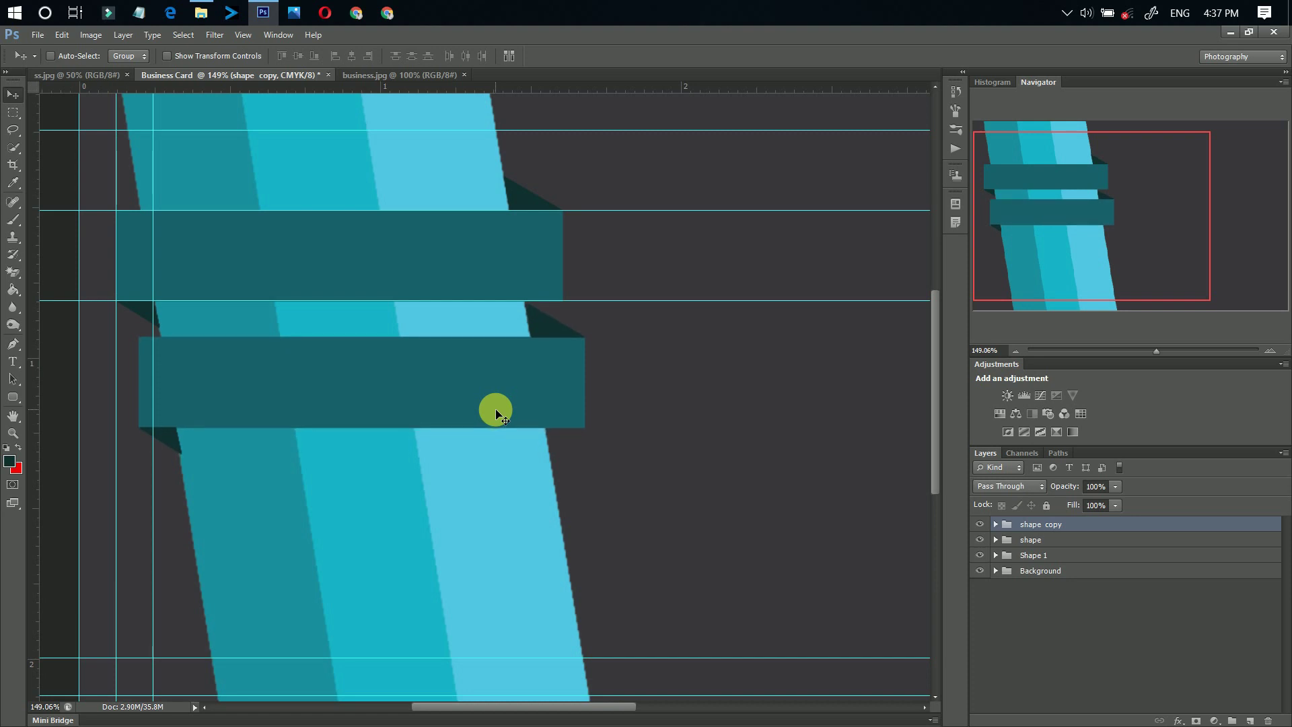
scroll(489, 415, "down", 2)
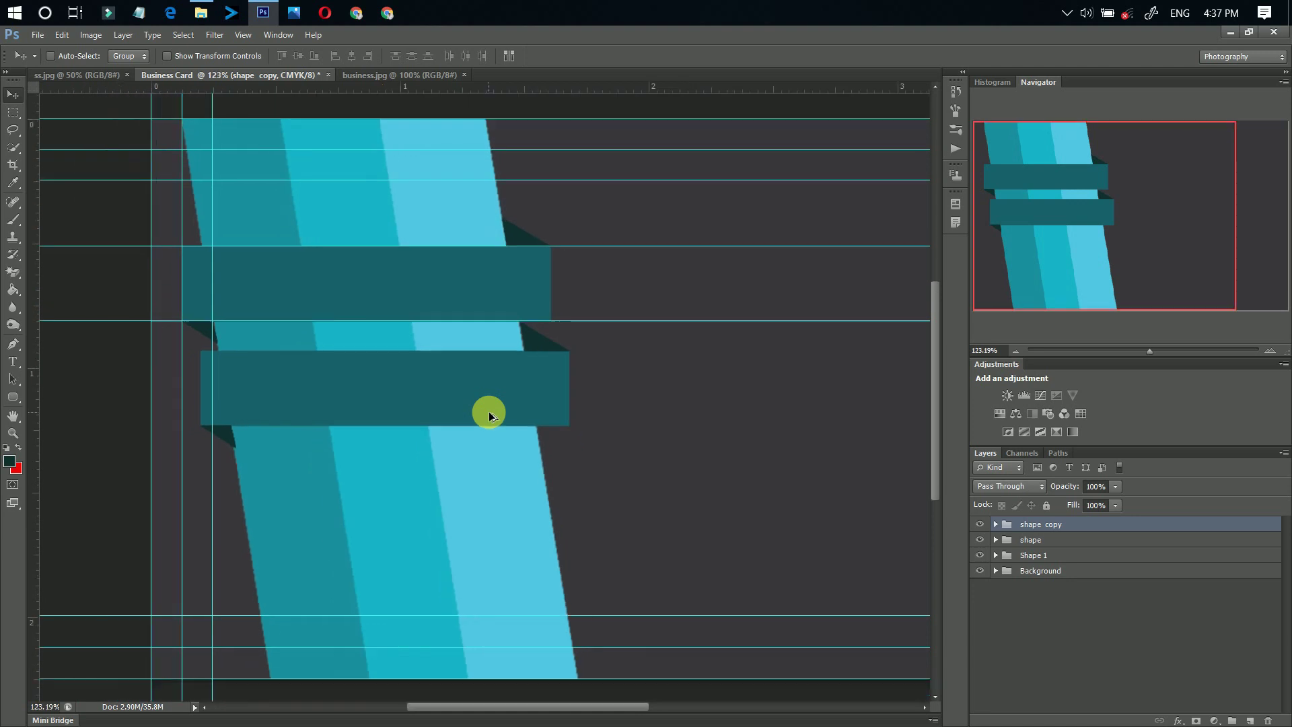
Duplicate 'shape copy' as 'shape copy 2' and drag the new band below the second
right_click(1029, 530)
left_click(1102, 181)
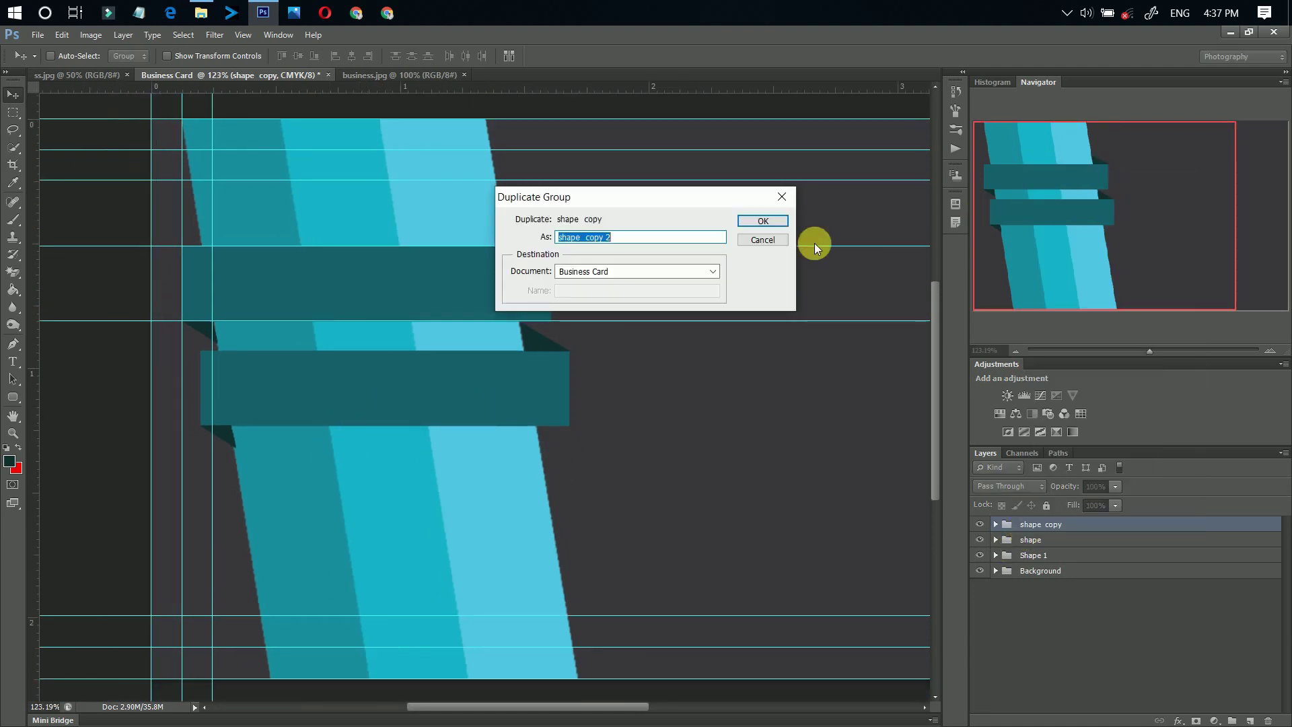
left_click(749, 226)
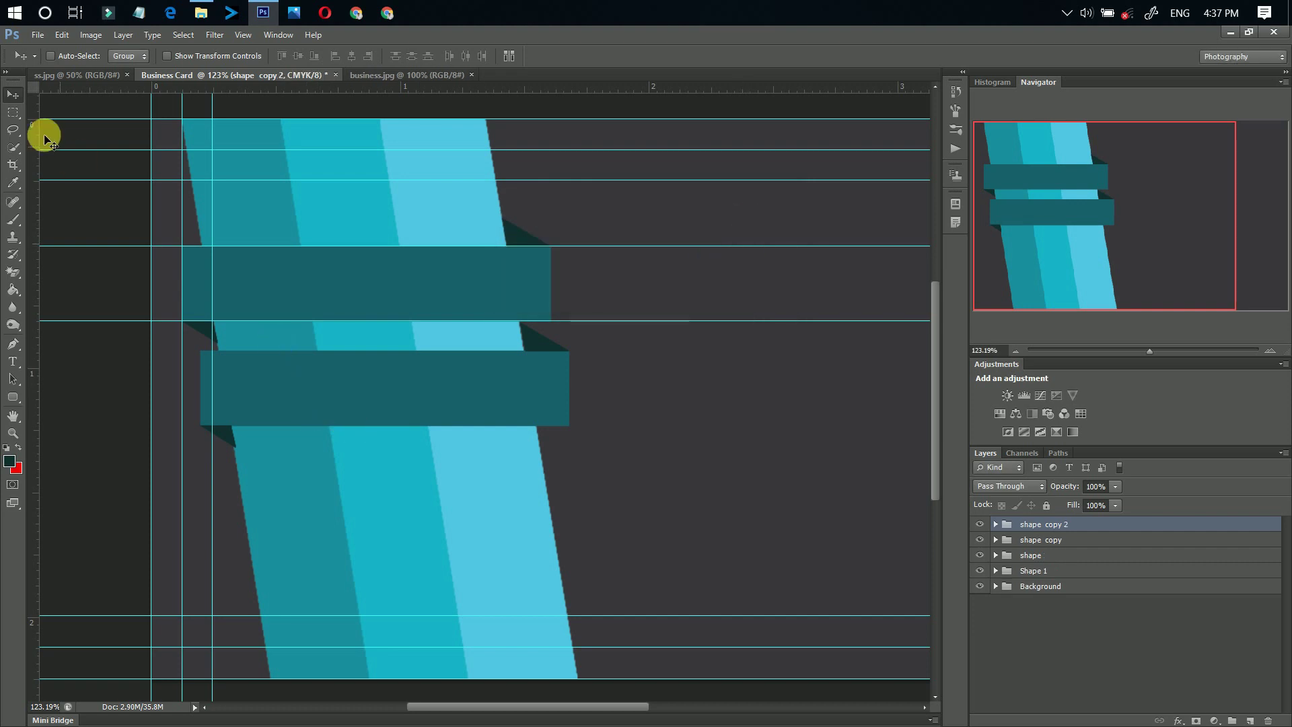
left_click_drag(397, 428, 378, 495)
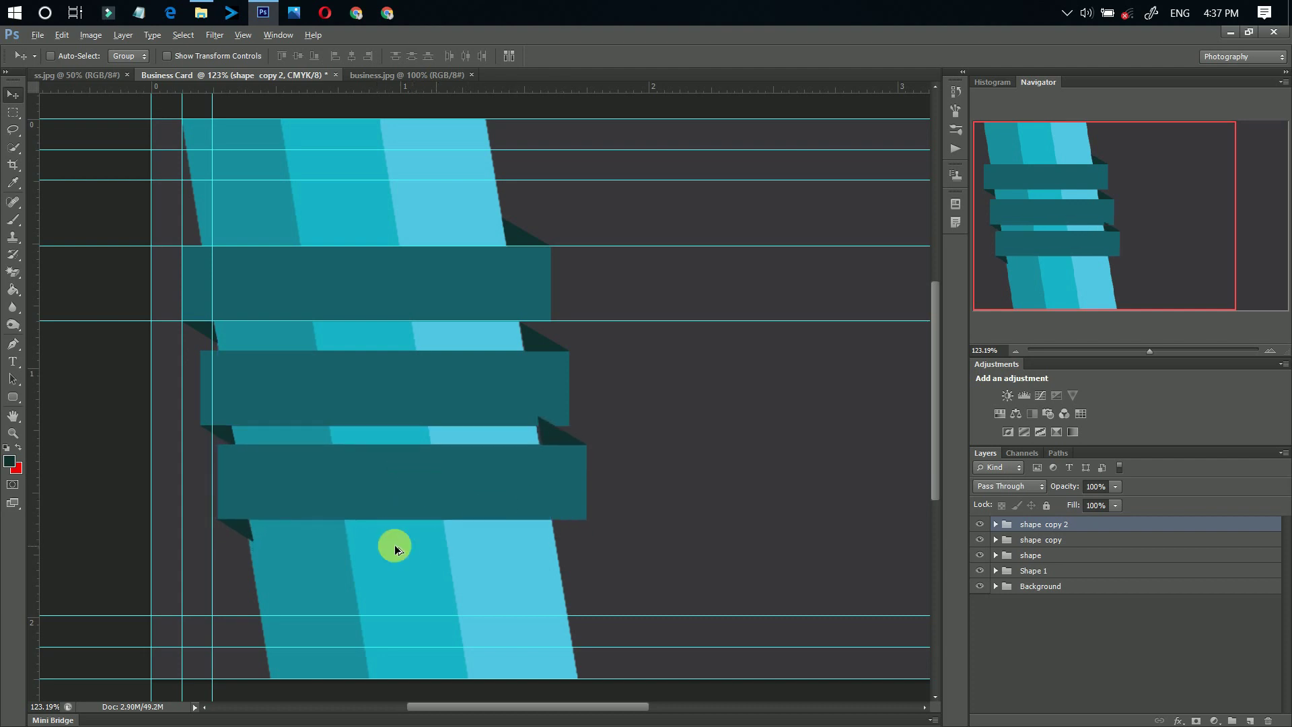
Fine-tune the third band's vertical position so it sits just below the second
scroll(214, 515, "up", 2)
scroll(220, 493, "up", 3)
left_click_drag(318, 460, 317, 483)
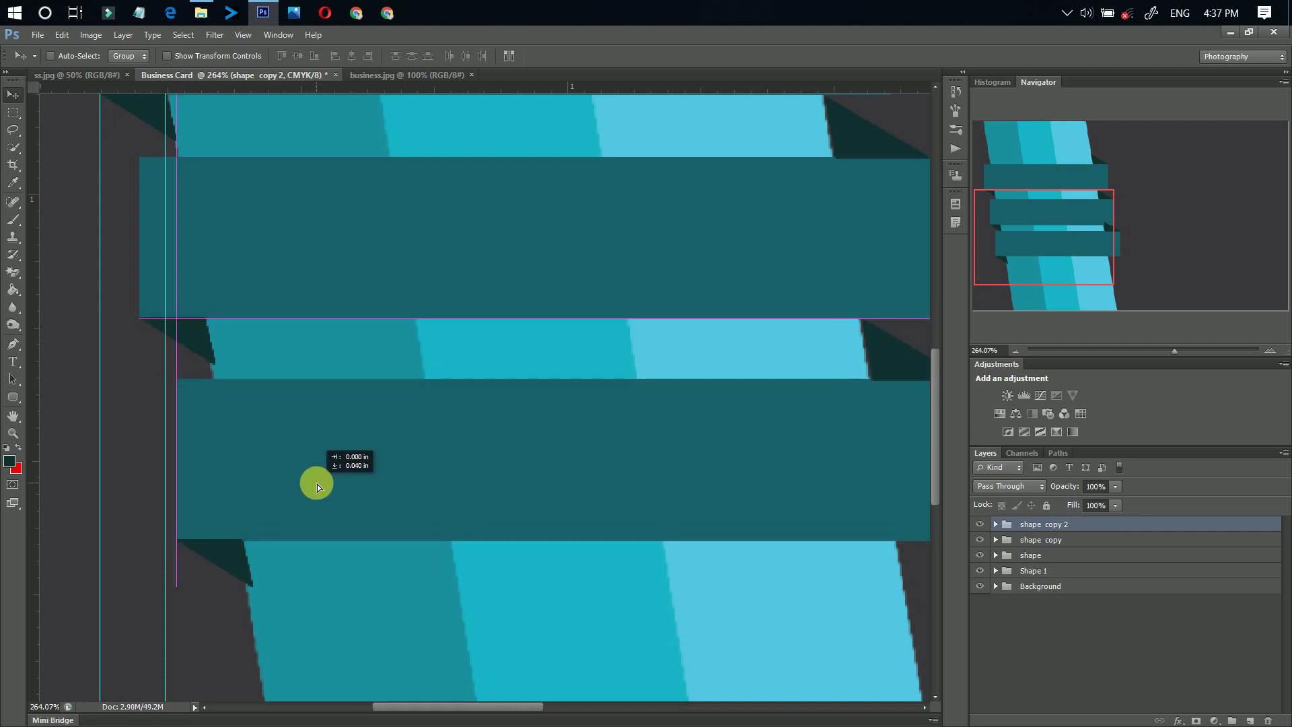
scroll(208, 503, "down", 2)
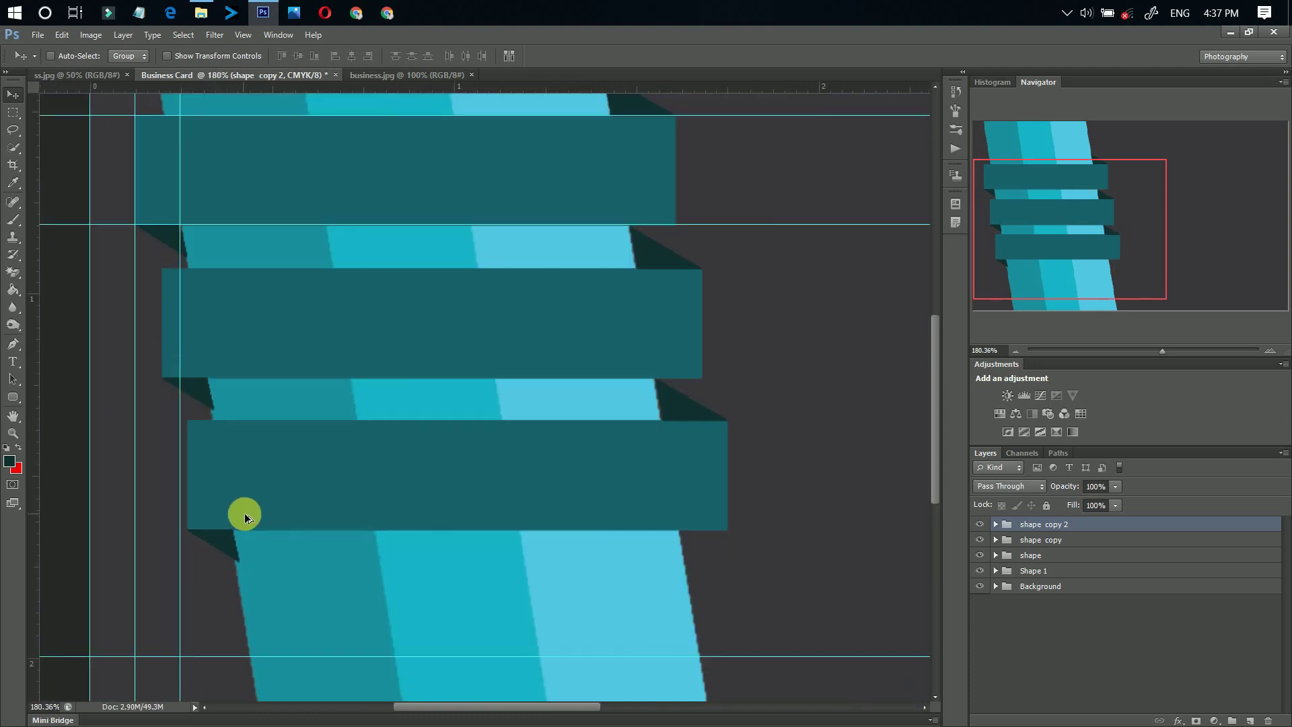
scroll(245, 512, "down", 2)
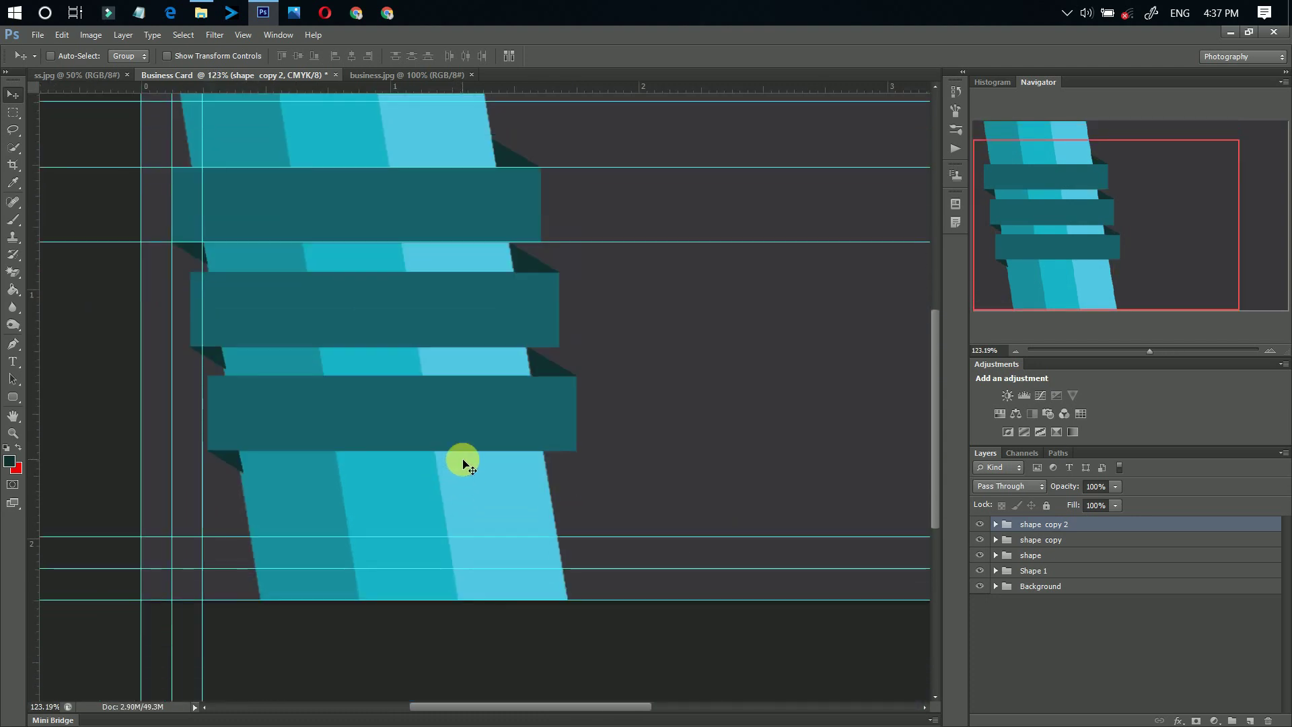
scroll(504, 448, "down", 1)
scroll(508, 448, "down", 1)
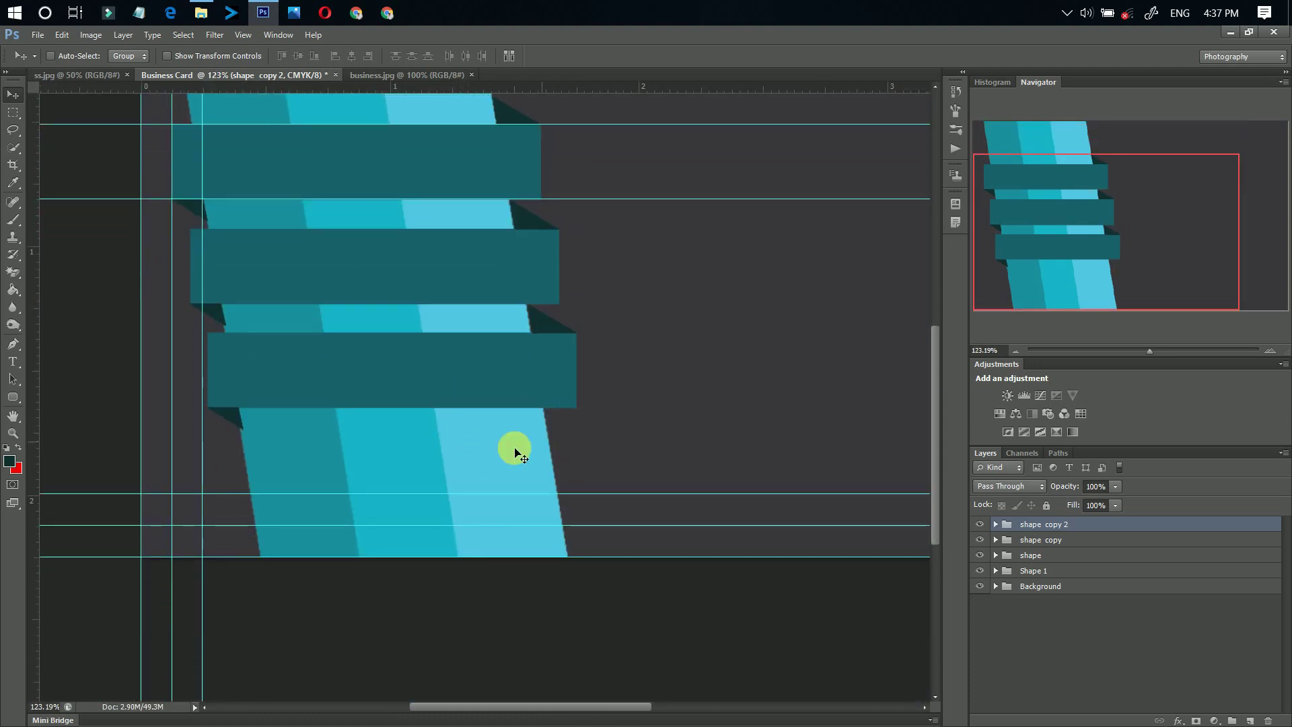
Duplicate 'shape copy 2' as 'shape copy 3' and place the fourth band below the third, stepped right
right_click(1031, 530)
left_click(1116, 179)
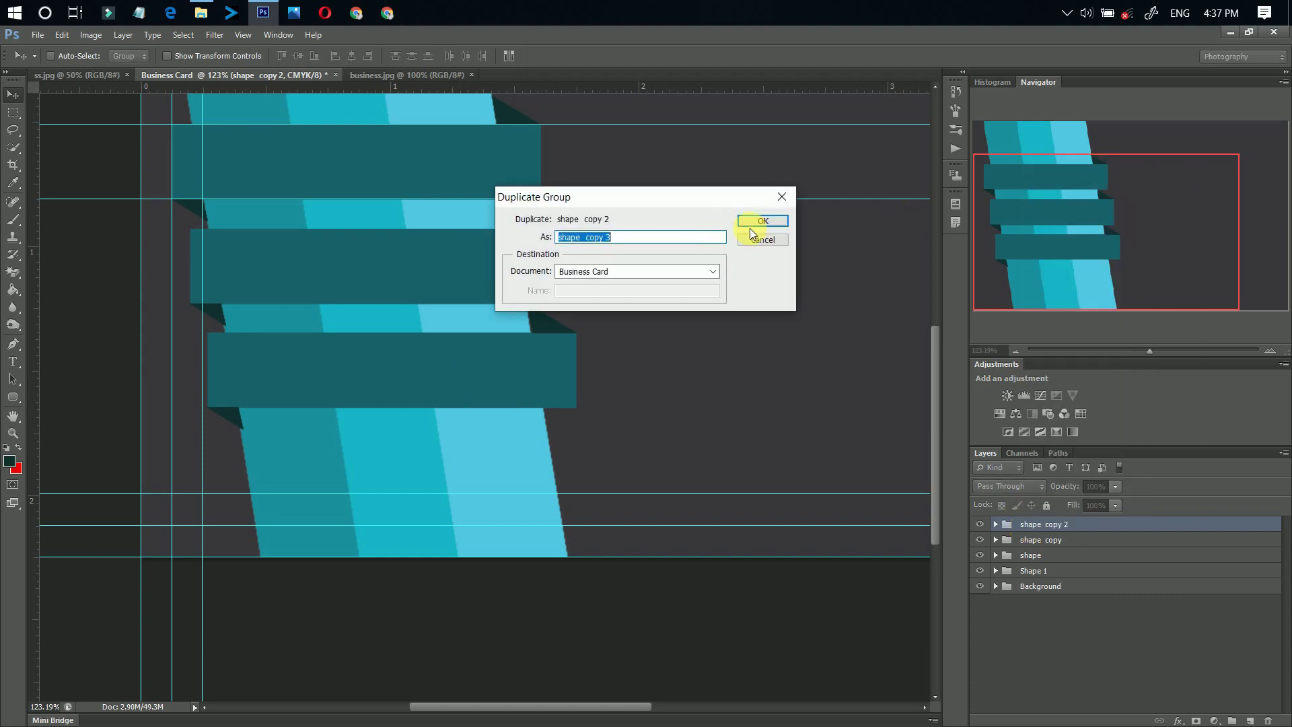
left_click(770, 220)
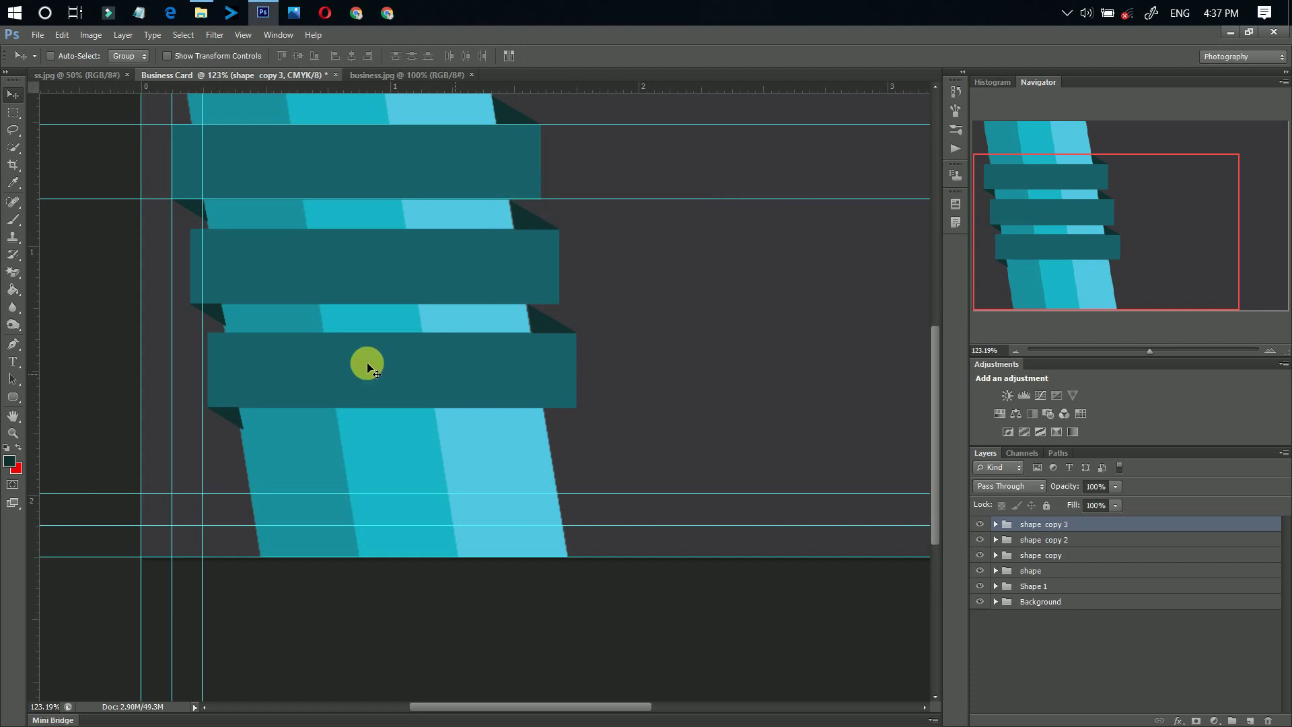
mouse_move(319, 366)
left_mouse_down()
mouse_move(320, 463)
mouse_move(325, 450)
left_mouse_up()
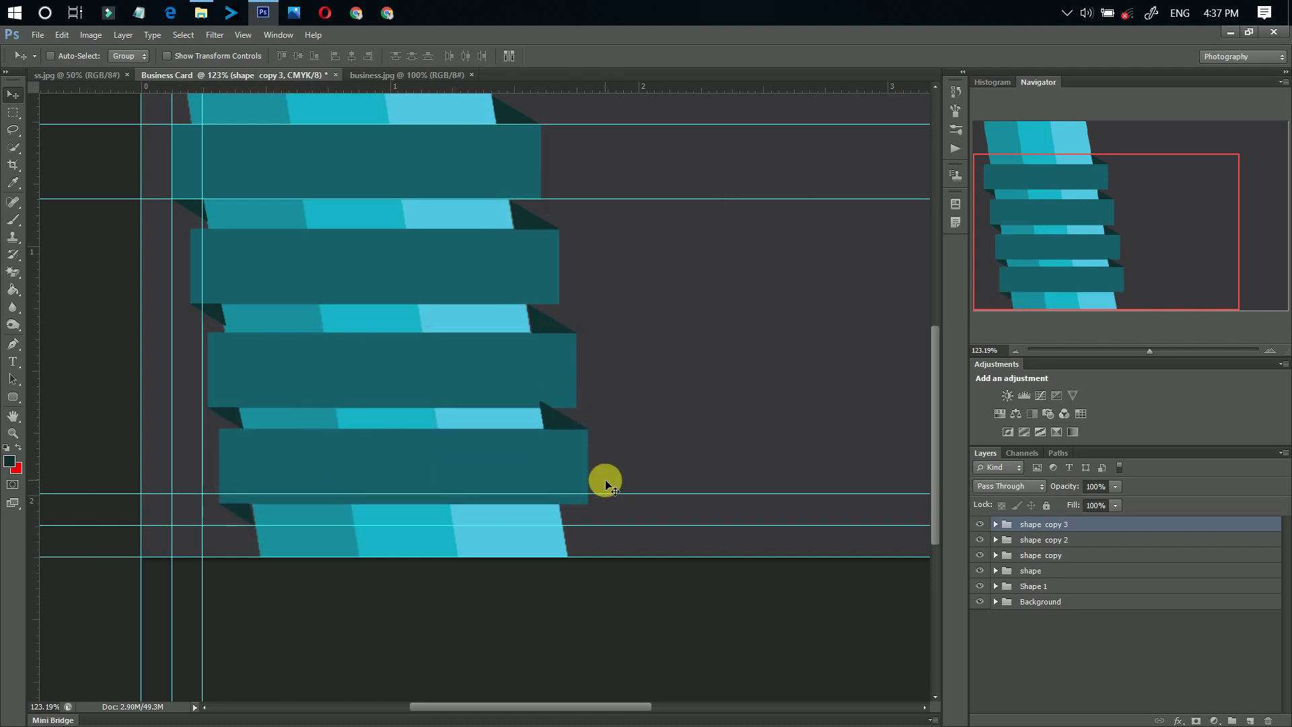
left_click_drag(524, 474, 530, 482)
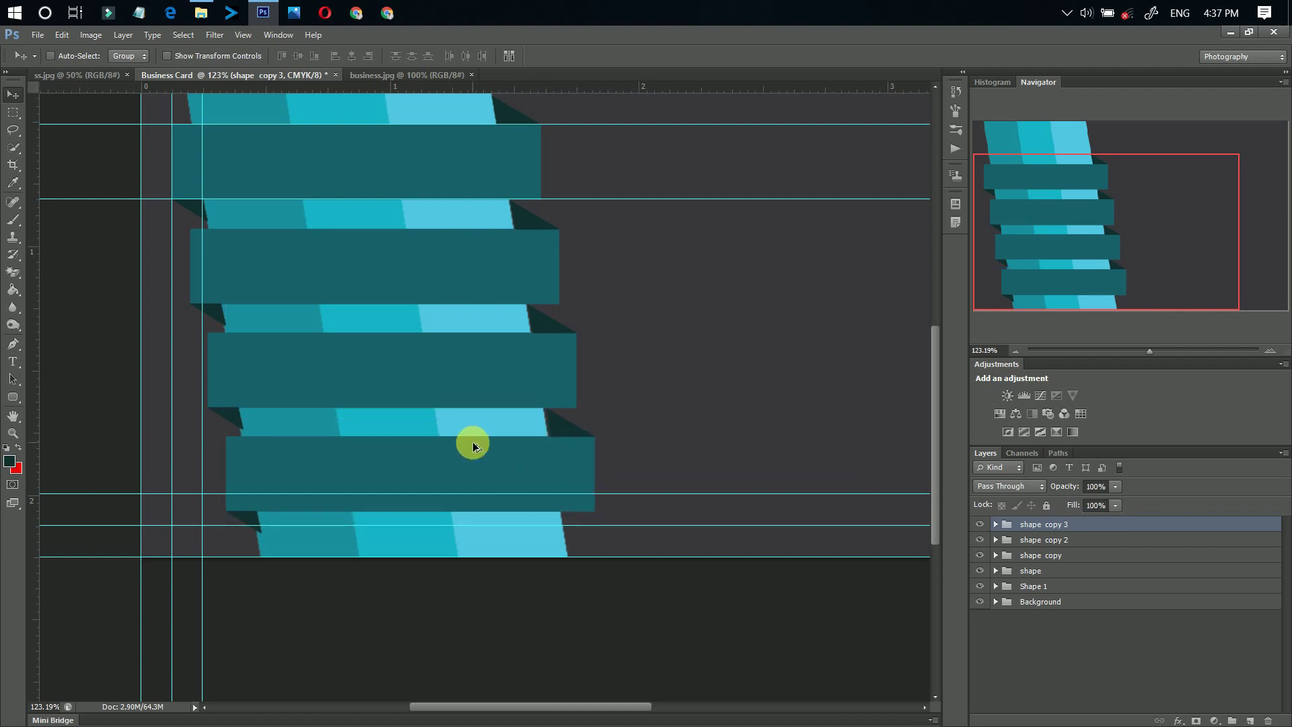
scroll(473, 444, "up", 2)
scroll(490, 469, "right", 2)
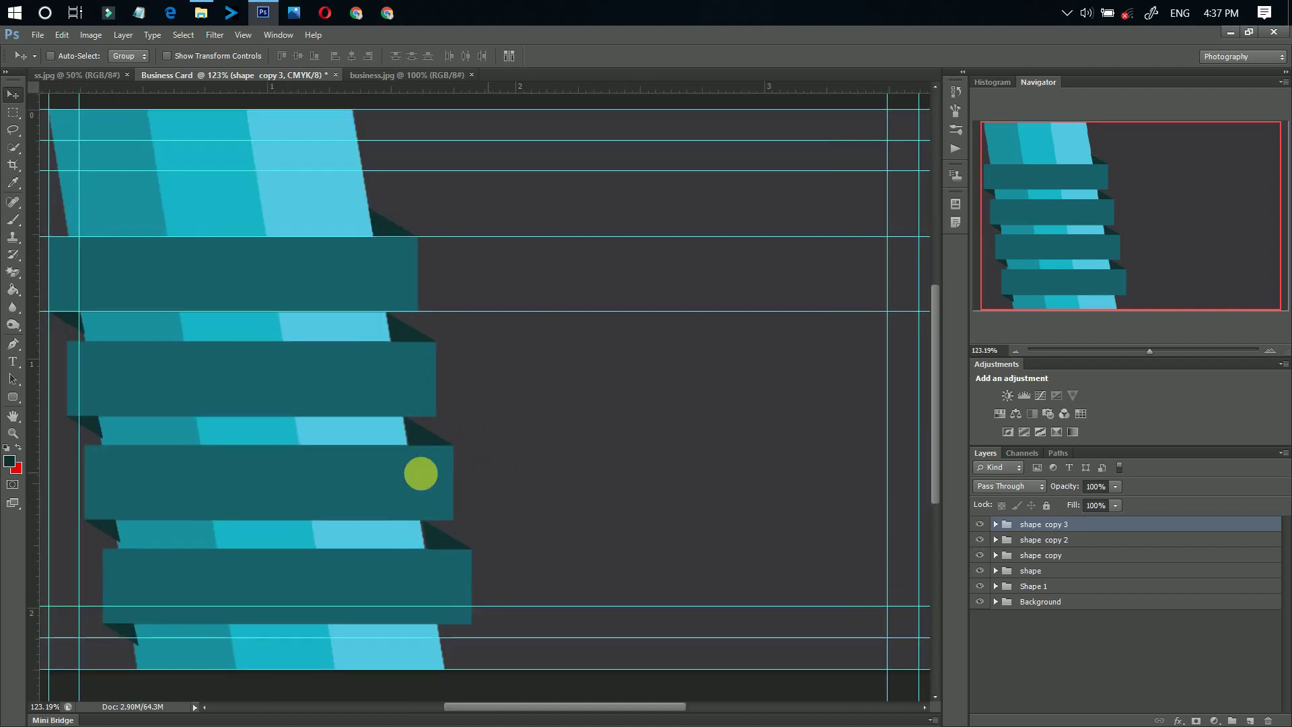
scroll(341, 461, "left", 2)
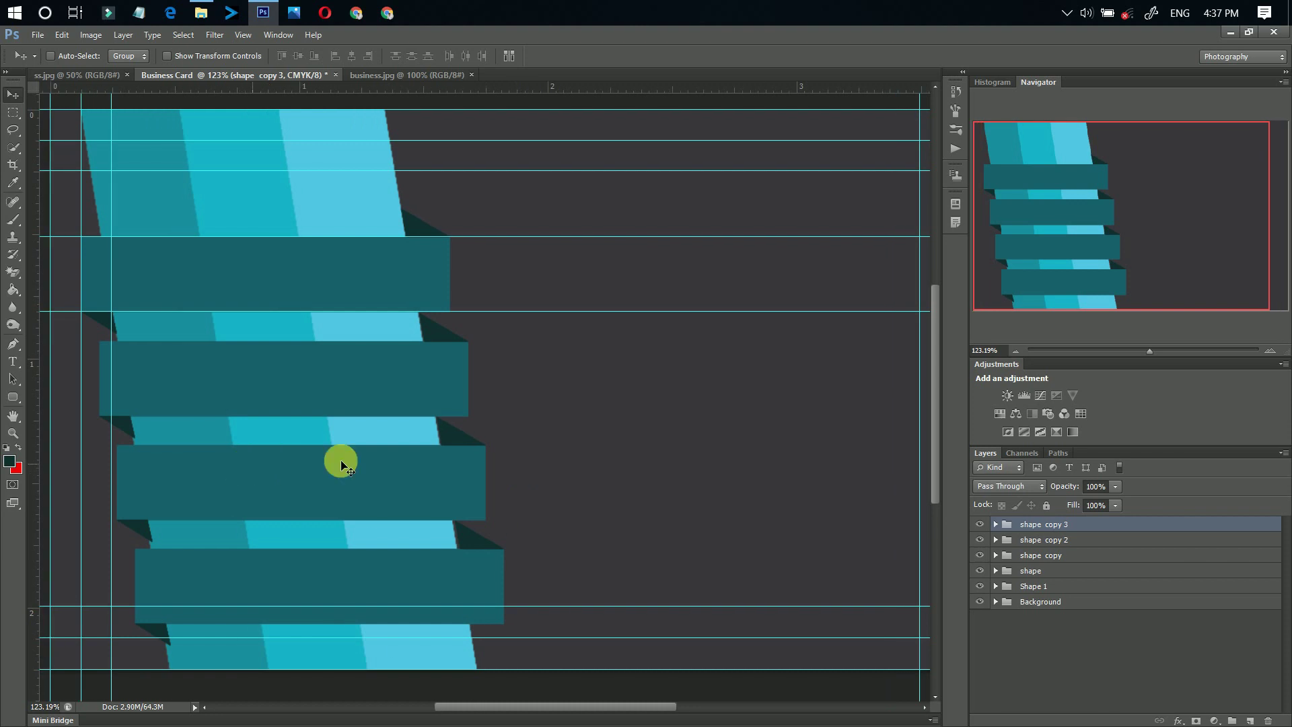
In 'shape copy 2', show Layers 5 and 4 and stretch the corner shadow to the band's edges
left_click(1007, 543)
left_click(995, 540)
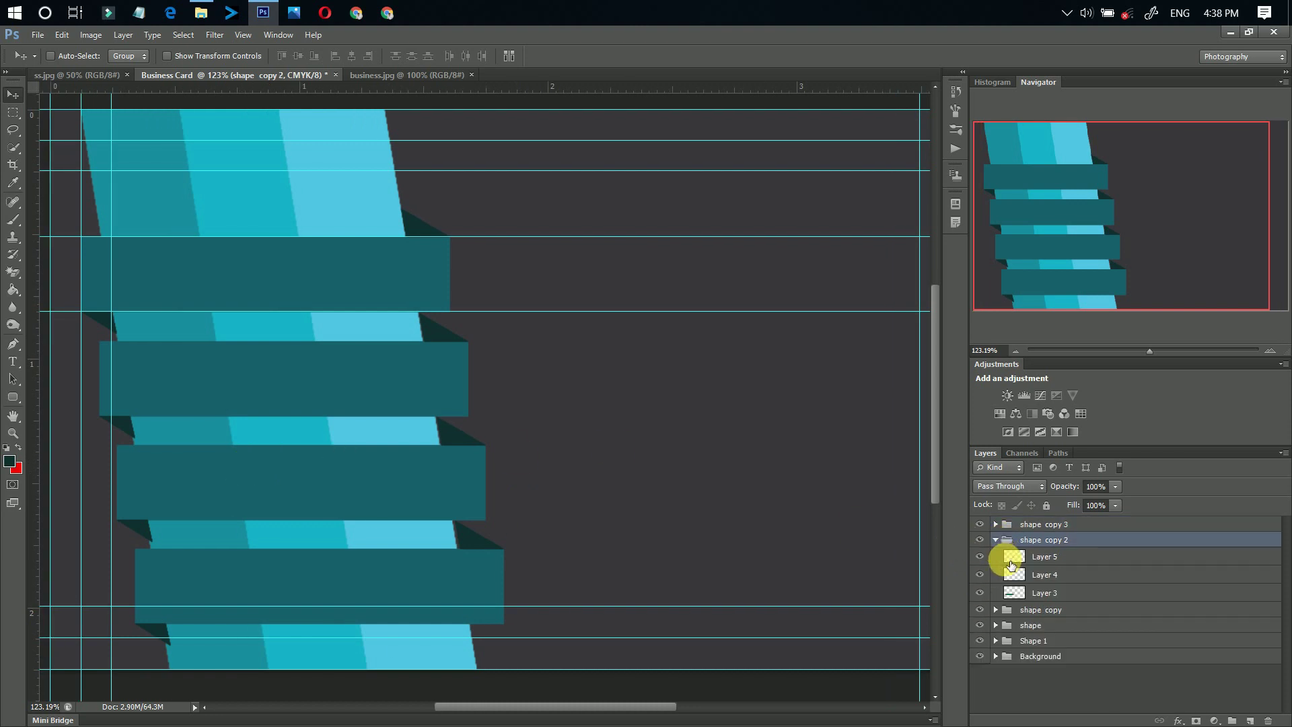
left_click(1011, 564)
left_click(982, 557)
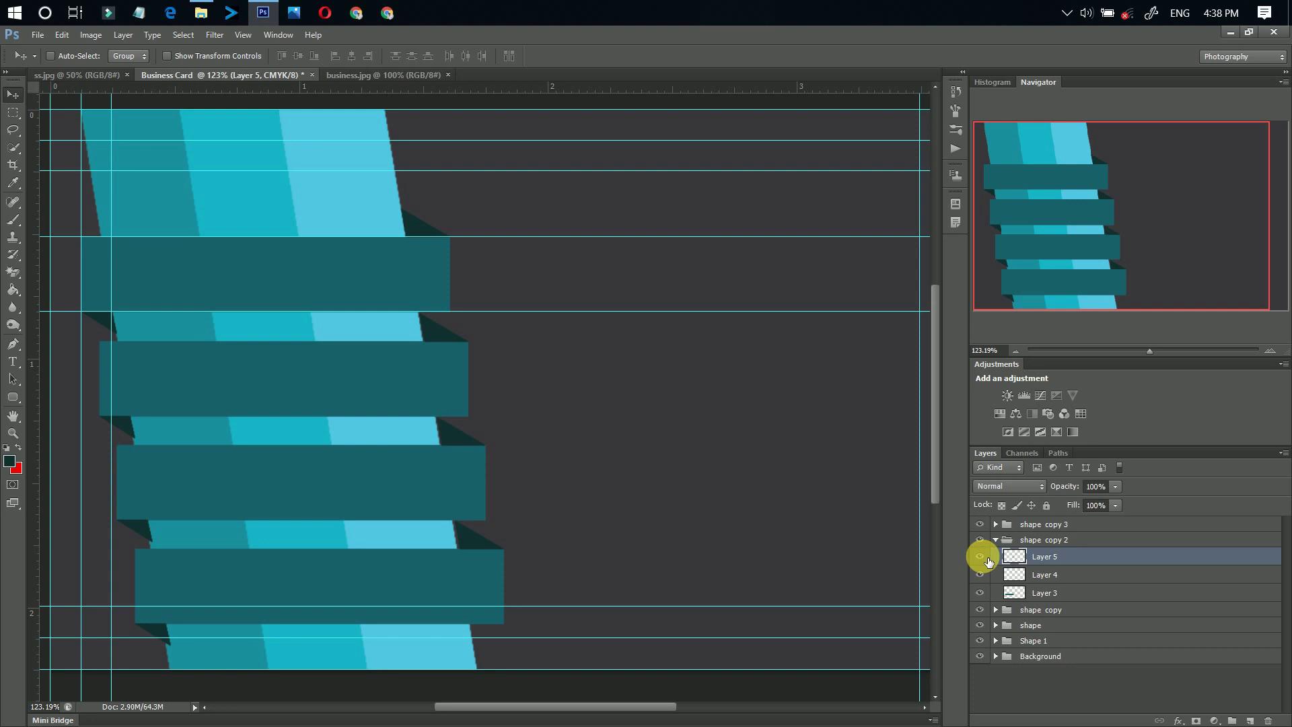
left_click(980, 576)
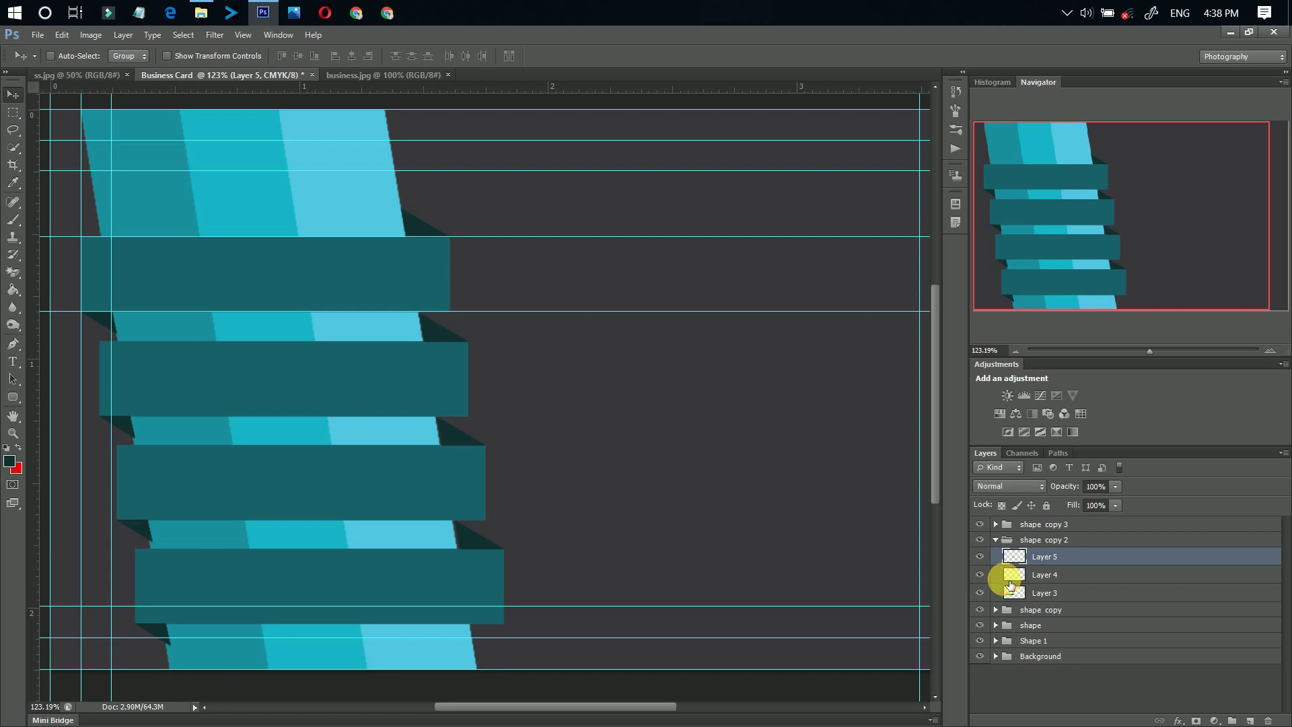
scroll(148, 511, "up", 1)
scroll(73, 548, "up", 2)
scroll(193, 540, "up", 5)
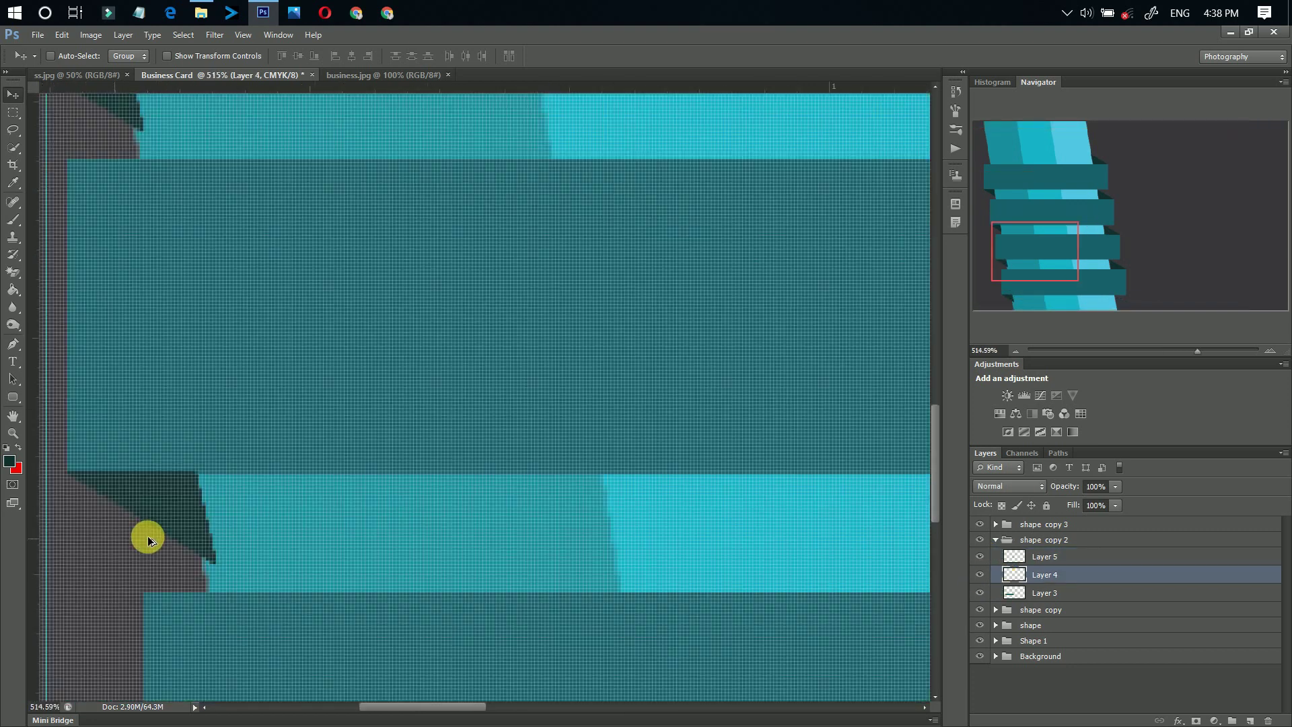
key("ctrl+t")
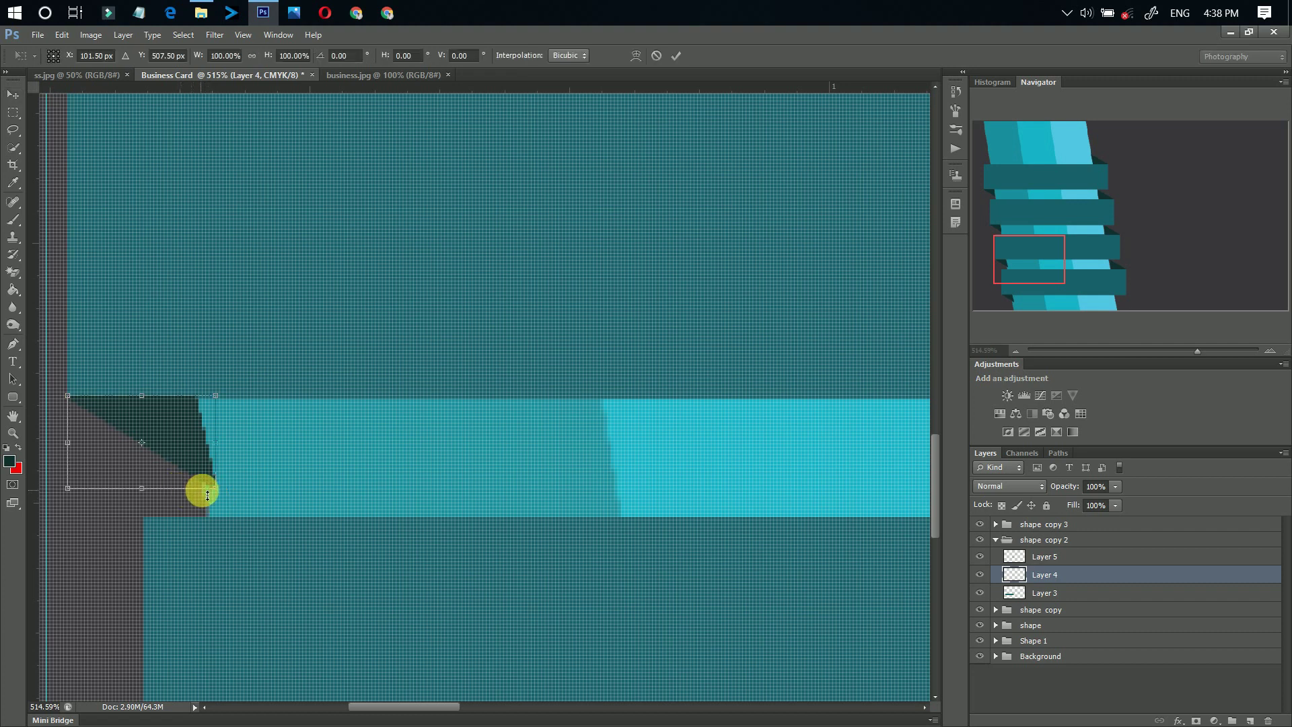
left_click_drag(213, 491, 207, 515)
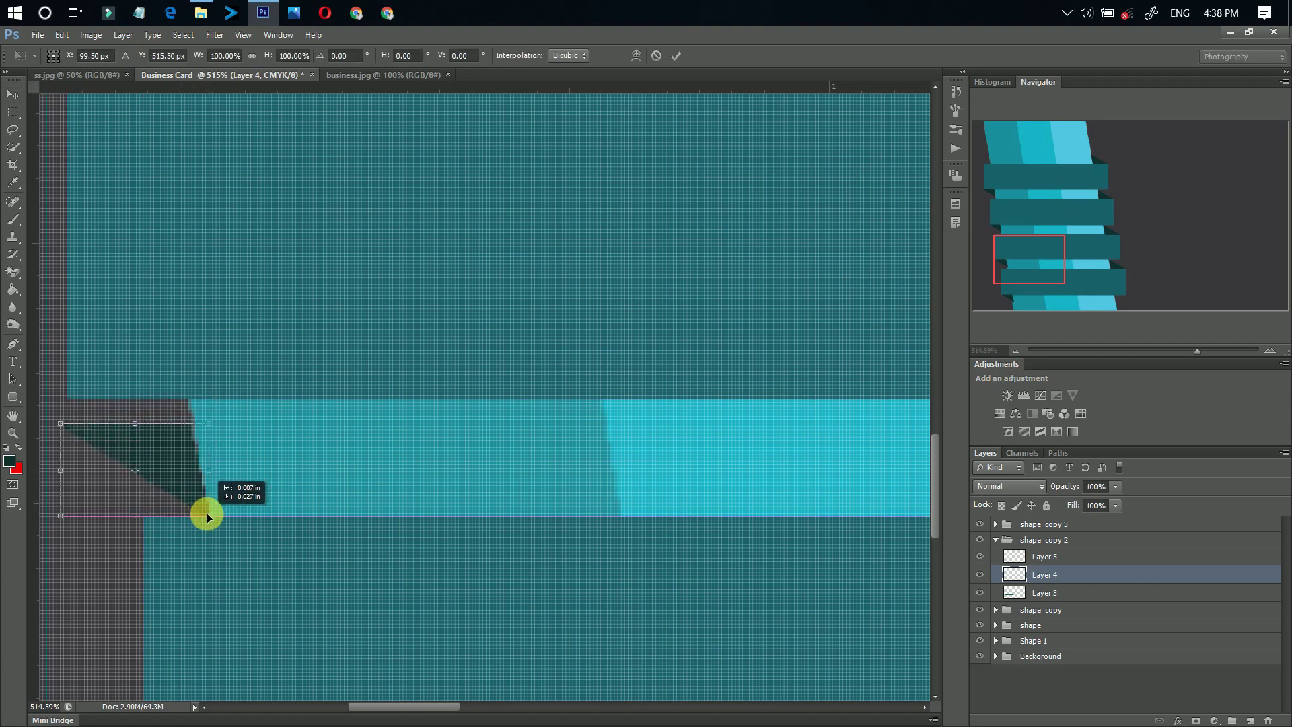
left_click_drag(143, 424, 138, 398)
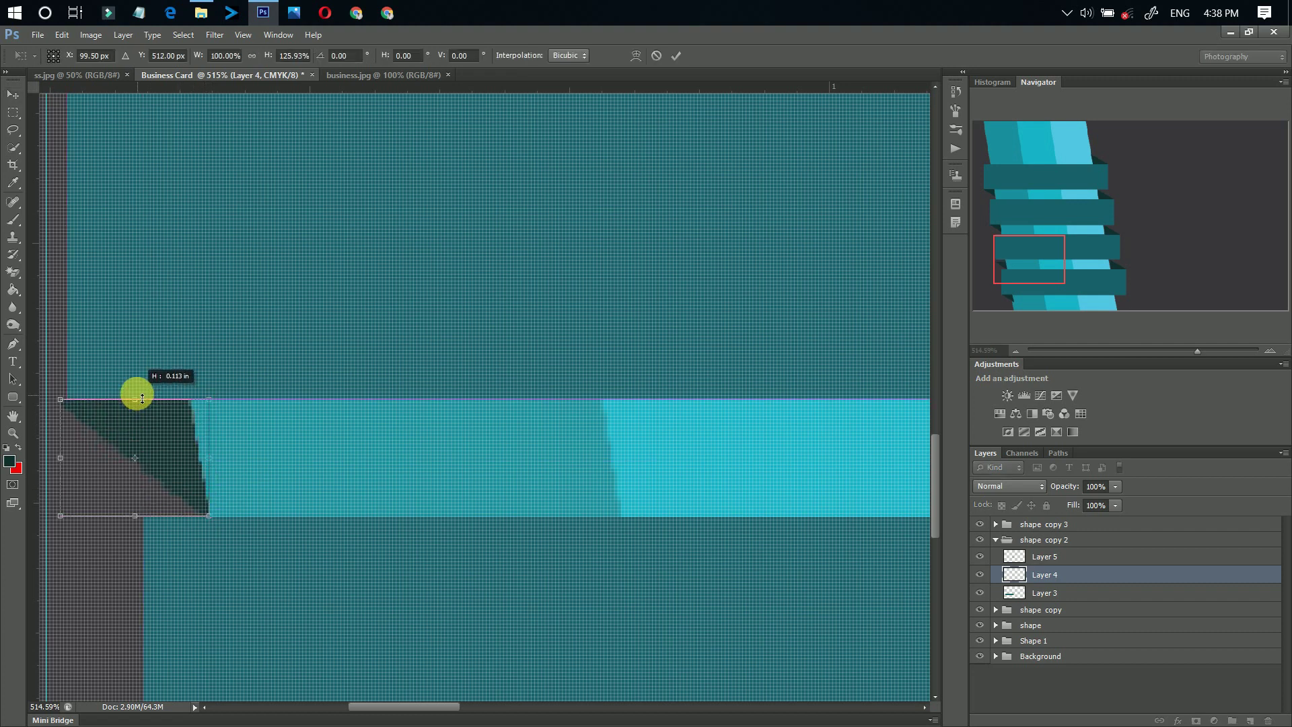
key("Return")
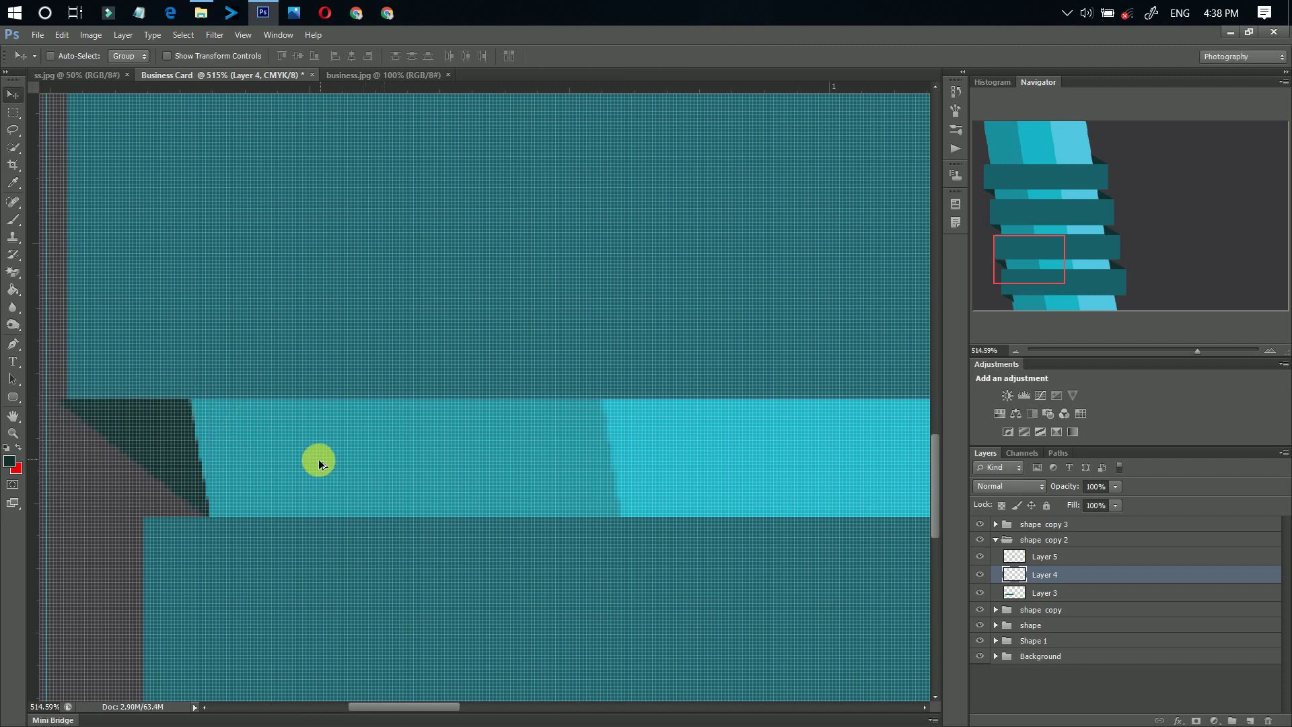
Stretch the 'shape copy' band's top-left corner shadow down to its band edge
scroll(316, 461, "down", 3)
scroll(208, 449, "down", 2)
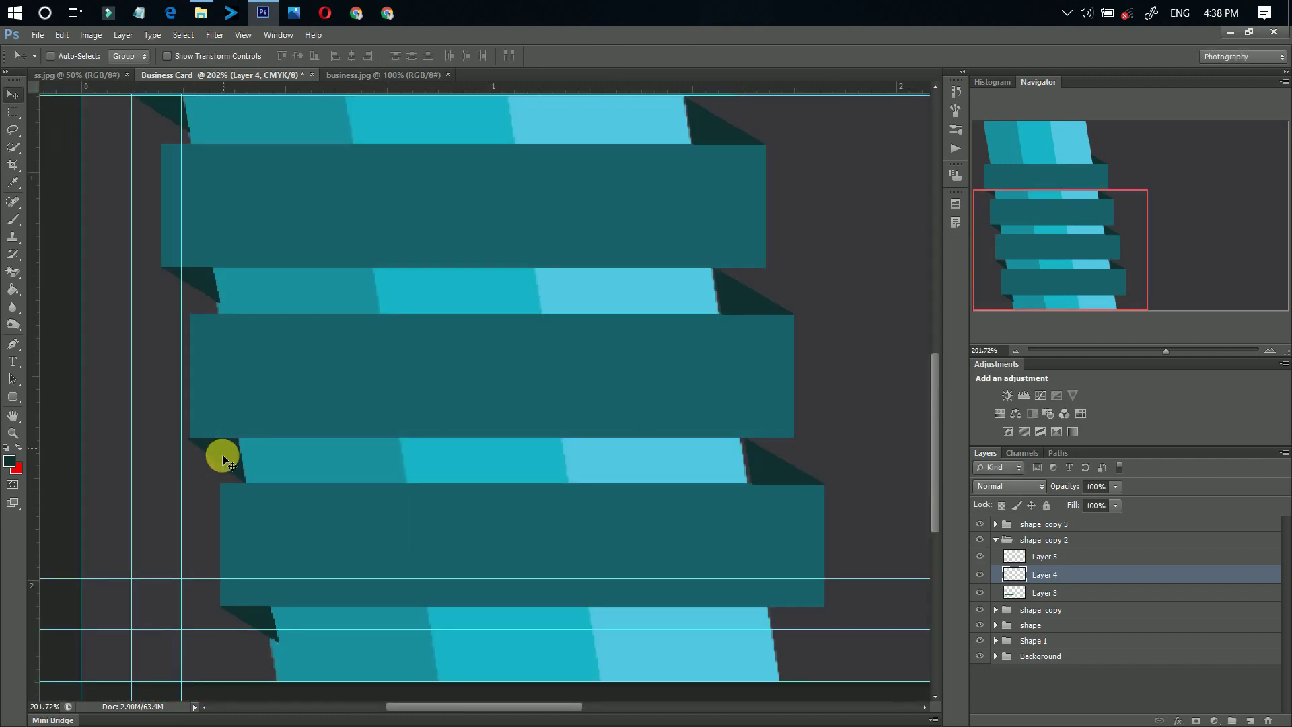
scroll(222, 453, "down", 1)
scroll(222, 496, "down", 2)
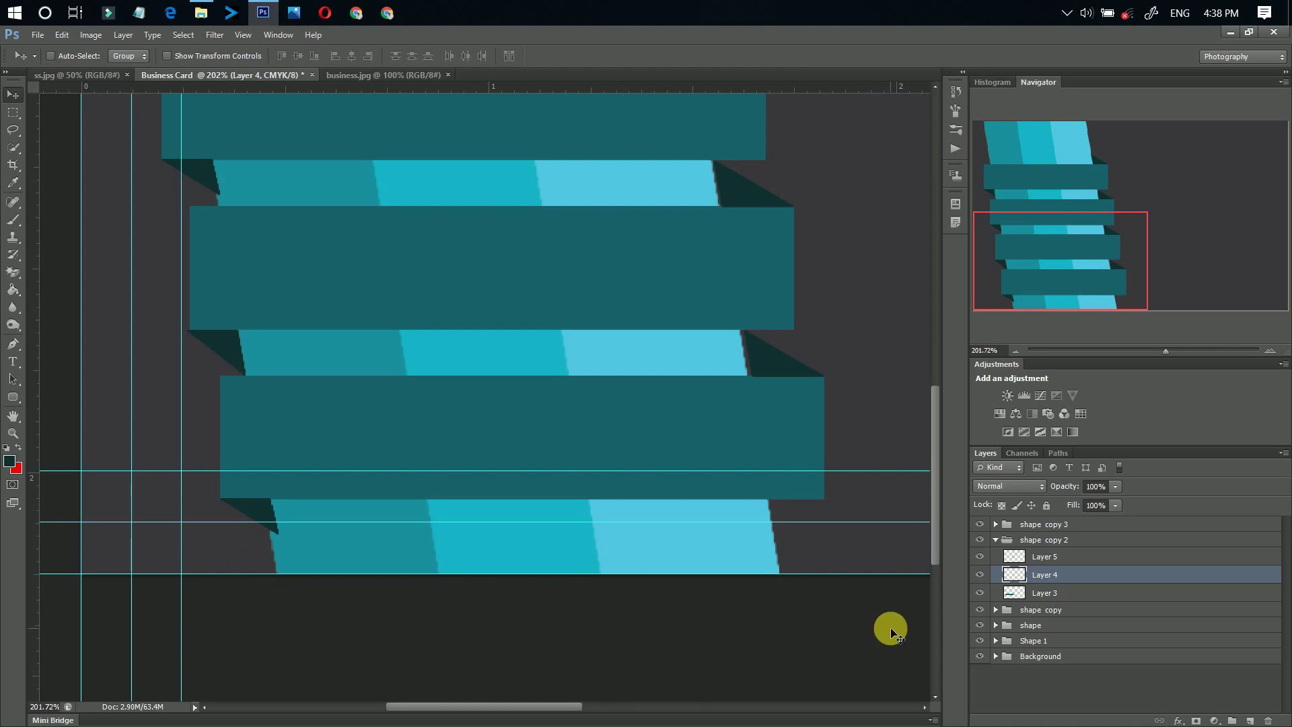
left_click(1027, 589)
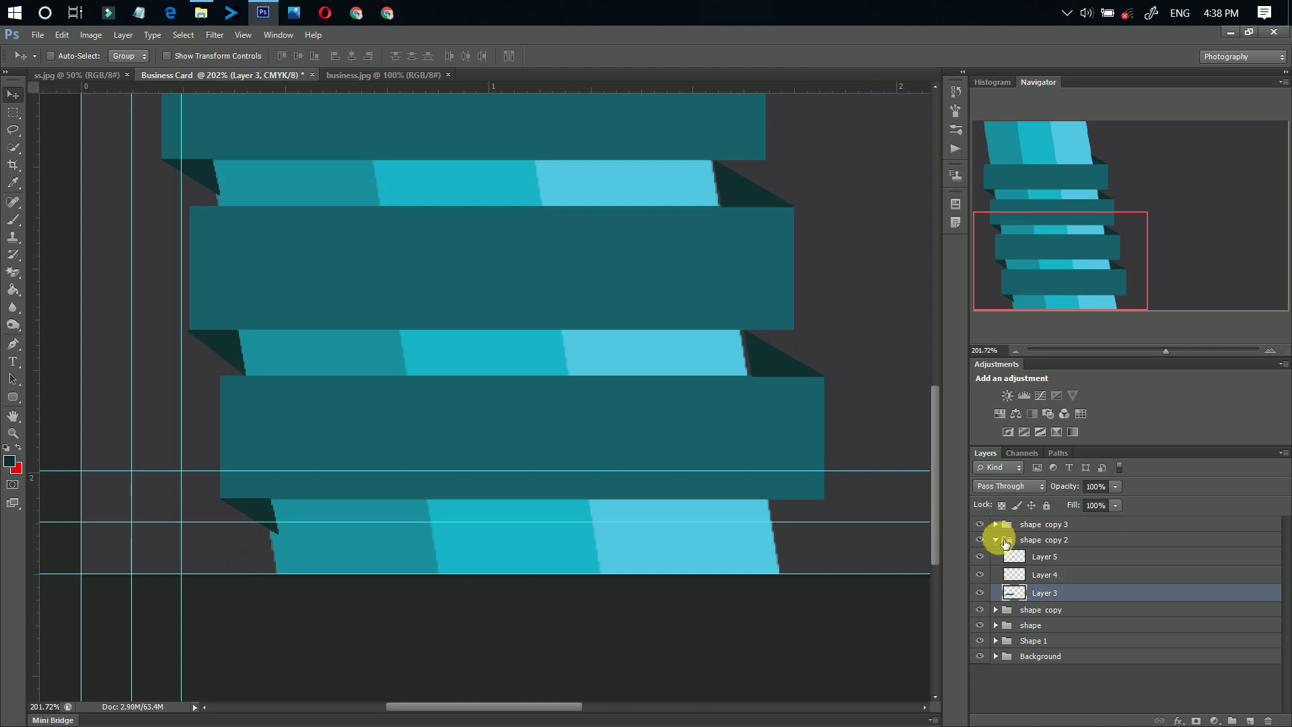
left_click(998, 540)
left_click(990, 556)
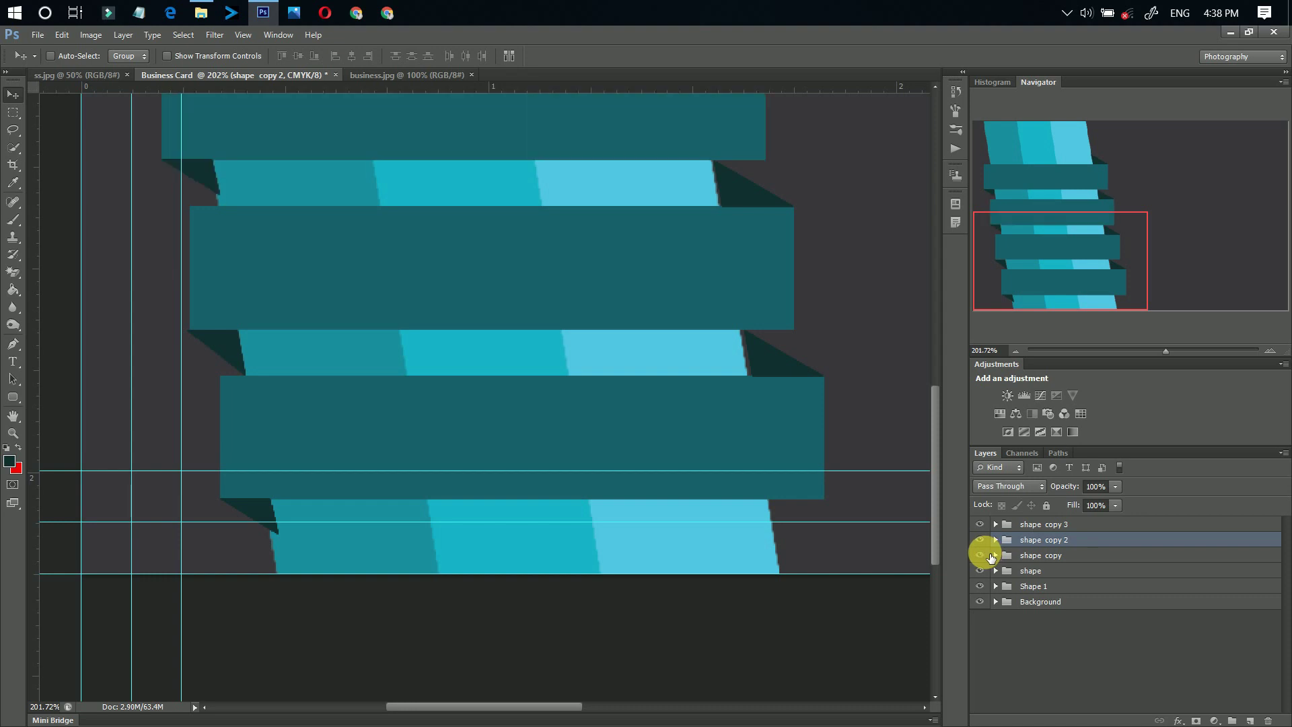
left_click(997, 555)
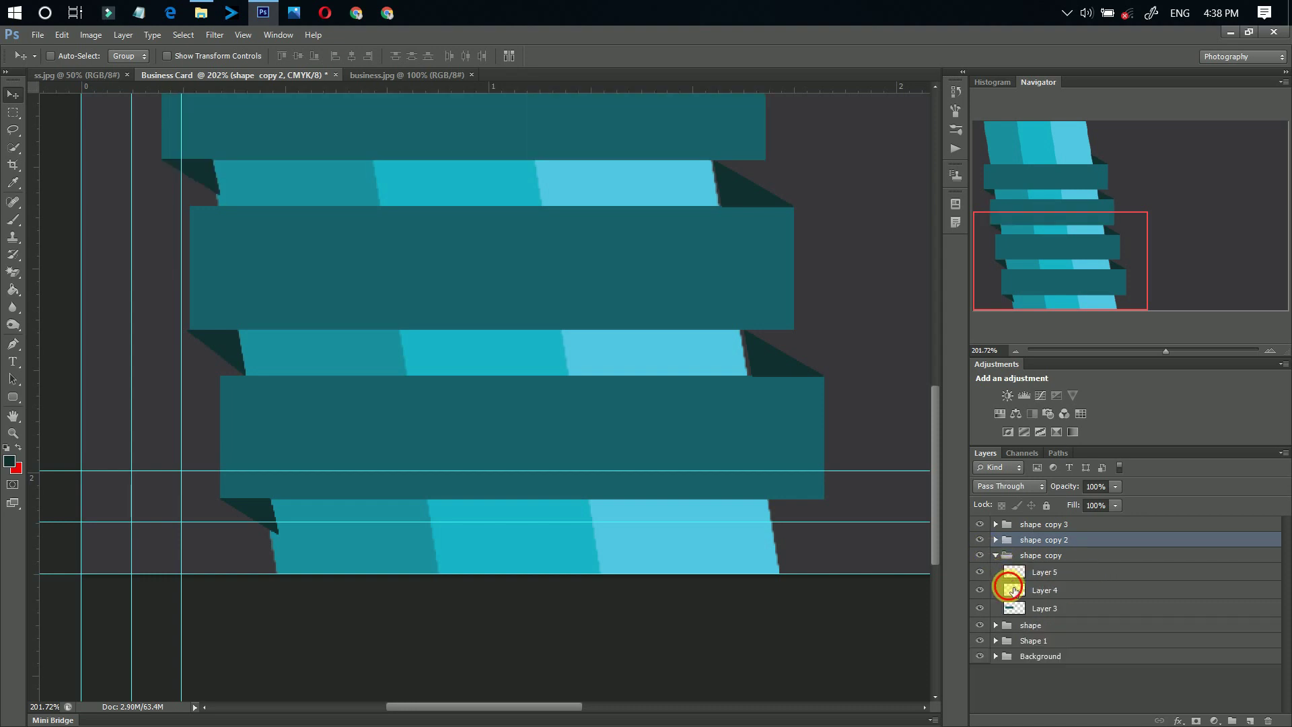
left_click(1009, 590)
left_click(980, 590)
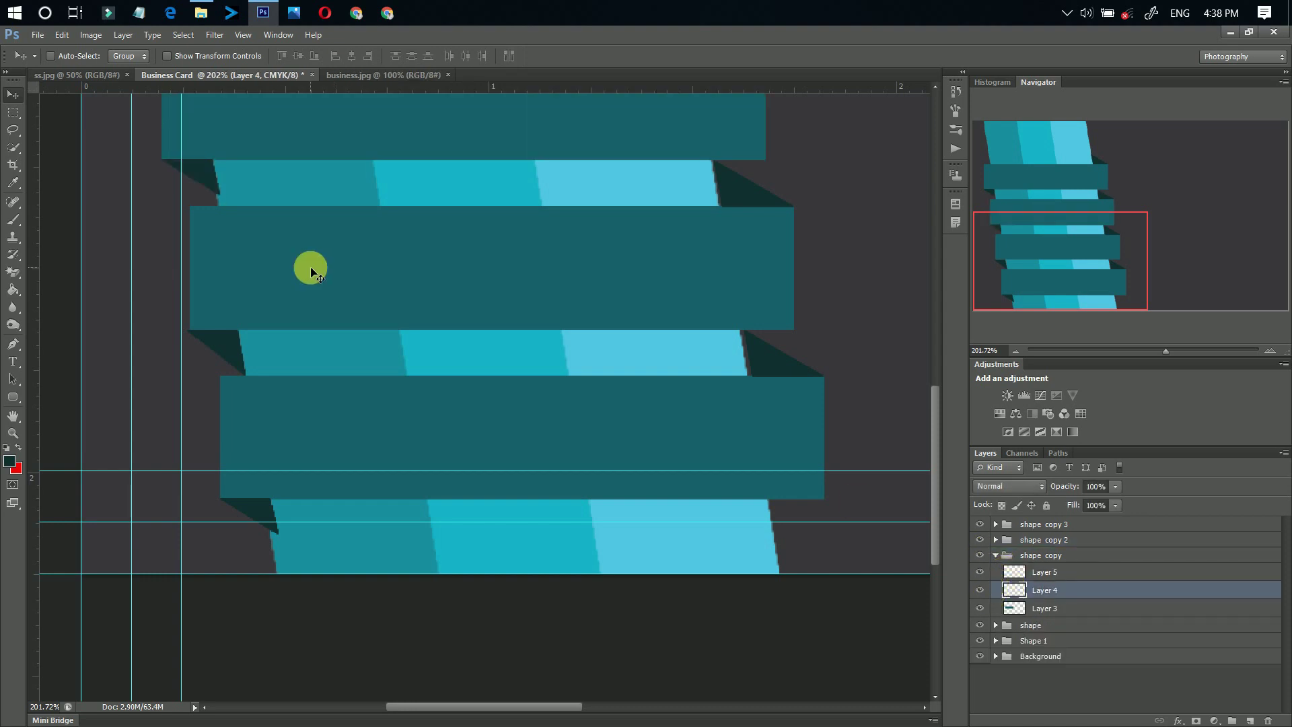
key("ctrl+t")
scroll(195, 188, "up", 2)
scroll(209, 195, "up", 2)
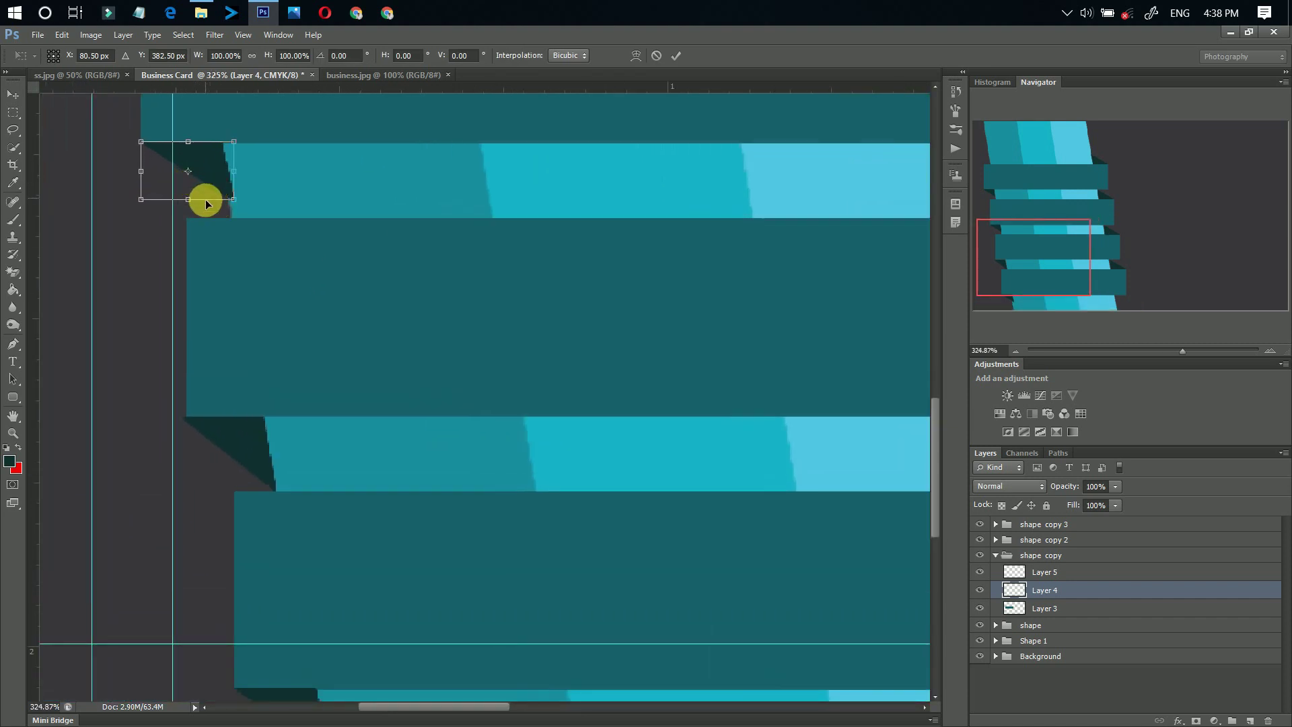
left_click_drag(234, 200, 231, 216)
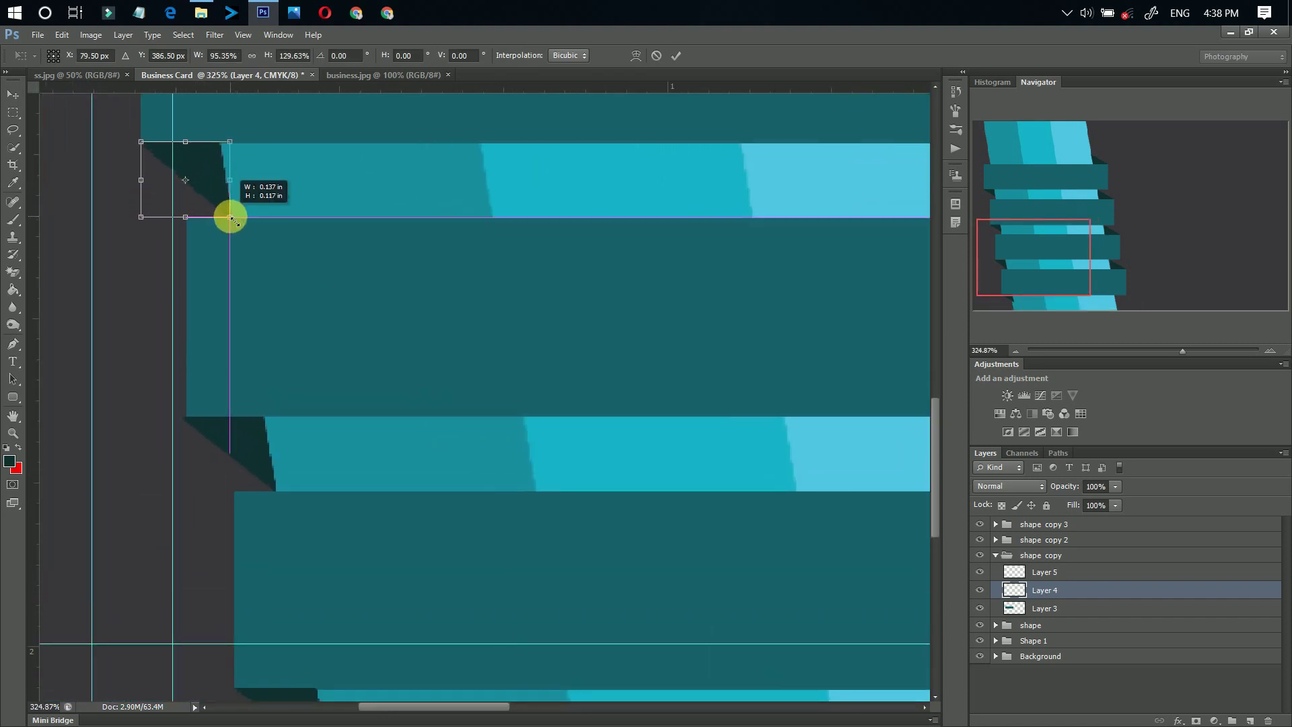
key("Return")
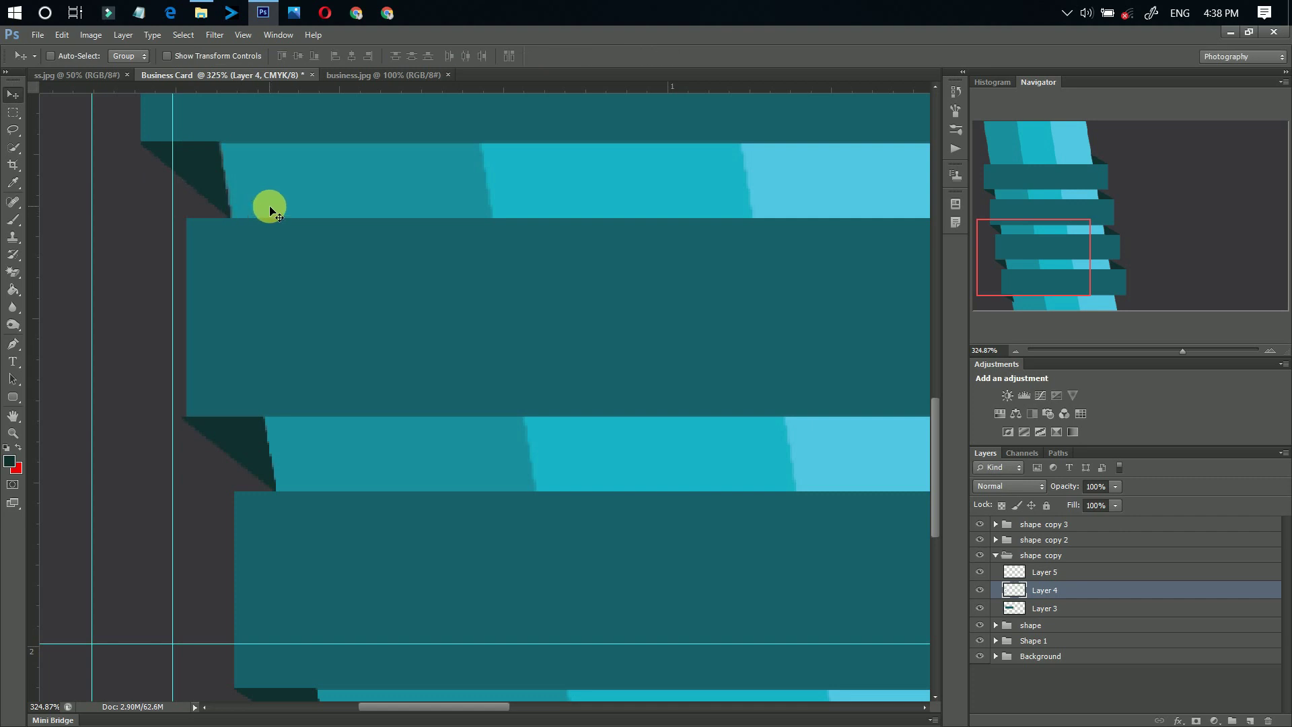
Enlarge the 'shape' group's corner shadow to fill the top band's corner
scroll(224, 355, "down", 3)
scroll(269, 423, "down", 1)
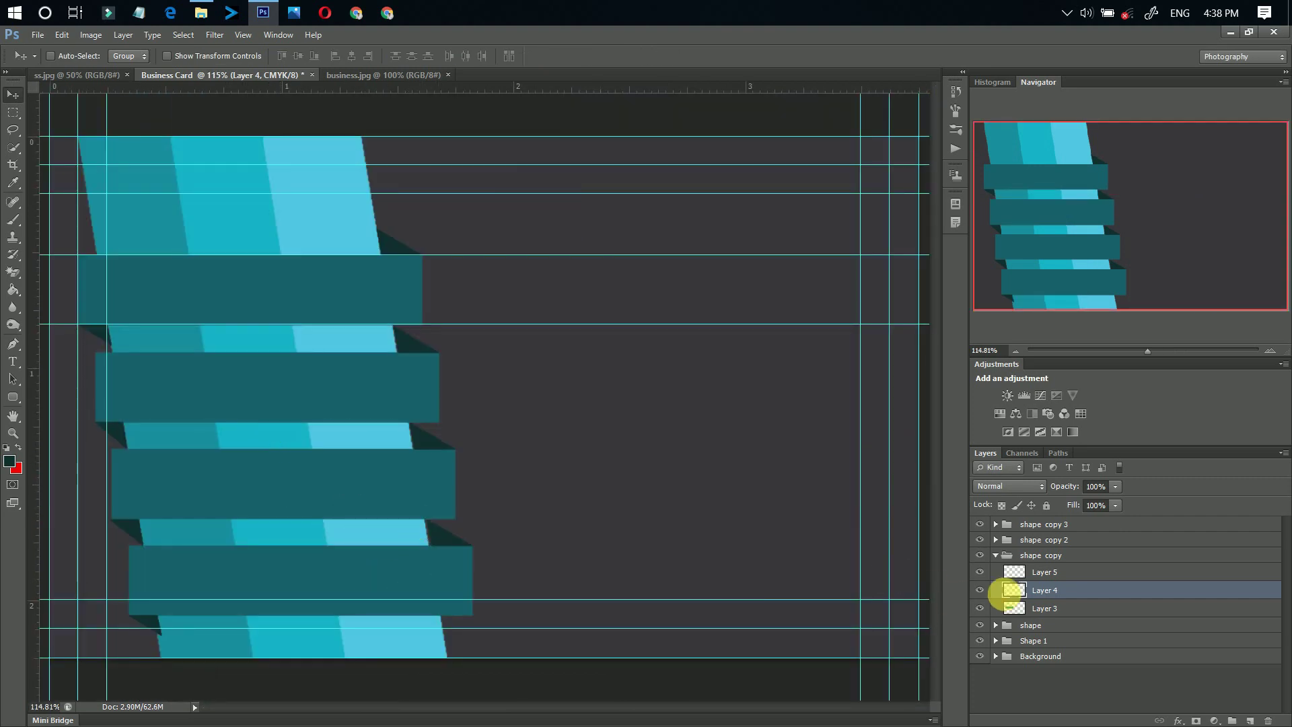
left_click(1007, 557)
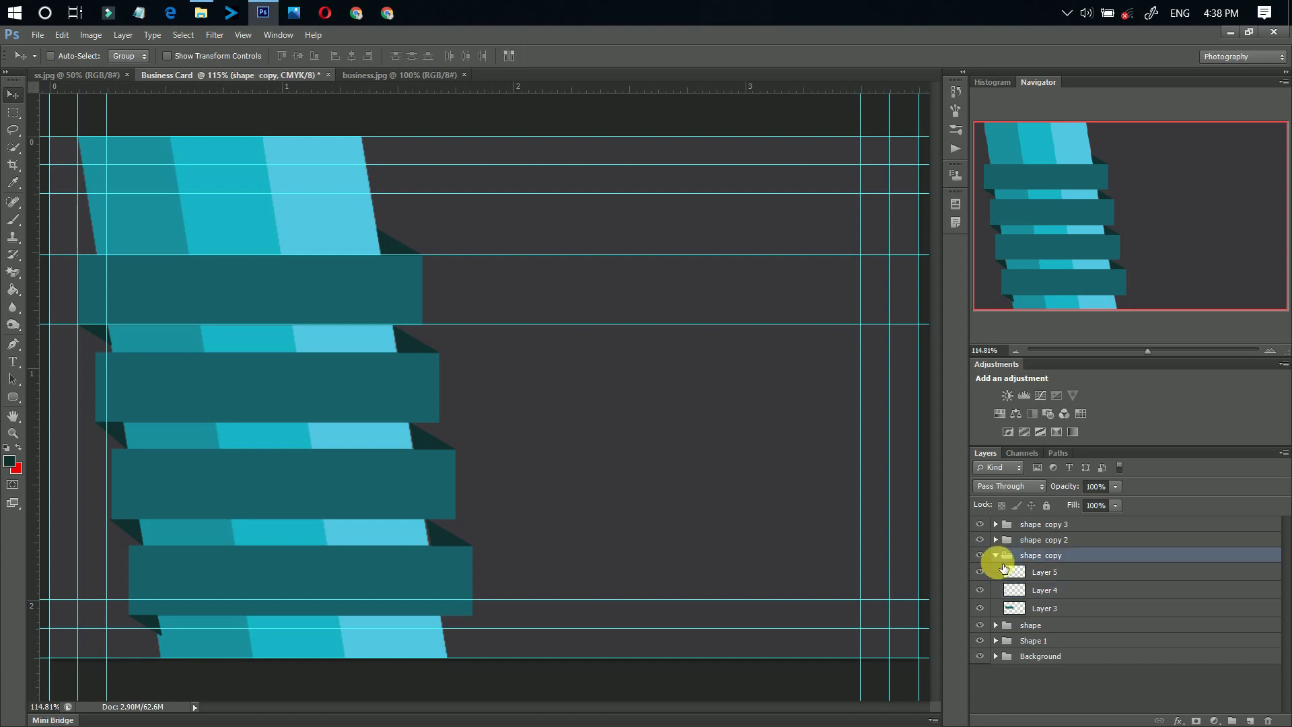
left_click(995, 555)
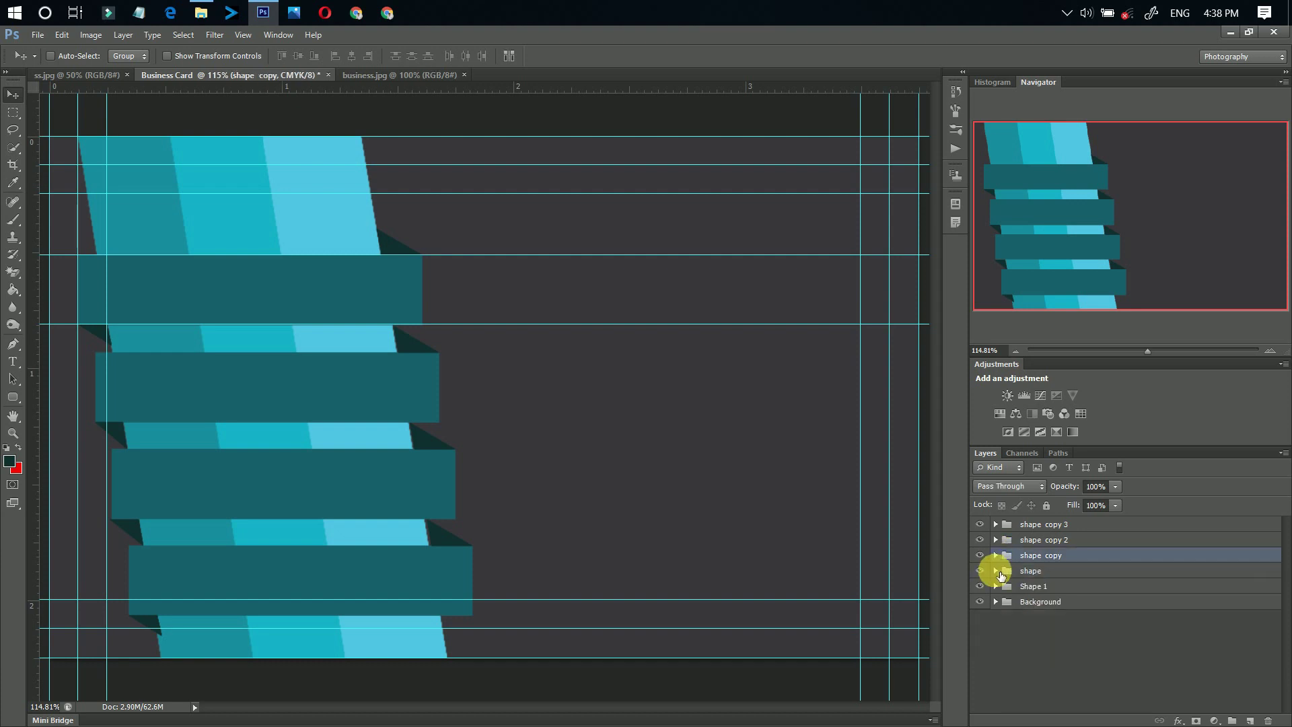
left_click(996, 571)
left_click(987, 607)
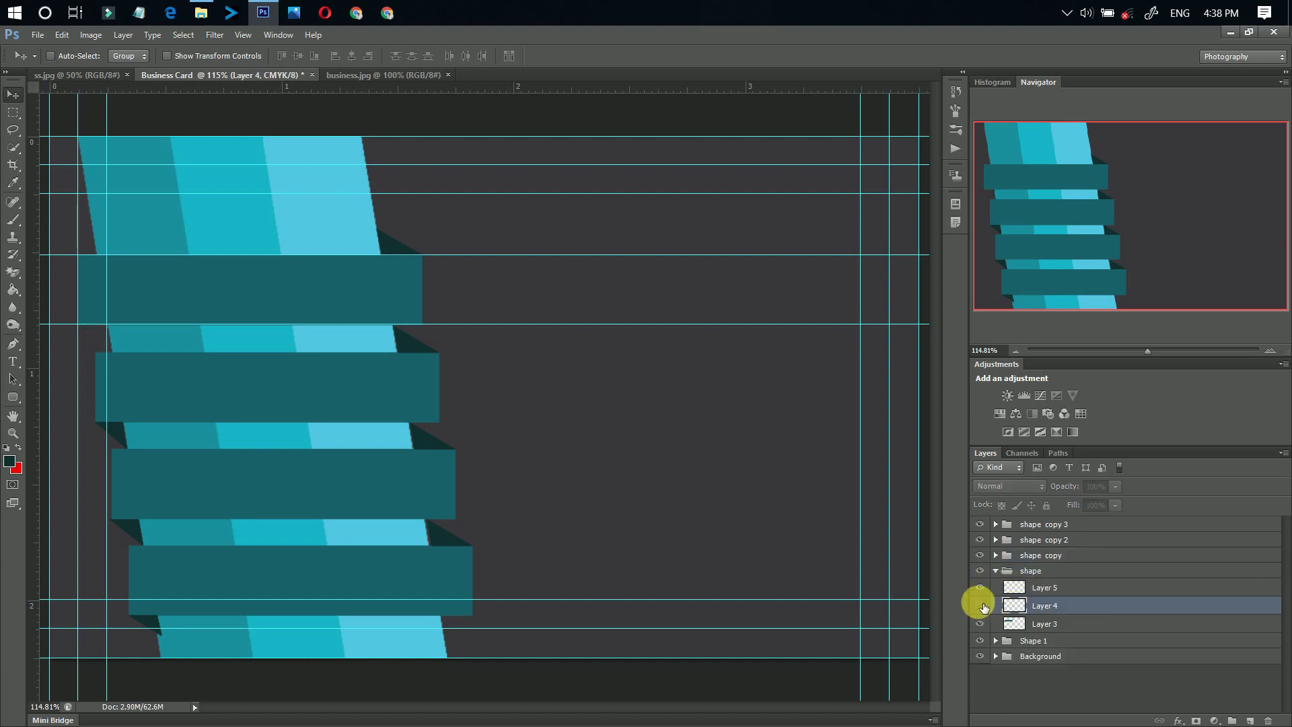
scroll(108, 333, "up", 2)
scroll(112, 340, "up", 3)
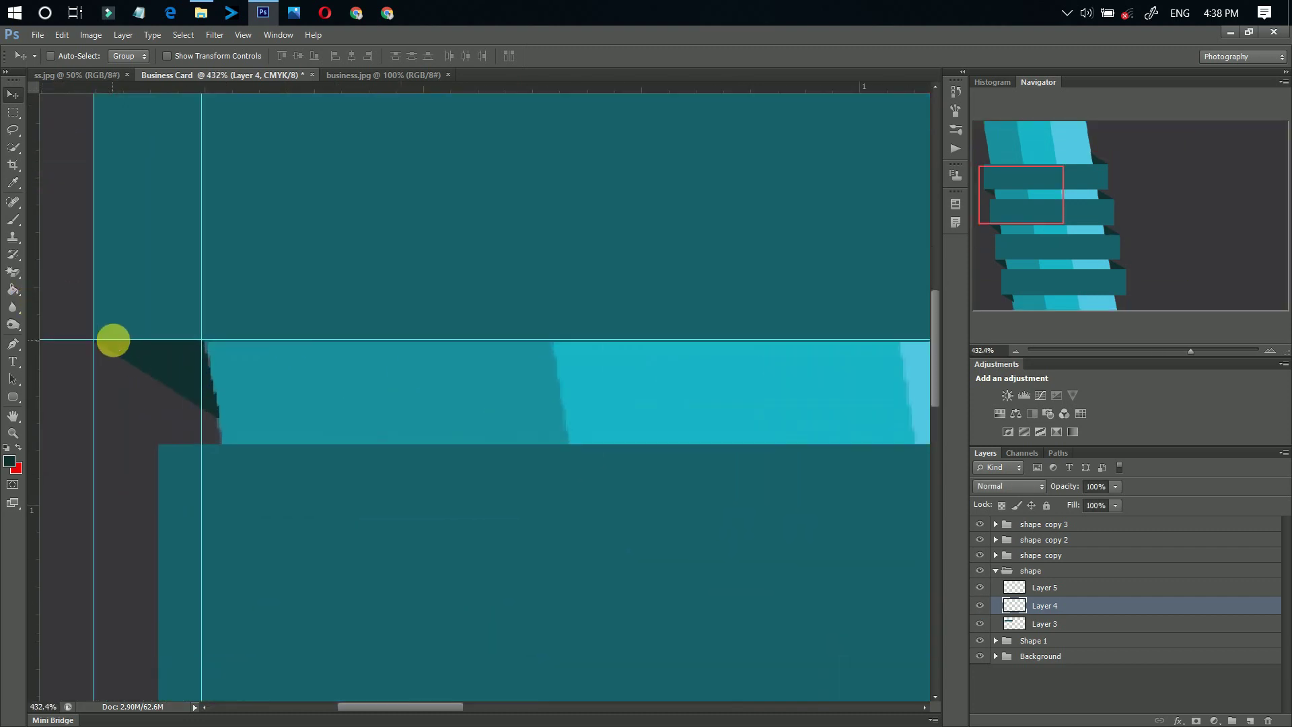
key("ctrl+t")
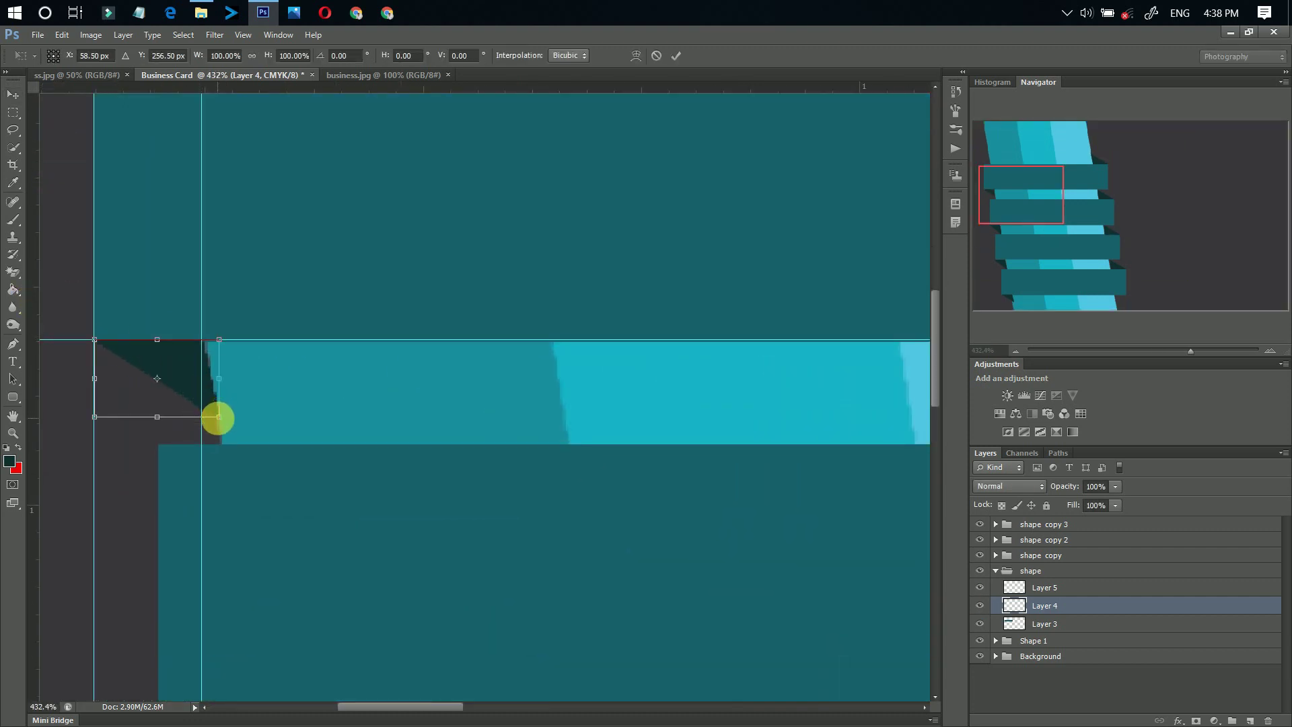
mouse_move(218, 423)
left_mouse_down()
mouse_move(226, 455)
mouse_move(225, 442)
left_mouse_up()
key("Return")
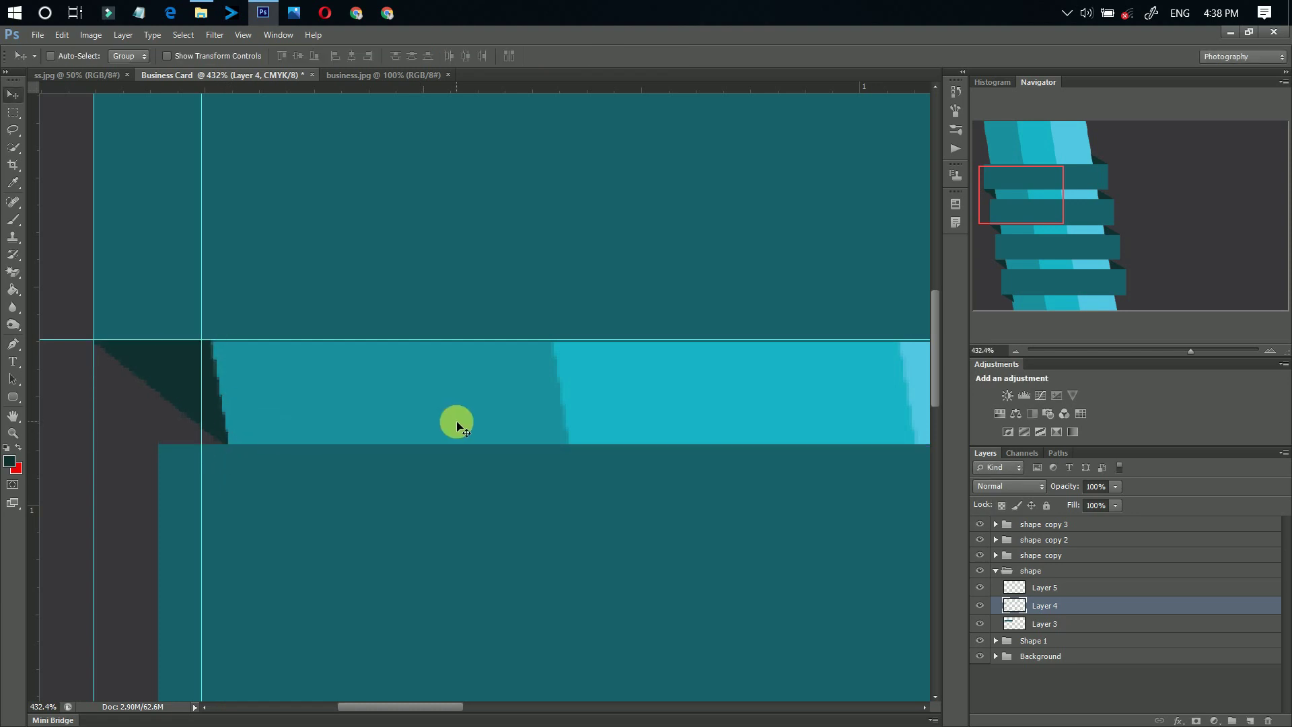
Collapse the 'shape' group and inspect the Shape 1 group and band visibility
scroll(346, 412, "down", 2)
scroll(346, 410, "down", 2)
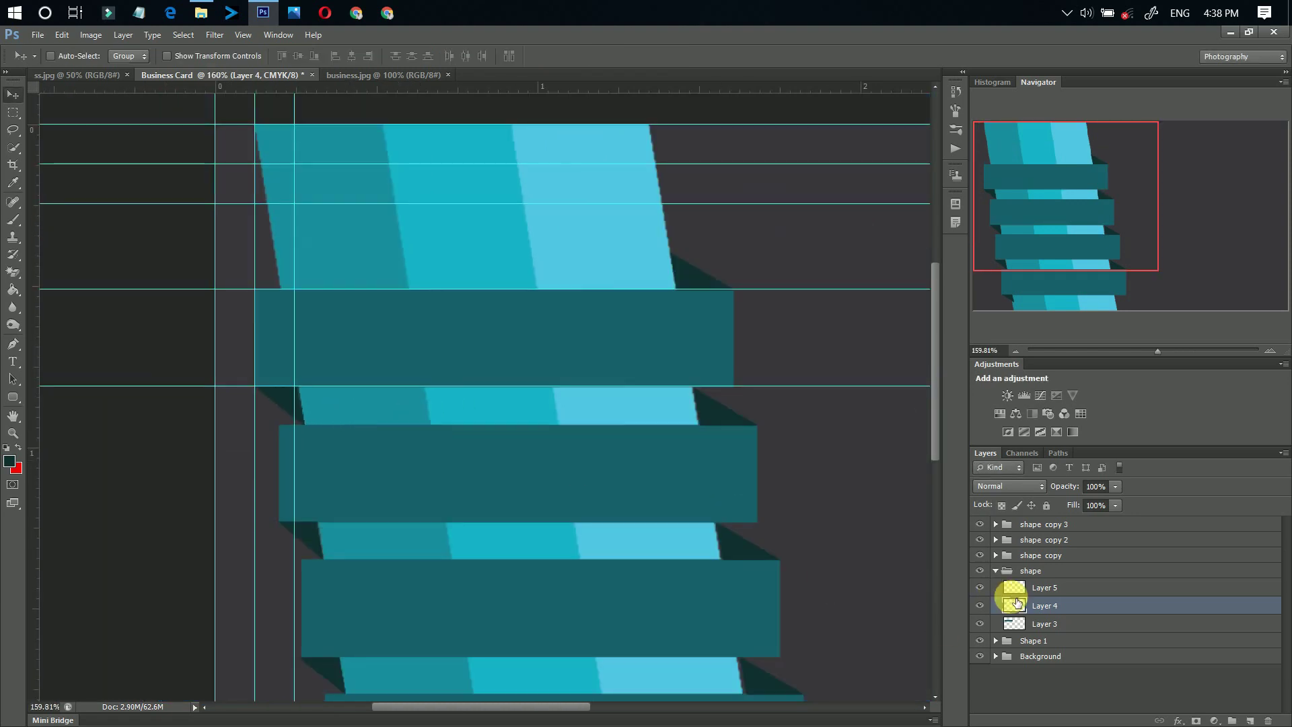
left_click(1003, 574)
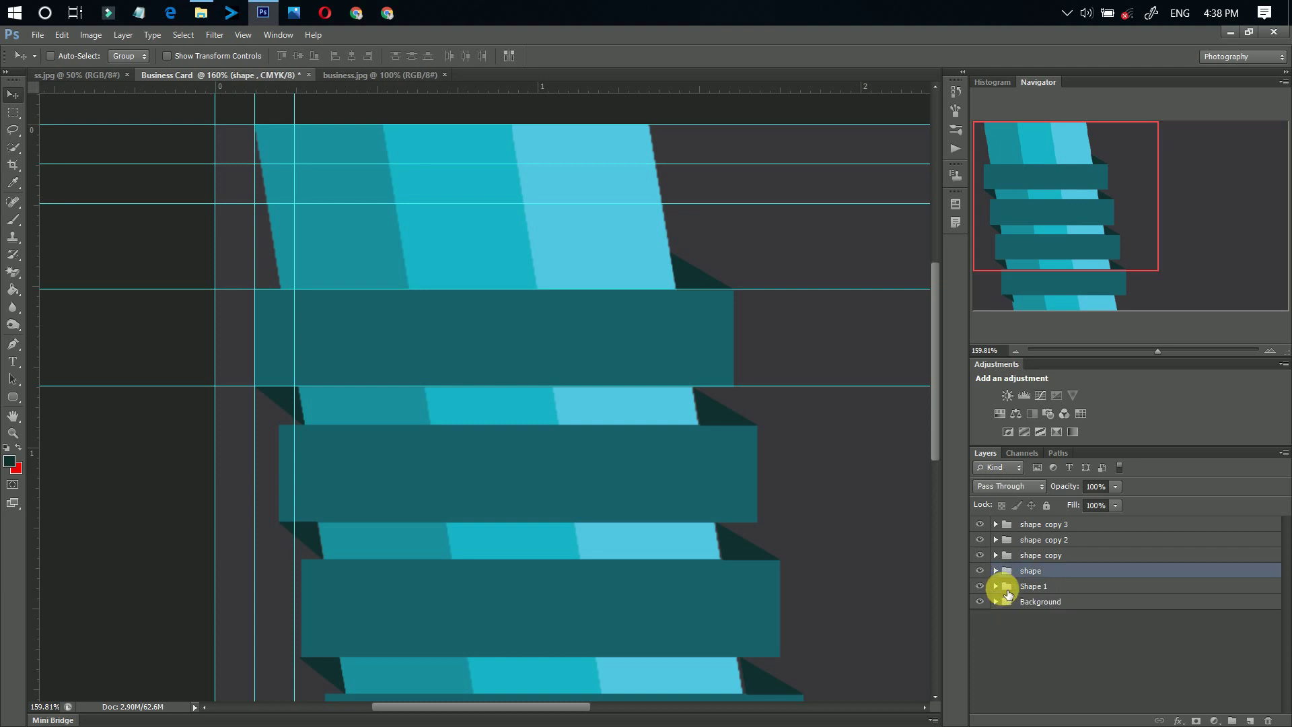
left_click(997, 586)
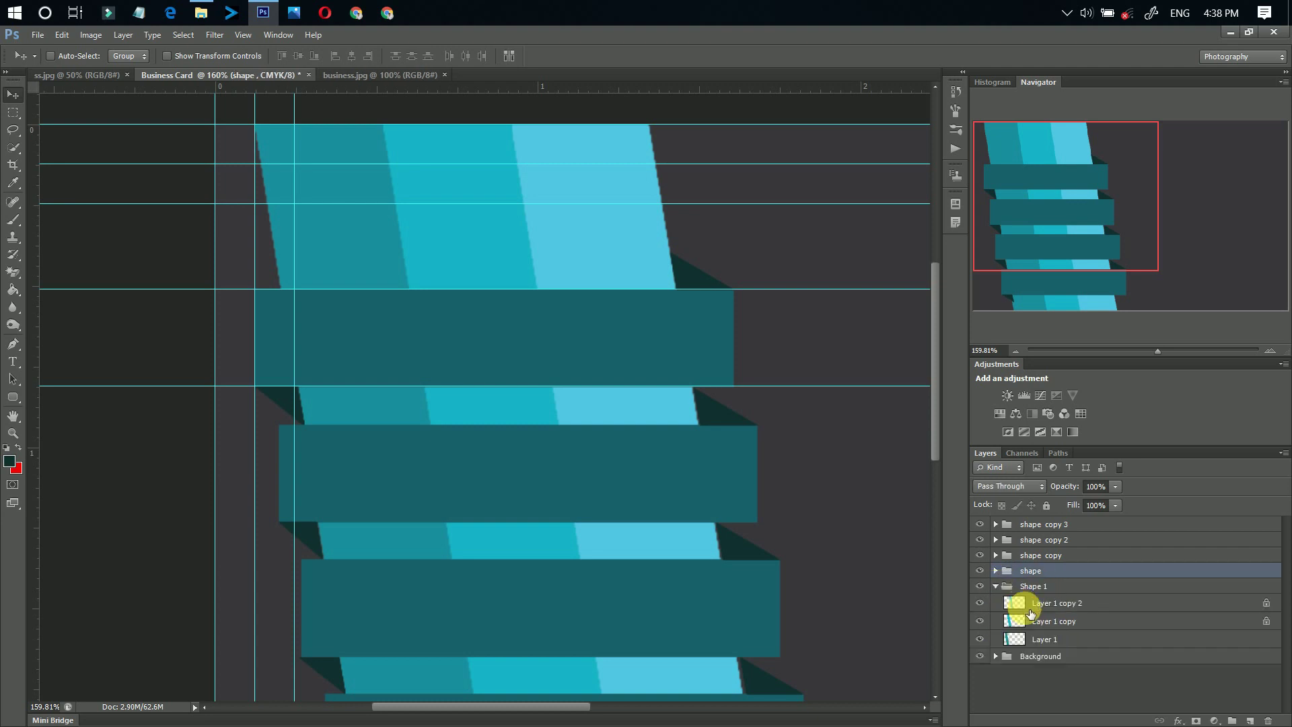
left_click(997, 586)
left_click(987, 572)
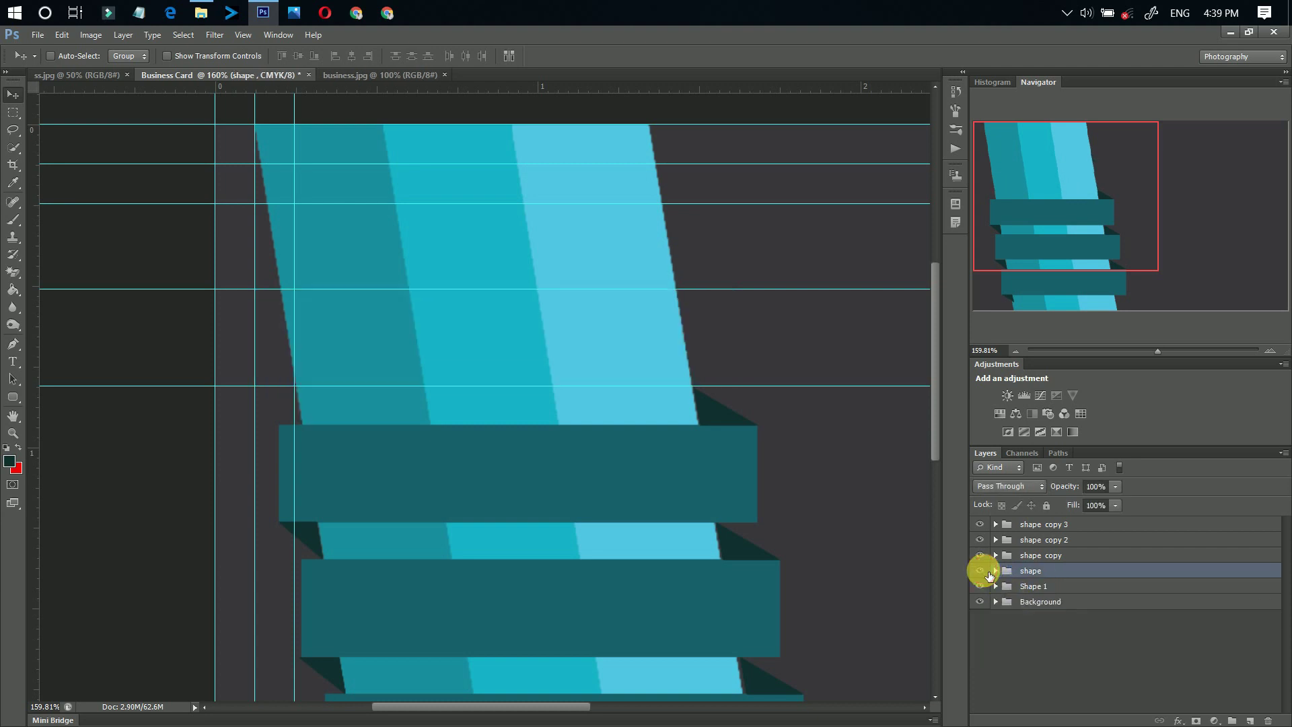
left_click(986, 523)
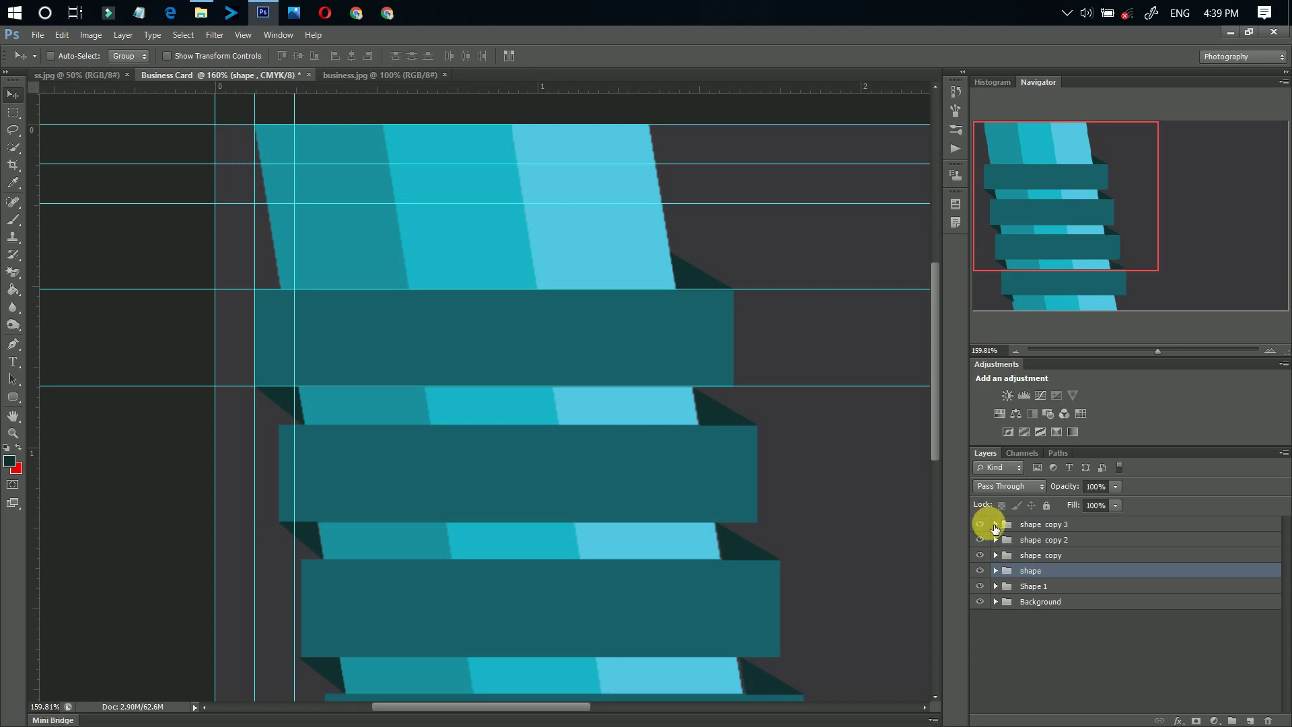
Transform the 'shape copy 3' fold triangle to W 90.7%, H 133.3% and collapse the group
left_click(997, 524)
left_click(1009, 558)
scroll(450, 511, "down", 1)
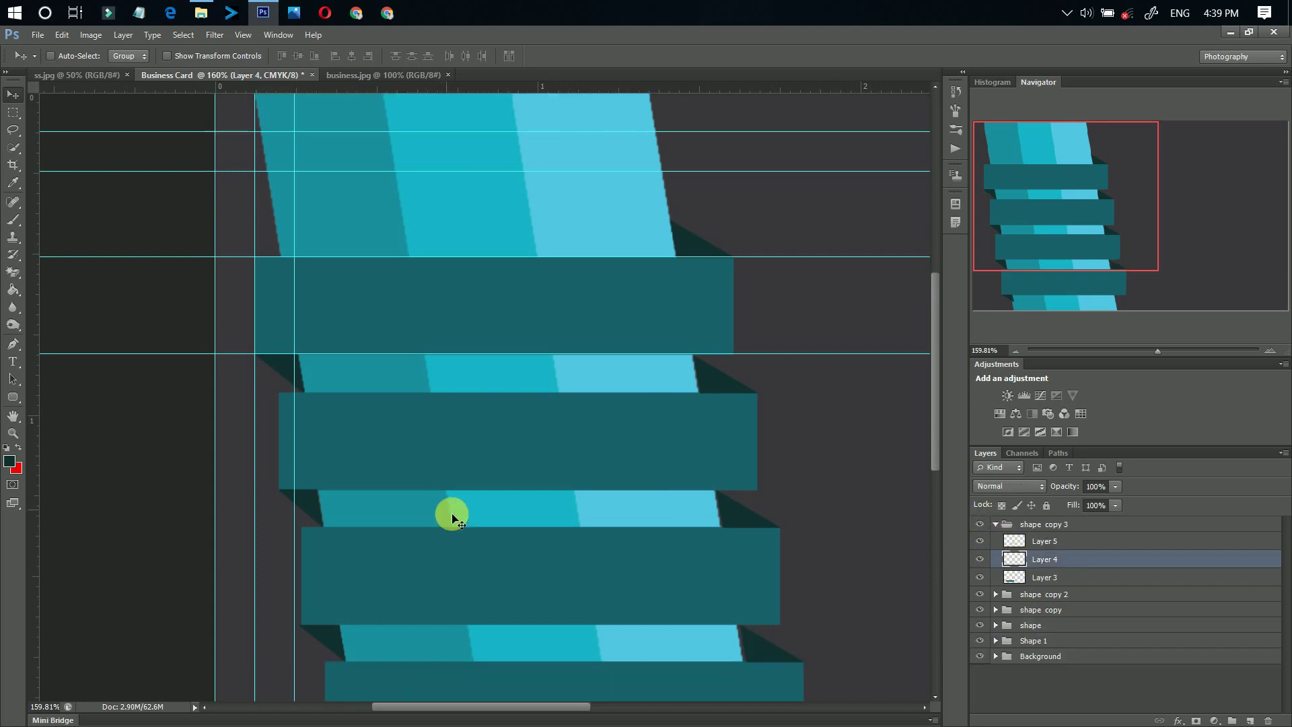
scroll(471, 512, "down", 3)
scroll(489, 509, "down", 3)
key("ctrl+t")
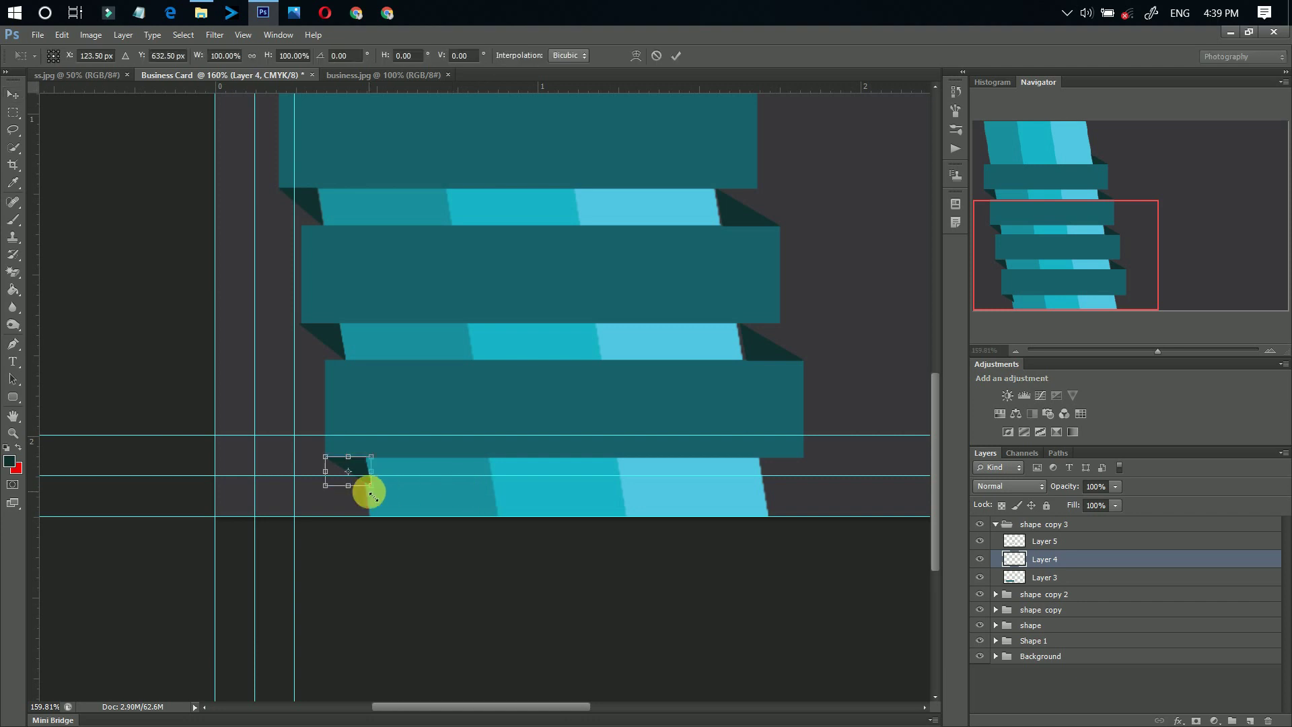
scroll(357, 502, "up", 3)
scroll(390, 462, "up", 3)
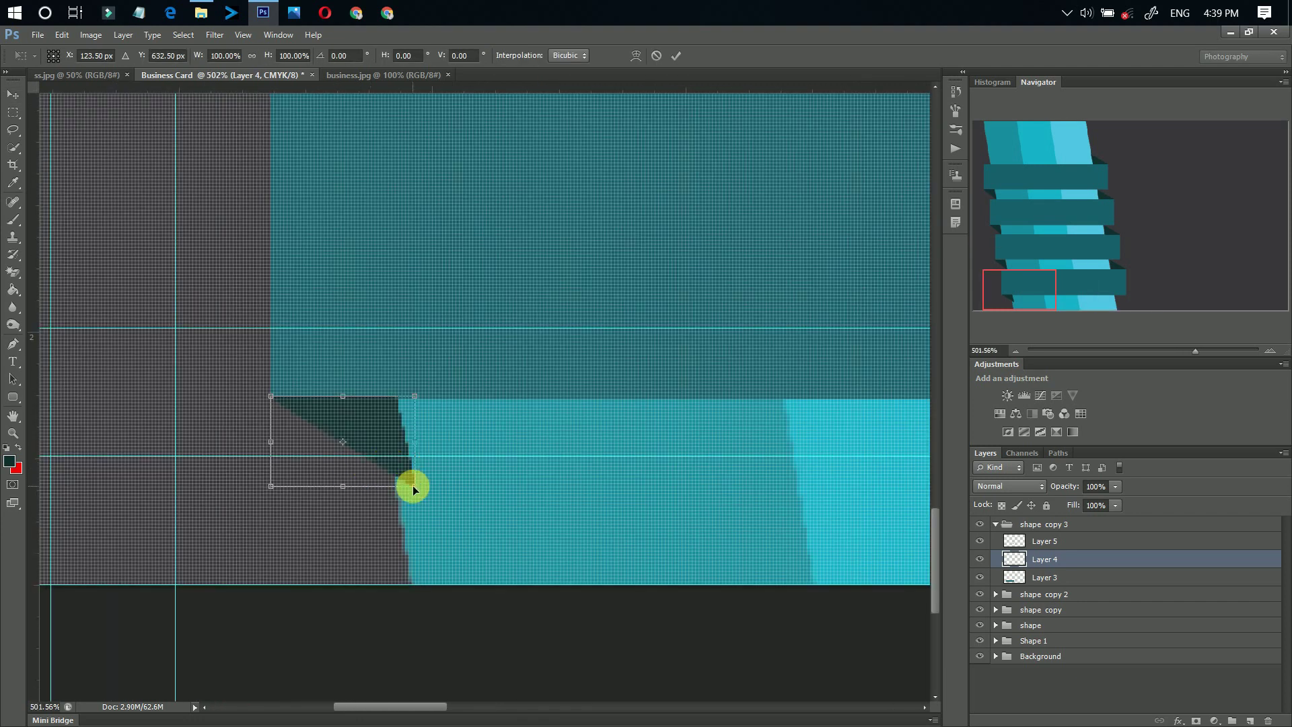
left_click_drag(415, 491, 402, 518)
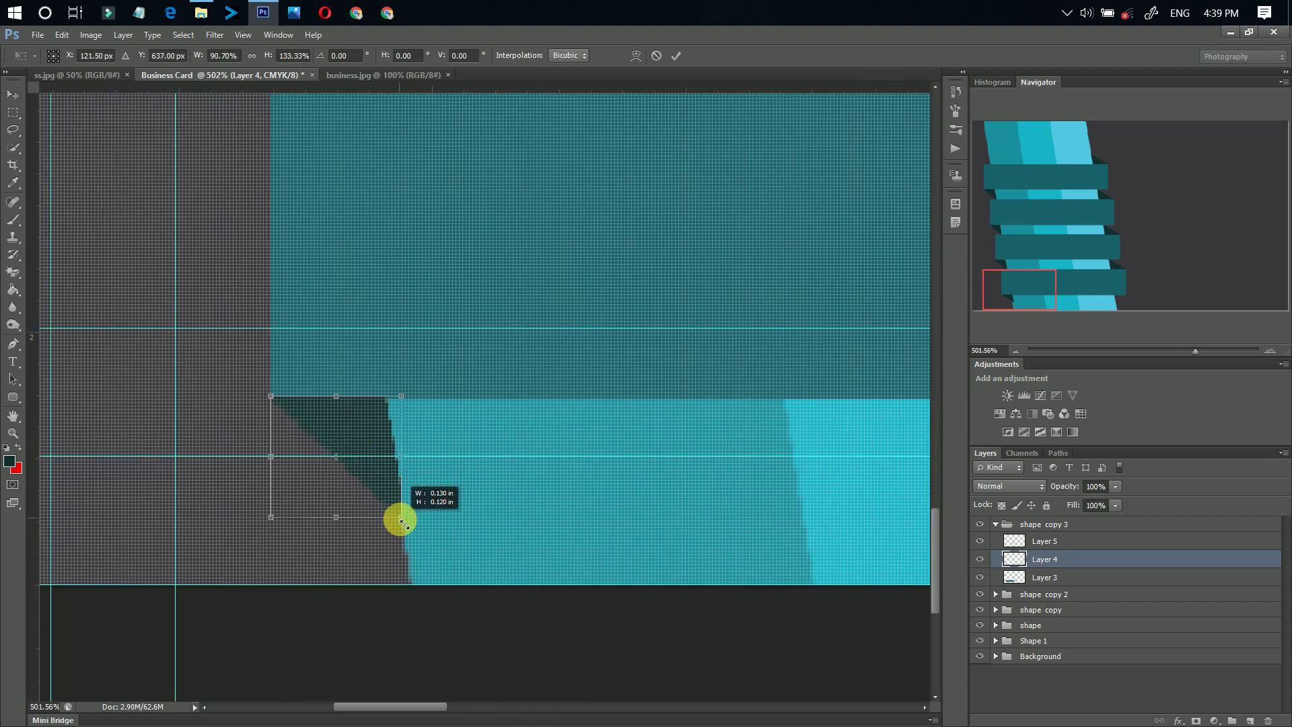
key("Return")
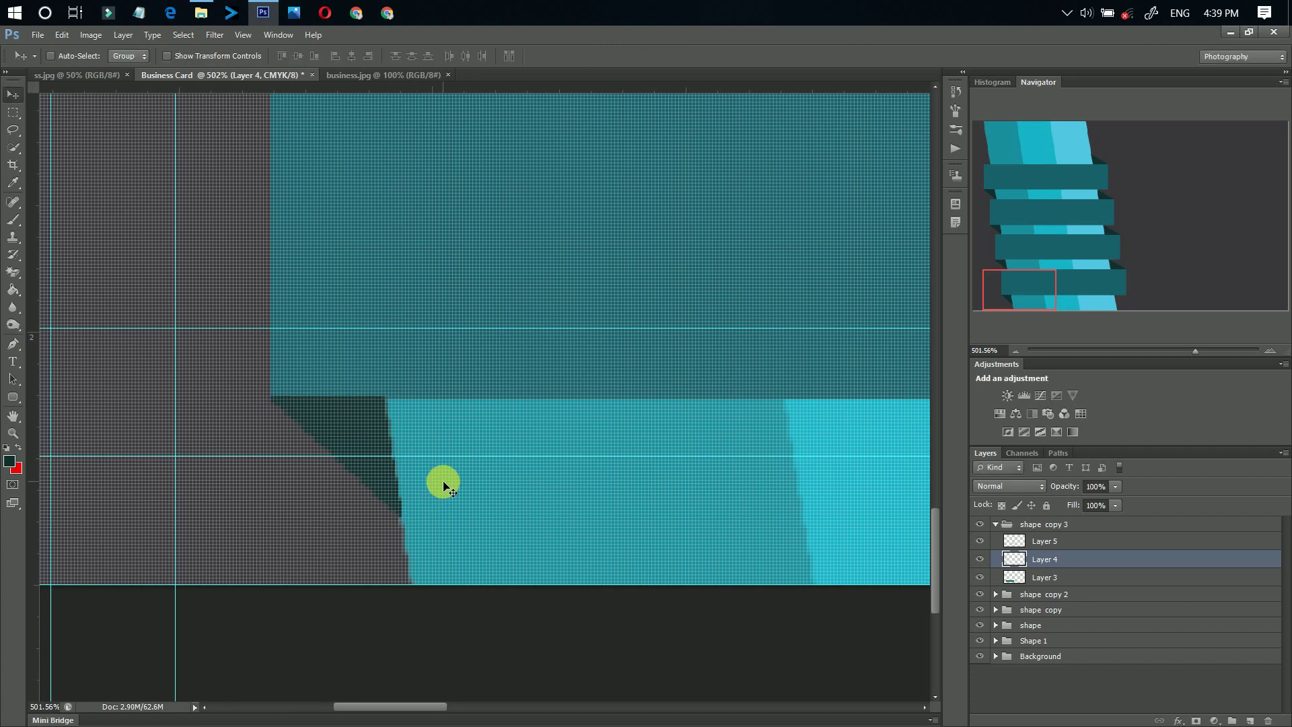
scroll(429, 469, "down", 3)
scroll(429, 469, "down", 2)
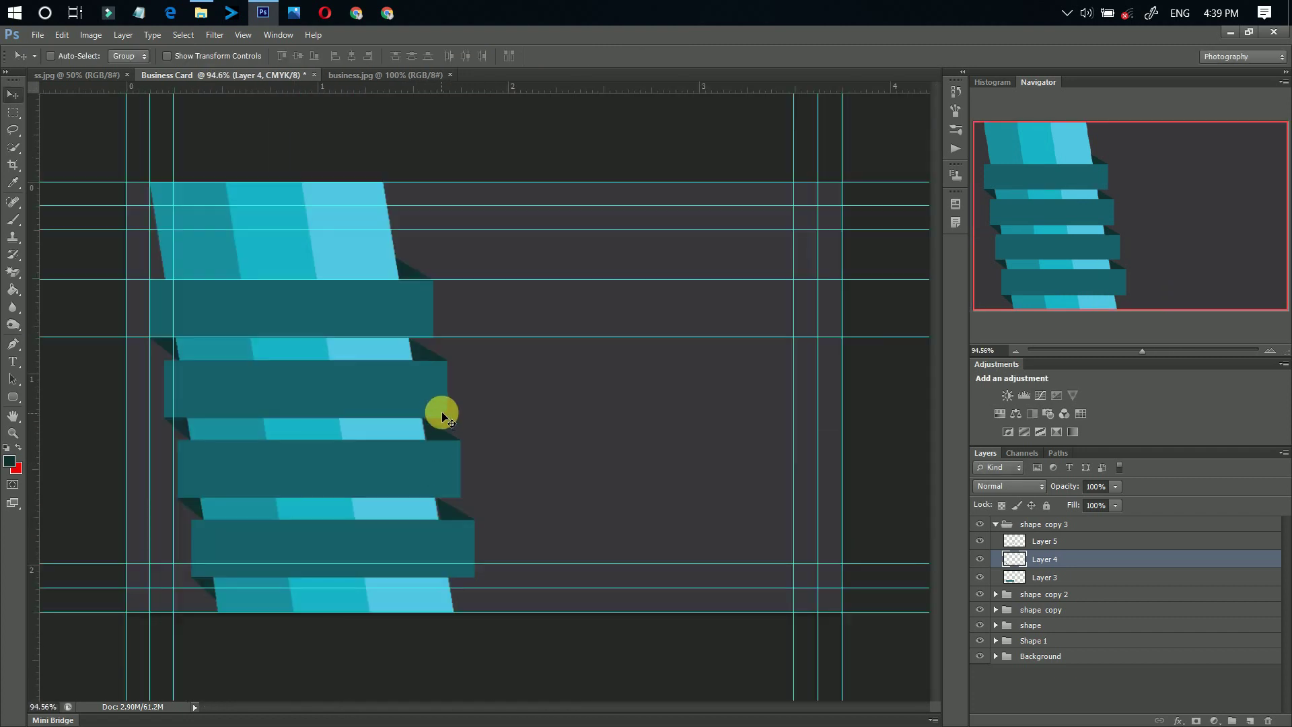
scroll(503, 438, "down", 1)
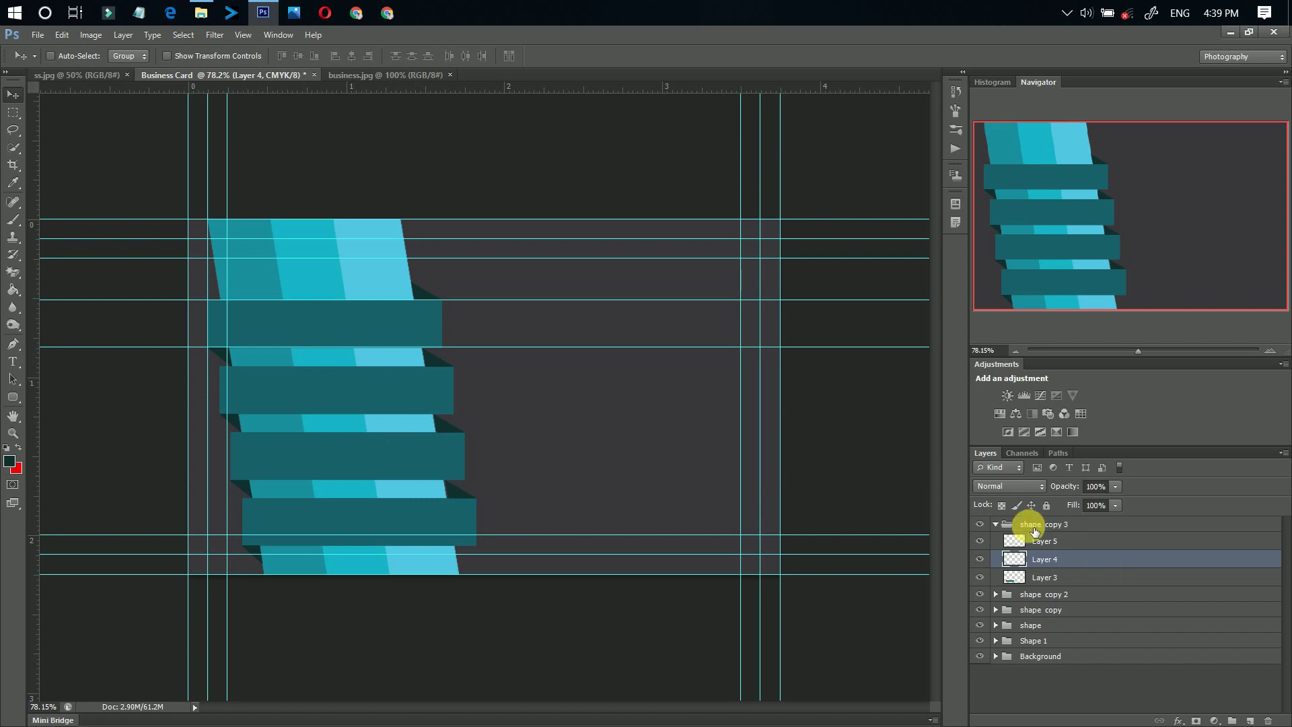
left_click(995, 525)
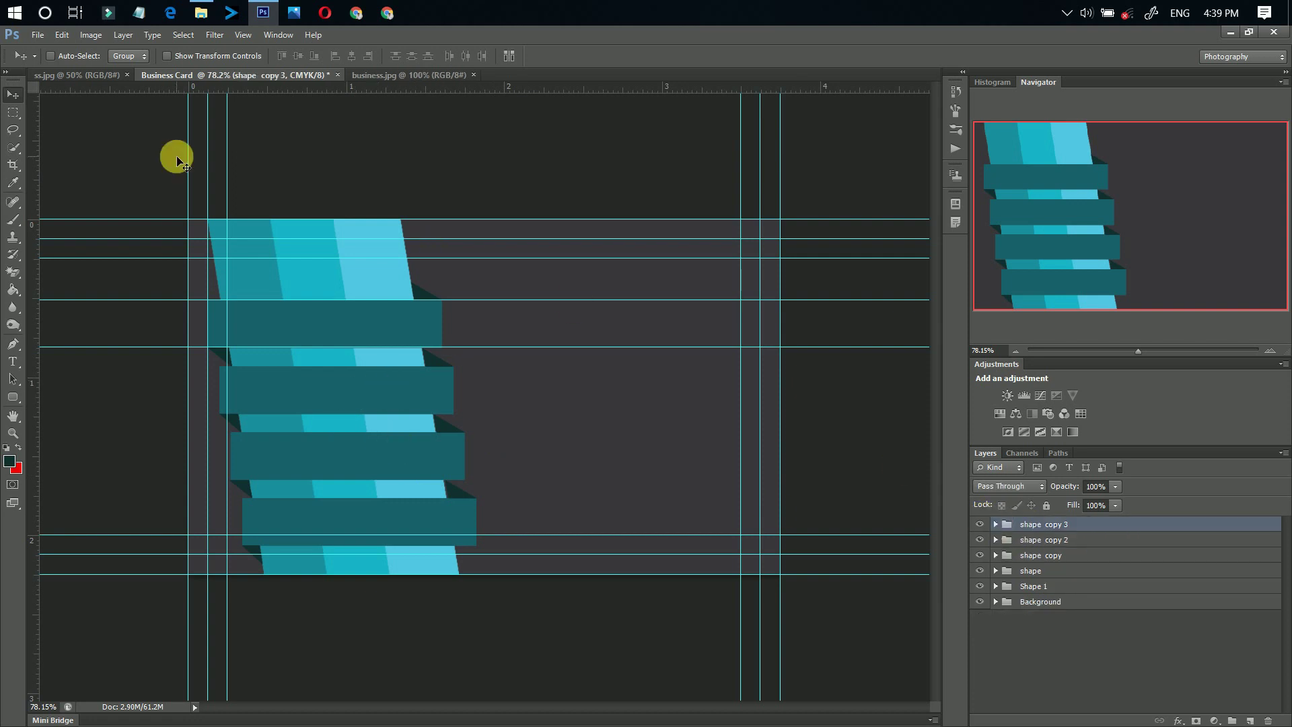
Check the mockup photo, pick the Pen tool, and add two horizontal guides across the top band
left_click(81, 74)
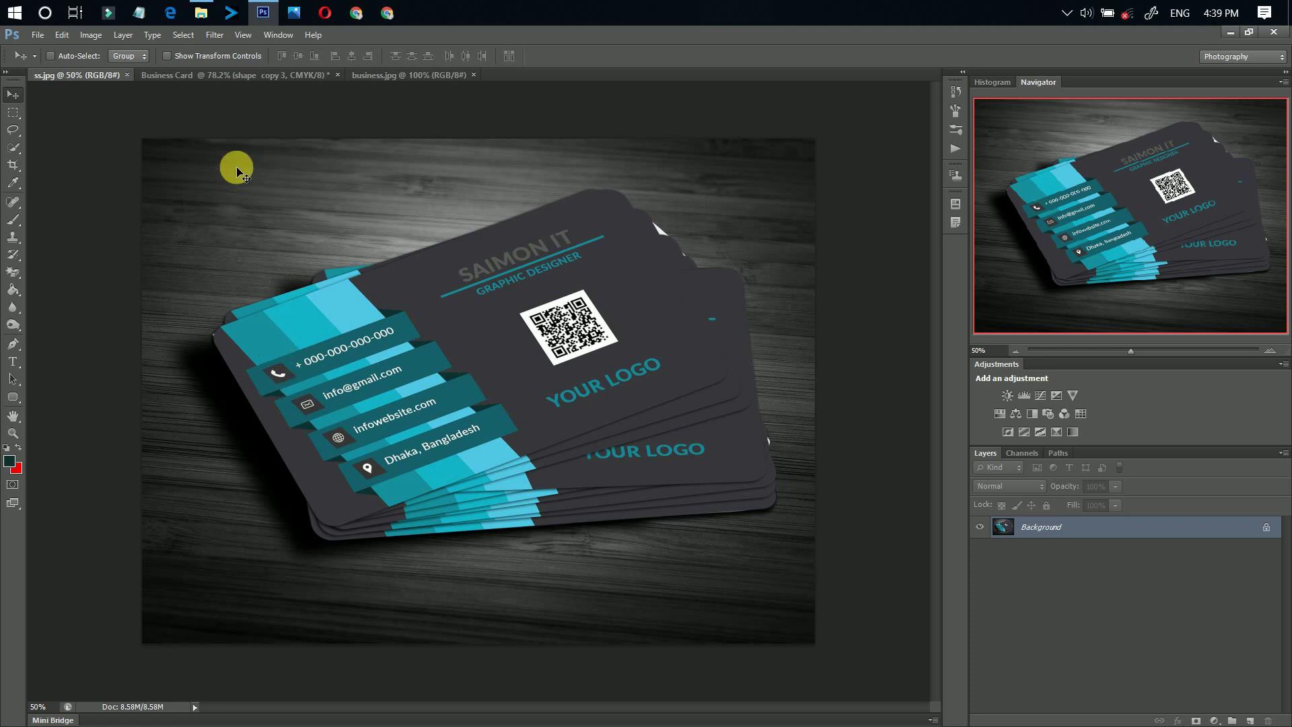
left_click(231, 75)
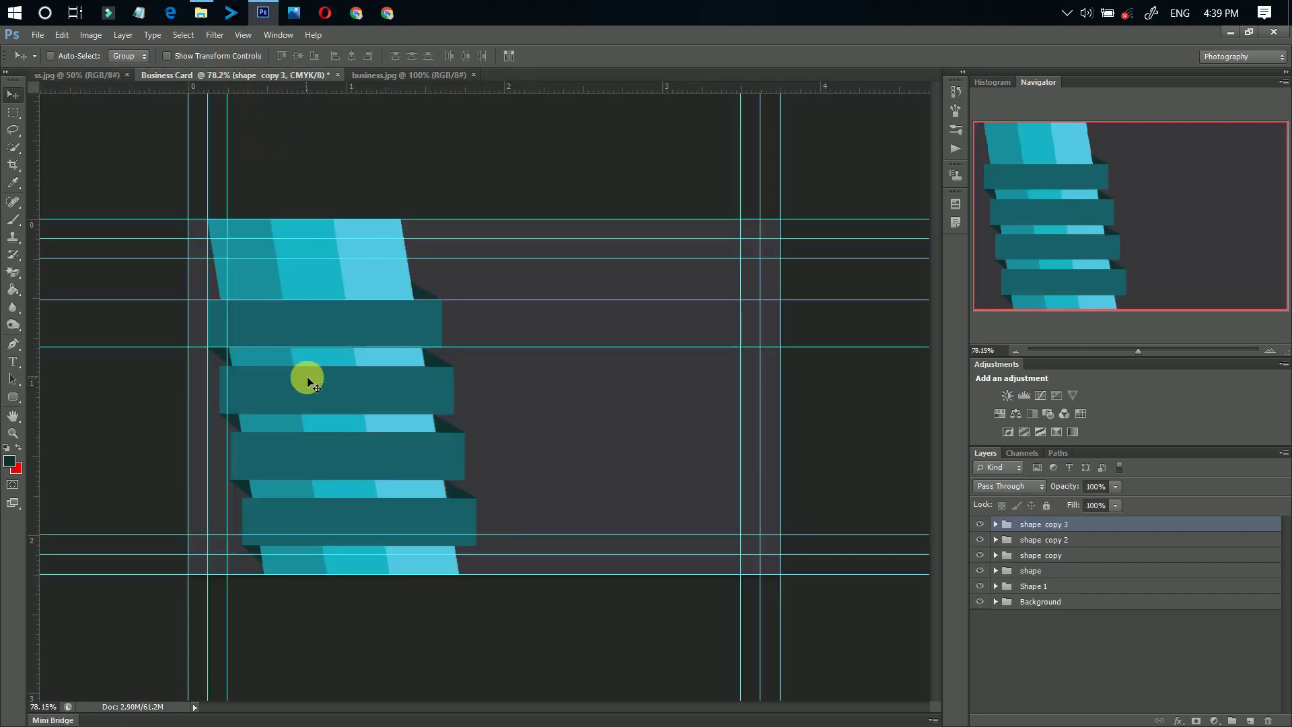
scroll(304, 360, "up", 2)
scroll(317, 390, "up", 1)
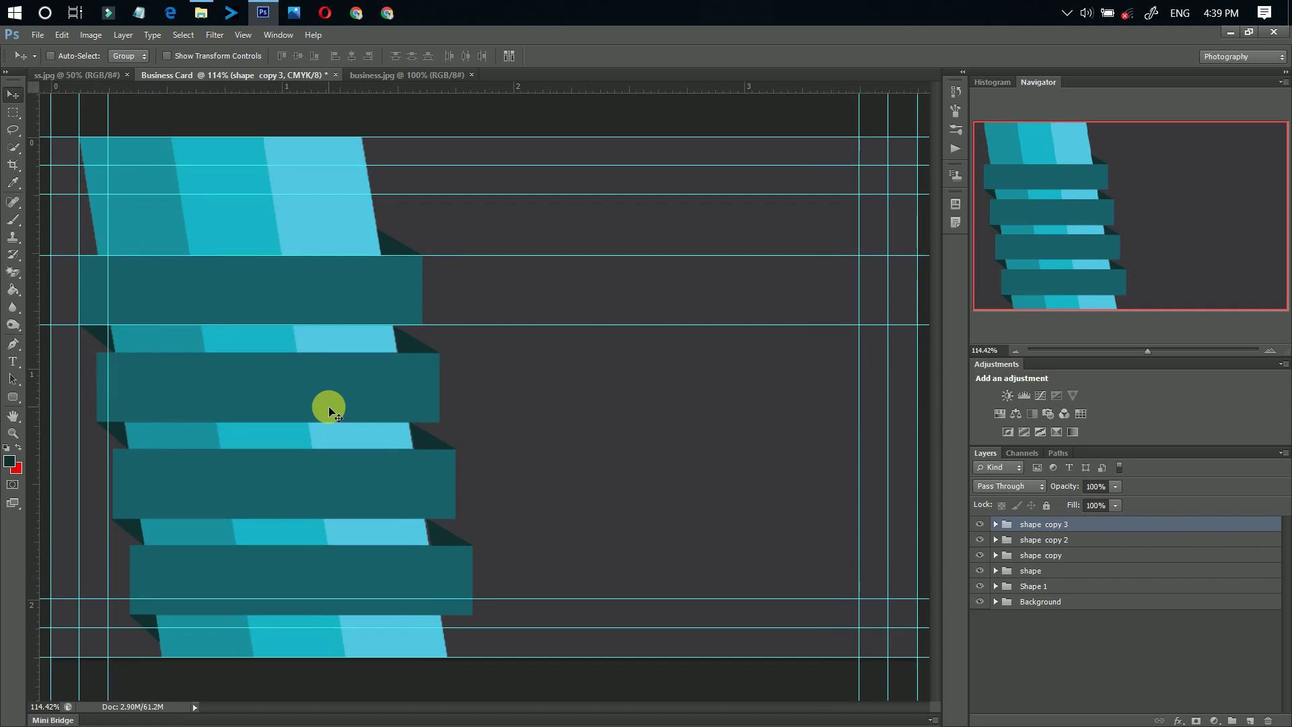
left_click(12, 343)
left_click(92, 343)
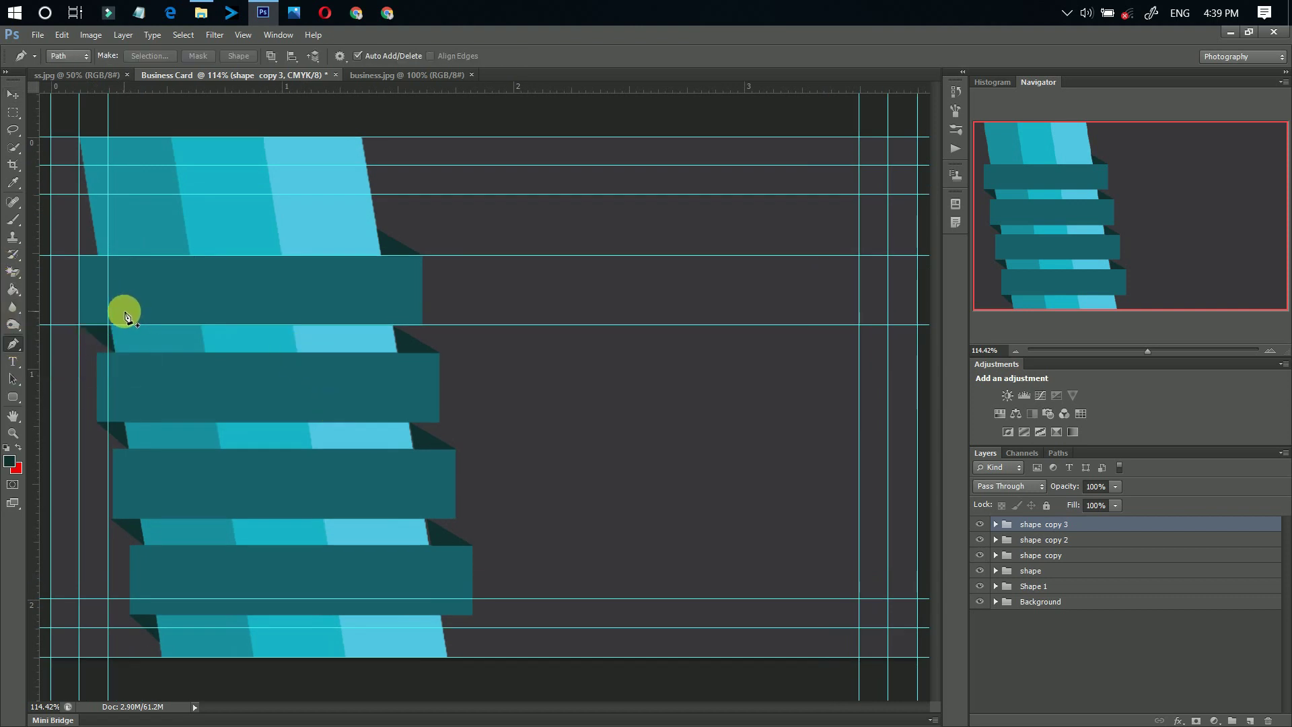
left_click_drag(182, 83, 228, 275)
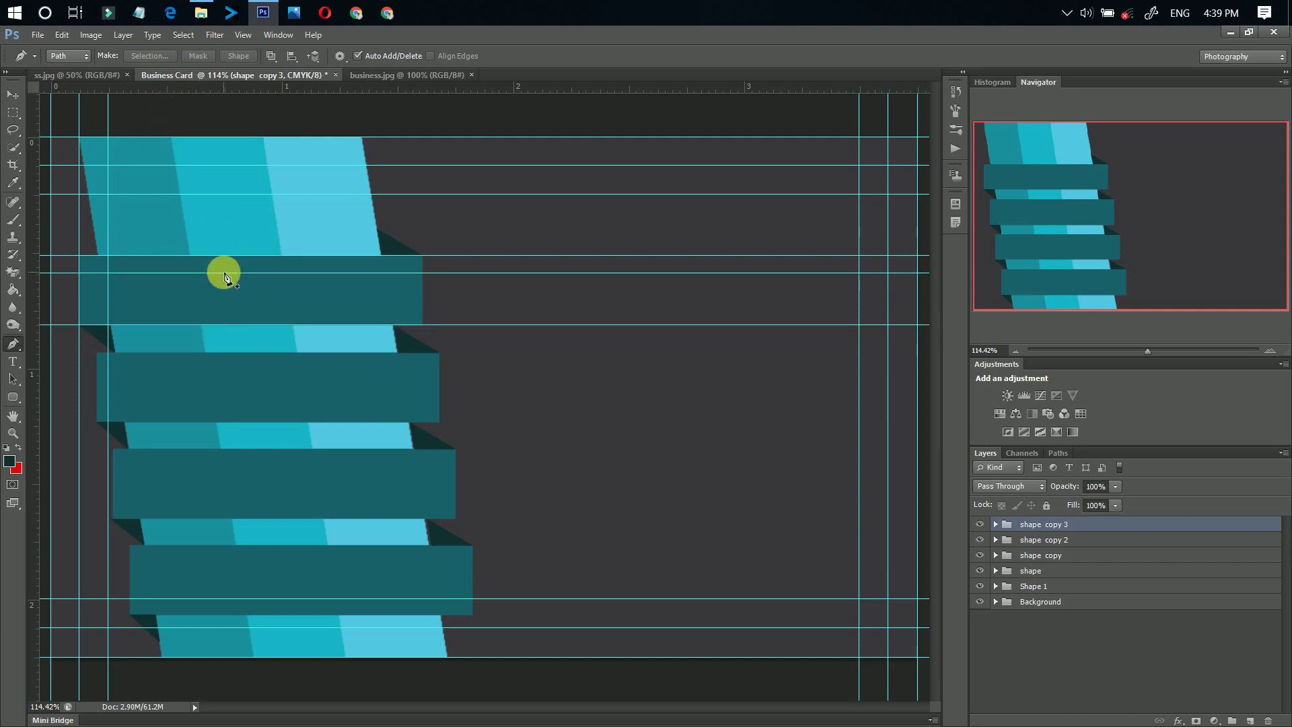
left_click_drag(249, 87, 256, 314)
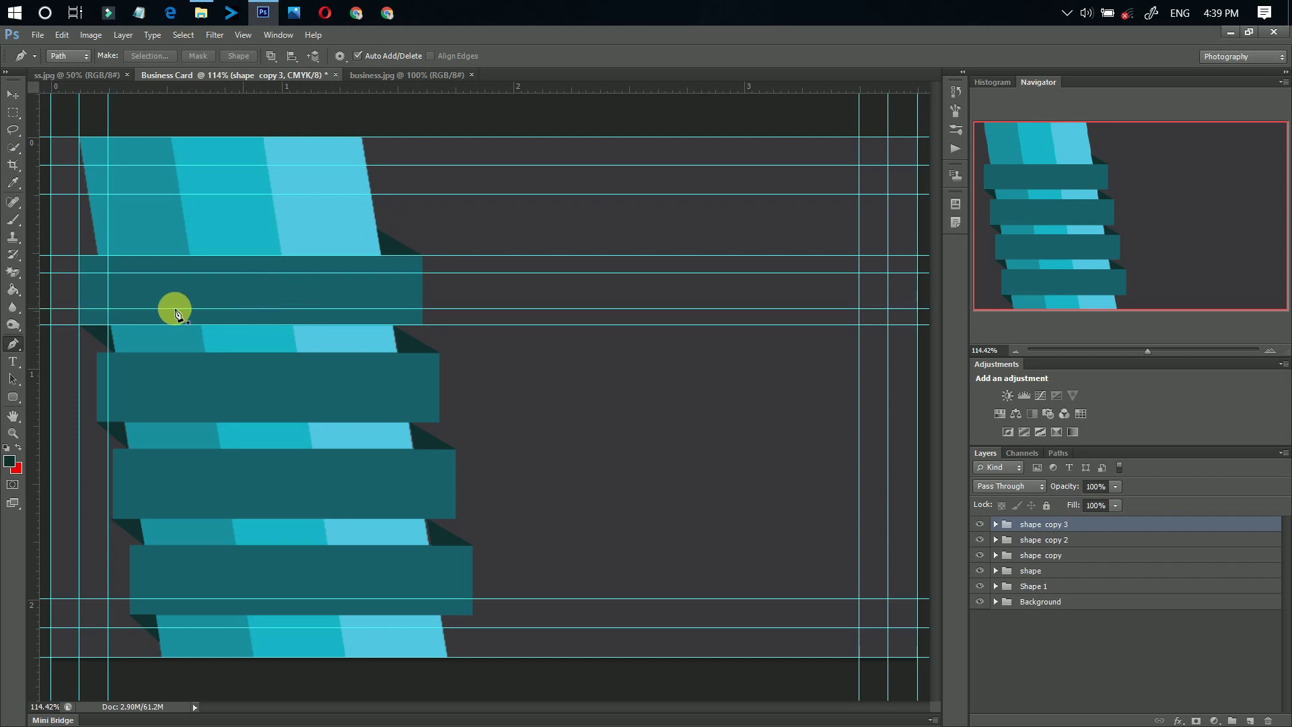
Draw a parallelogram path between the guides and convert it to a selection
left_click(126, 309)
left_click(118, 274)
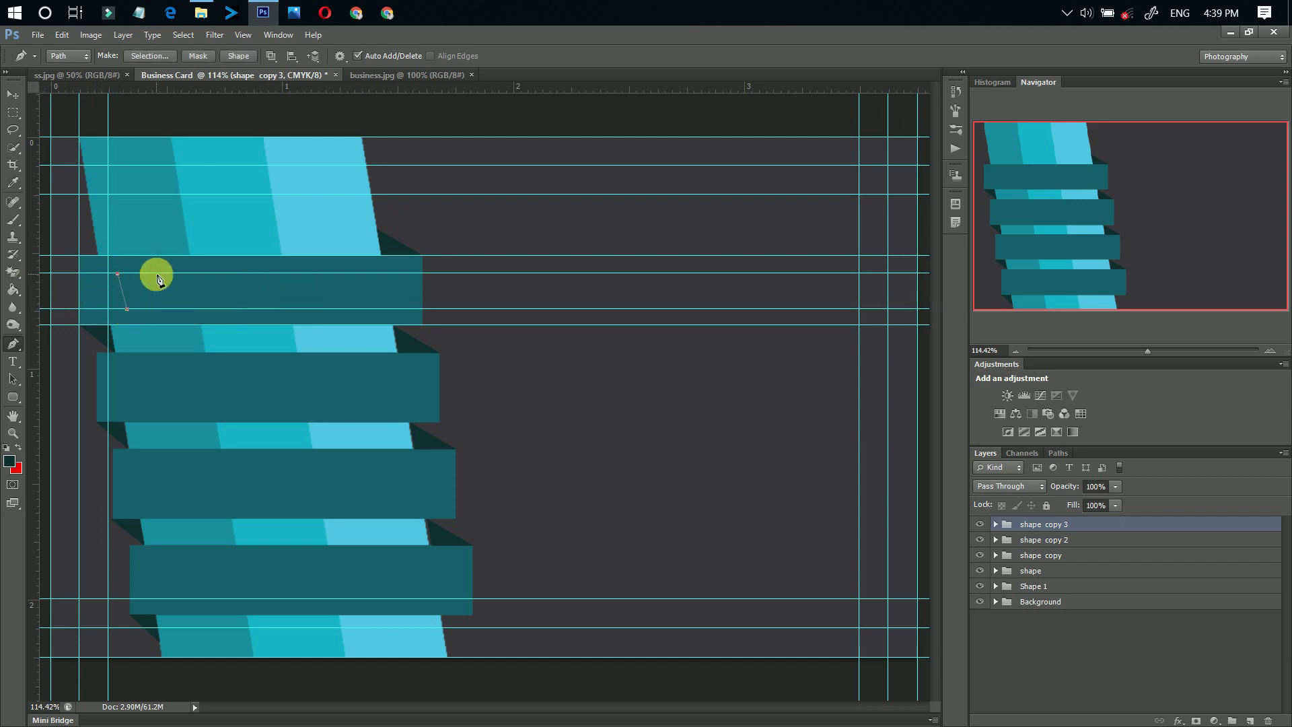
left_click(156, 274)
left_click(165, 309)
left_click(128, 310)
left_click(139, 56)
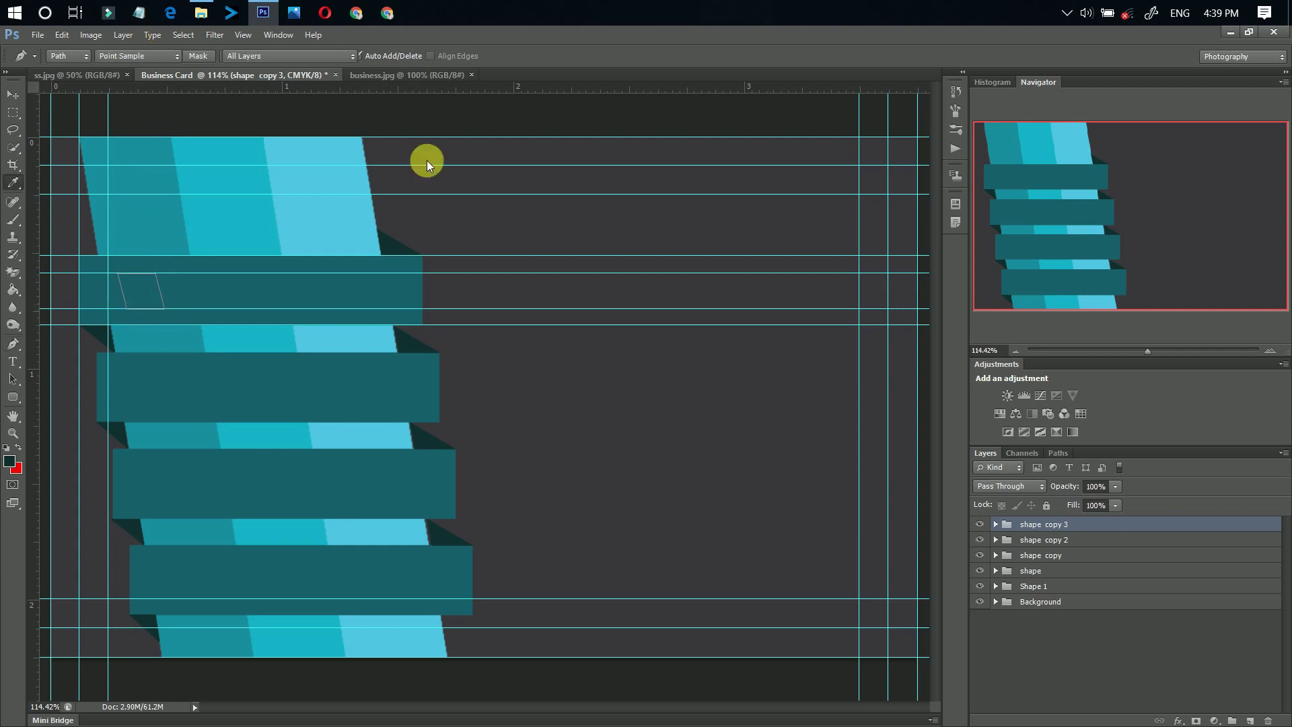
left_click(713, 205)
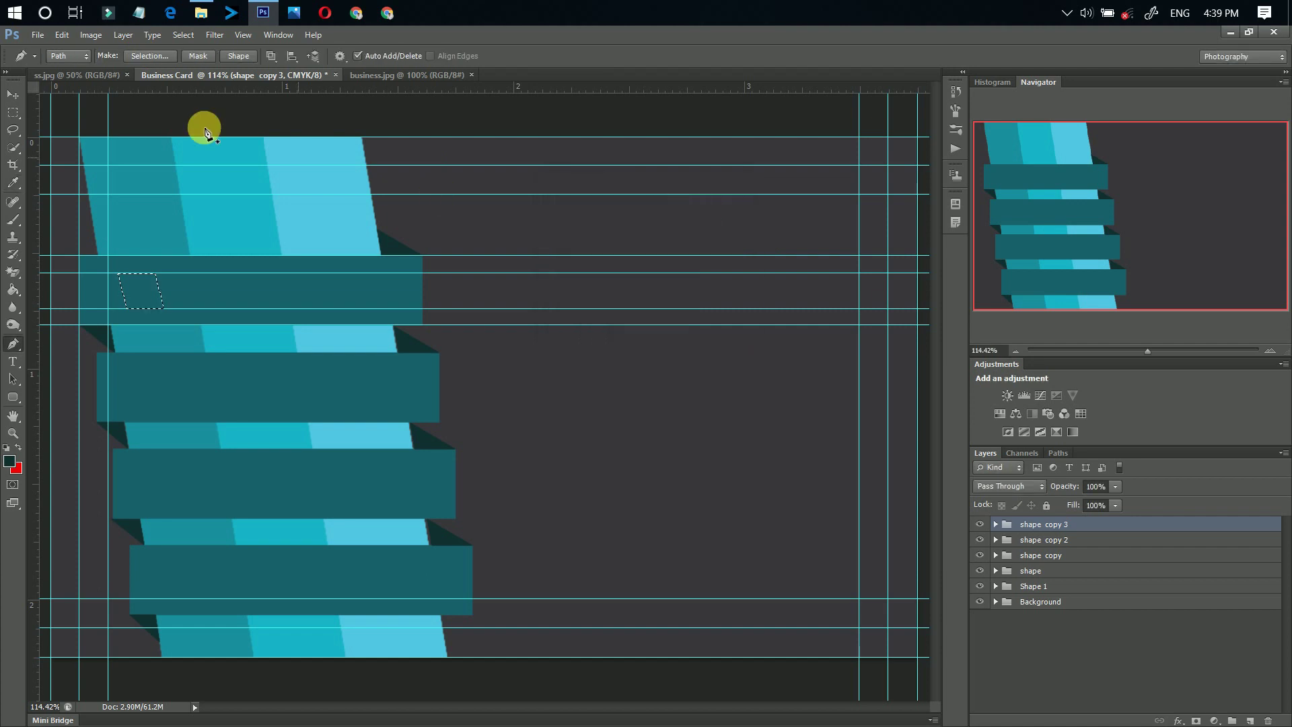
Set the foreground colour to the dark grey-green sampled from the ss.jpg mockup card
left_click(111, 72)
left_click(9, 462)
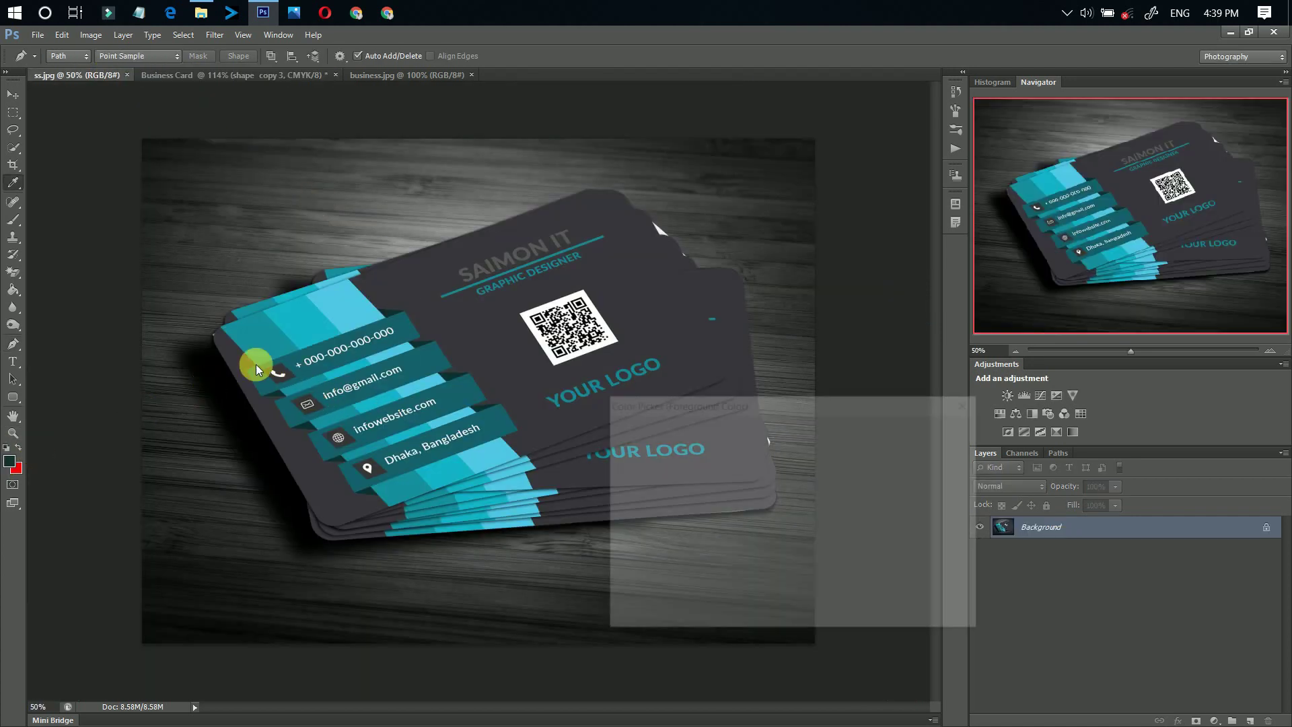
left_click_drag(324, 413, 647, 408)
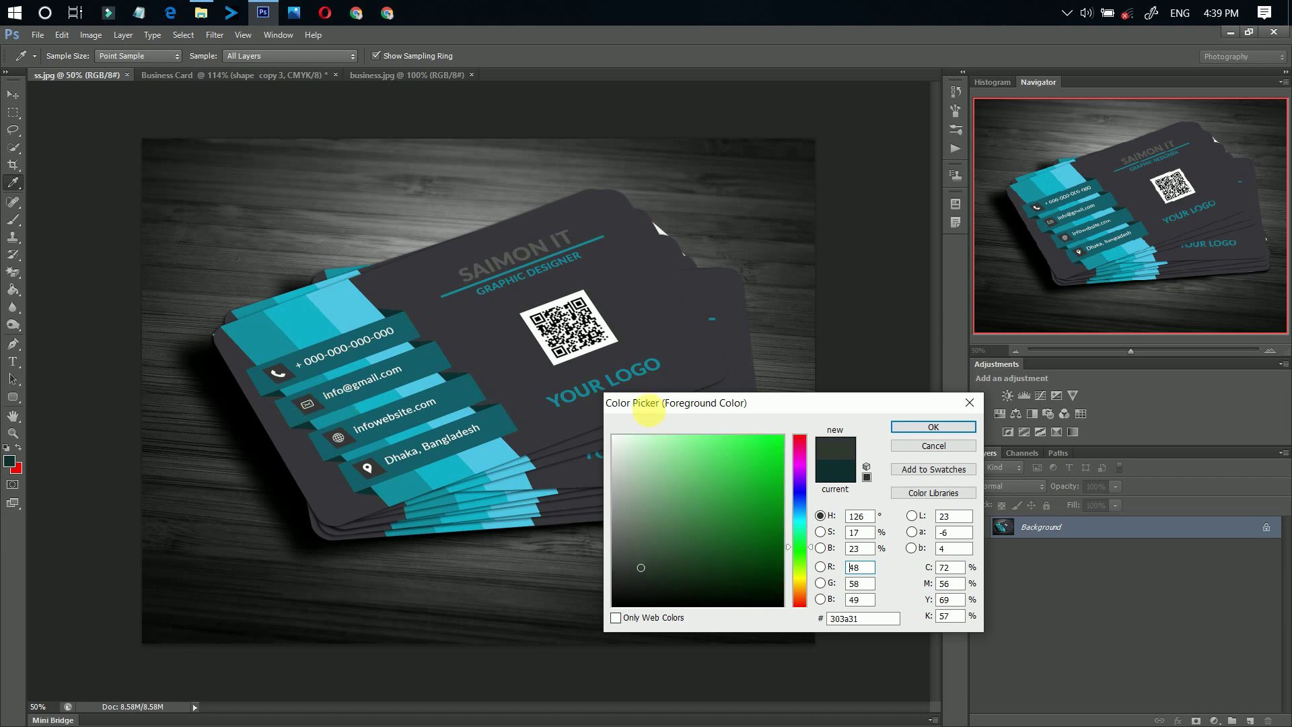
left_click(917, 427)
key("p")
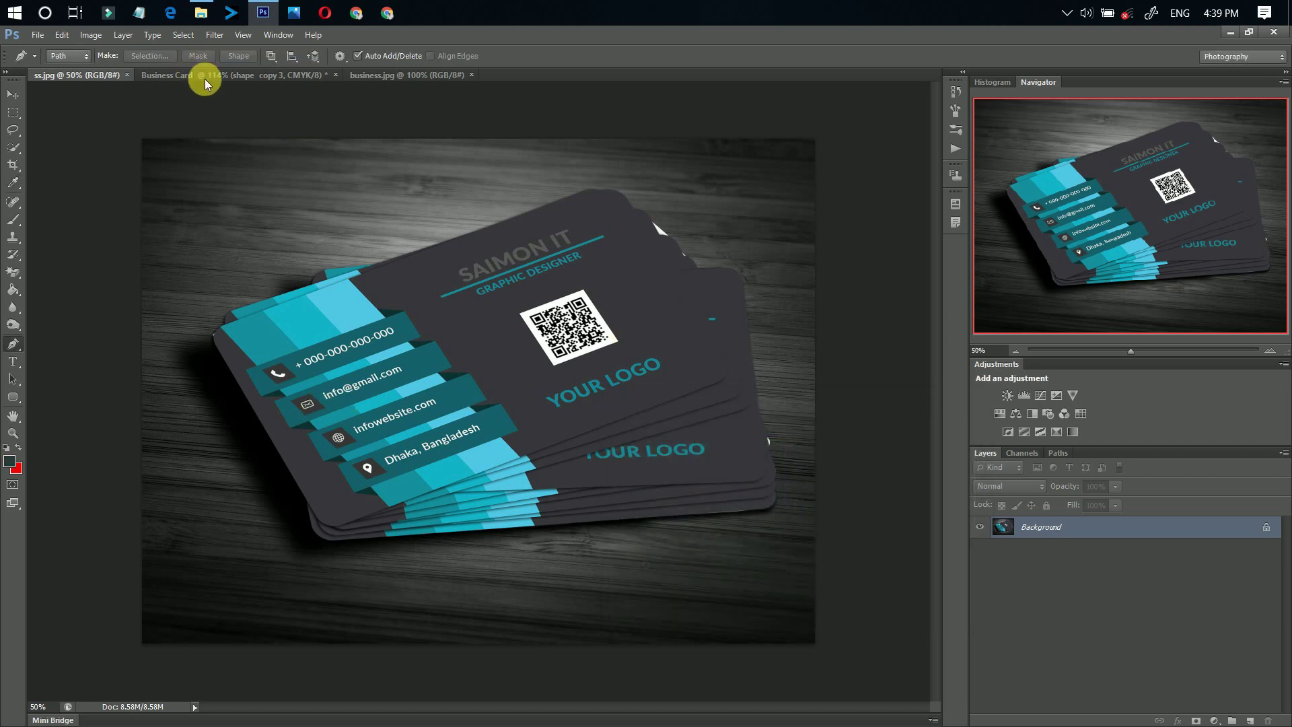
left_click(204, 75)
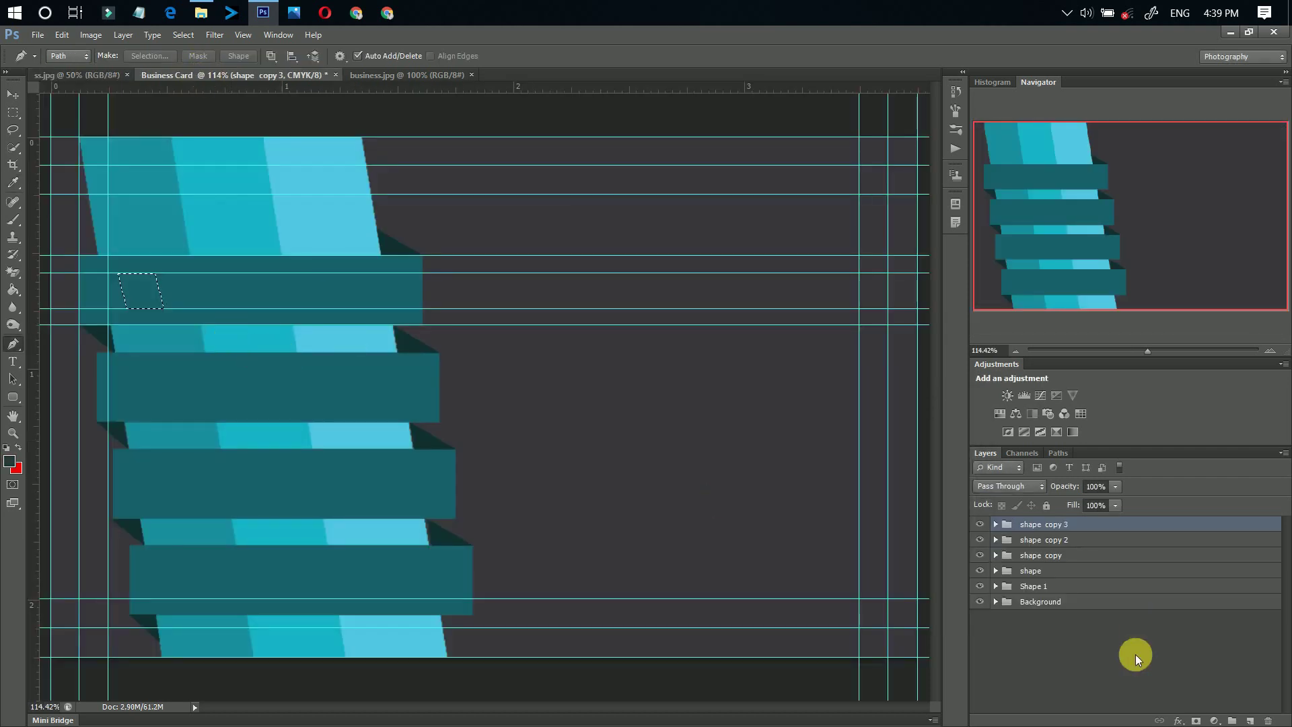
Fill the parallelogram with dark grey-green on a new layer using the Paint Bucket
left_click(1248, 719)
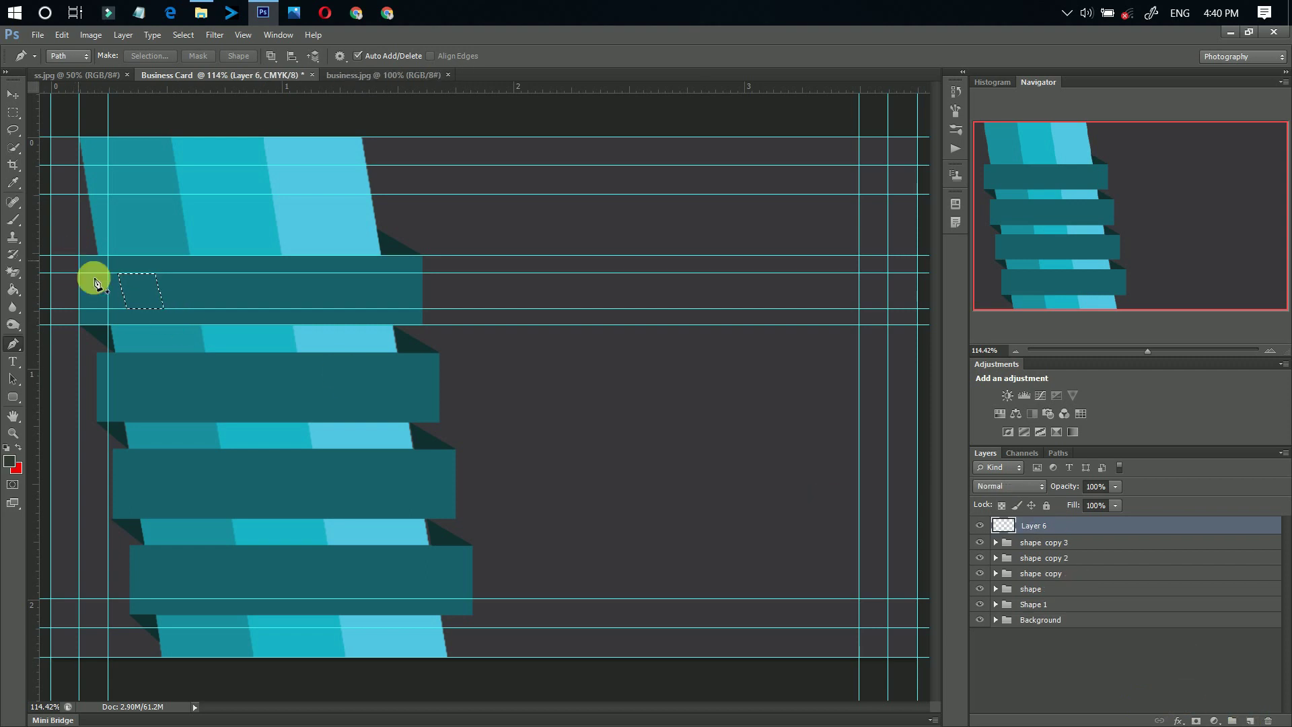
left_click(13, 291)
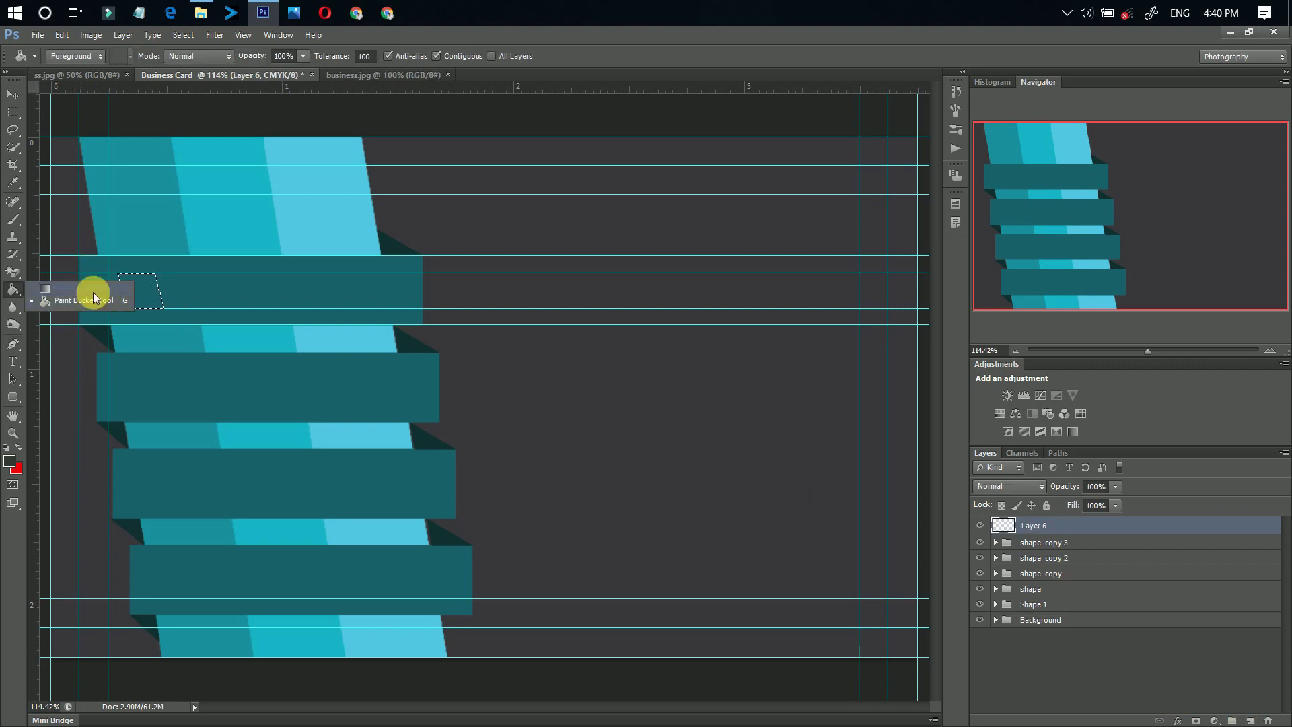
left_click(94, 300)
left_click(139, 294)
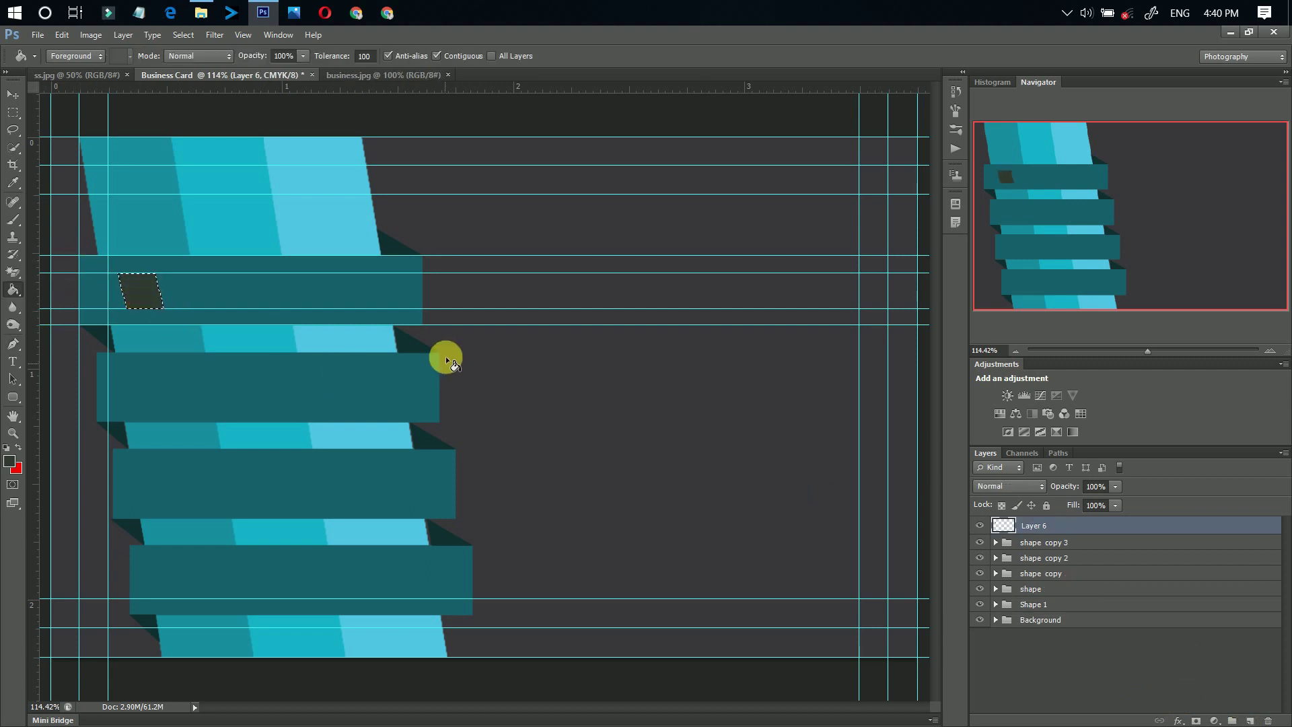
Remove the four helper guides and zoom out to view the card
key("v")
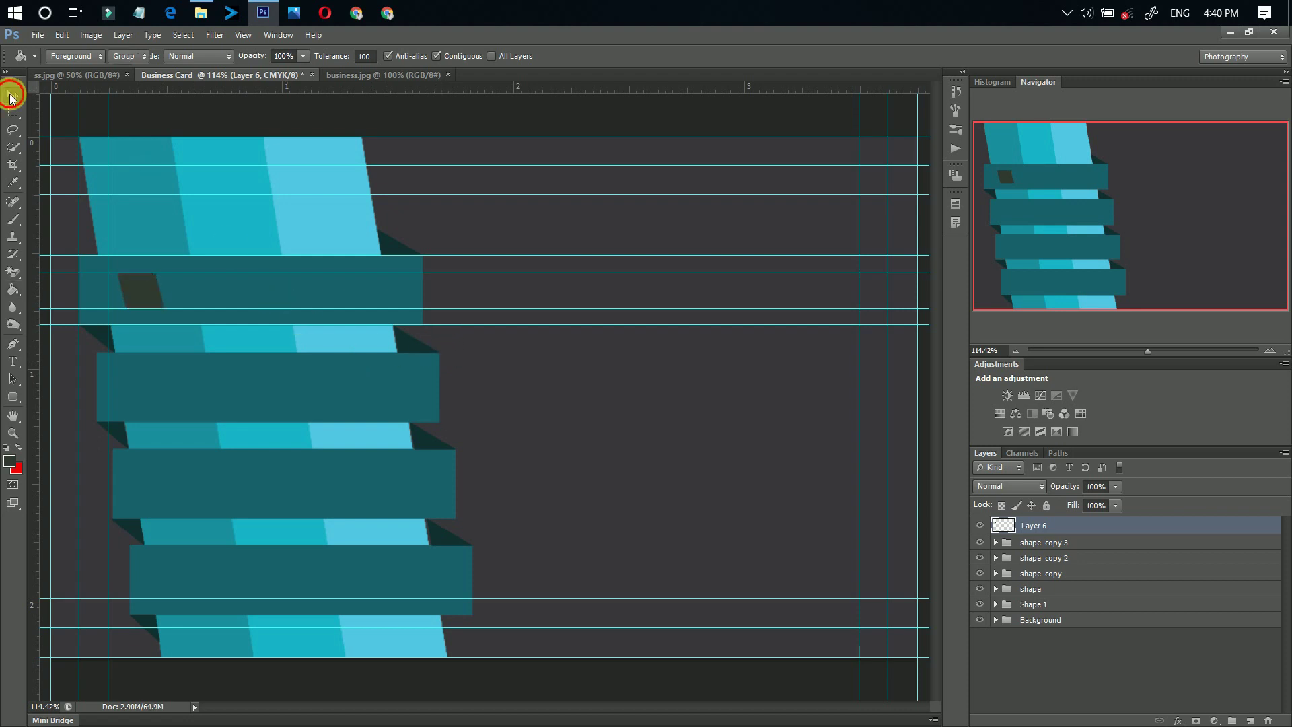
left_click_drag(250, 273, 302, 89)
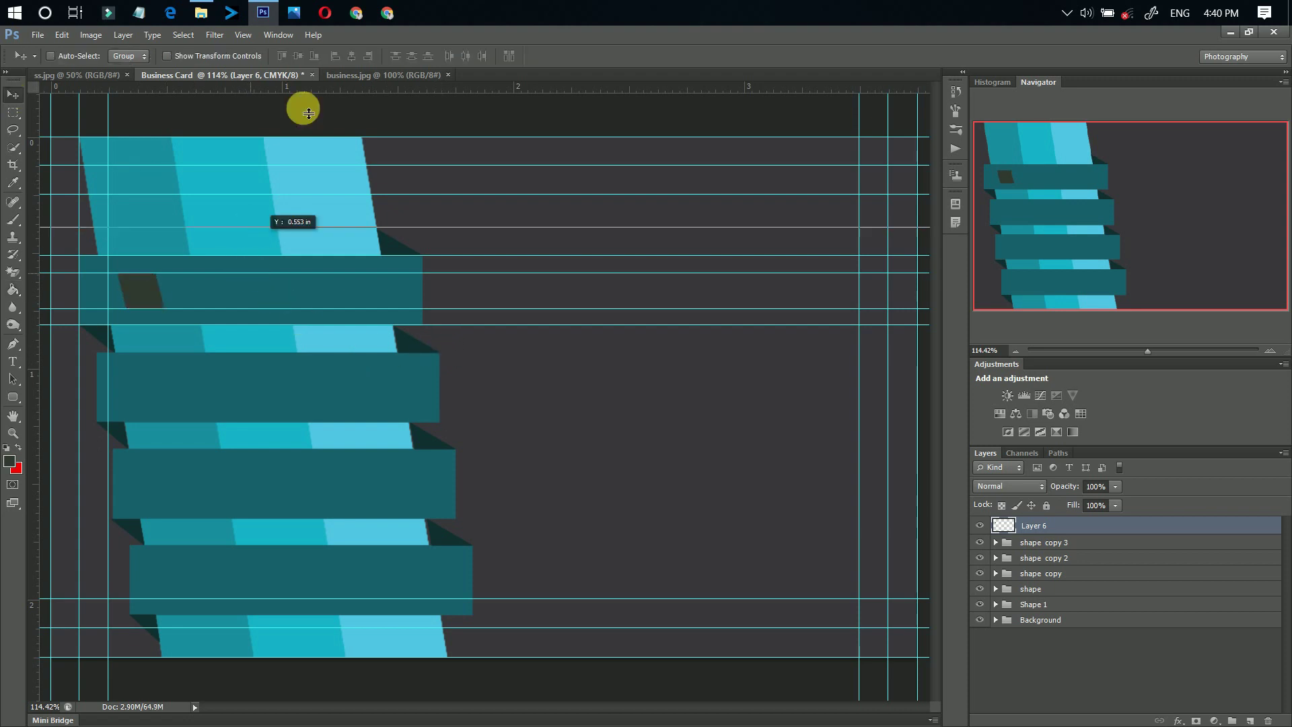
left_click_drag(294, 310, 332, 87)
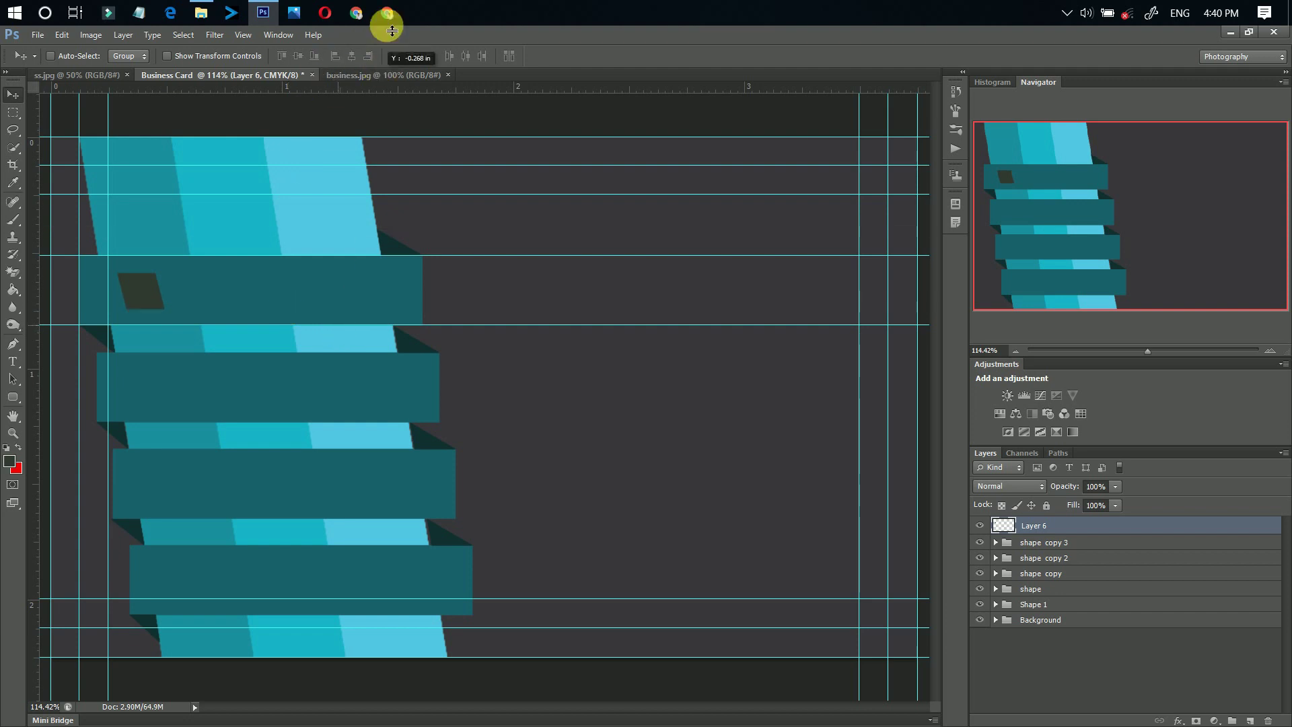
left_click_drag(343, 329, 387, 25)
left_click_drag(313, 256, 378, 23)
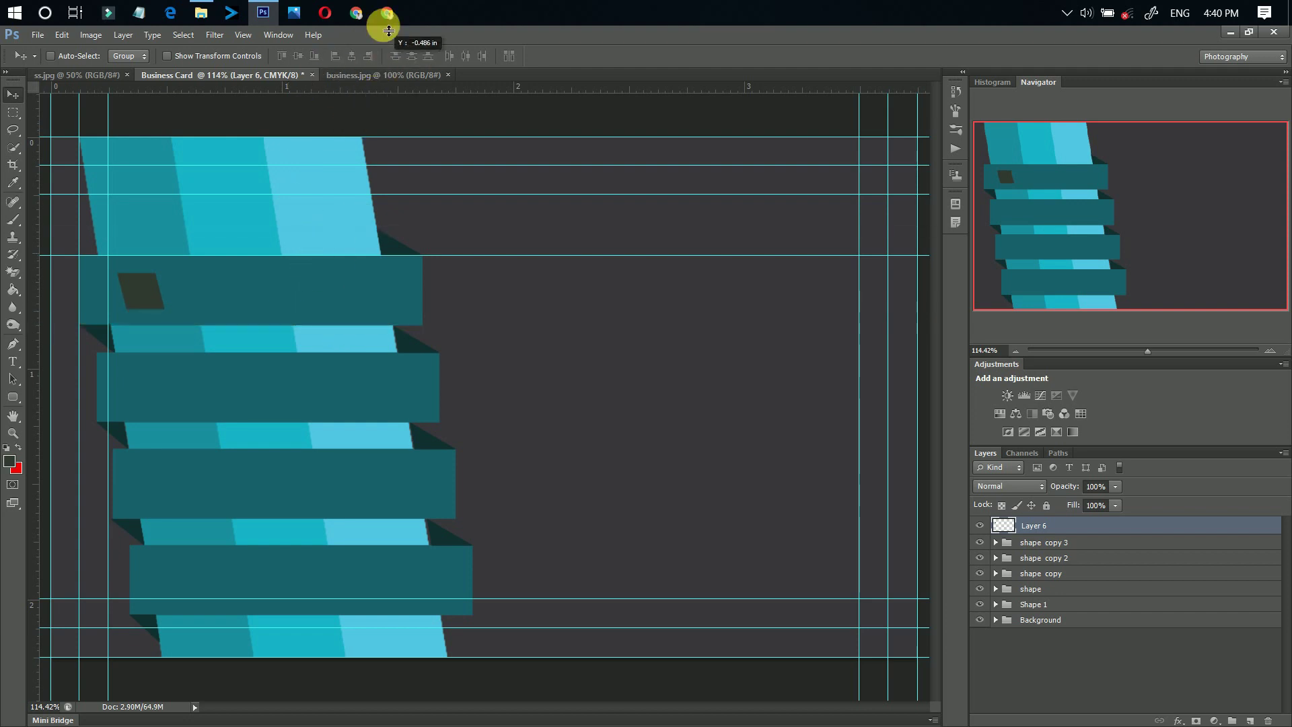
key("ctrl+minus")
scroll(285, 342, "down", 1)
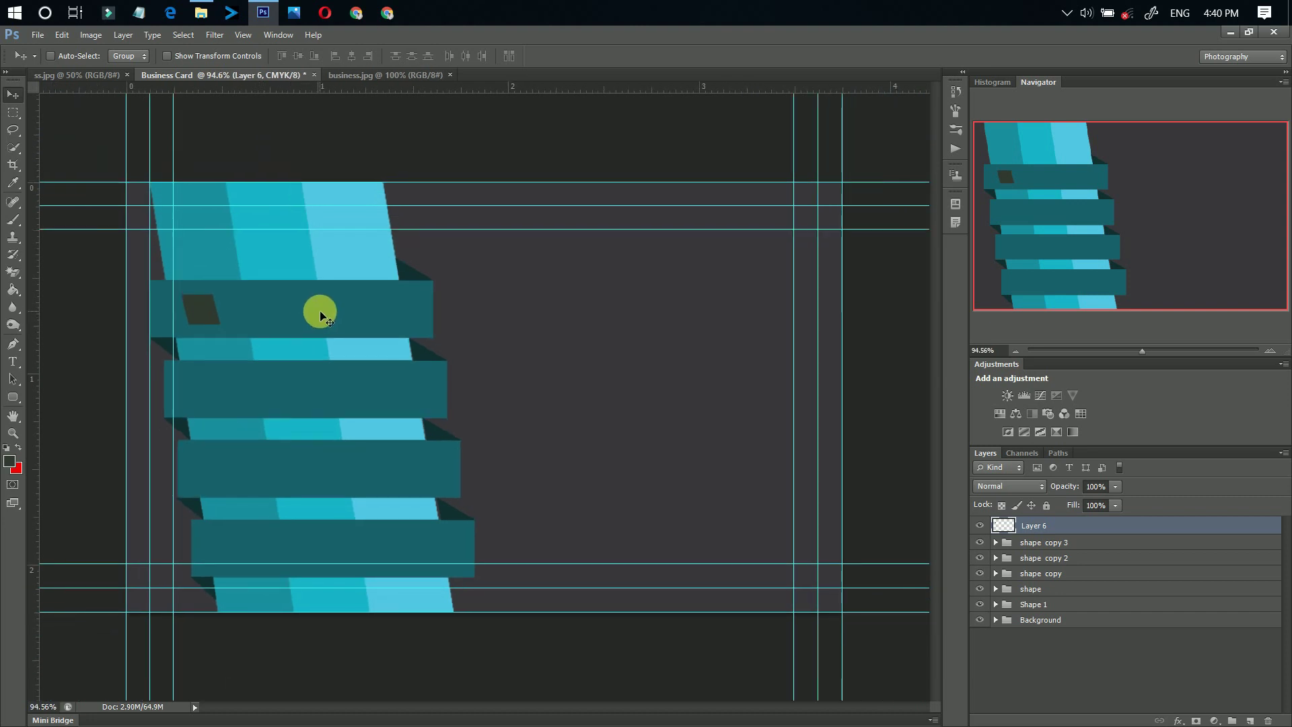
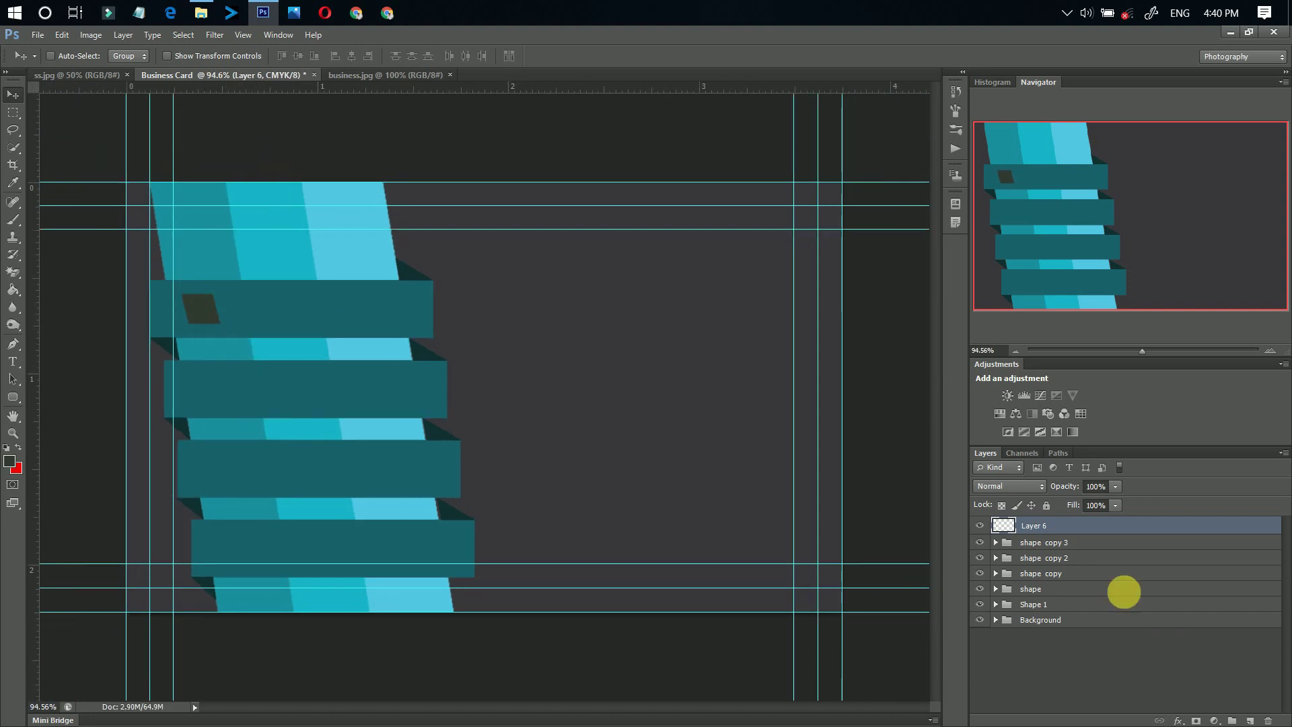
Duplicate Layer 6 and move the copied parallelogram onto the second teal bar
right_click(1066, 532)
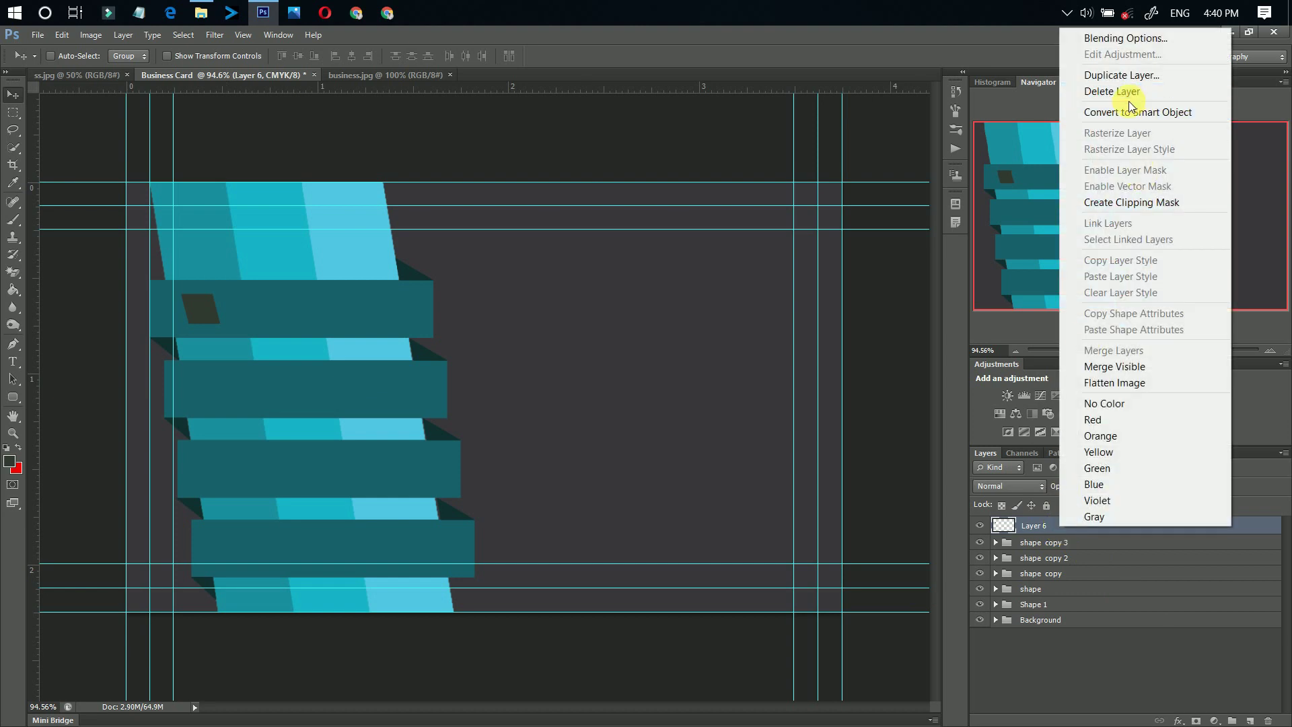
left_click(1121, 75)
left_click(759, 219)
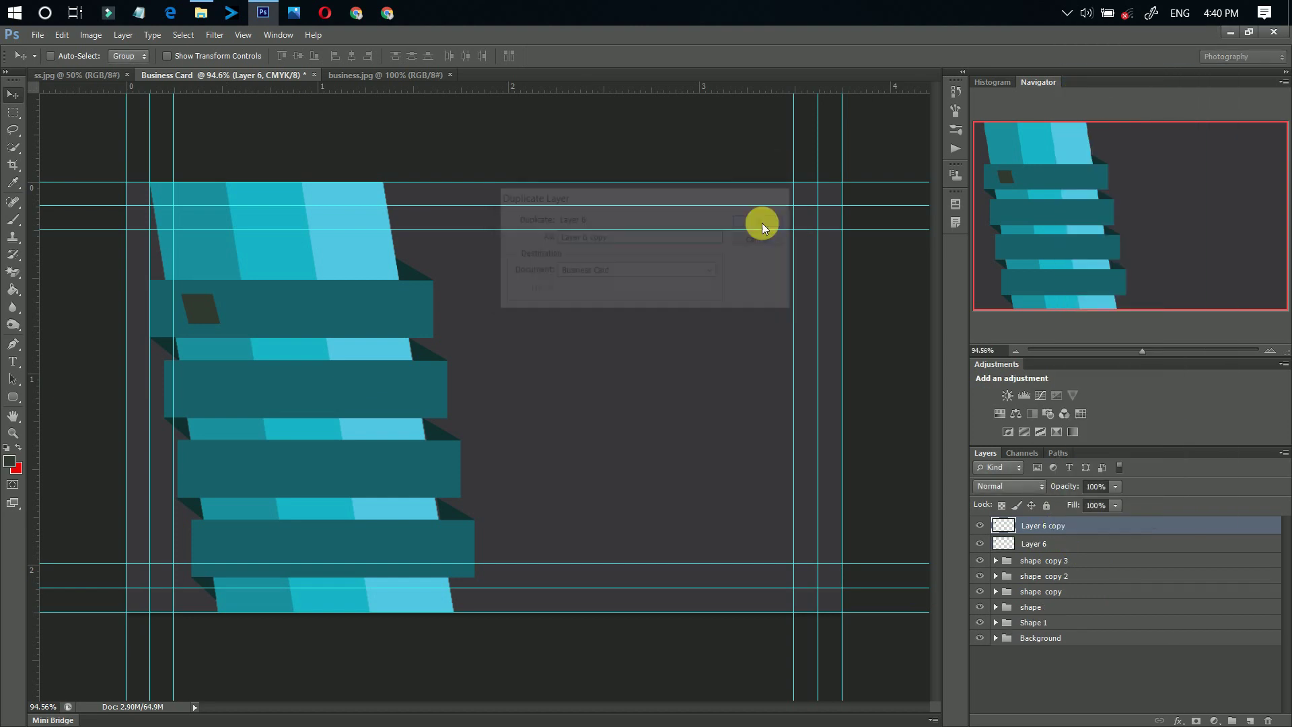
left_click_drag(203, 310, 211, 390)
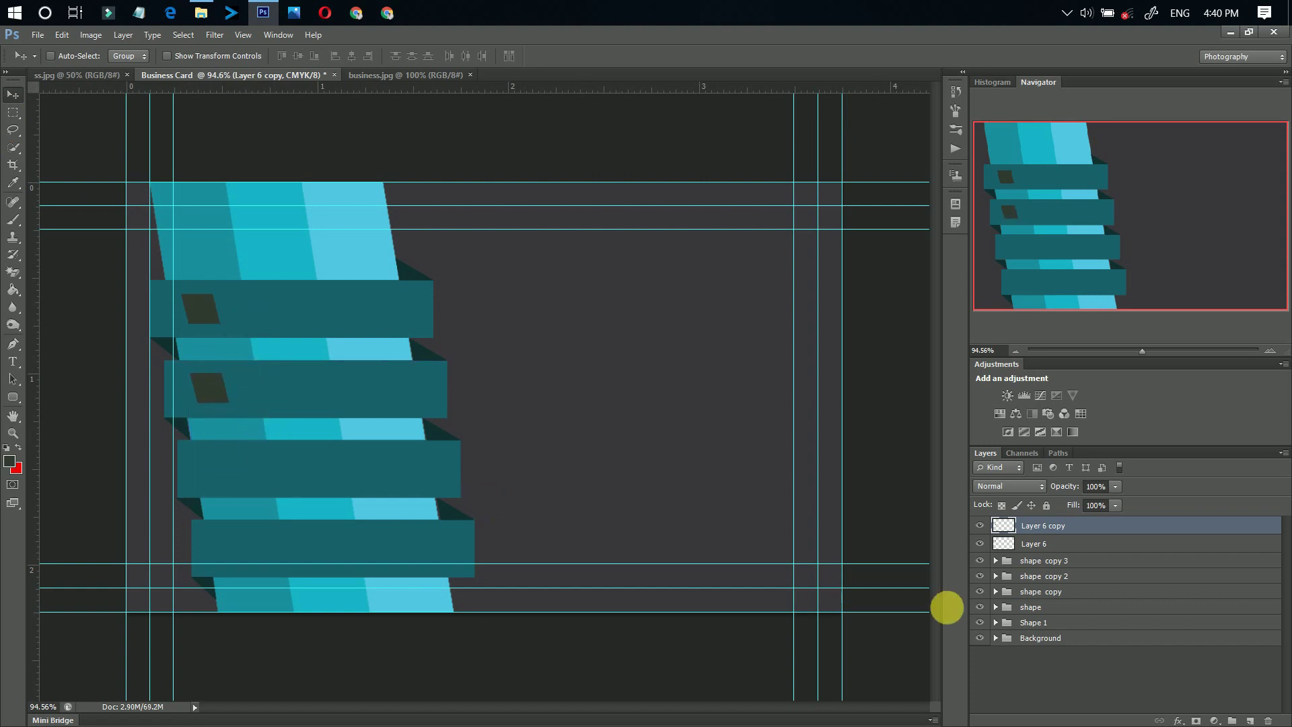
Duplicate Layer 6 copy and move the new parallelogram onto the third teal bar
right_click(1044, 531)
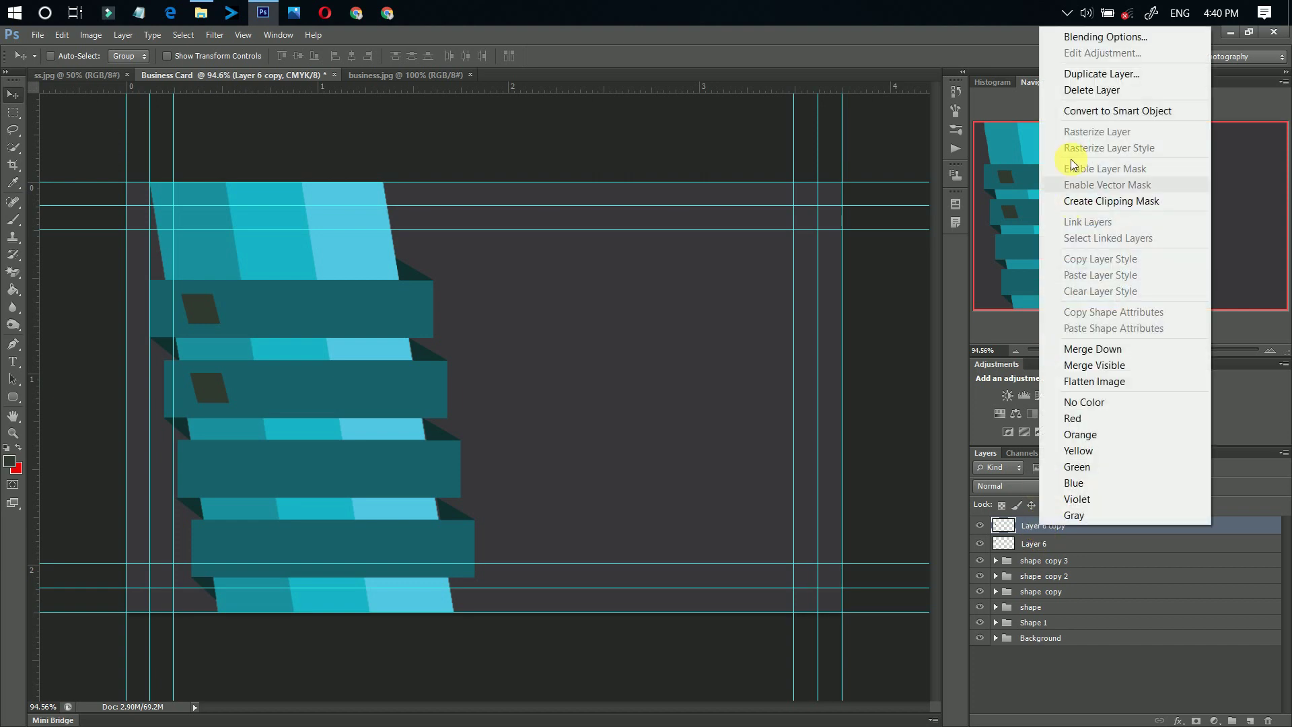
left_click(1083, 74)
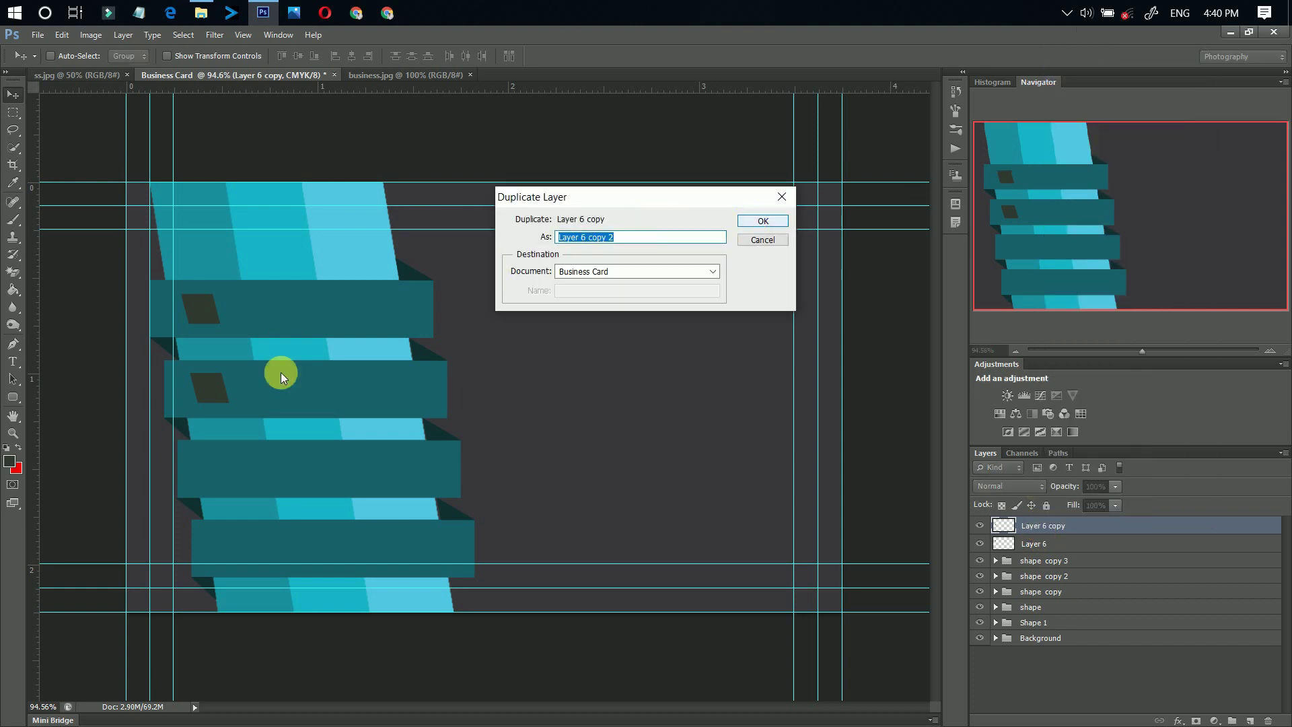
key("Return")
left_click_drag(220, 401, 231, 476)
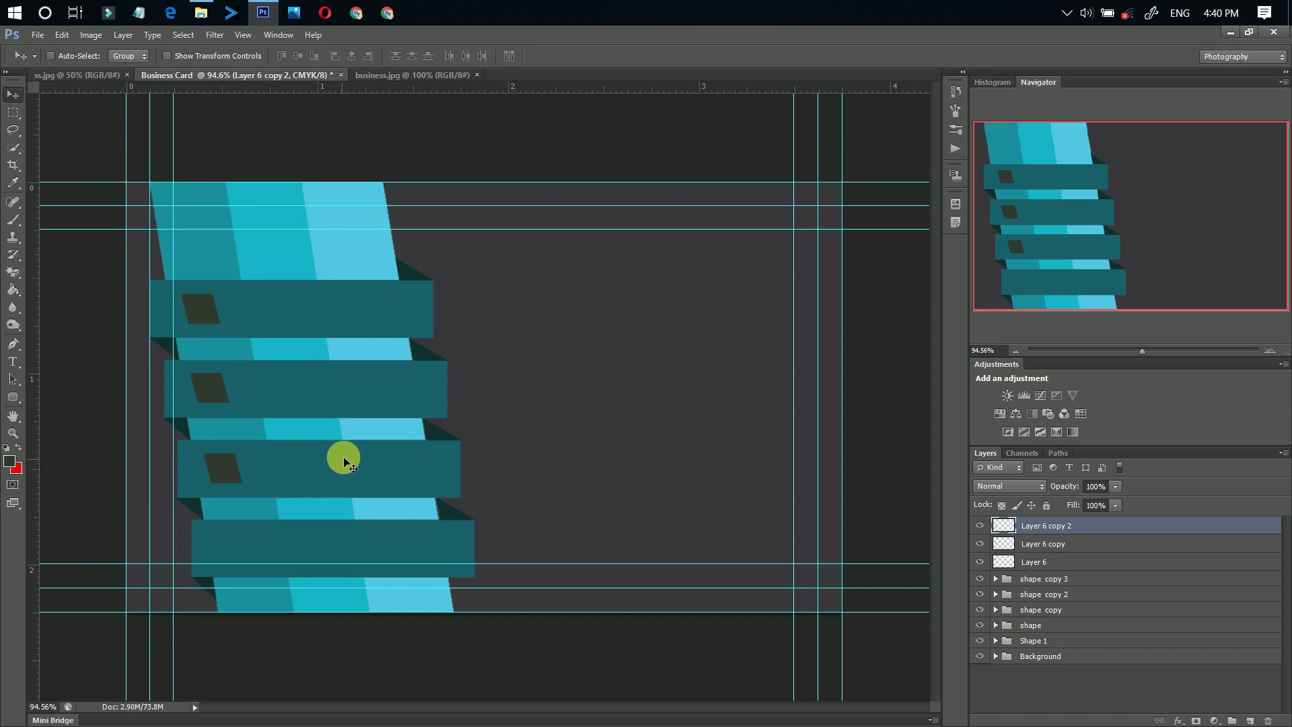
Duplicate Layer 6 copy 2 and position the fourth parallelogram on the bottom bar
scroll(529, 492, "down", 1)
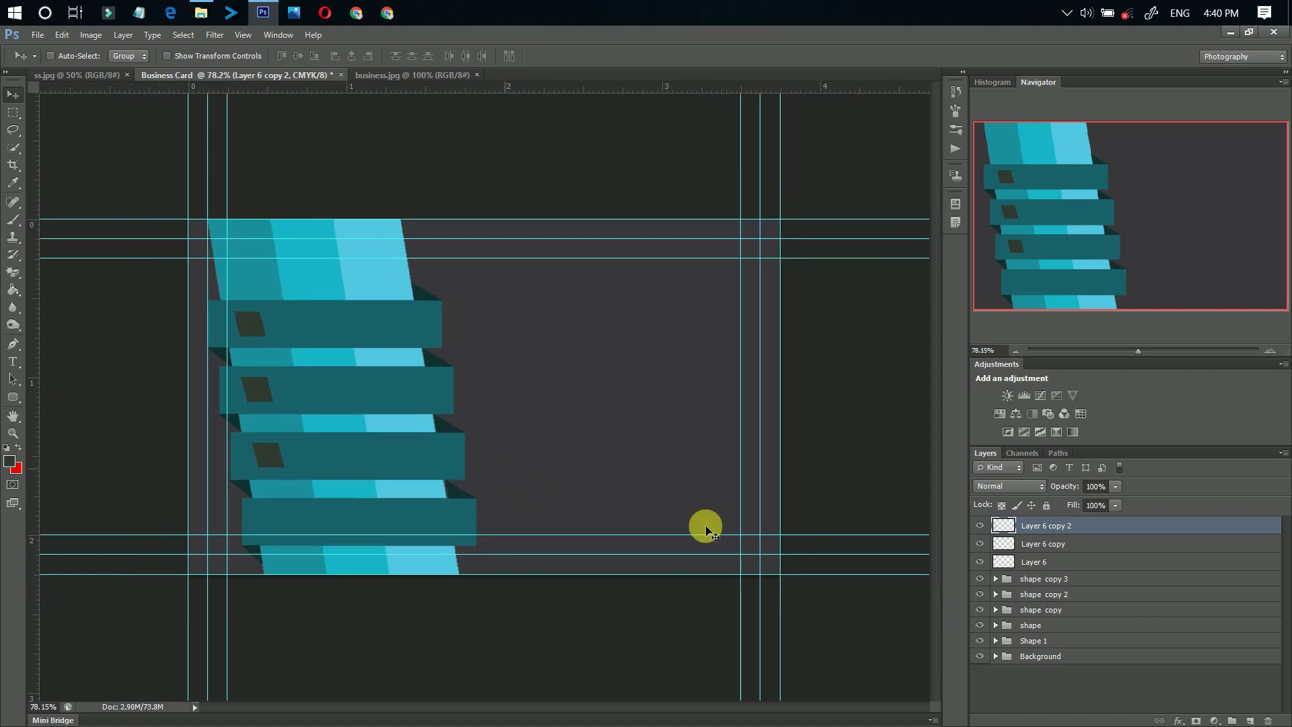
right_click(1036, 525)
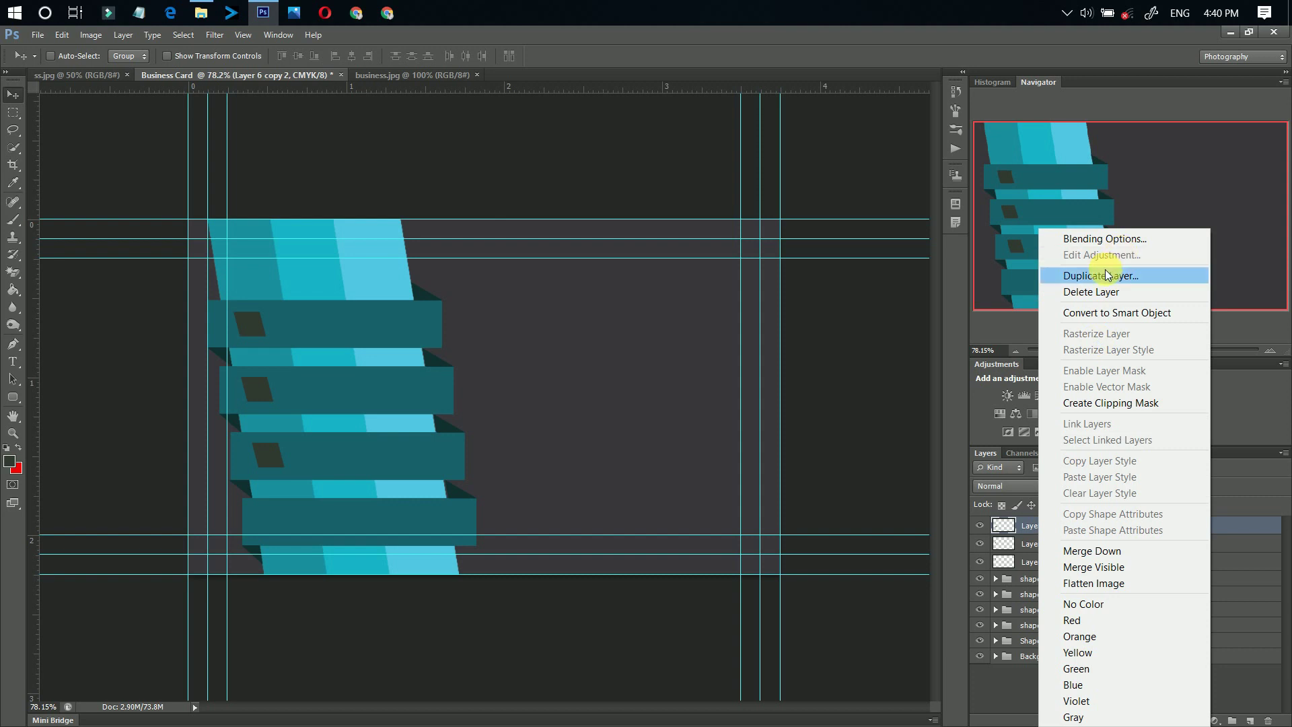
left_click(1106, 275)
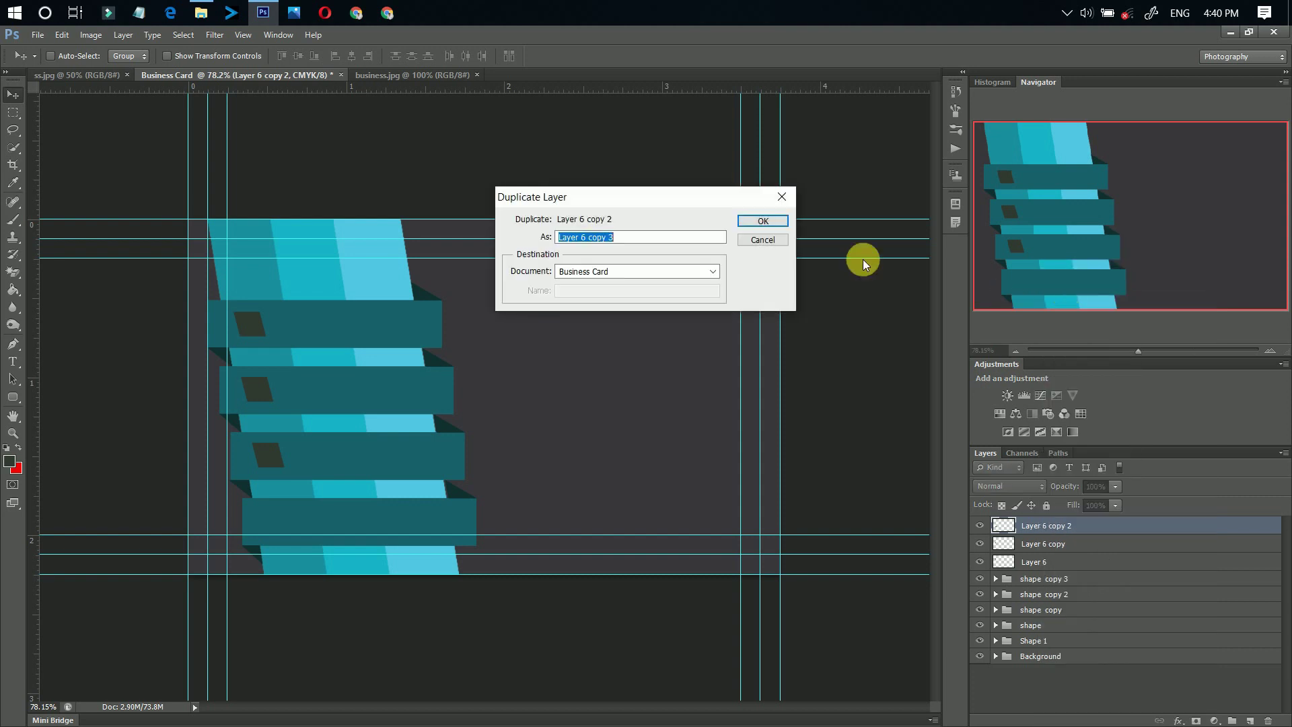
left_click(761, 222)
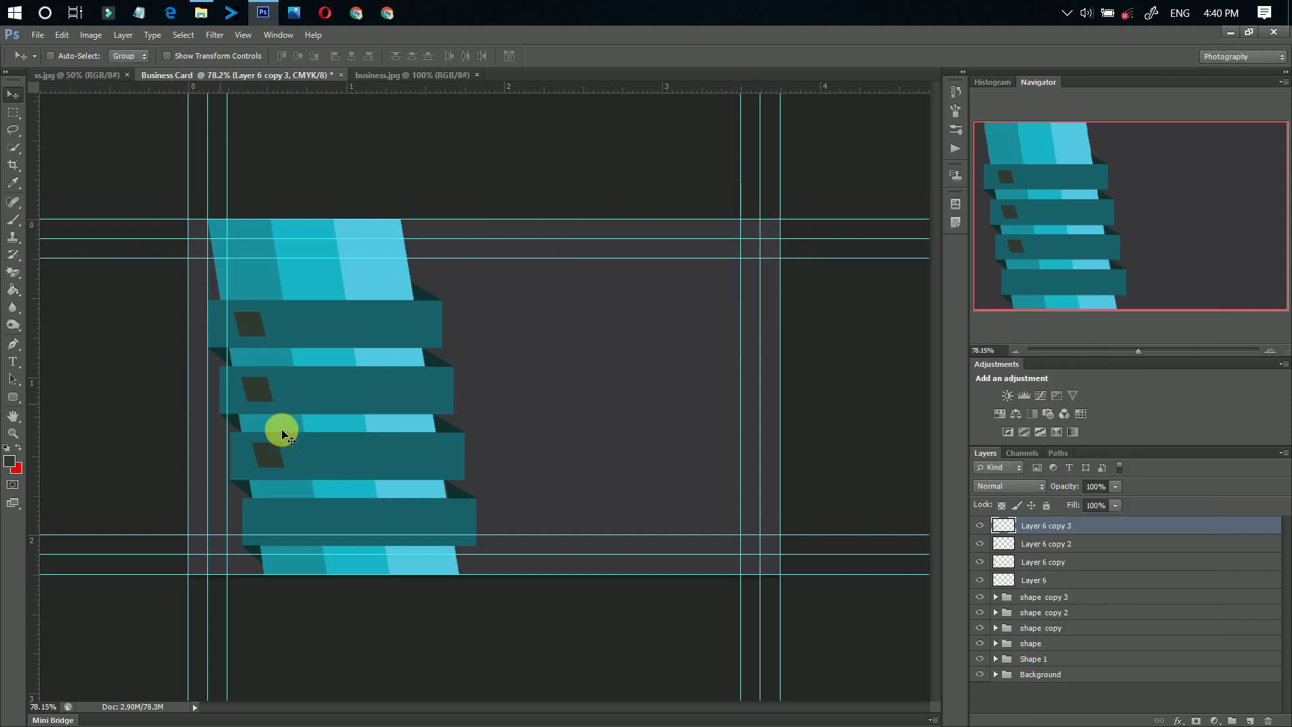
left_click_drag(282, 434, 271, 522)
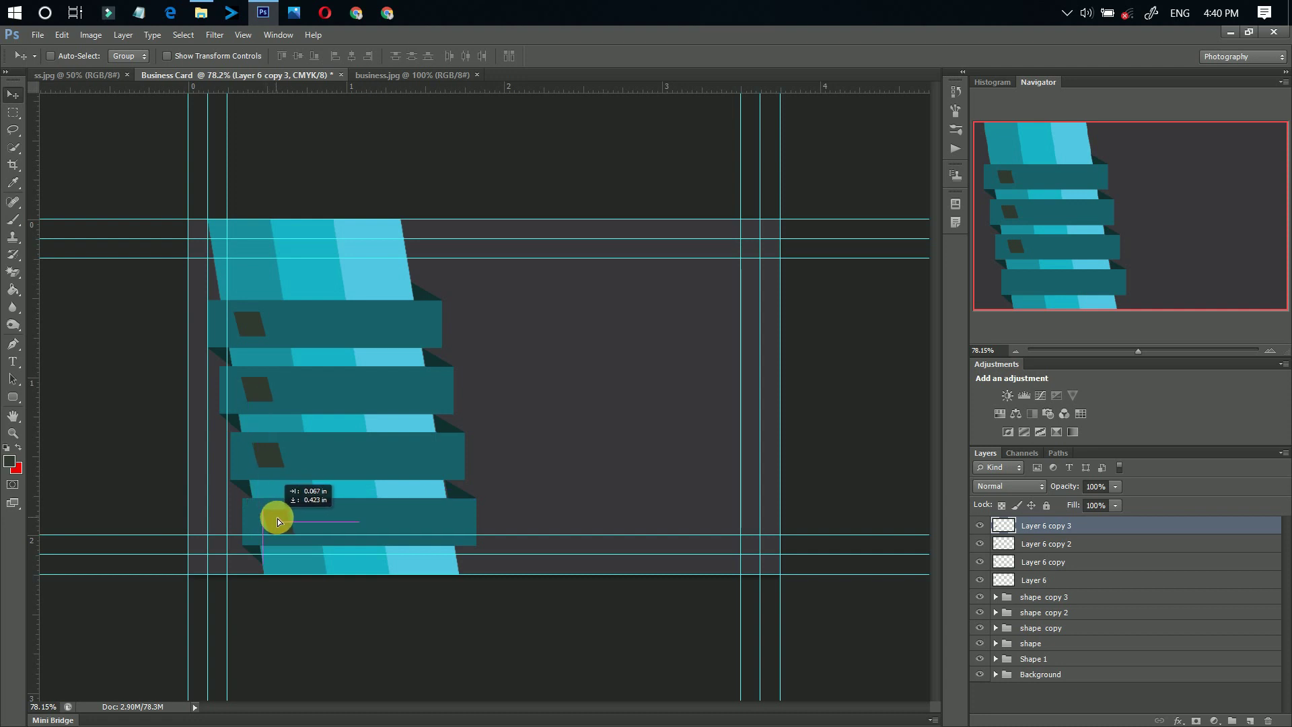
left_click_drag(278, 521, 278, 517)
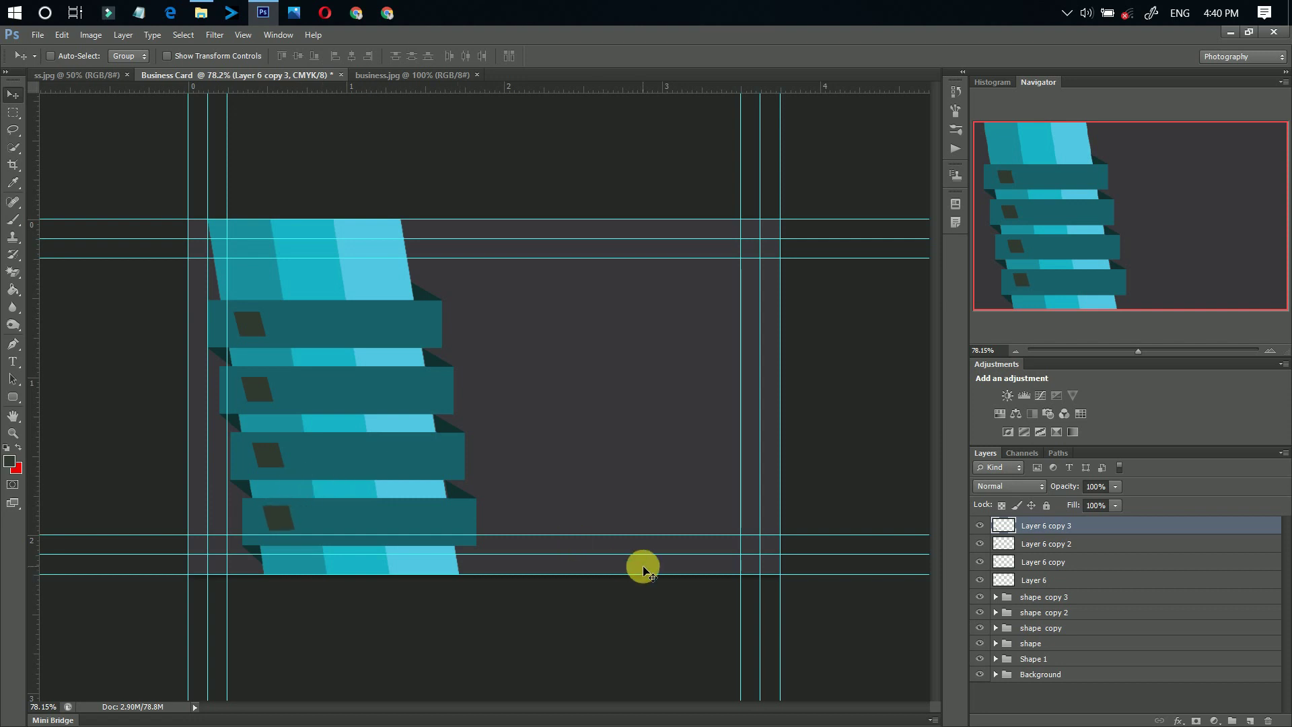
Select Layer 6 through Layer 6 copy 3 and group them into Group 1
left_click(1035, 619)
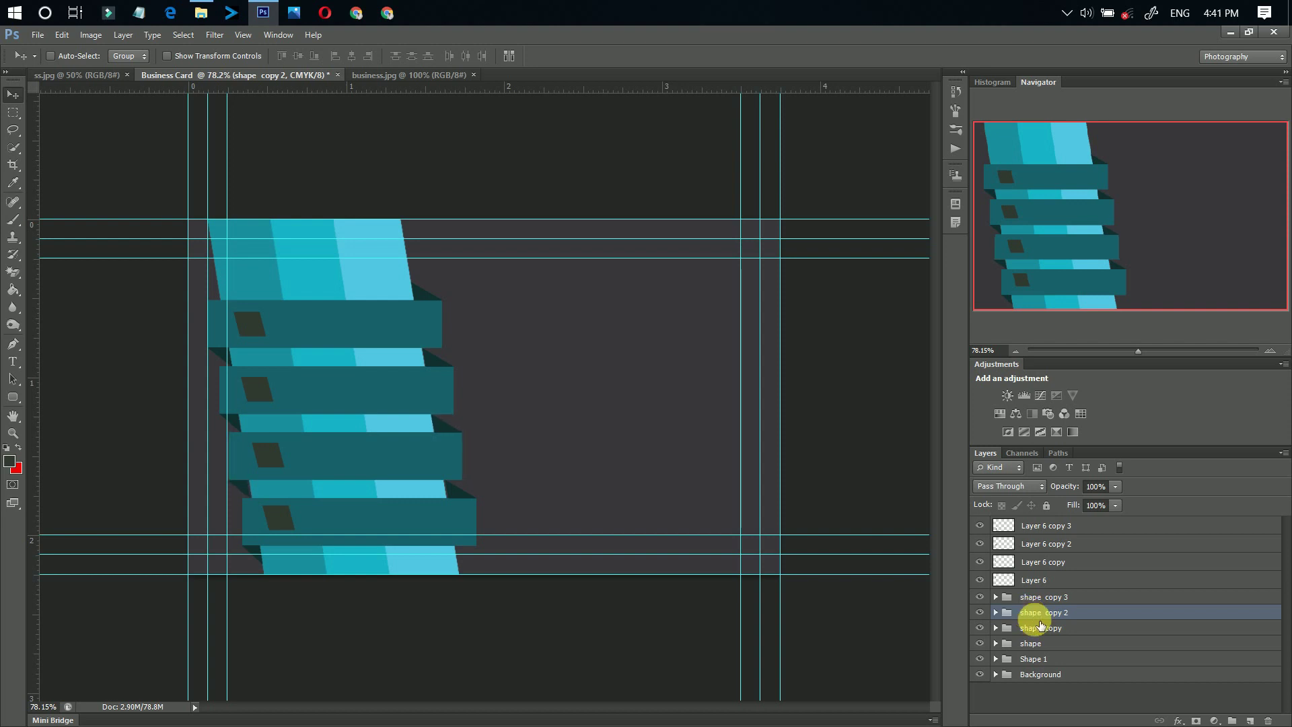
left_click(1036, 599)
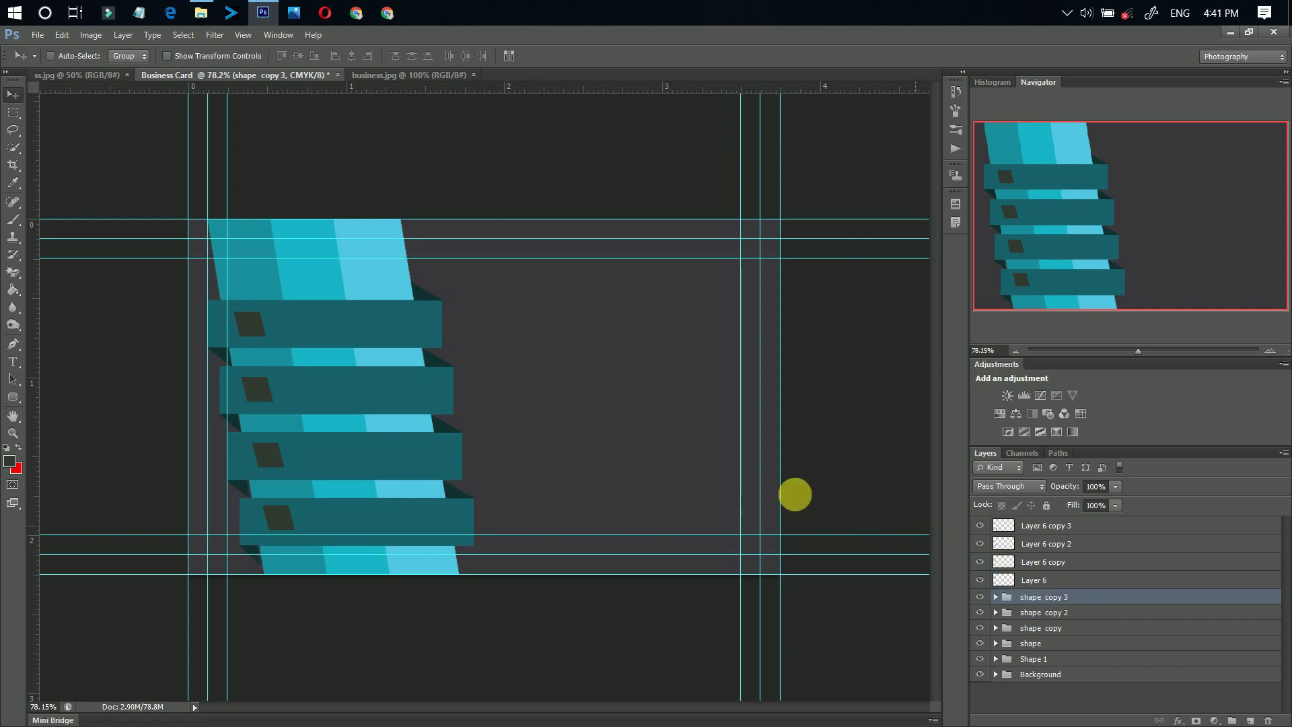
scroll(447, 418, "down", 1)
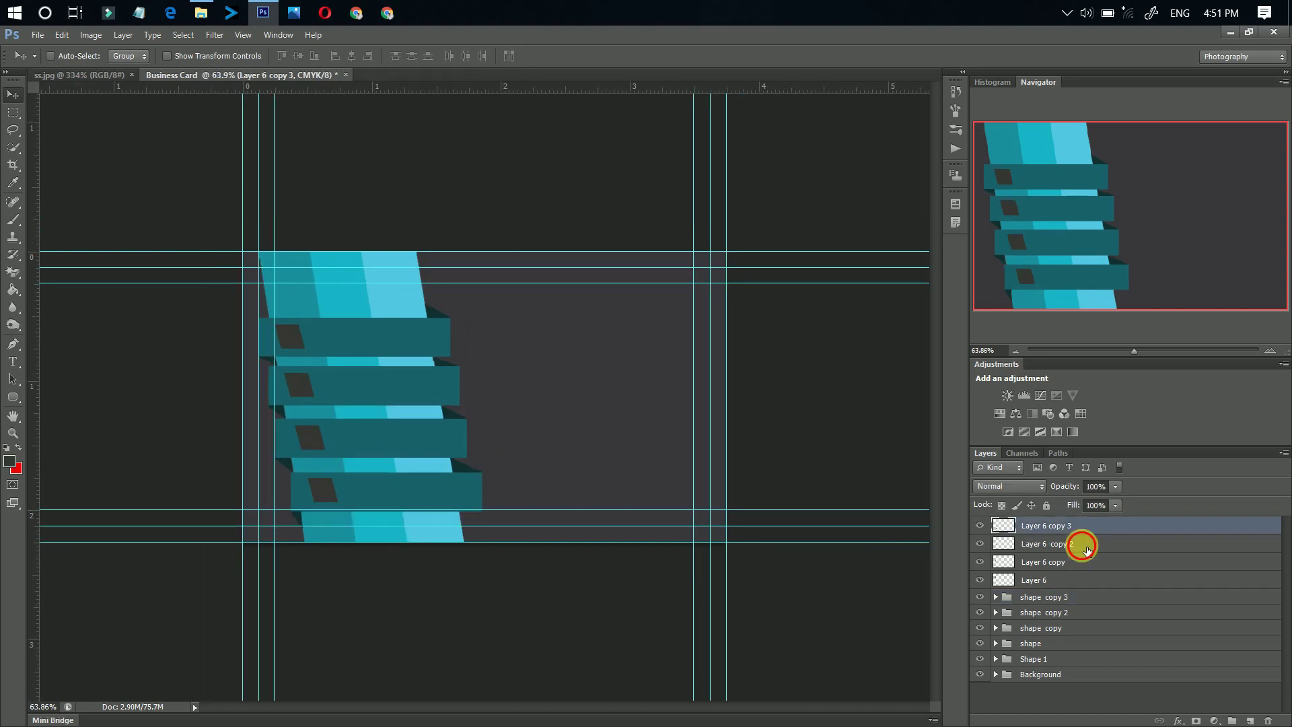
left_click(1063, 543, "ctrl")
left_click(1059, 578, "ctrl")
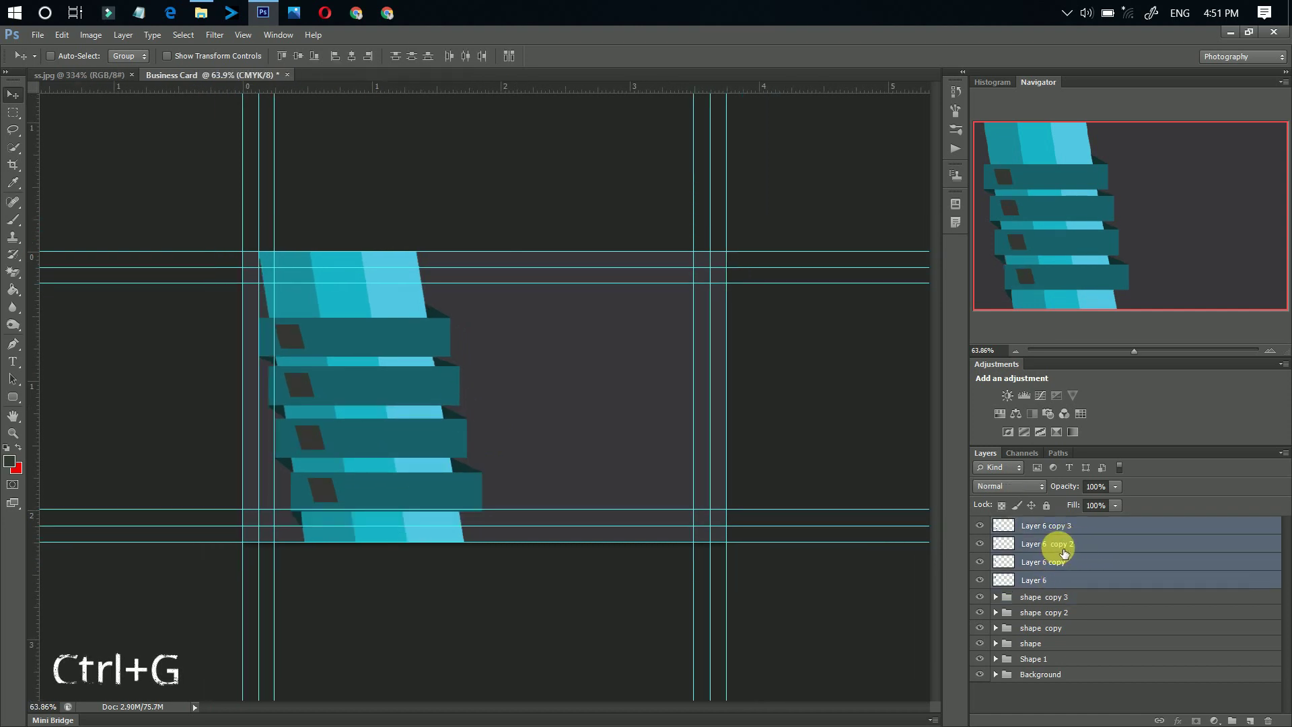
left_click(135, 37)
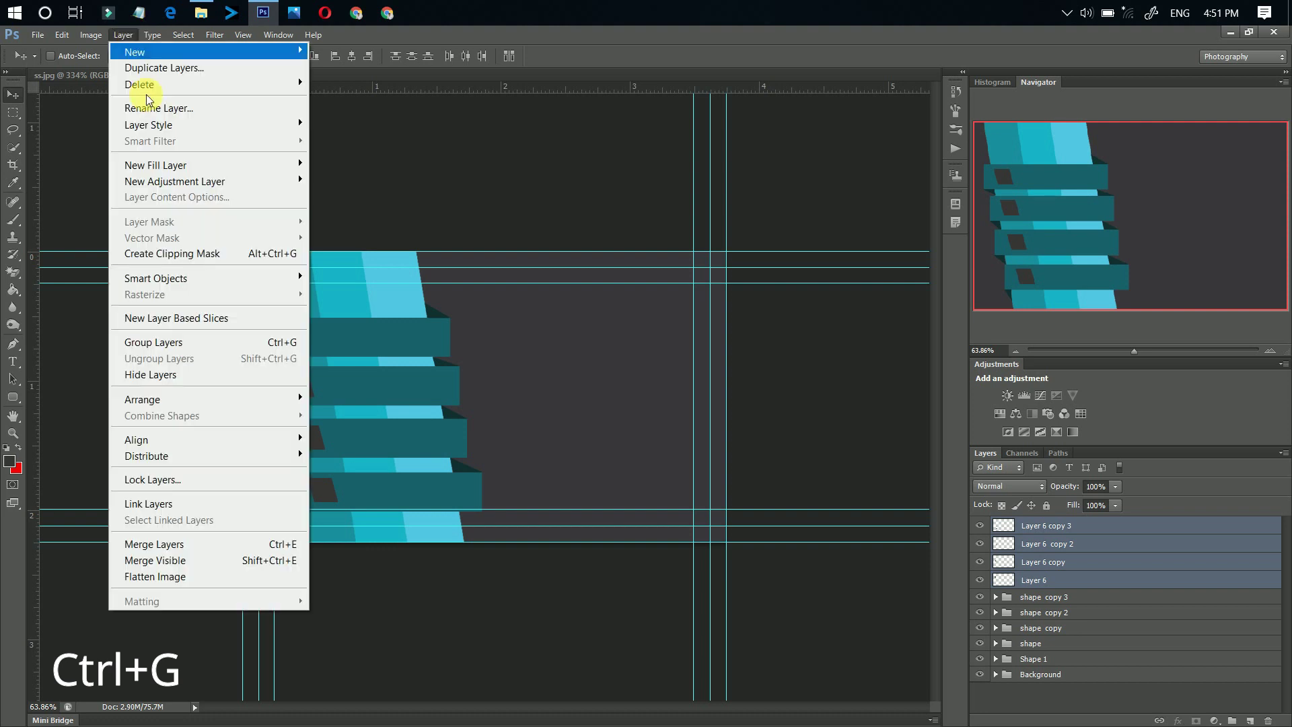
left_click(149, 341)
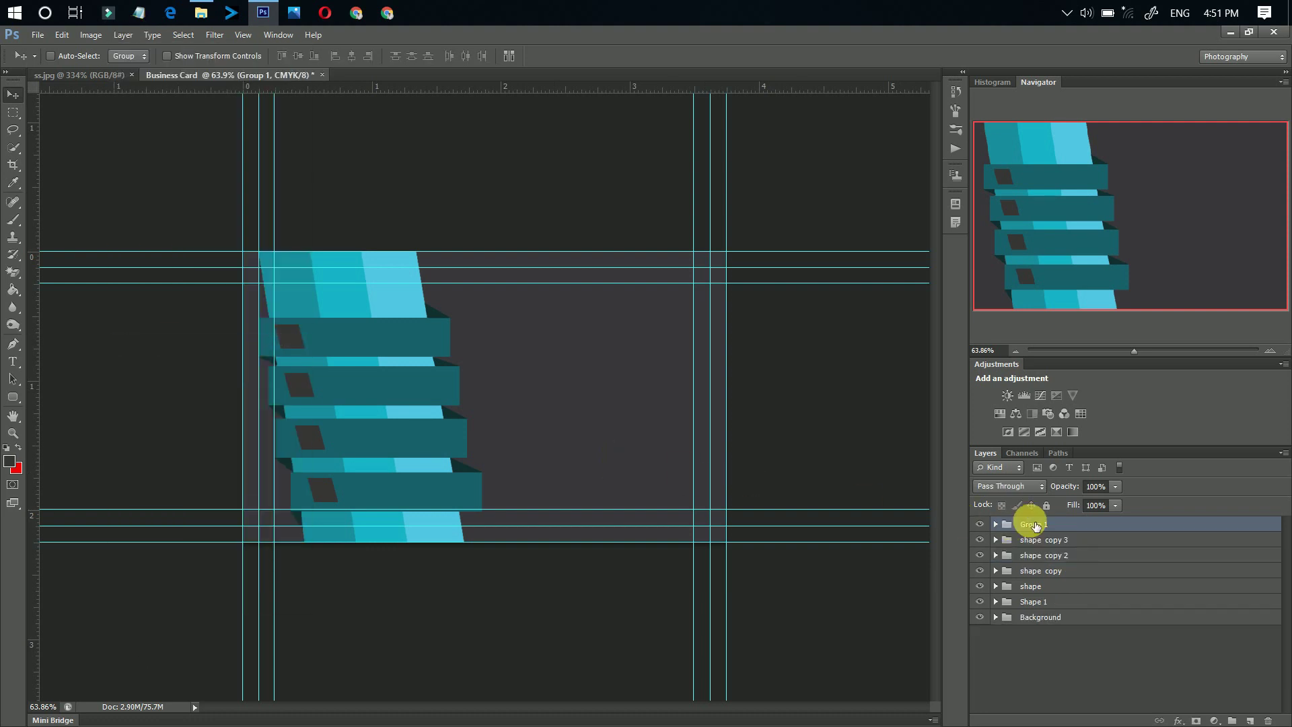
Review the ss.jpg reference mockup, then return to the Business Card document
scroll(389, 347, "down", 1)
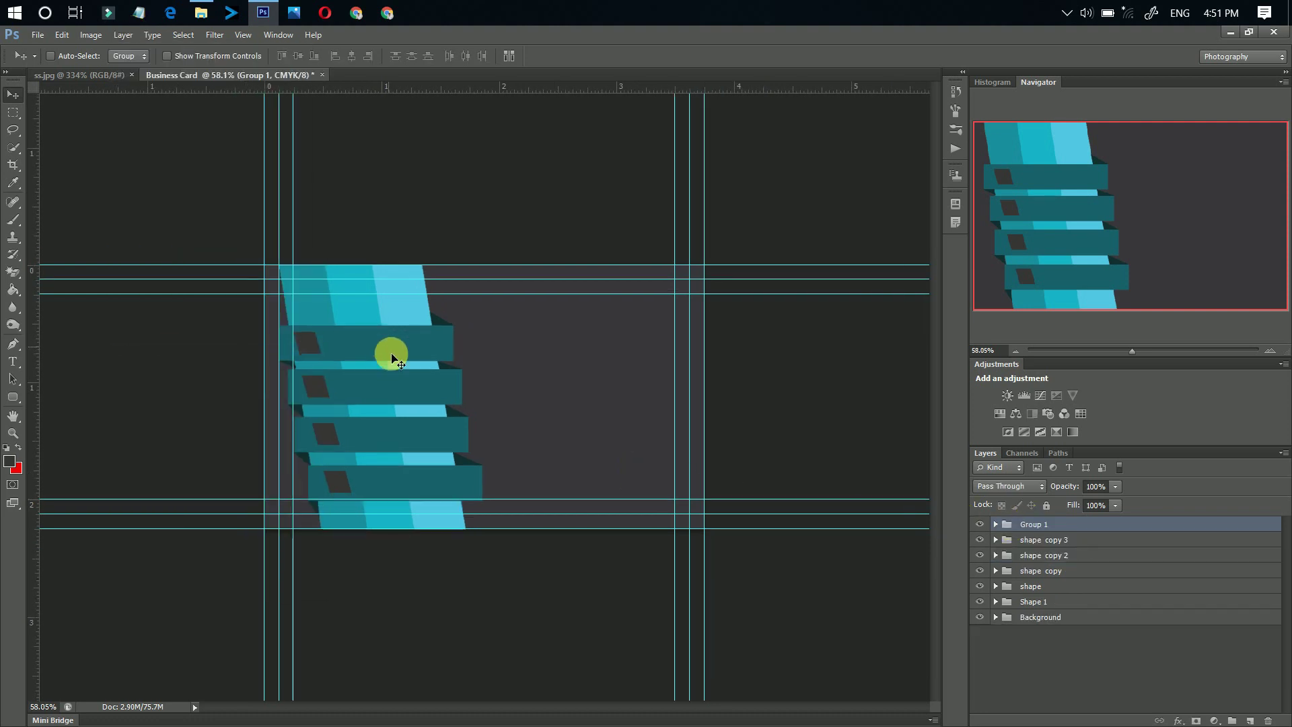
left_click(103, 76)
scroll(248, 332, "down", 1)
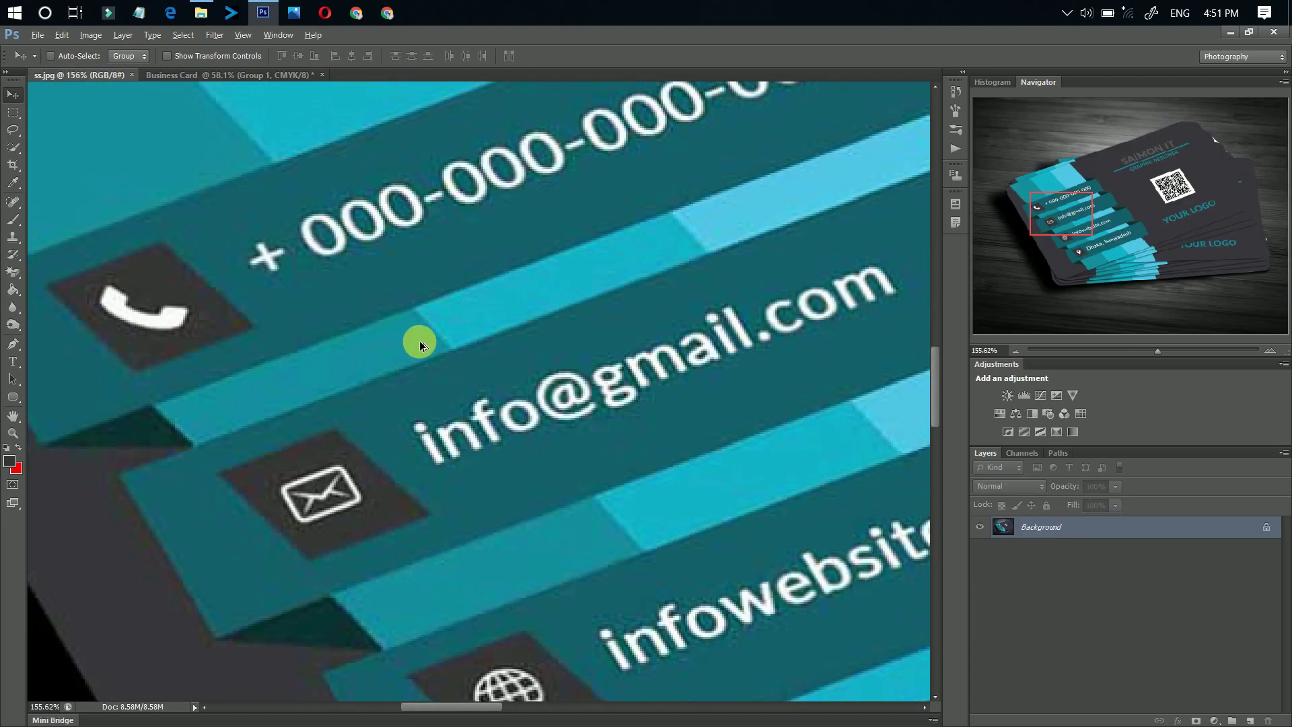
scroll(418, 343, "down", 4)
scroll(370, 324, "down", 2)
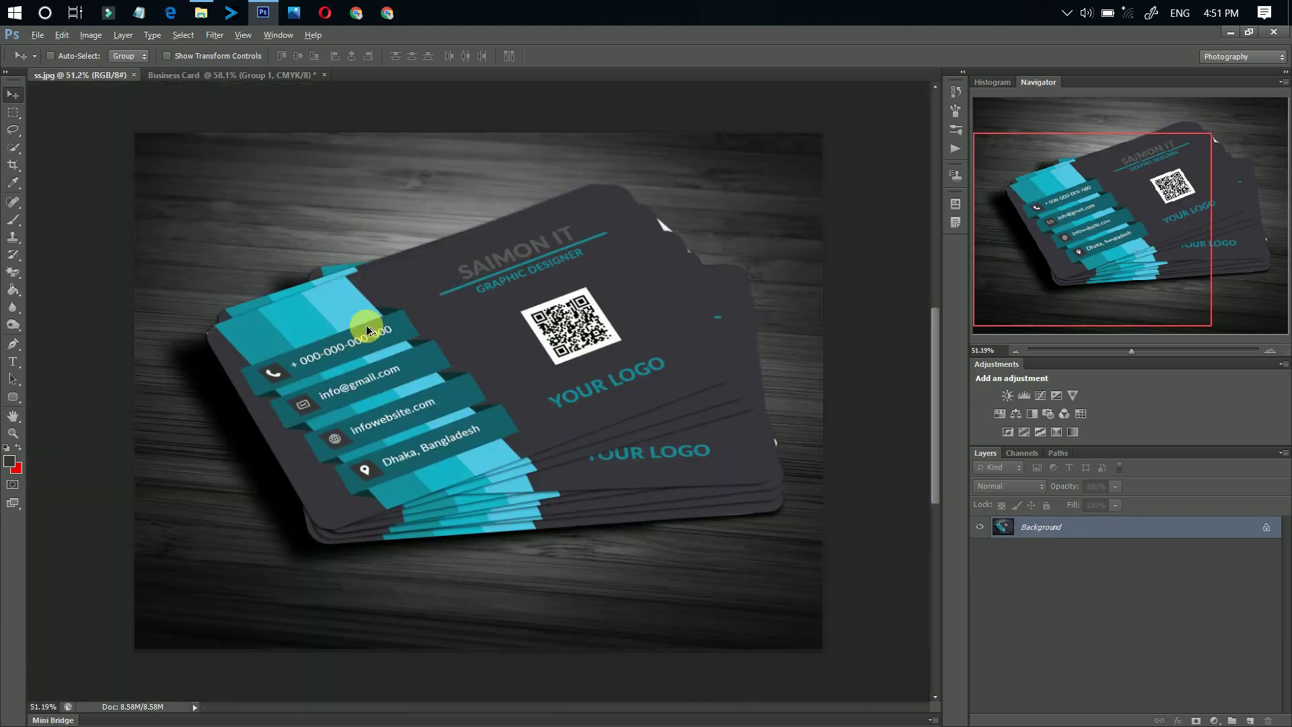
left_click(208, 75)
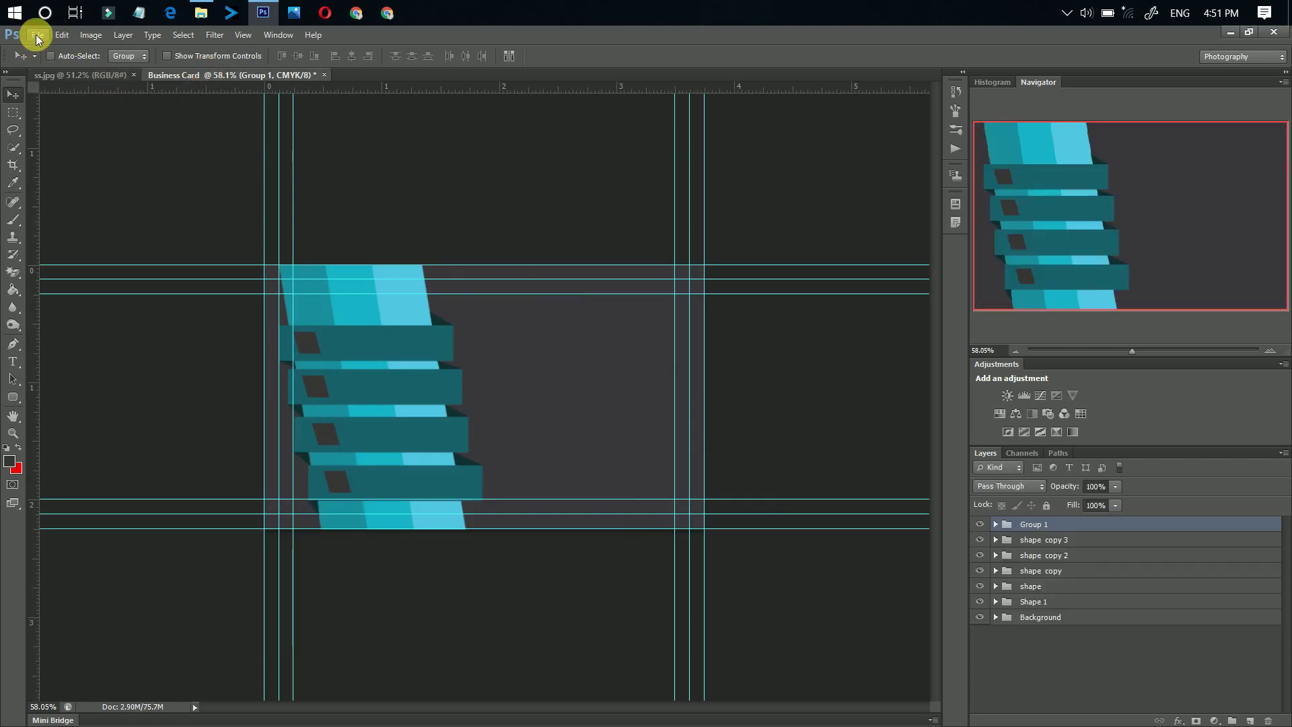
Open the phone icon image 3.jpg
left_click(37, 35)
left_click(31, 65)
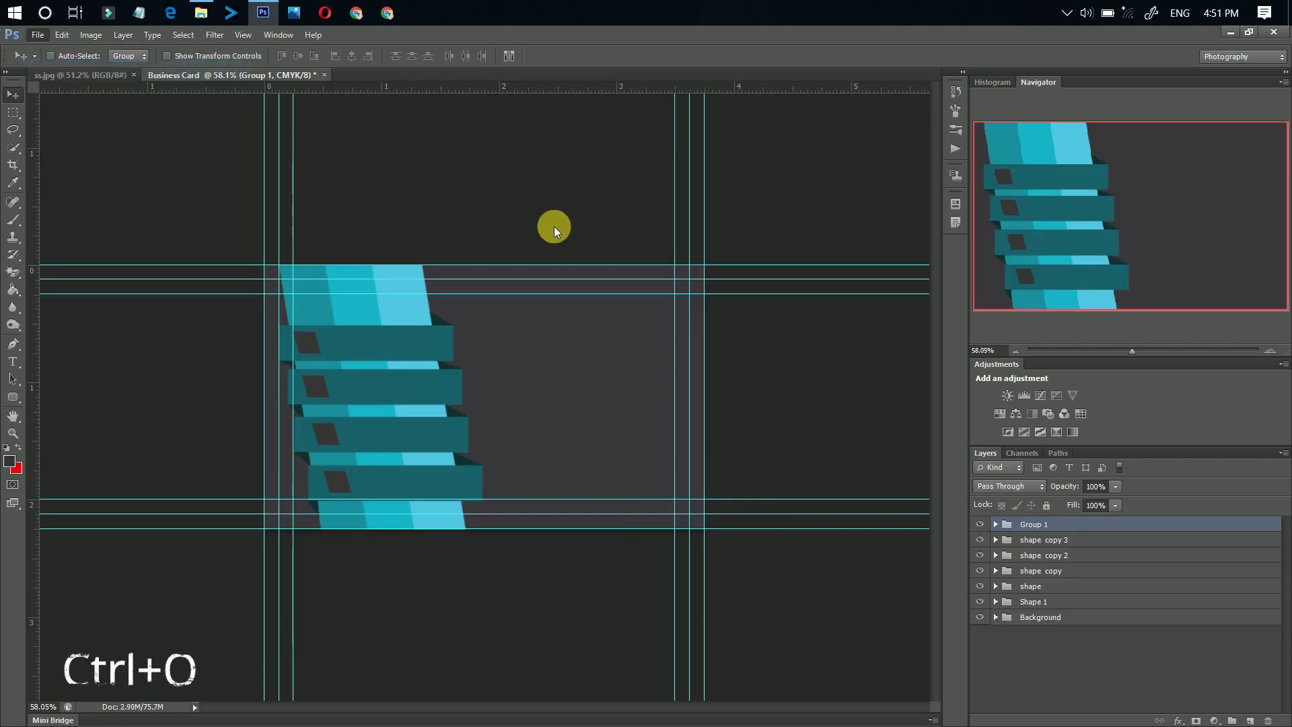
scroll(685, 309, "down", 1)
scroll(684, 308, "up", 1)
left_click(778, 257)
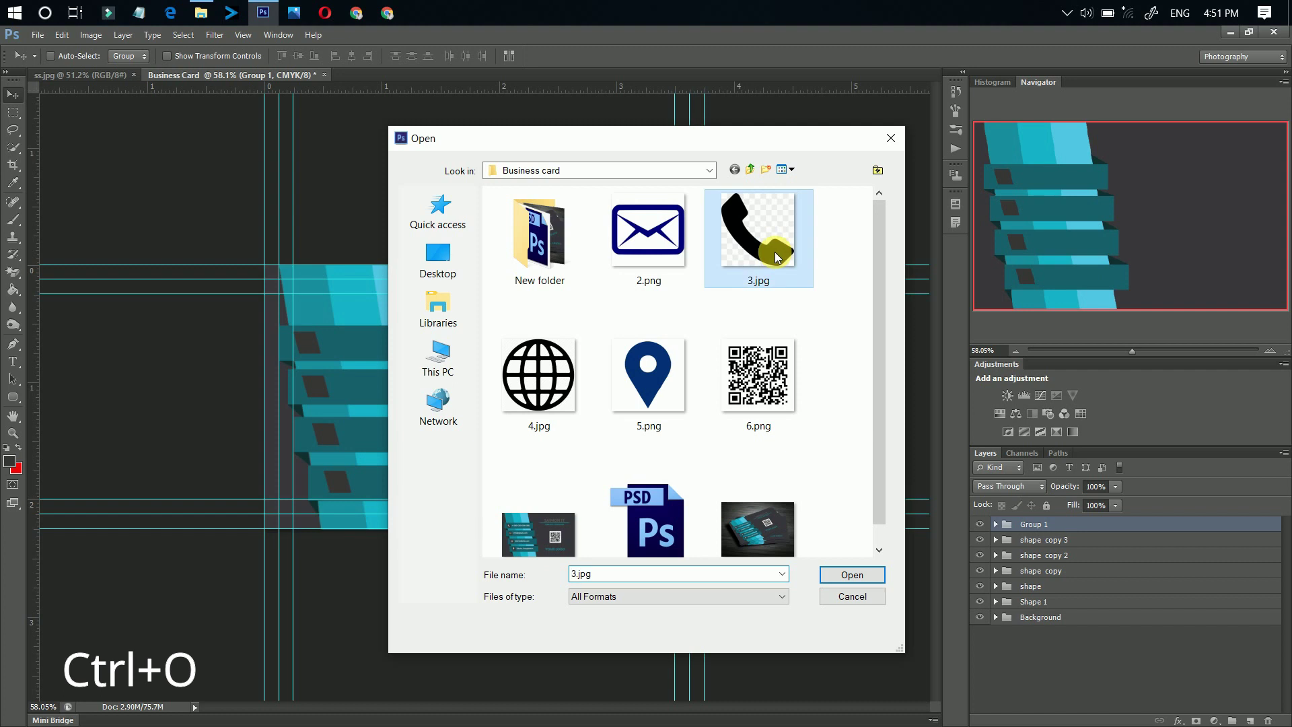
left_click(772, 253)
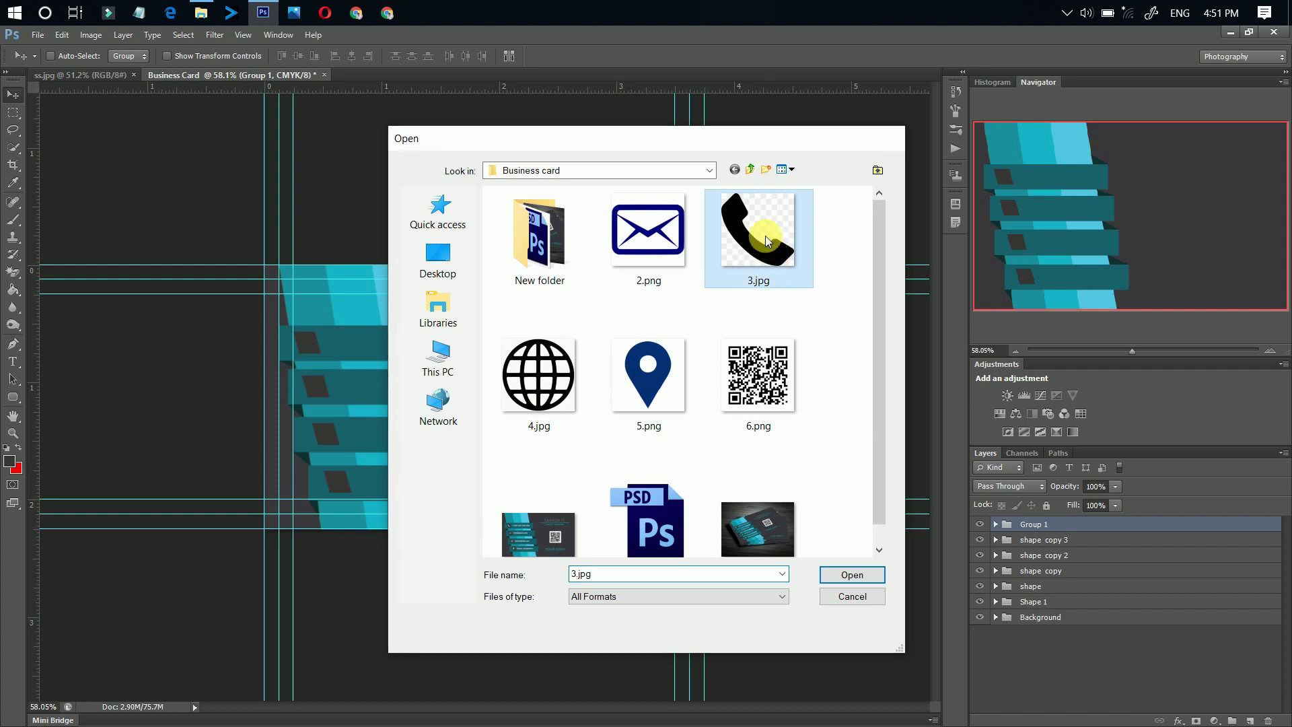
double_click(764, 234)
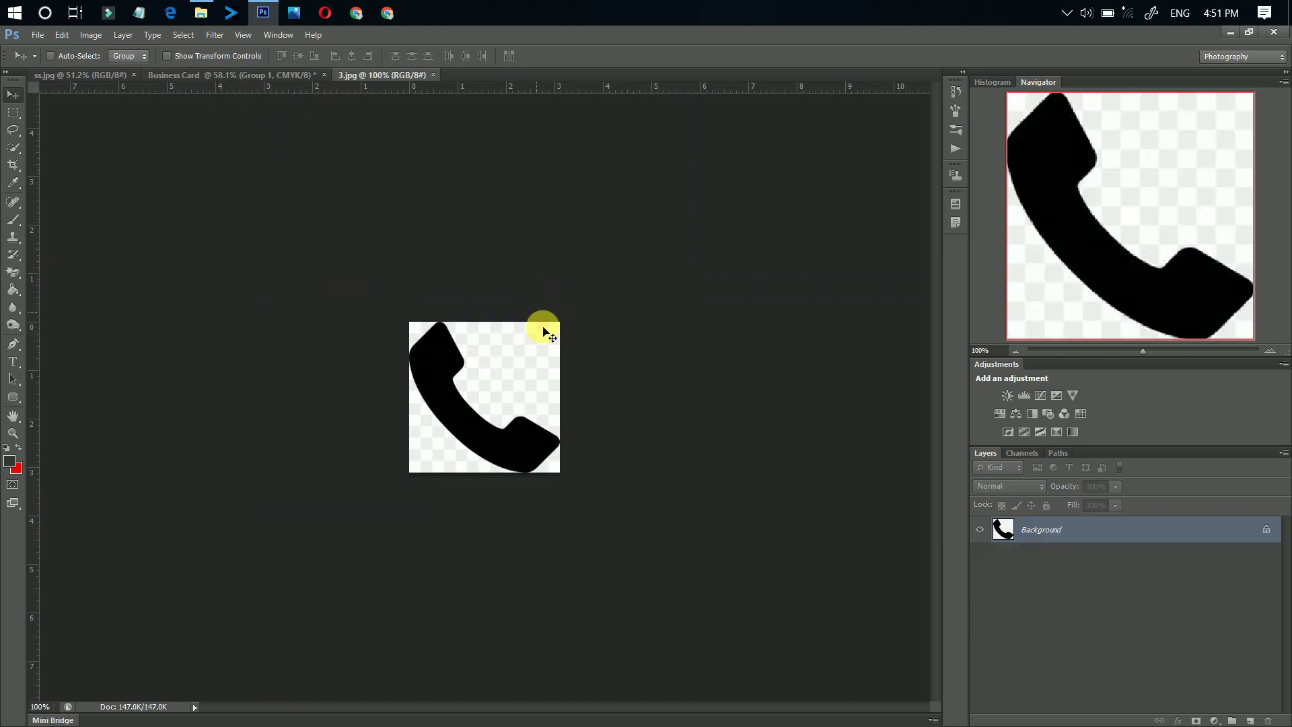
Select the whole phone image and drag it into the Business Card document
left_click(11, 116)
left_click_drag(276, 272, 631, 574)
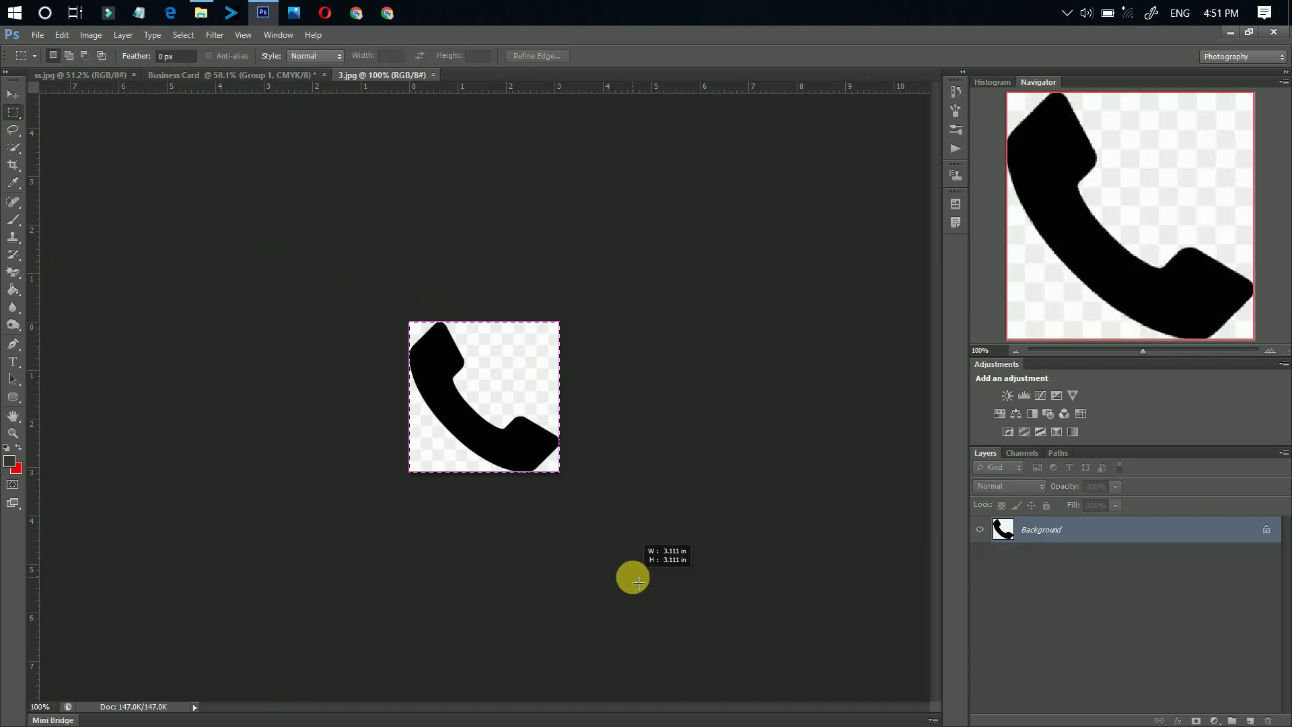
left_click(11, 101)
left_click_drag(384, 352, 225, 176)
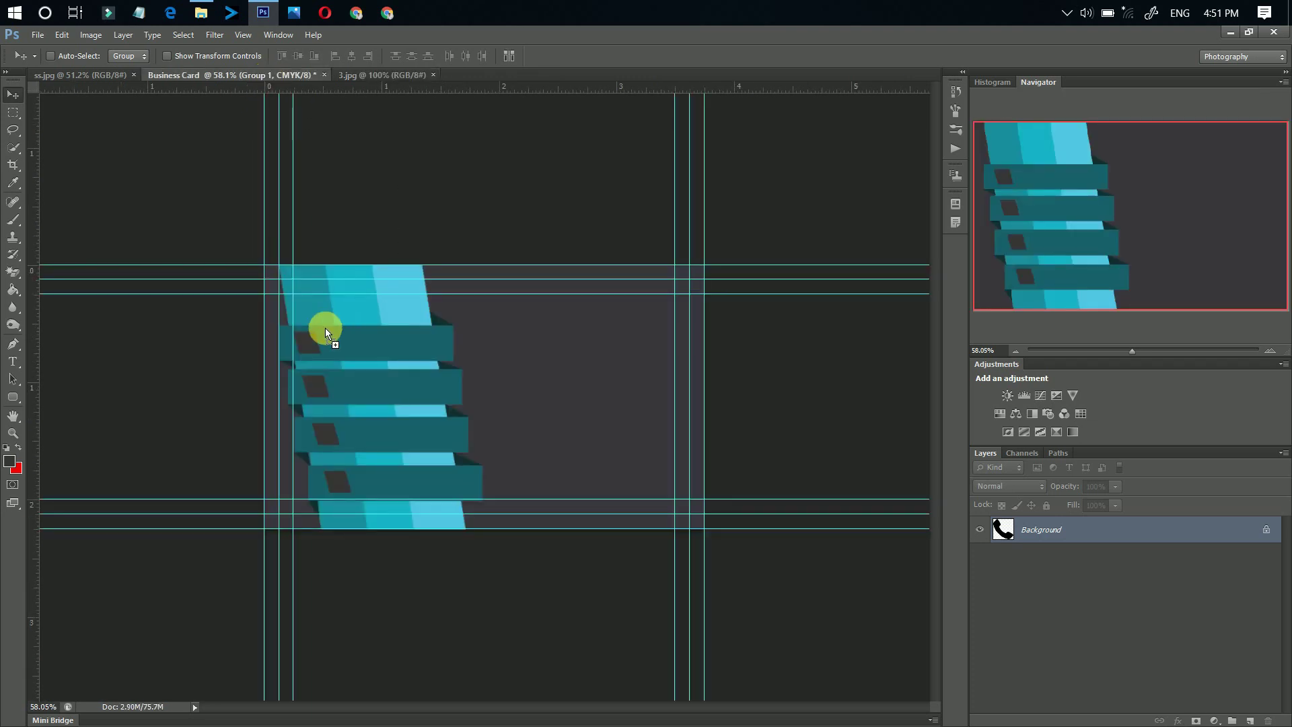
left_click_drag(266, 81, 332, 340)
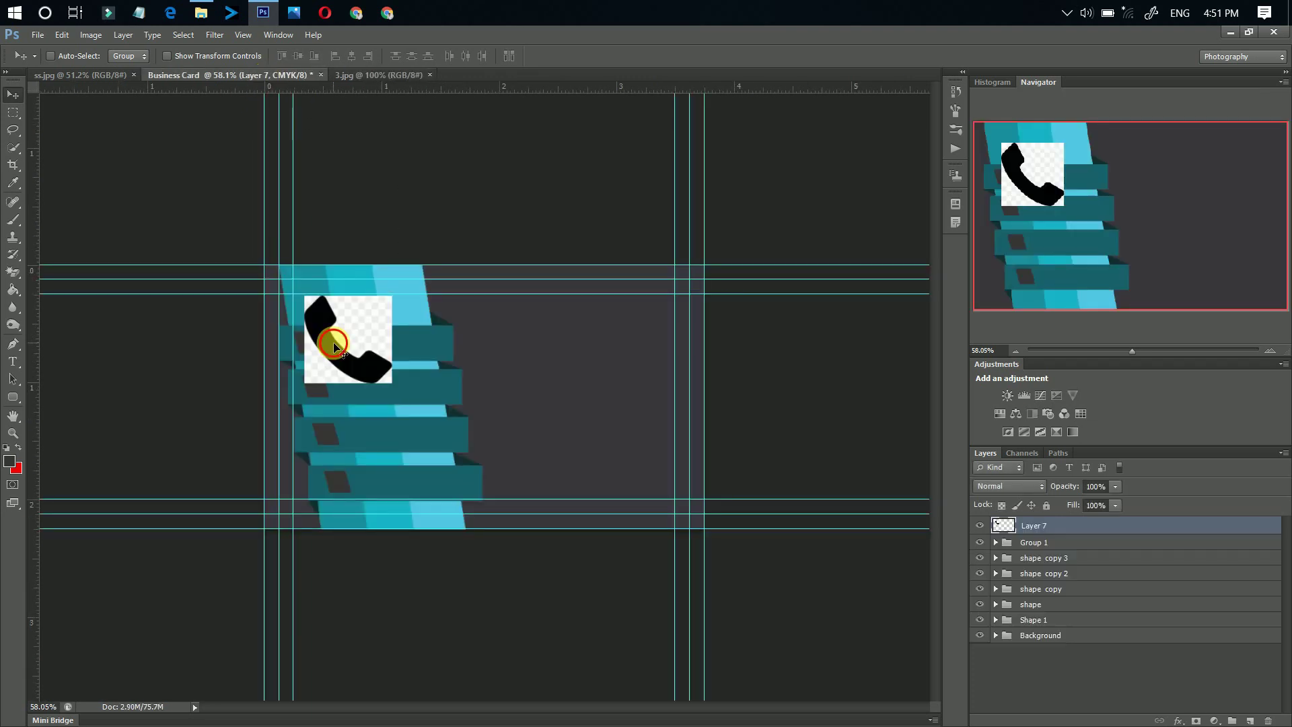
Magic Eraser the white background and corners around the phone icon
left_click(12, 272)
left_click(396, 322)
left_click(341, 385)
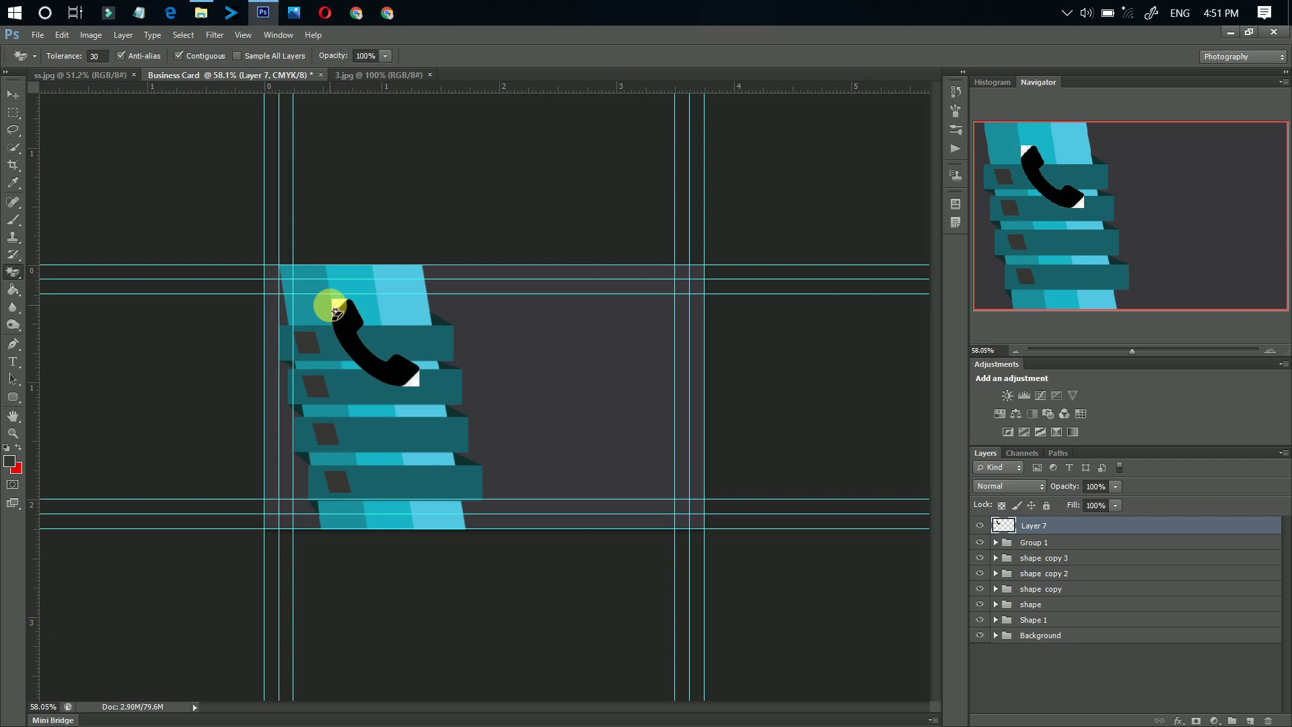
scroll(336, 330, "up", 3, "alt")
left_click(232, 250)
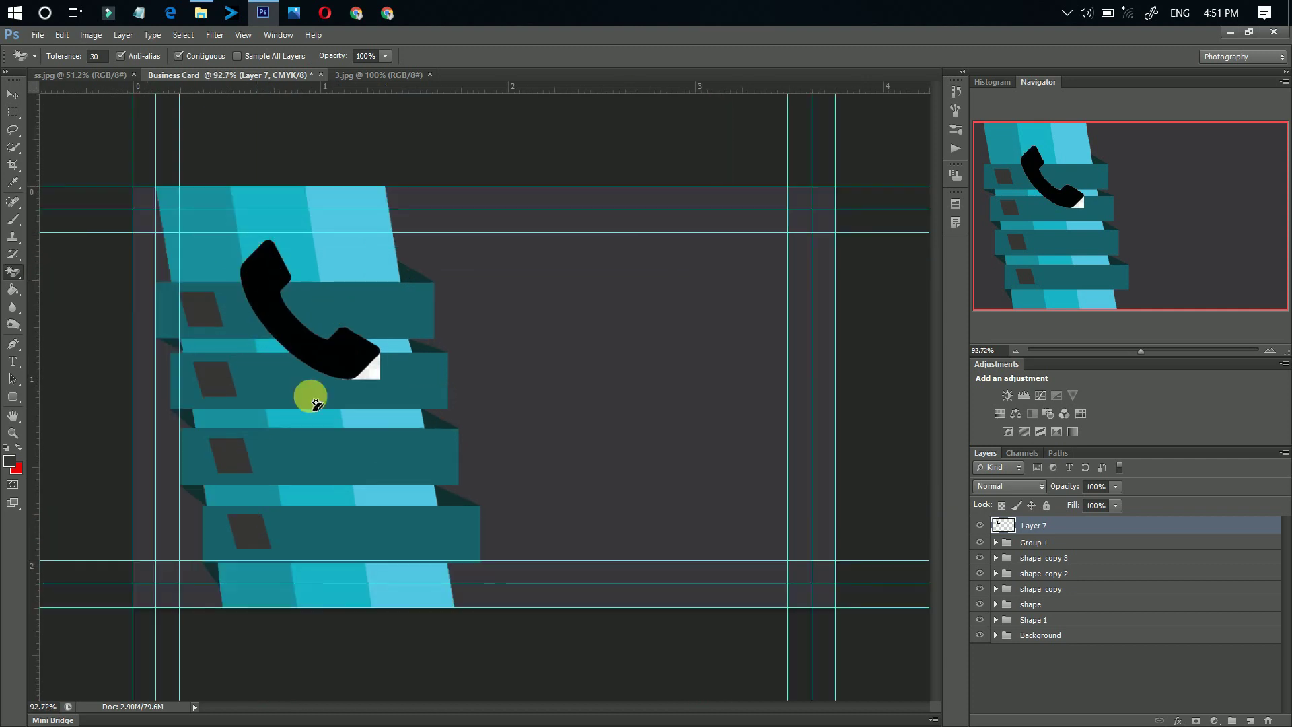
left_click(368, 378)
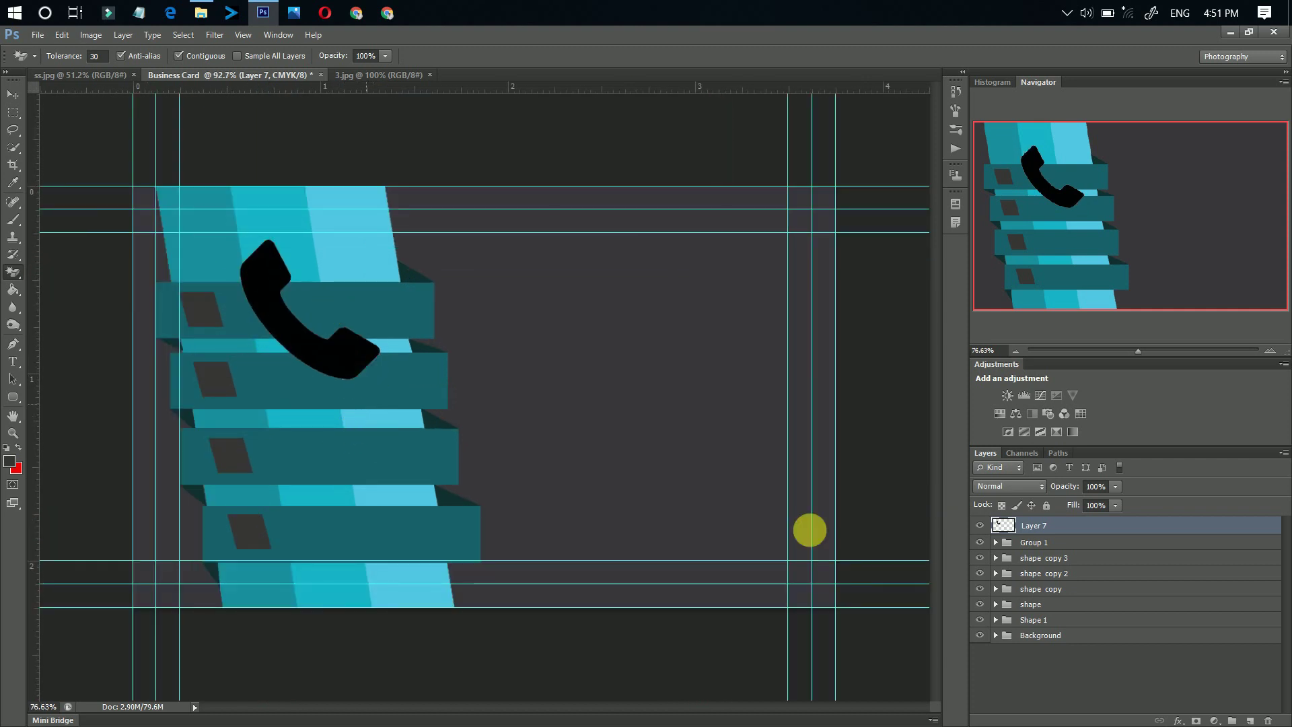
scroll(834, 512, "down", 2, "alt")
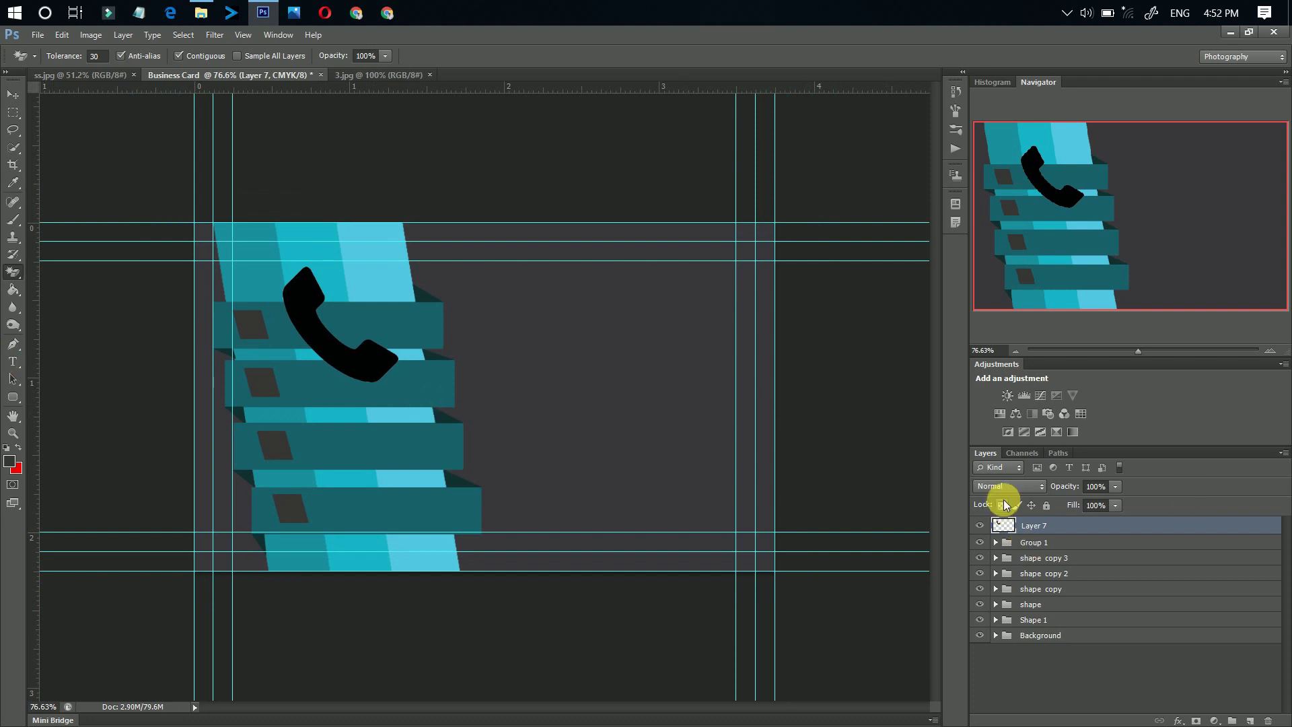
Set the foreground colour to white (#ffffff)
left_click(11, 461)
left_click_drag(641, 434, 565, 406)
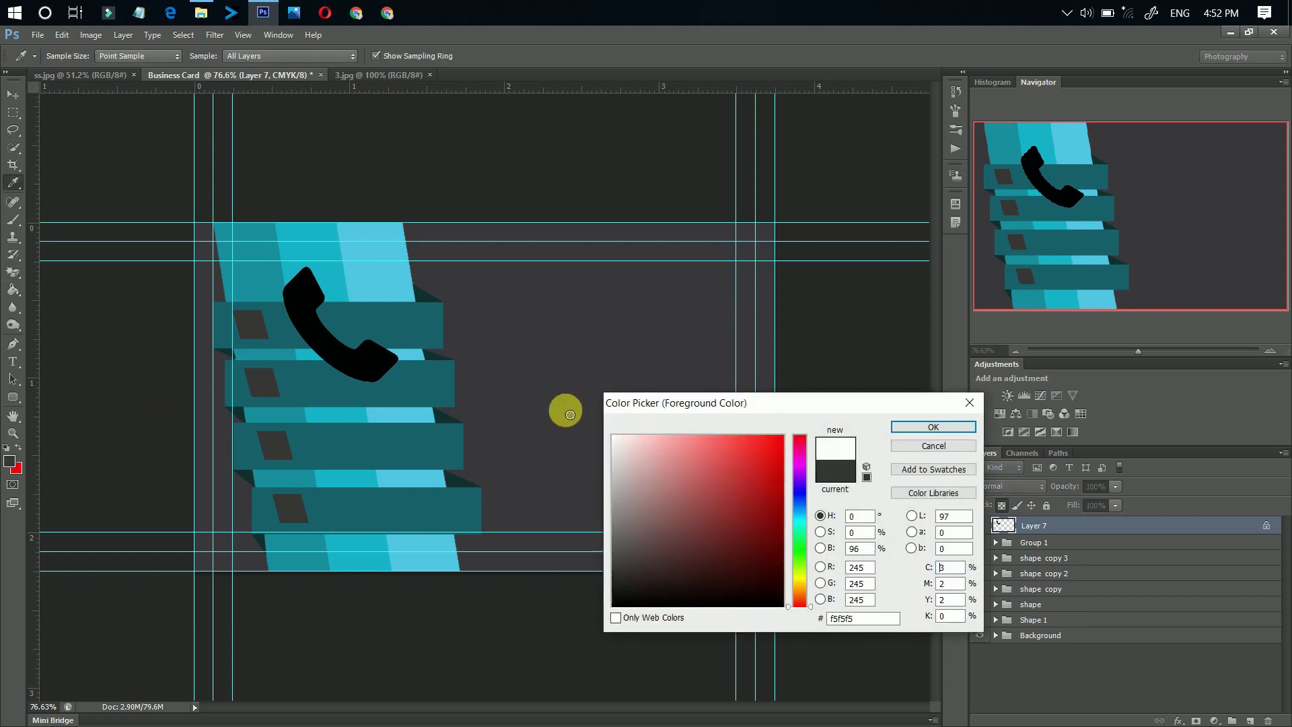
left_click(933, 427)
left_click(13, 290)
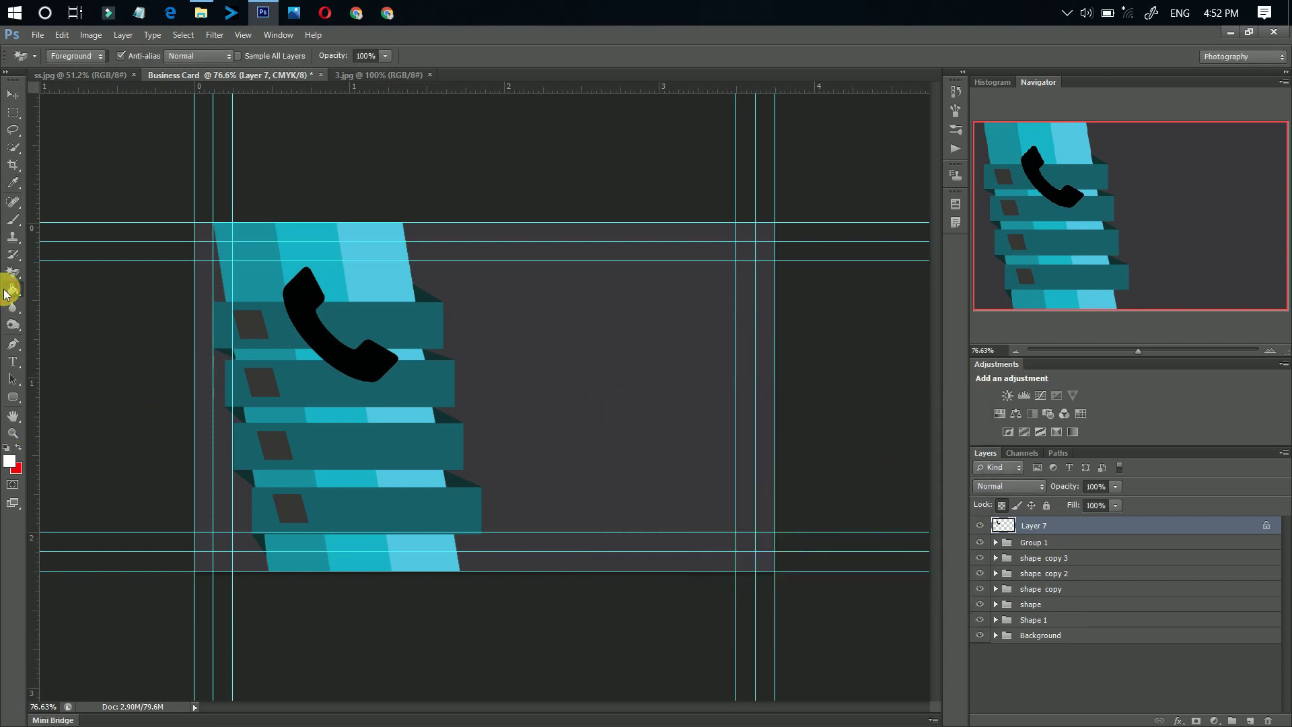
Fill the phone icon white and scale it down proportionally to about a fifth
left_click(300, 309)
key("ctrl+t")
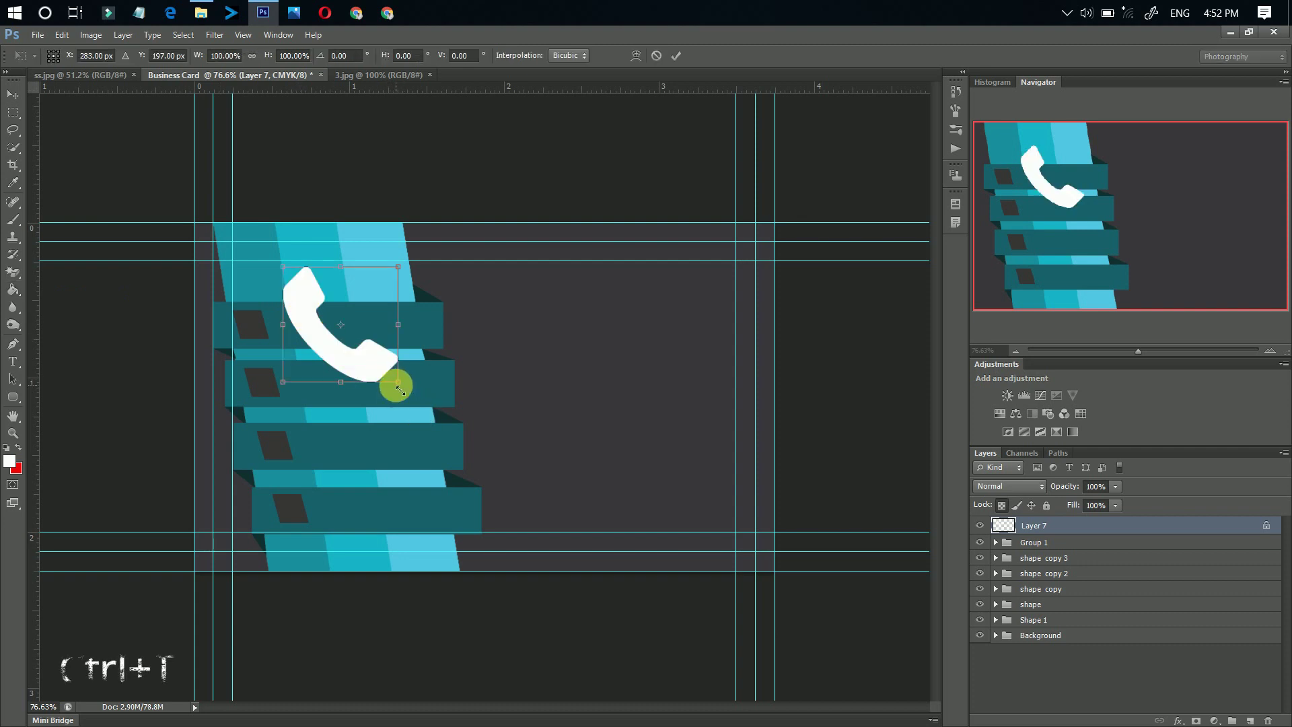
left_click_drag(398, 382, 300, 294)
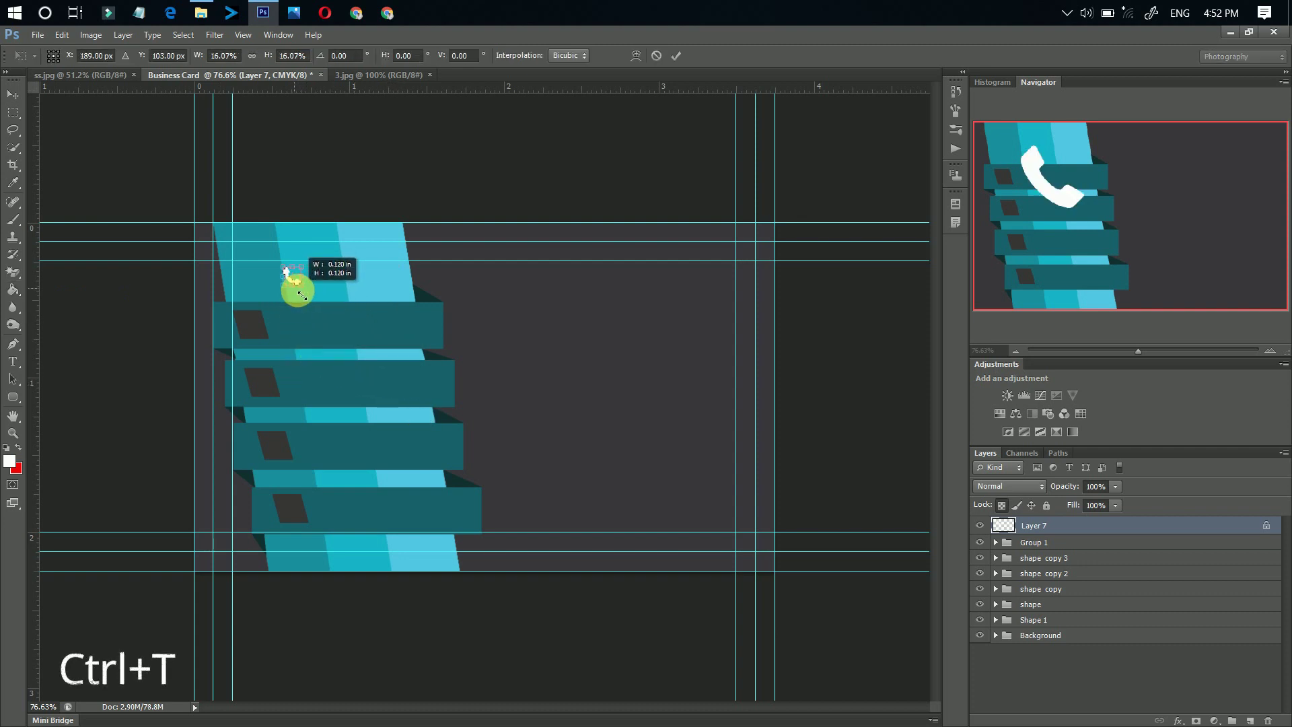
key("Escape")
key("ctrl+t")
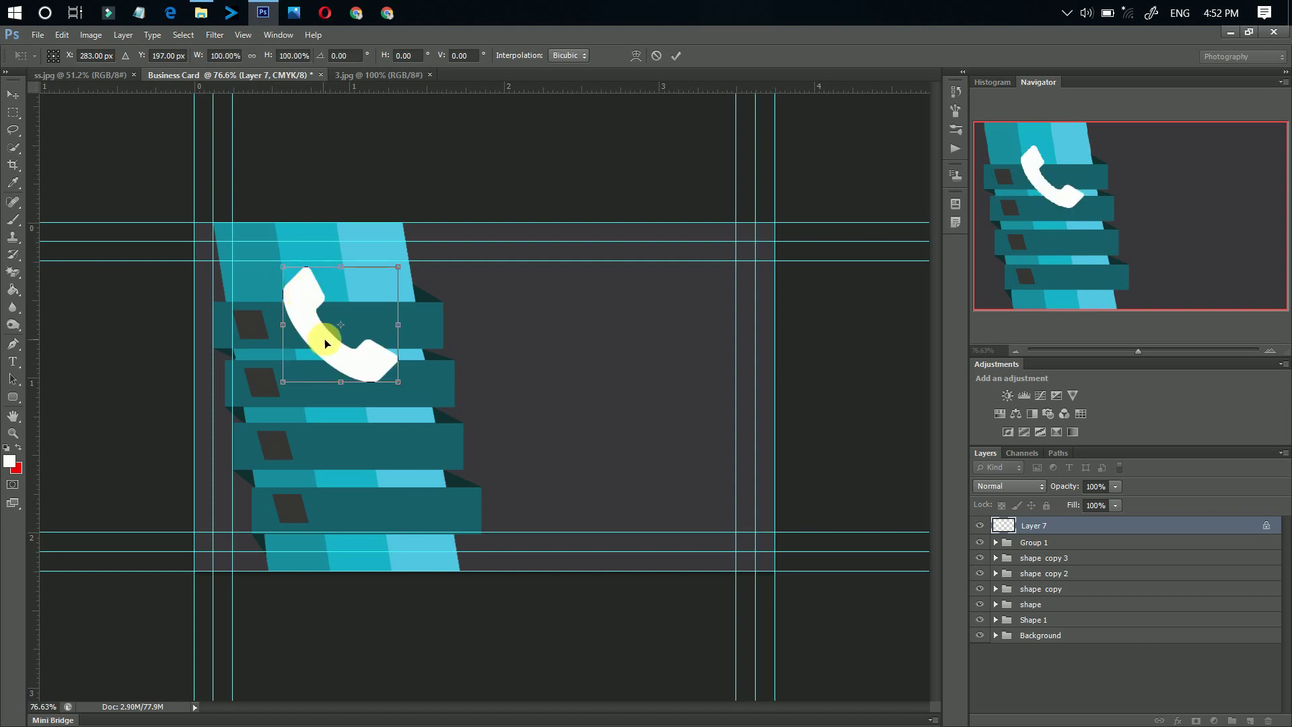
left_click_drag(398, 382, 309, 302)
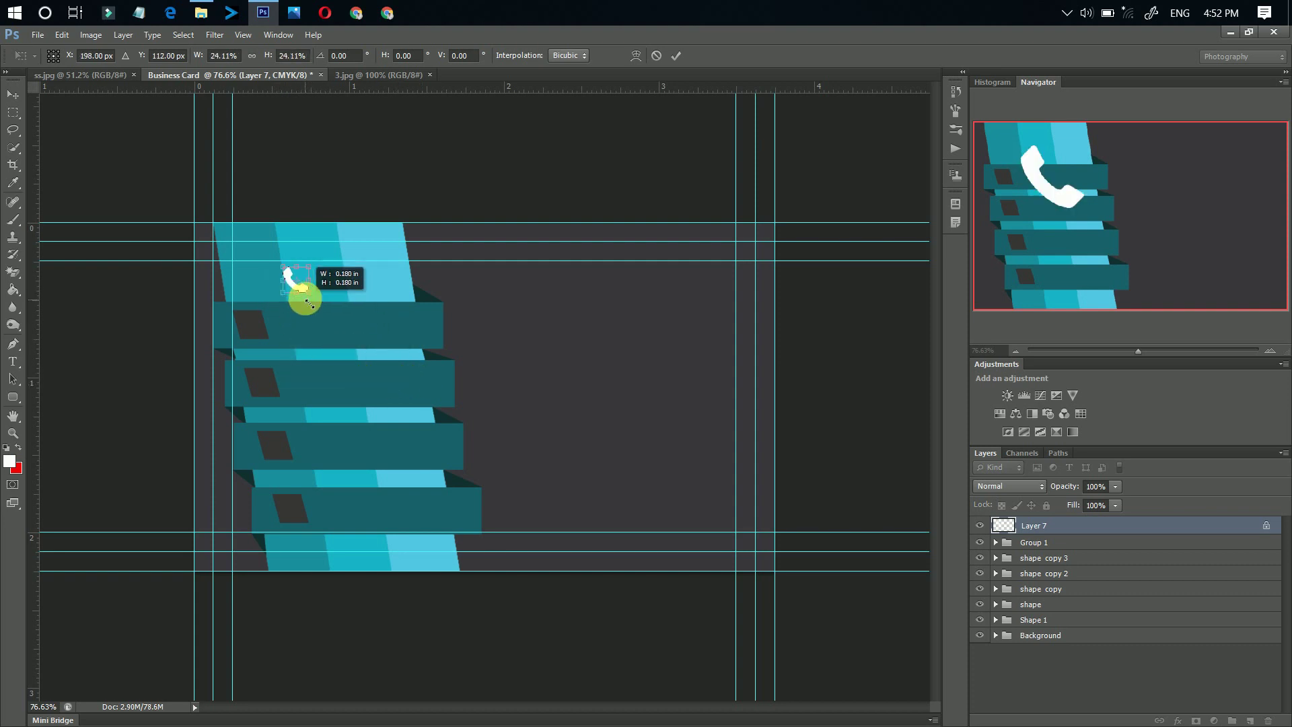
Place the small phone icon on the top band's dark parallelogram and nudge it into position
scroll(288, 297, "up", 3)
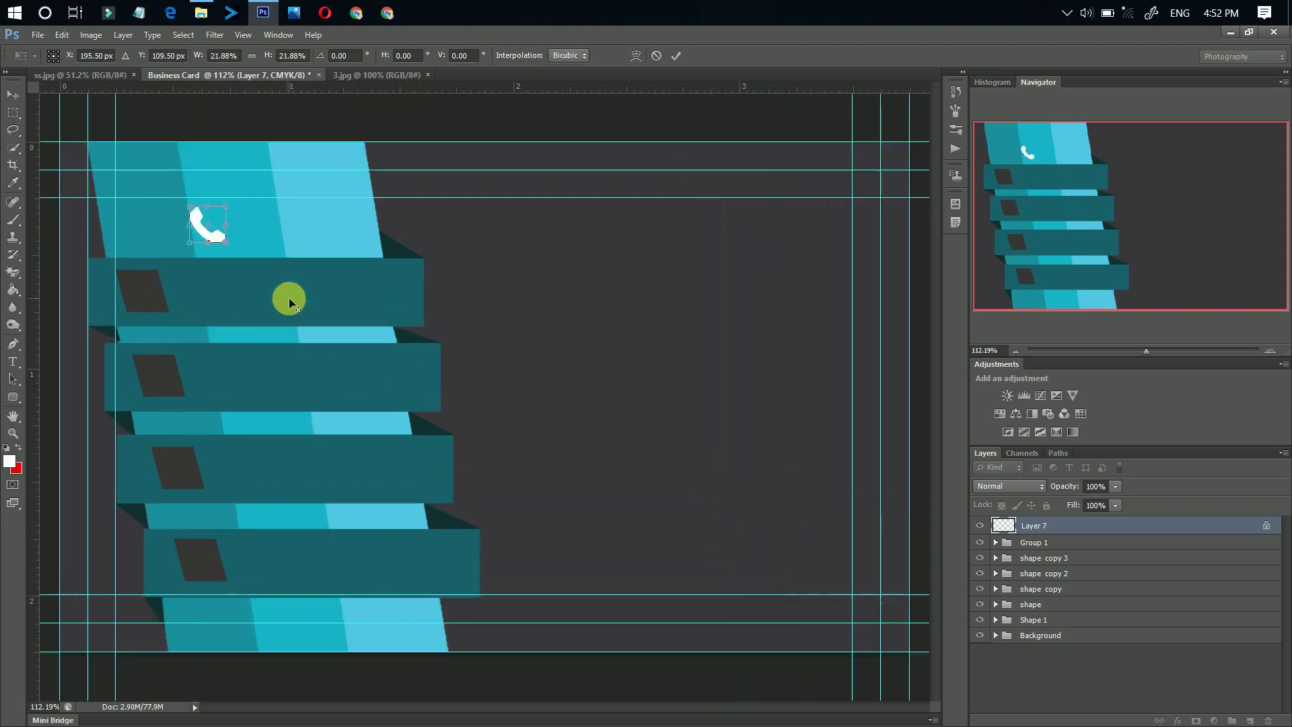
scroll(288, 297, "up", 2)
mouse_move(206, 217)
left_mouse_down()
mouse_move(148, 299)
mouse_move(135, 297)
mouse_move(144, 303)
mouse_move(139, 294)
left_mouse_up()
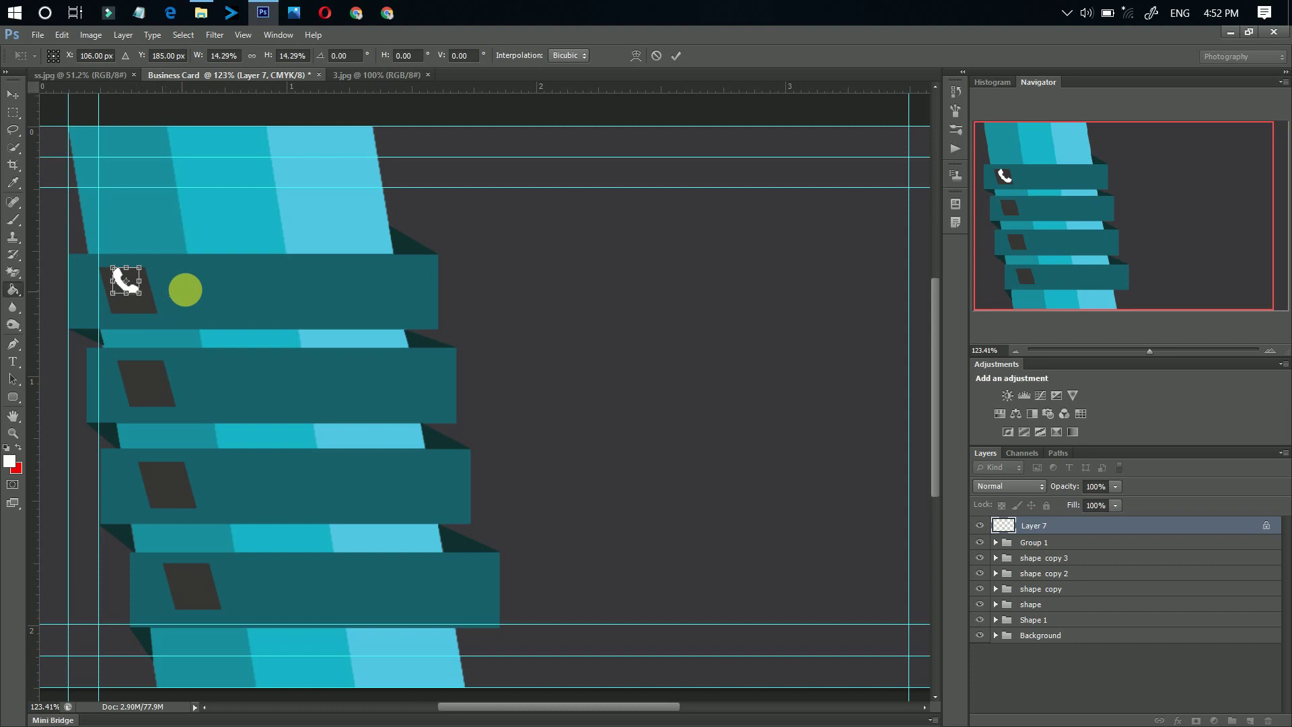
double_click(128, 281)
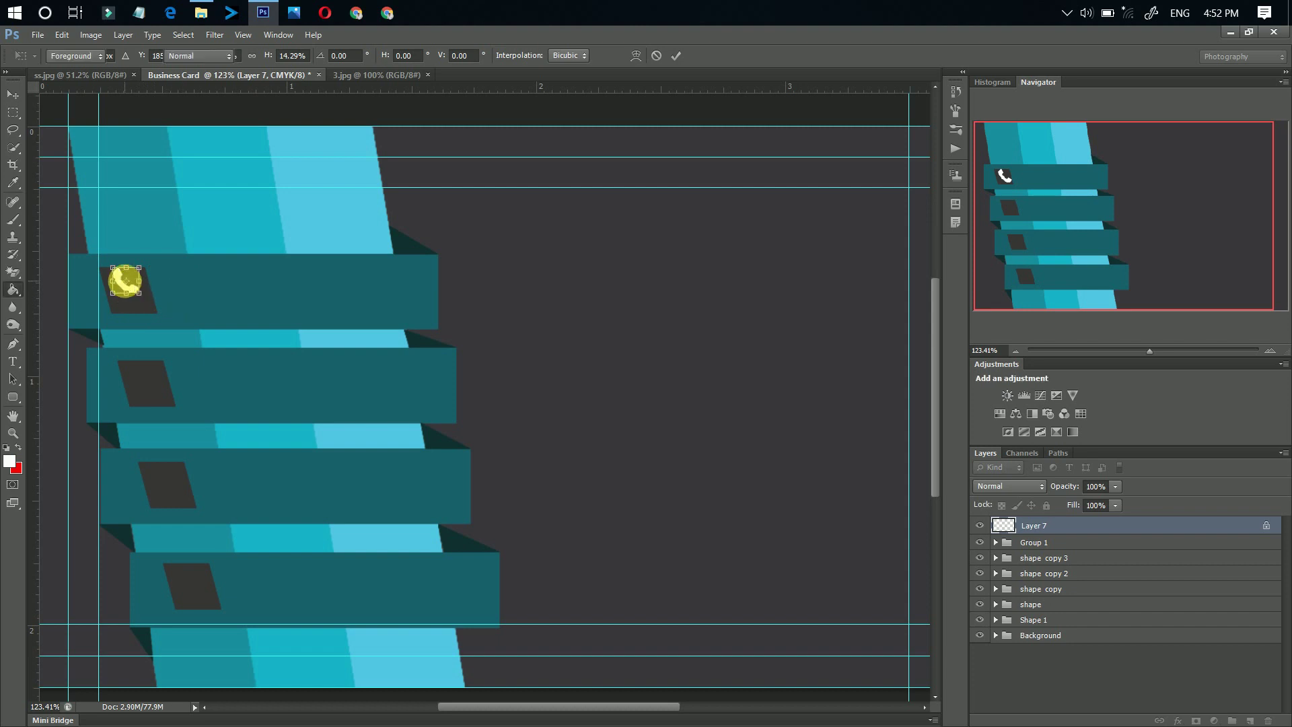
left_click(8, 99)
left_click_drag(127, 290, 132, 299)
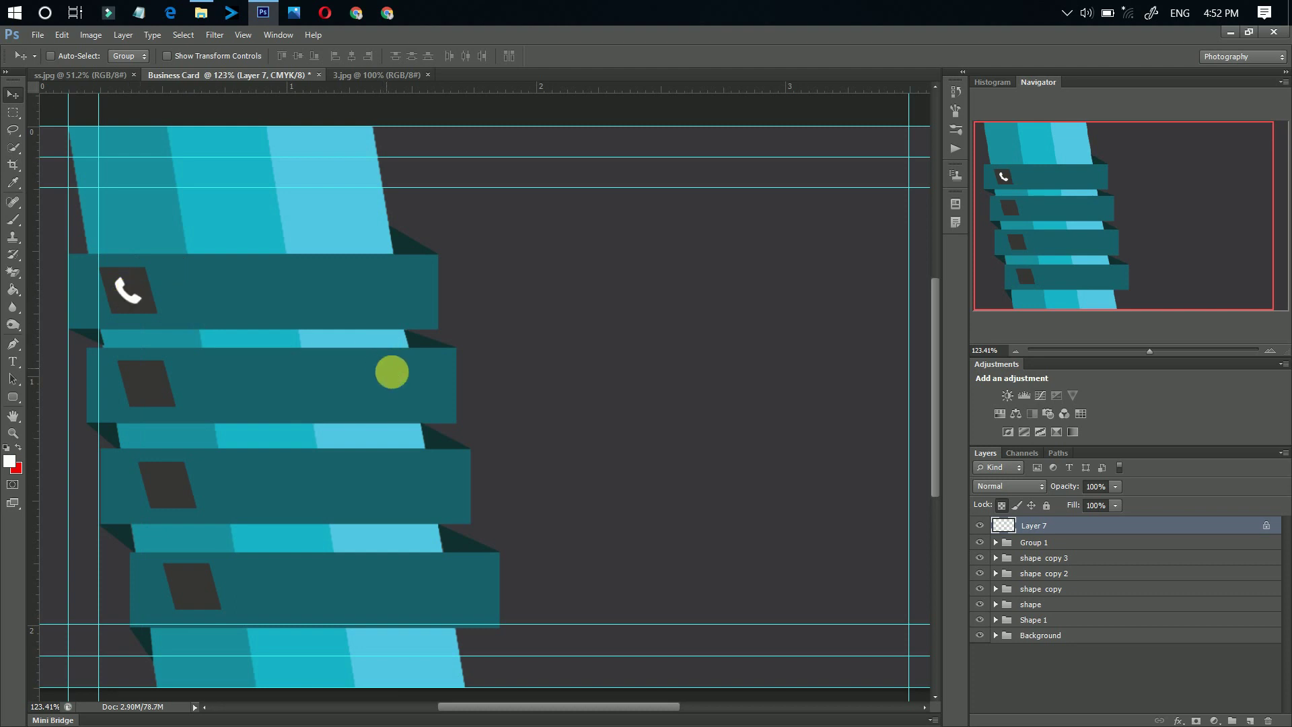
Bring up the Open dialog to load the next icon image
scroll(418, 387, "down", 2)
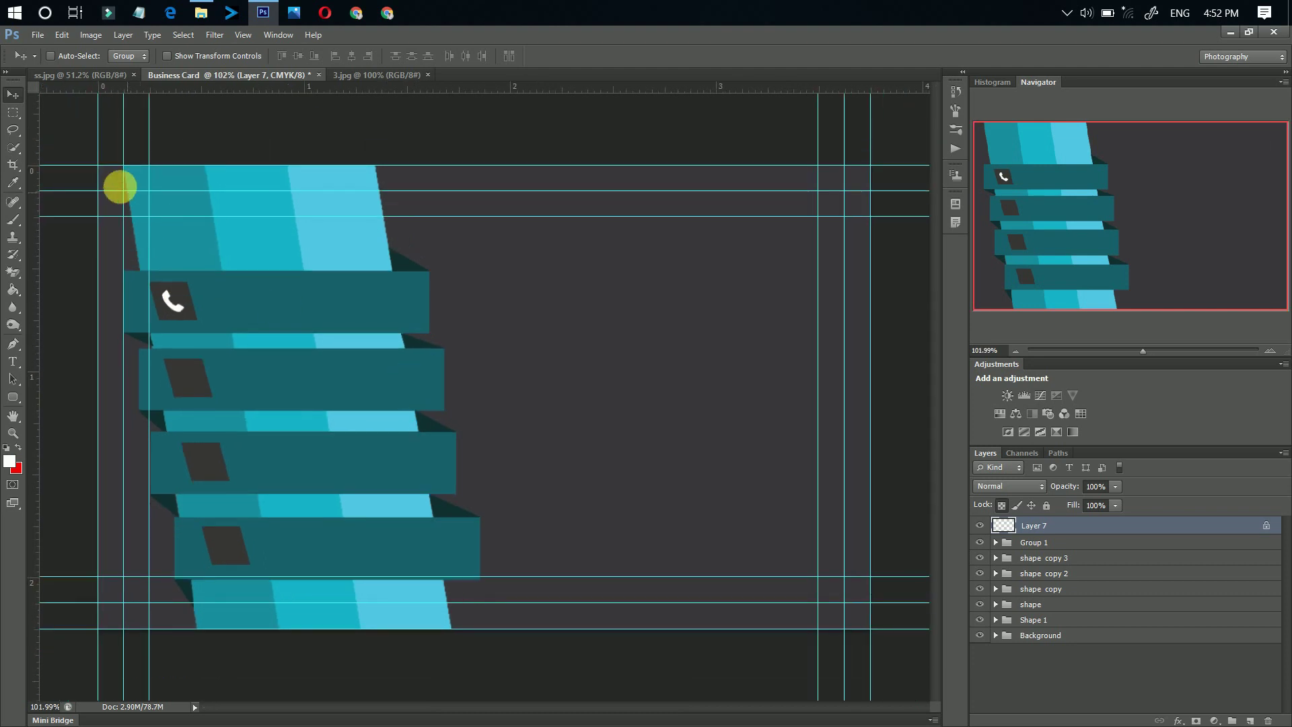
left_click(37, 35)
left_click(44, 68)
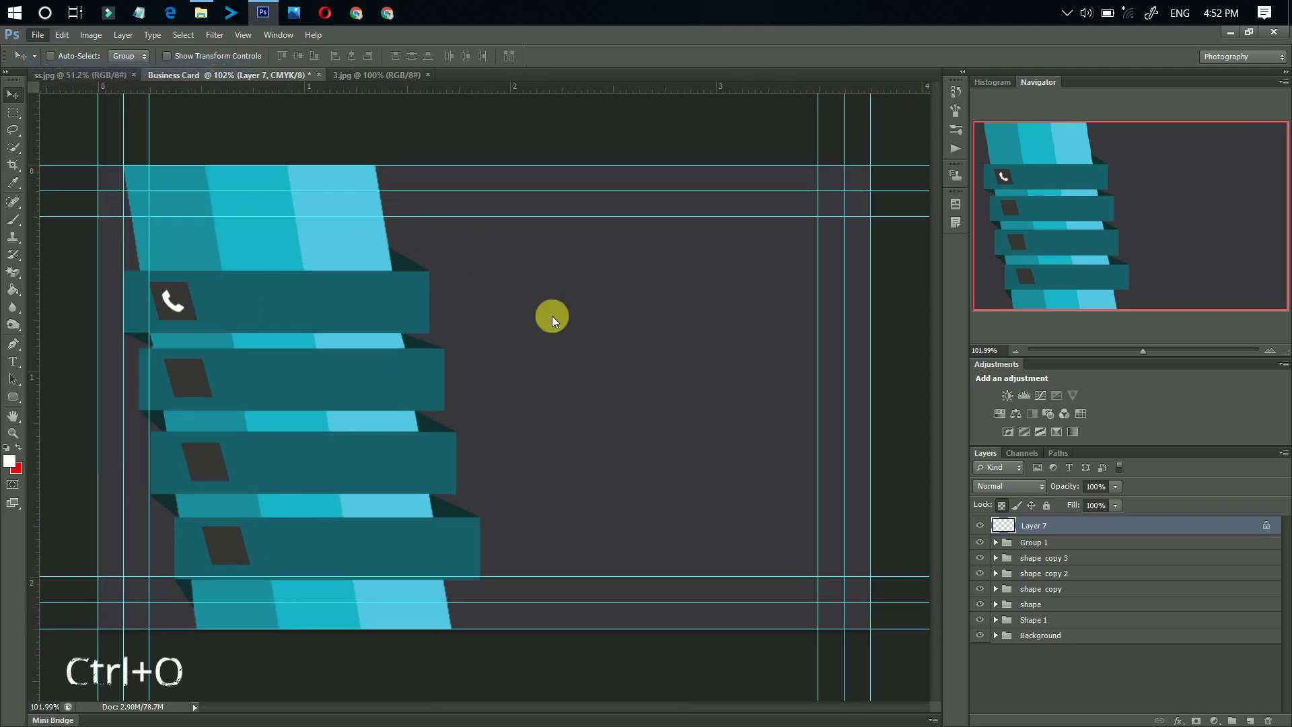
Open the envelope image 2.png and drag it into the Business Card document
scroll(646, 390, "down", 1)
double_click(652, 217)
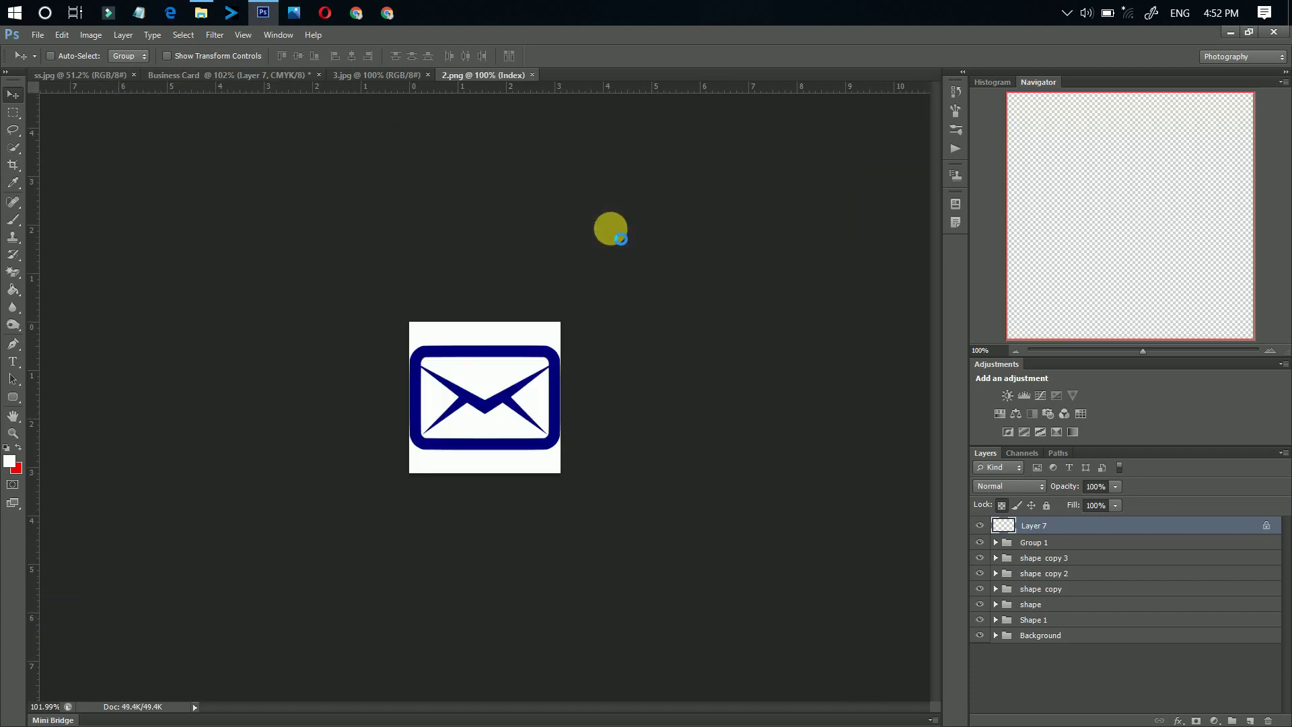
left_click(14, 112)
left_click_drag(331, 280, 686, 617)
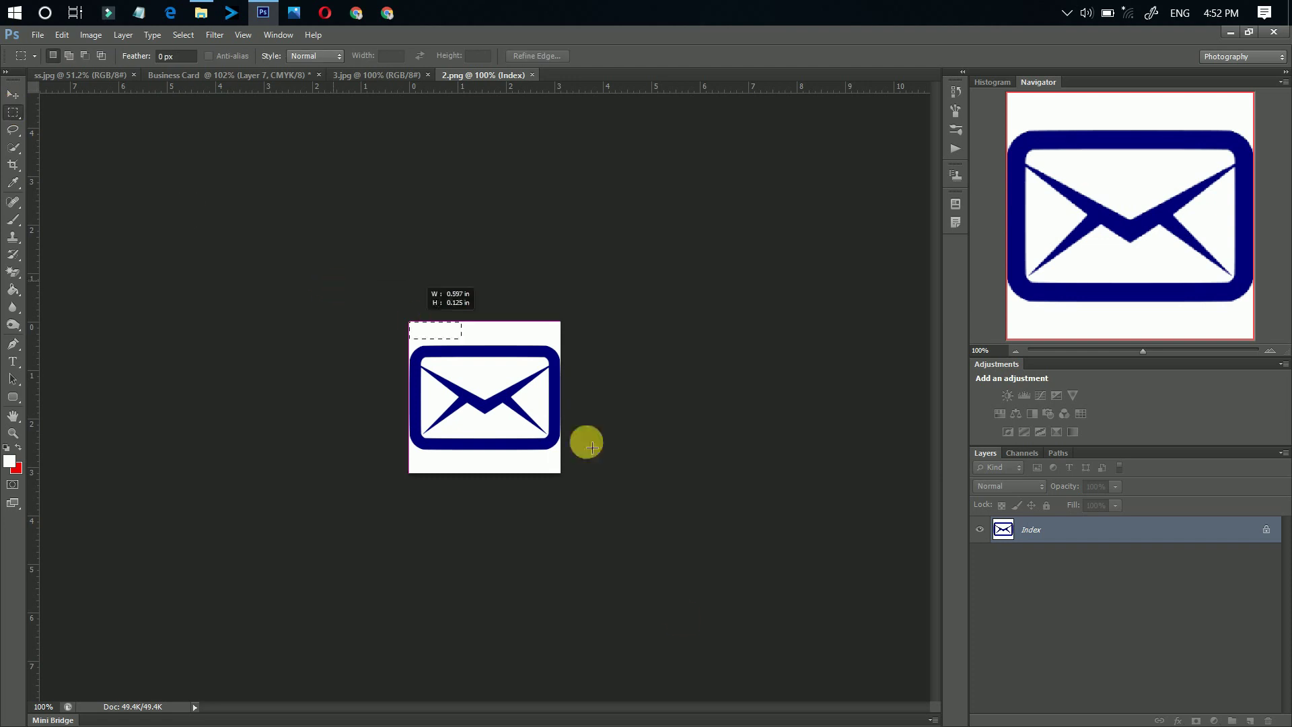
left_click(14, 95)
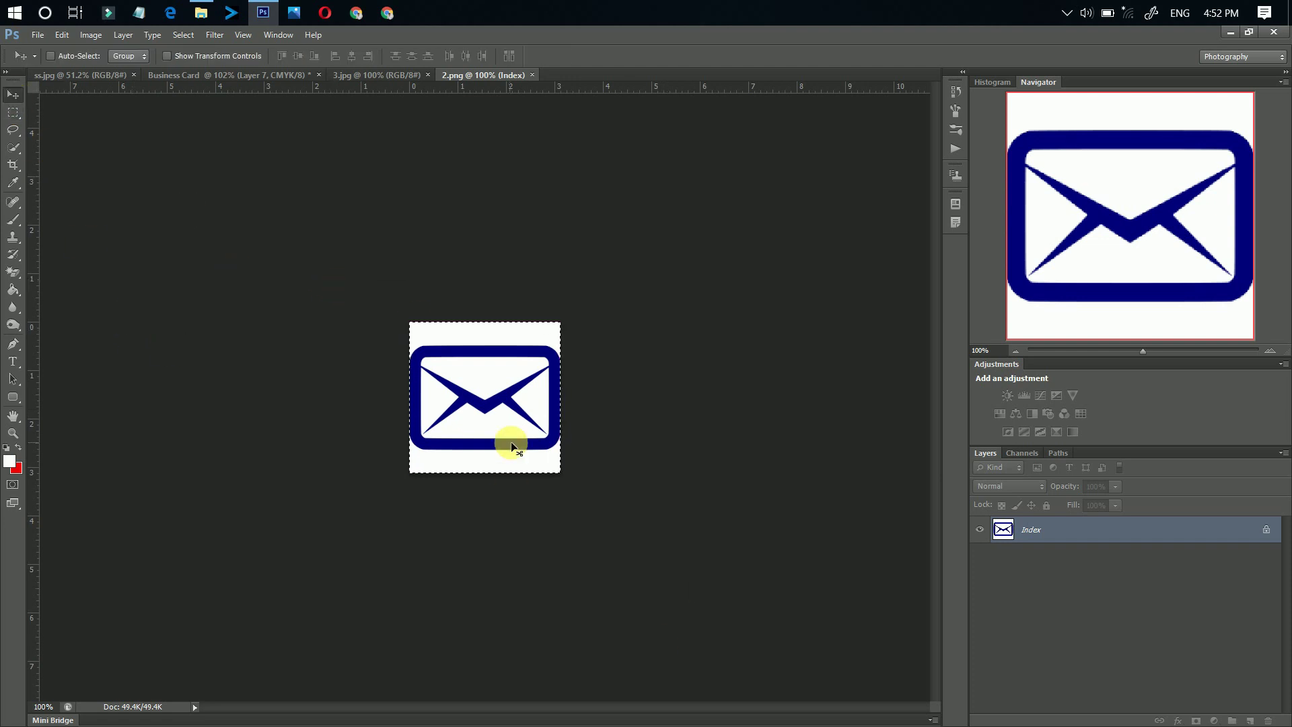
mouse_move(511, 441)
left_mouse_down()
mouse_move(256, 72)
mouse_move(228, 349)
mouse_move(363, 463)
left_mouse_up()
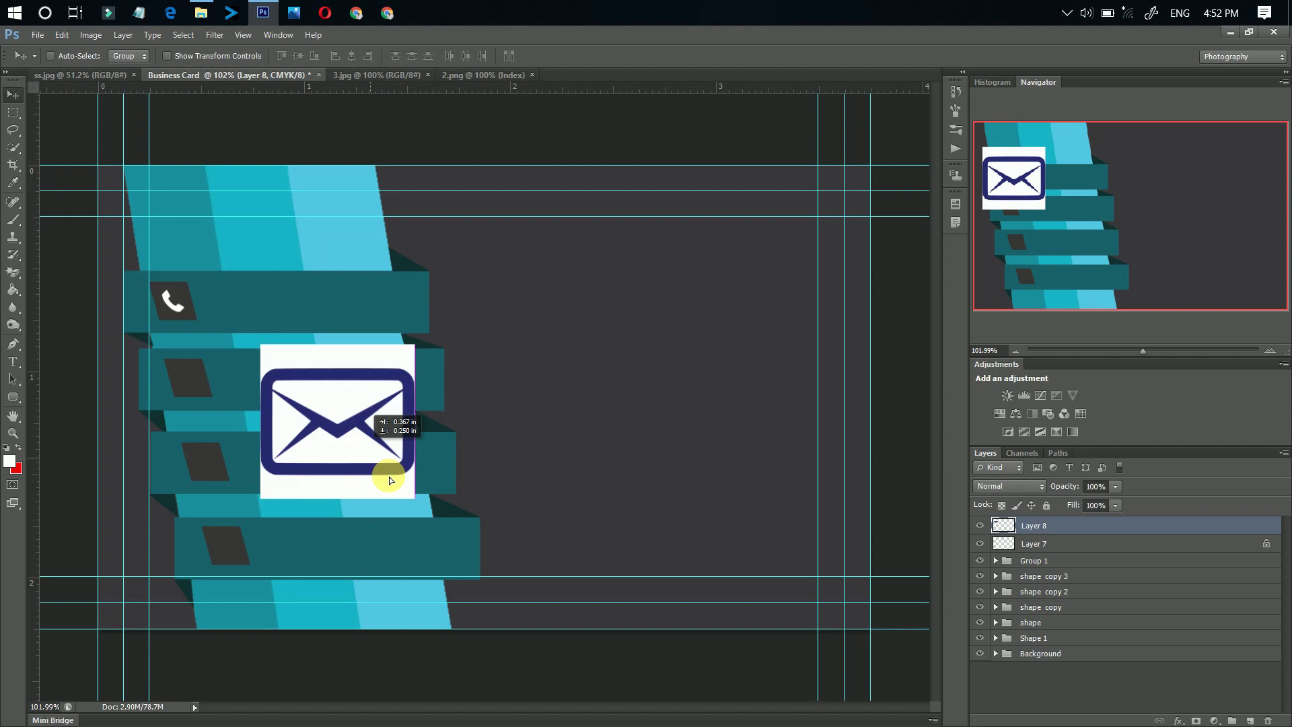
Erase the envelope's white areas, lock its transparency, and fill the outline white
left_click(13, 272)
left_click(320, 364)
left_click(337, 462)
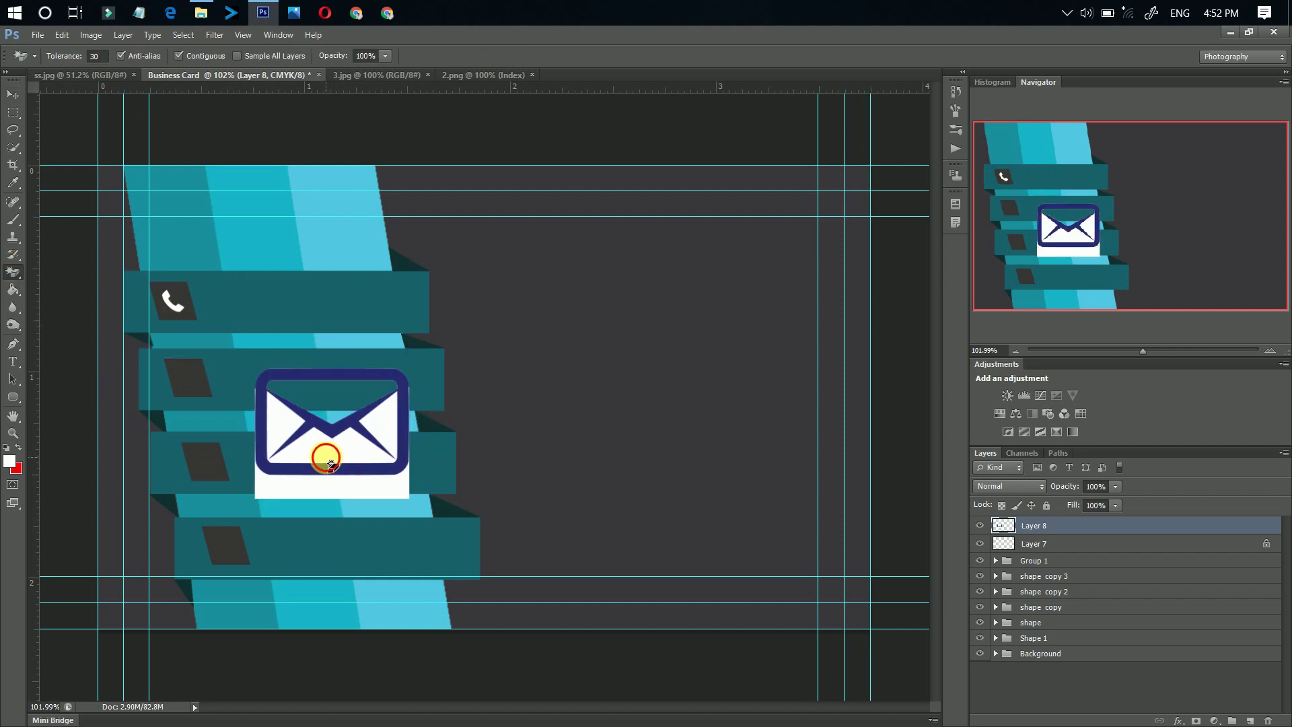
left_click(375, 427)
left_click(360, 503)
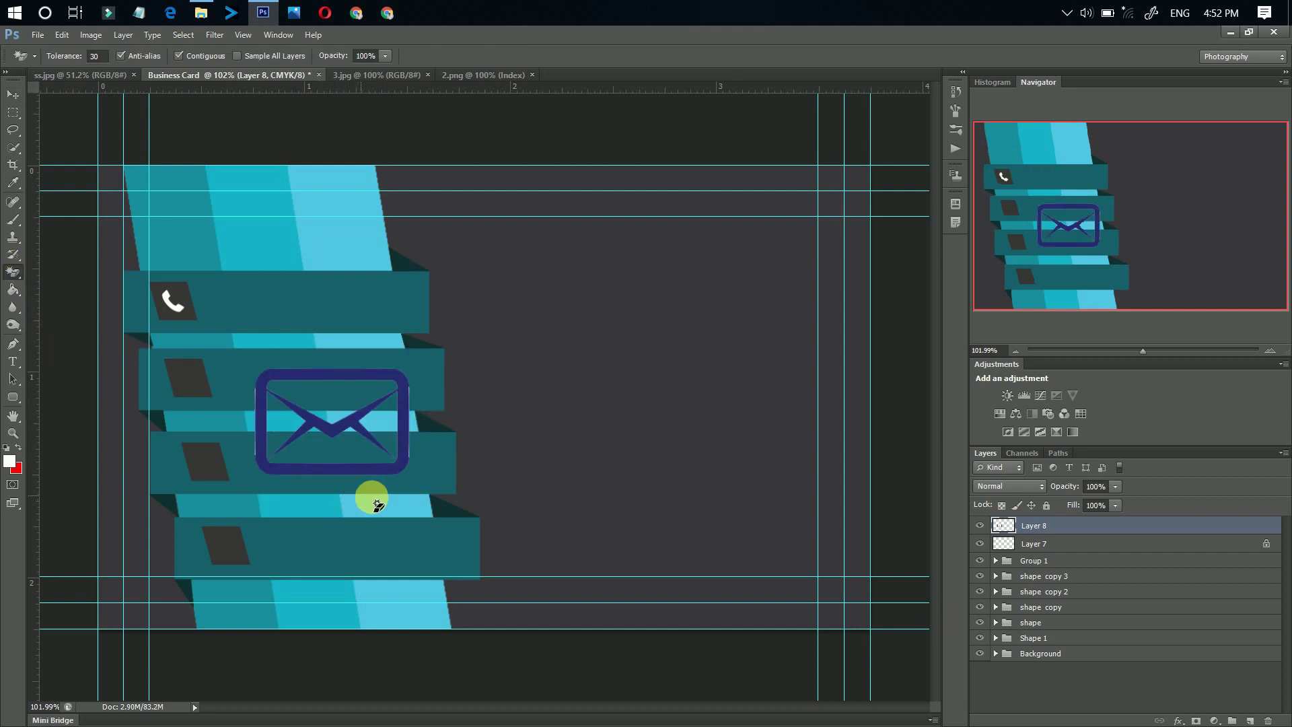
left_click(1001, 504)
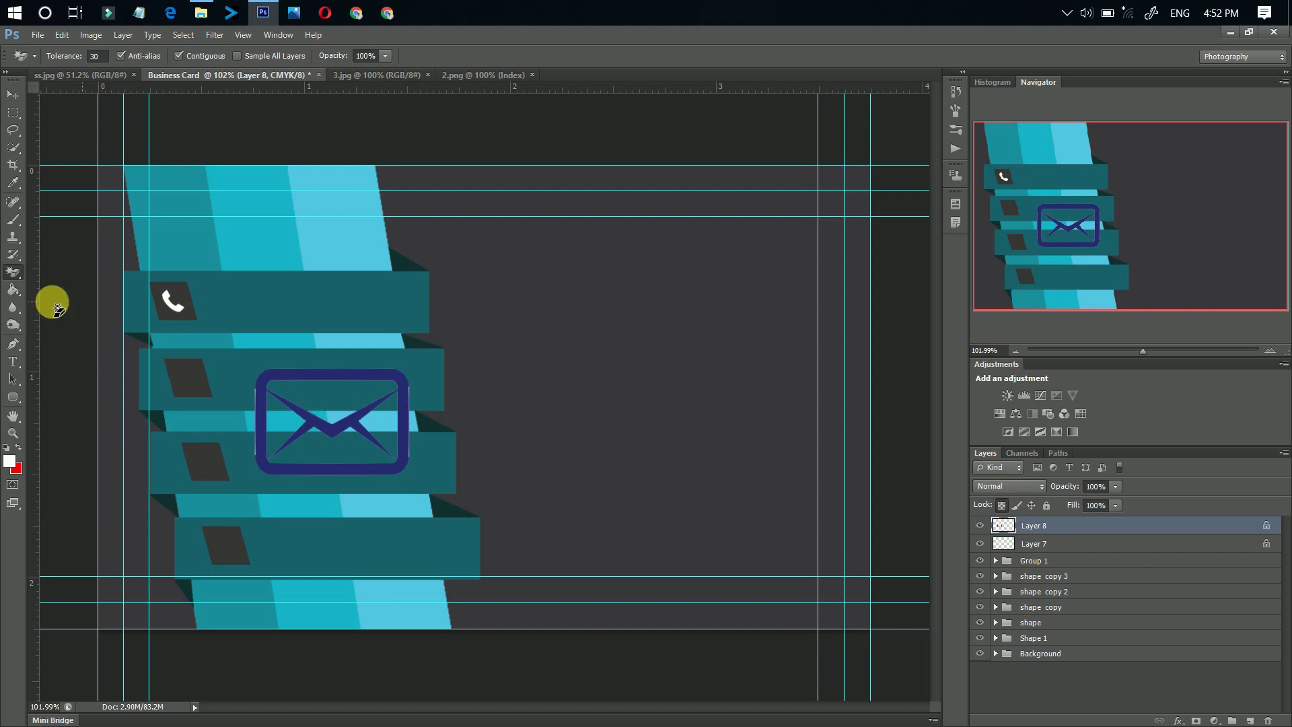
left_click(12, 289)
left_click(329, 381)
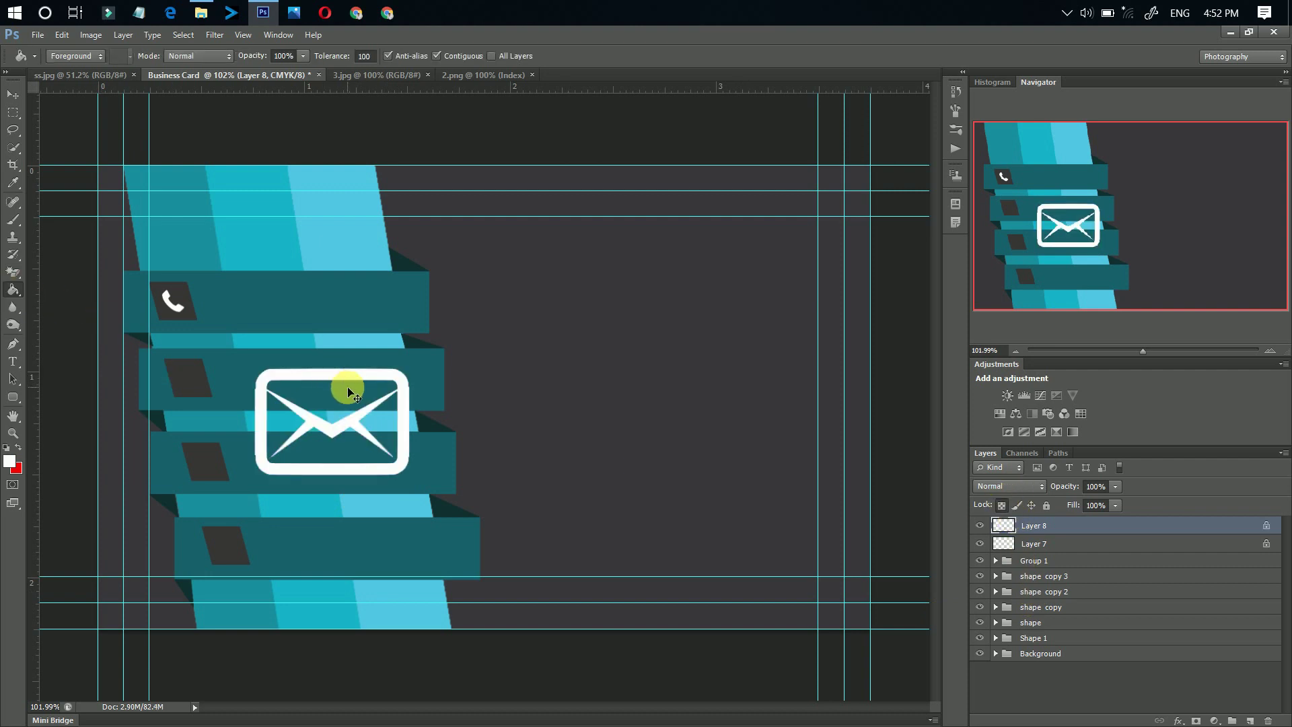
Shrink the envelope and position it on the second band's dark parallelogram
key("ctrl+t")
mouse_move(409, 473)
left_mouse_down()
mouse_move(290, 401)
mouse_move(194, 372)
left_mouse_up()
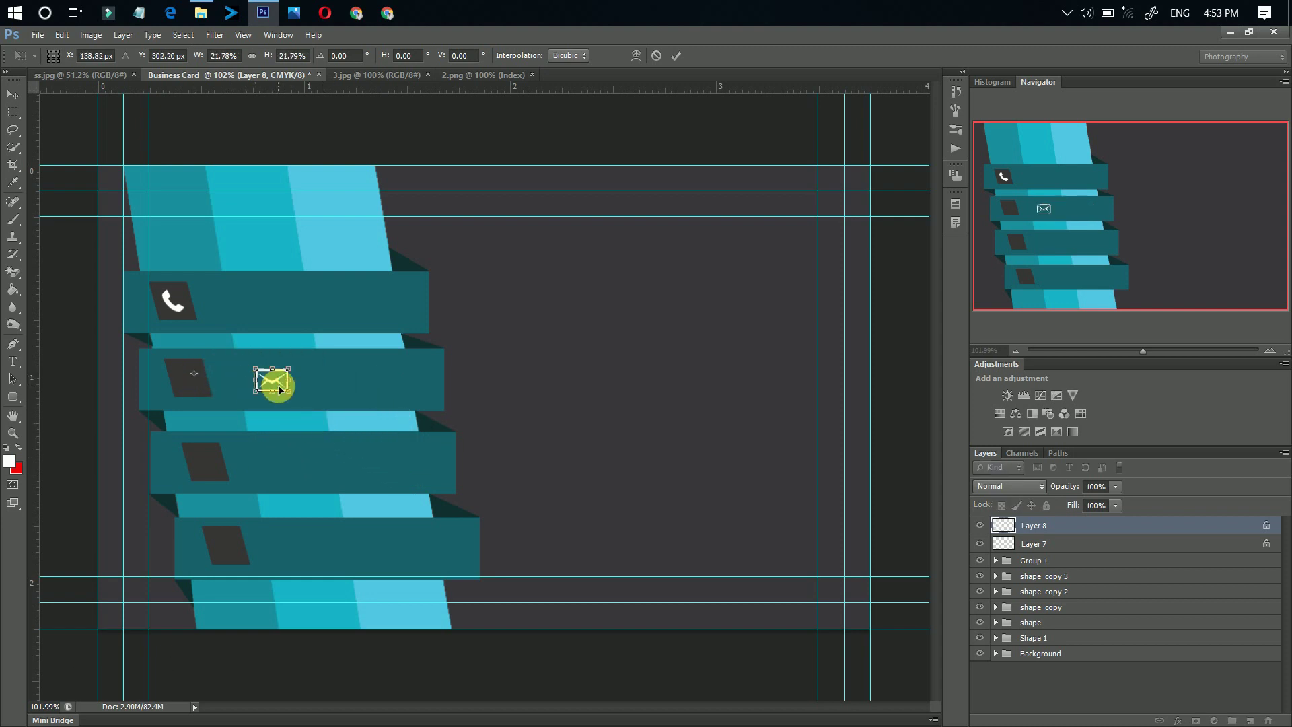
left_click_drag(277, 385, 194, 389)
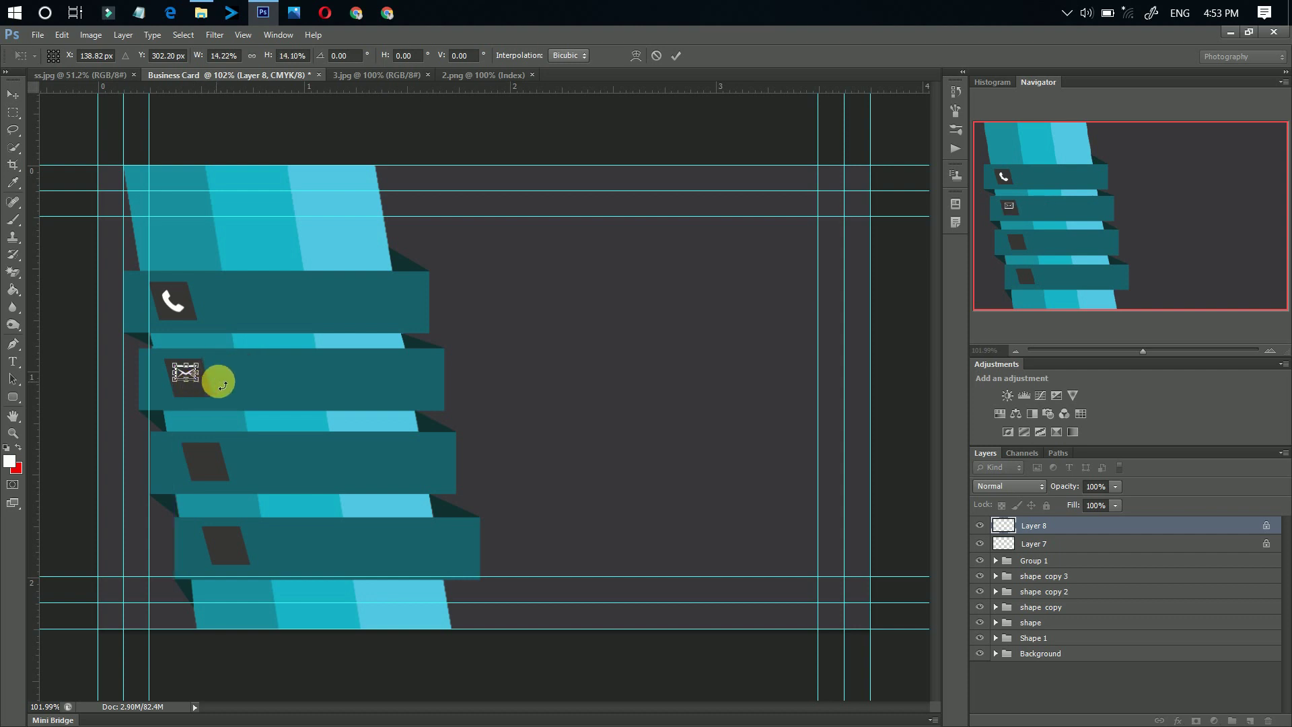
key("Return")
left_click(9, 99)
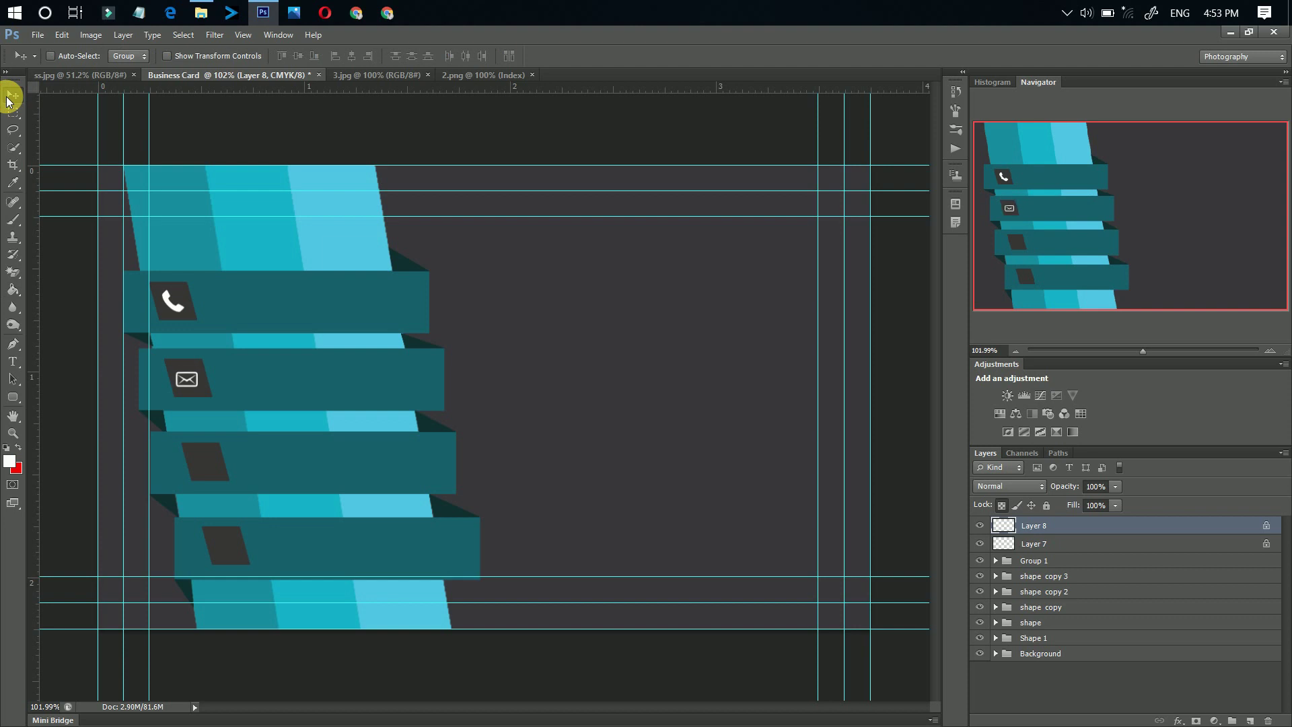
key("Up")
key("Up")
key("Up")
key("Right")
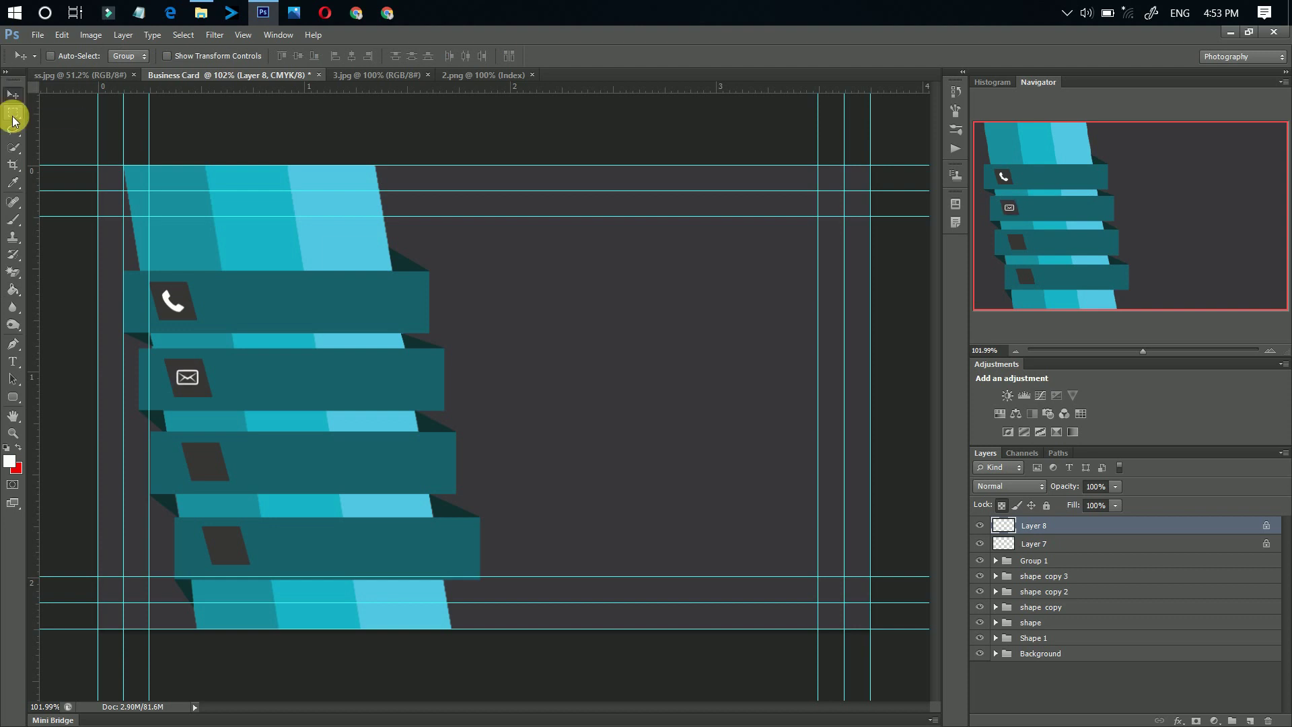
Check the reference mockup, then open the globe image 4.jpg
left_click(75, 74)
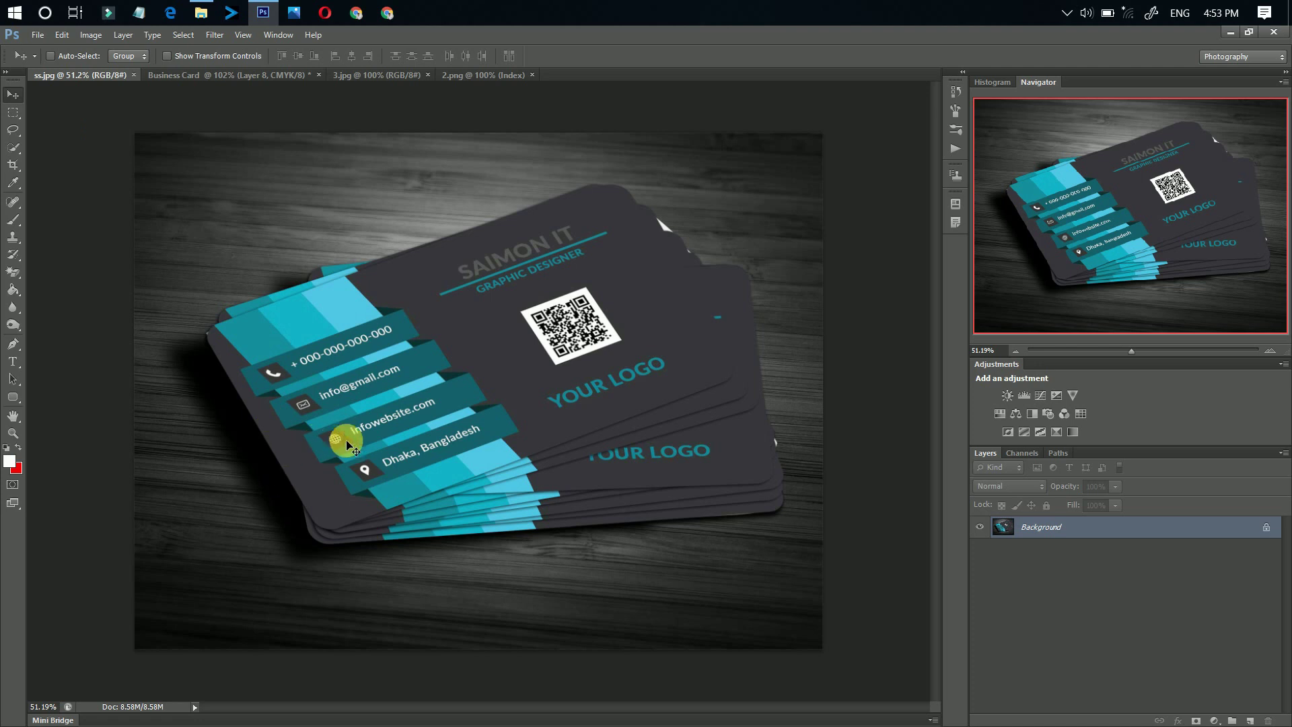
left_click(226, 77)
left_click(37, 34)
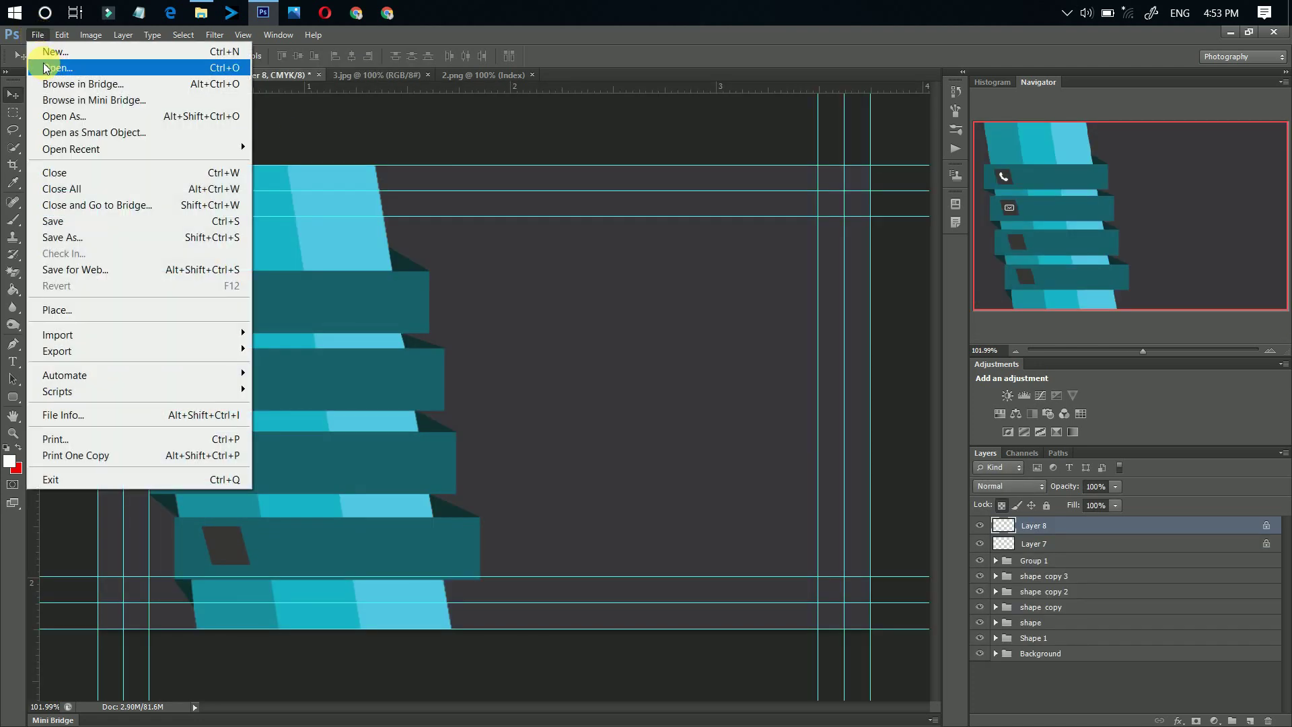
key("ctrl+o")
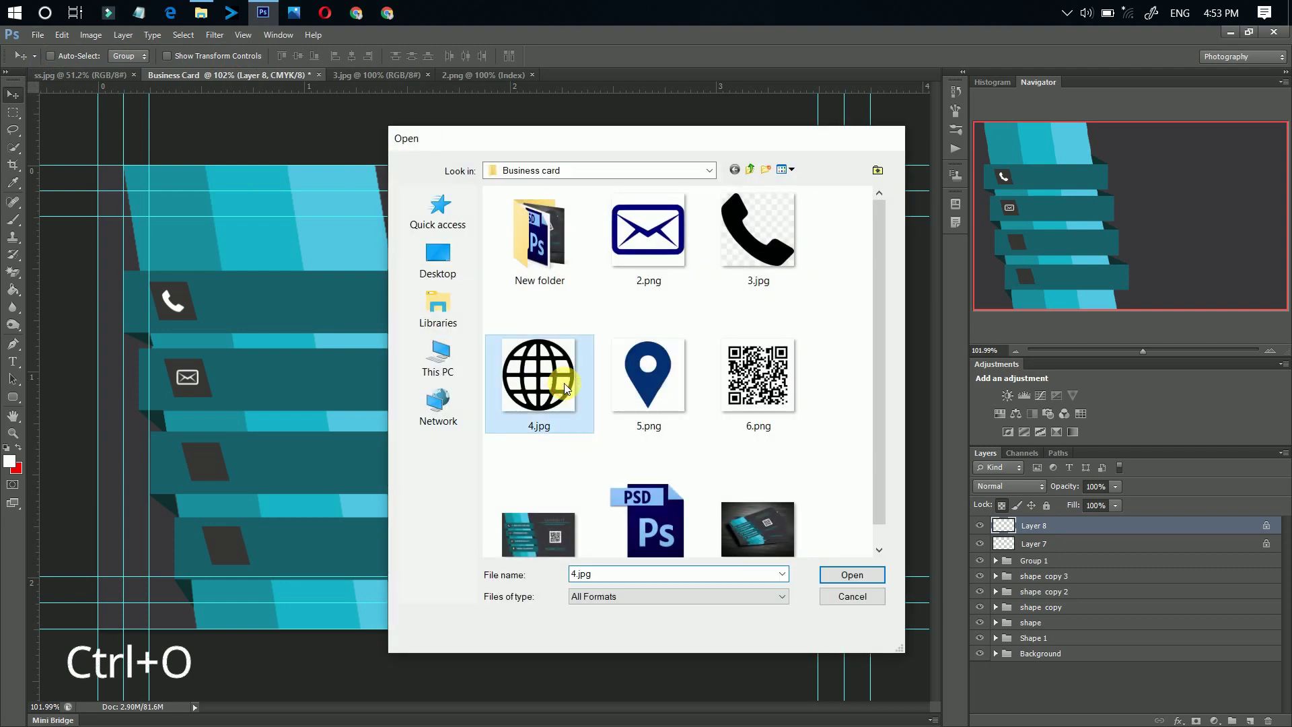
double_click(546, 375)
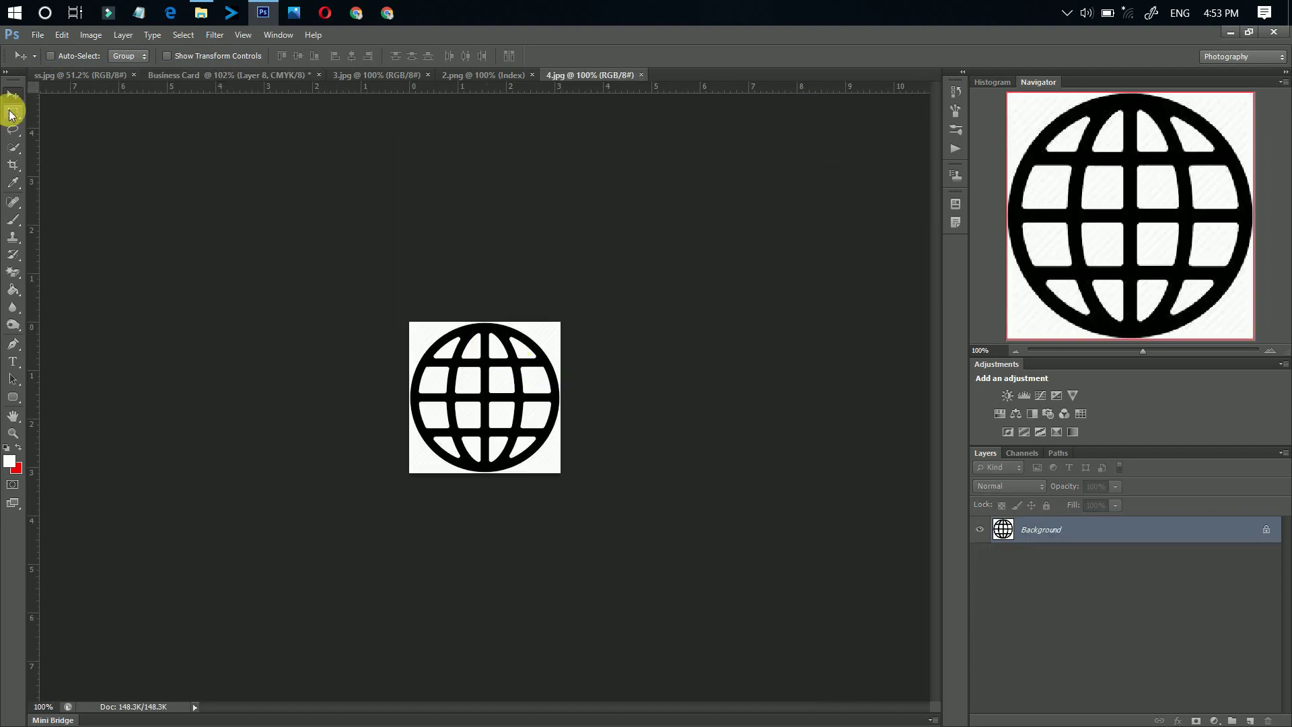
Select the whole globe image and drag it into the business card
left_click(11, 115)
left_click_drag(401, 313, 811, 676)
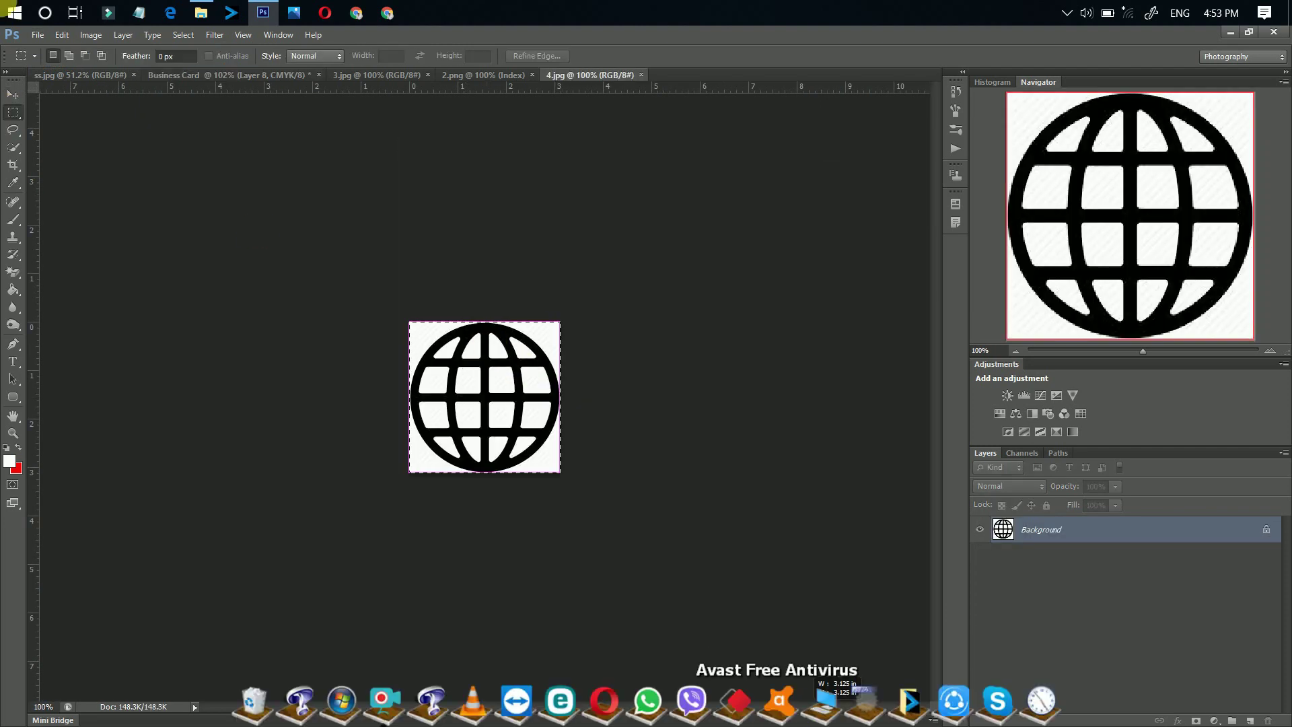
left_click(12, 94)
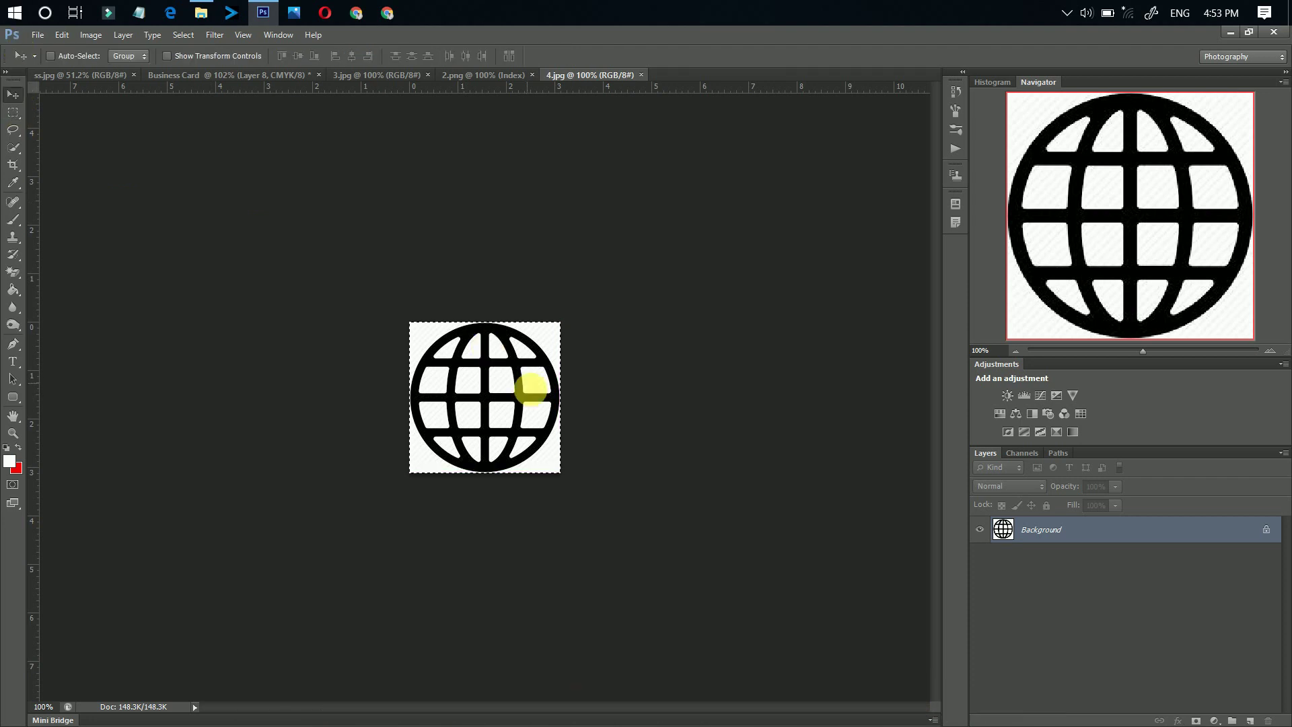
mouse_move(531, 389)
left_mouse_down()
mouse_move(286, 434)
mouse_move(280, 424)
mouse_move(328, 399)
left_mouse_up()
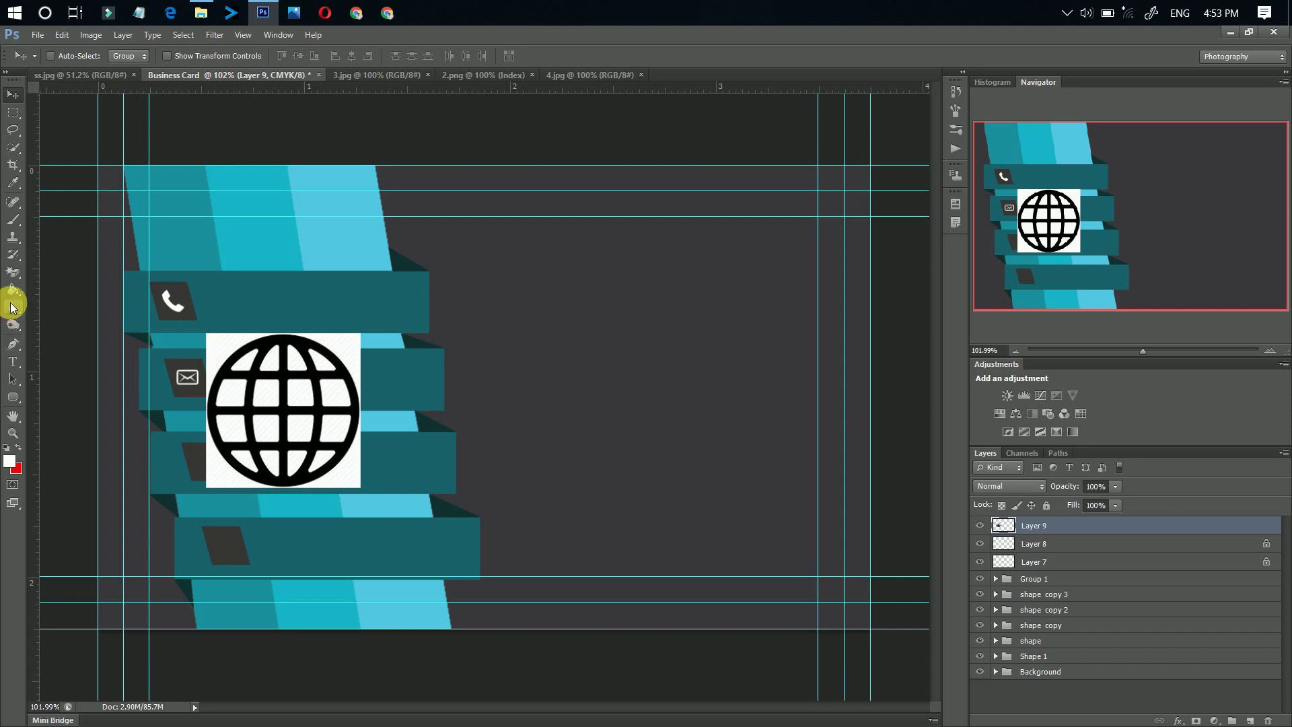
Magic Eraser the globe's white background and every white cell inside it
left_click(12, 272)
scroll(215, 363, "up", 3)
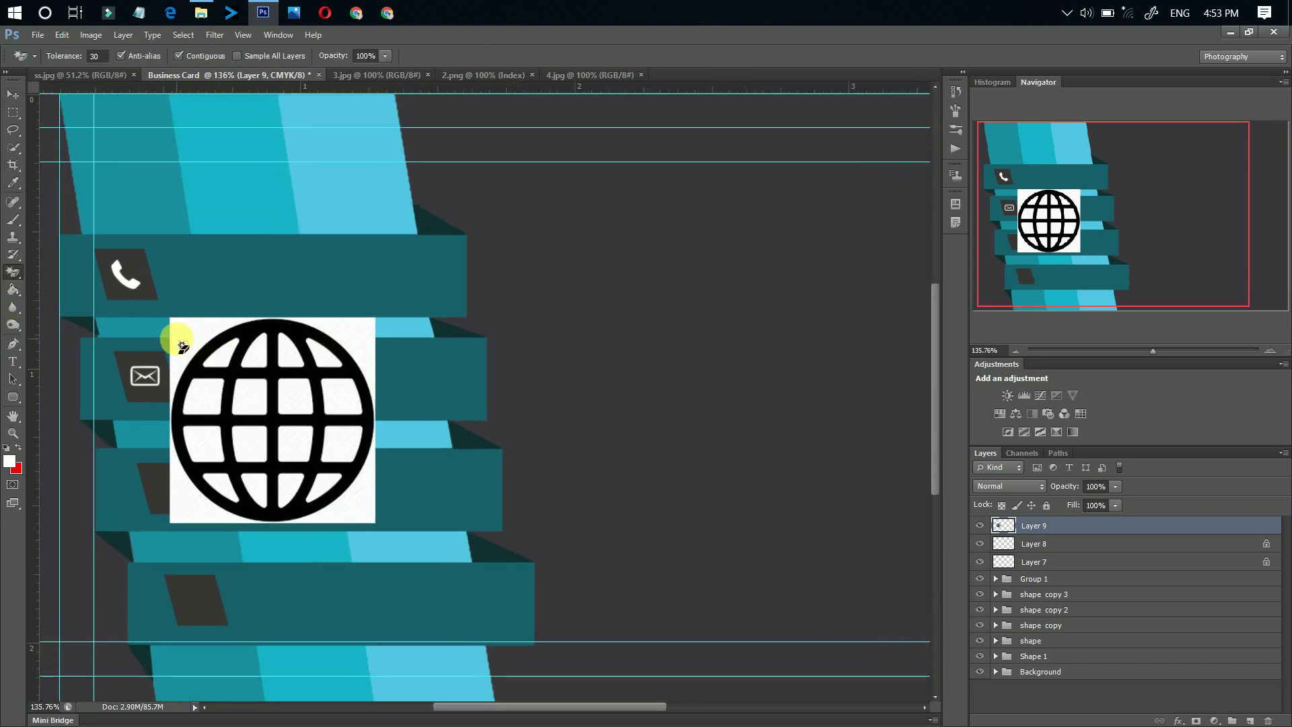
left_click(182, 347)
left_click(294, 397)
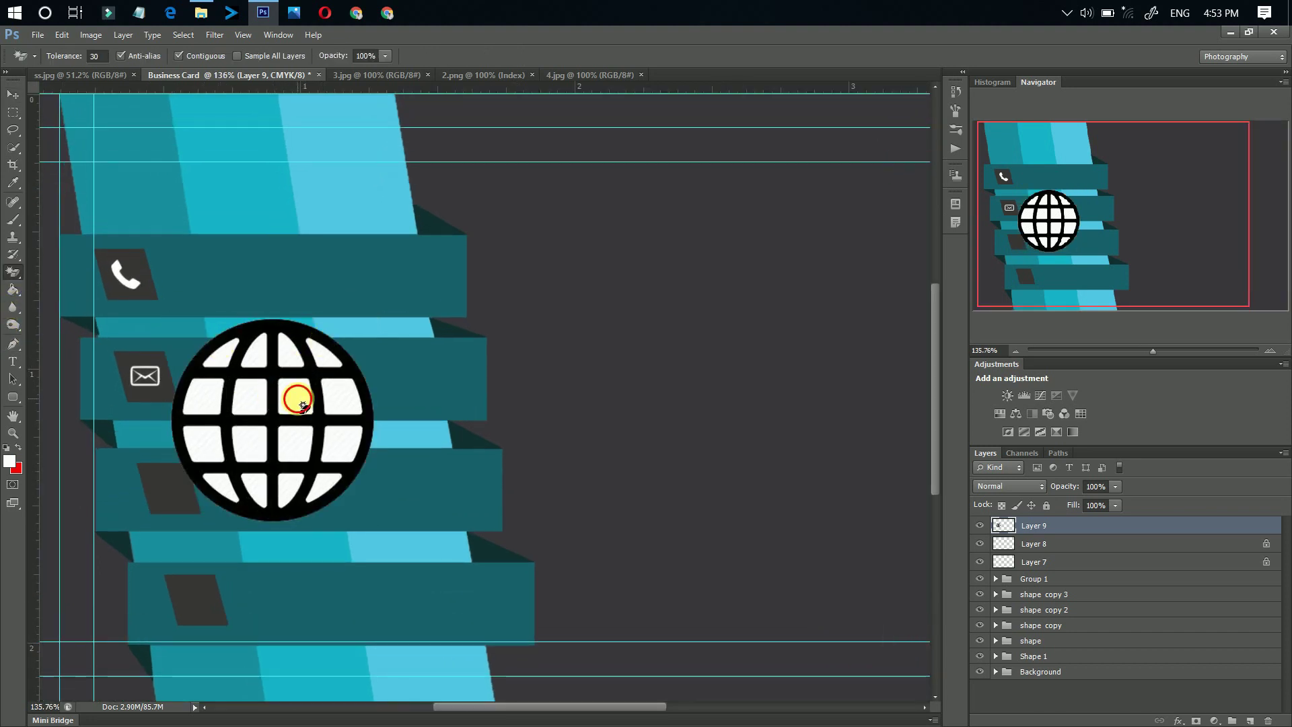
left_click(241, 408)
left_click(198, 402)
left_click(220, 367)
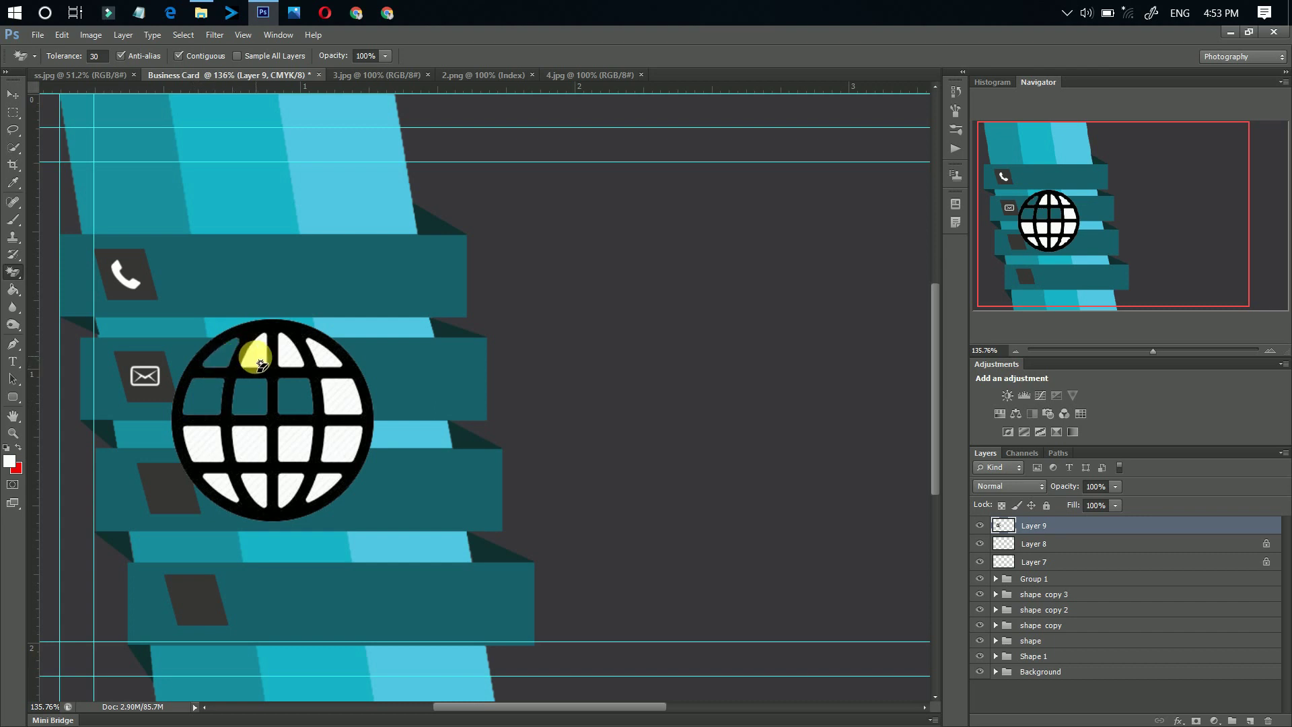
left_click(255, 353)
left_click(325, 363)
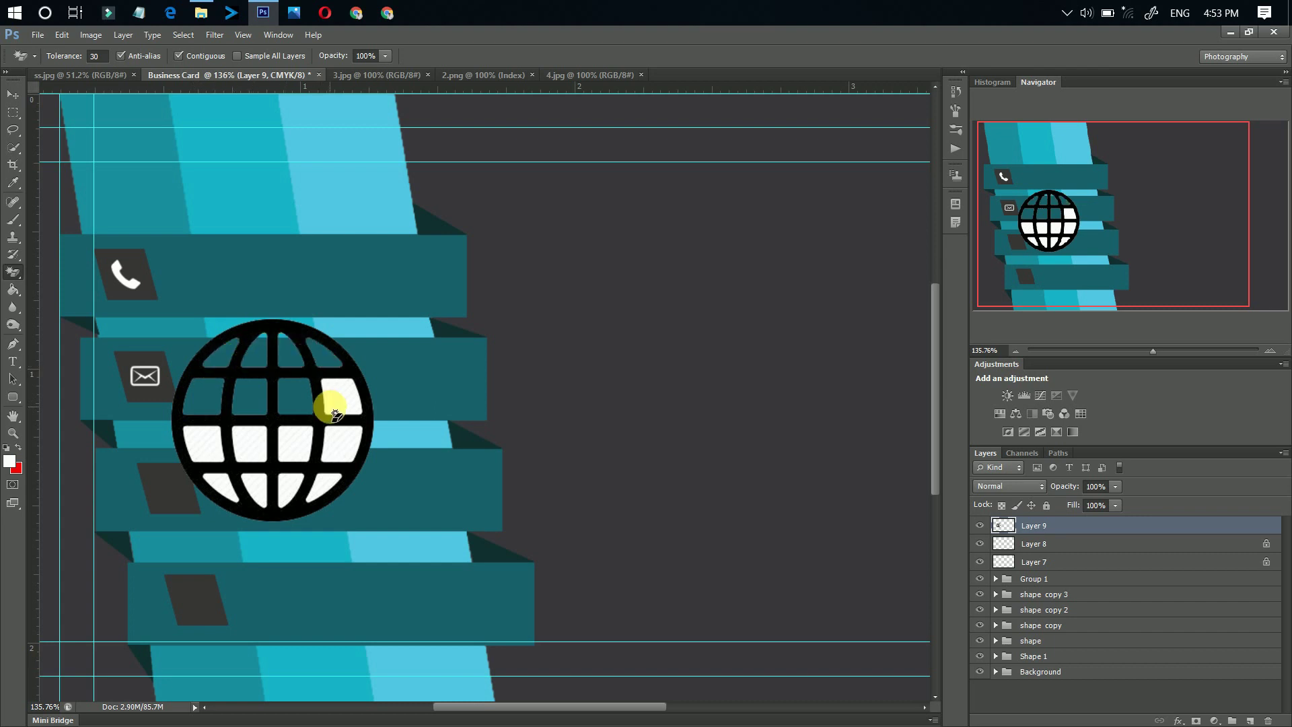
left_click(333, 397)
left_click(344, 441)
left_click(289, 450)
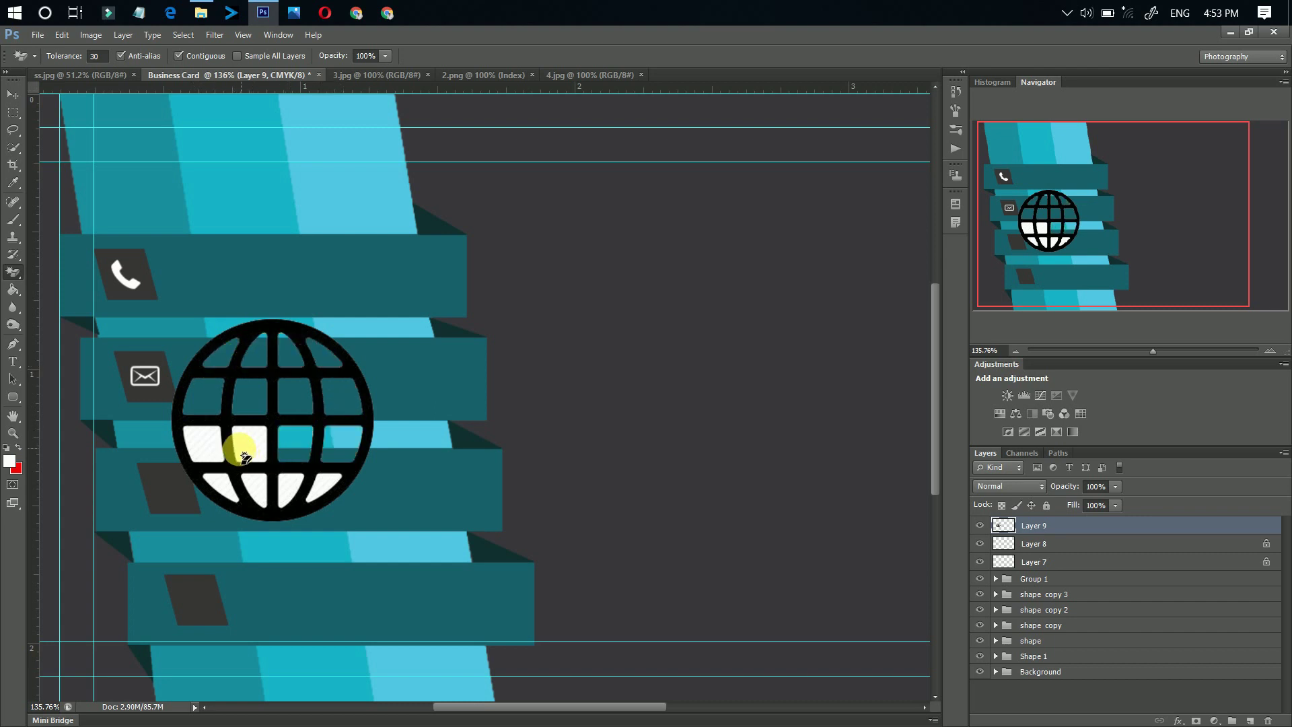
left_click(236, 448)
left_click(246, 491)
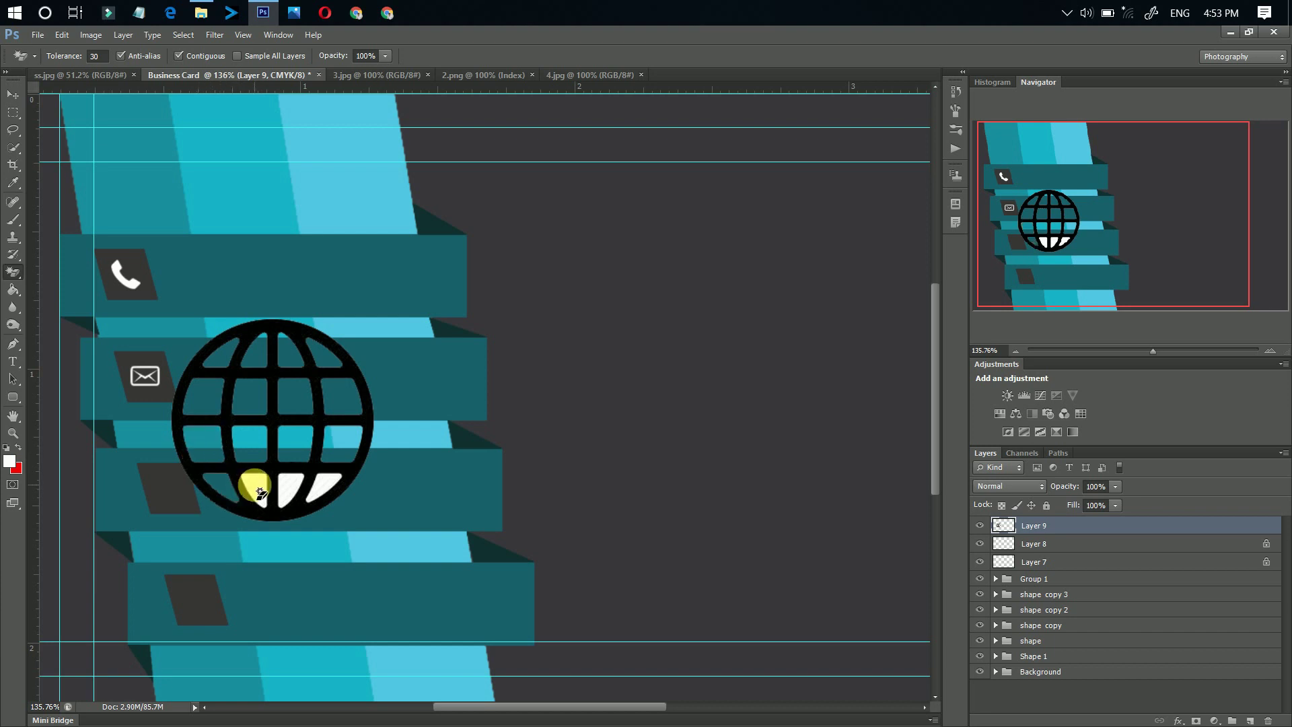
left_click(260, 493)
left_click(324, 488)
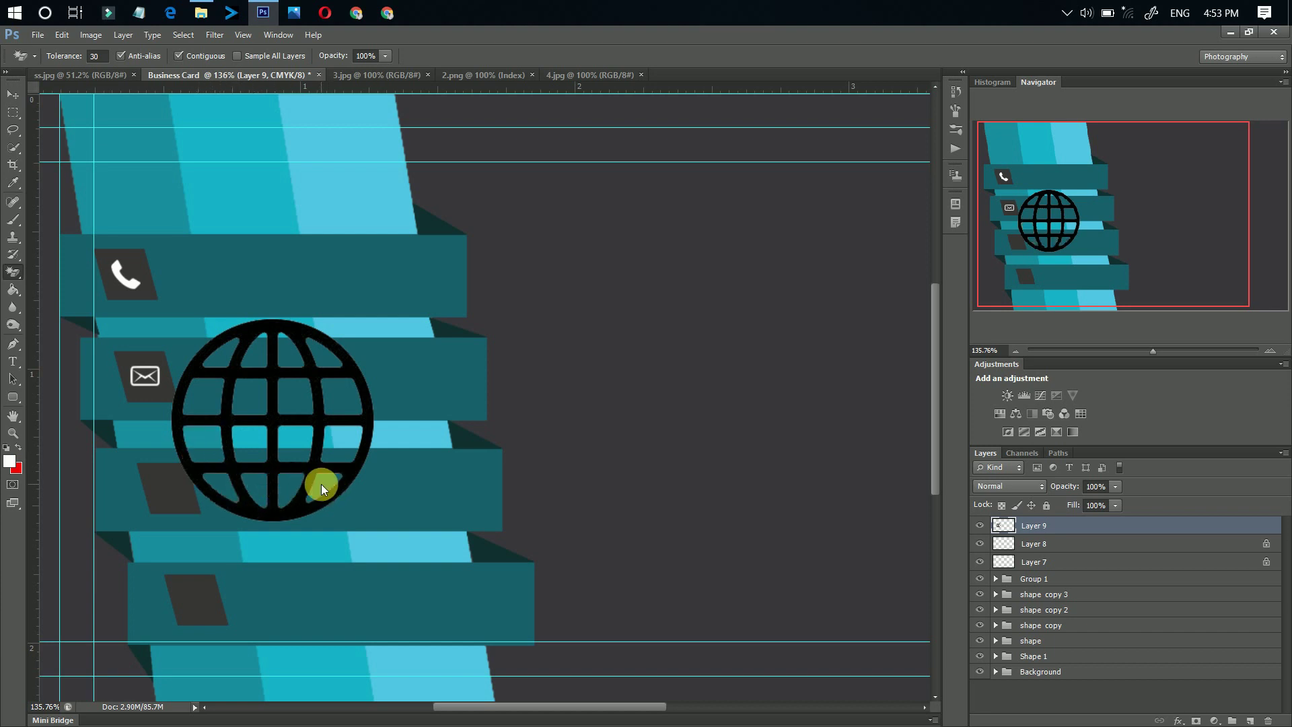
Lock transparency, fill the globe white, and scale it to about 18% onto the third banner's tile
left_click(12, 290)
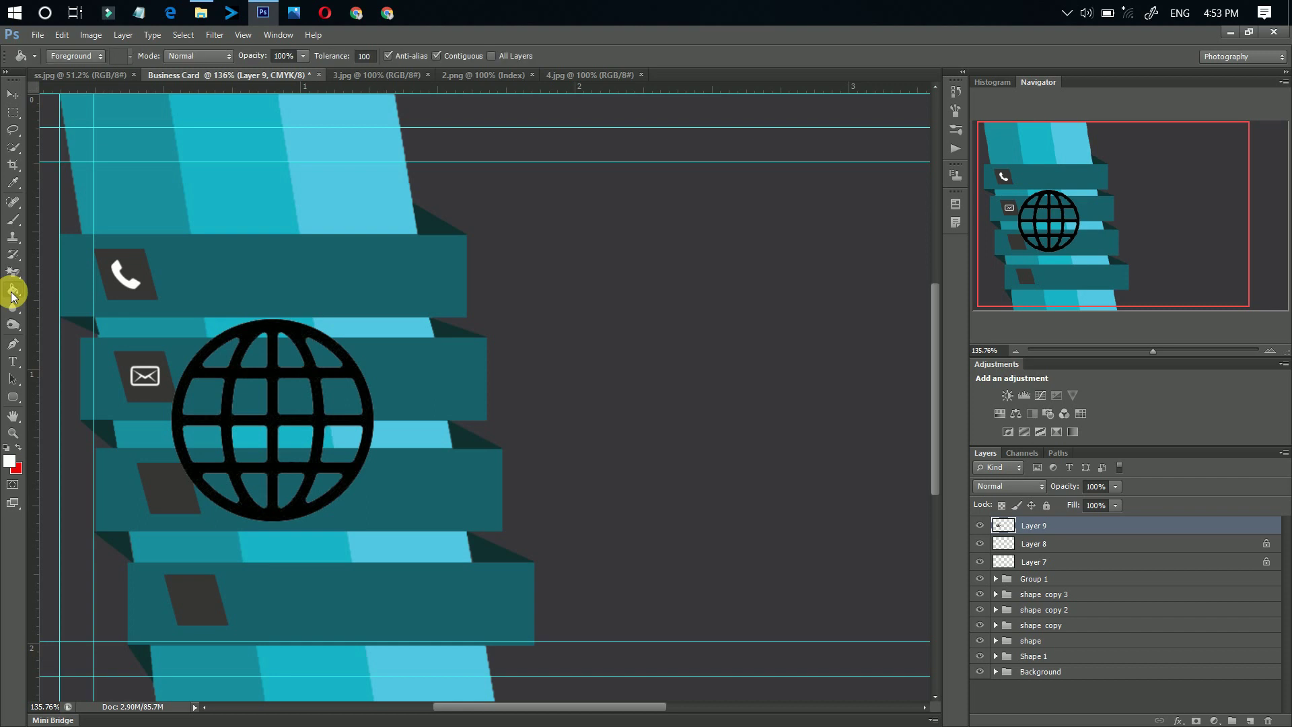
left_click(1002, 504)
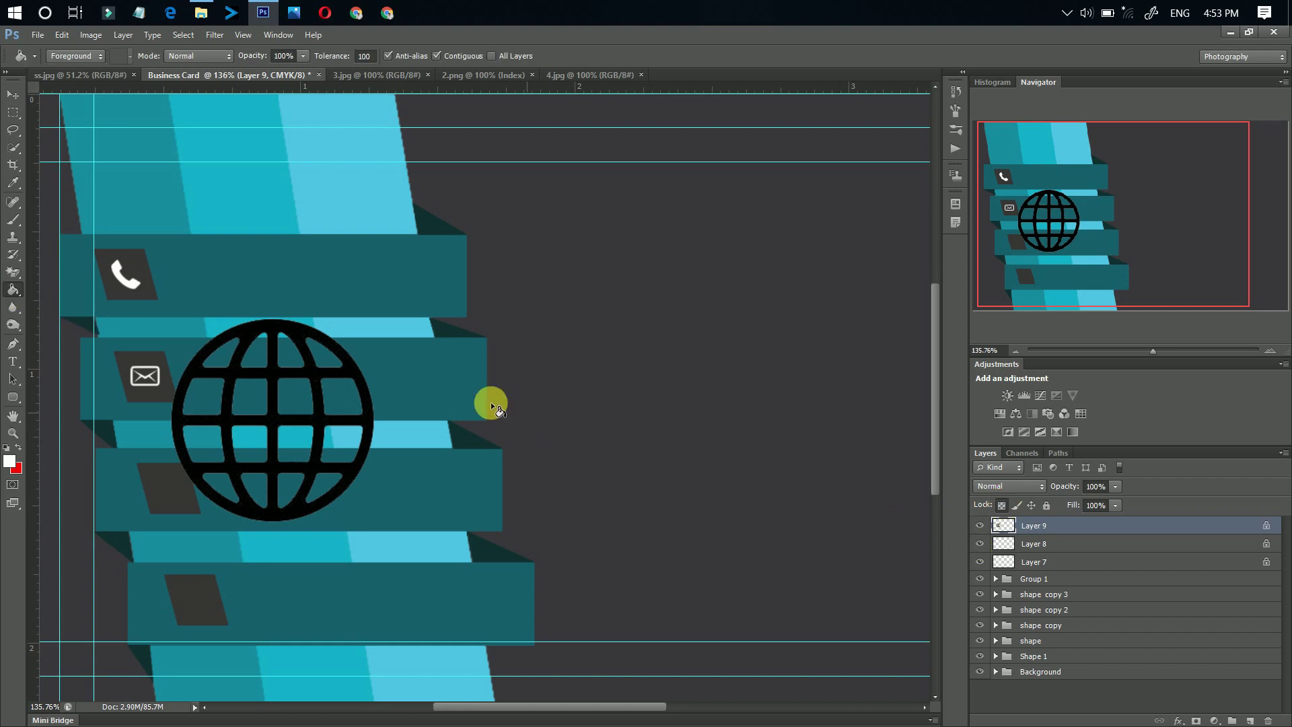
left_click(309, 340)
key("ctrl+t")
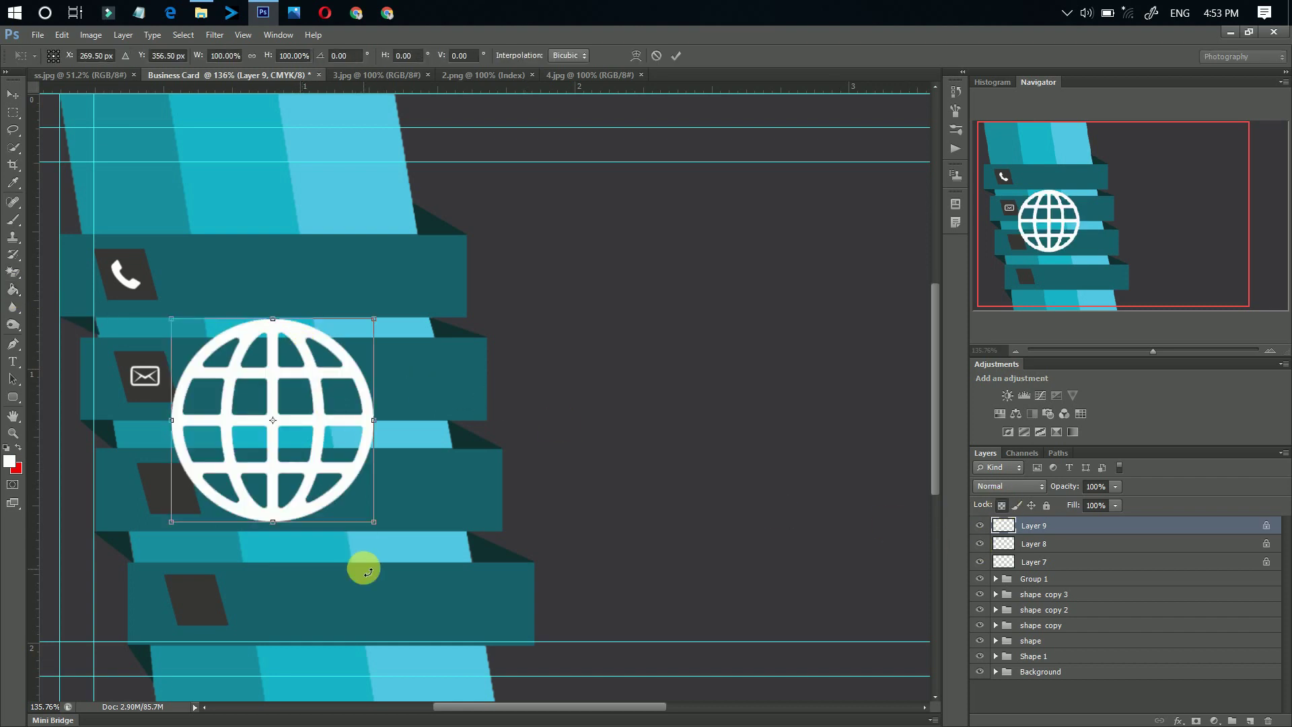
left_click_drag(373, 522, 210, 355)
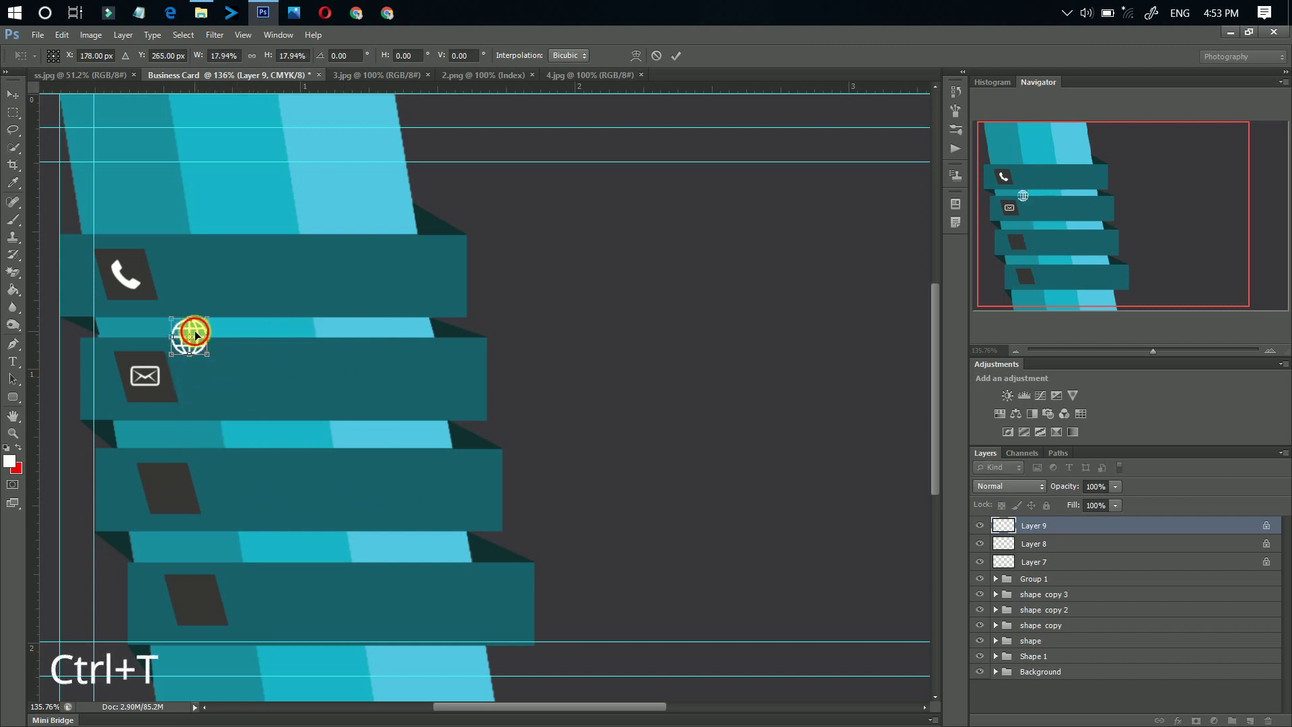
left_click_drag(197, 334, 187, 508)
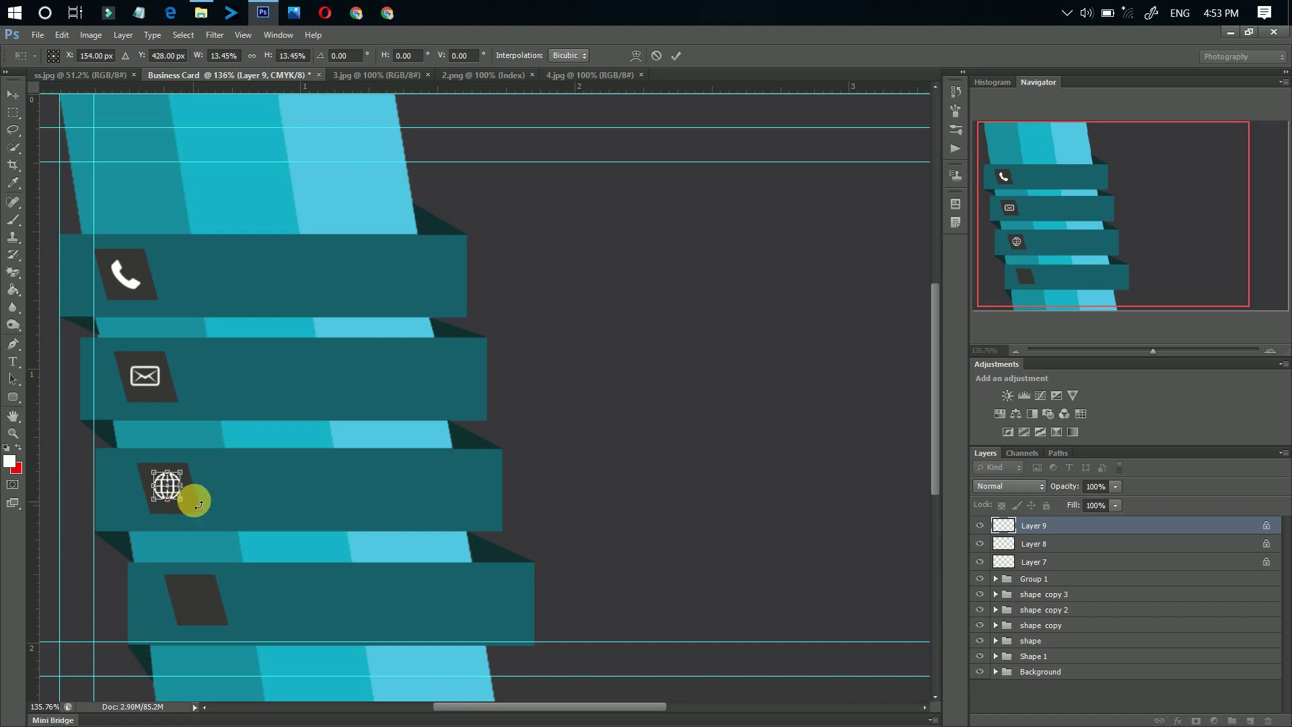
key("Return")
key("g")
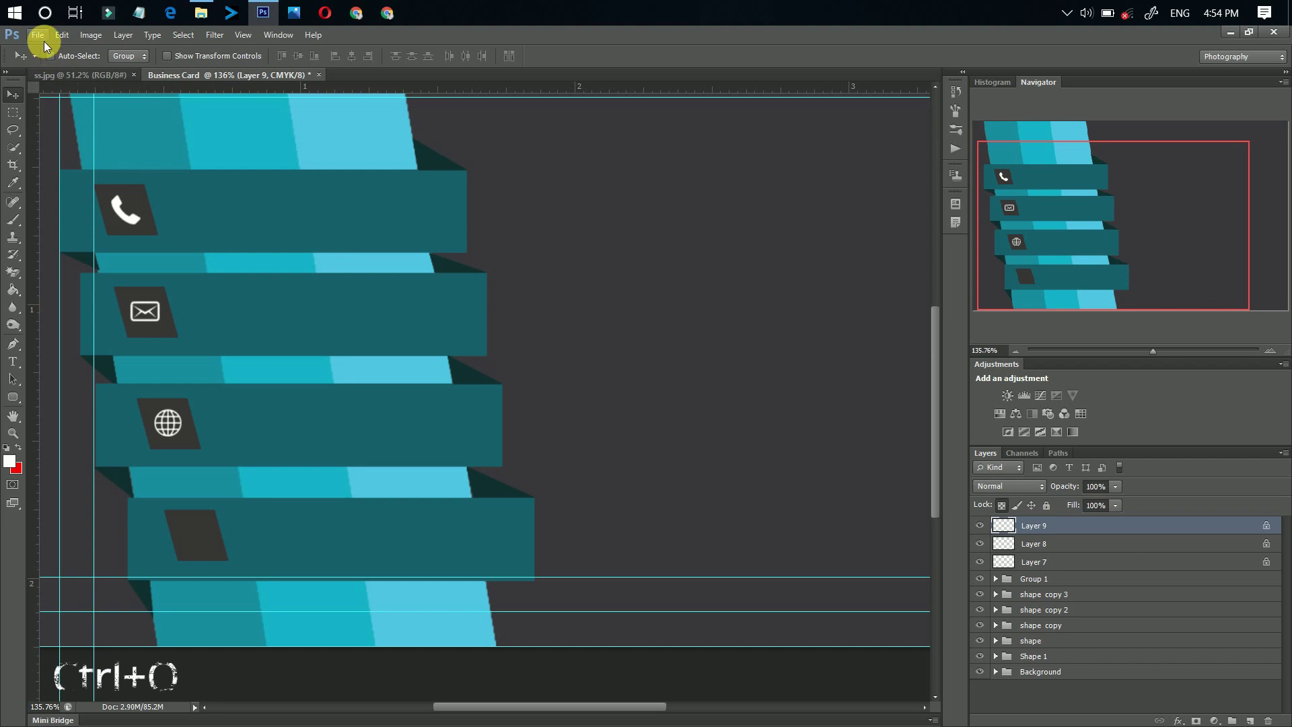
Open 5.png and drag the whole location pin image into the Business Card document
left_click(43, 42)
left_click(61, 66)
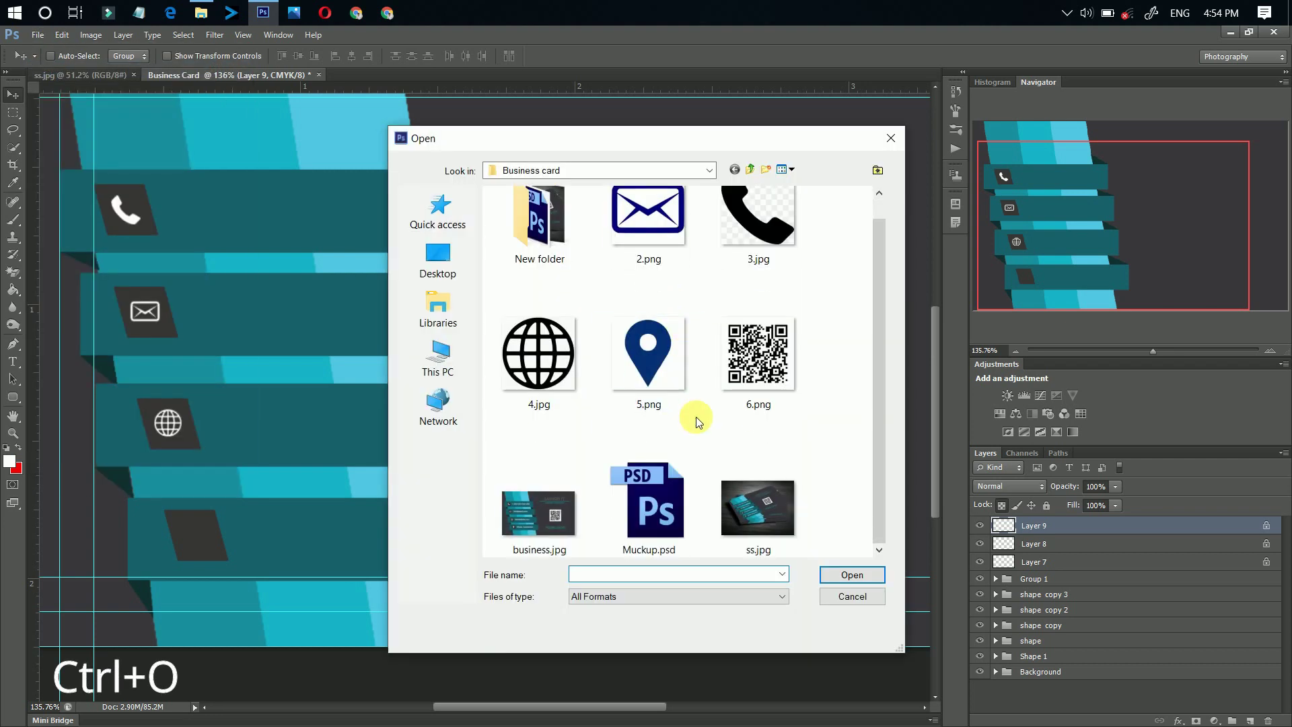
double_click(641, 381)
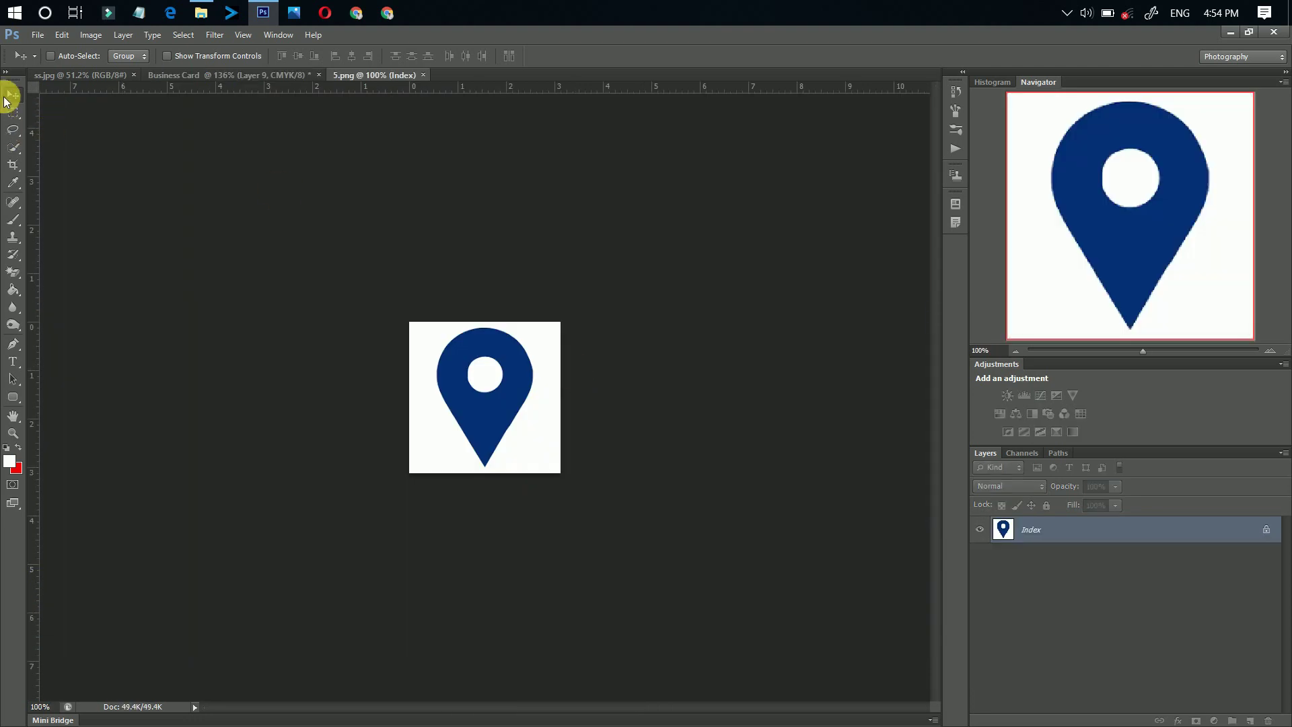
left_click(13, 112)
left_click_drag(258, 229, 740, 673)
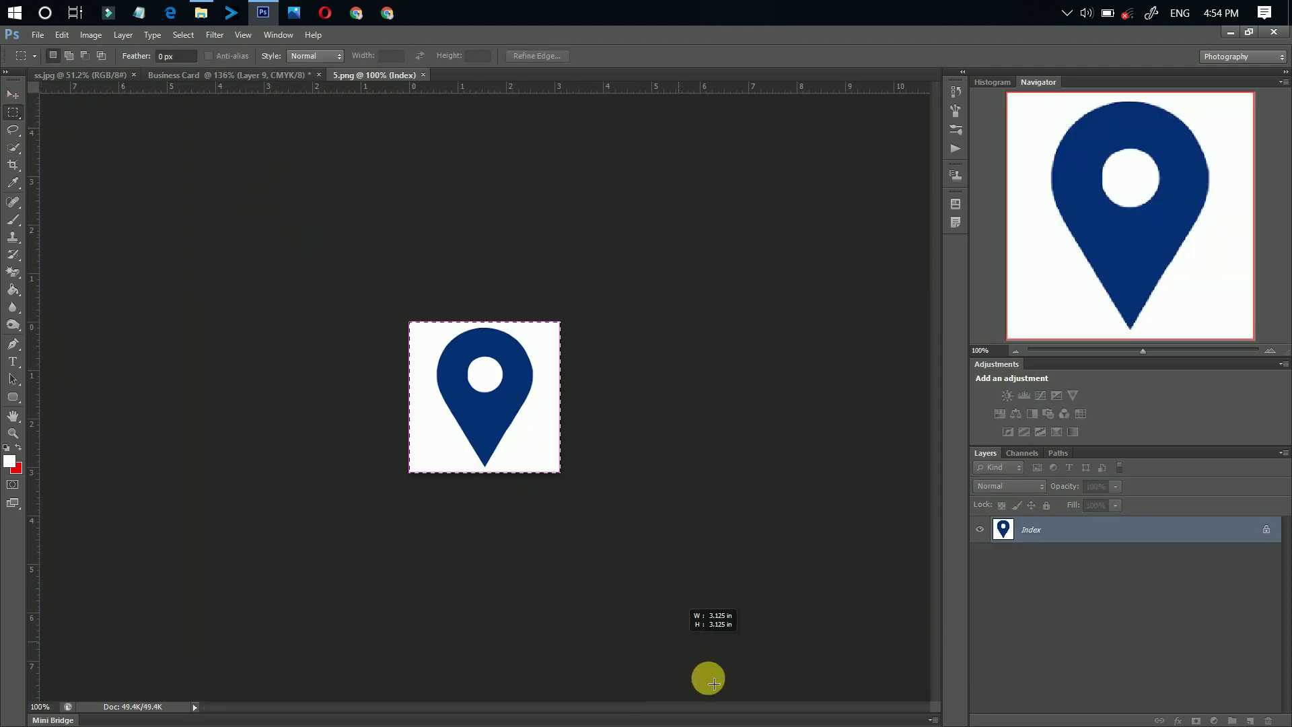
left_click(12, 93)
left_click_drag(444, 382, 179, 83)
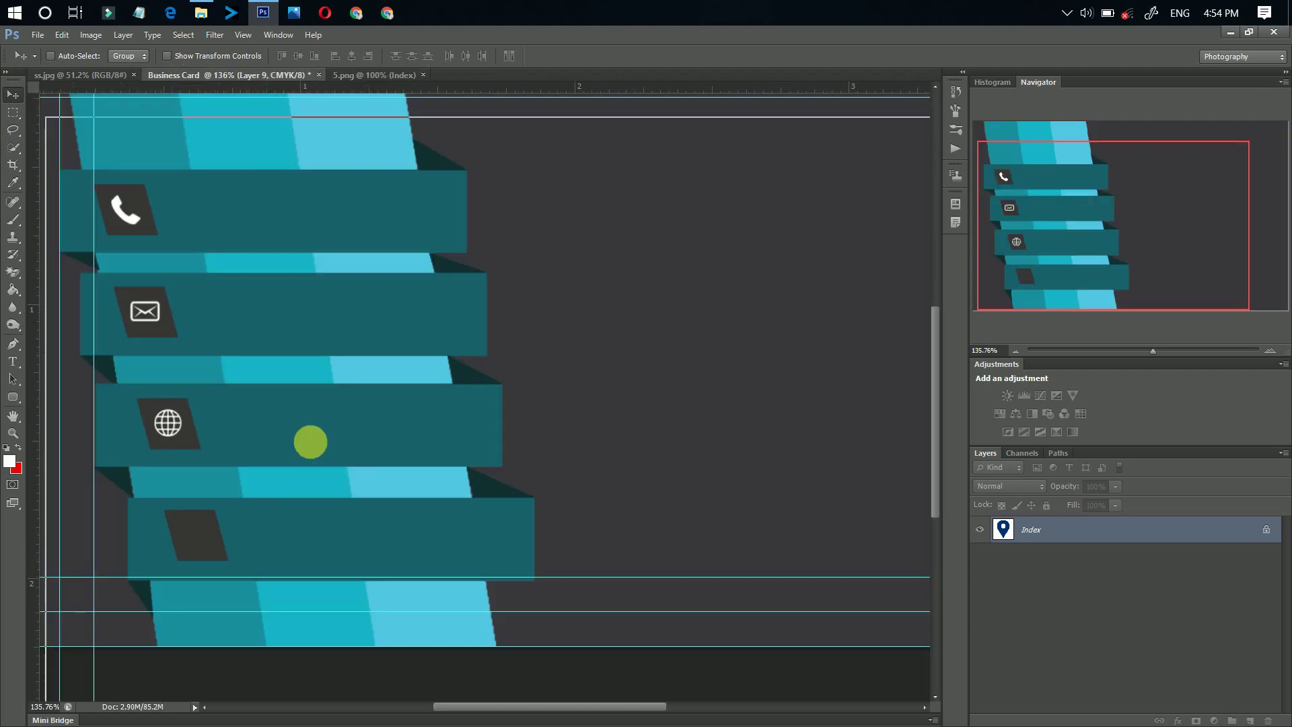
left_click_drag(181, 82, 321, 437)
scroll(320, 437, "down", 3)
scroll(438, 403, "down", 2)
scroll(439, 426, "up", 1)
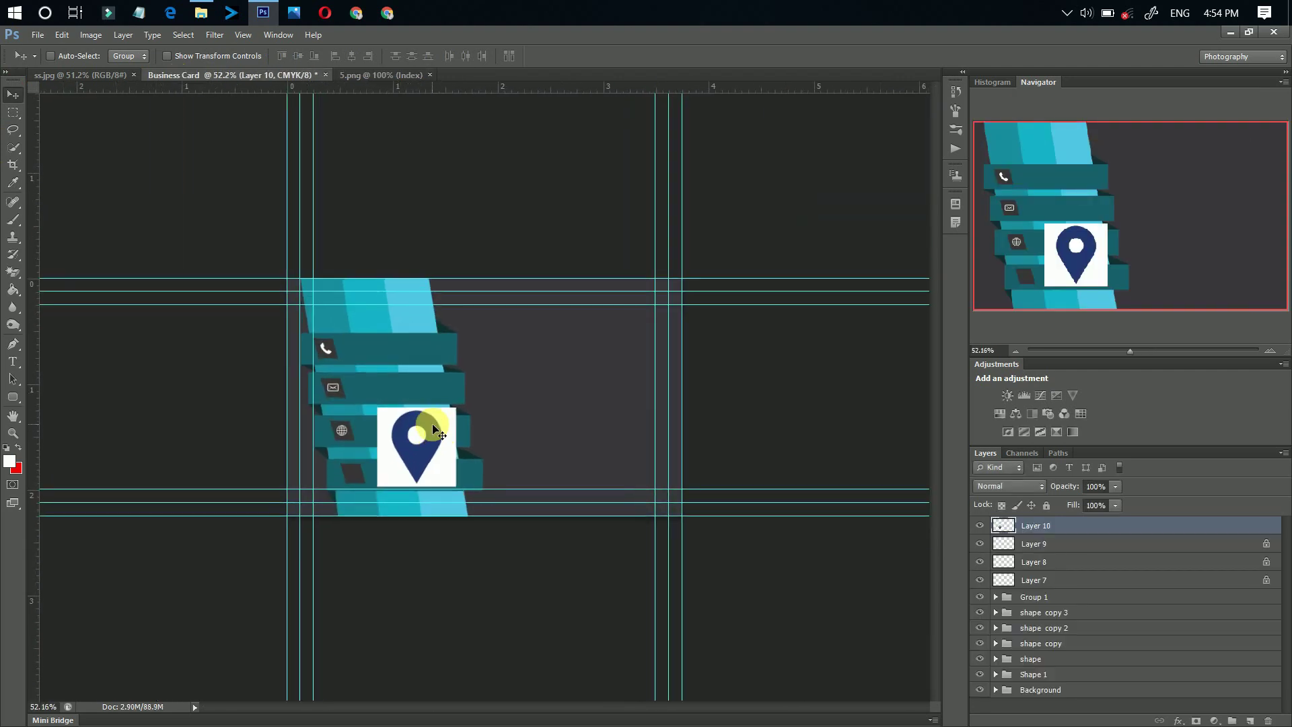
Magic Eraser the white square and inner white circle from the pin image
left_click(12, 272)
left_click(418, 463)
scroll(414, 447, "up", 2)
scroll(377, 467, "up", 2)
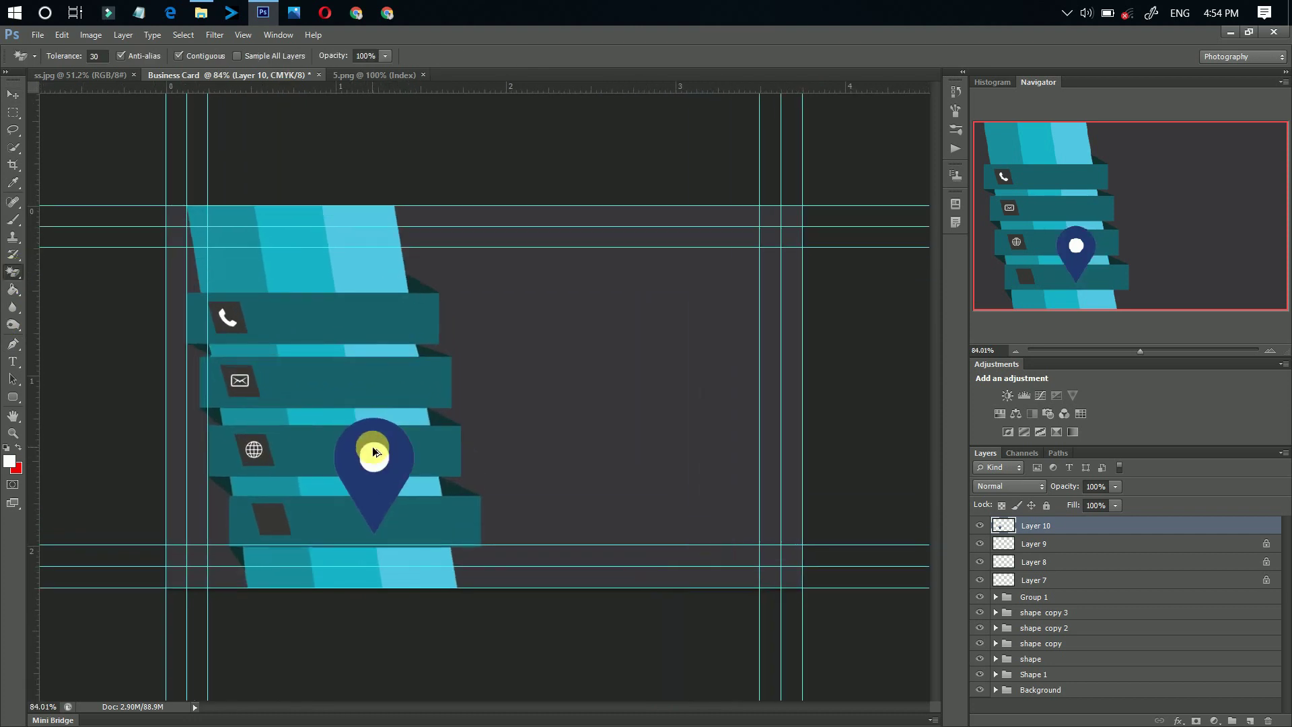
scroll(349, 481, "up", 2)
left_click(340, 478)
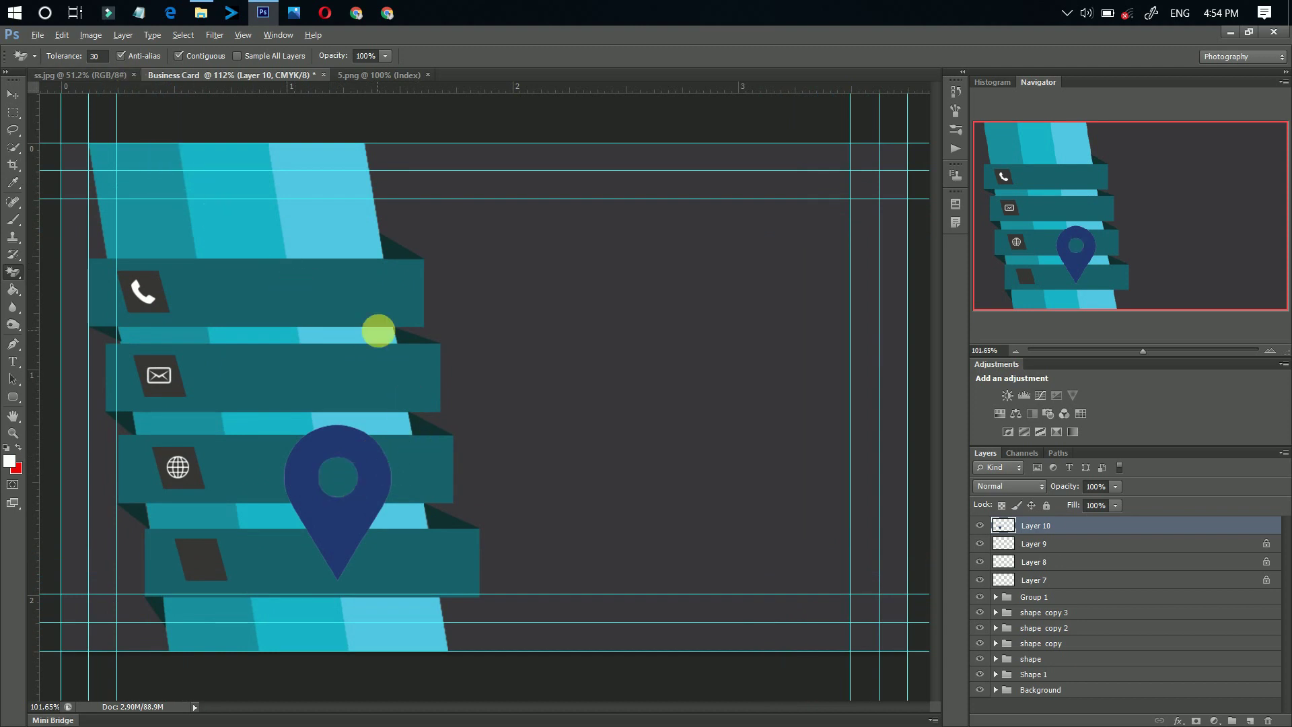
scroll(471, 363, "down", 1)
Lock the pin layer's transparency and fill the dark blue pin with white
left_click(1004, 505)
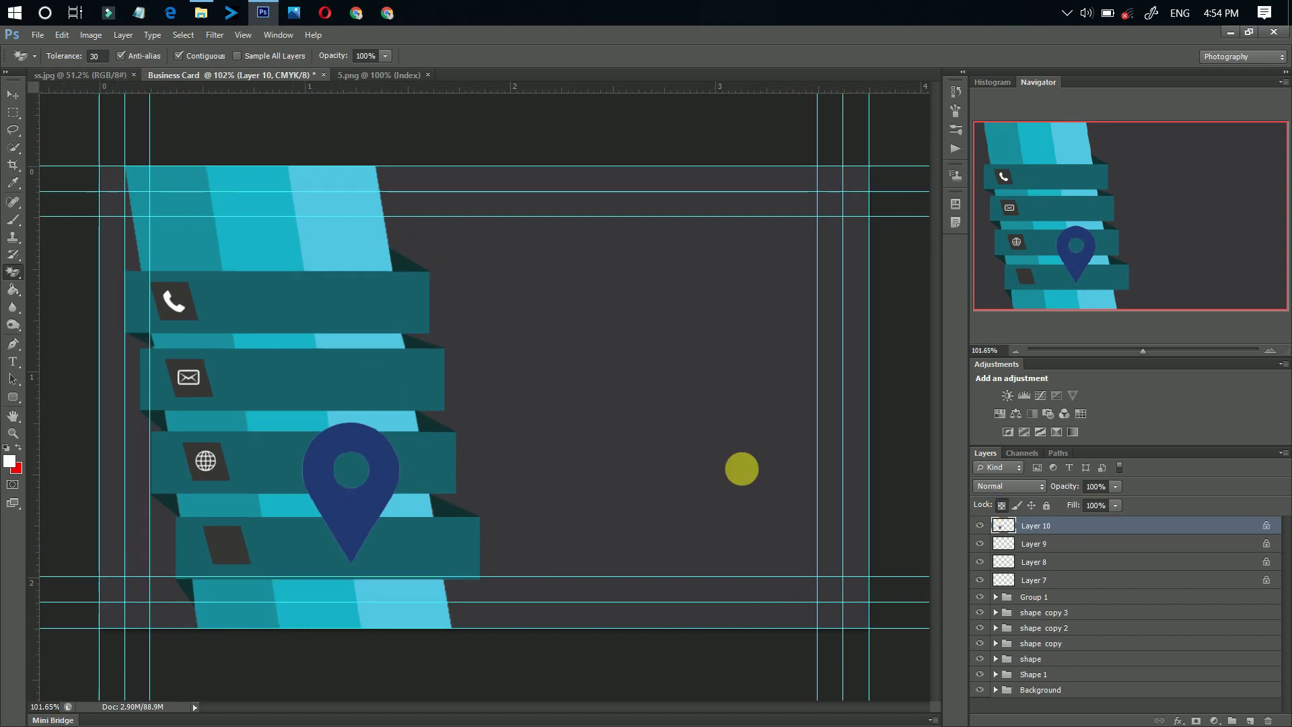
left_click(13, 291)
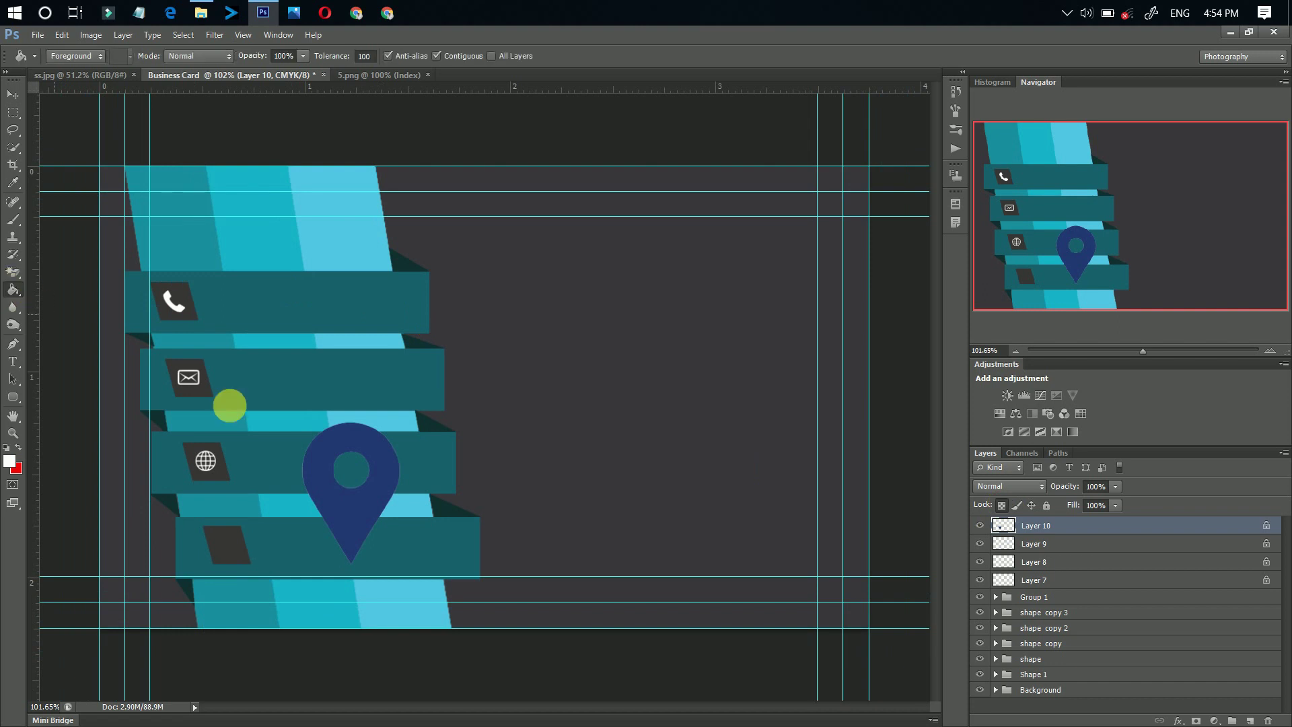
left_click(378, 459)
Scale the white pin to about 16% onto the fourth banner's dark tile
key("ctrl+t")
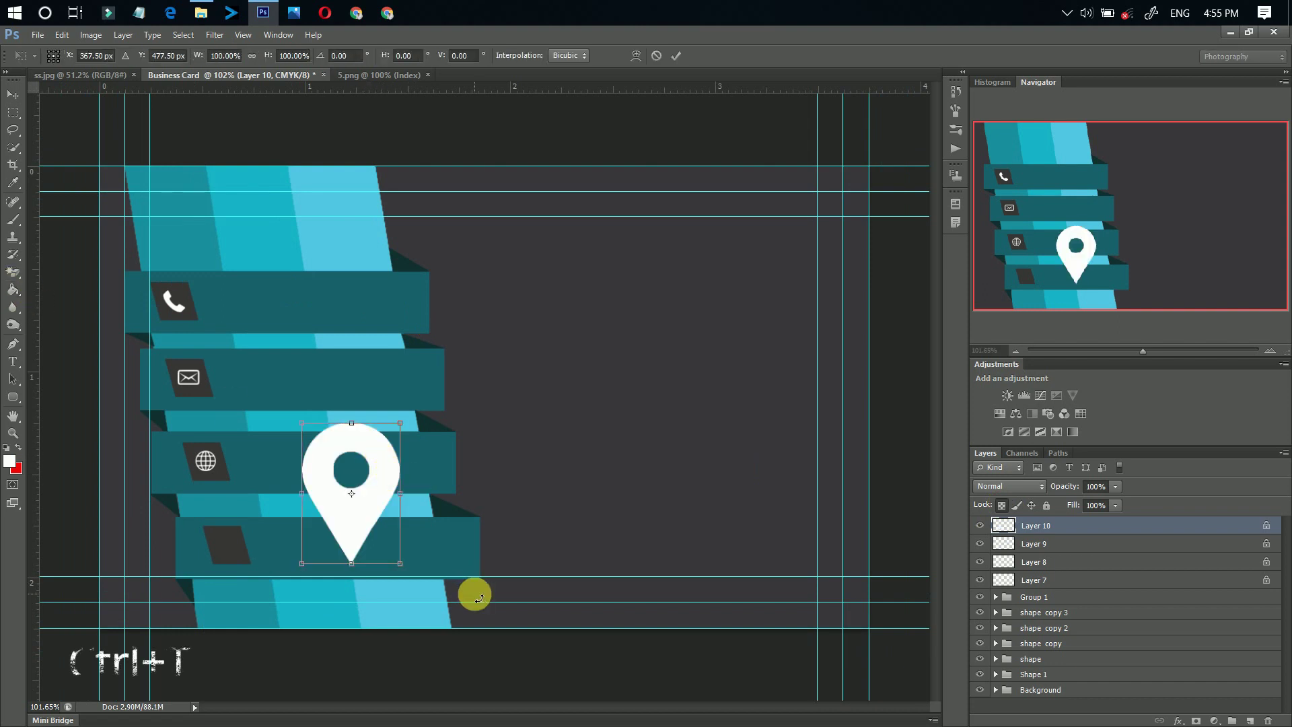
mouse_move(401, 563)
left_mouse_down()
mouse_move(311, 440)
mouse_move(229, 551)
left_mouse_up()
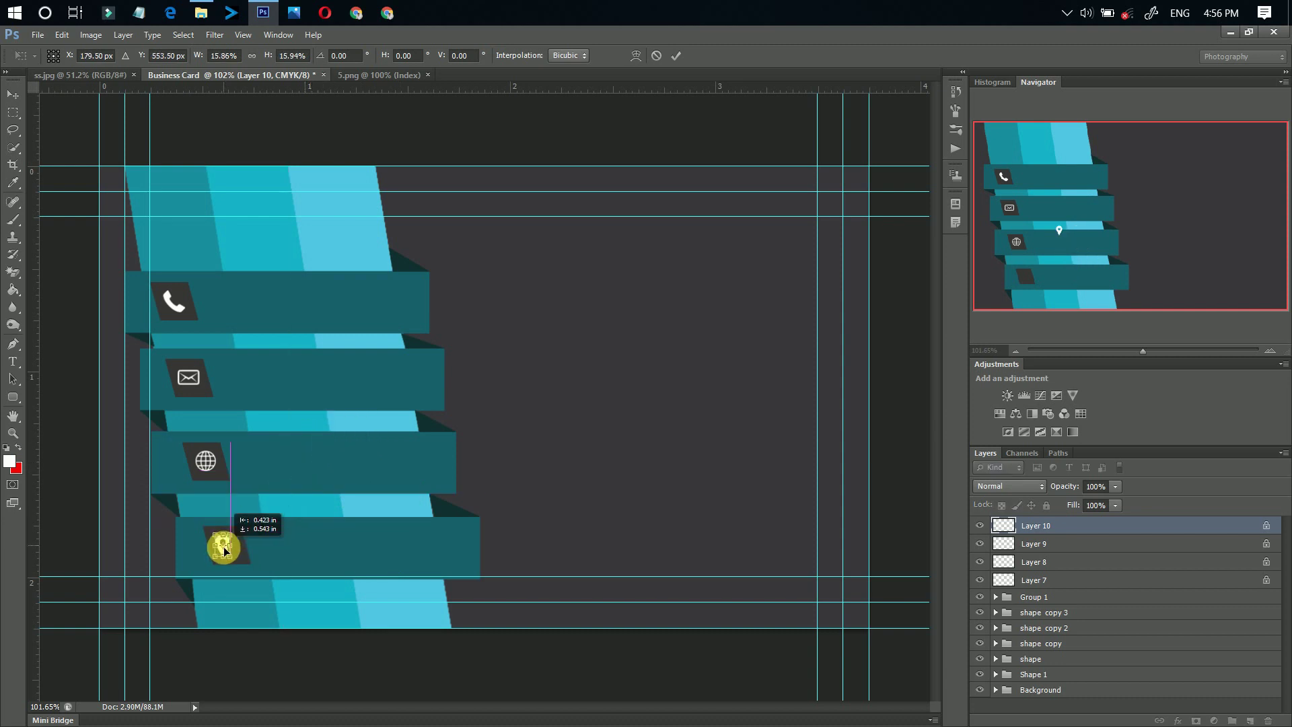
key("Return")
key("g")
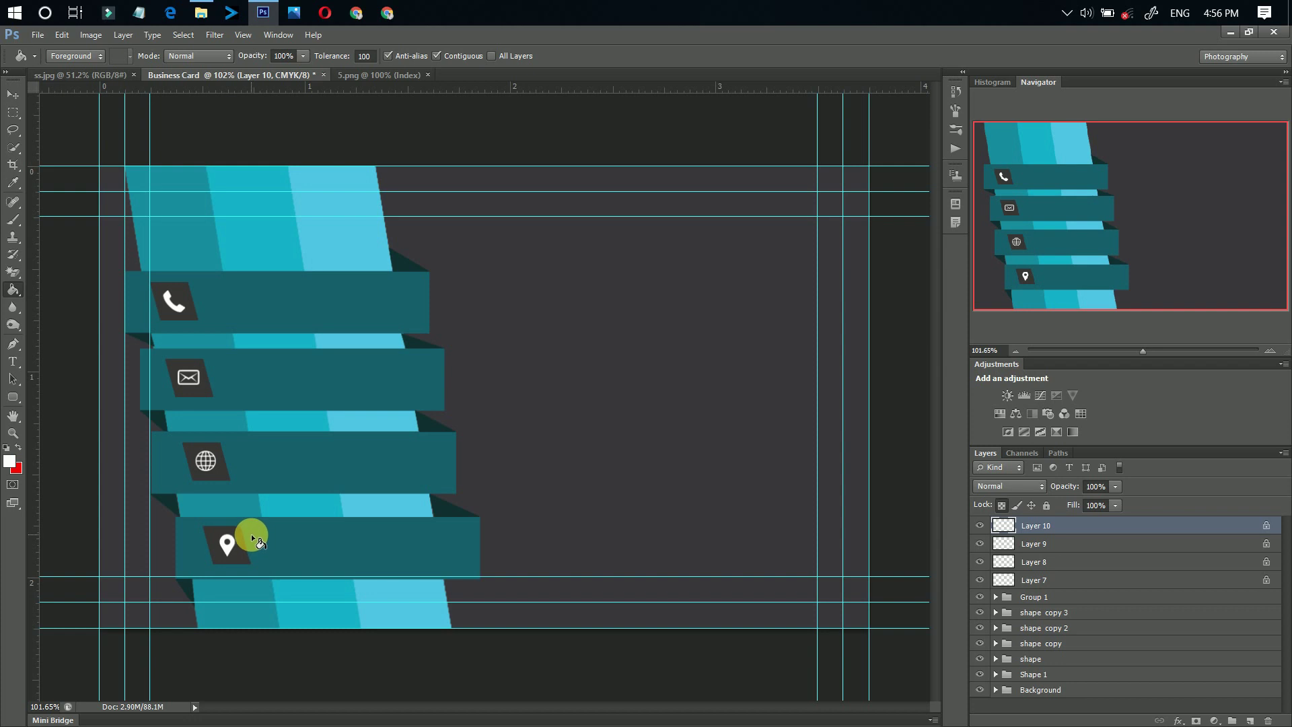
scroll(399, 495, "down", 1)
scroll(399, 524, "down", 1)
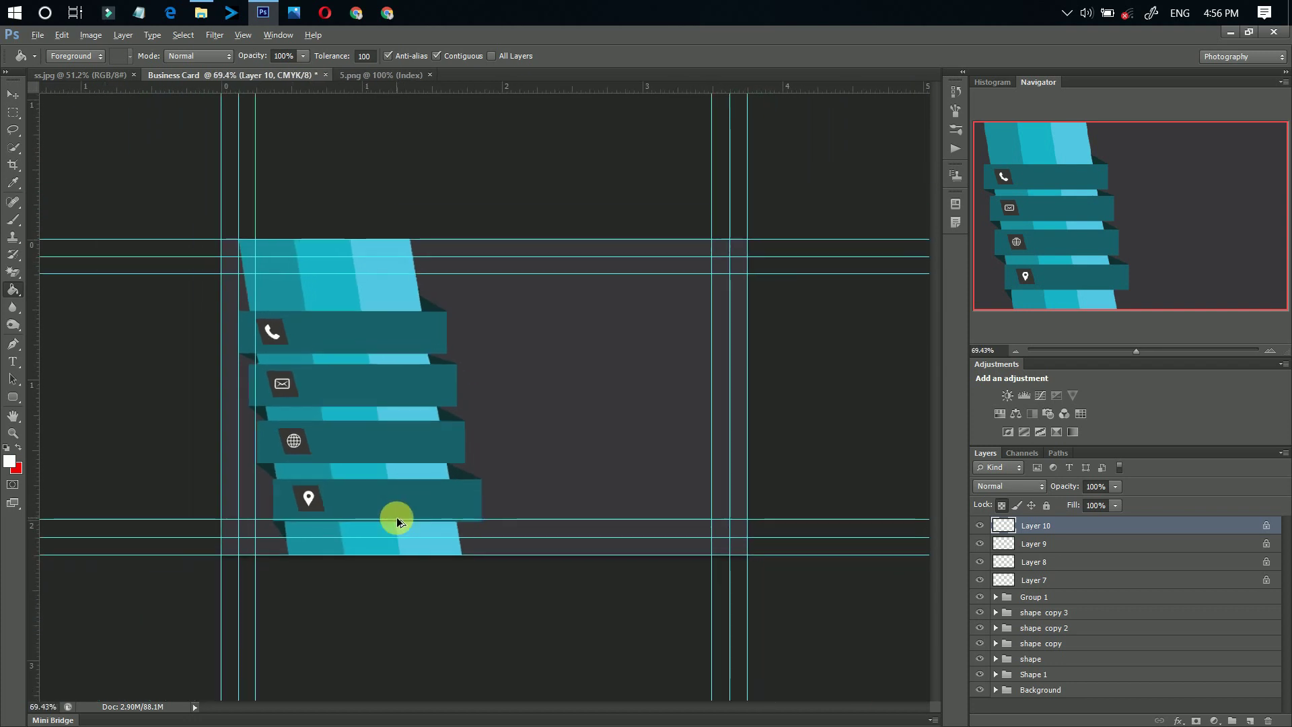
Group the four icon layers (Layers 7–10) and name the group Icon
left_click(1084, 543, "ctrl")
left_click(1069, 578, "shift")
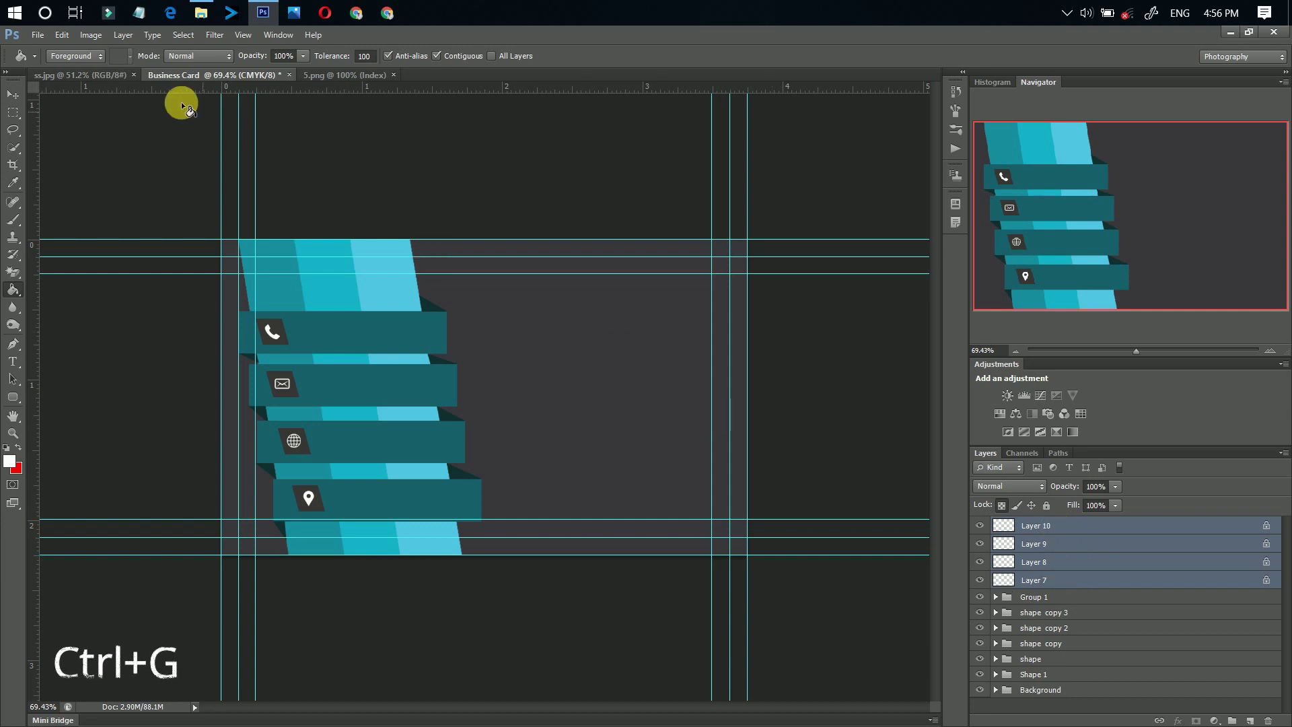
left_click(123, 34)
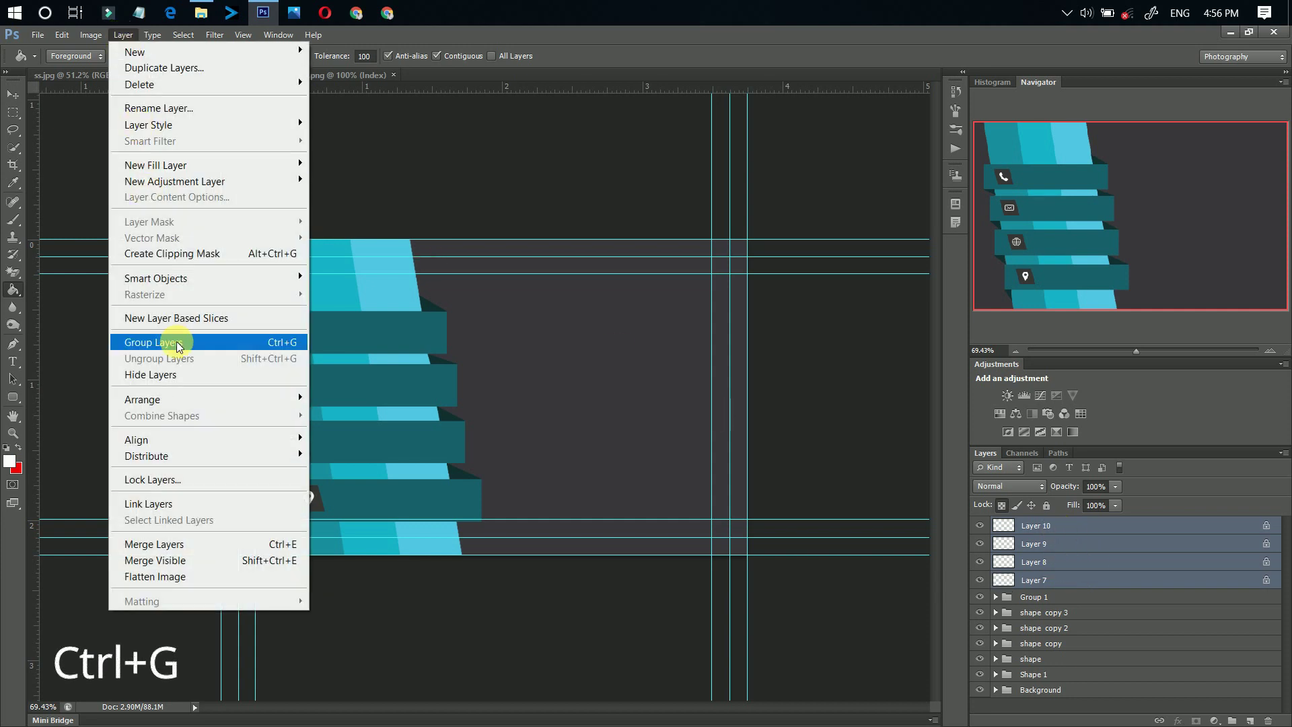
left_click(179, 343)
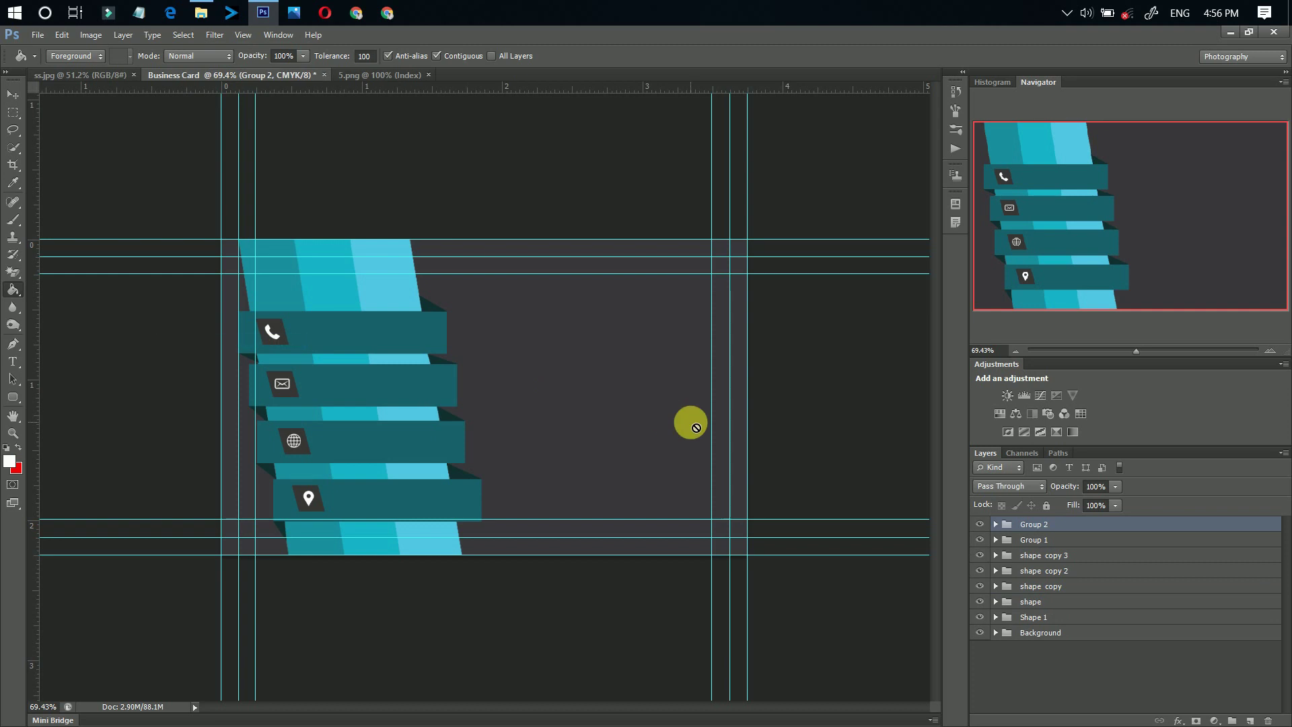
double_click(1040, 524)
type("Em")
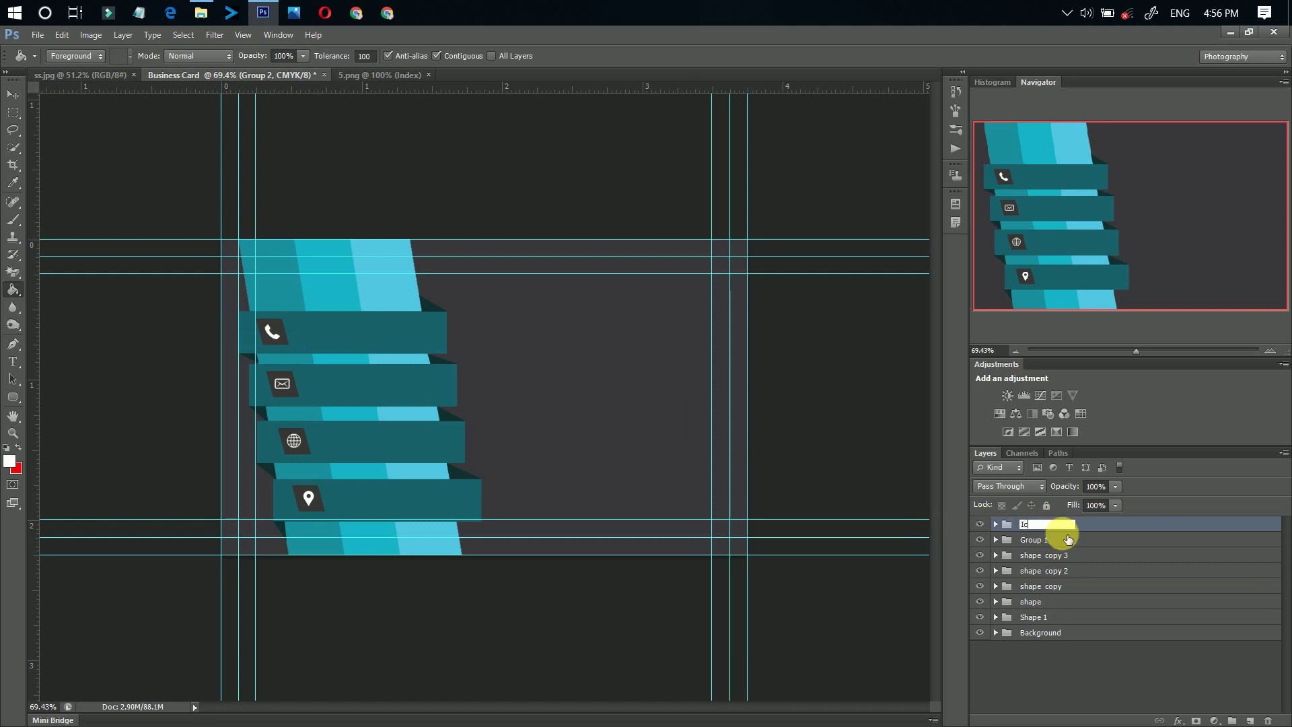
type("on")
left_click(12, 94)
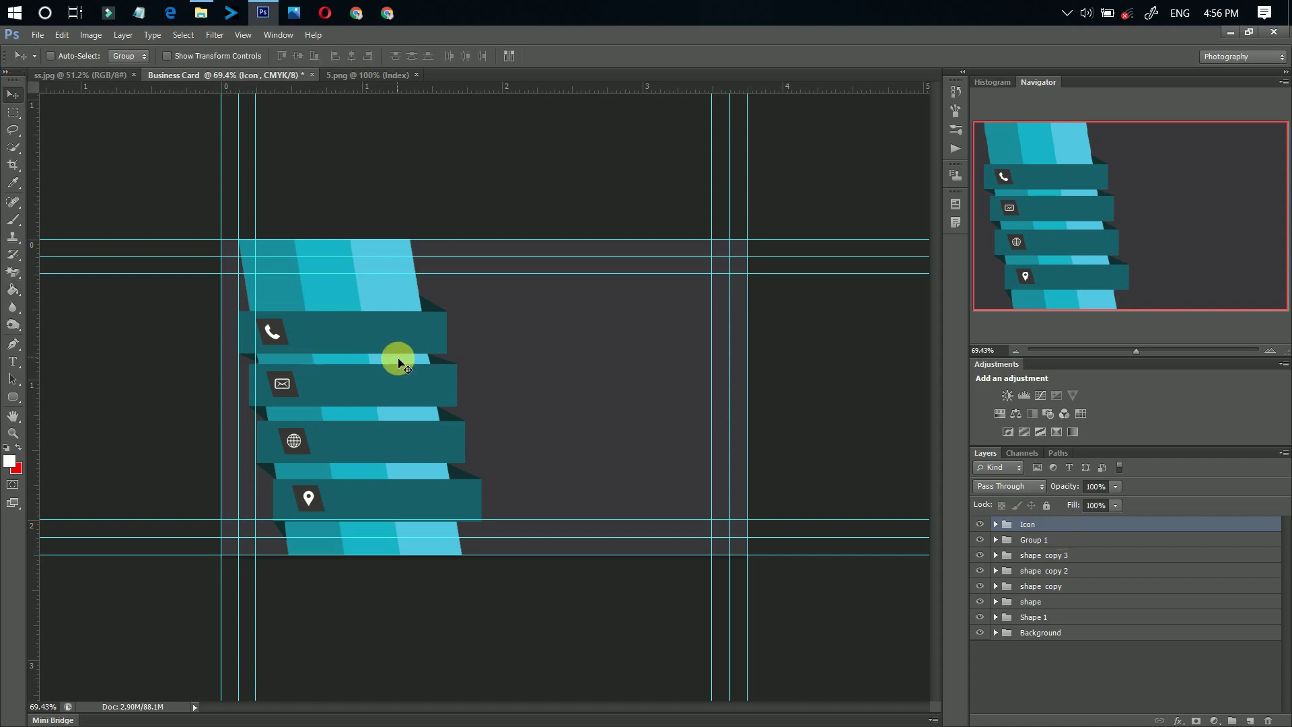
Glance at the ss.jpg mockup, then return to the business card
scroll(399, 362, "down", 1)
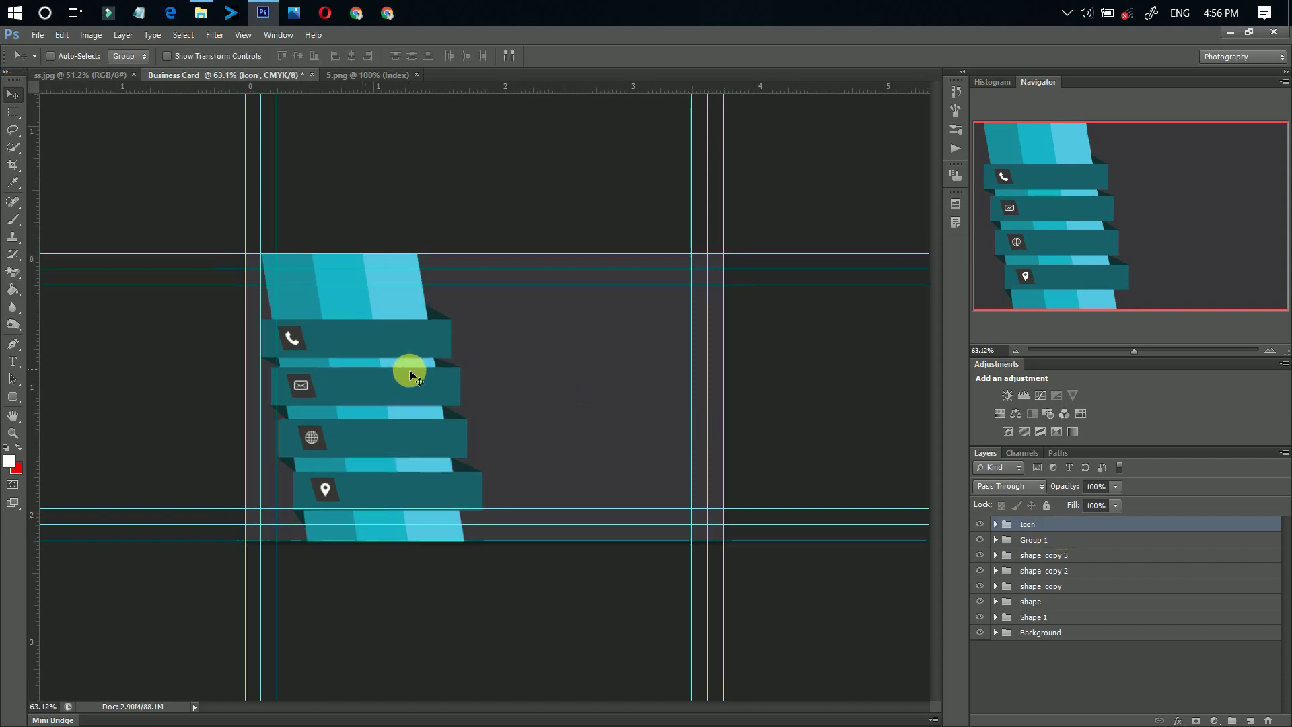
left_click(87, 74)
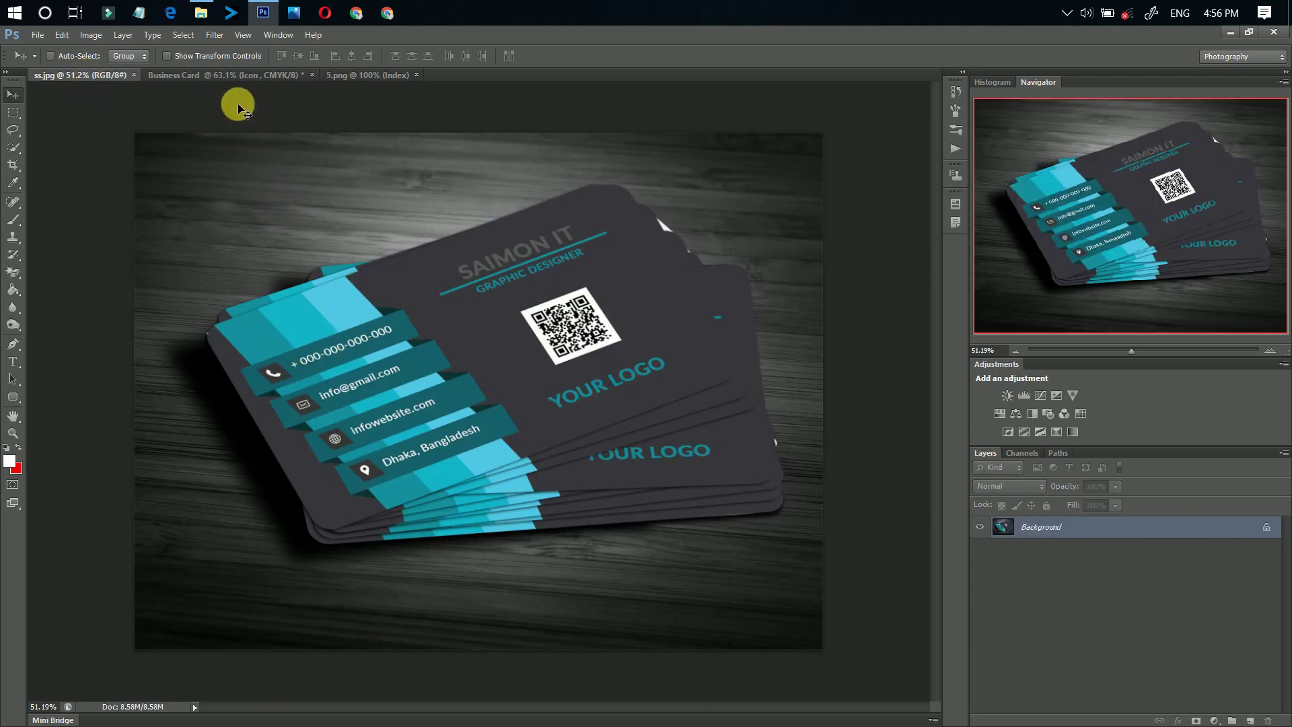
left_click(226, 74)
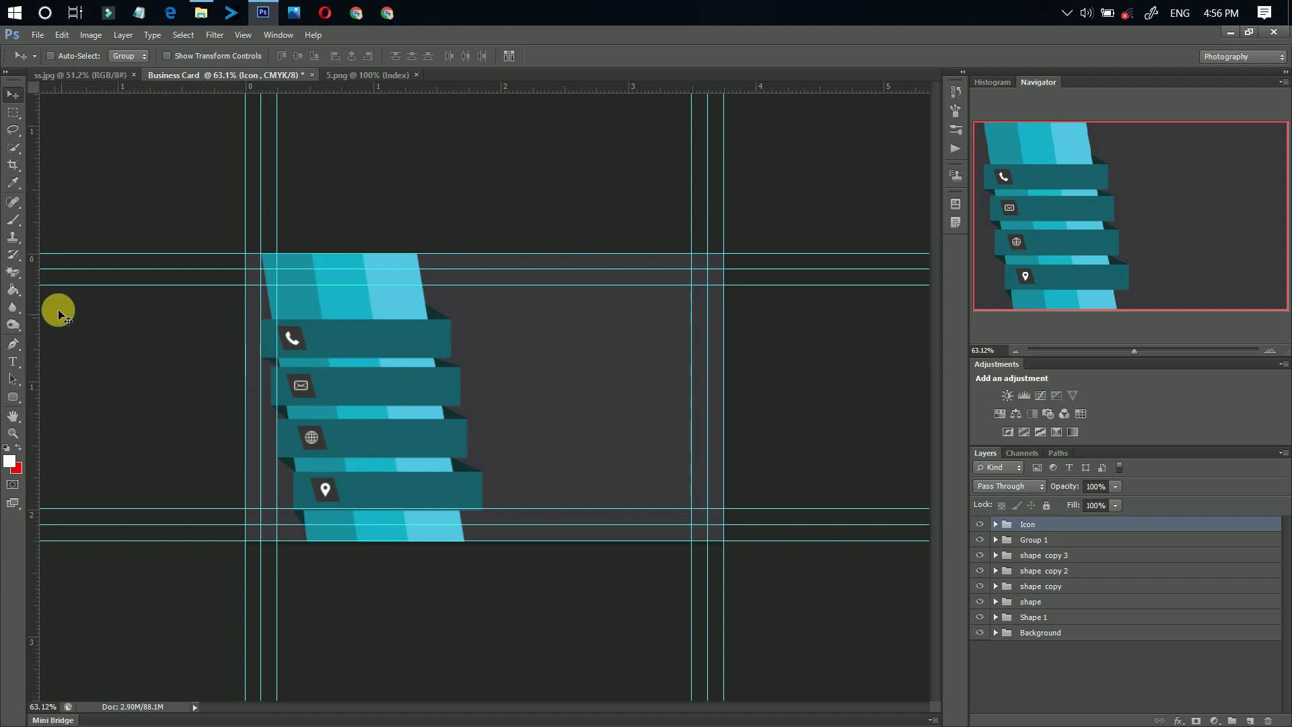
left_click(322, 341)
type("+ 0000 000 000")
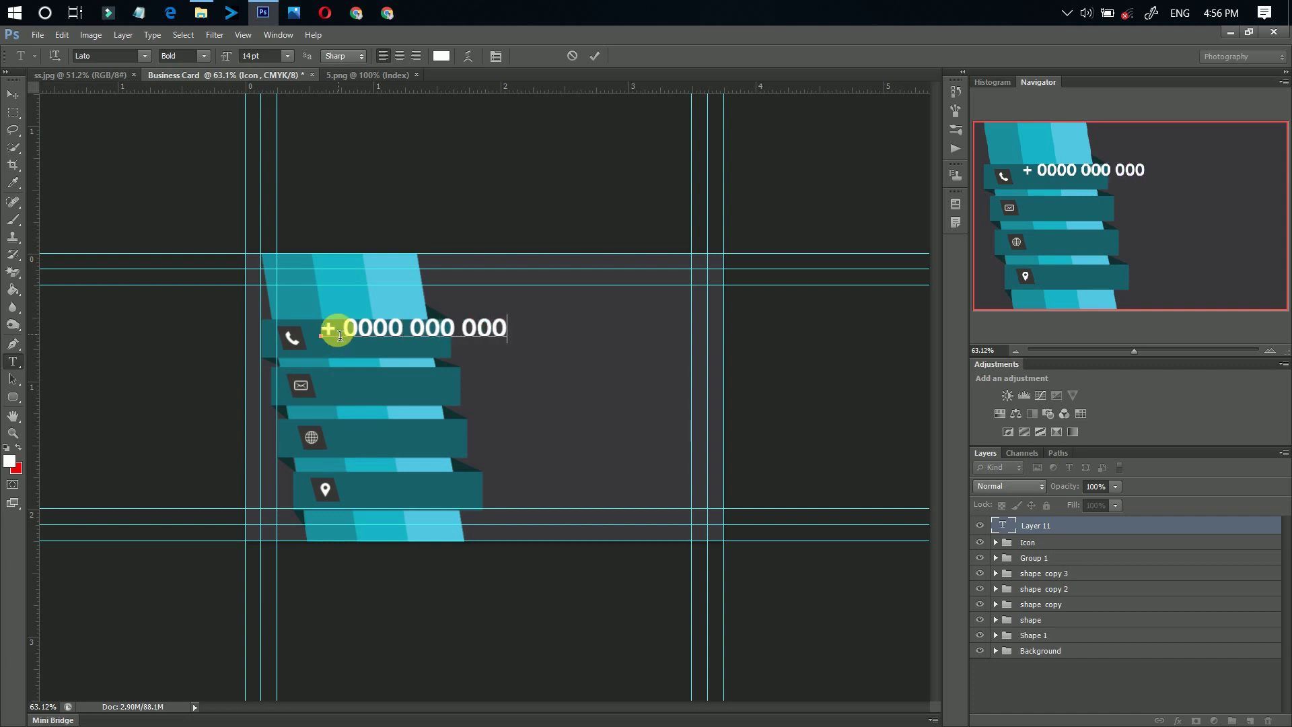
left_click_drag(514, 327, 289, 337)
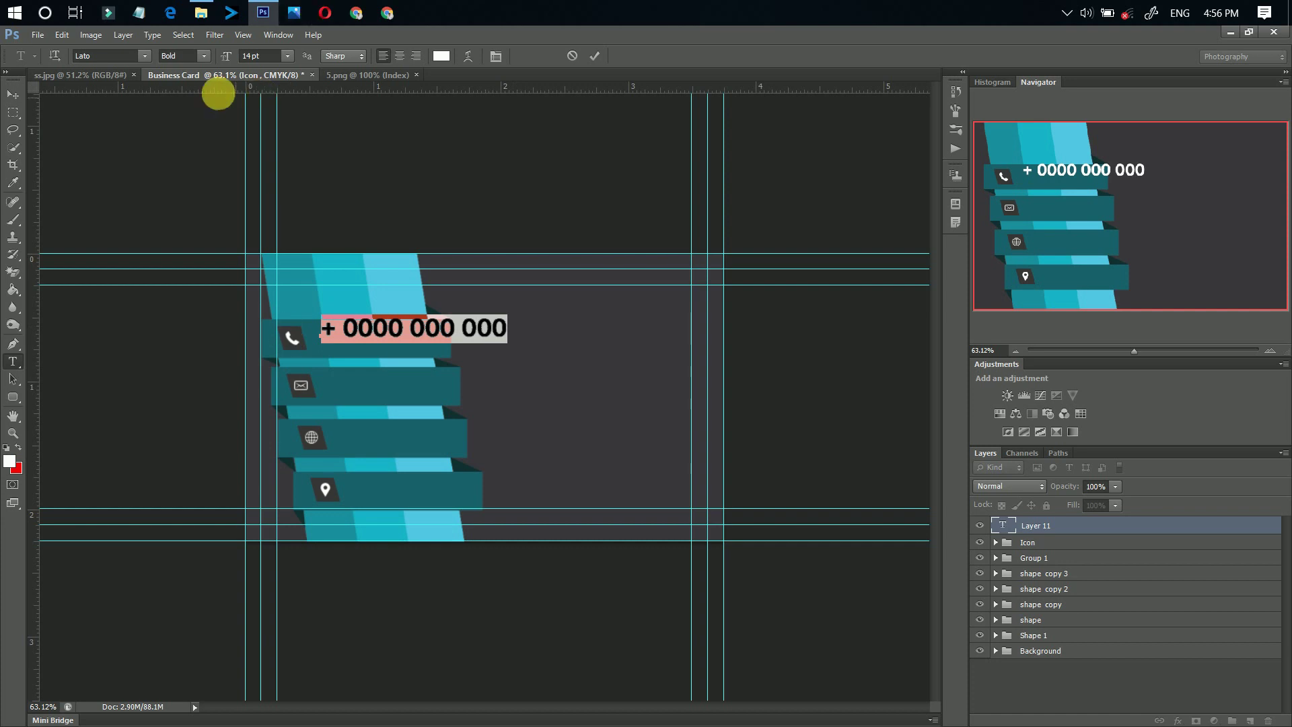
left_click(205, 55)
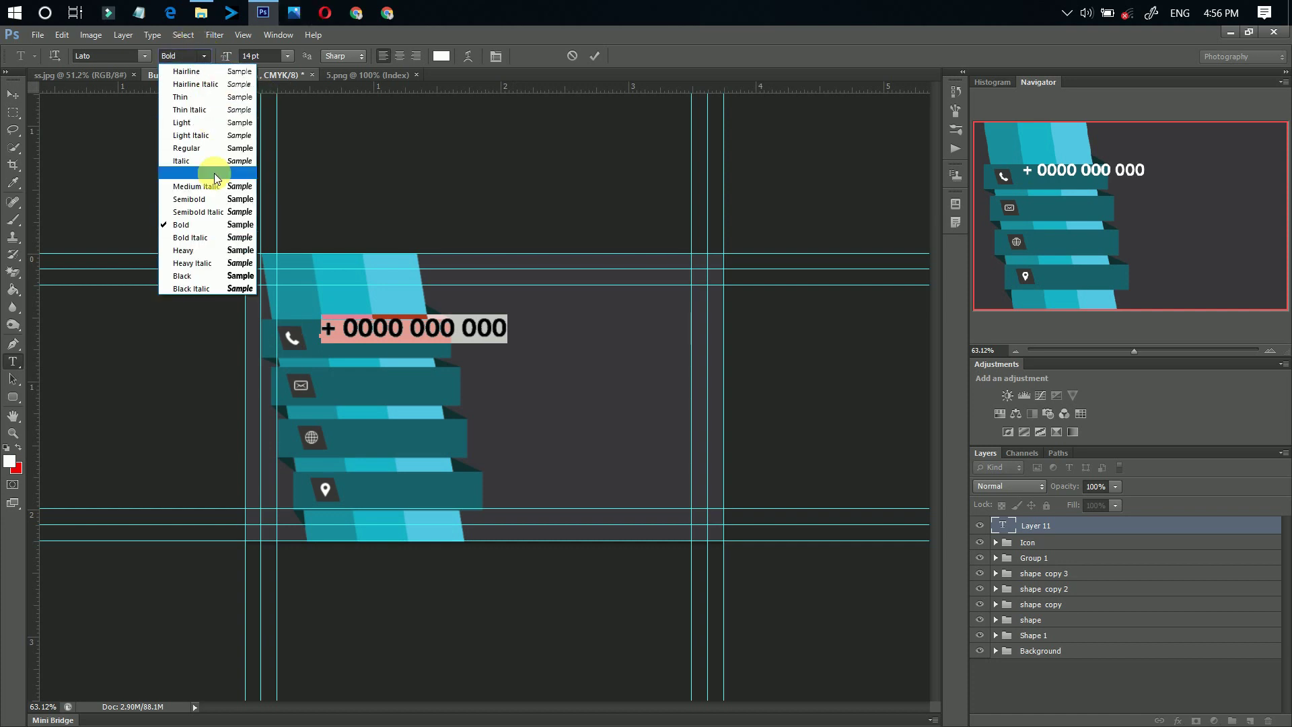
left_click(208, 148)
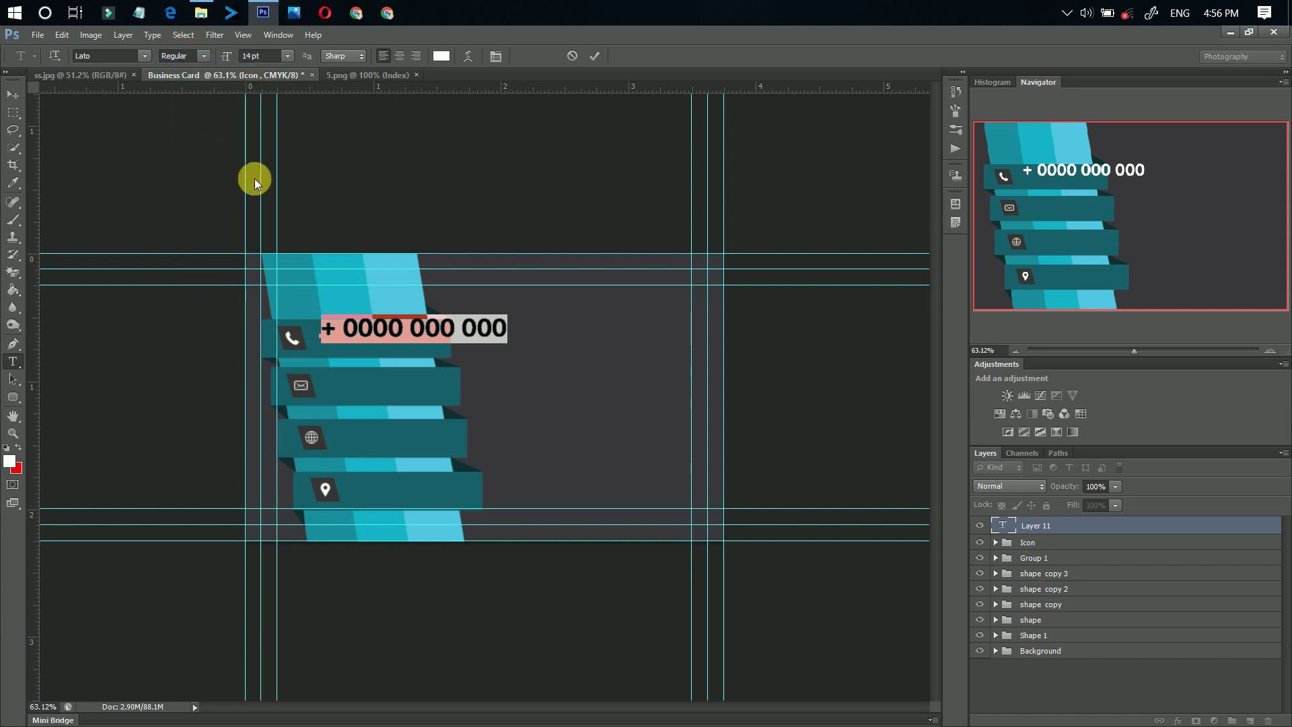
left_click(271, 59)
scroll(271, 60, "down", 1)
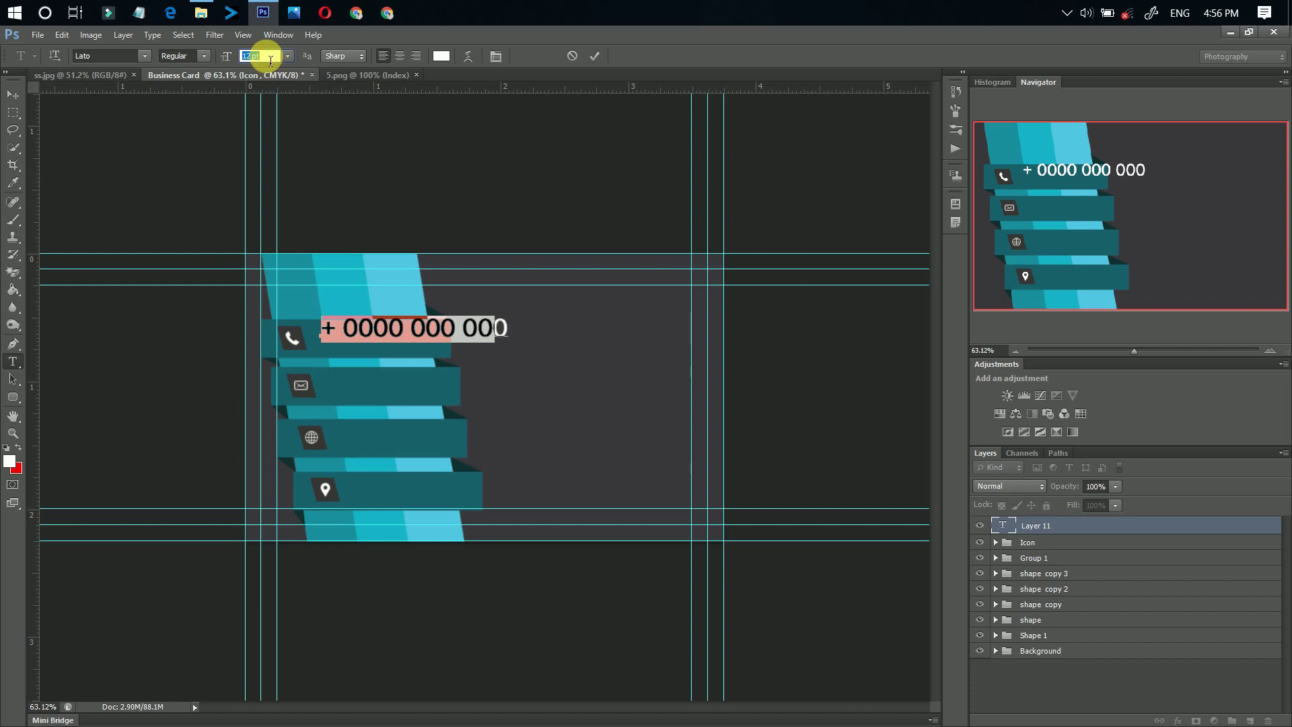
scroll(272, 59, "down", 1)
scroll(271, 60, "down", 4)
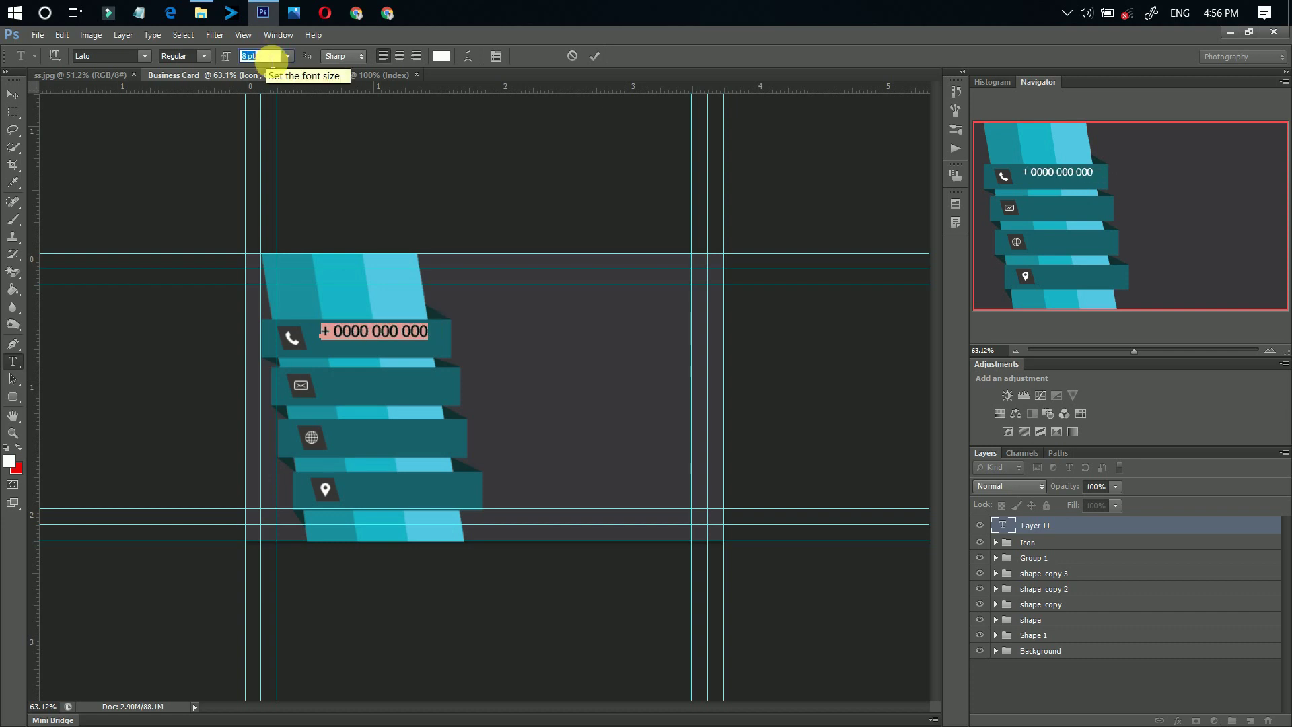
left_click(13, 94)
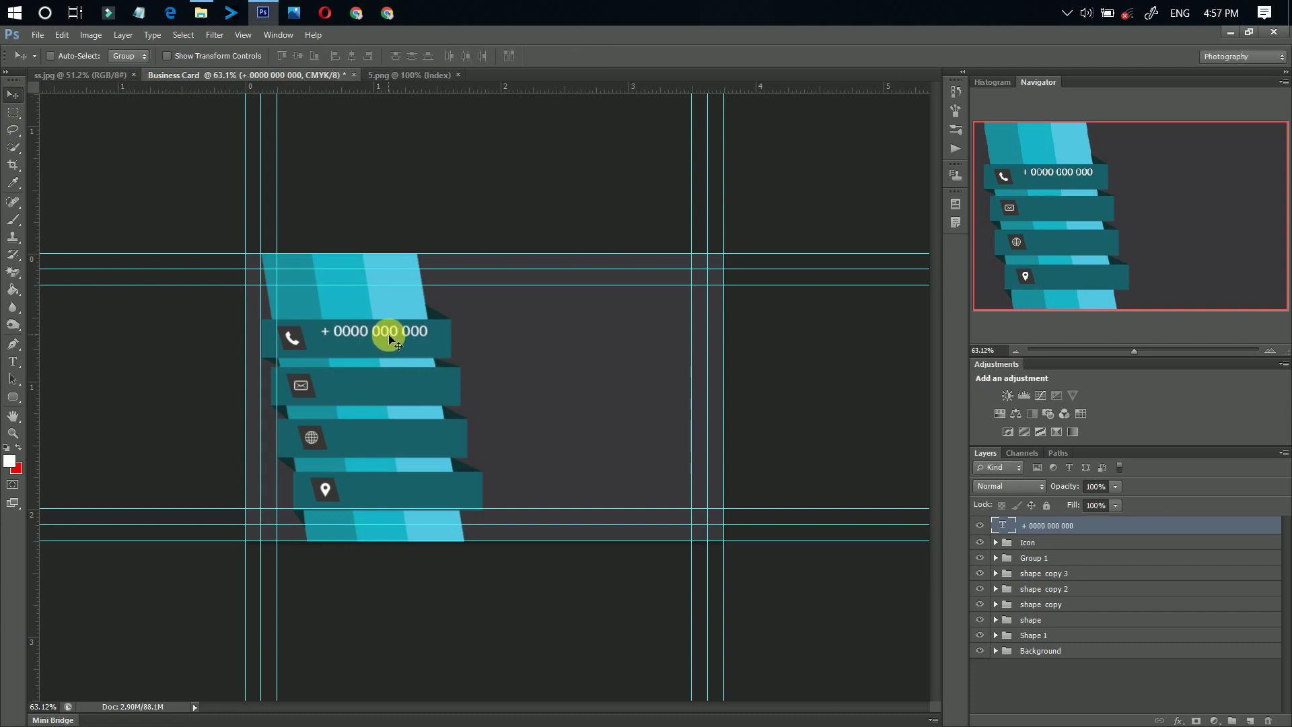
mouse_move(389, 338)
left_mouse_down()
mouse_move(379, 346)
mouse_move(419, 365)
left_mouse_up()
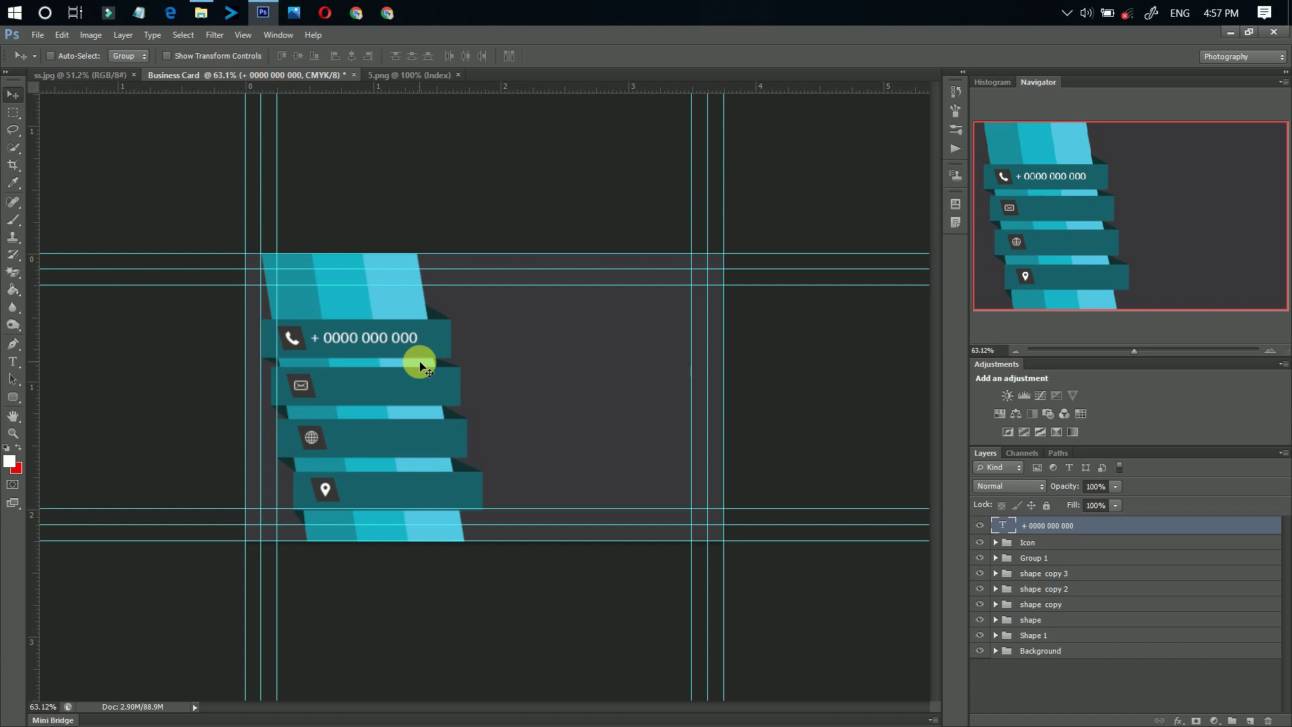
left_click(12, 361)
left_click(326, 378)
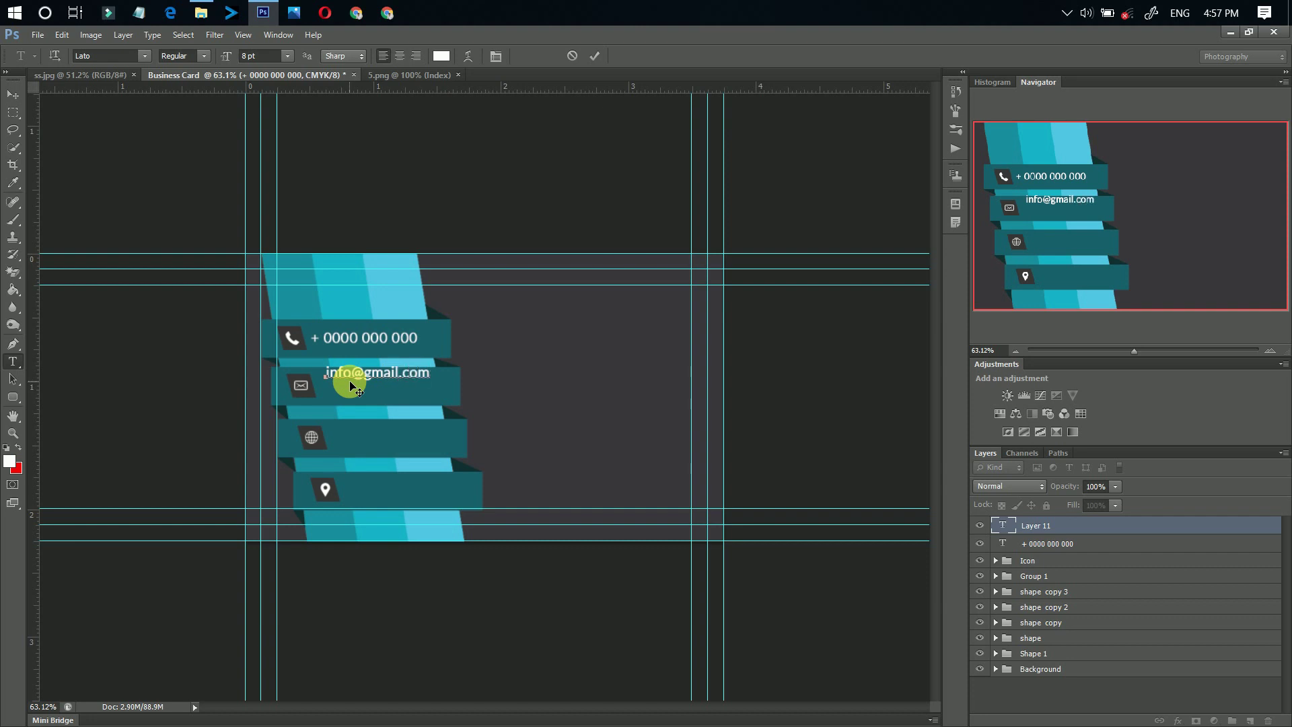
left_click(12, 94)
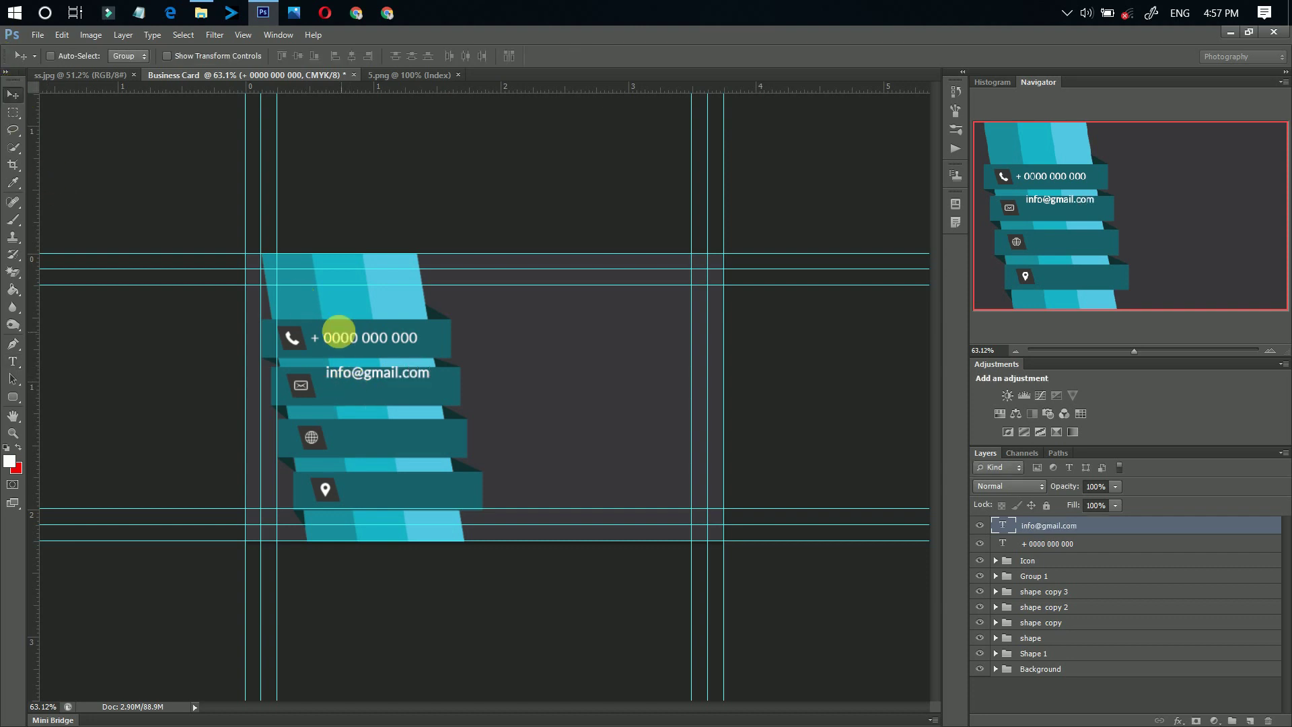
mouse_move(354, 375)
left_mouse_down()
mouse_move(349, 386)
mouse_move(370, 378)
left_mouse_up()
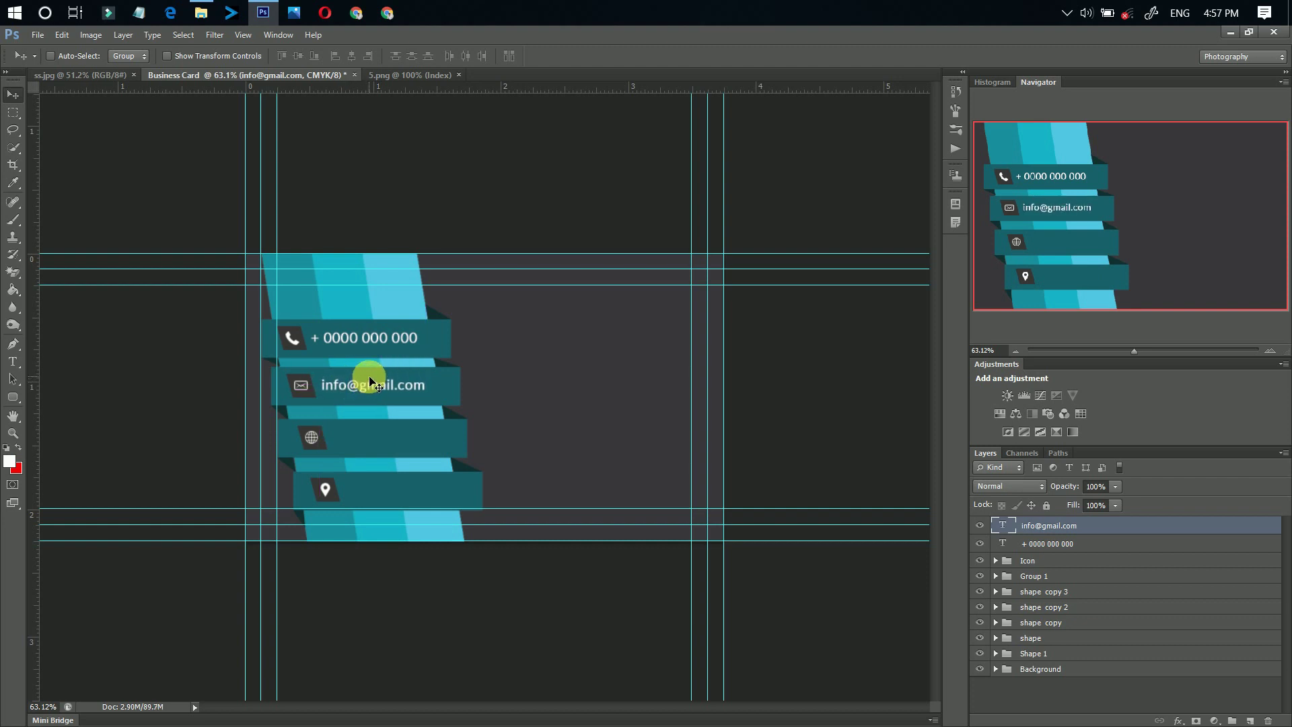
Add 'infgo.website.com' and nudge it into line beside the globe icon
left_click(15, 362)
type("infgo.website.com")
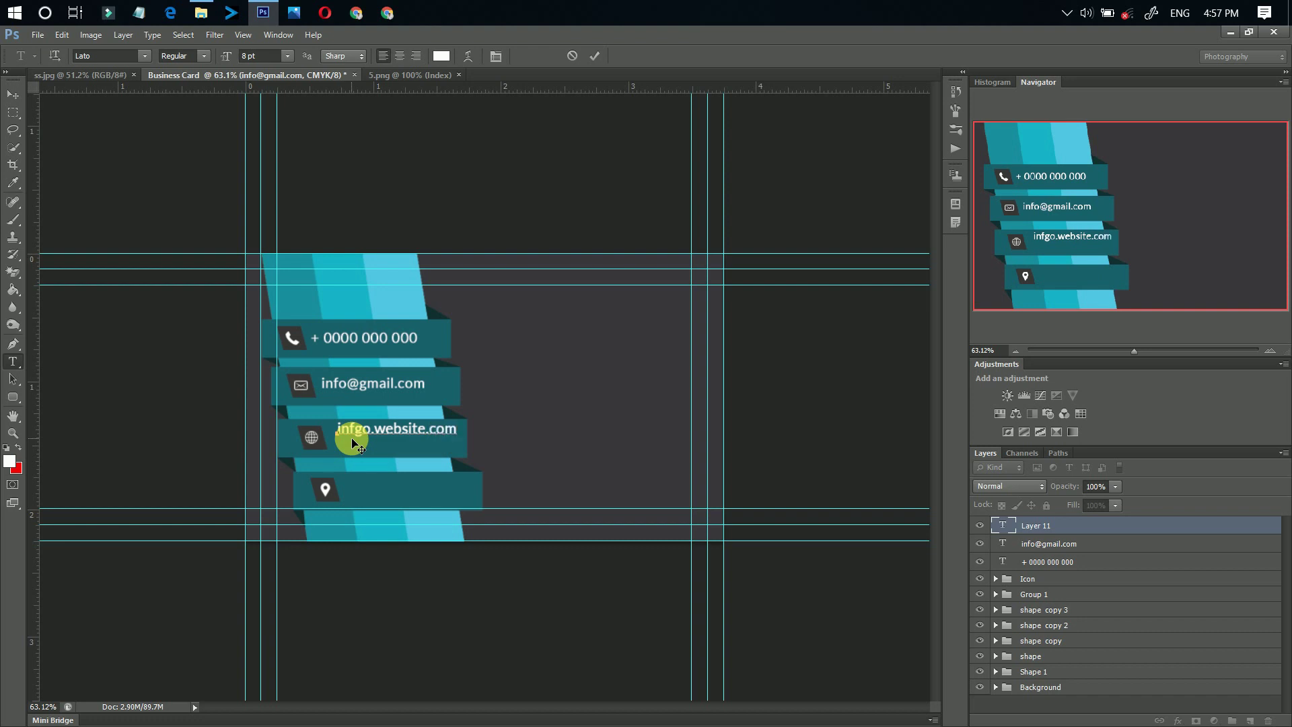
left_click(354, 443)
left_click(21, 101)
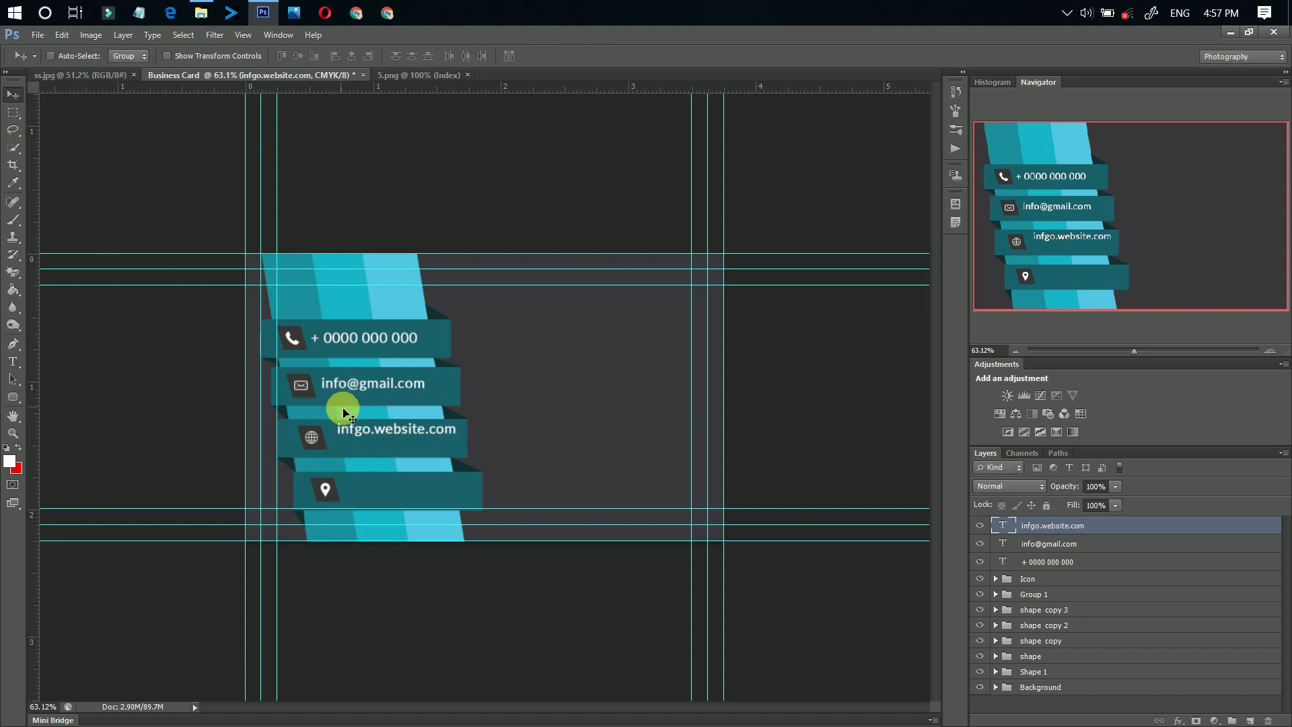
left_click_drag(395, 433, 396, 440)
key("Down")
key("Down")
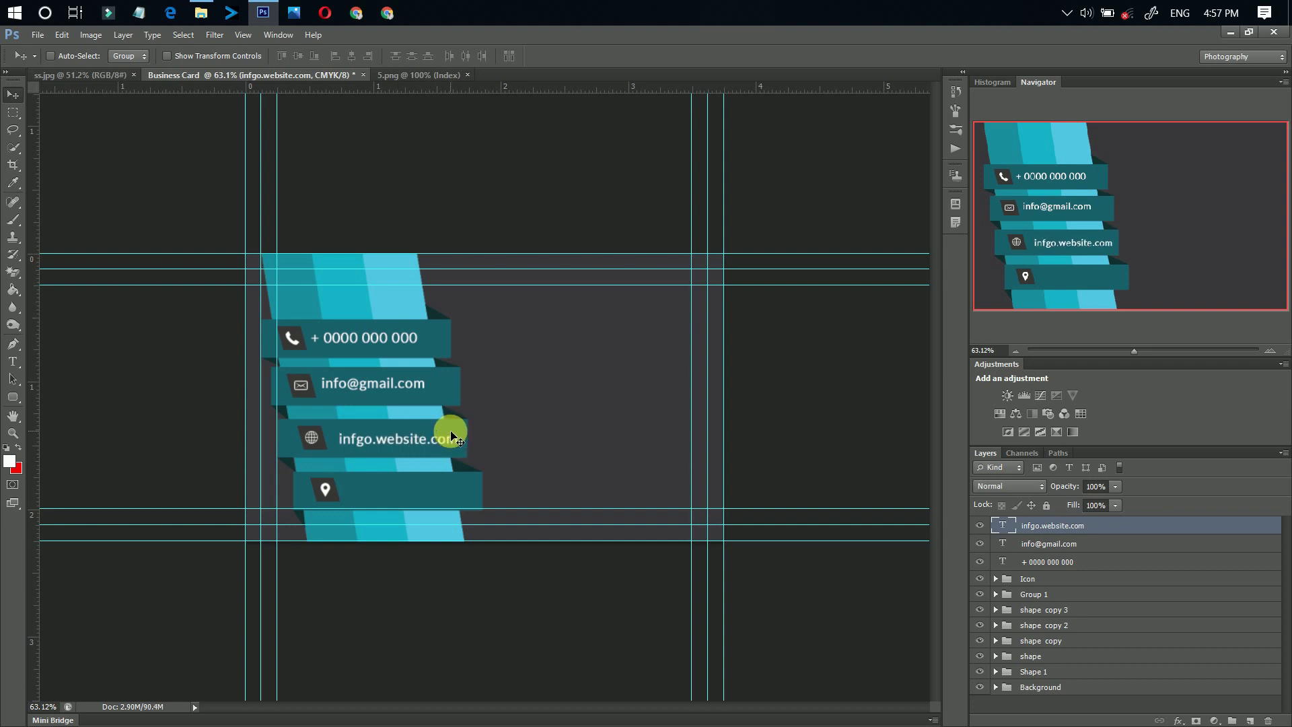
key("Up")
key("Up")
key("Up")
key("Left")
key("Left")
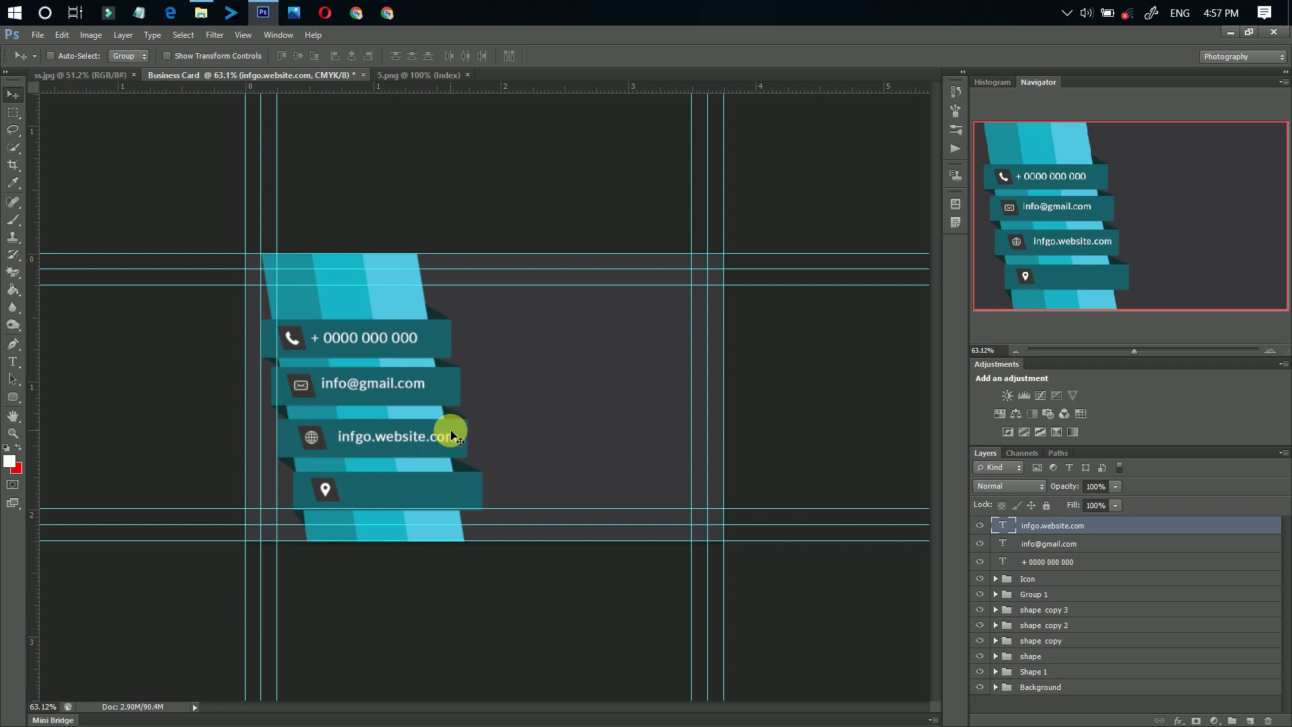
key("Up")
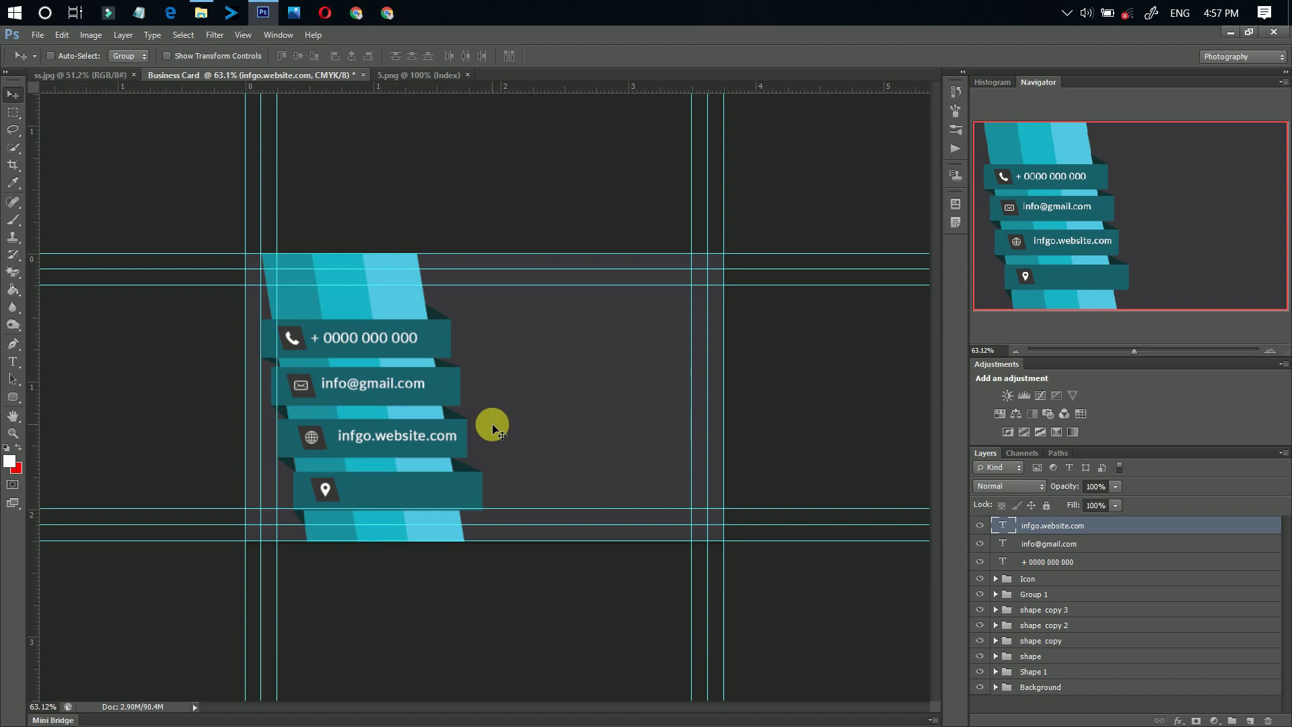
key("Up")
key("Left")
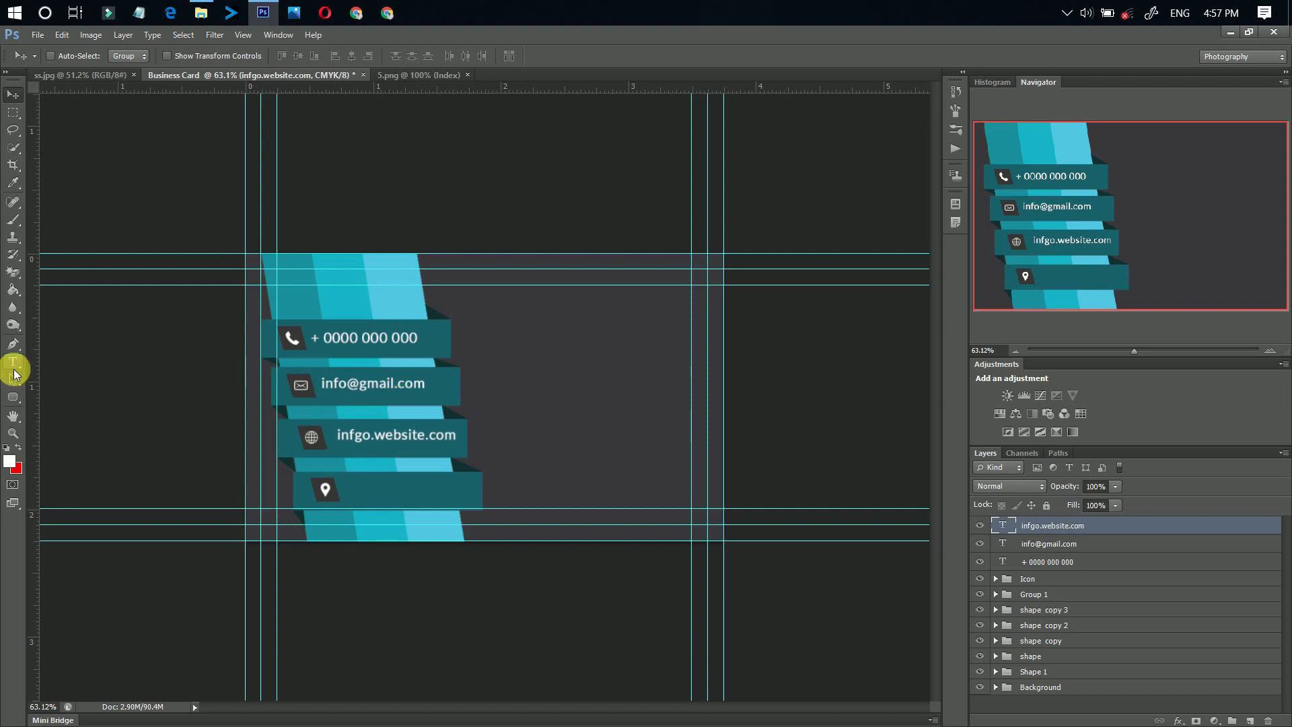
Add 'Dhaka, Bangladesh' and nudge it into line beside the location pin
left_click(13, 363)
left_click(370, 496)
type("Dhaka, Bangladesh")
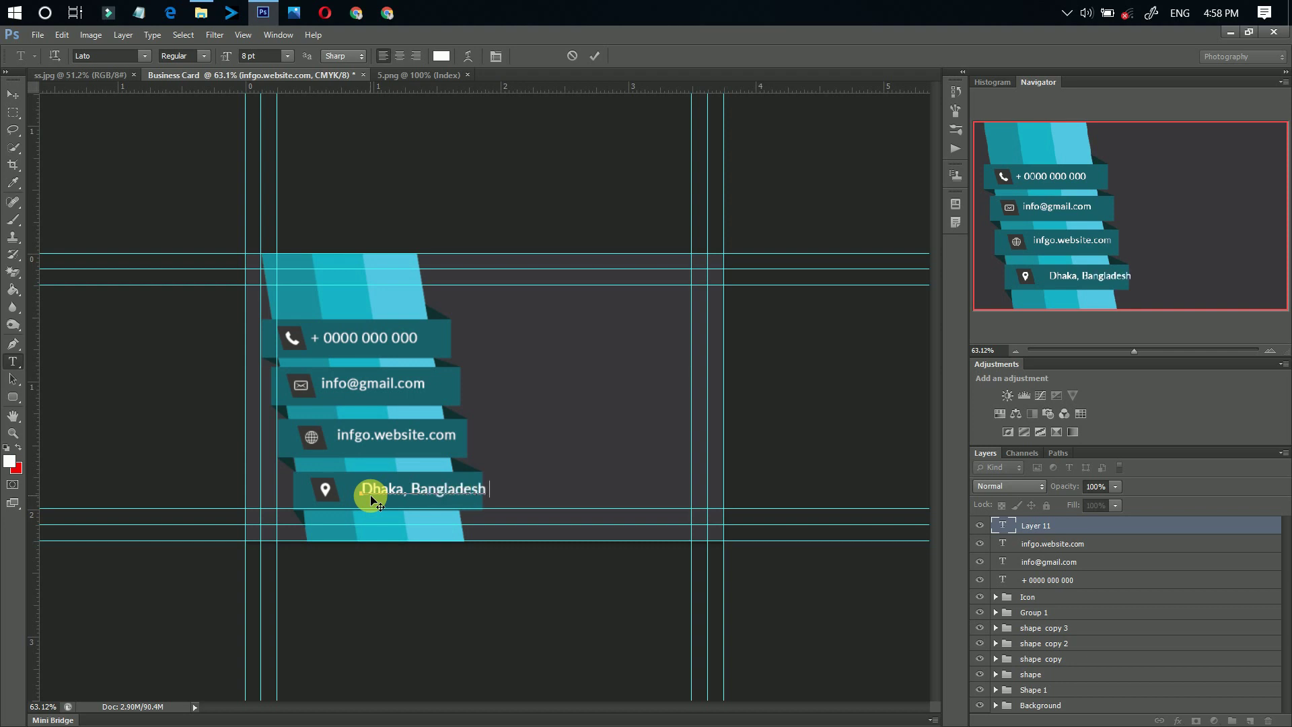
left_click(15, 101)
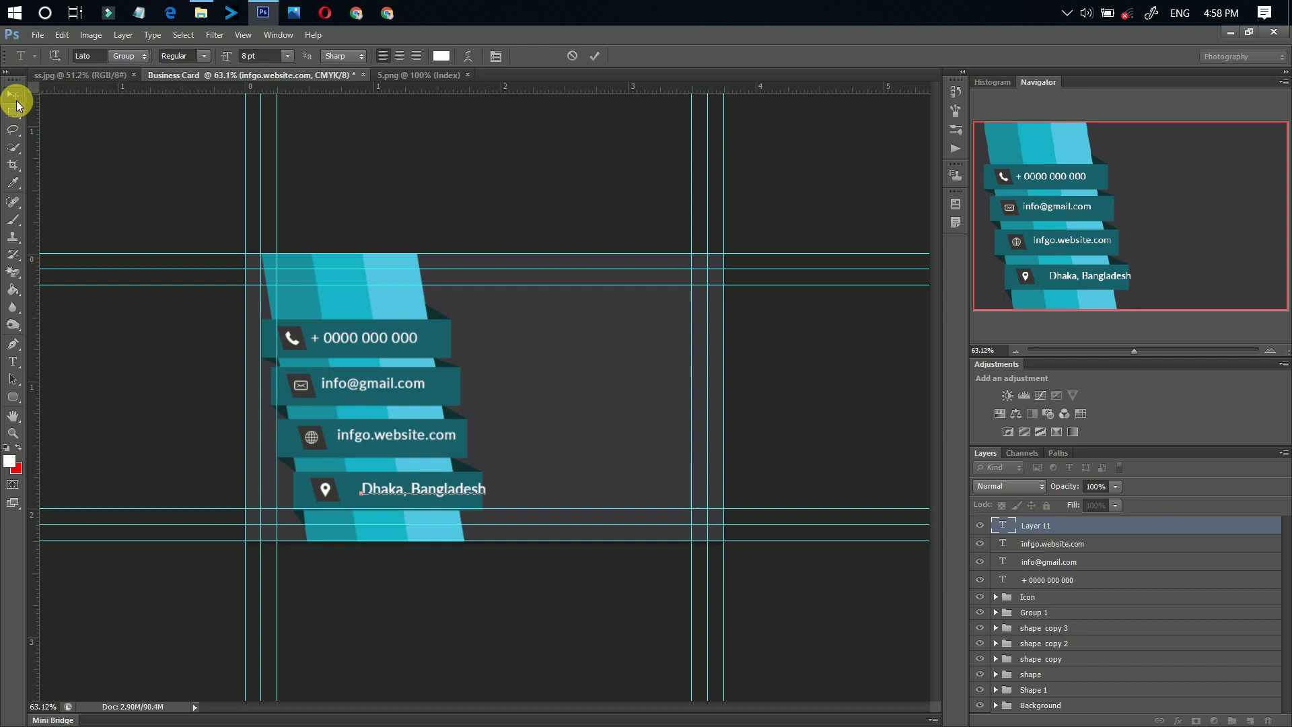
left_click_drag(409, 491, 399, 494)
key("Left")
key("Left")
key("Left")
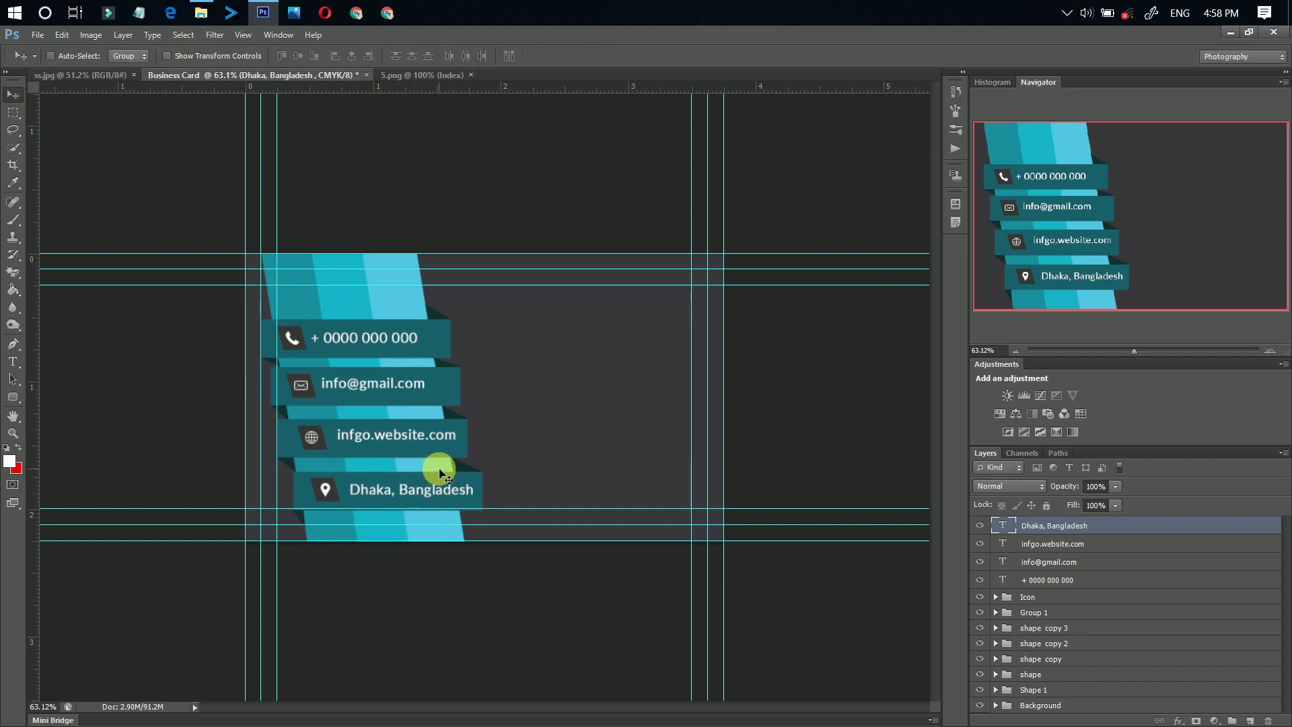
key("Up")
key("Left")
key("Left")
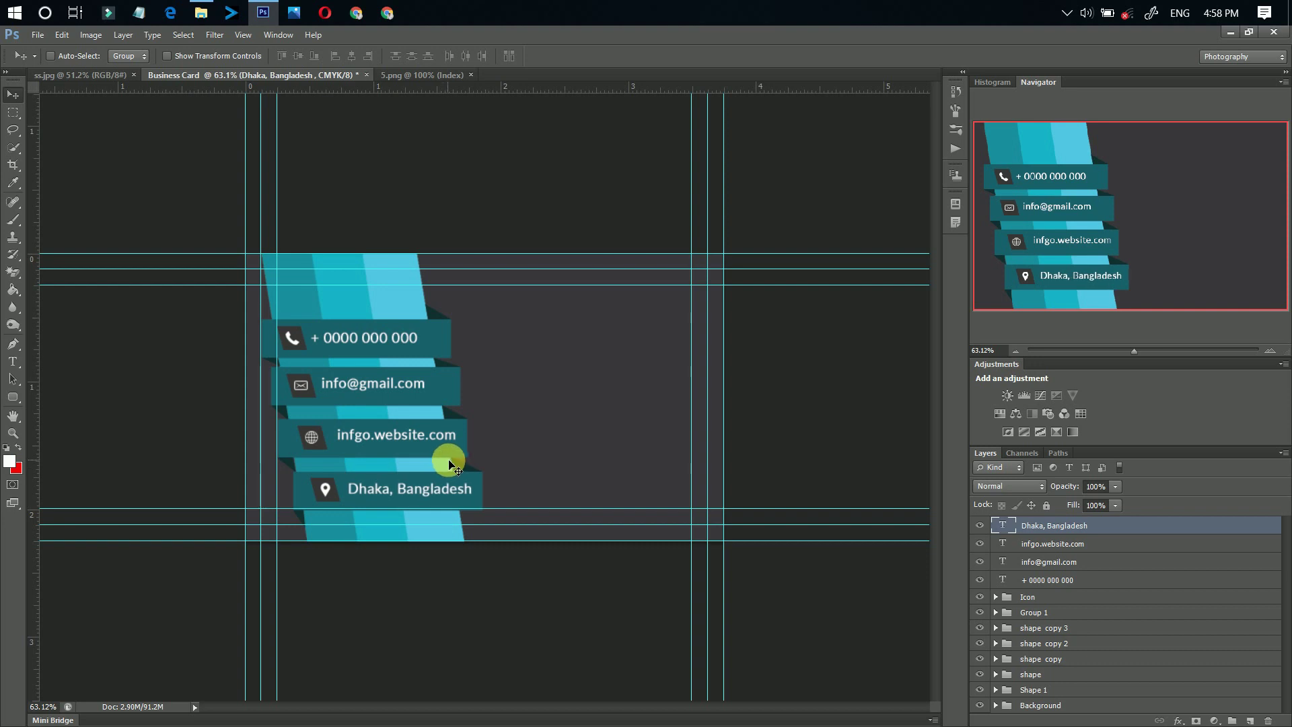
key("Left")
key("Left")
key("Down")
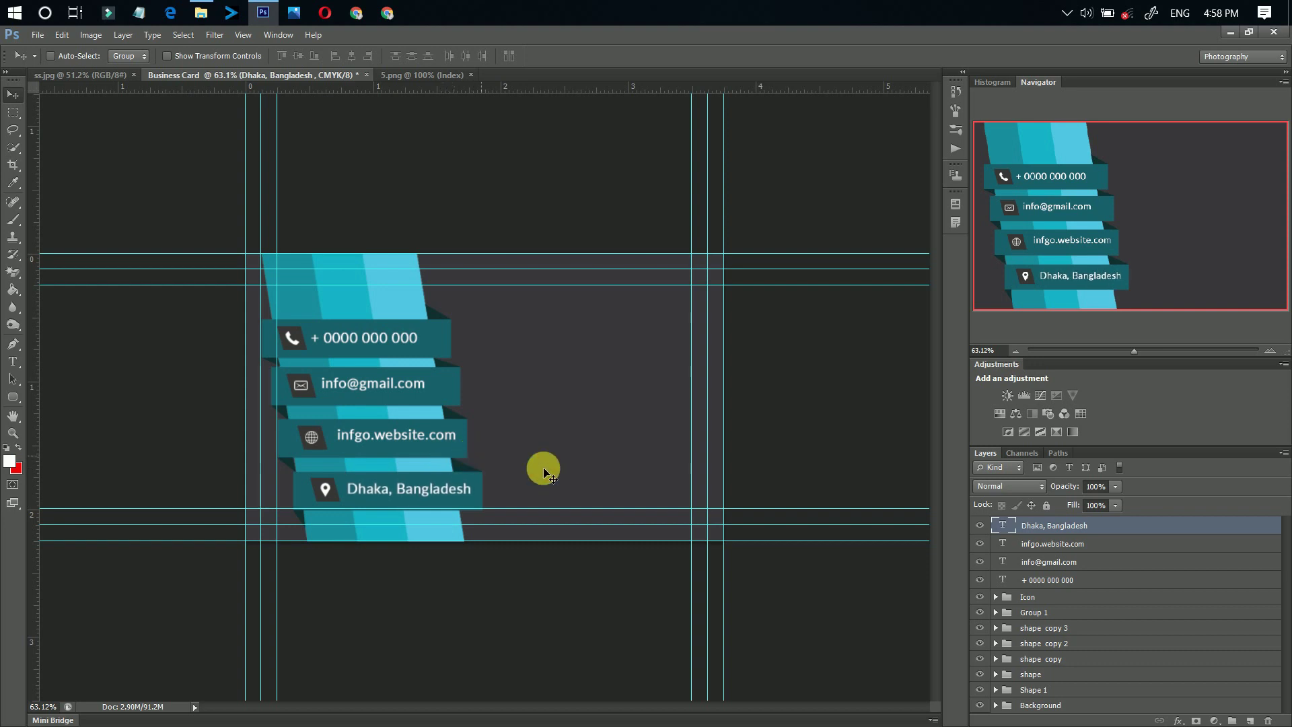
Select all four contact text layers together for grouping
left_click(1052, 546, "shift")
left_click(1057, 564, "shift")
left_click(1057, 580, "shift")
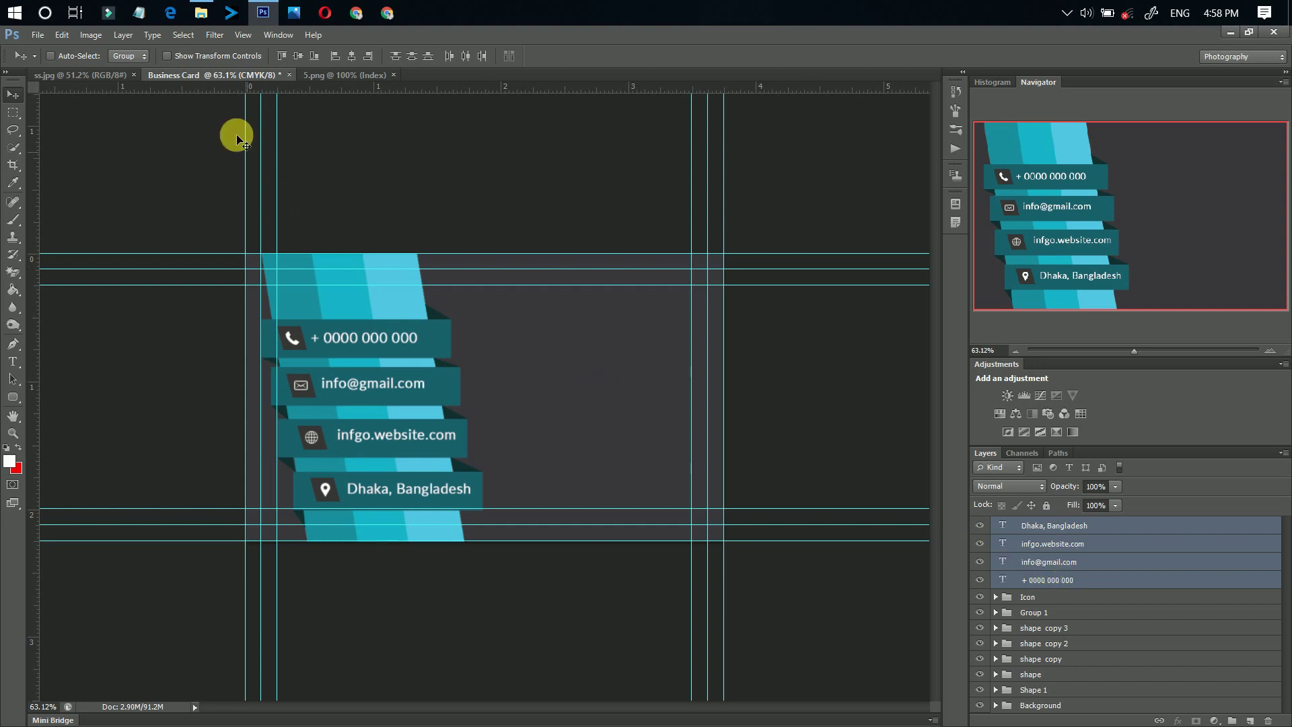
left_click(134, 39)
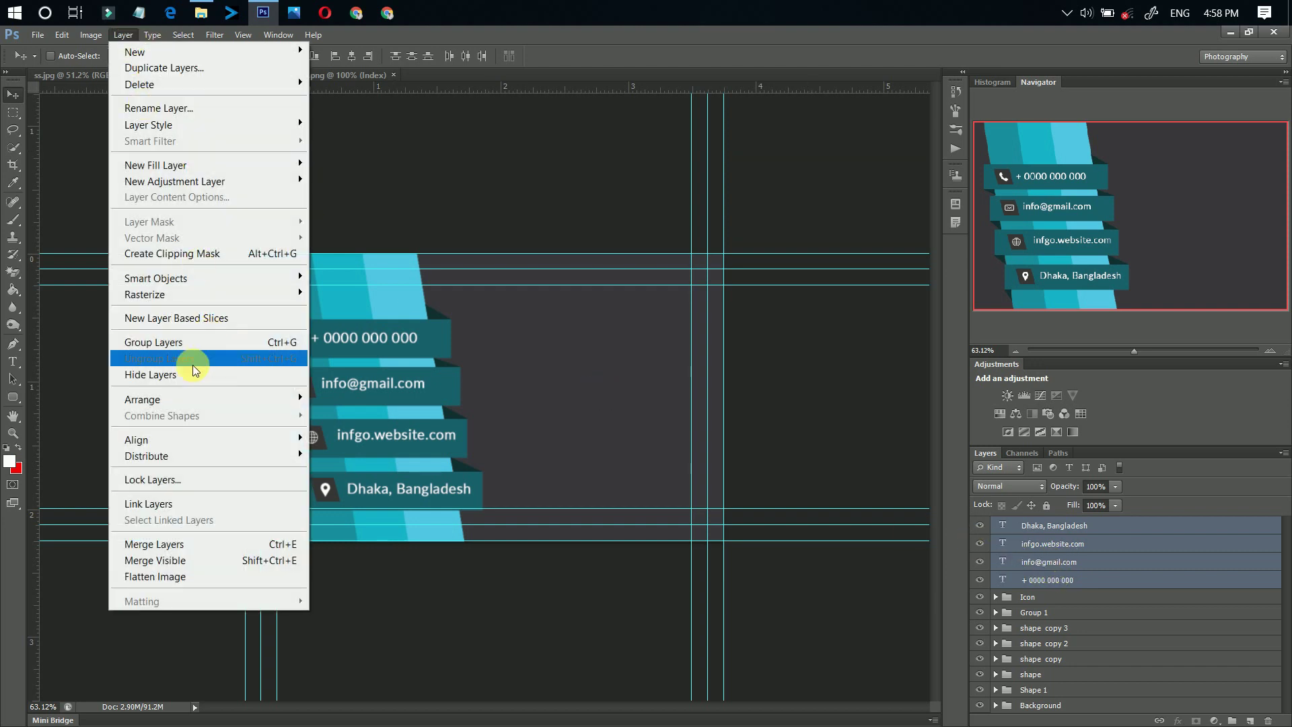
Group the four contact text layers and name the group Text 1
left_click(171, 343)
type("Te")
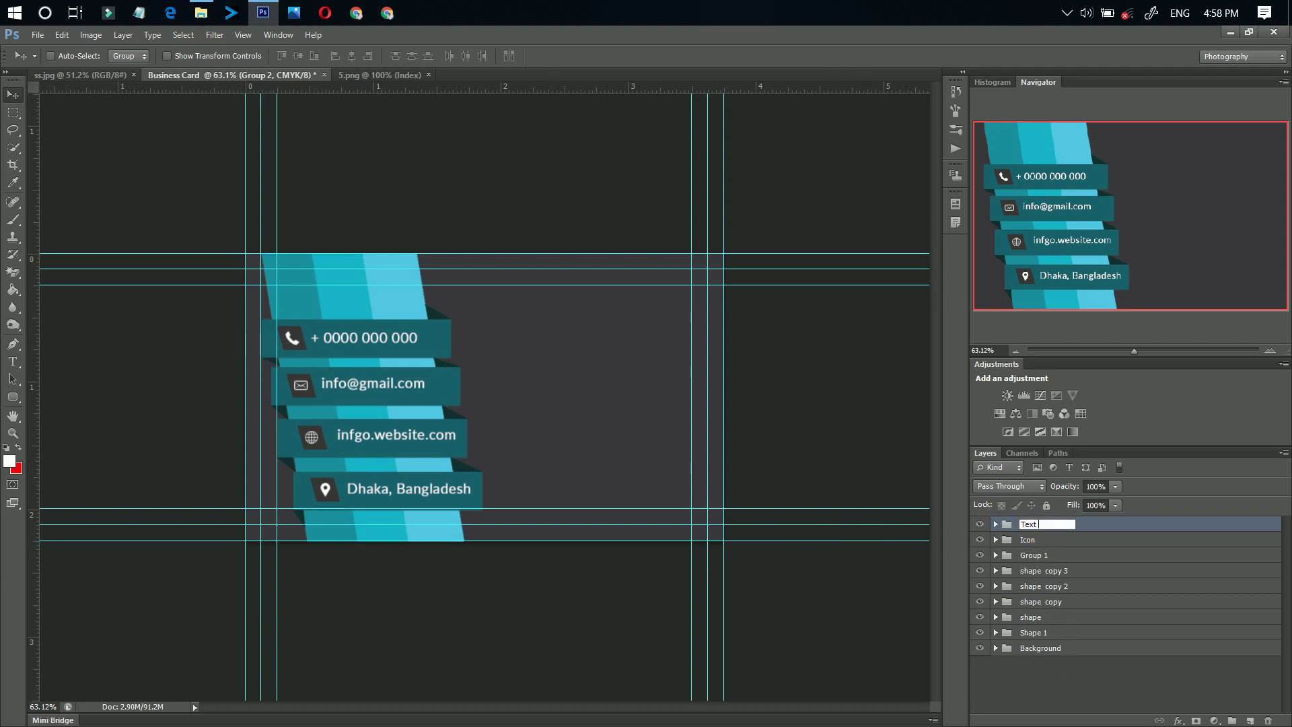
type("xt 1")
key("Return")
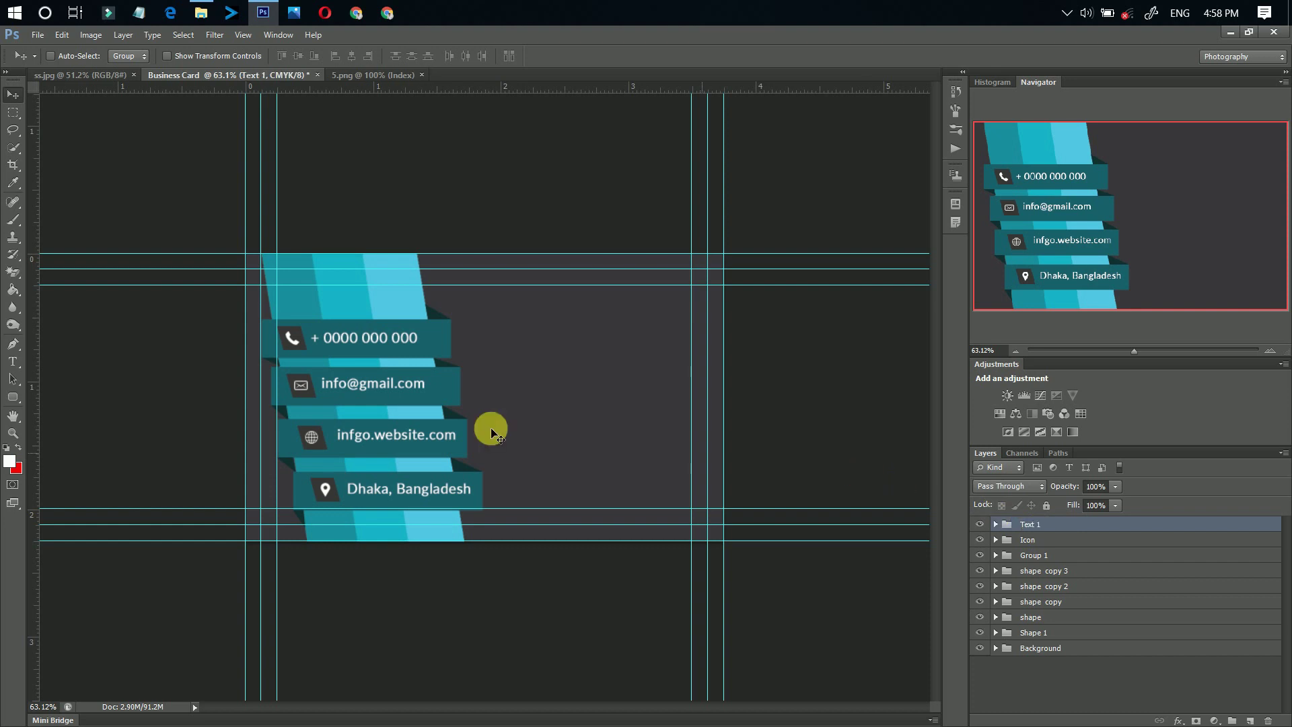
Compare against the ss.jpg mockup, then return to the business card
scroll(447, 422, "up", 1)
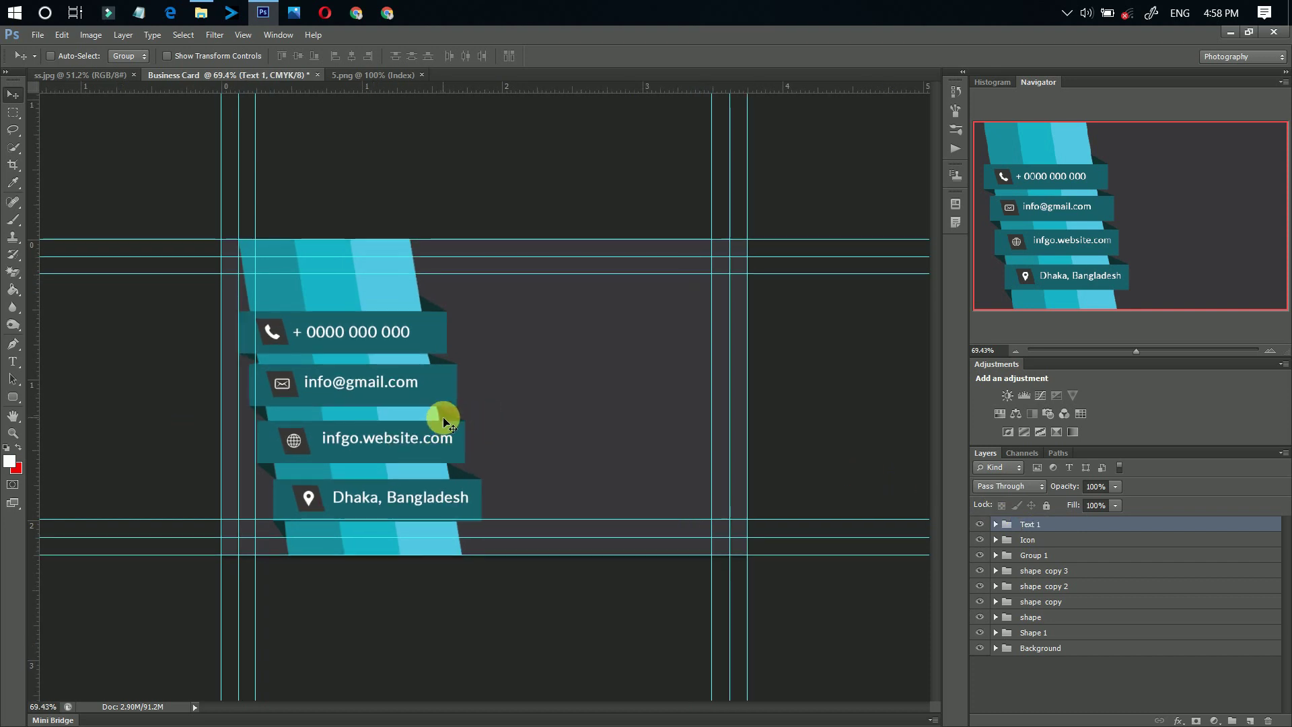
left_click(86, 74)
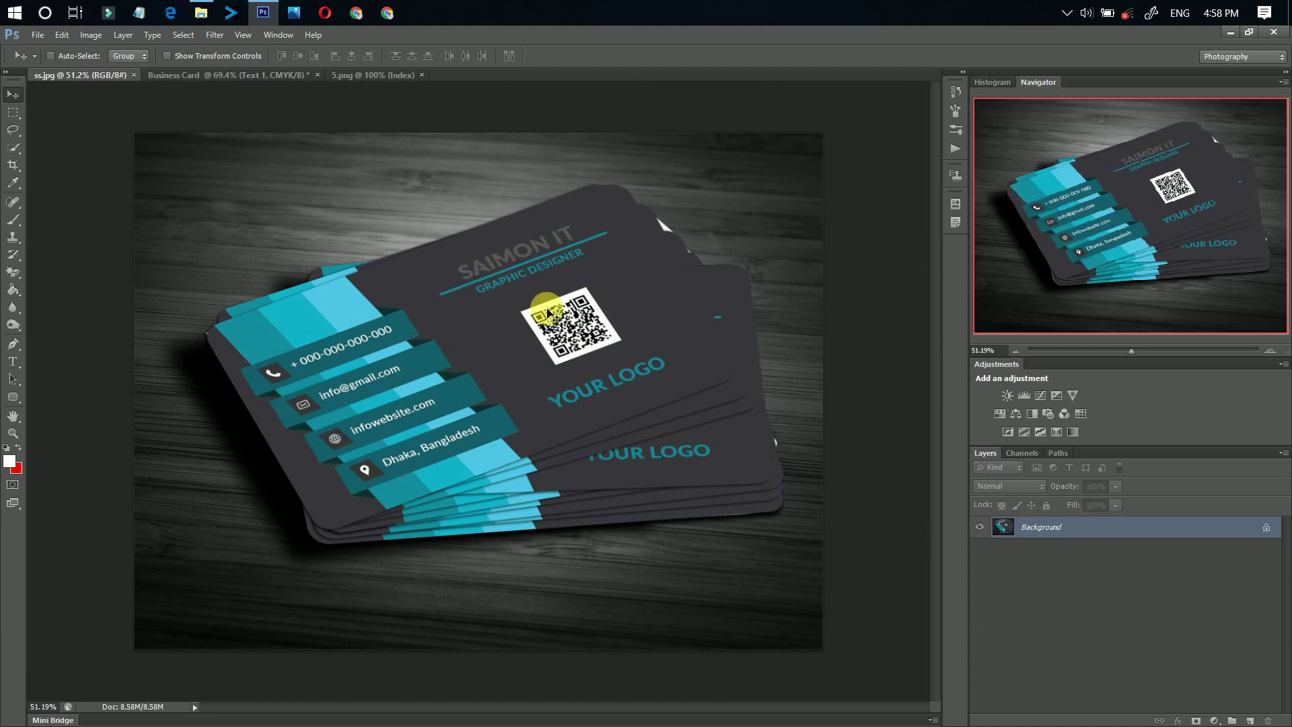
left_click(254, 71)
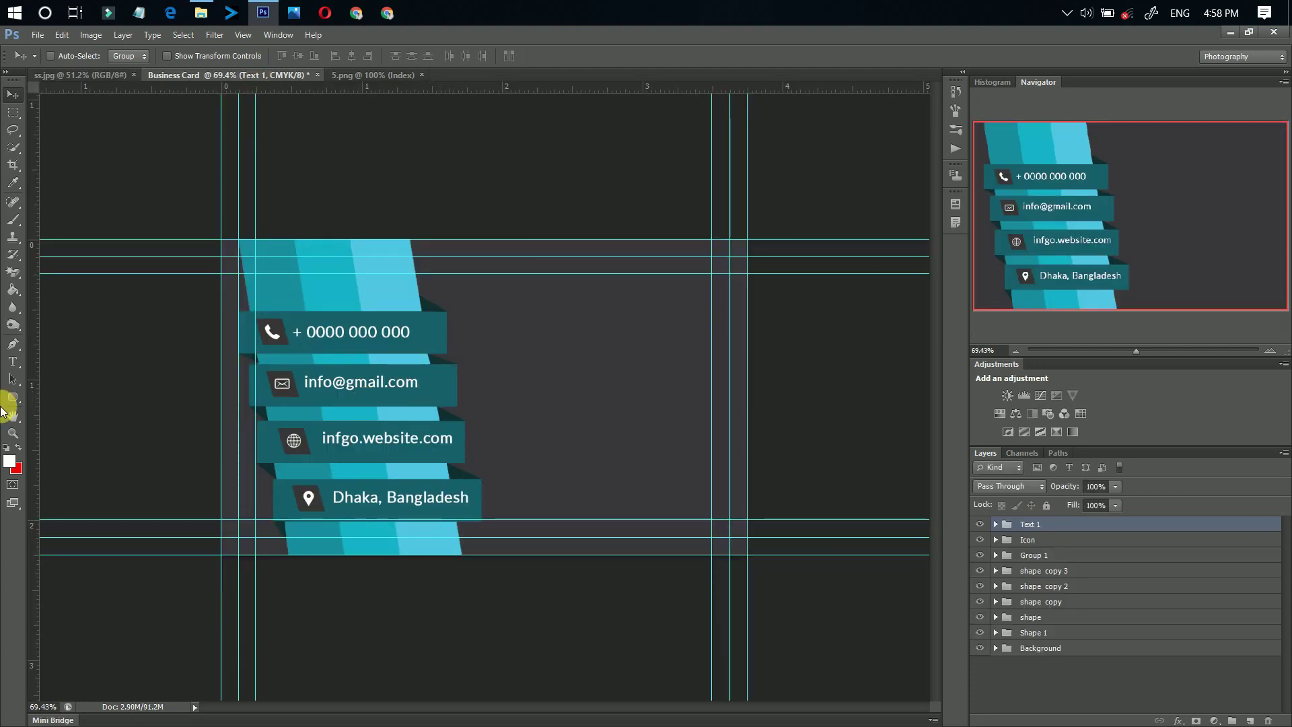
left_click(13, 362)
Add 'SAIMON IT' and 'GRAPHIC DESIGNER' text lines, stacked beside the teal stripe
left_click(502, 311)
type("SAIMON IT")
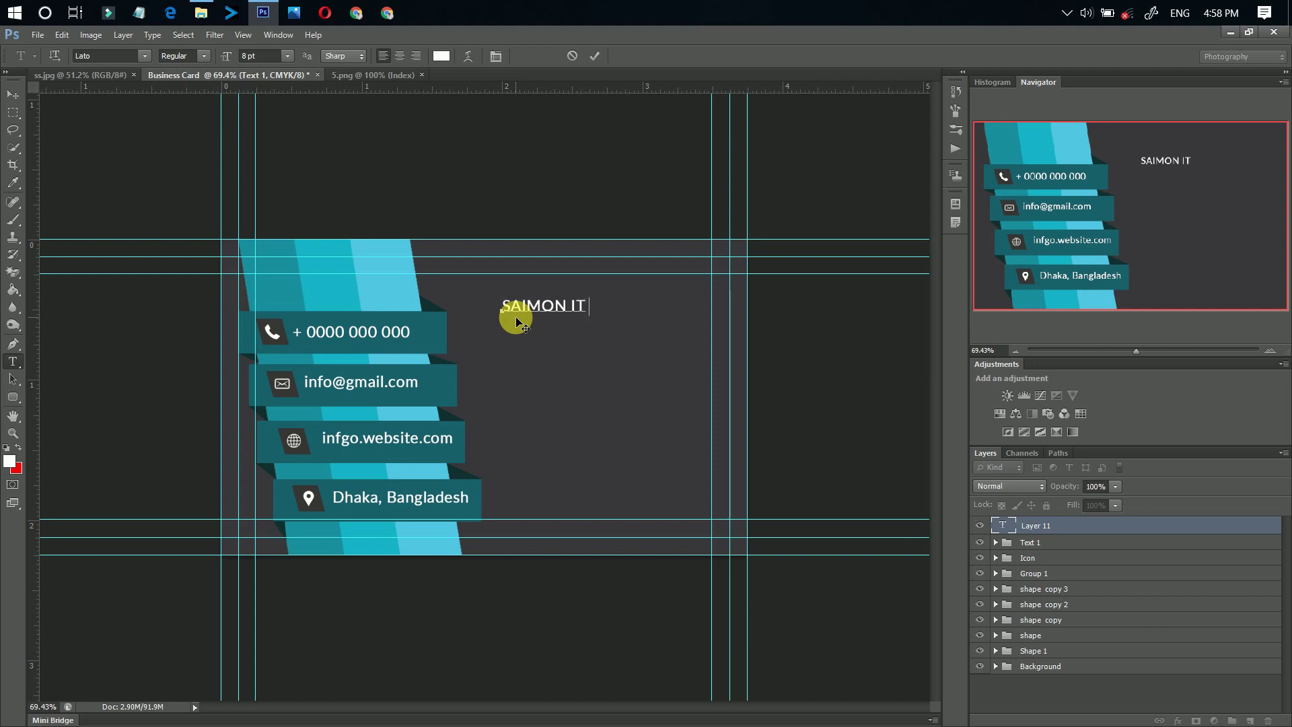
left_click(13, 94)
left_click_drag(531, 326, 551, 311)
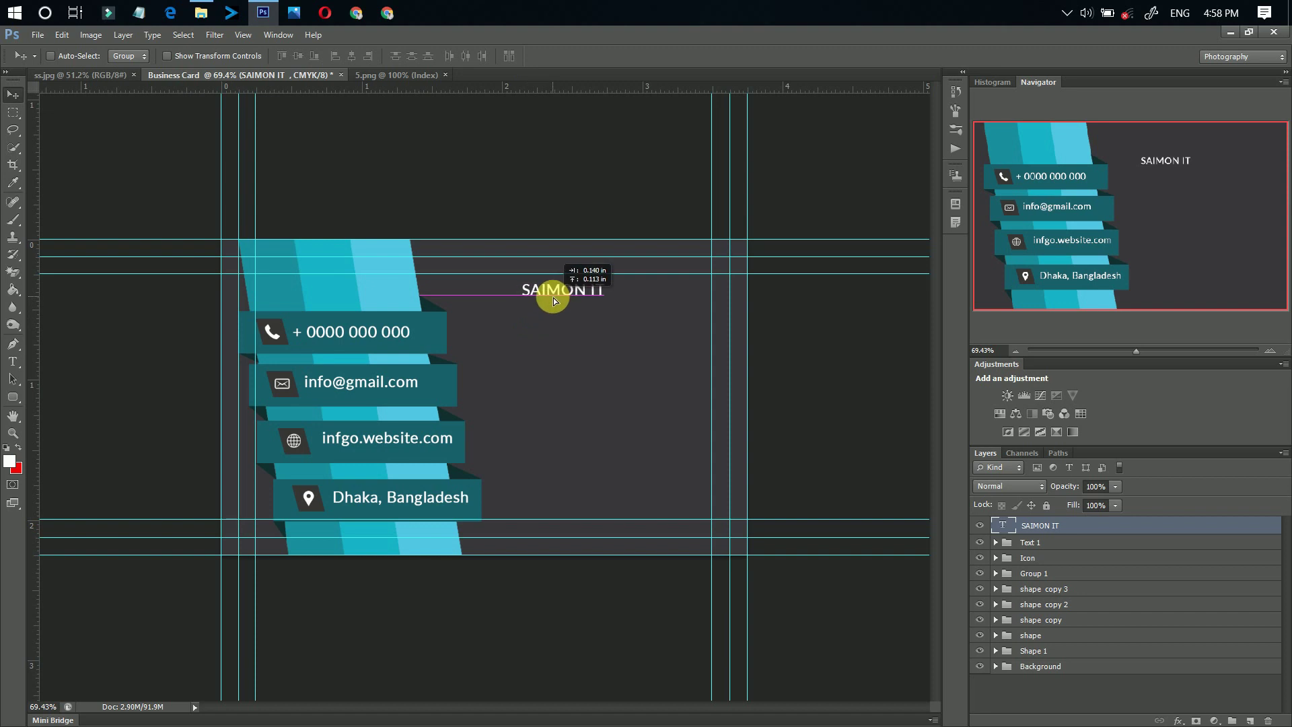
left_click(14, 361)
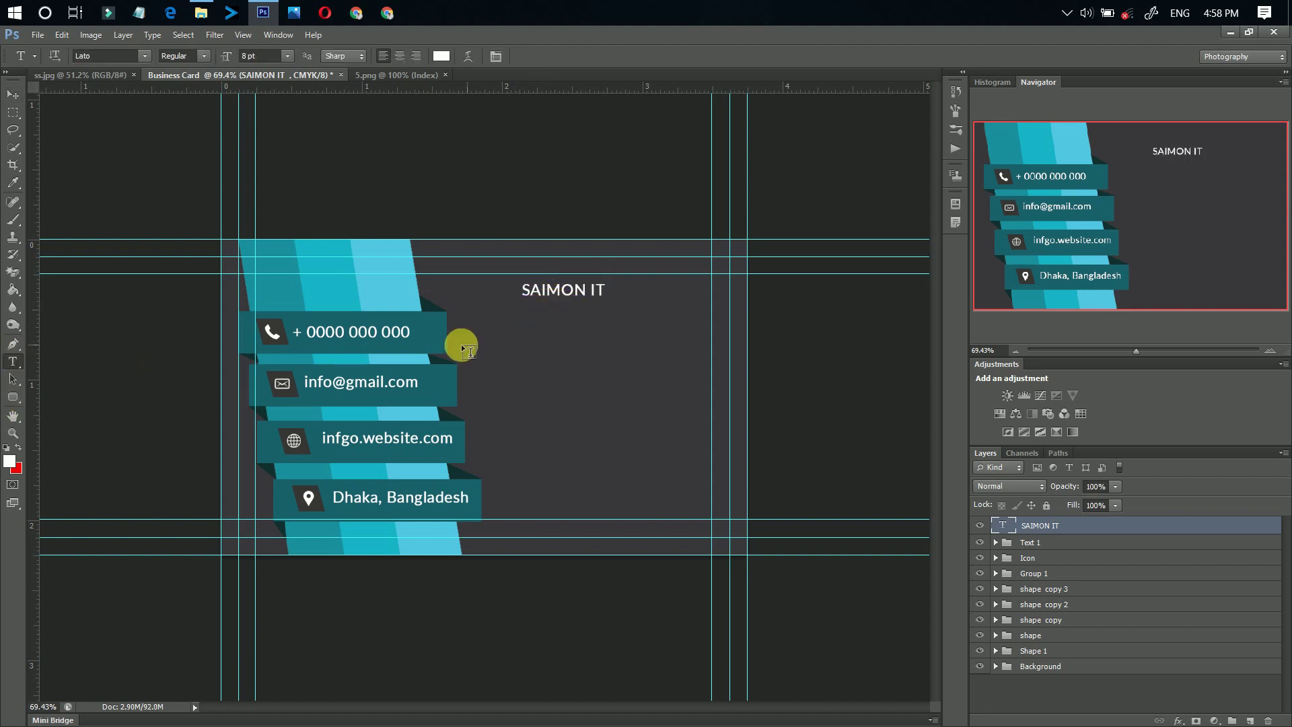
left_click(500, 338)
type("GRAPHIC DESIGNER")
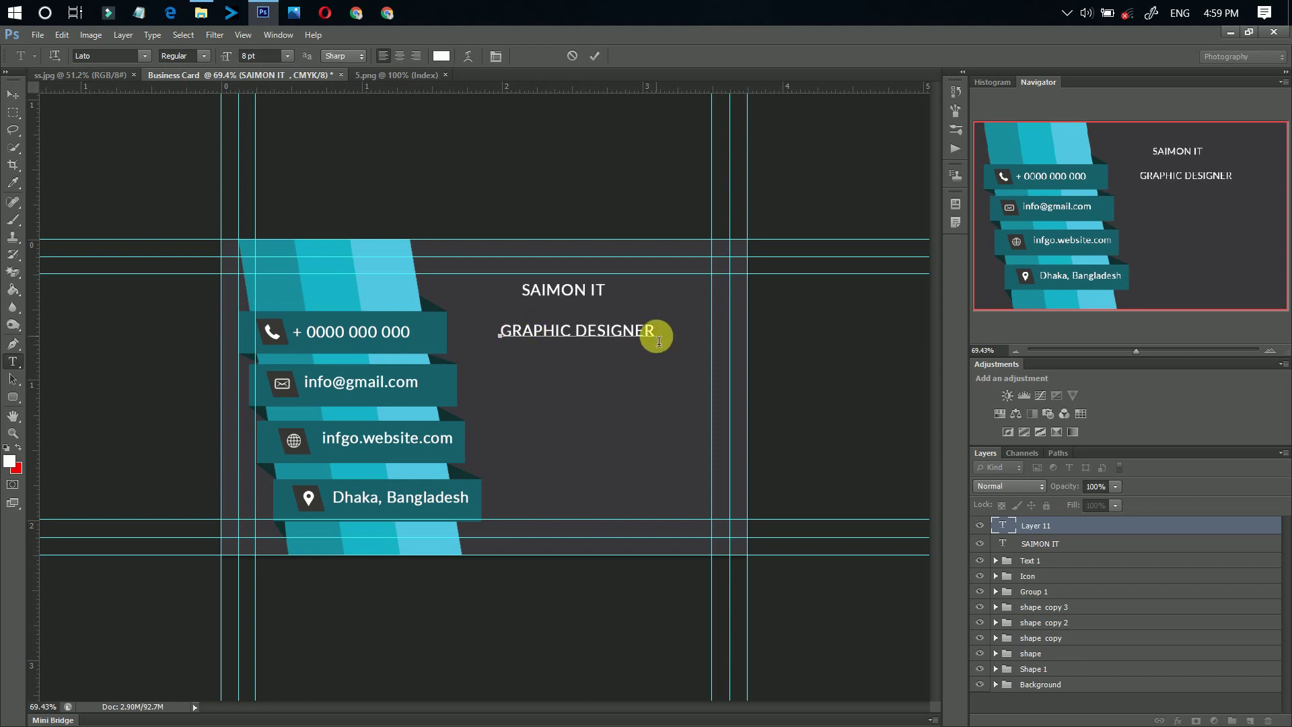
left_click(13, 94)
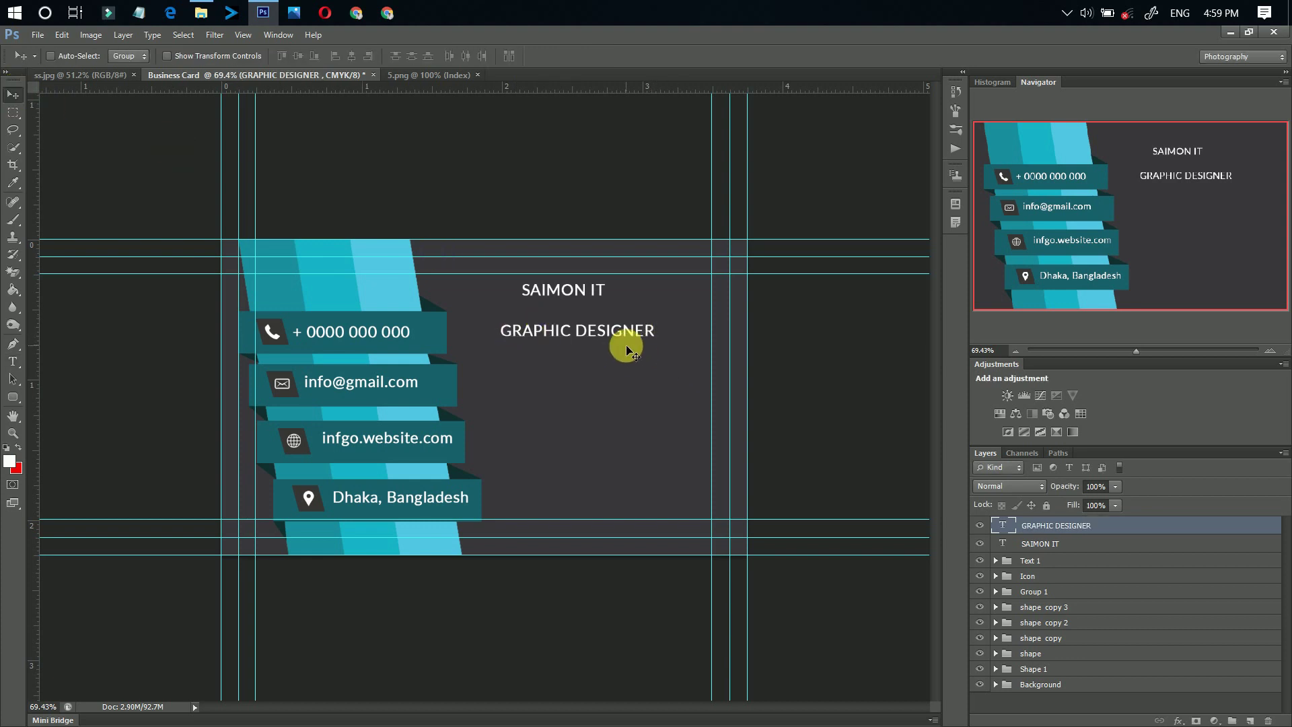
left_click_drag(626, 340, 629, 337)
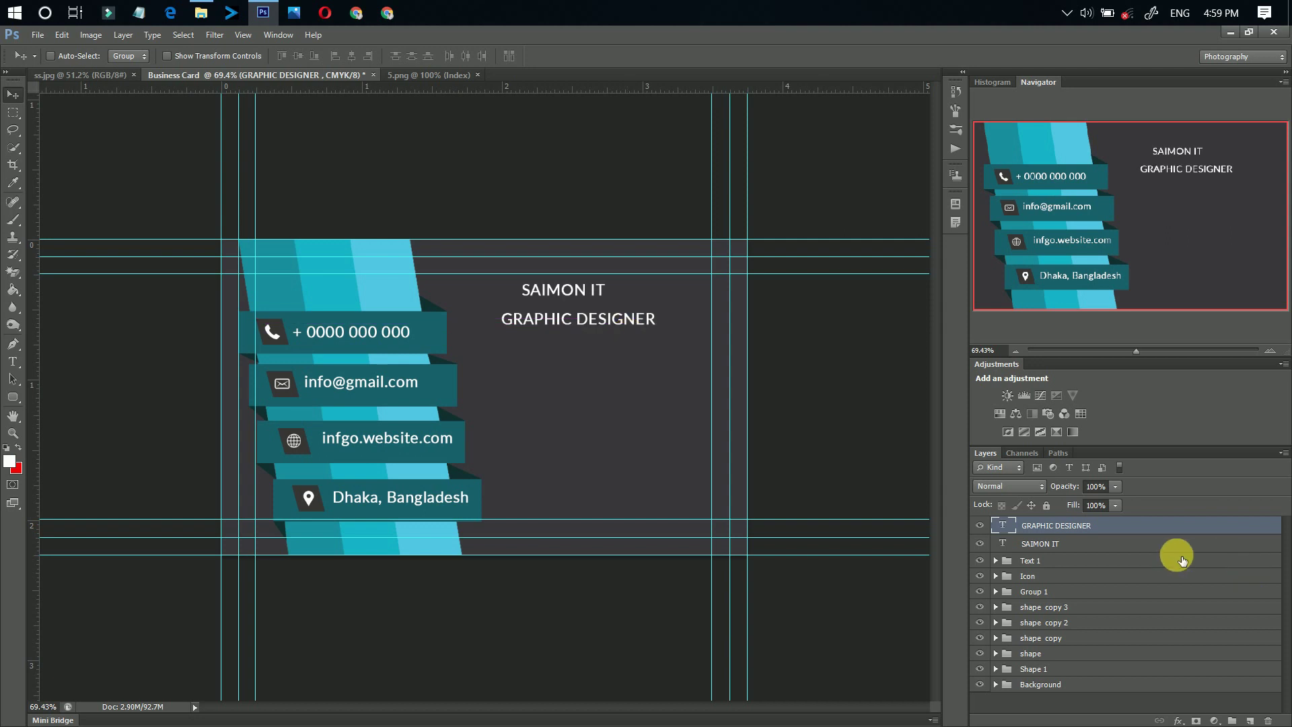
Select the SAIMON IT layer and compare it with the mockup photo
left_click(1090, 542)
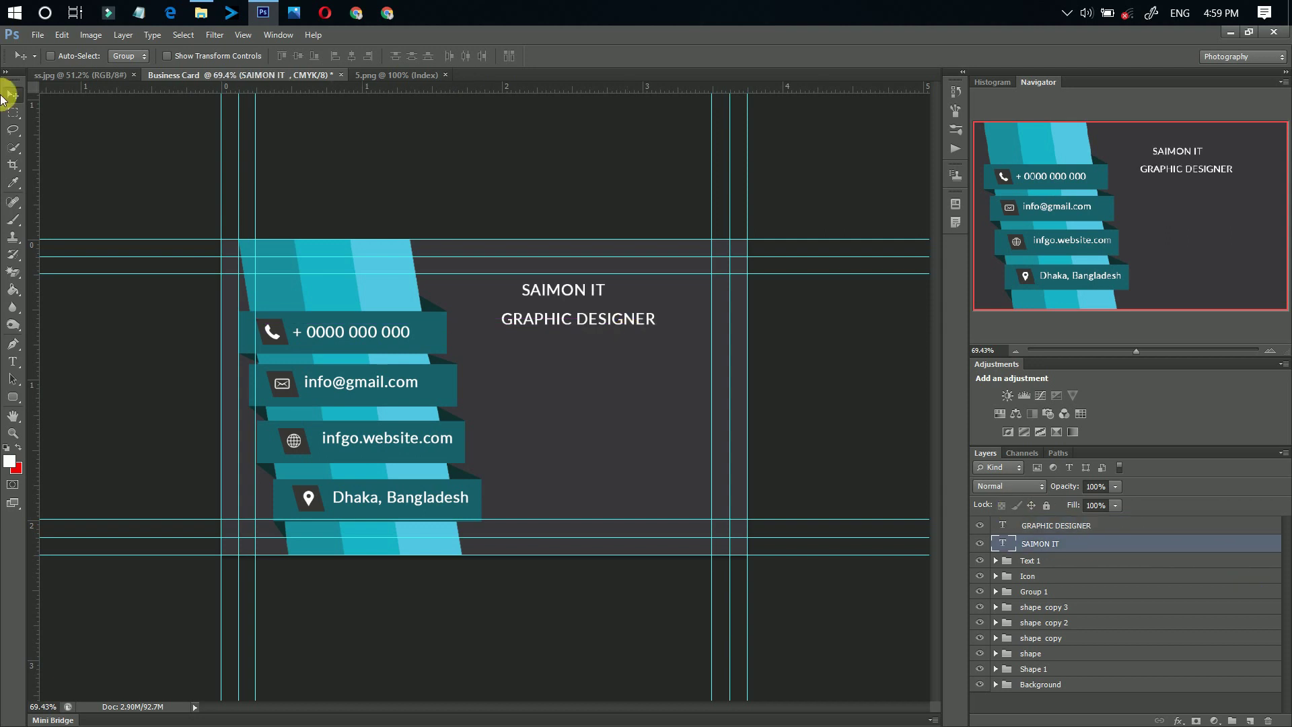
left_click(79, 75)
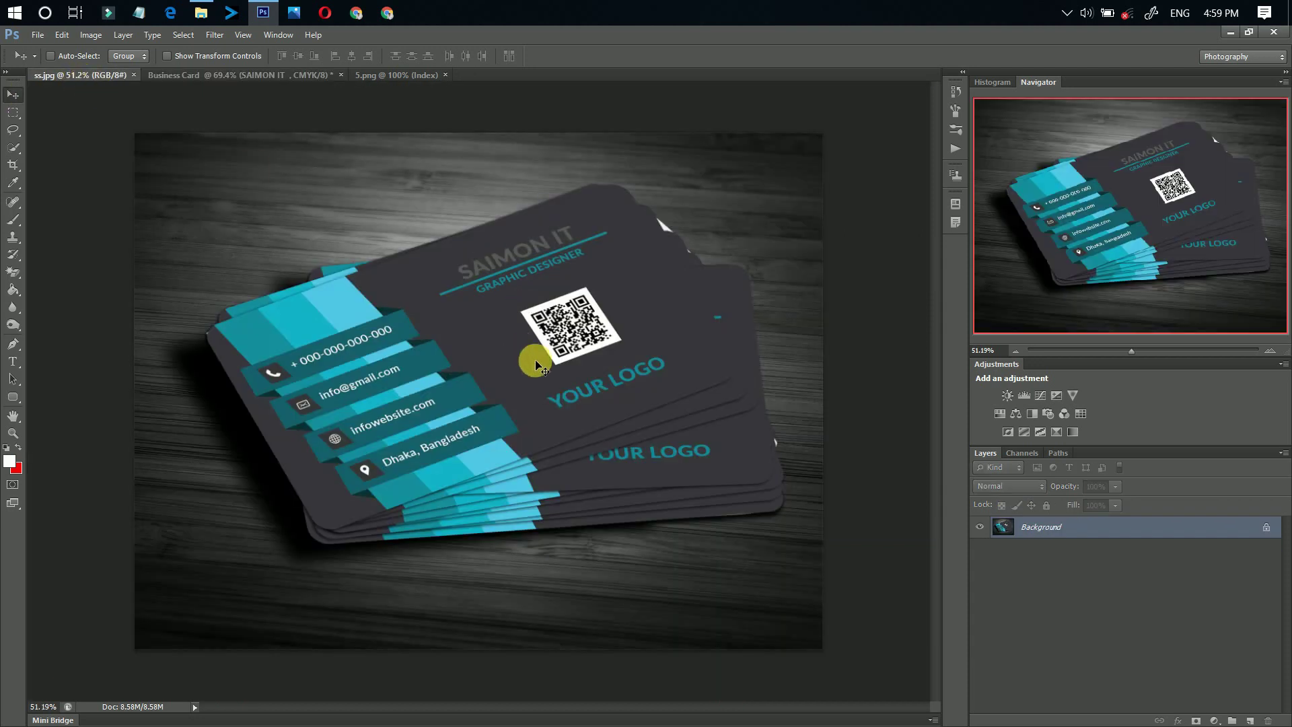
left_click(294, 76)
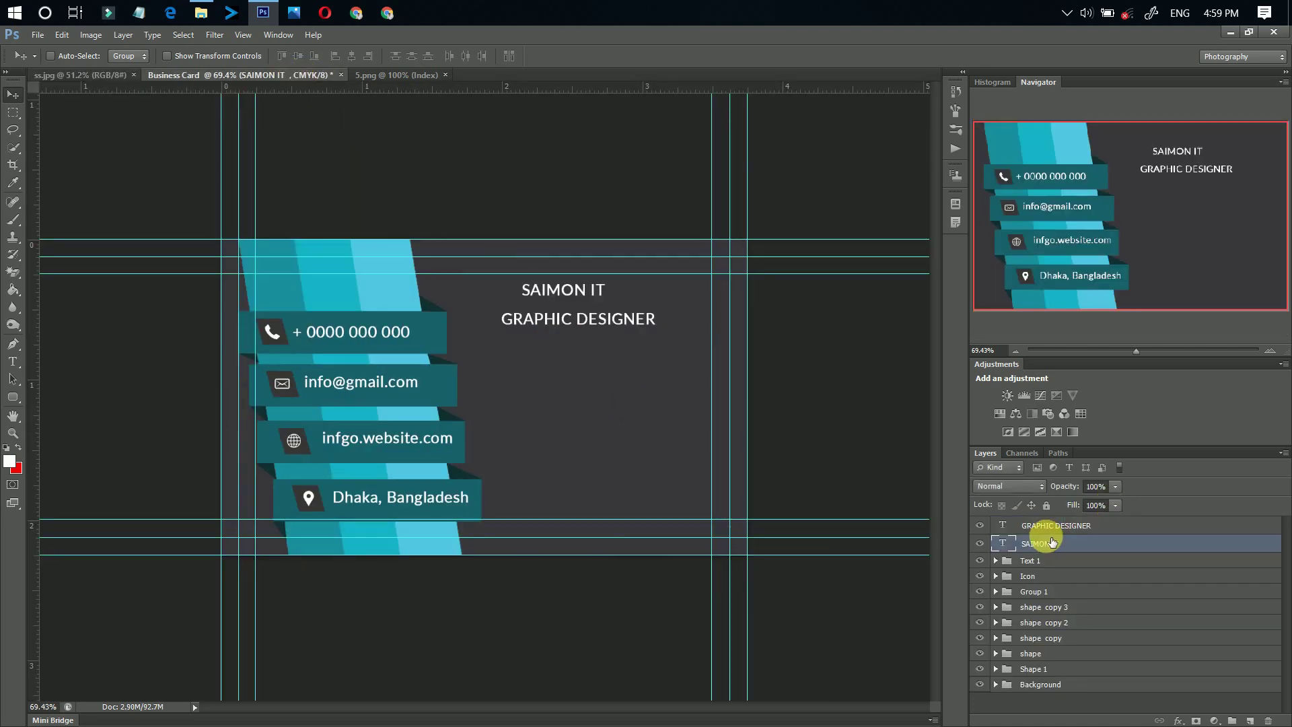
Make SAIMON IT Bold 13 pt and left-align it with GRAPHIC DESIGNER
left_click(19, 360)
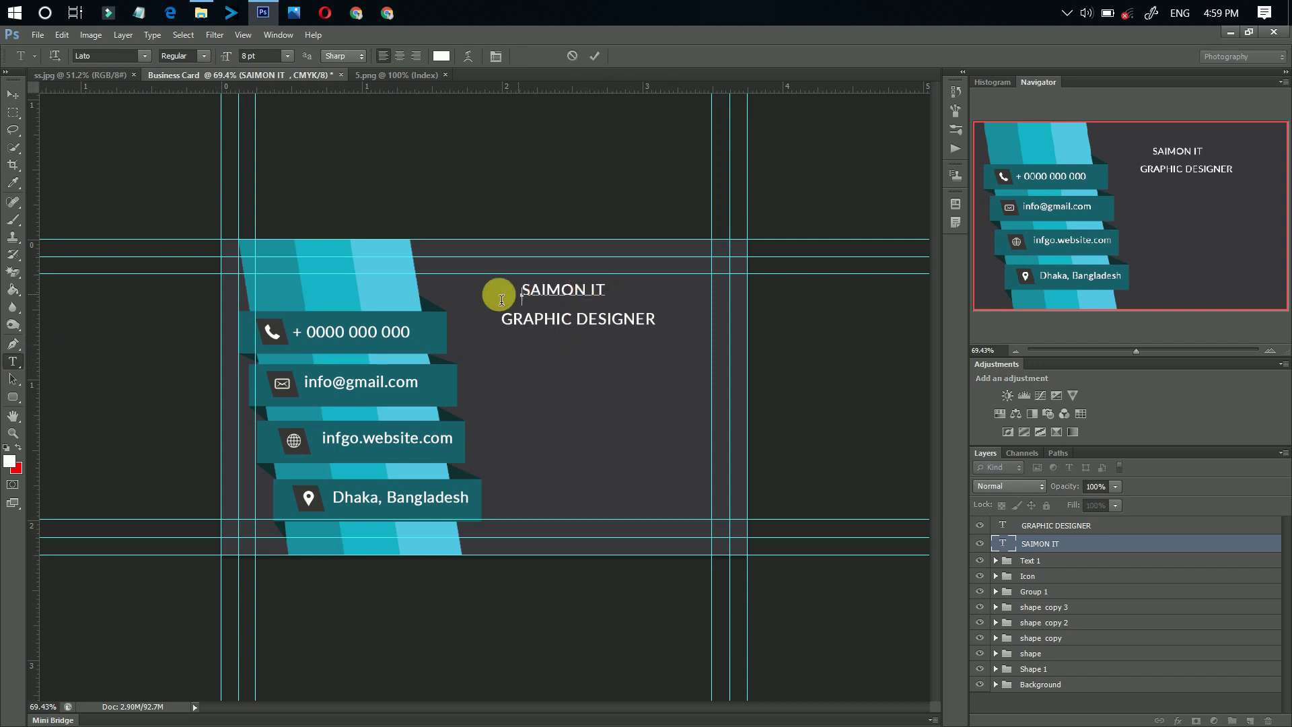
triple_click(522, 290)
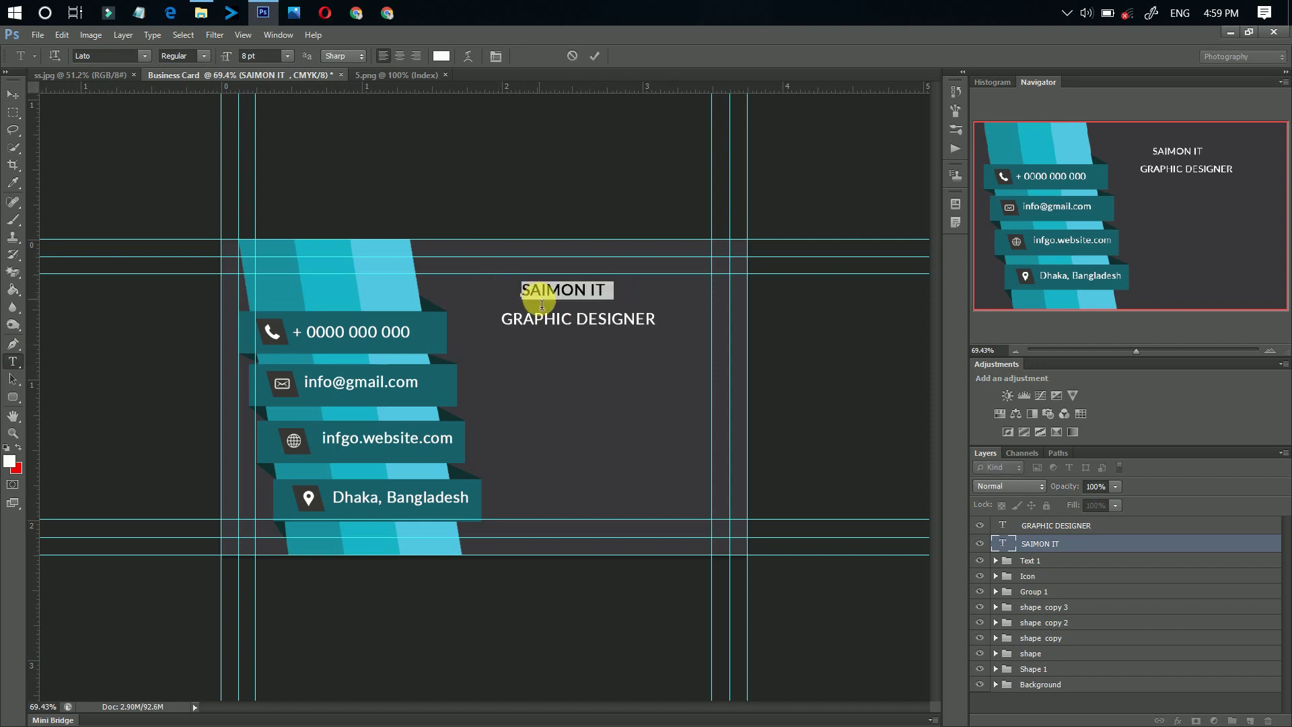
left_click(206, 56)
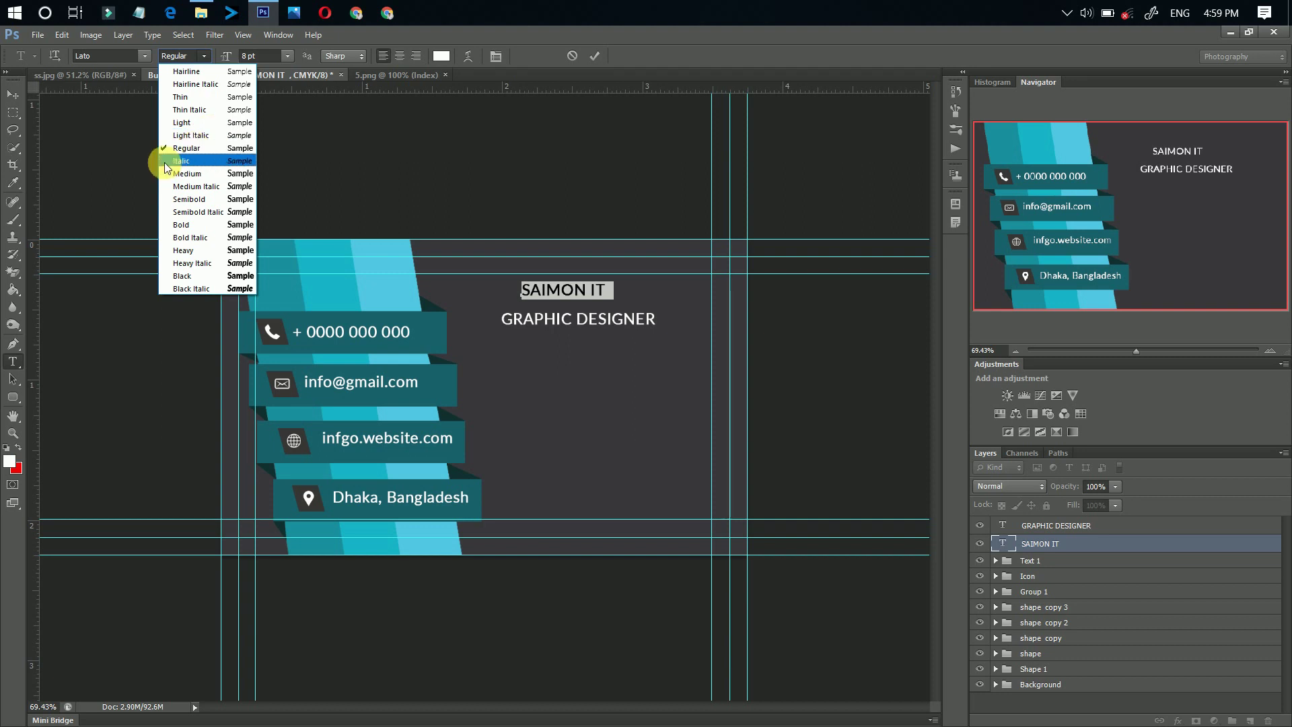
left_click(180, 224)
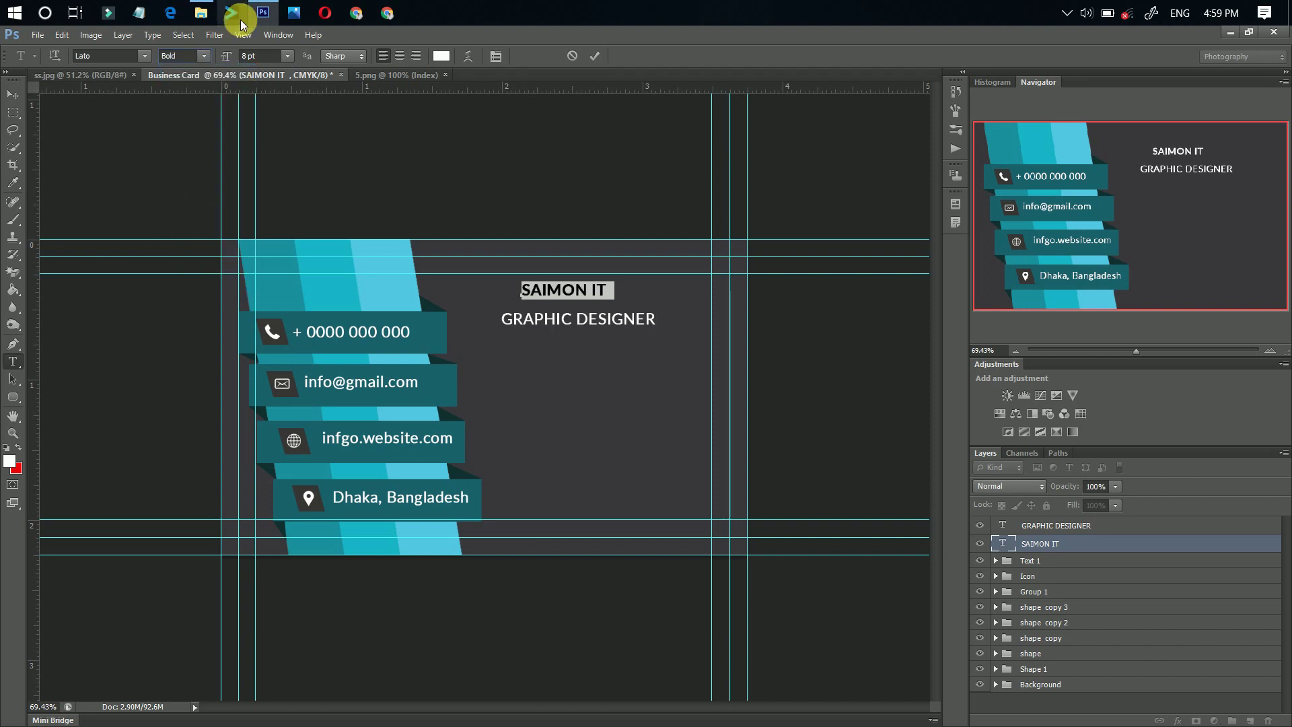
left_click(260, 55)
key("Up")
key("Up")
key("Up")
key("Up")
key("Up")
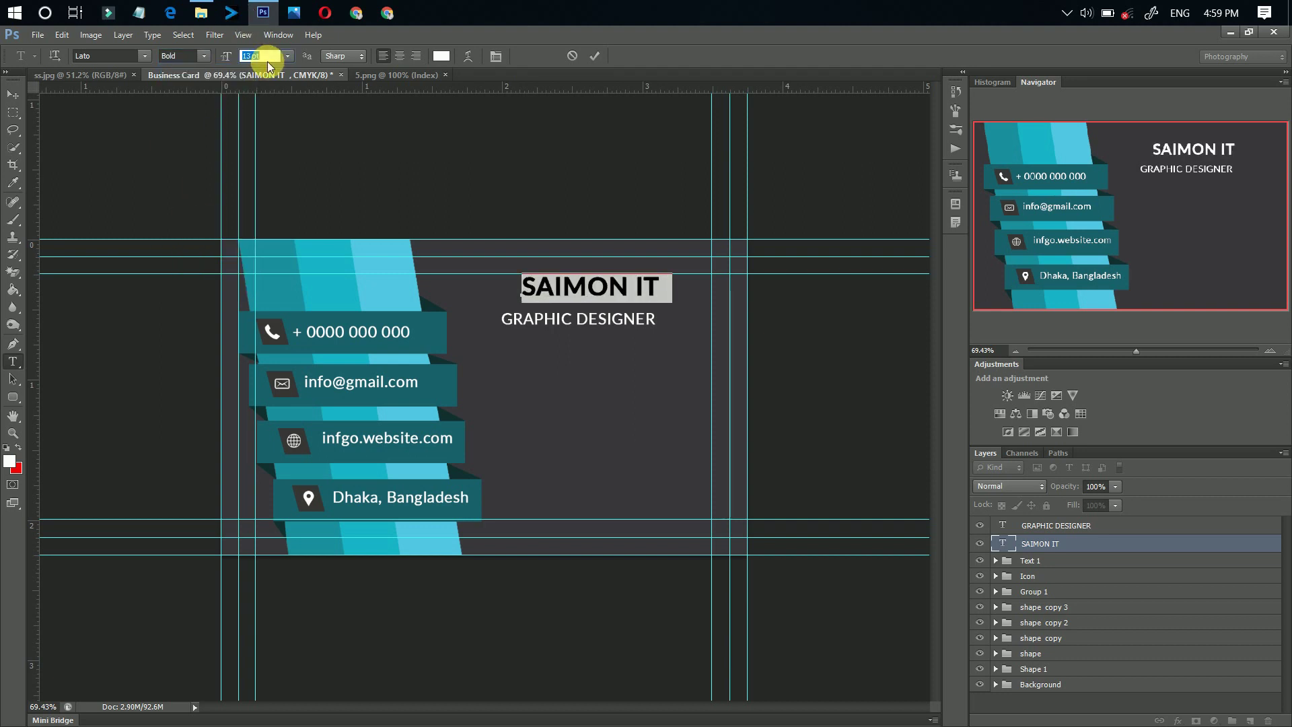
left_click(12, 94)
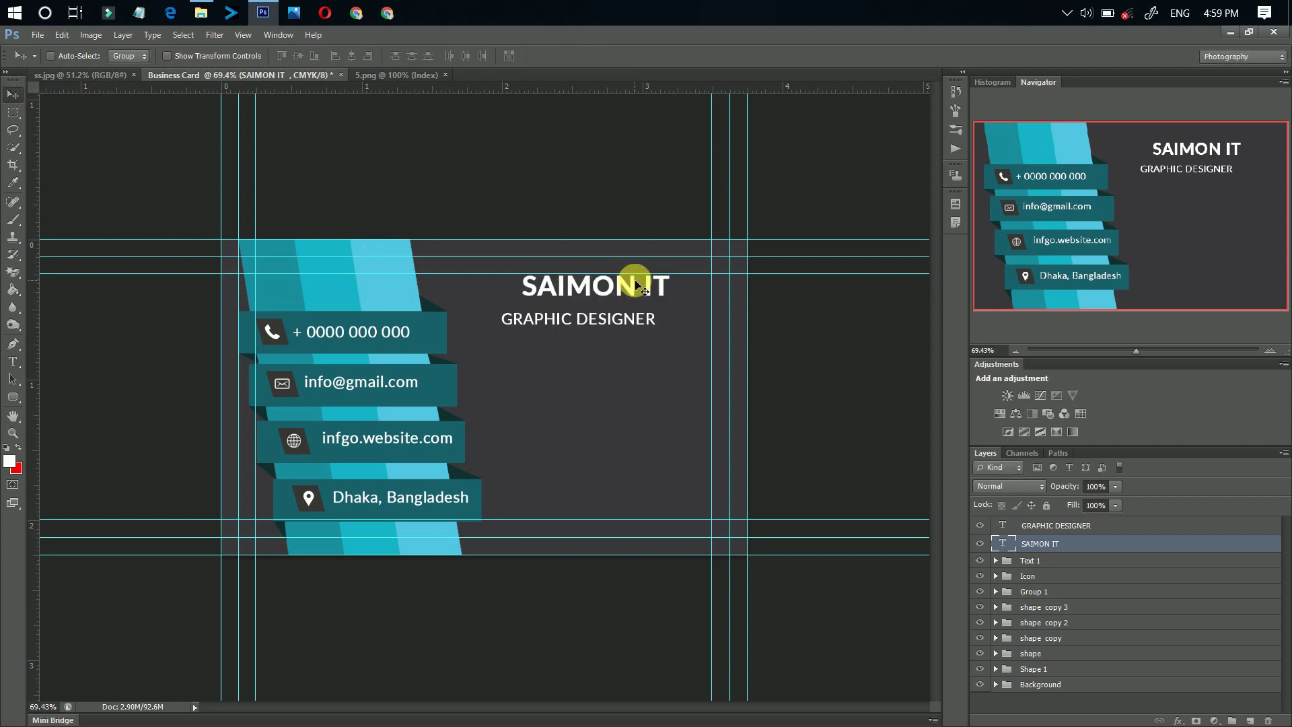
left_click_drag(638, 286, 618, 284)
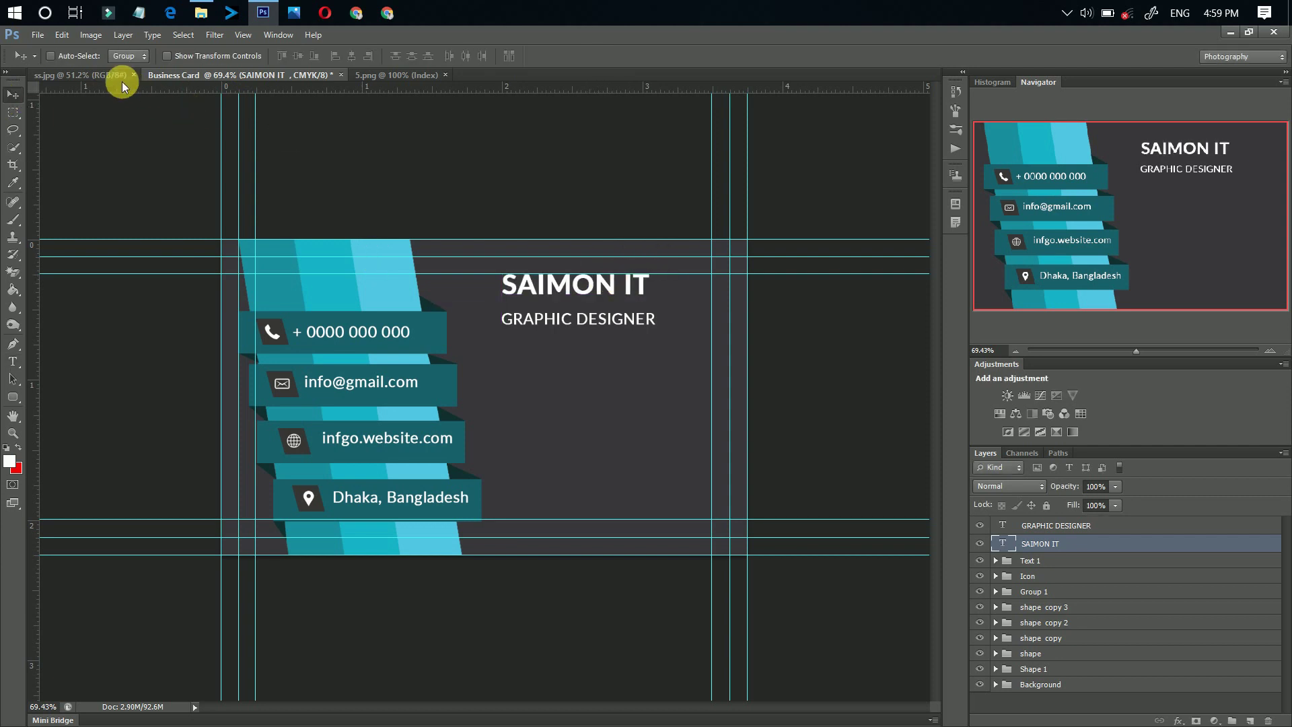
left_click(78, 74)
Sample the mockup's grey title colour and apply it to SAIMON IT
left_click(10, 460)
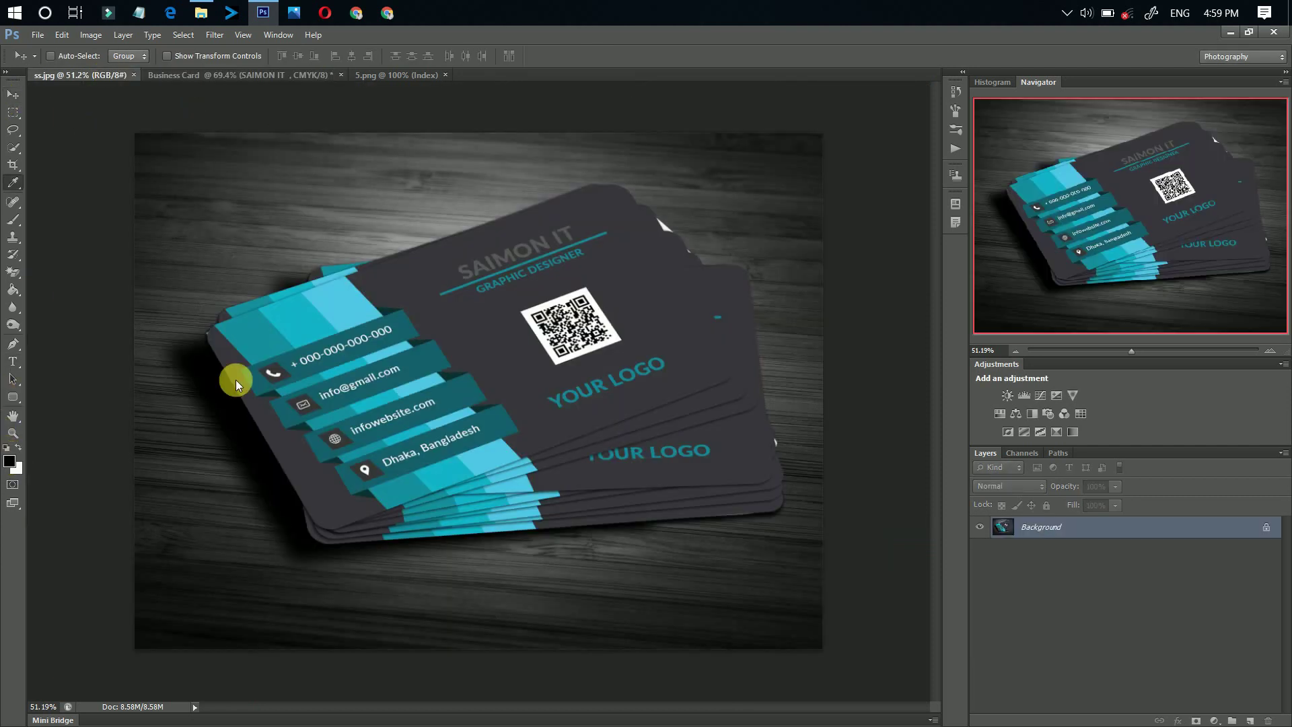
left_click(483, 273)
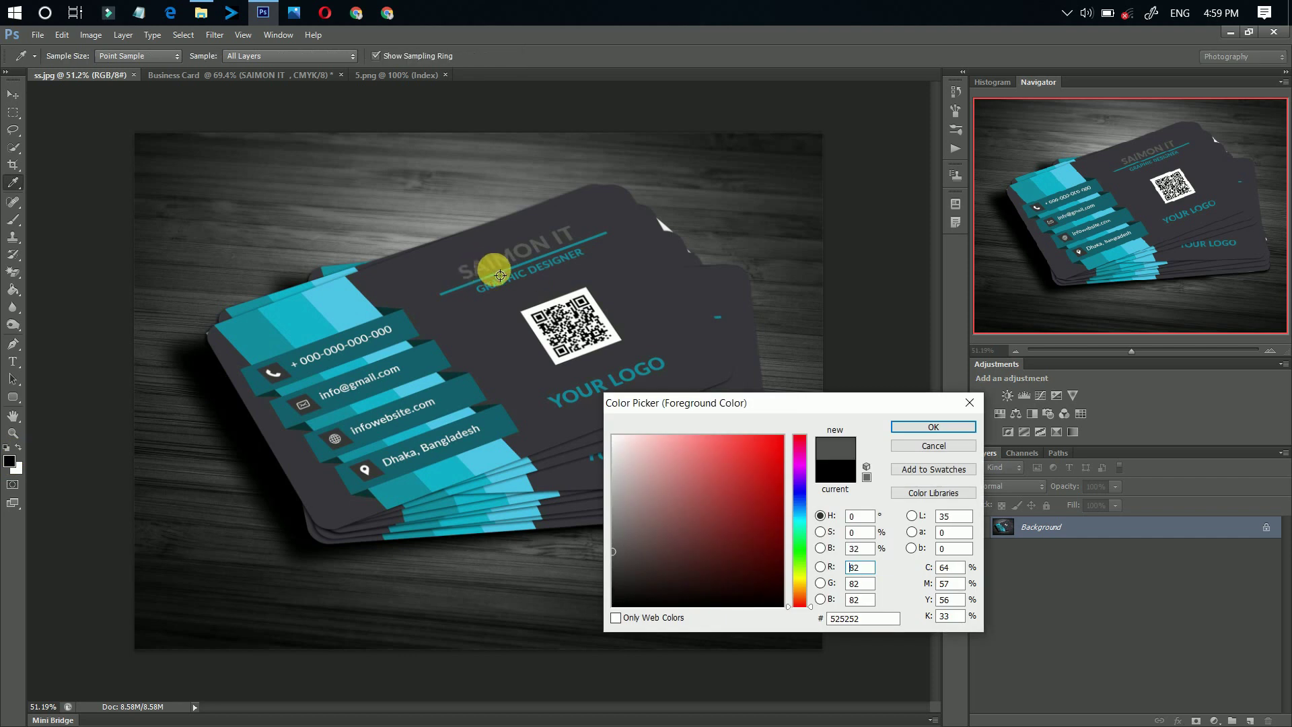
left_click(932, 427)
key("v")
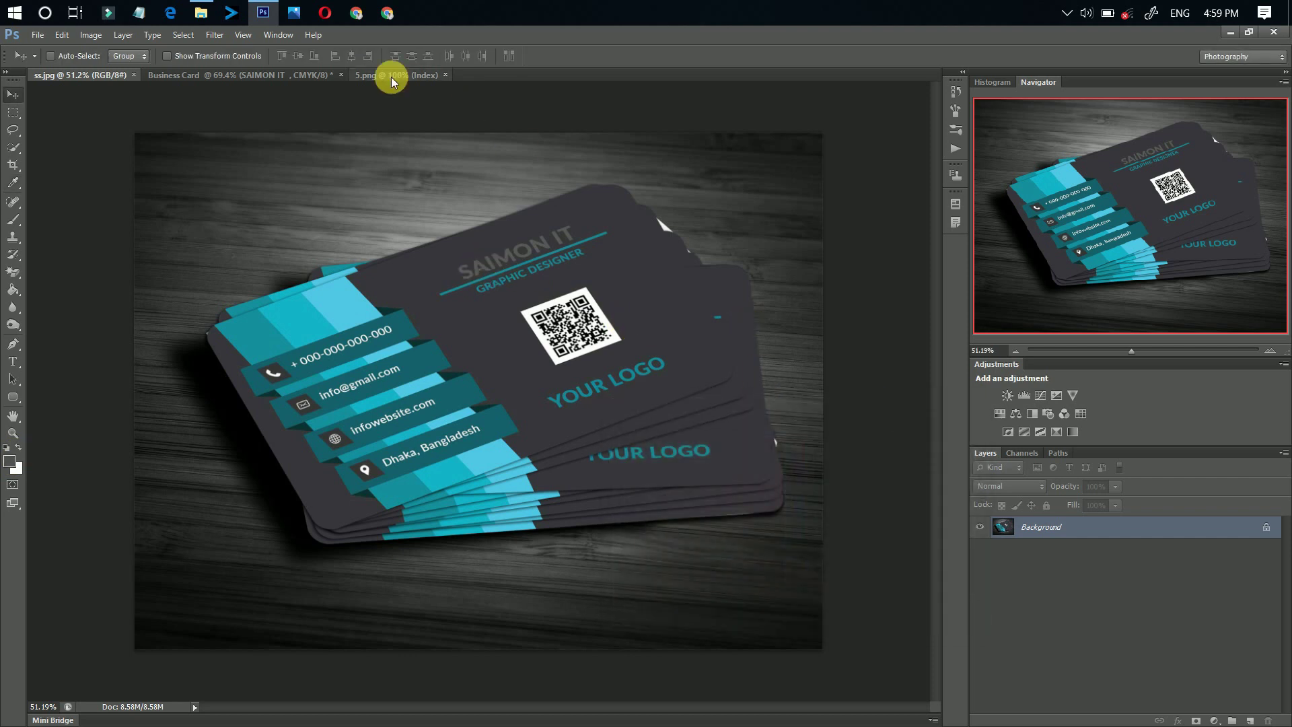
left_click(392, 75)
left_click(333, 79)
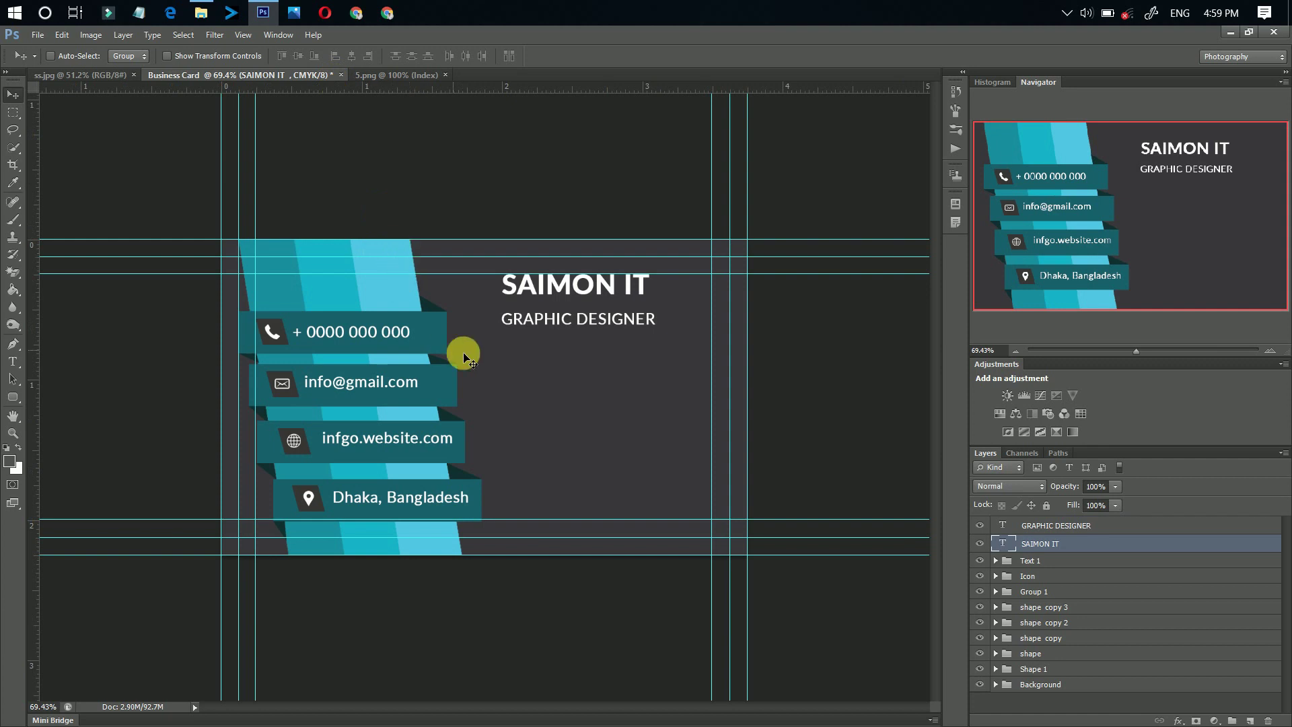
left_click(13, 361)
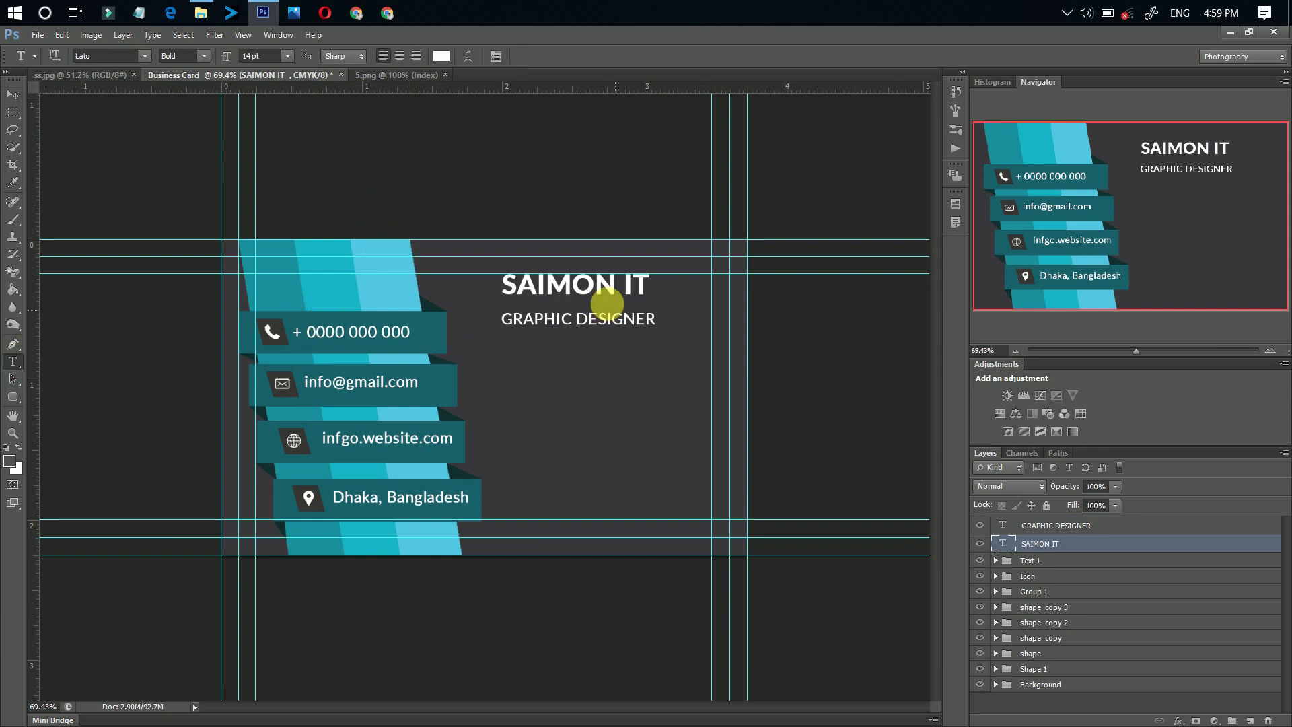
left_click(656, 281)
triple_click(515, 285)
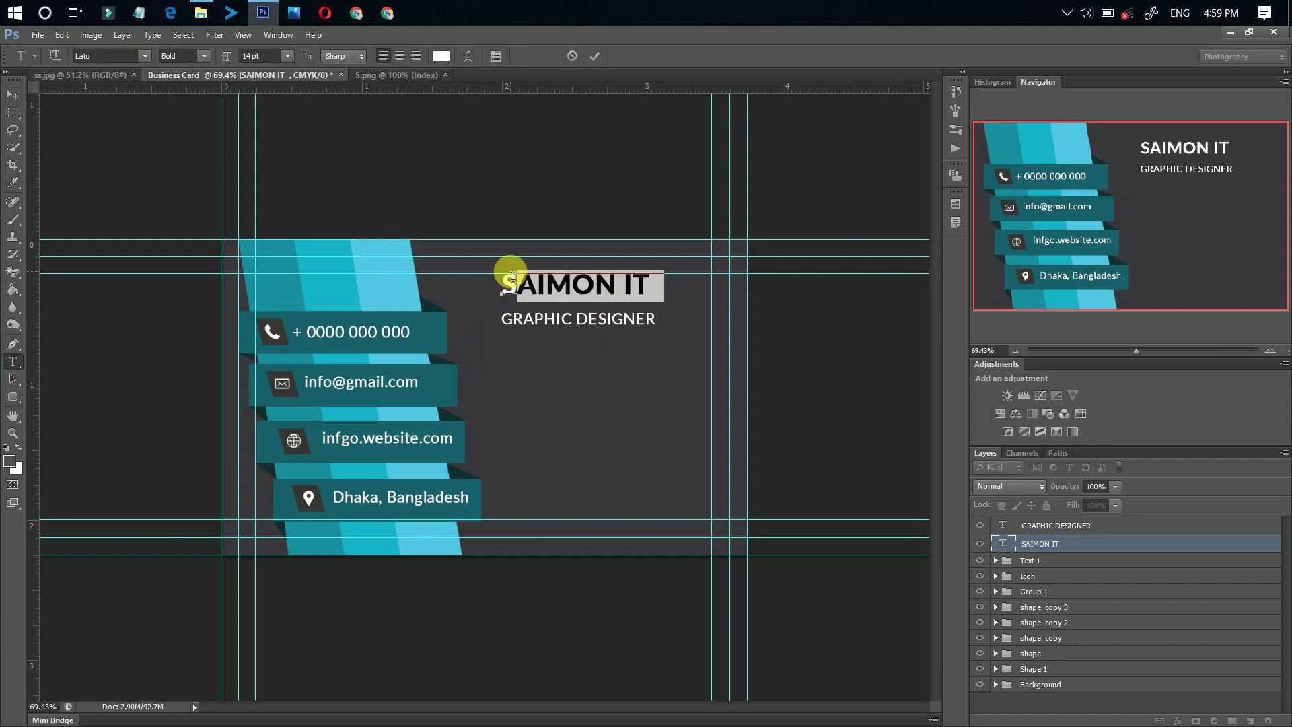
left_click(10, 461)
left_click(932, 427)
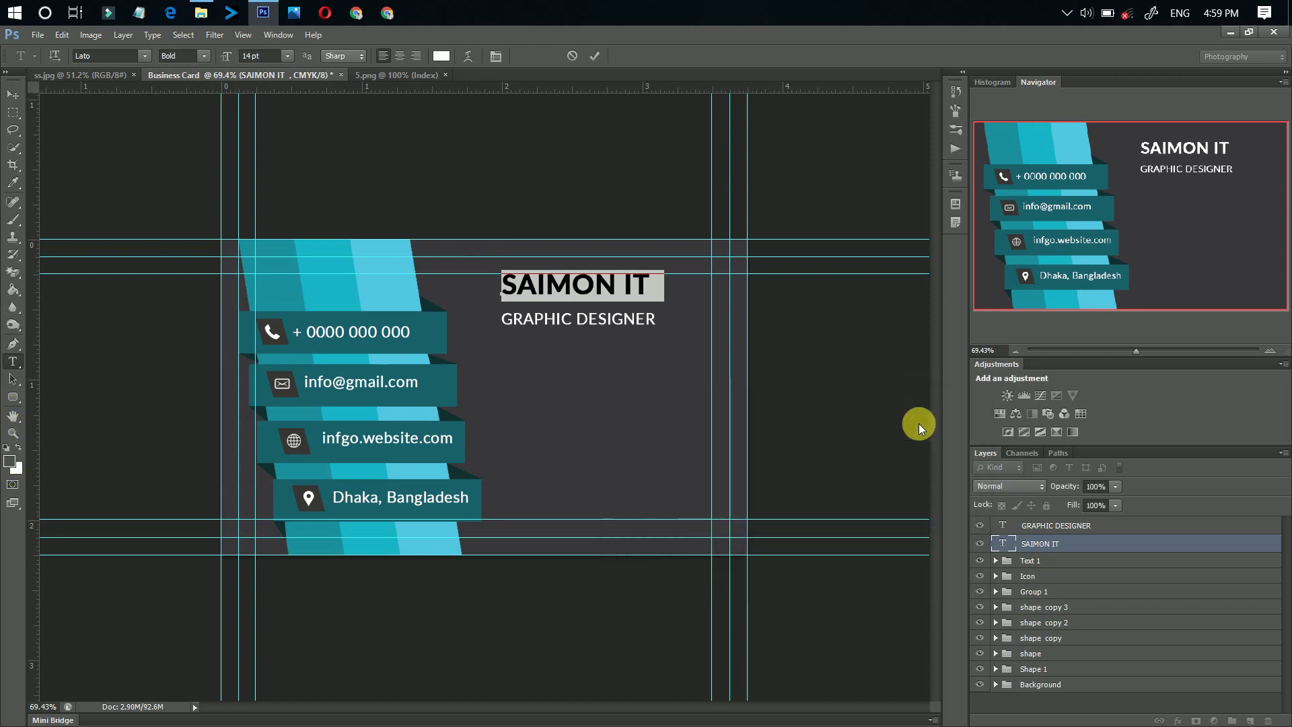
left_click(12, 94)
Sample the teal from the mockup's YOUR LOGO text and apply it to GRAPHIC DESIGNER
left_click(114, 75)
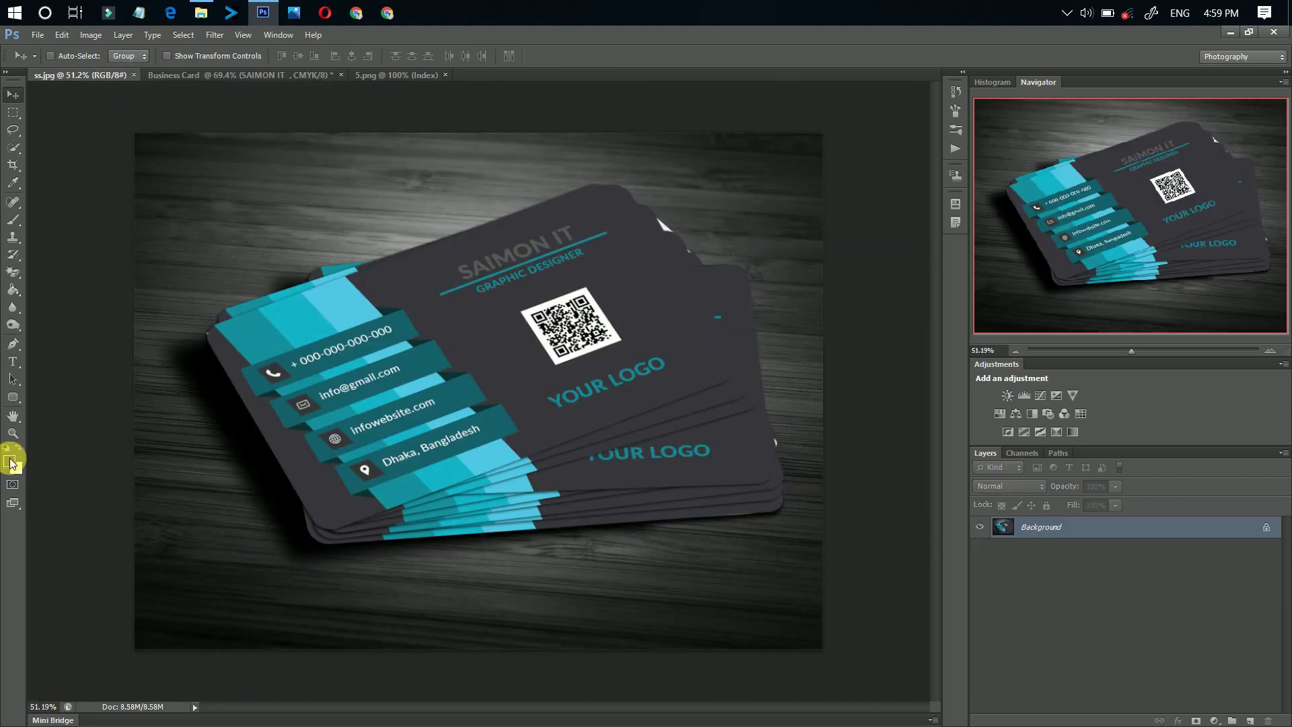
left_click(10, 461)
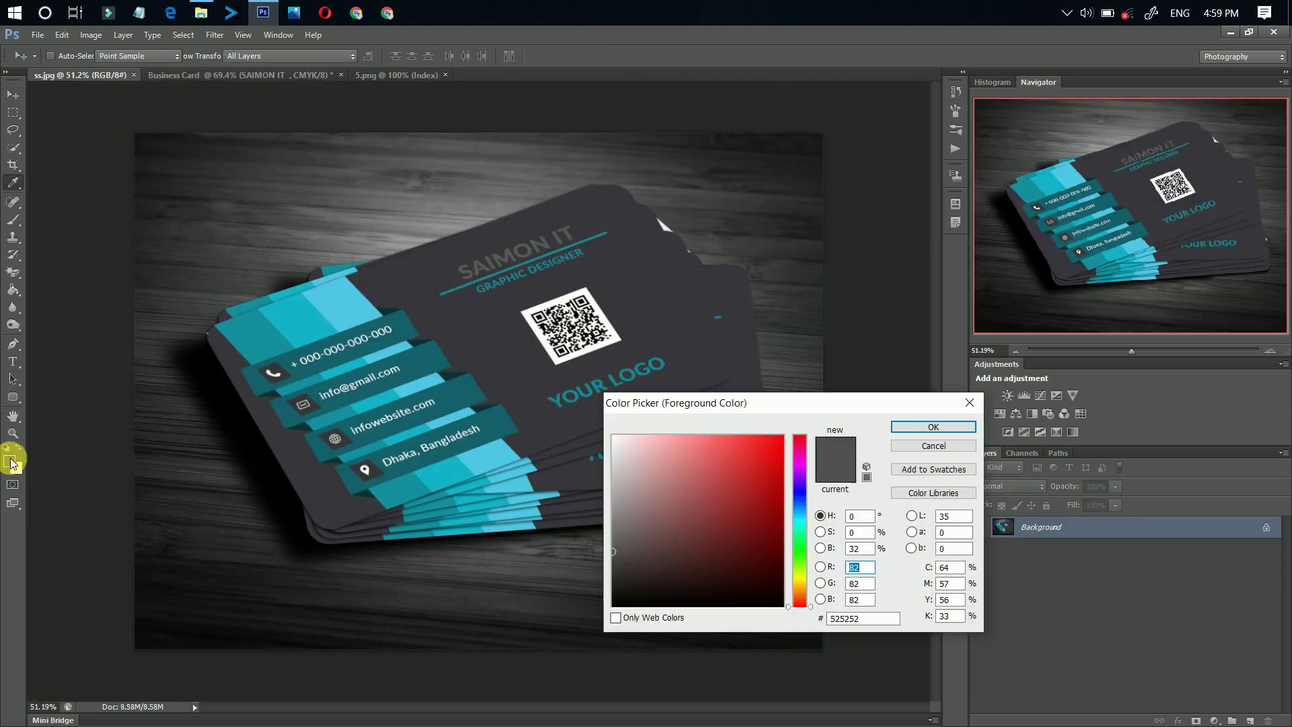
left_click(550, 403)
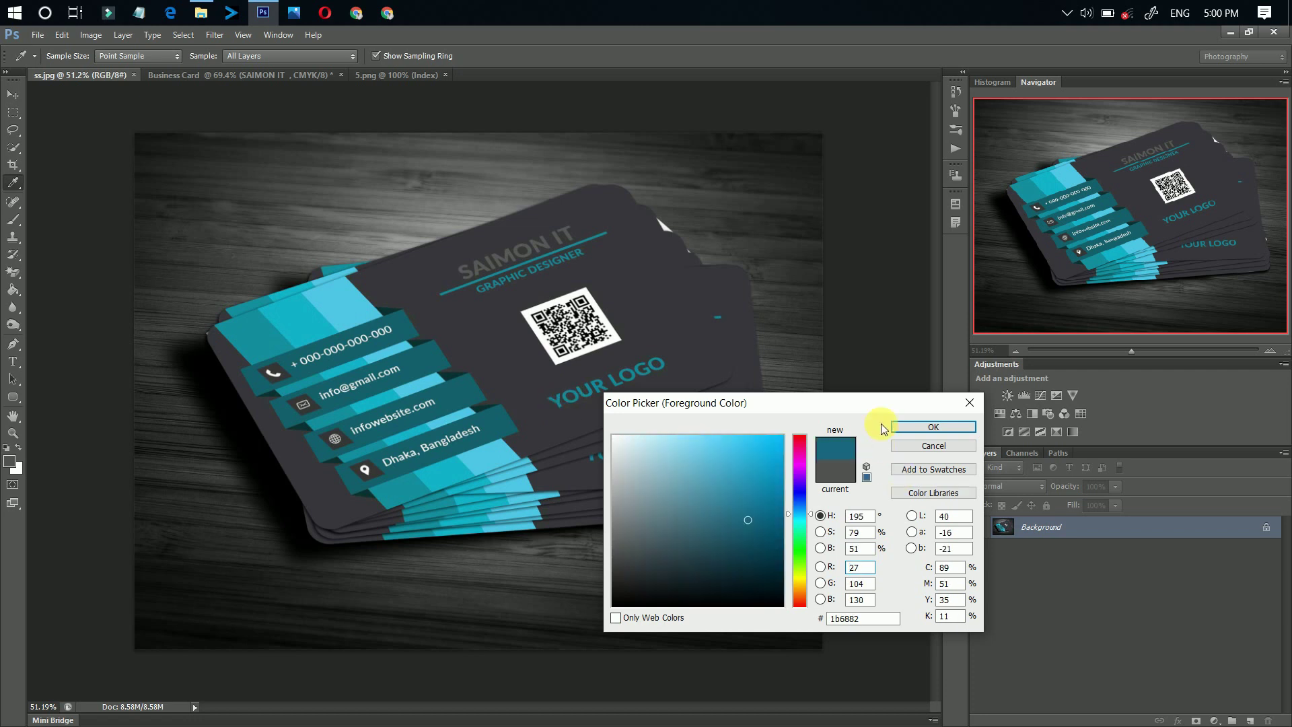
left_click(915, 431)
key("v")
left_click(269, 75)
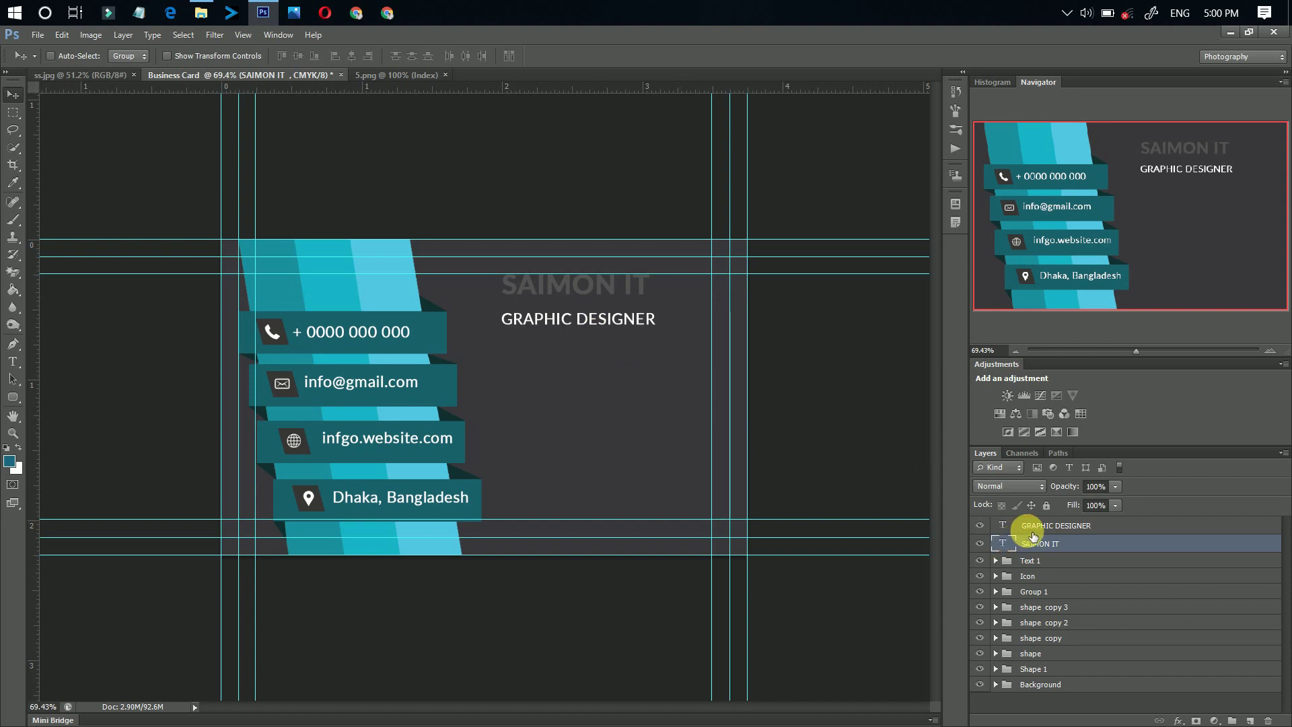
left_click(1032, 531)
left_click(12, 362)
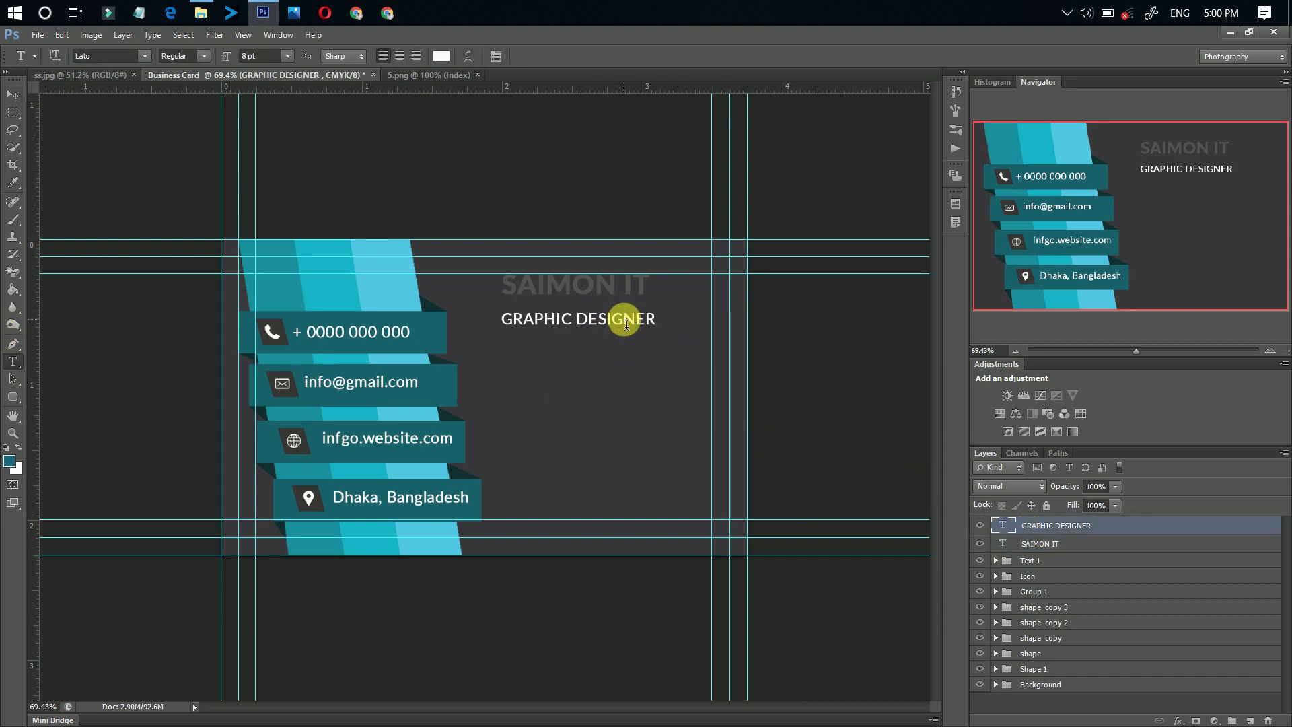
left_click_drag(657, 323, 486, 317)
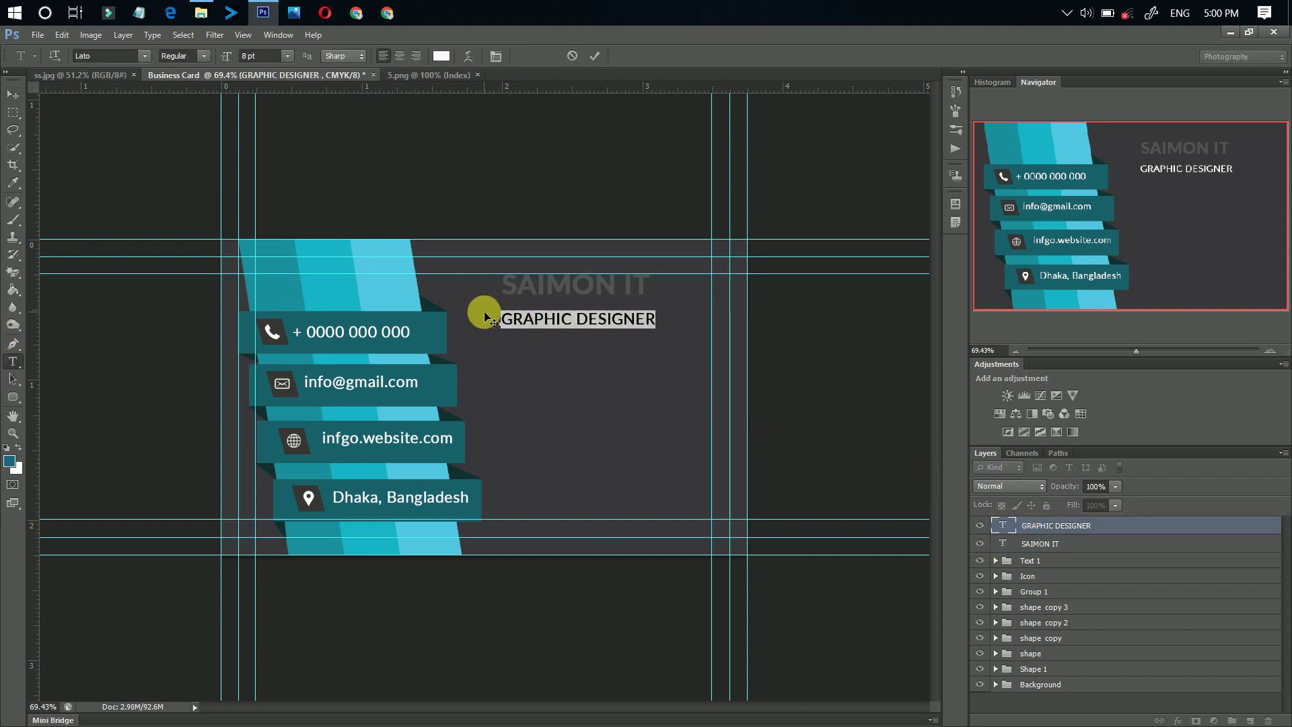
left_click(10, 460)
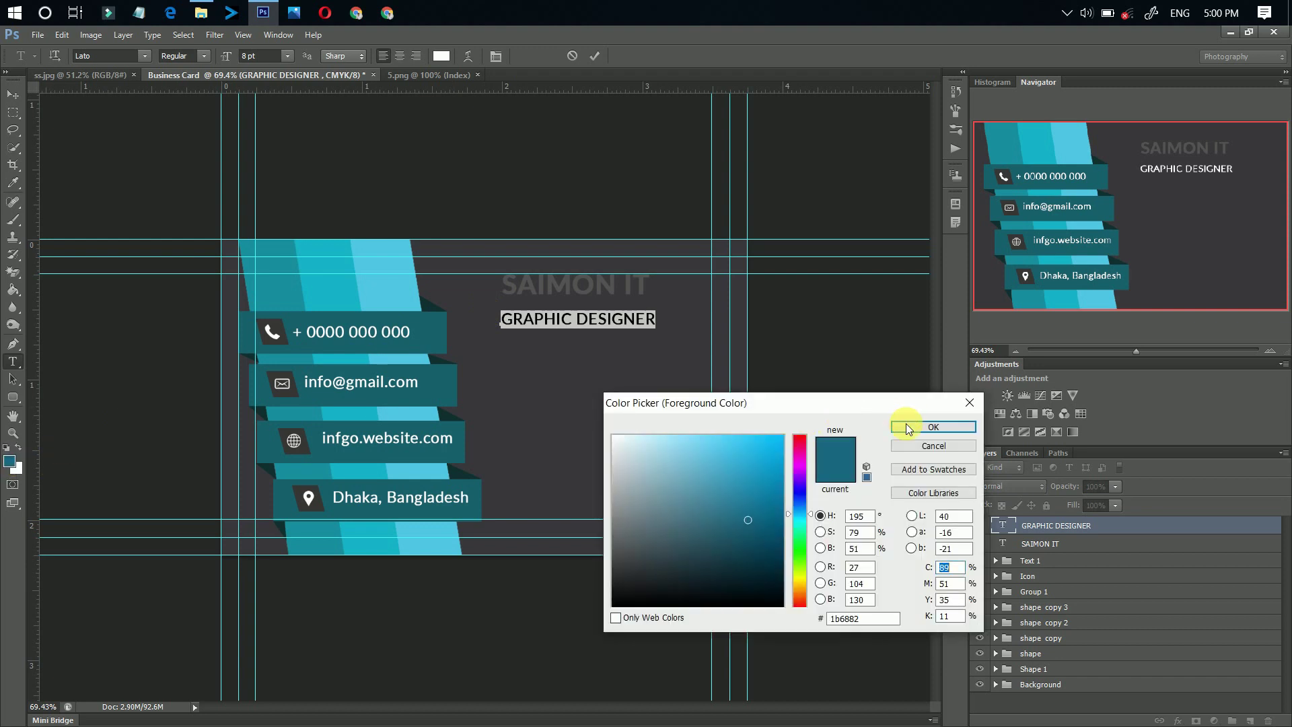
left_click(906, 427)
left_click(13, 95)
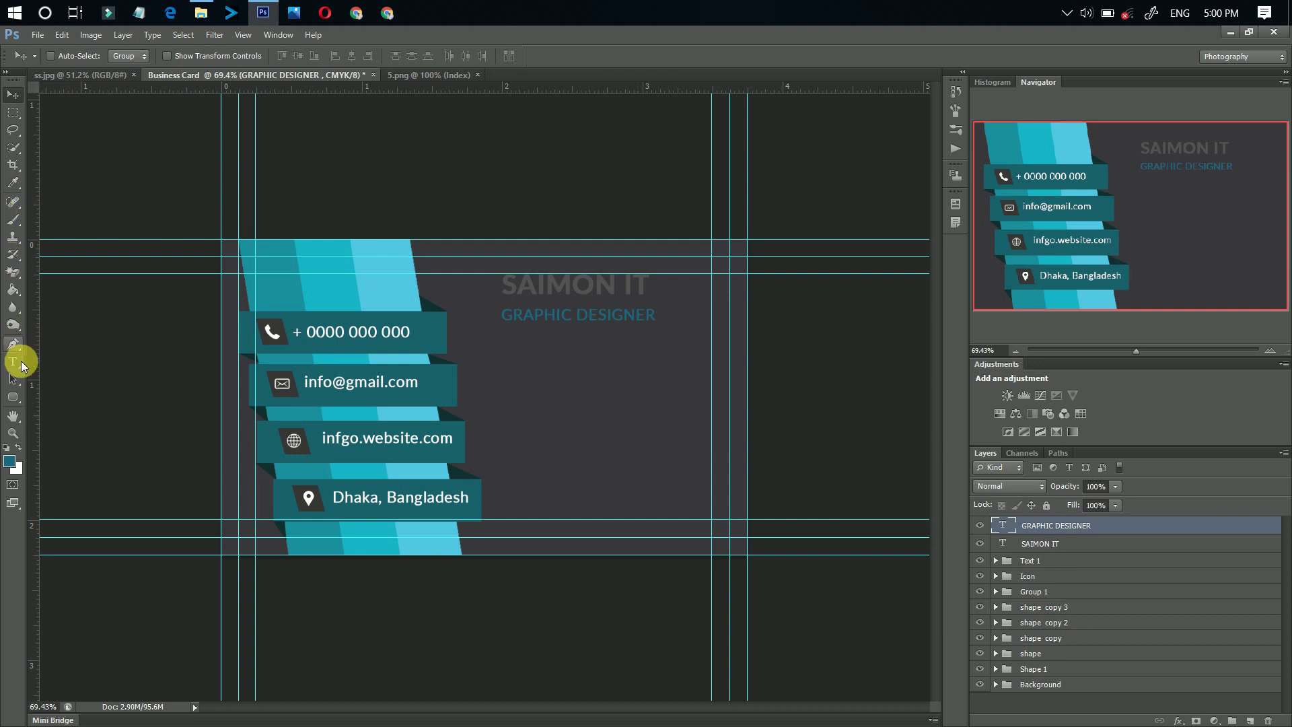
Select a thin strip under SAIMON IT and create new empty Layer 11
left_click(12, 113)
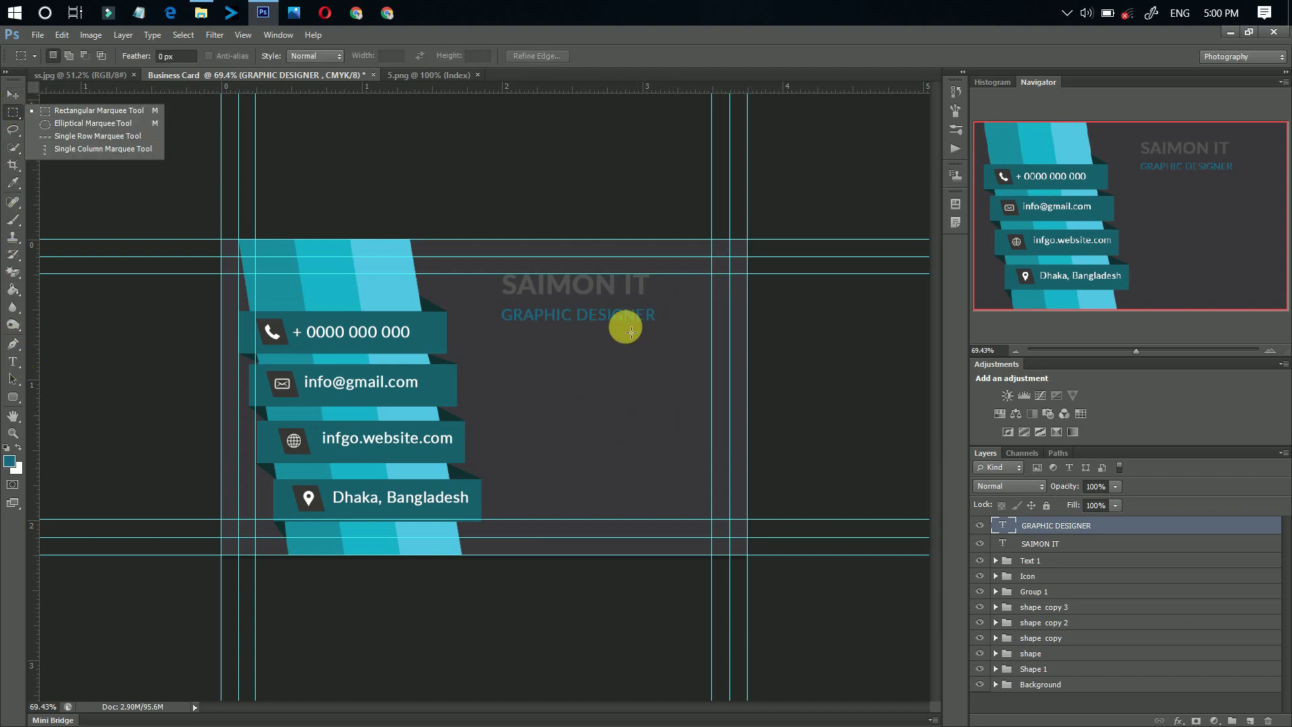
left_click(108, 110)
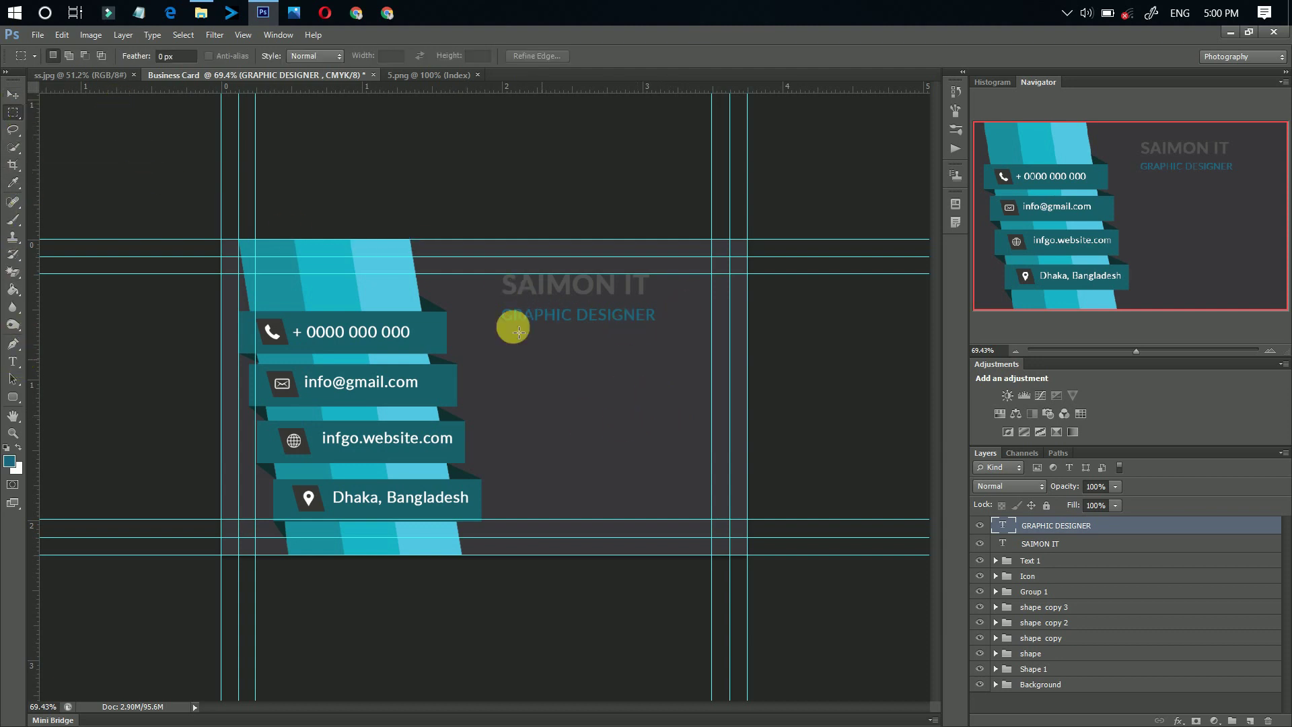
left_click_drag(498, 306, 689, 307)
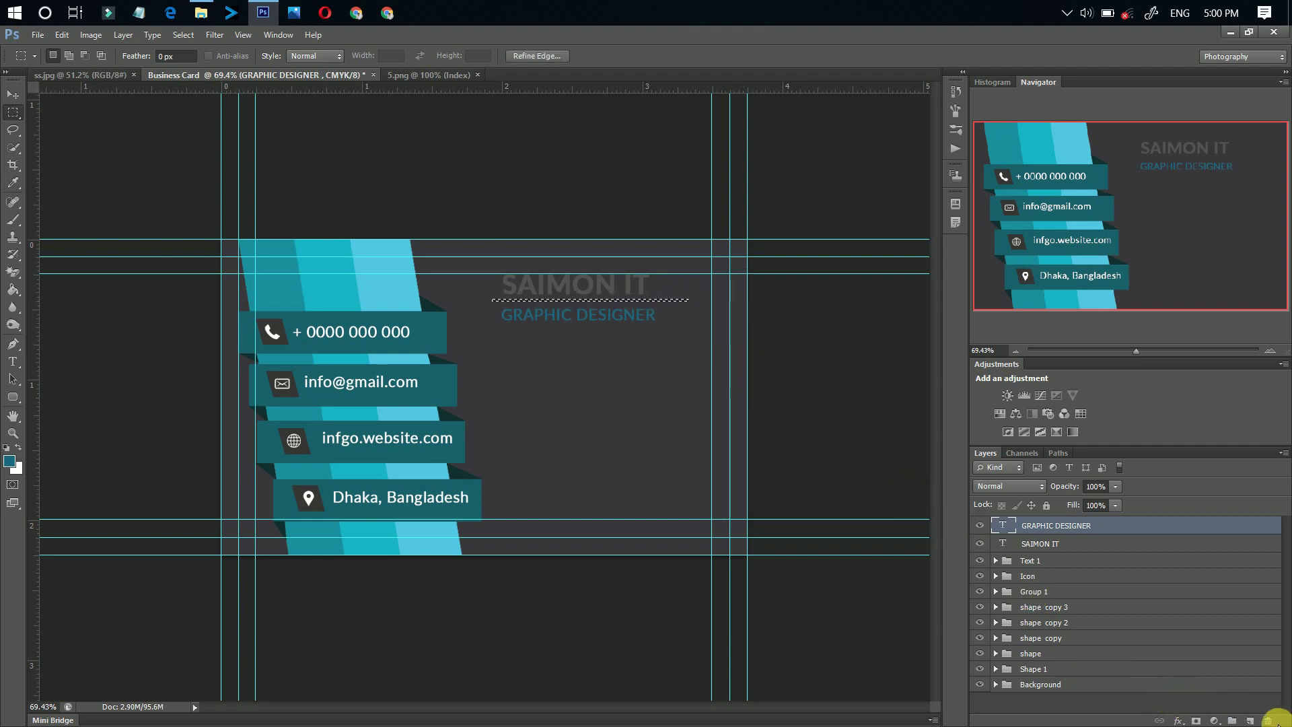
left_click(1253, 720)
scroll(600, 297, "up", 1)
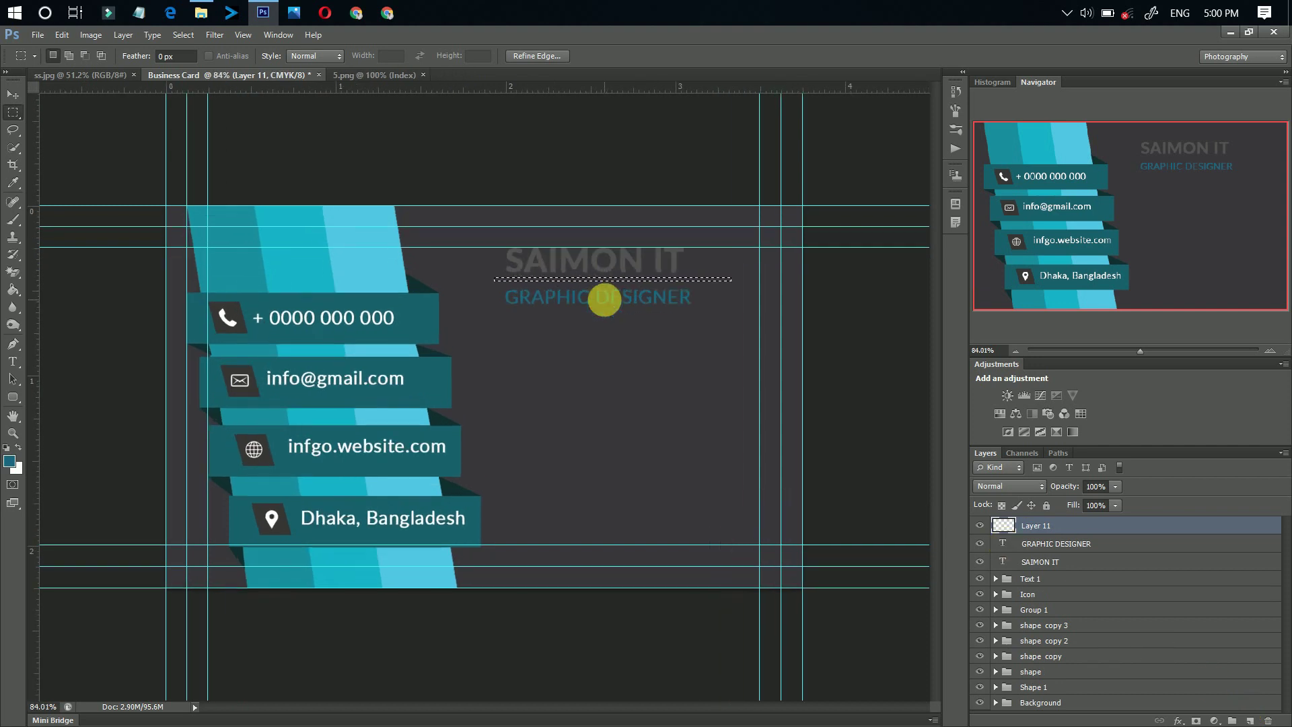
Fill the thin strip under SAIMON IT with teal using the Paint Bucket, then deselect
left_click(12, 289)
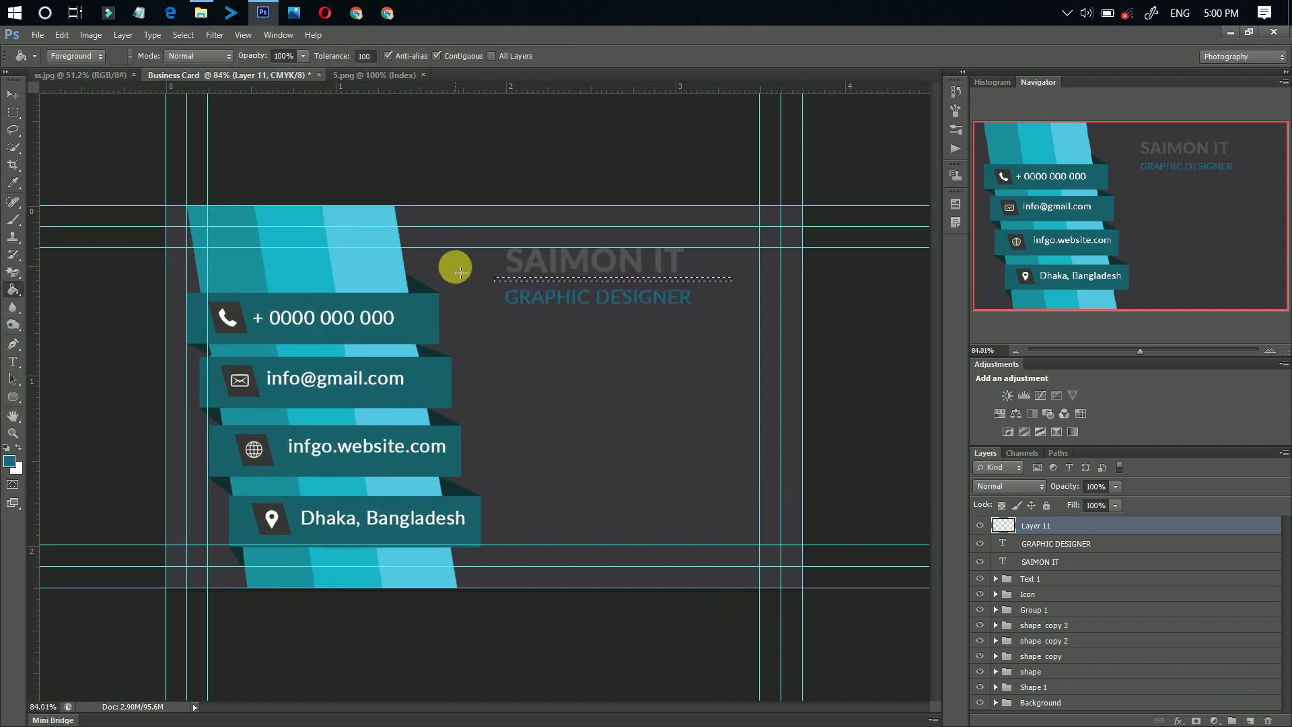
left_click(507, 280)
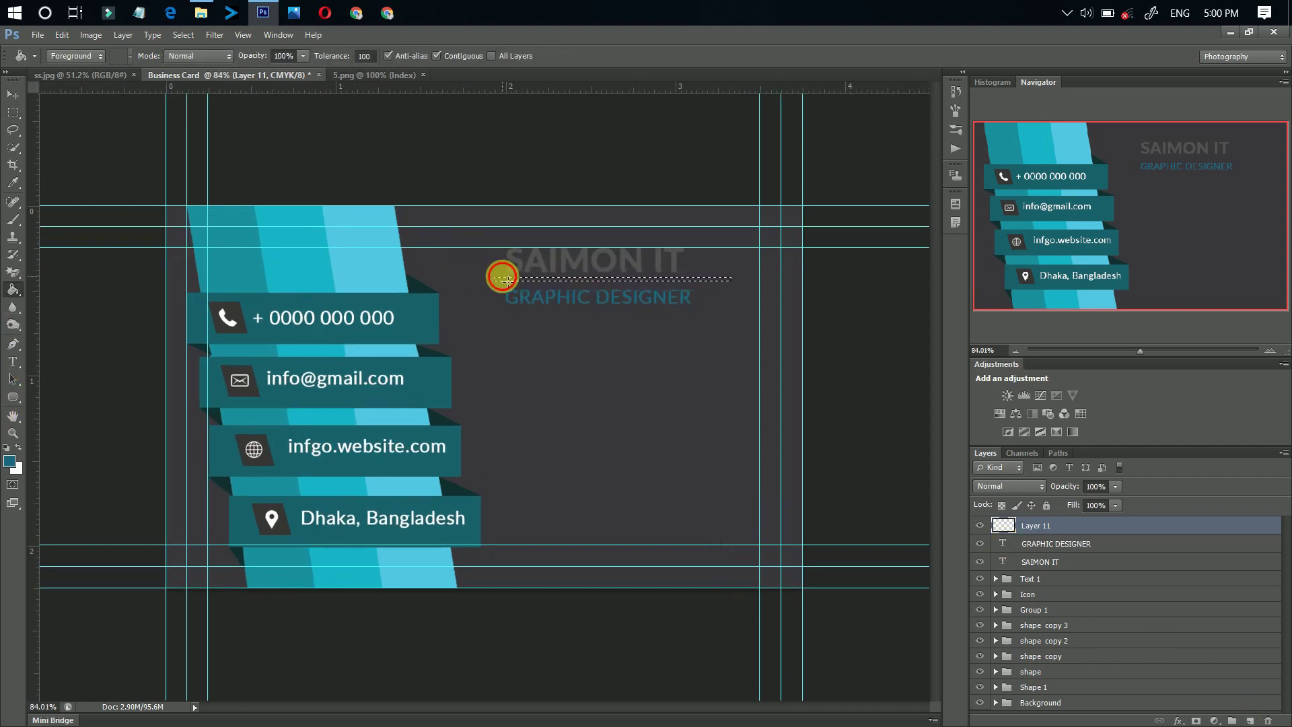
left_click(501, 279)
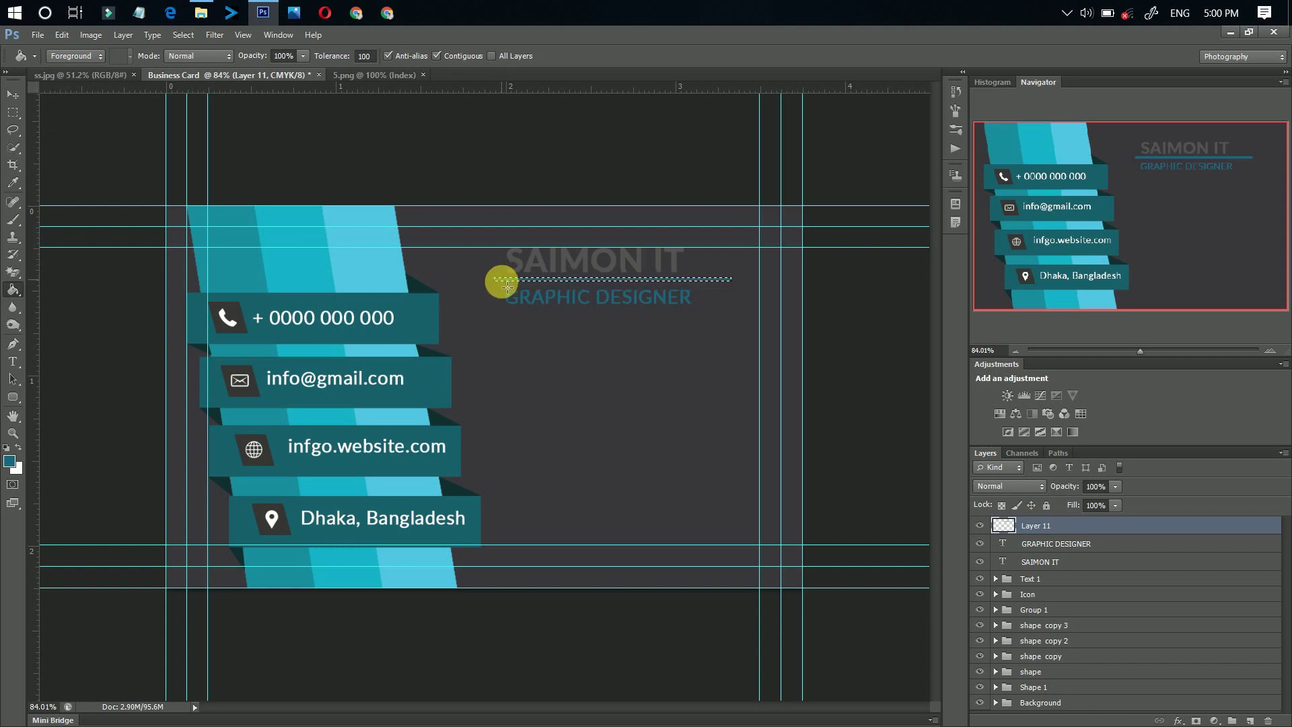
key("ctrl+d")
Eyedrop the card's dark teal as the foreground colour
scroll(505, 374, "down", 1, "alt")
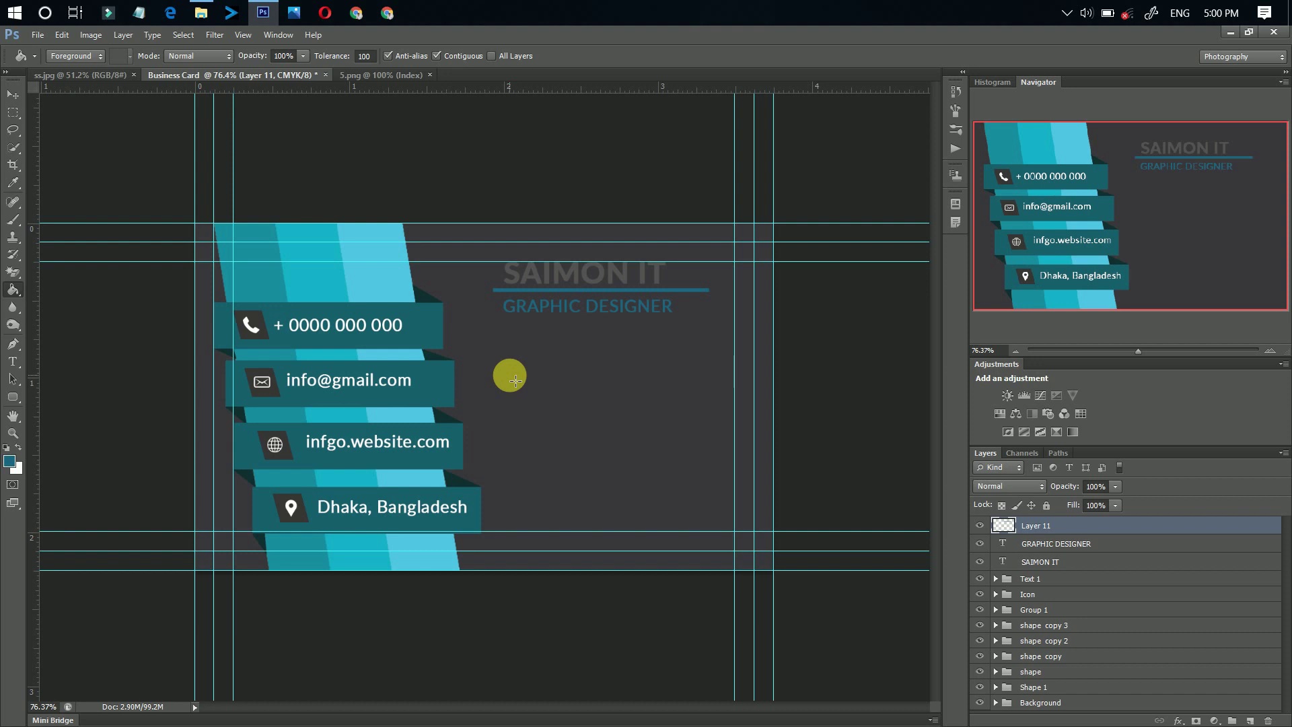
left_click(9, 461)
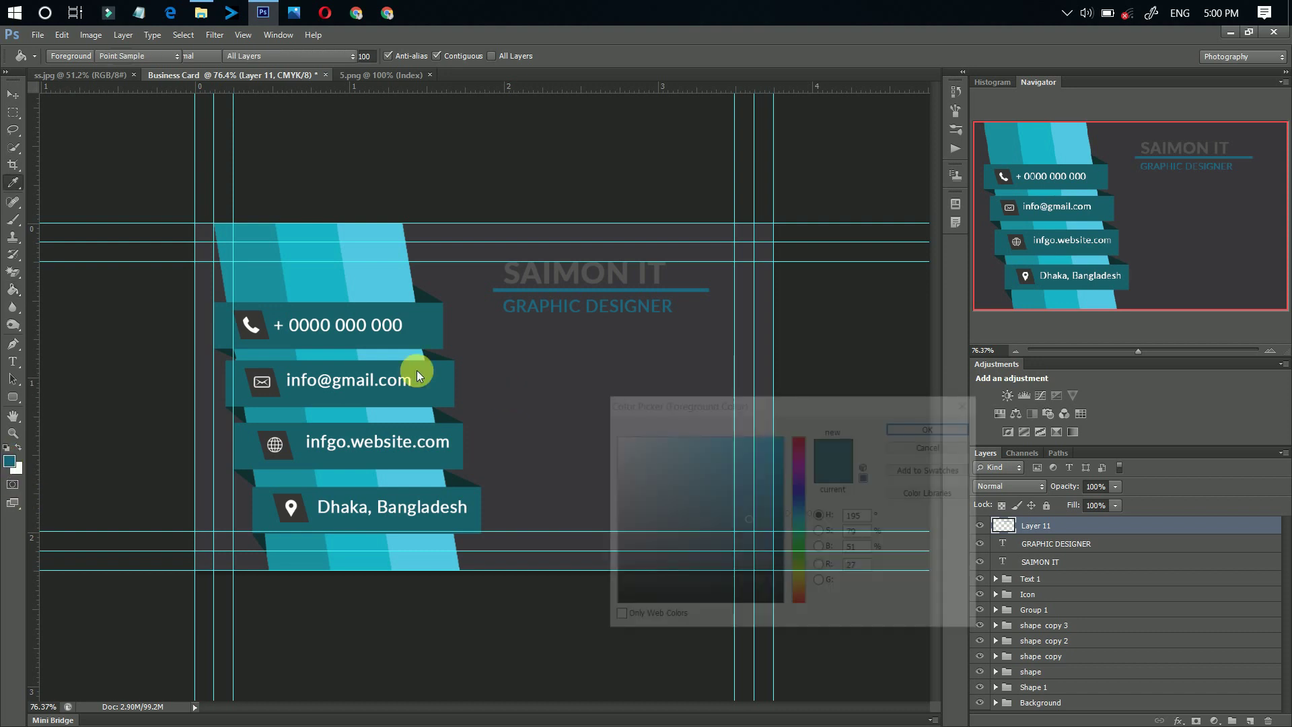
left_click(426, 324)
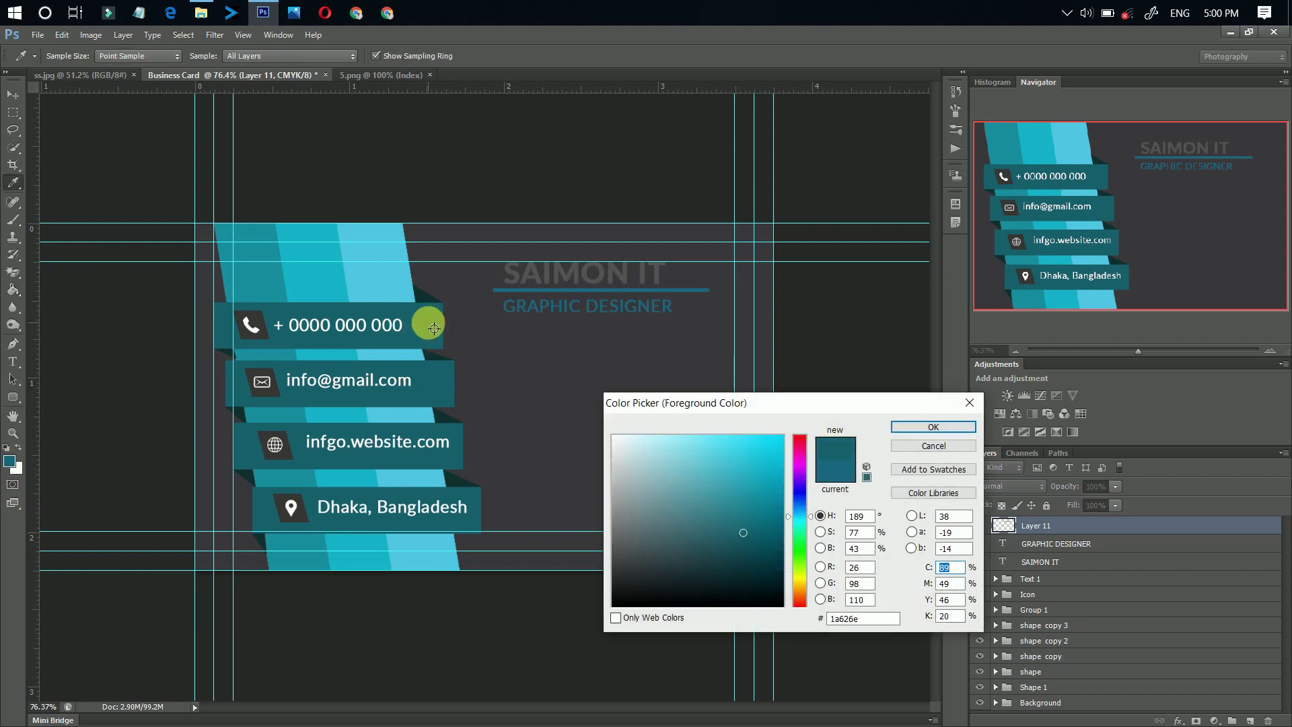
left_click(908, 430)
key("g")
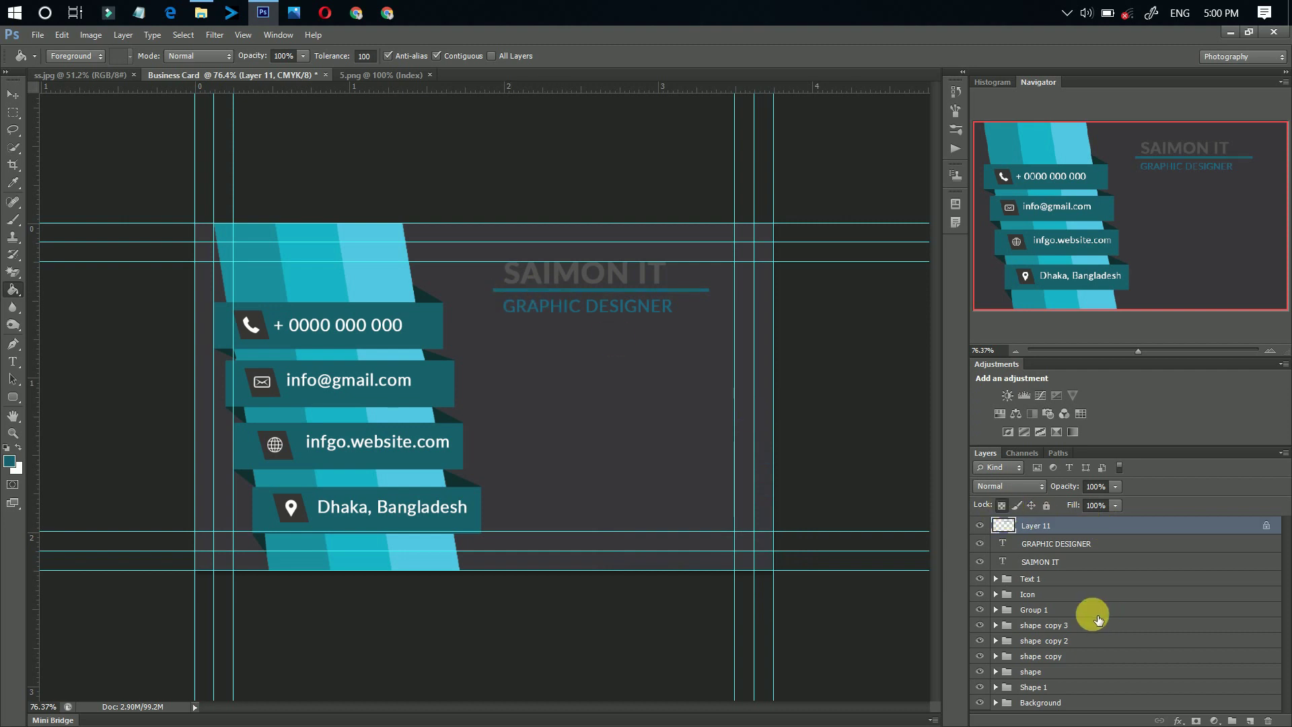
Recolour the GRAPHIC DESIGNER text to the dark card teal #1a626e
left_click(1040, 544)
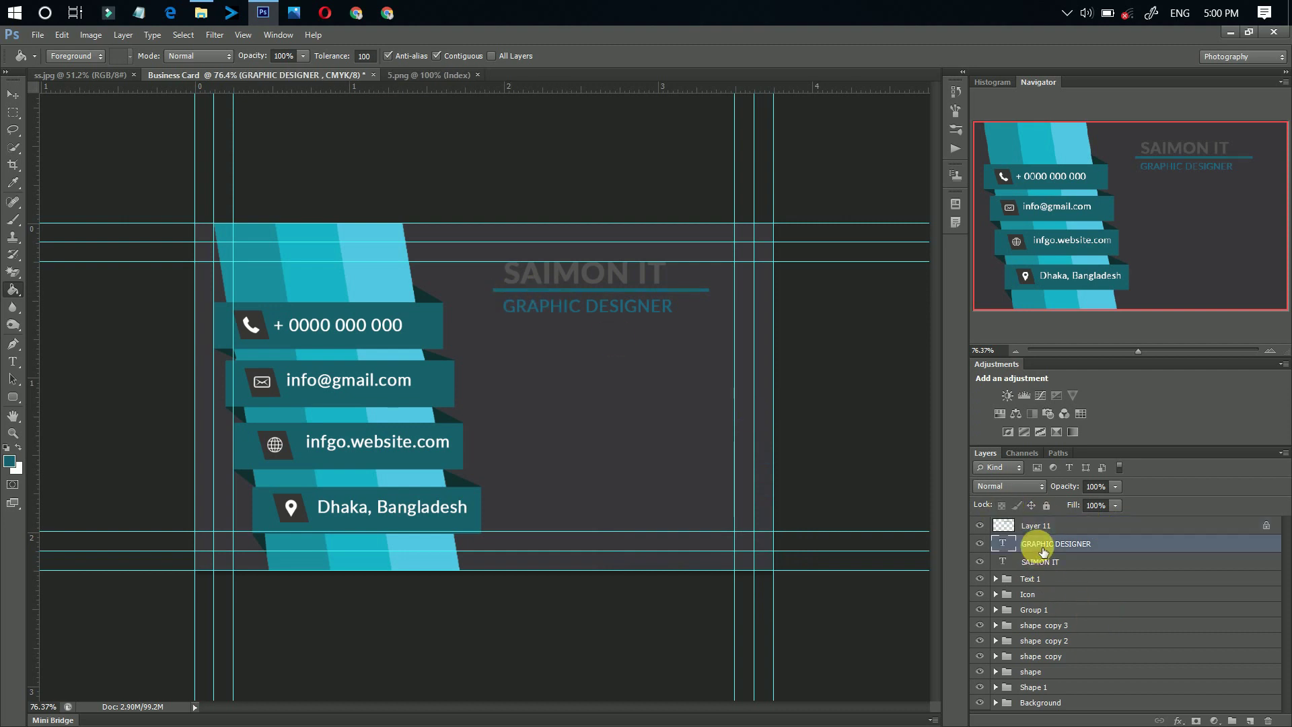
left_click(17, 357)
left_click_drag(673, 307, 463, 317)
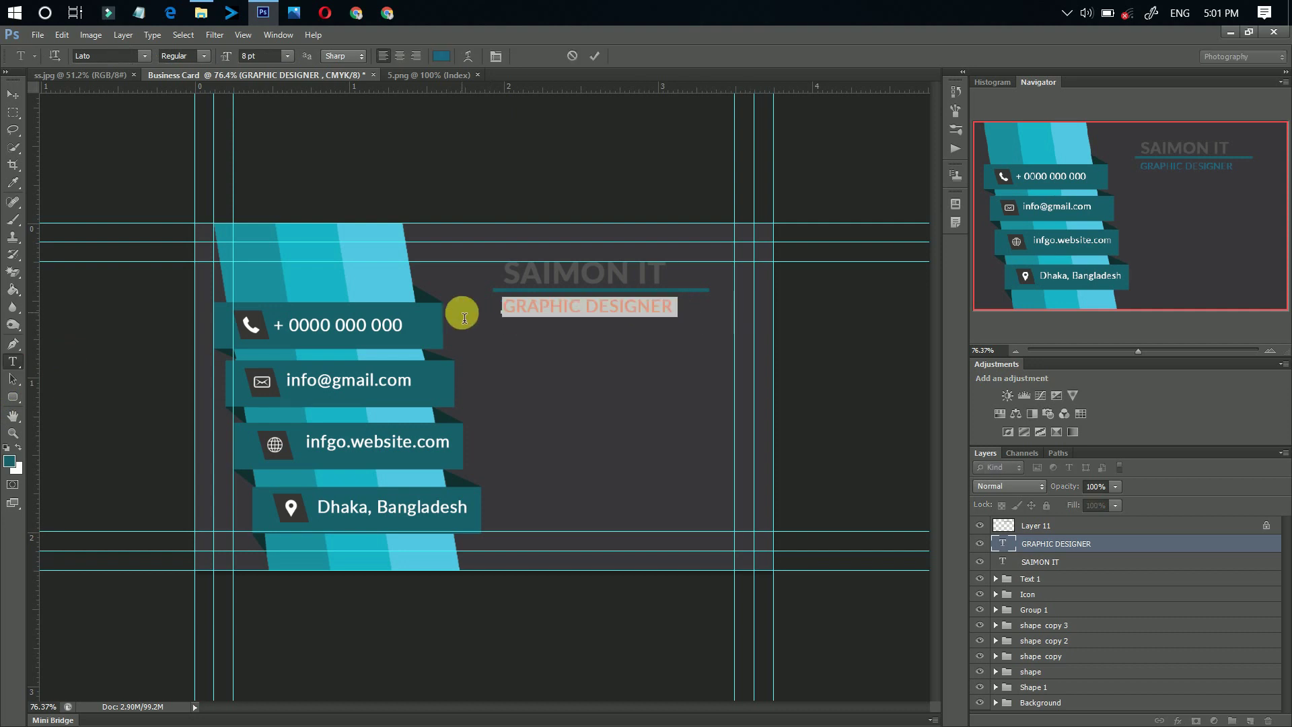
left_click(9, 461)
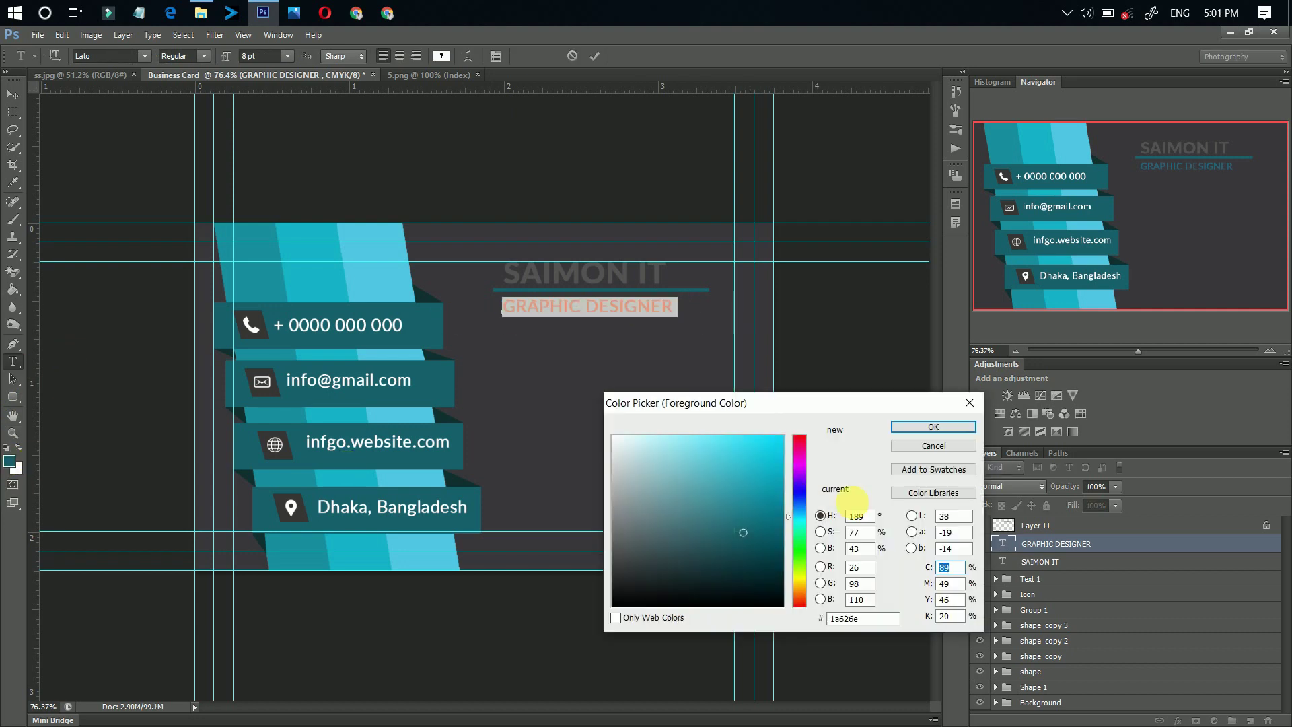
left_click(906, 426)
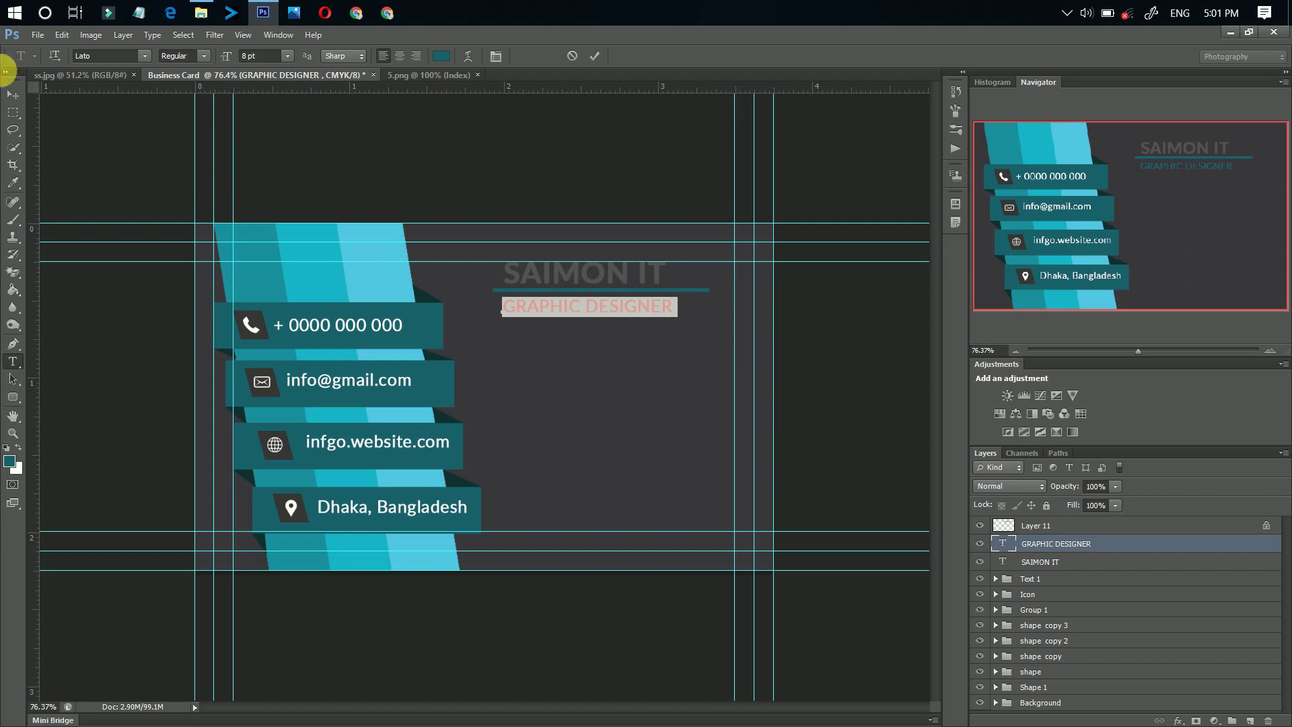
left_click(15, 93)
Nudge the Layer 11 divider line slightly to the left
scroll(609, 376, "down", 2)
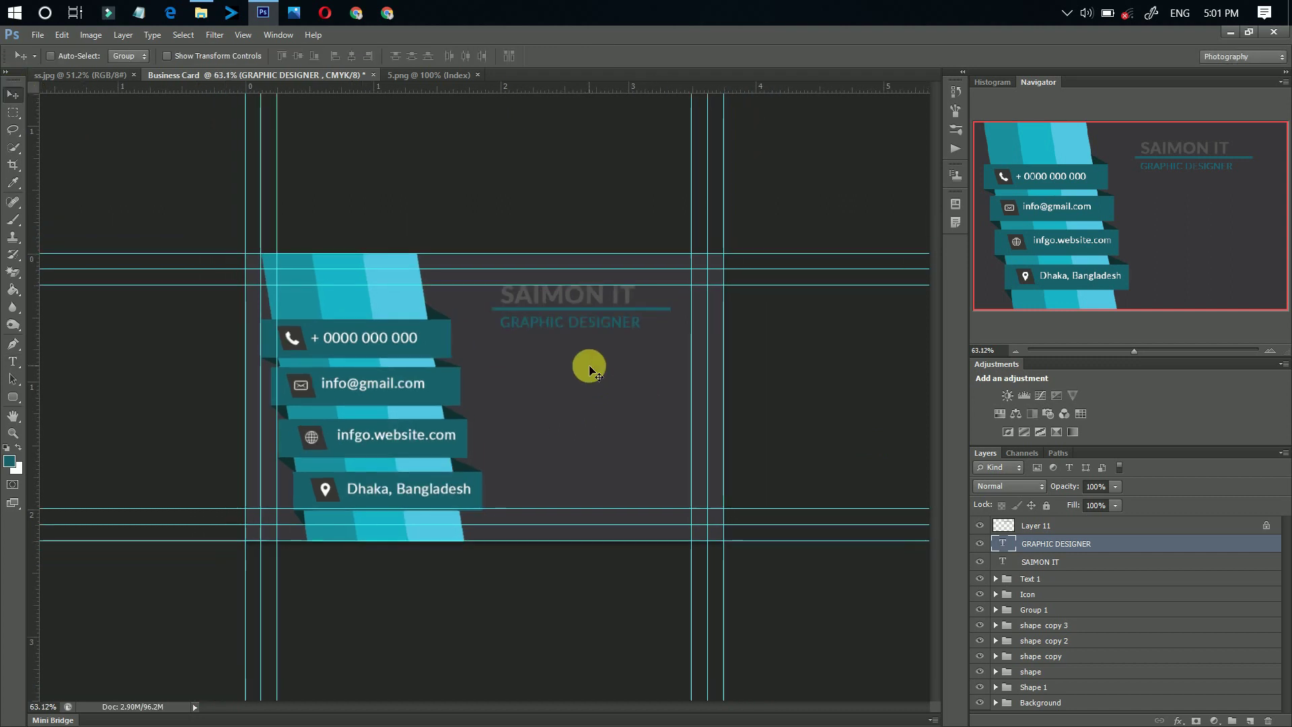
left_click(1044, 528)
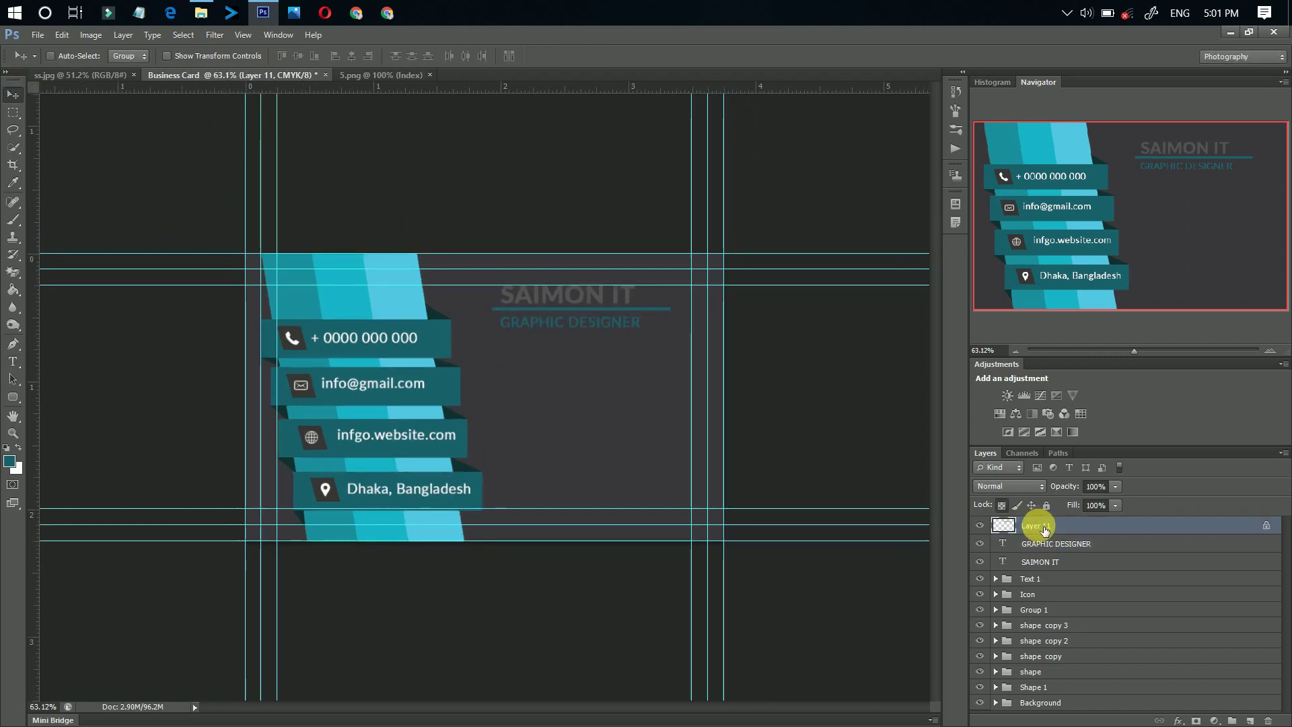
key("shift+Left")
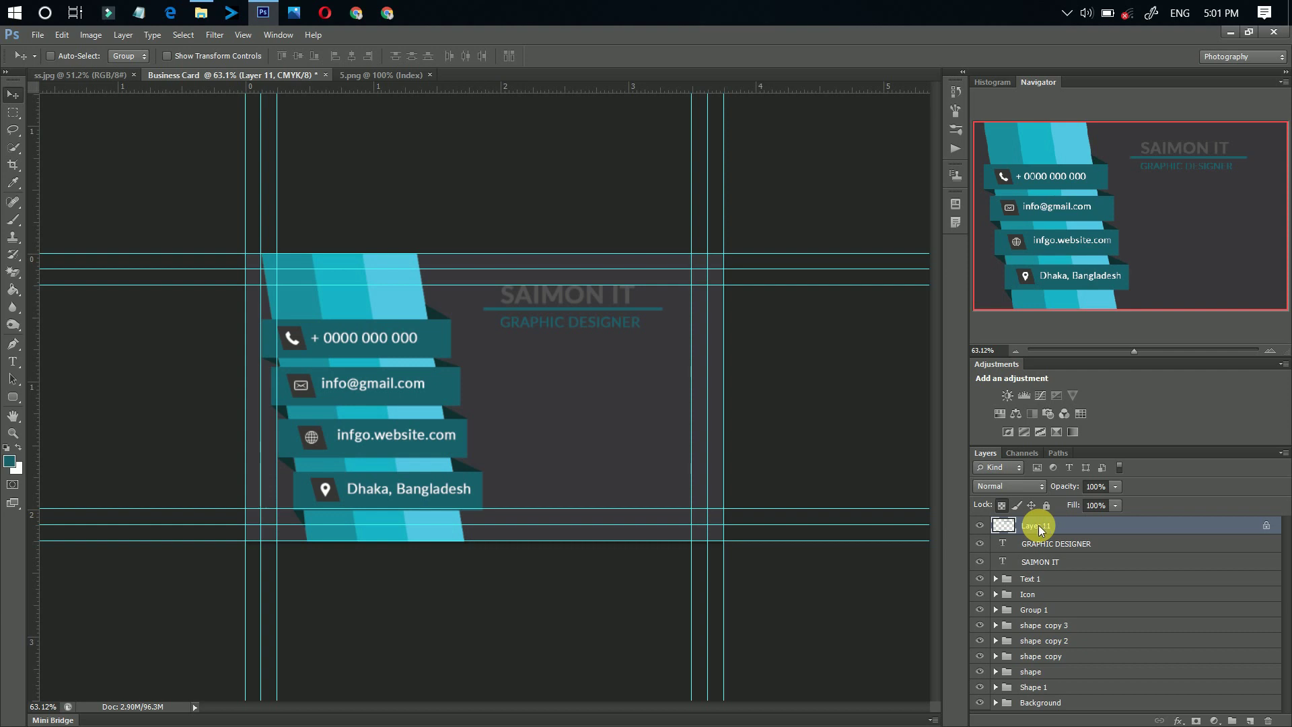
key("shift+Left")
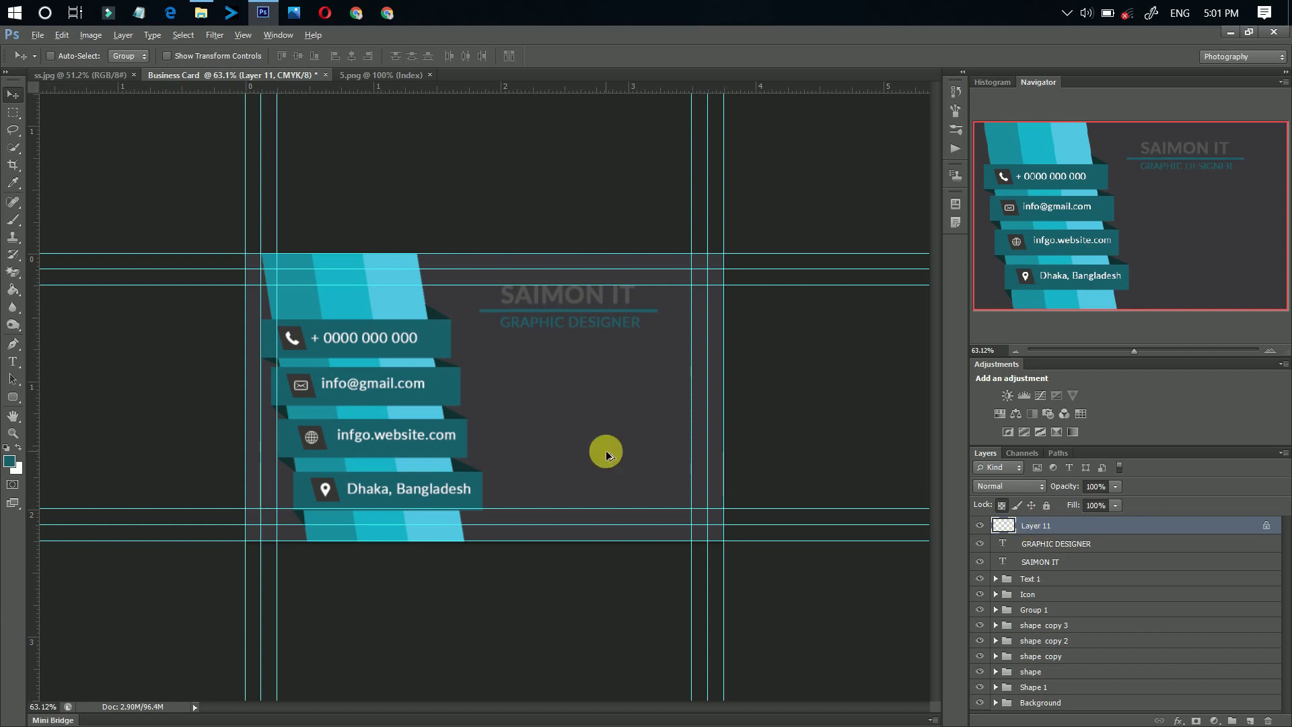
scroll(606, 450, "down", 1)
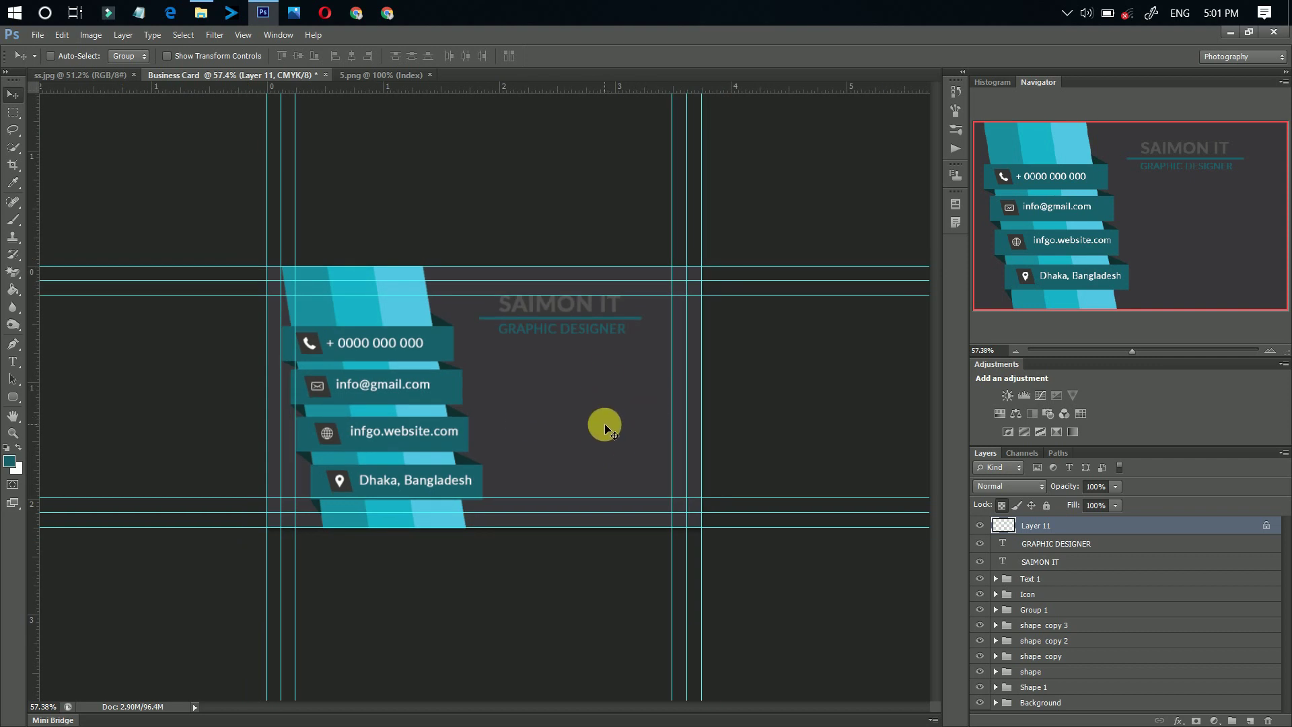
Add 12 pt bold teal 'YOUR LOGO' text and move it down beside the address bar
left_click(12, 361)
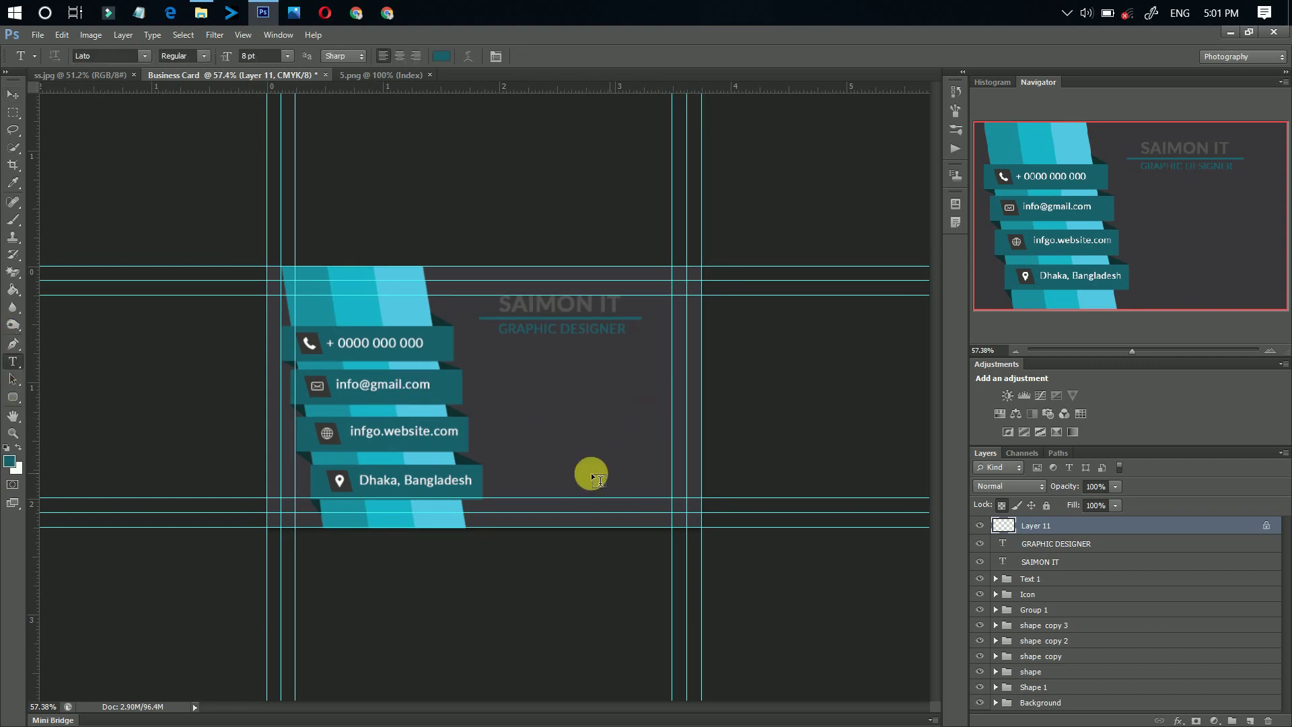
left_click(513, 455)
type("YOUR LOGO")
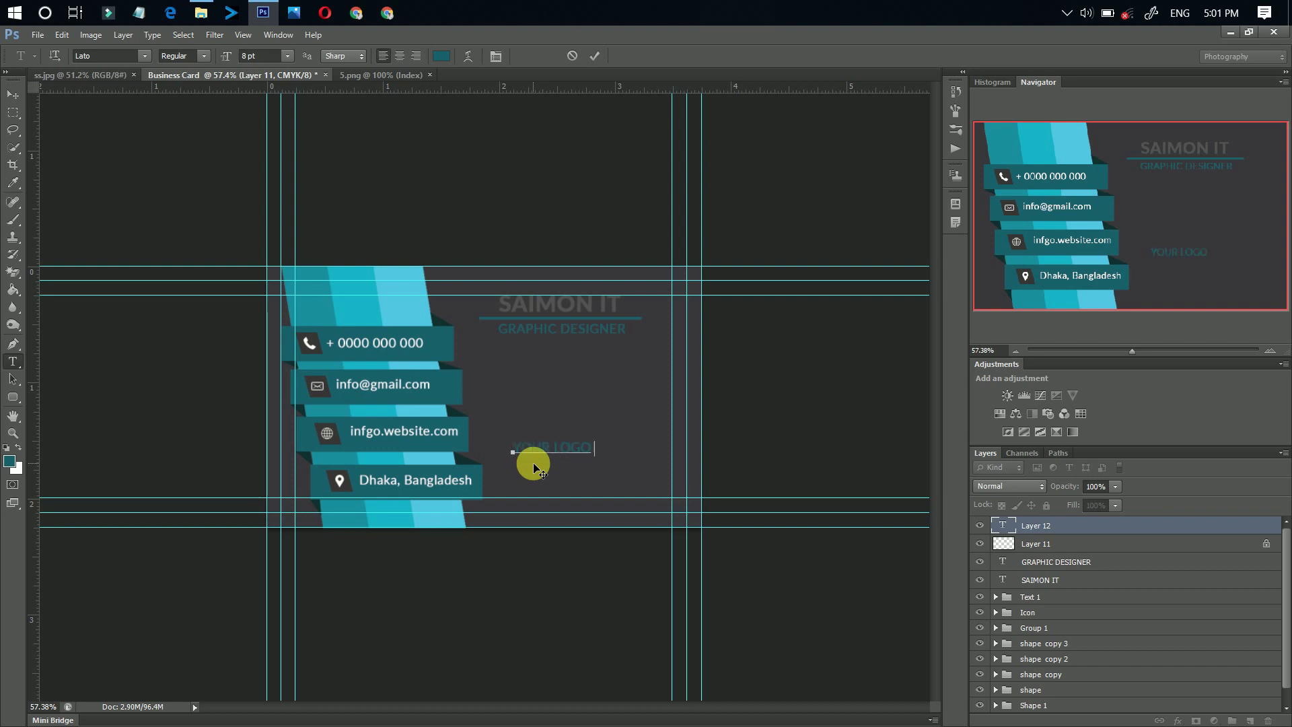
left_click_drag(592, 448, 517, 459)
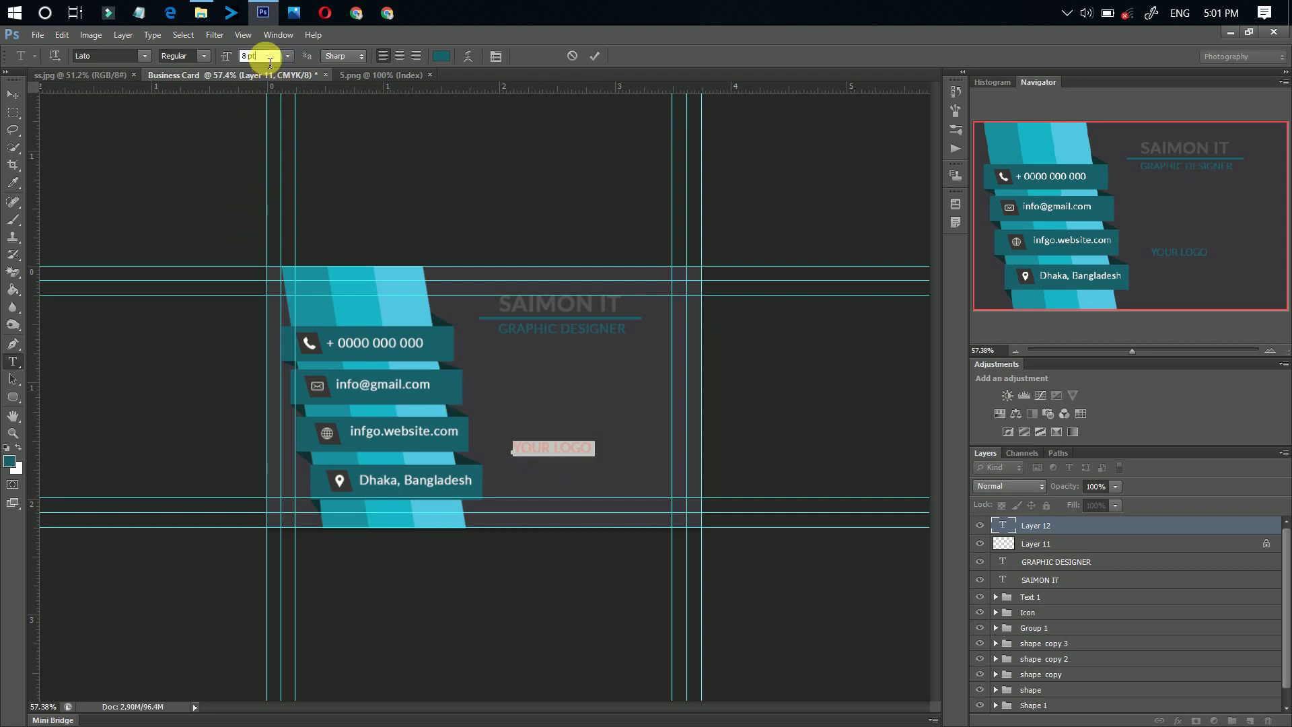
key("Up")
key("Up")
key("Up")
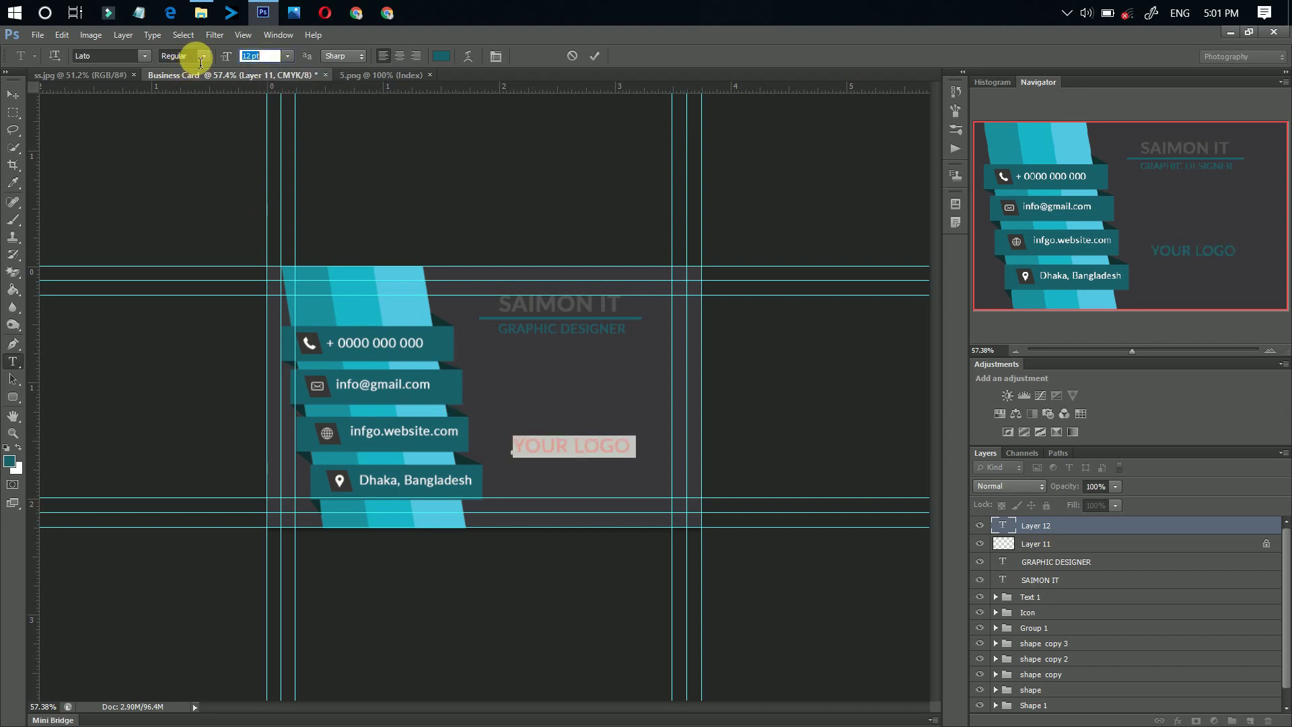
left_click(199, 57)
left_click(194, 224)
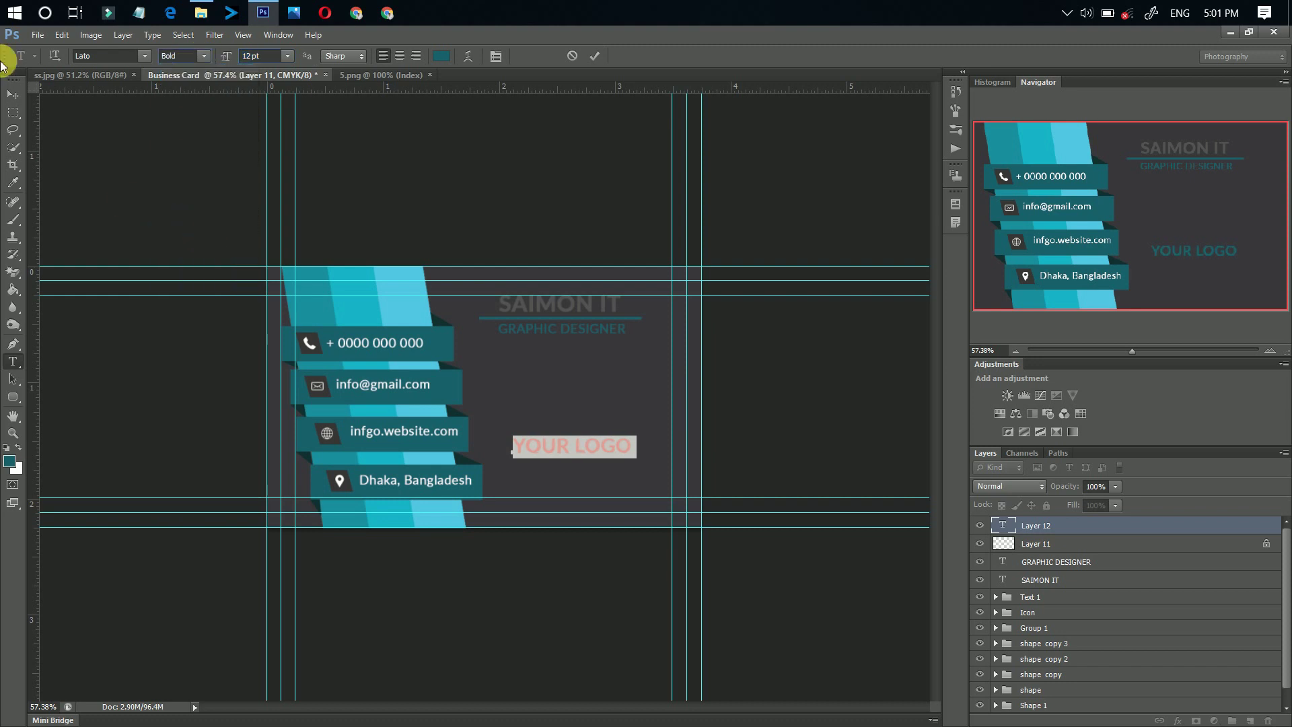
left_click(8, 97)
left_click_drag(547, 453, 565, 494)
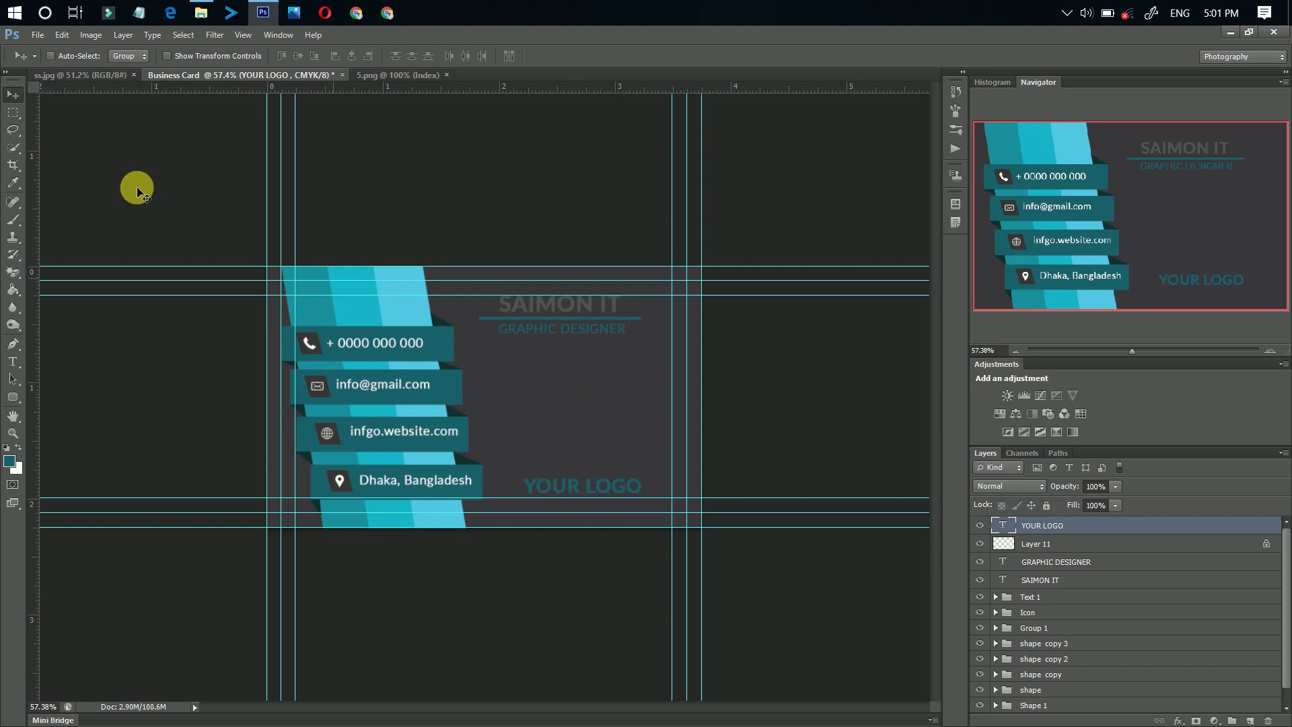
Open 6.png and drag the whole QR code image into the Business Card document
left_click(34, 29)
left_click(31, 68)
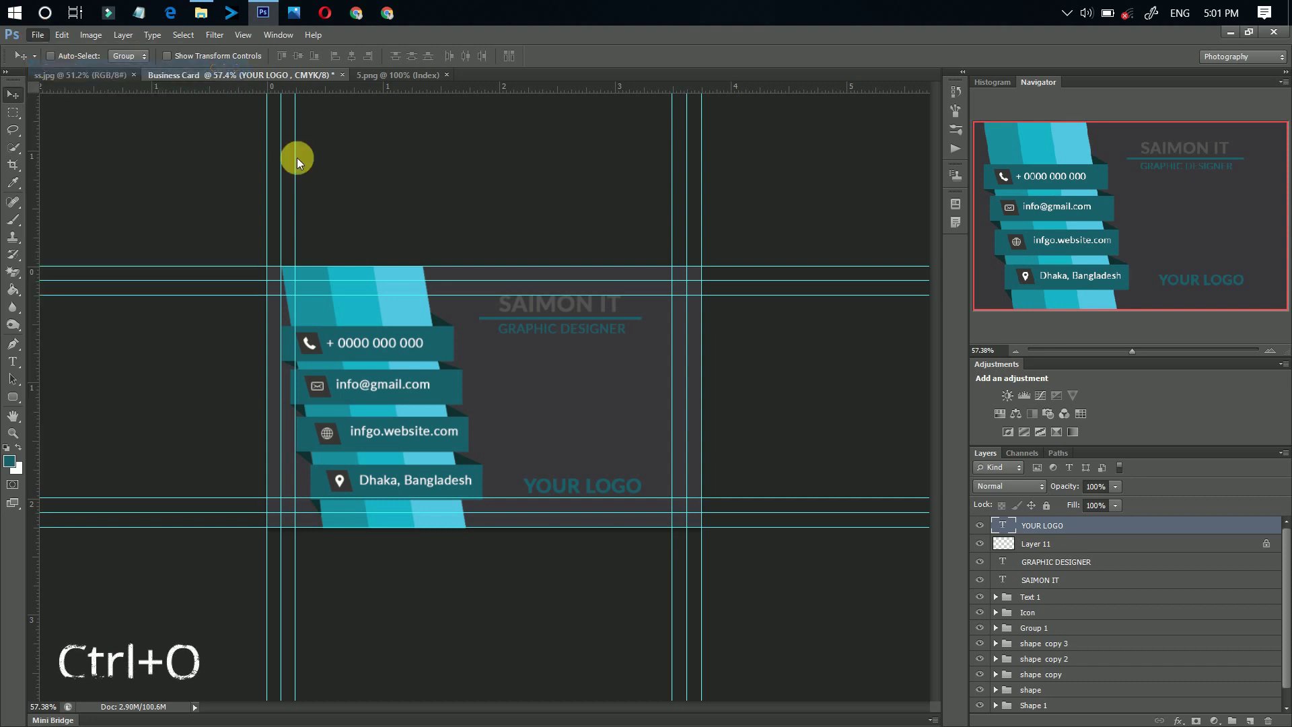
double_click(746, 366)
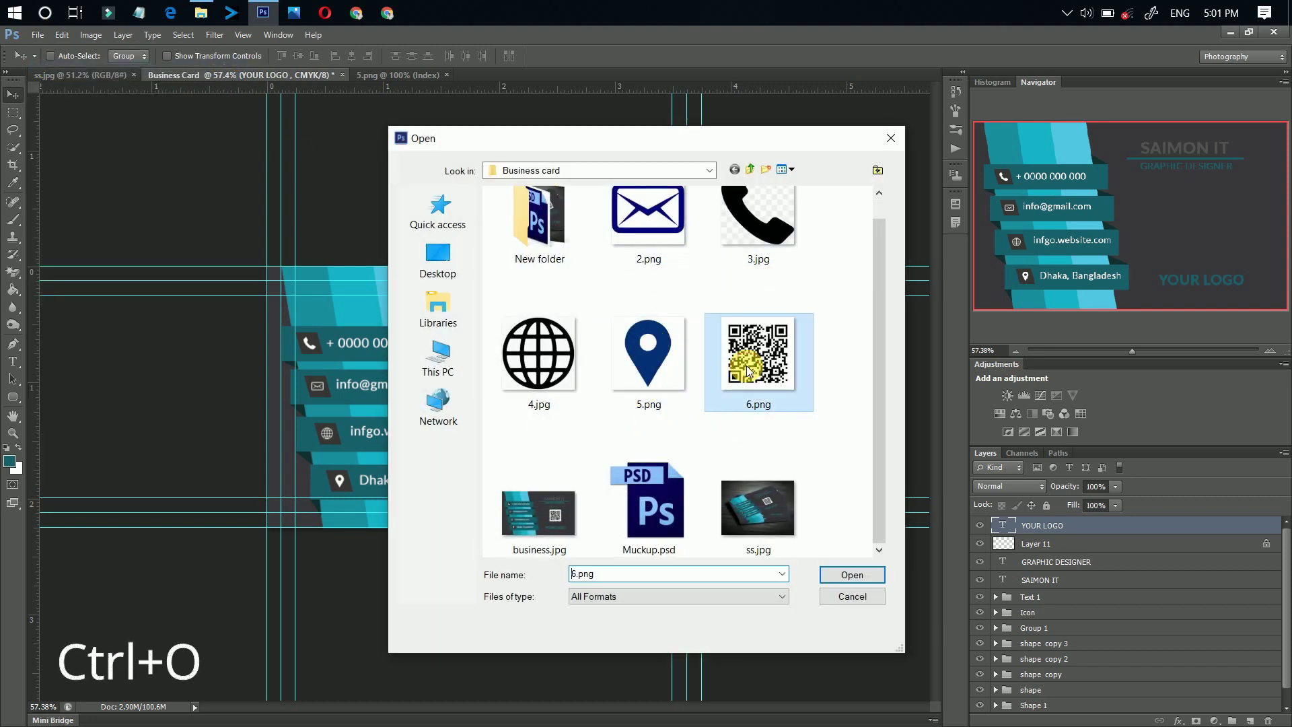
left_click(13, 113)
key("ctrl+a")
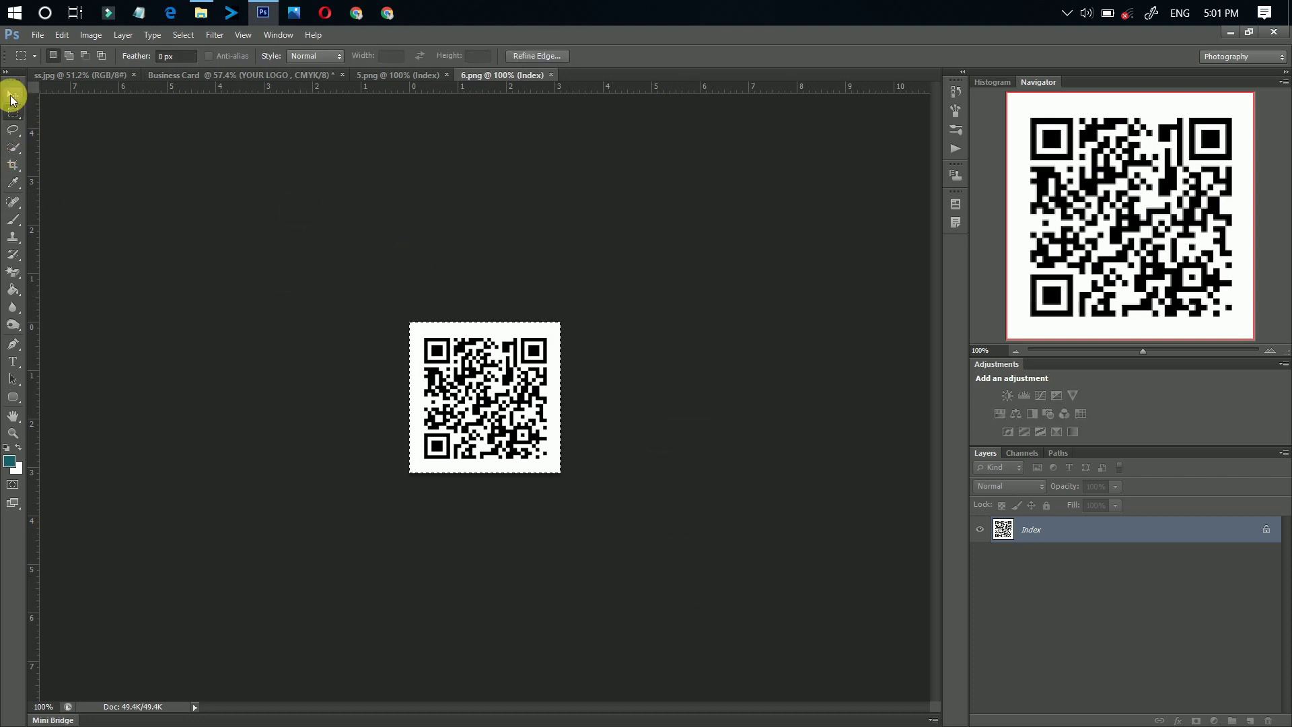
left_click(13, 94)
mouse_move(446, 364)
left_mouse_down()
mouse_move(286, 80)
mouse_move(553, 398)
left_mouse_up()
Scale the QR code to about 93% and place it just above YOUR LOGO
key("ctrl+t")
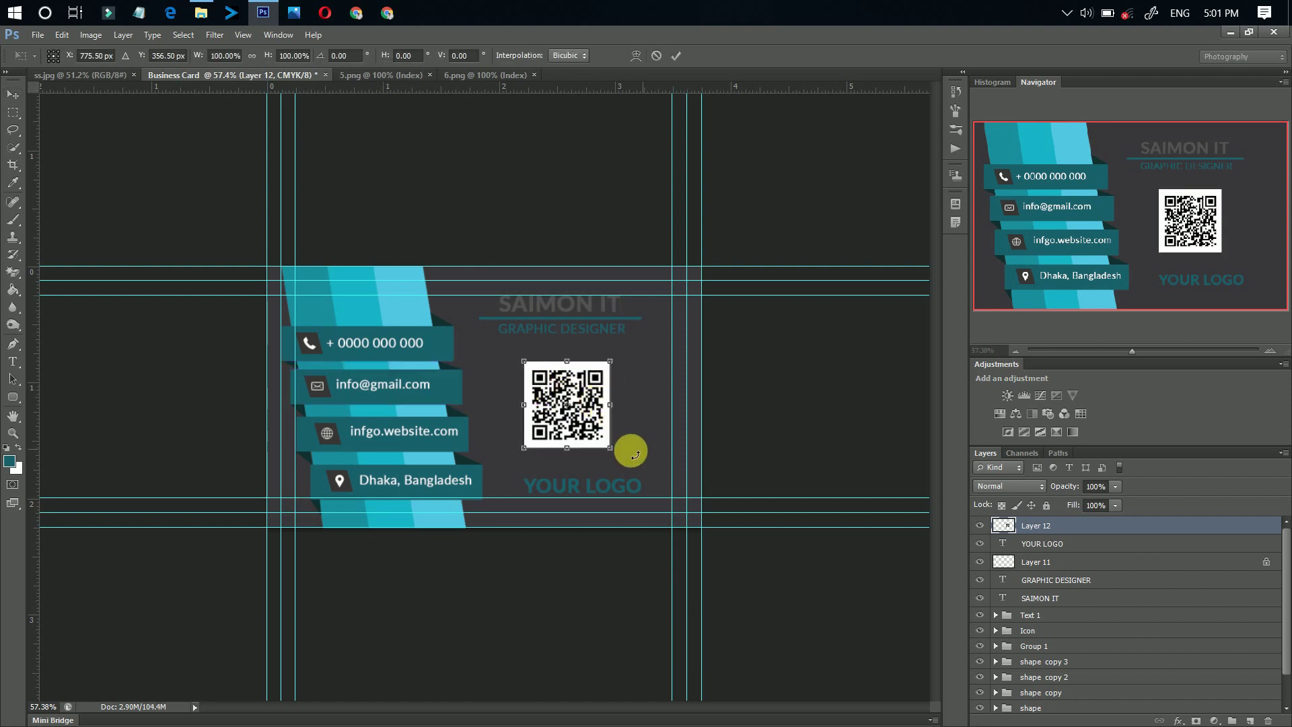
left_click_drag(610, 447, 604, 442)
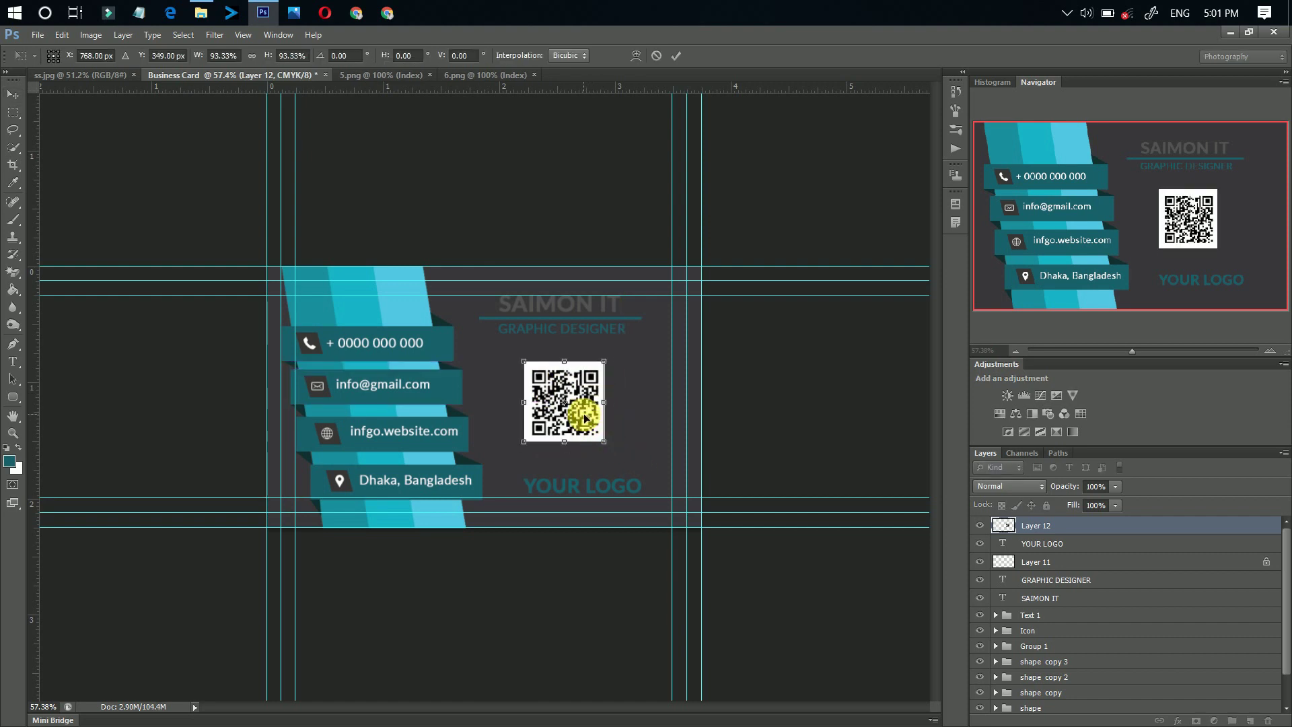
key("Return")
mouse_move(577, 398)
left_mouse_down()
mouse_move(591, 408)
mouse_move(582, 401)
left_mouse_up()
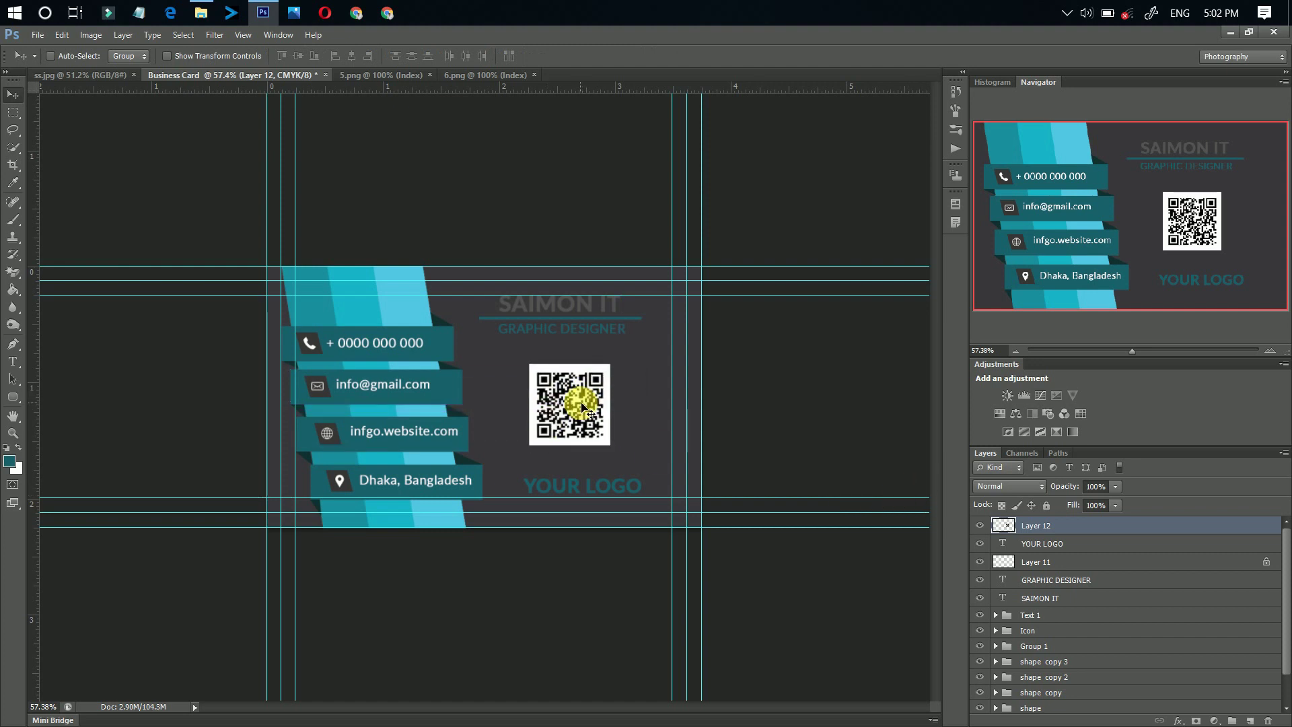
left_click_drag(586, 410, 589, 410)
Group Layer 12 through SAIMON IT and rename the group from TEST 2 to TEXT 2
scroll(525, 422, "down", 1)
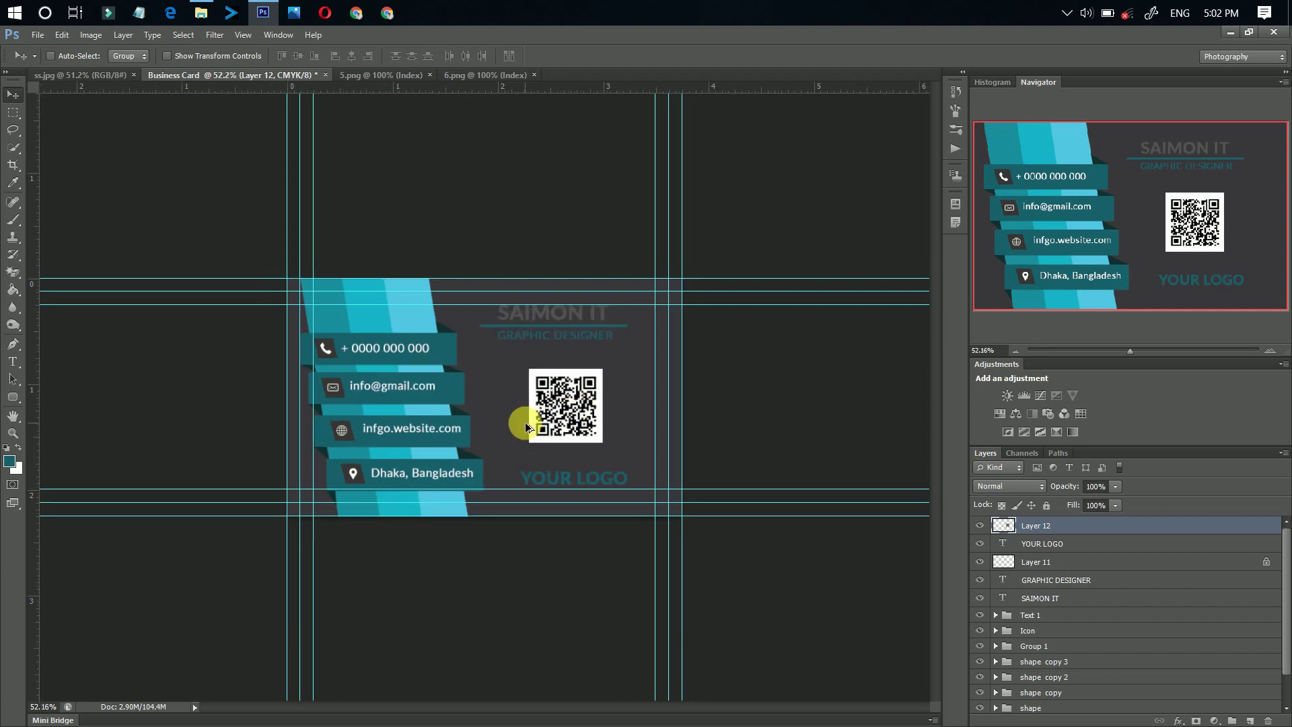
left_click(1046, 561, "shift")
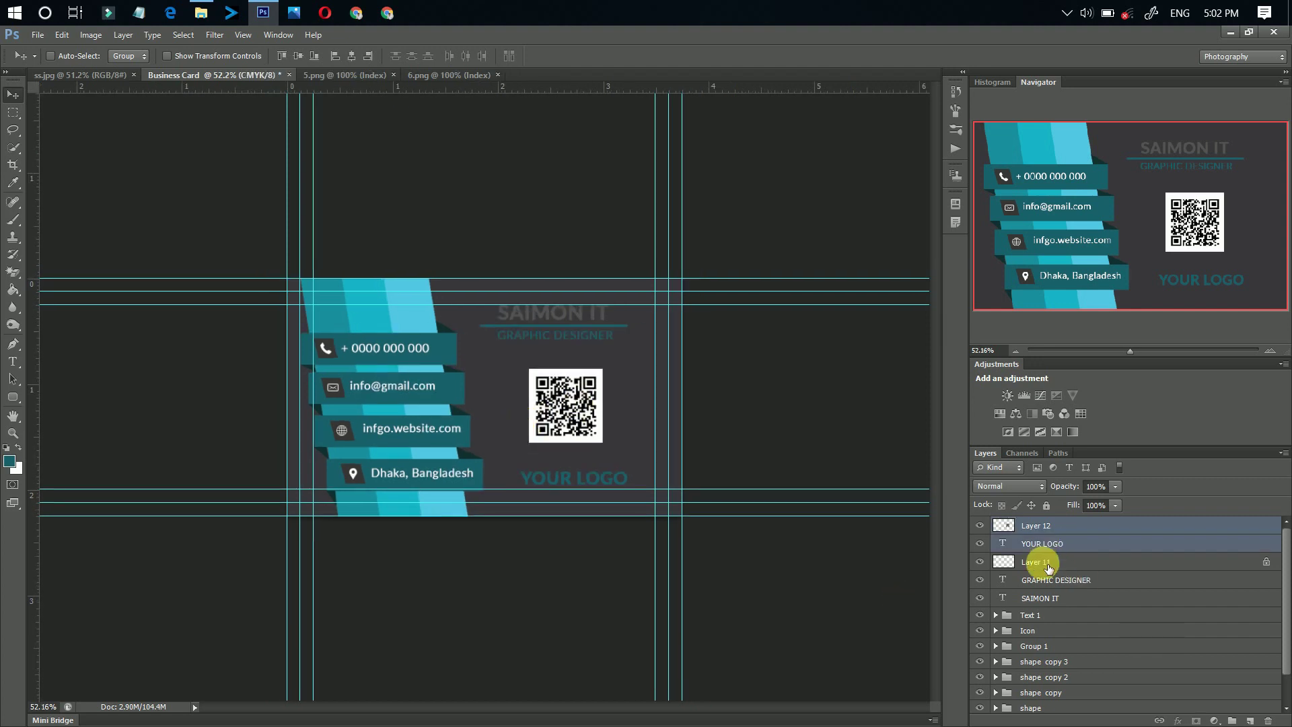
left_click(1067, 595, "shift")
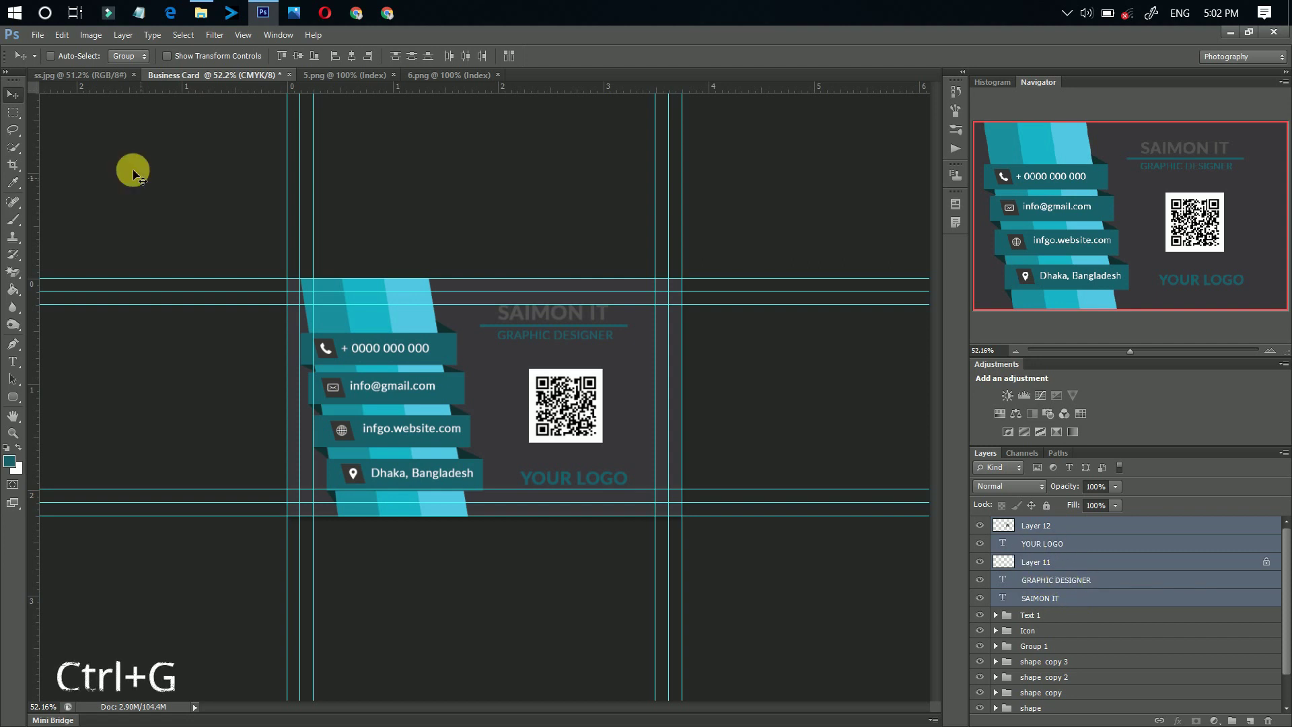
left_click(128, 37)
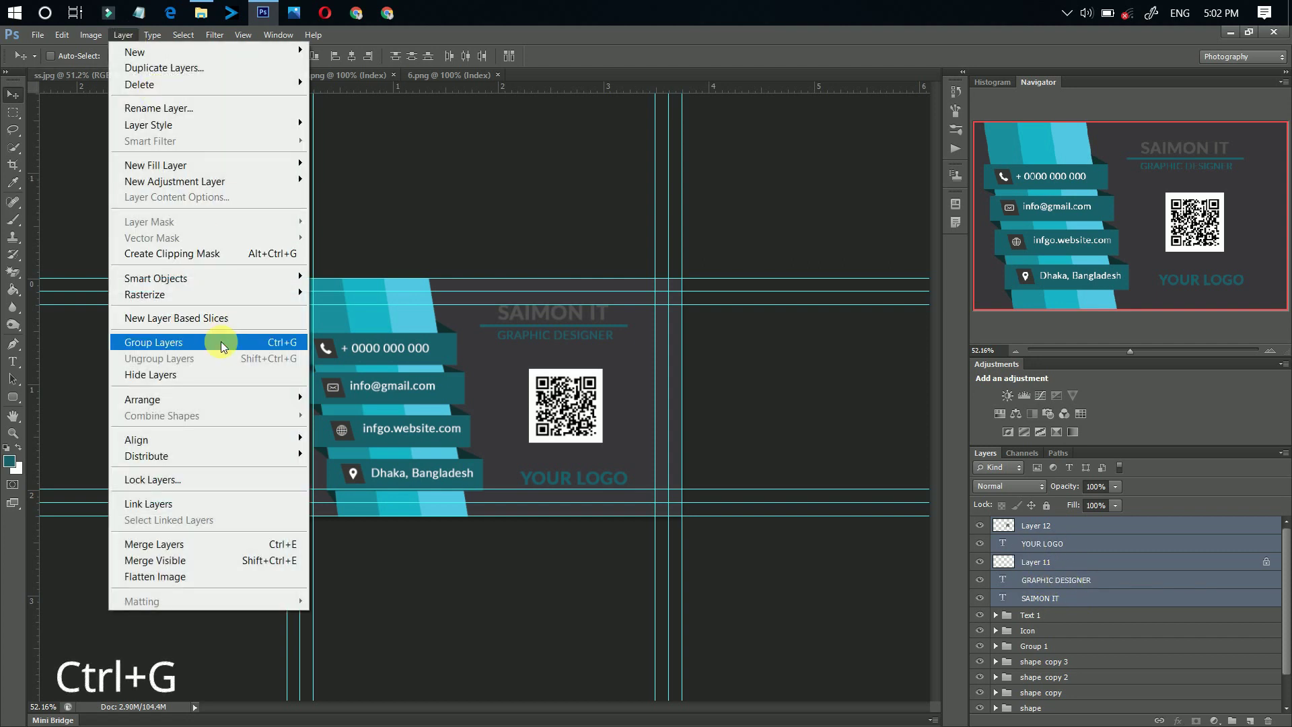
left_click(221, 339)
type("TEST 2")
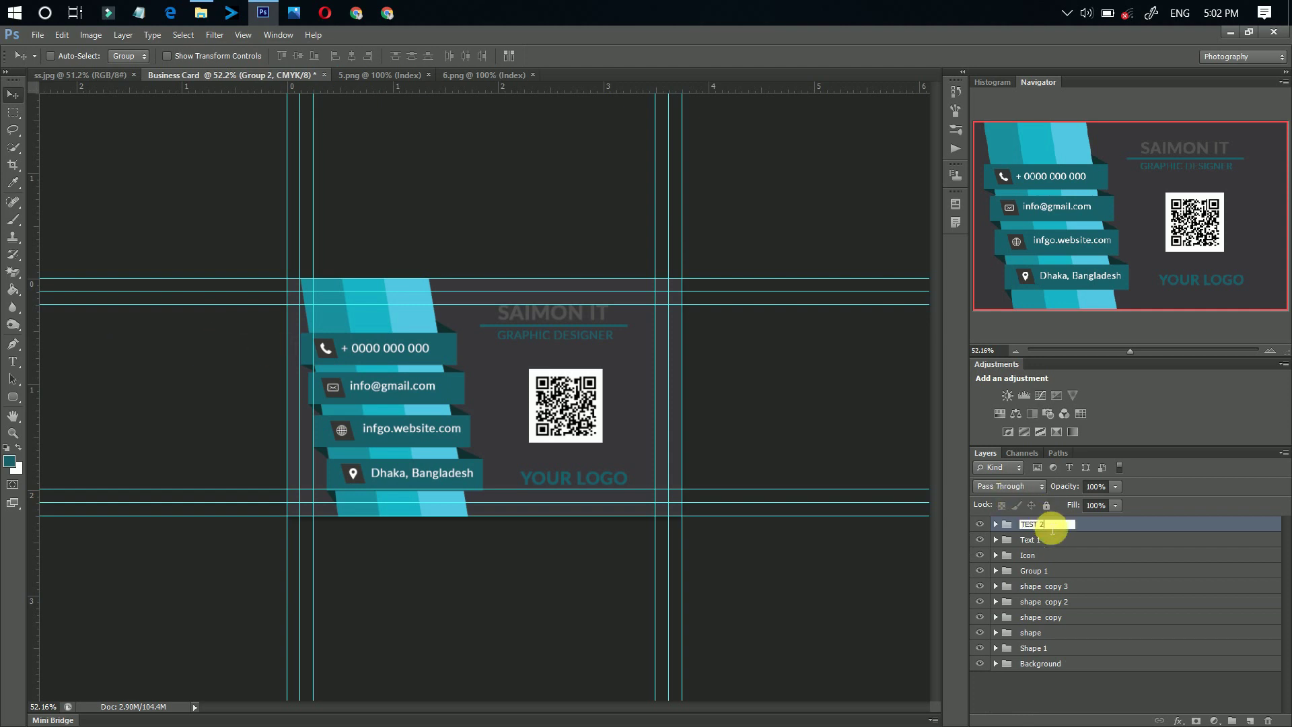
left_click(669, 439)
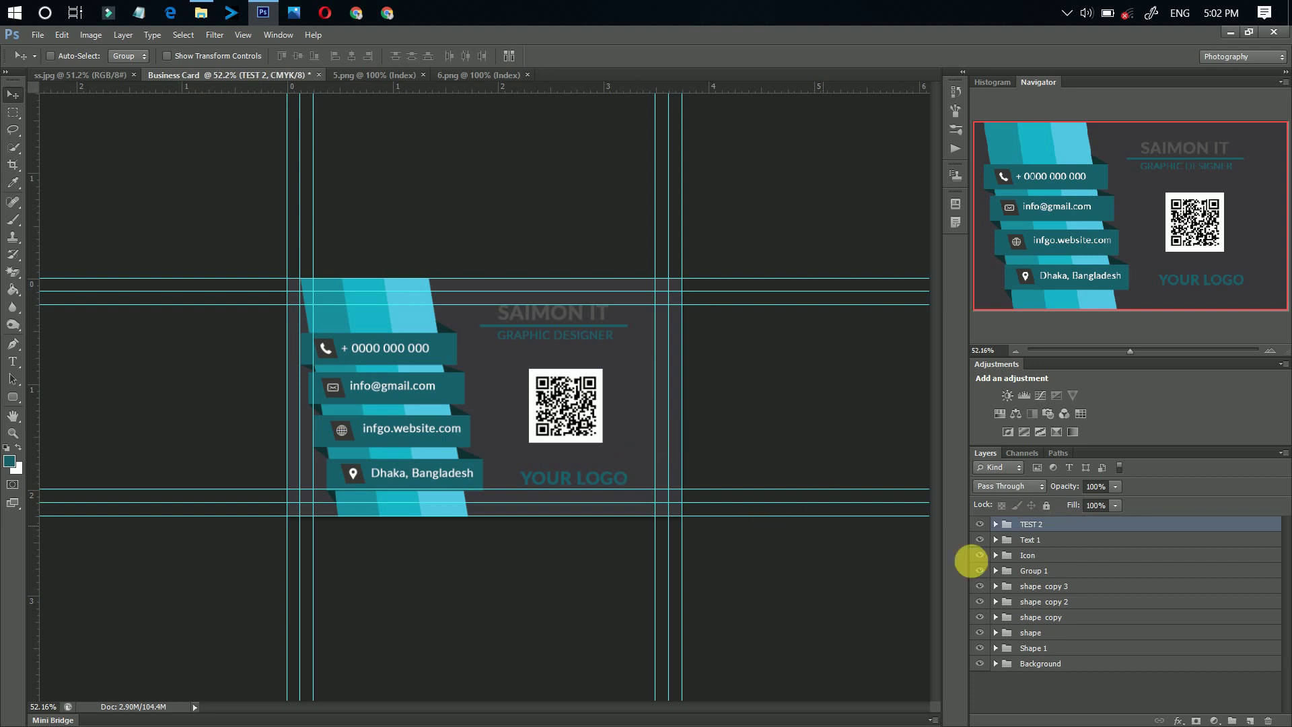
double_click(1037, 526)
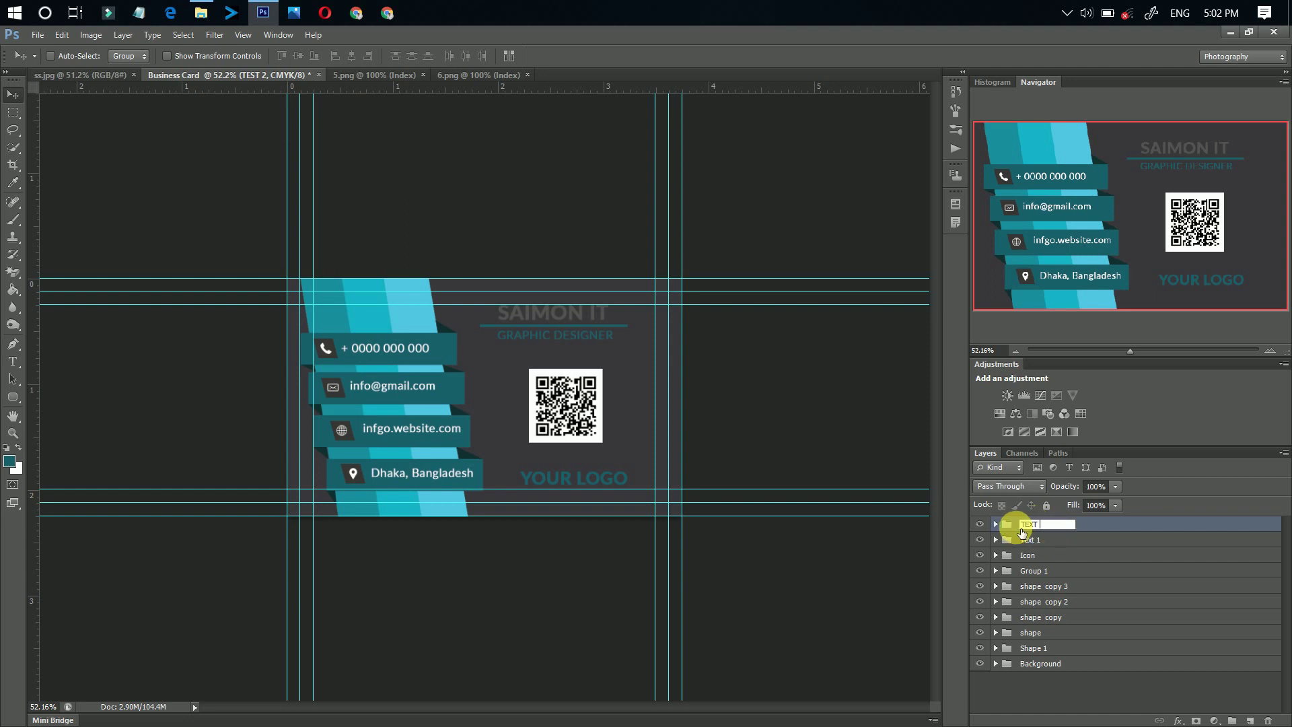
type("2")
key("Return")
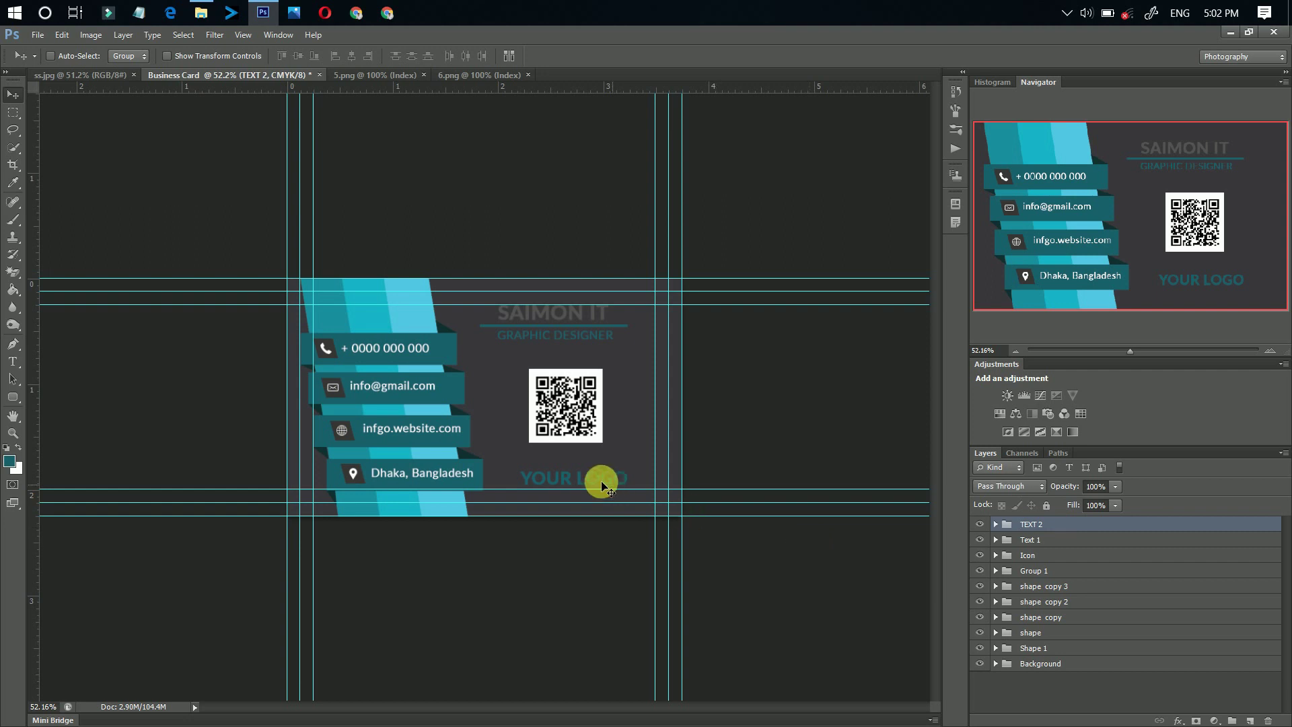
scroll(542, 457, "up", 1)
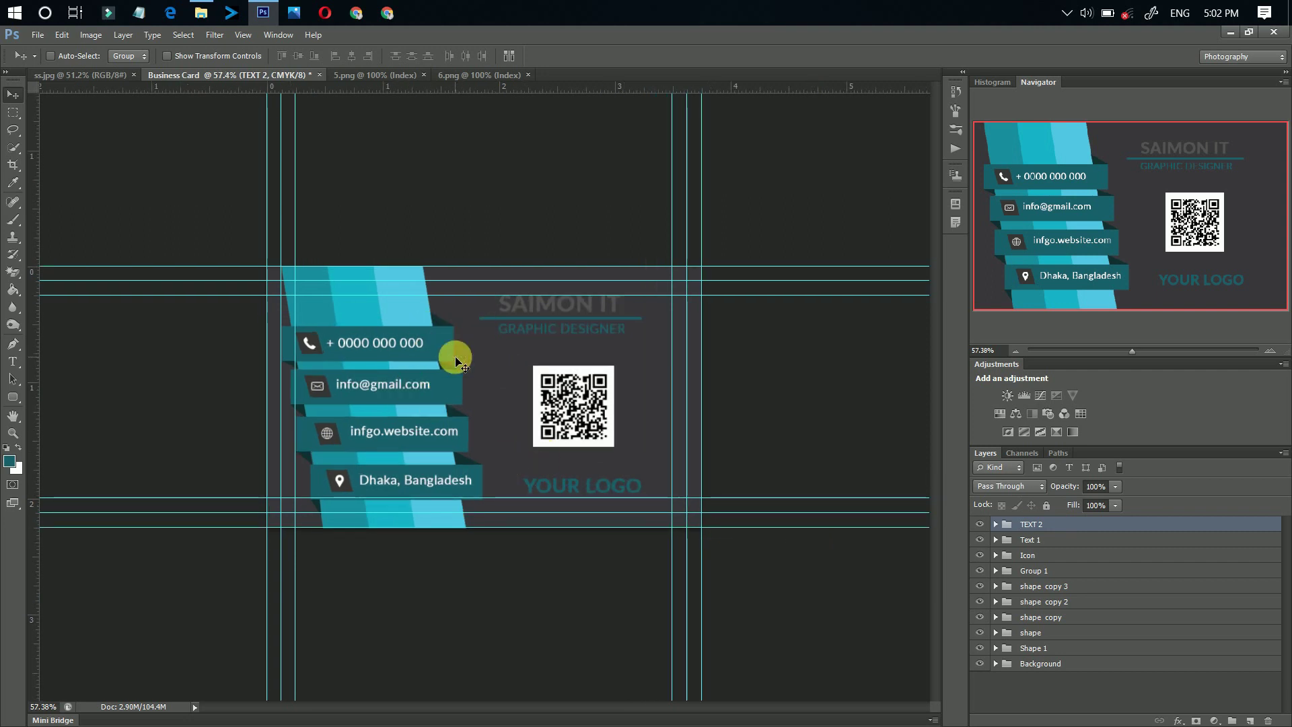
Export the card via Save for Web as JPEG Medium, named Business-Card.jpg
left_click(37, 34)
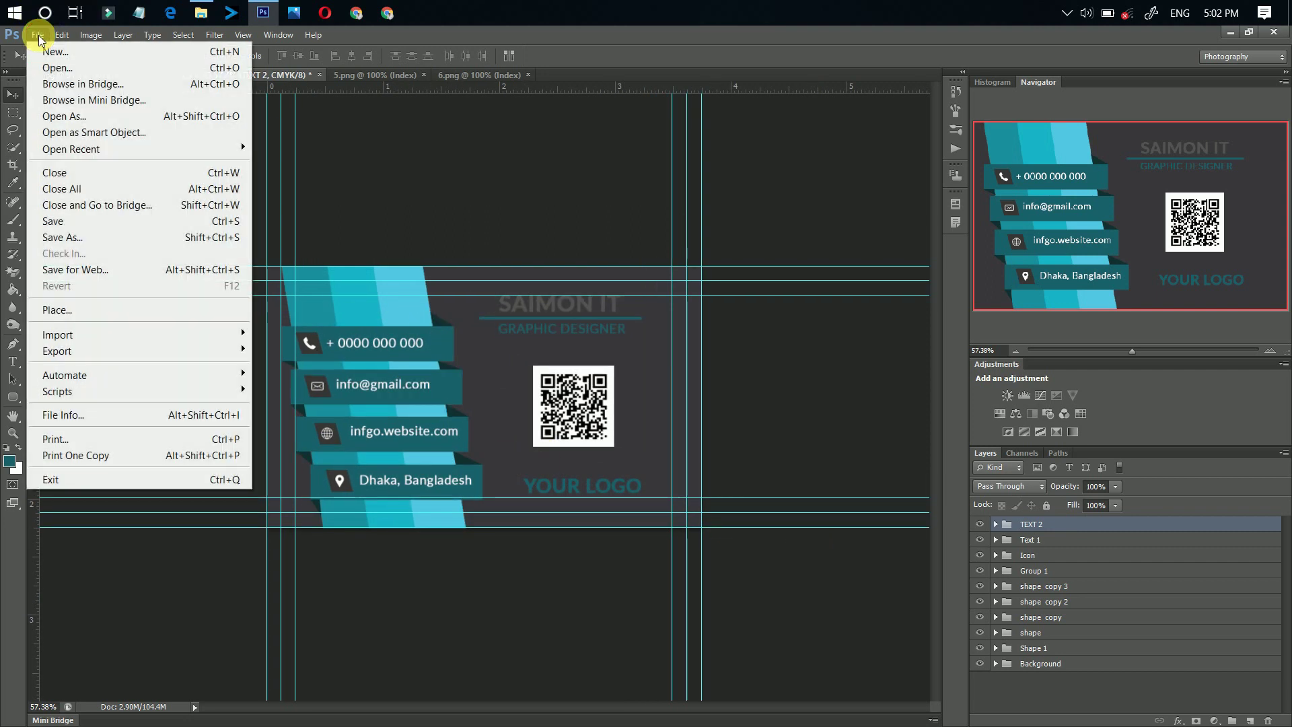
left_click(105, 269)
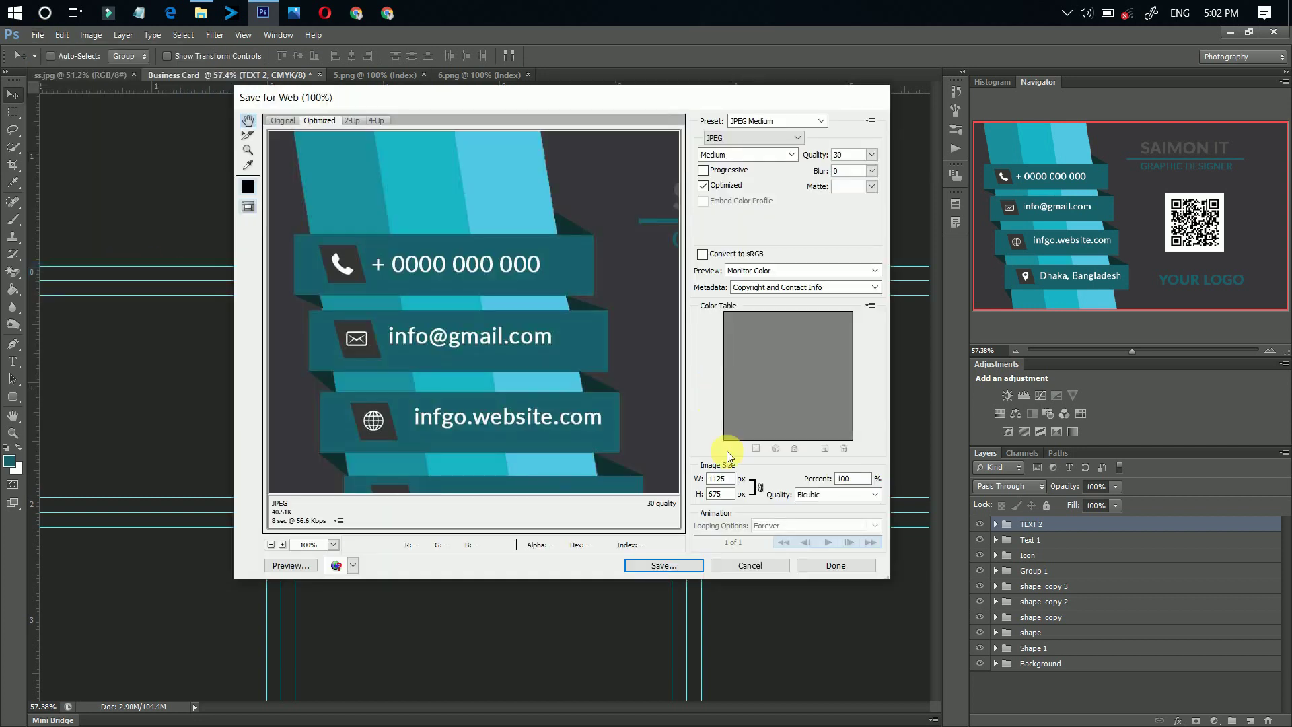
left_click(677, 565)
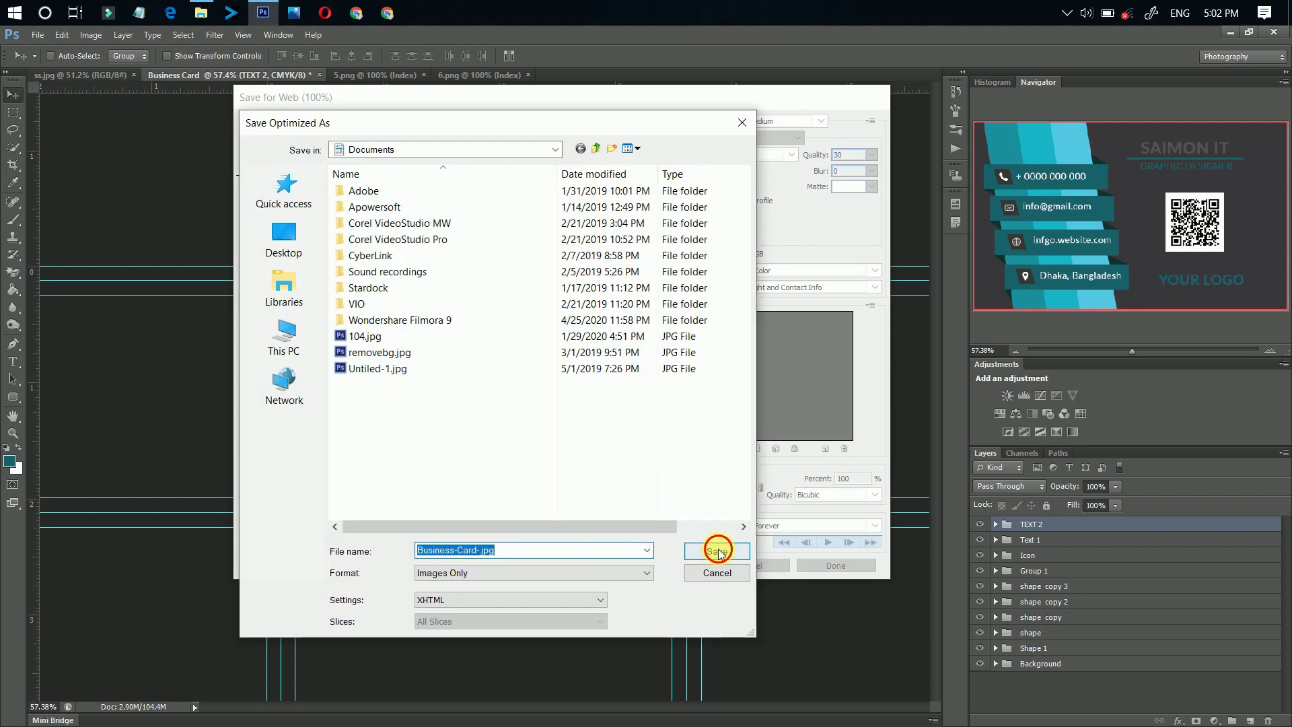
left_click(717, 551)
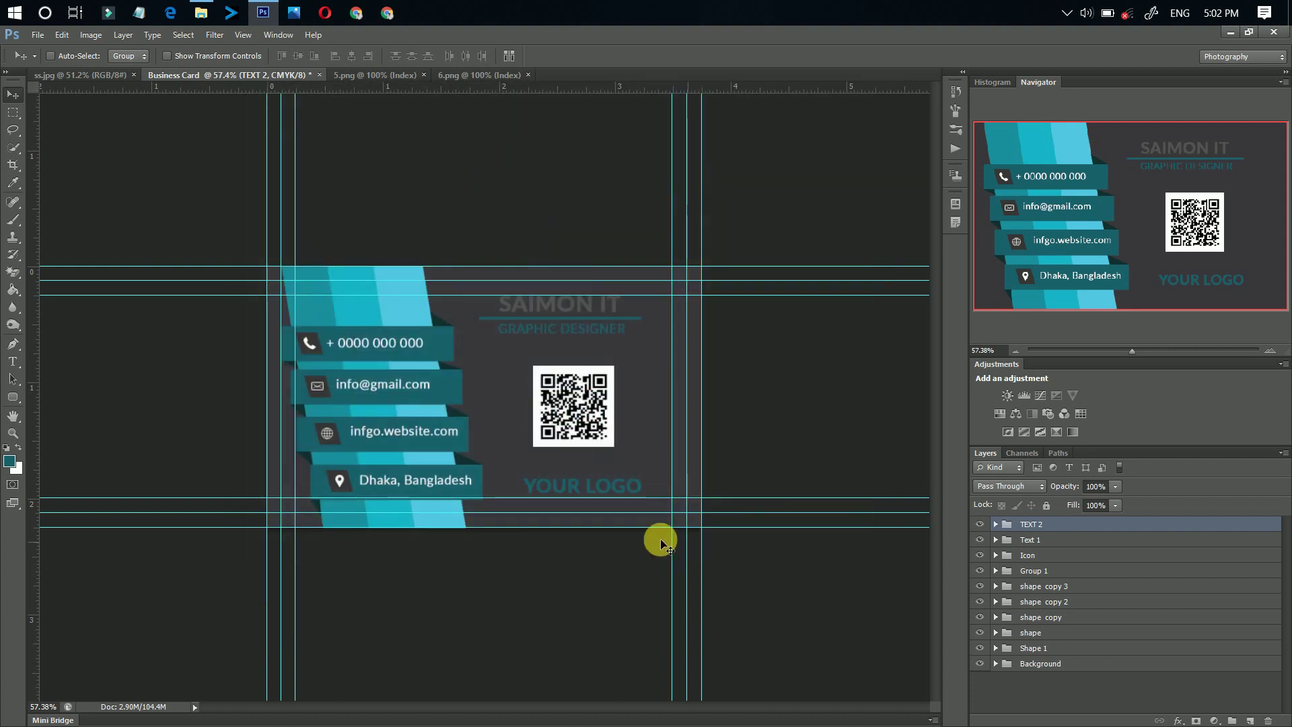
View the ss.jpg mockup reference, return to Business Card, then switch to the Business card folder
left_click(66, 76)
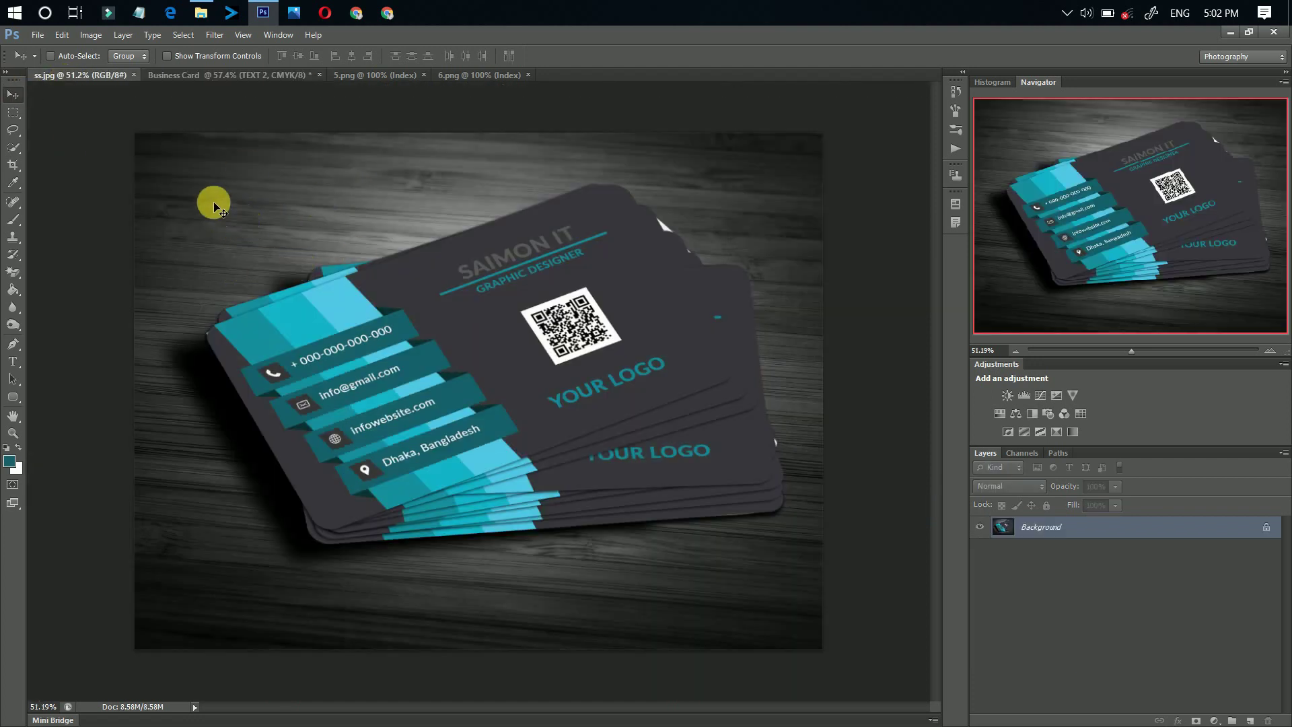
left_click(237, 76)
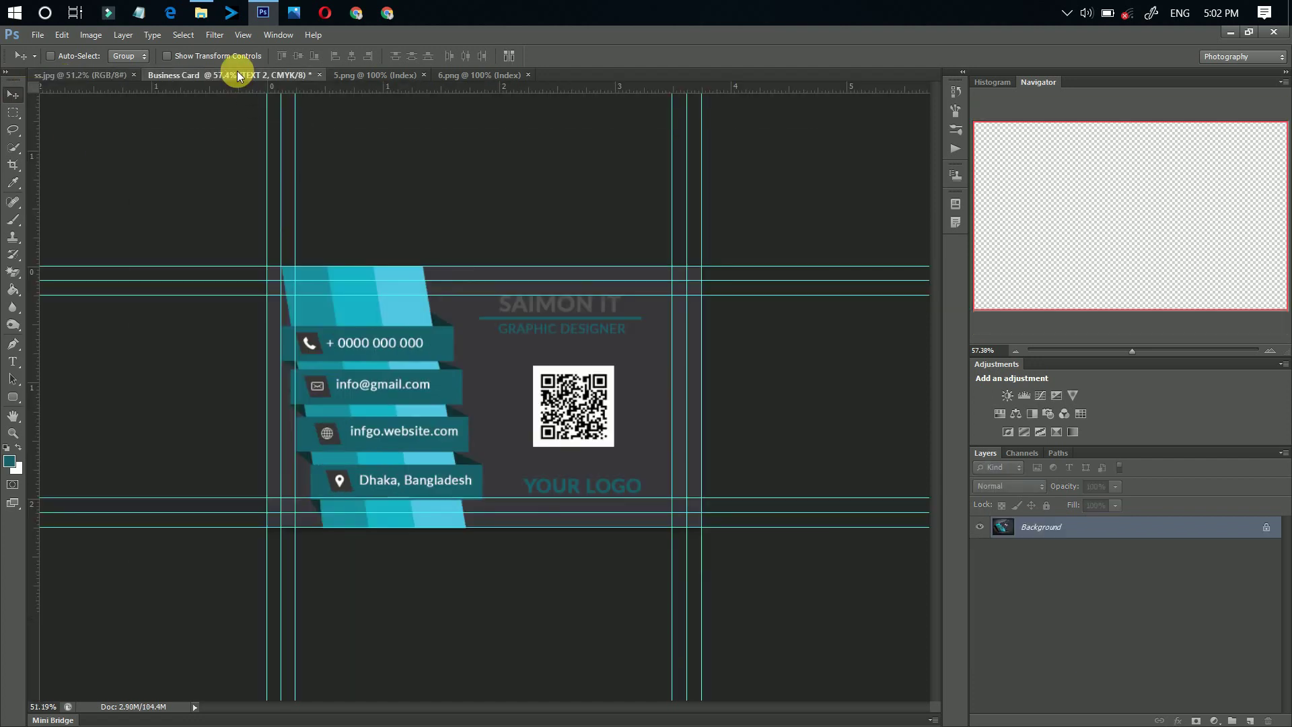
left_click(200, 12)
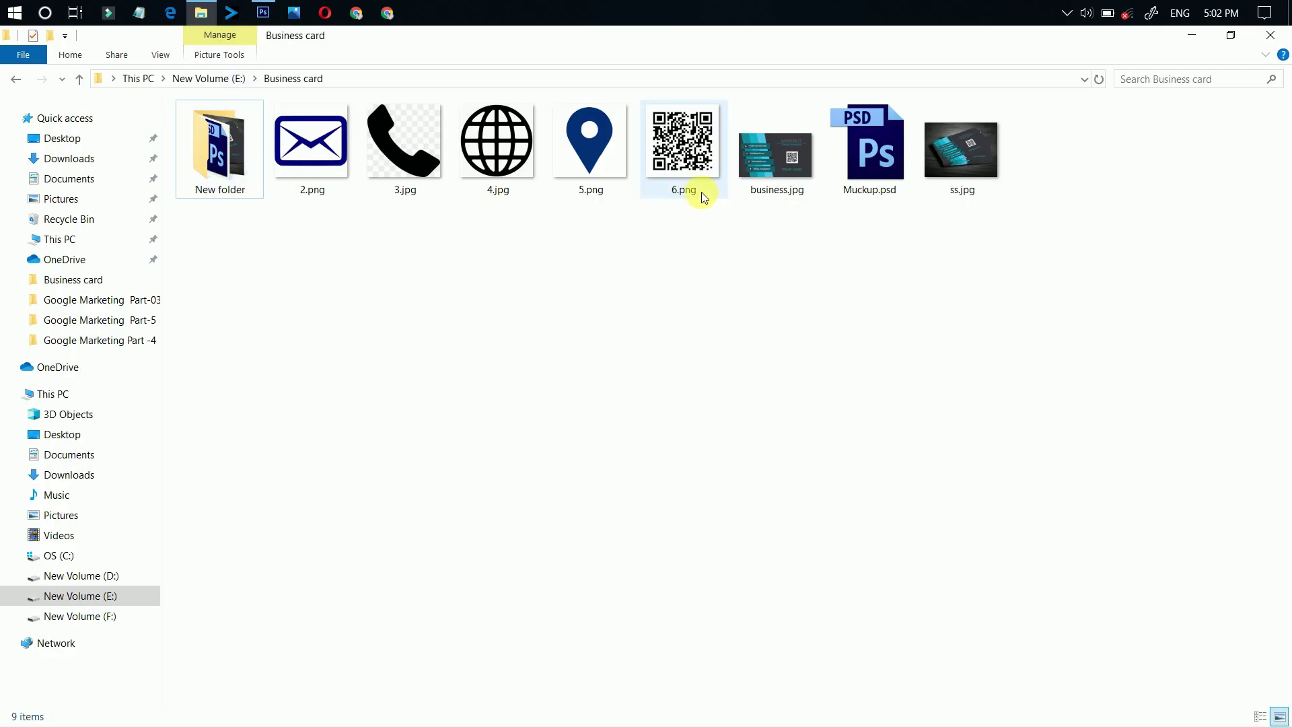
Select Muckup.psd in the Business card folder and open it in Photoshop
left_click(898, 170)
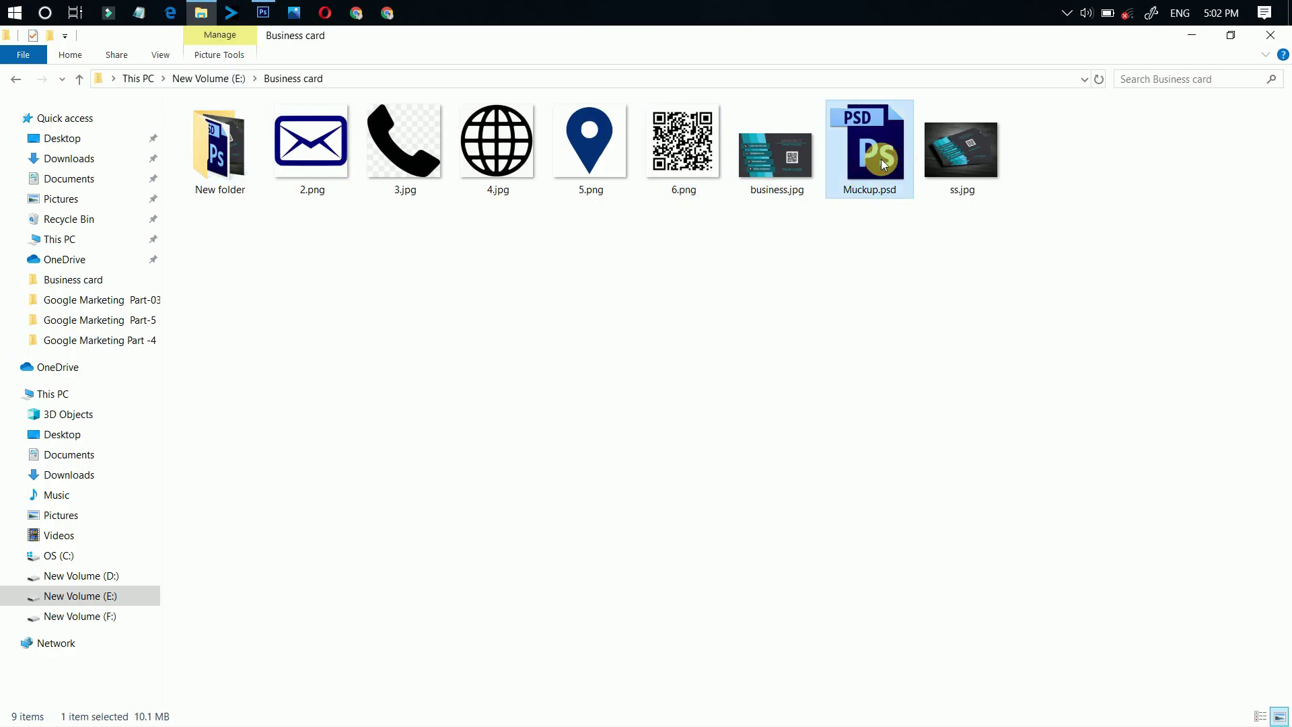
key("alt+Tab")
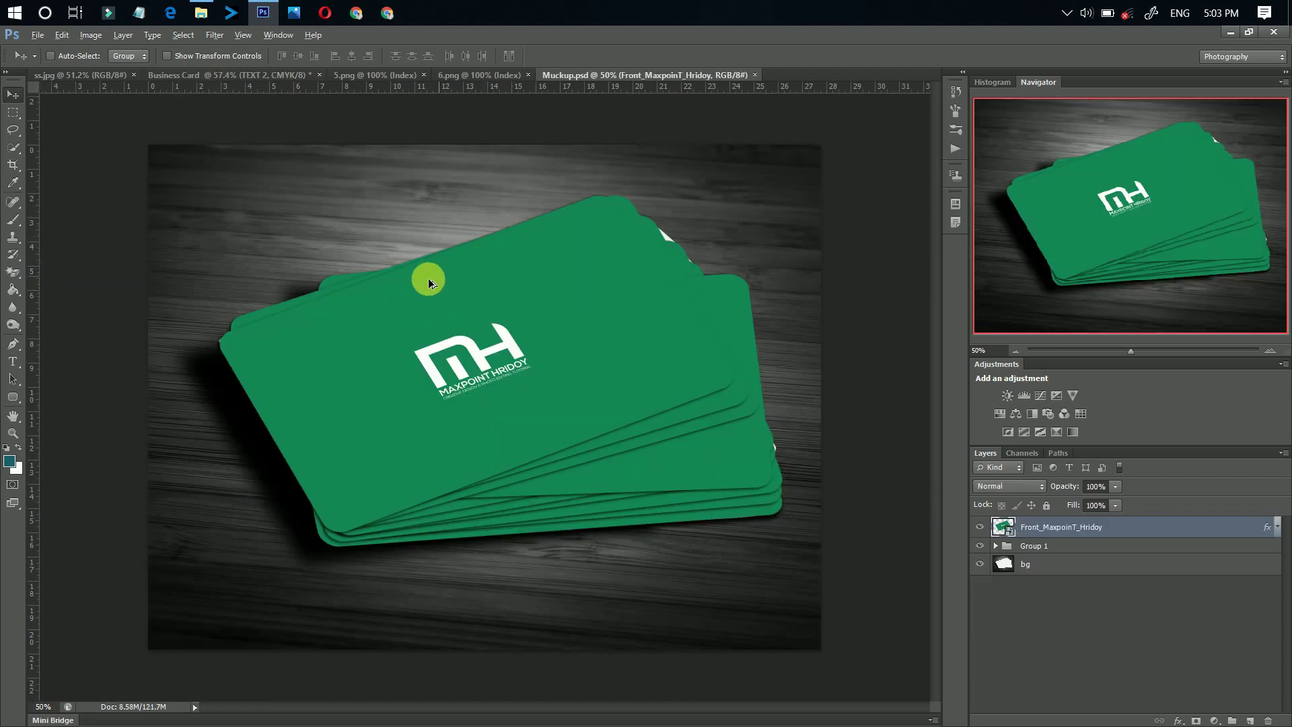
Close 6.png and 5.png, open business.jpg from disk, and return to the Muckup.psd tab
left_click(528, 75)
left_click(423, 74)
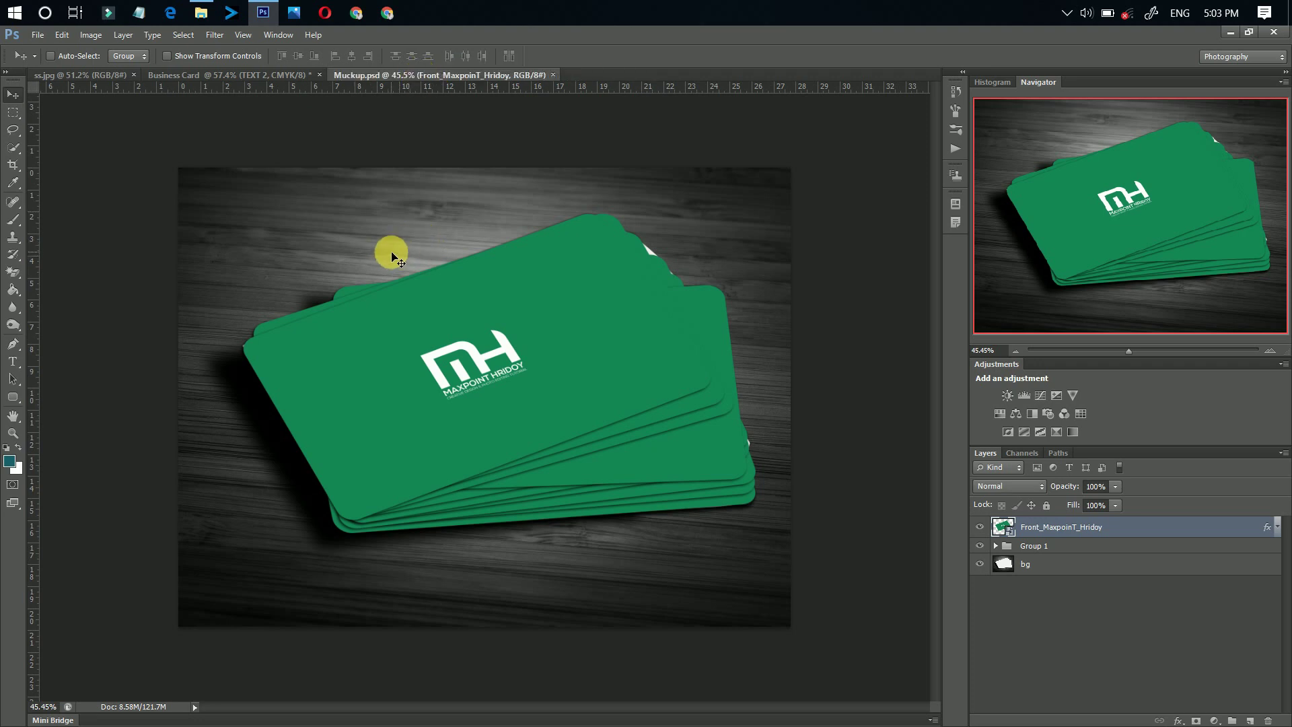
left_click(38, 35)
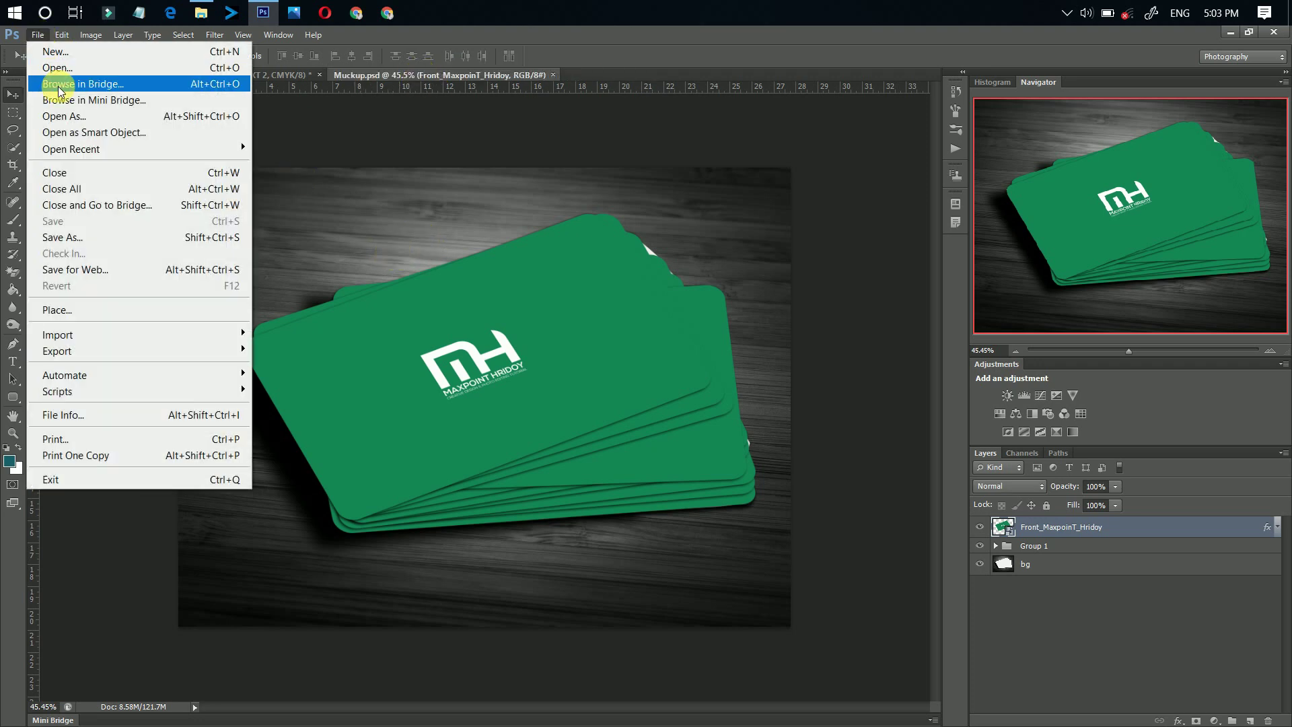
left_click(60, 69)
scroll(582, 265, "down", 1)
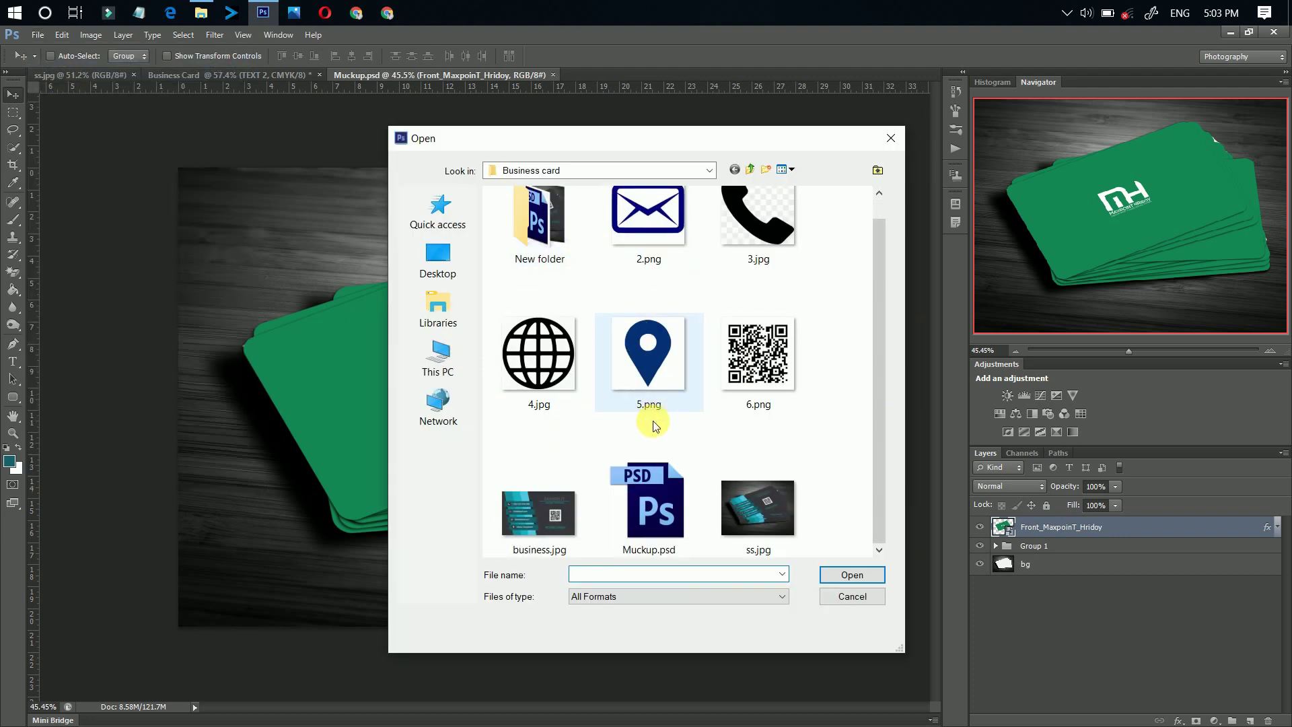
left_click(545, 511)
double_click(545, 508)
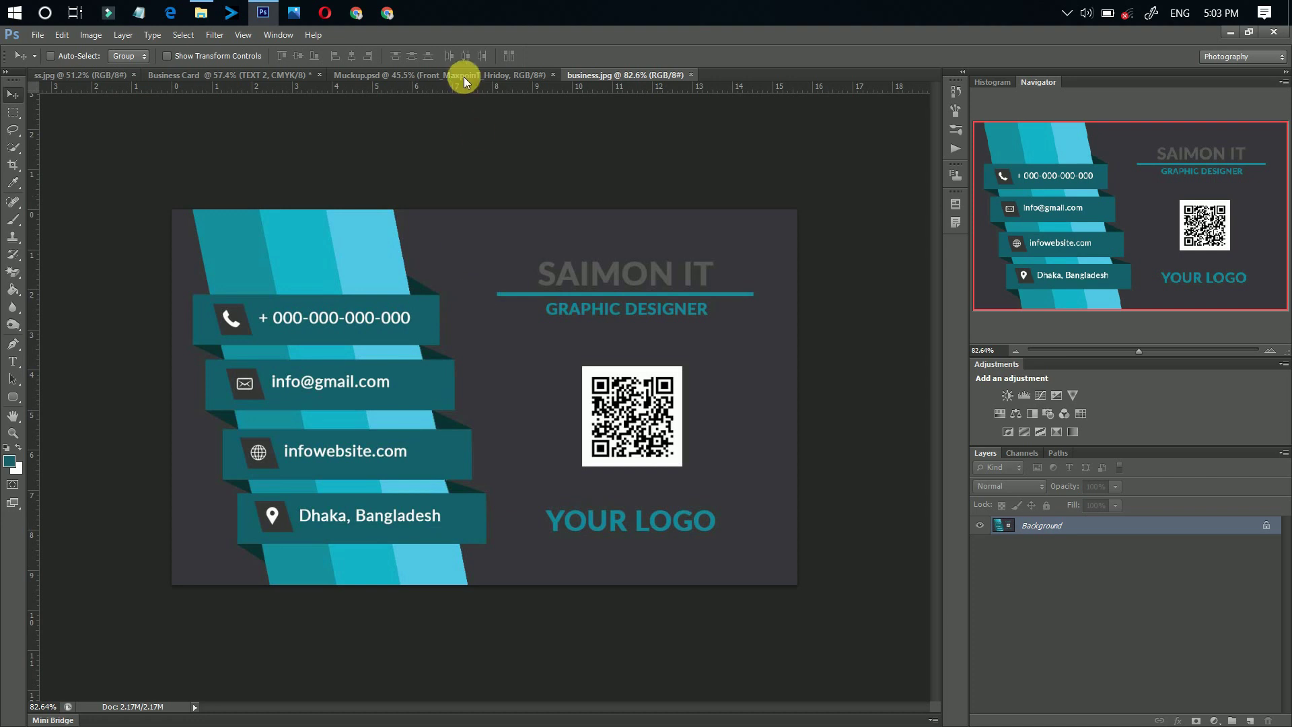
left_click(464, 74)
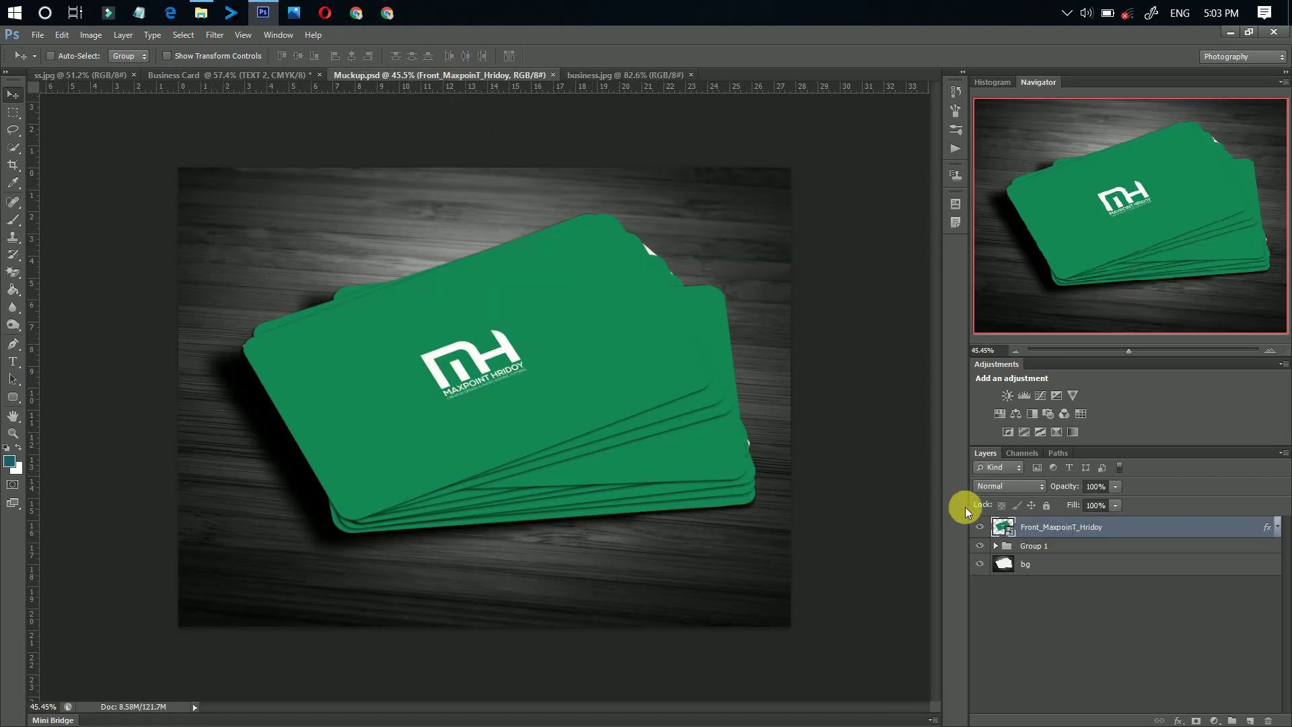
Open the front card's smart object and drag the full business.jpg design into it as Layer 1
double_click(1013, 528)
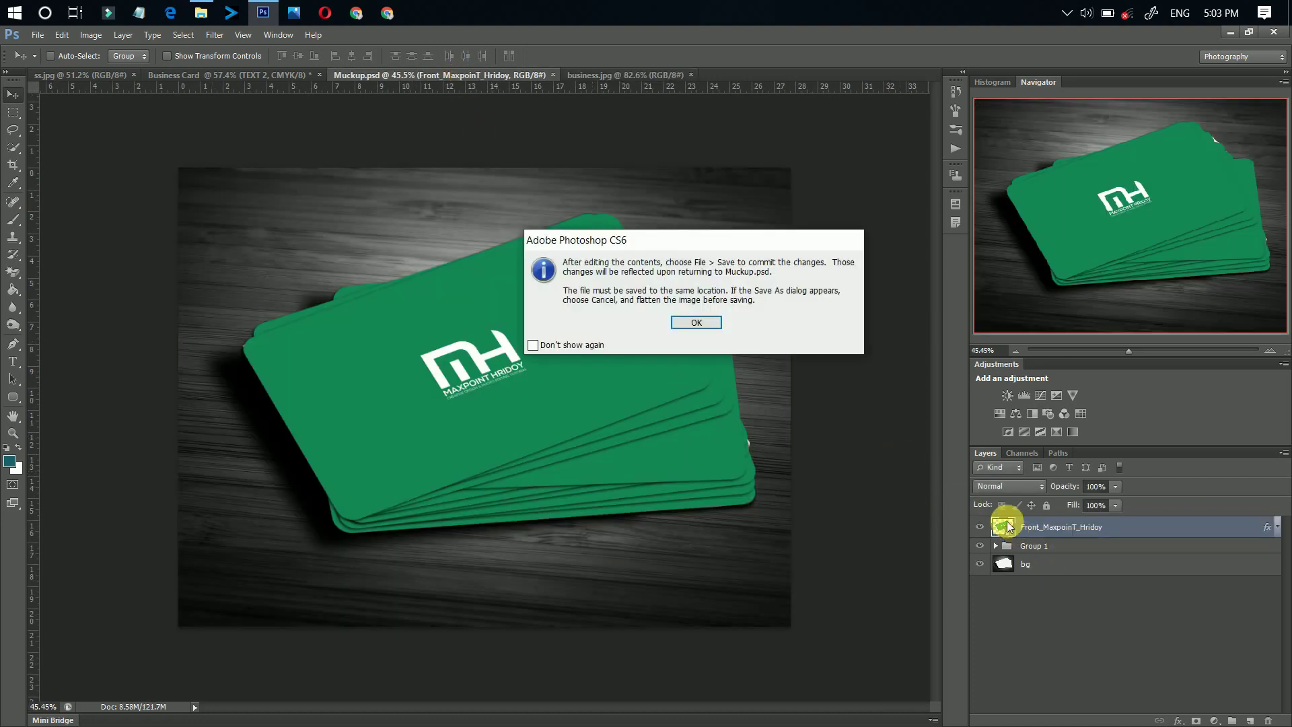
left_click(686, 326)
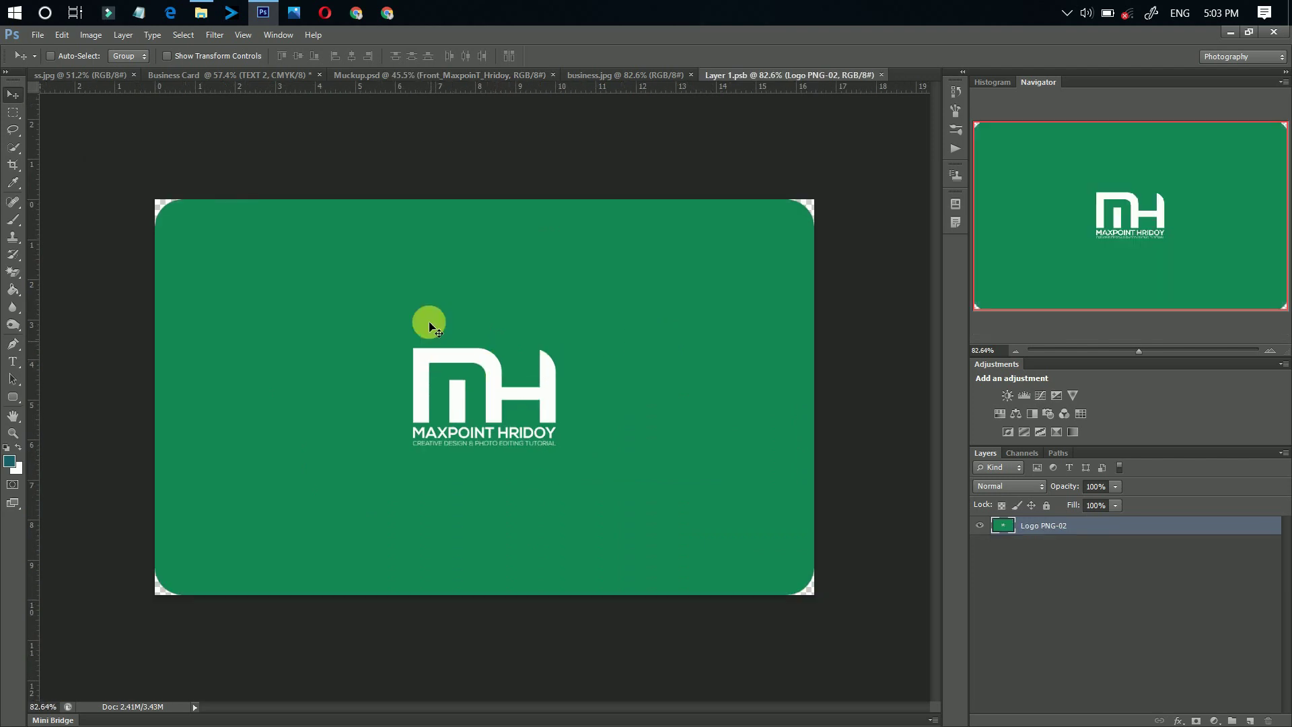
left_click(605, 74)
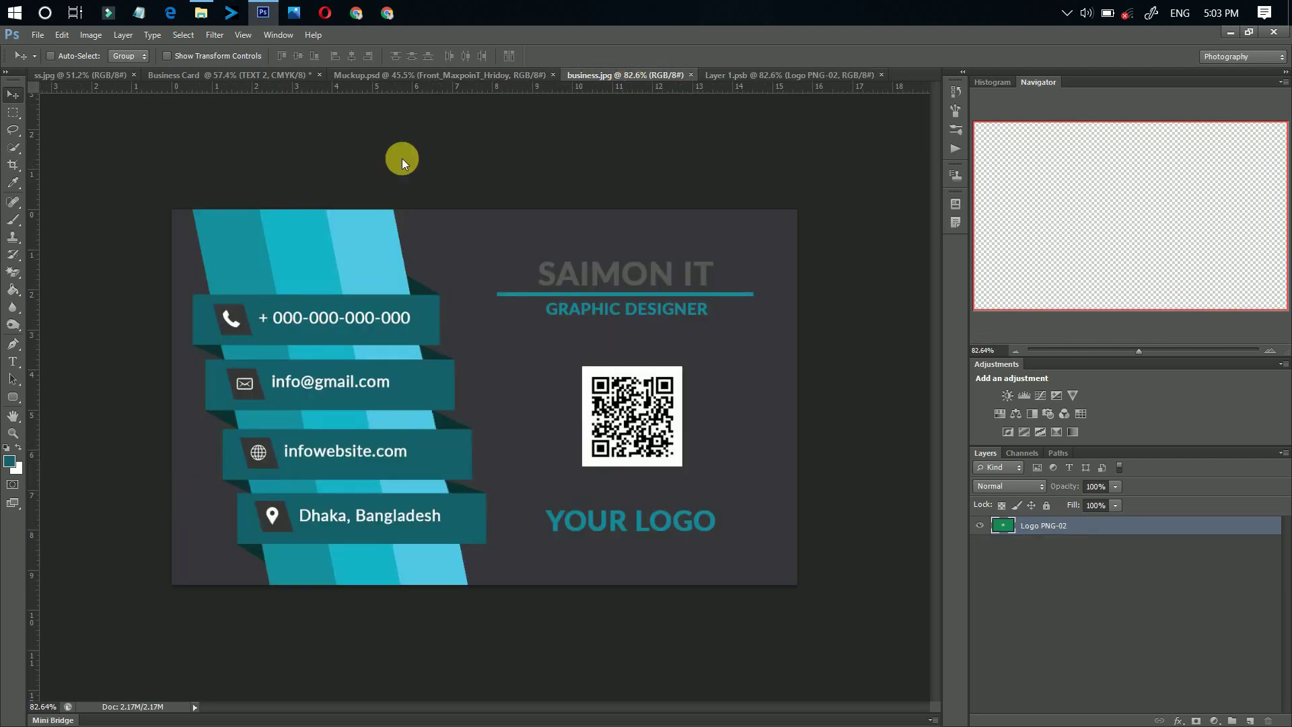
left_click(12, 112)
left_click_drag(182, 179, 1012, 720)
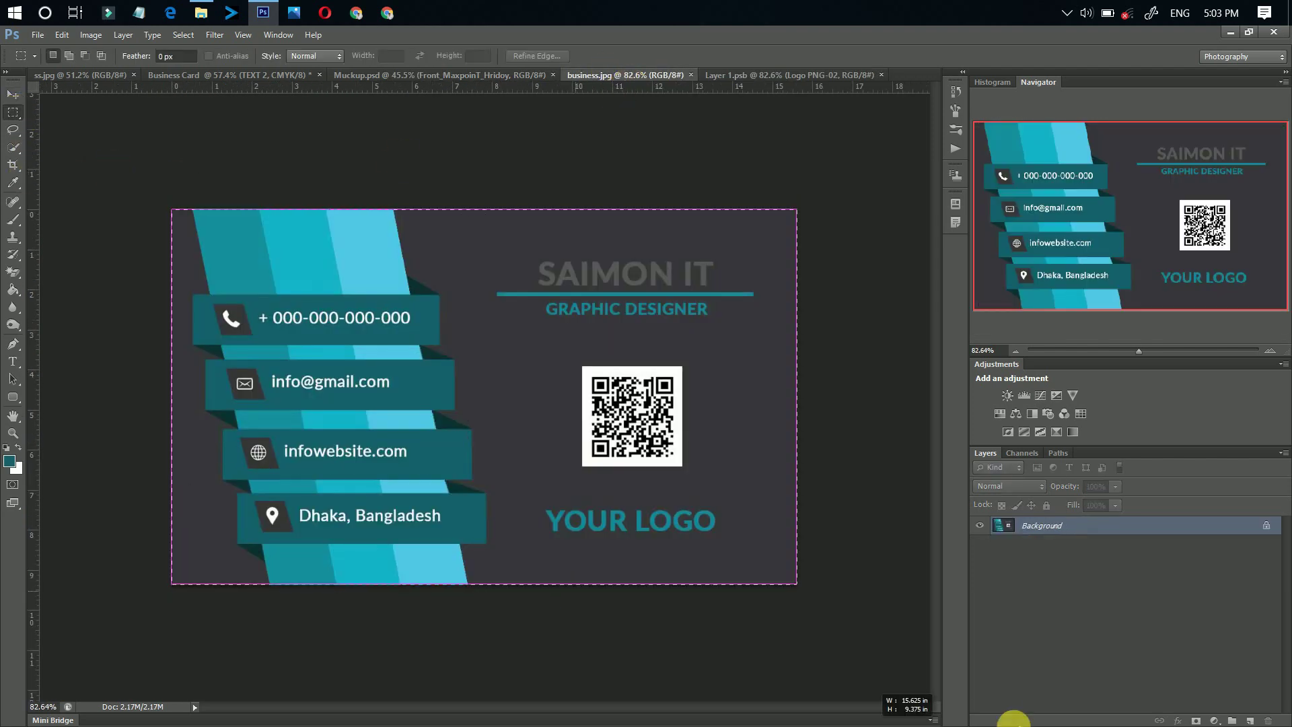
left_click(13, 94)
left_click(597, 385)
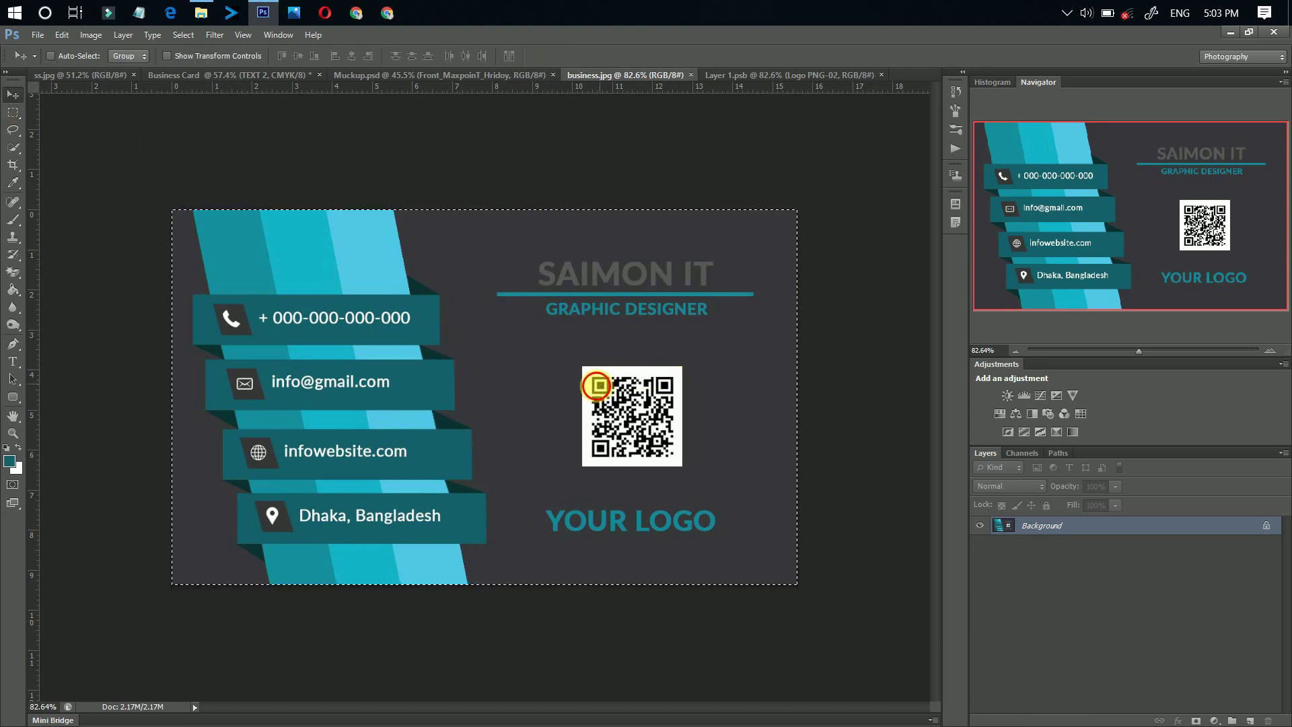
mouse_move(597, 386)
left_mouse_down()
mouse_move(742, 76)
mouse_move(602, 394)
left_mouse_up()
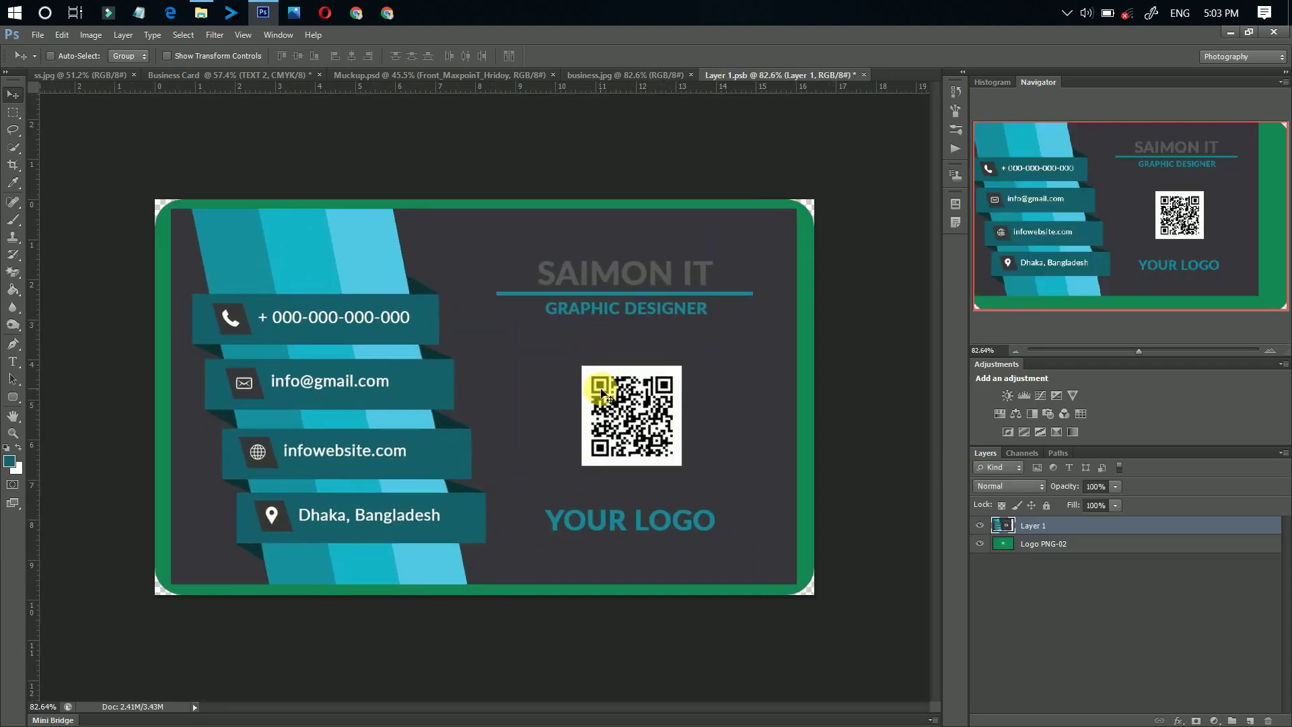
Scale and shift the pasted card design until it covers the green-bordered frame
key("ctrl+t")
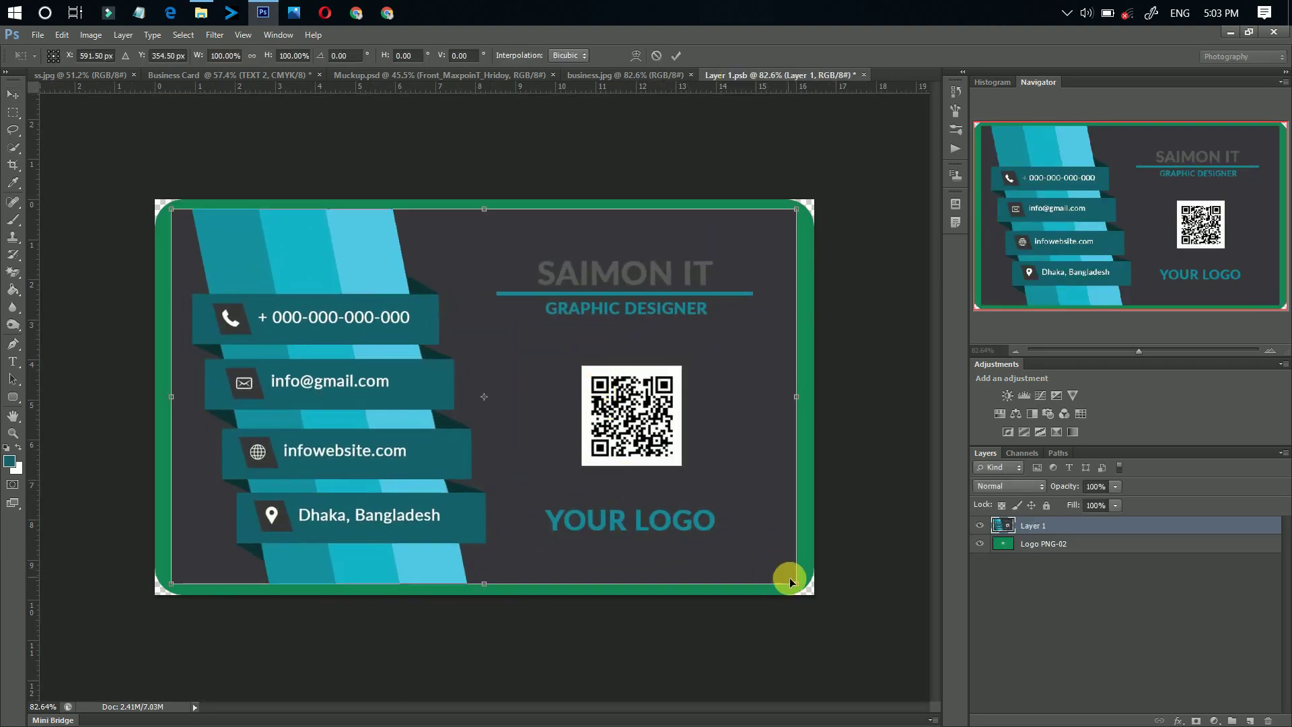
left_click_drag(797, 584, 819, 597)
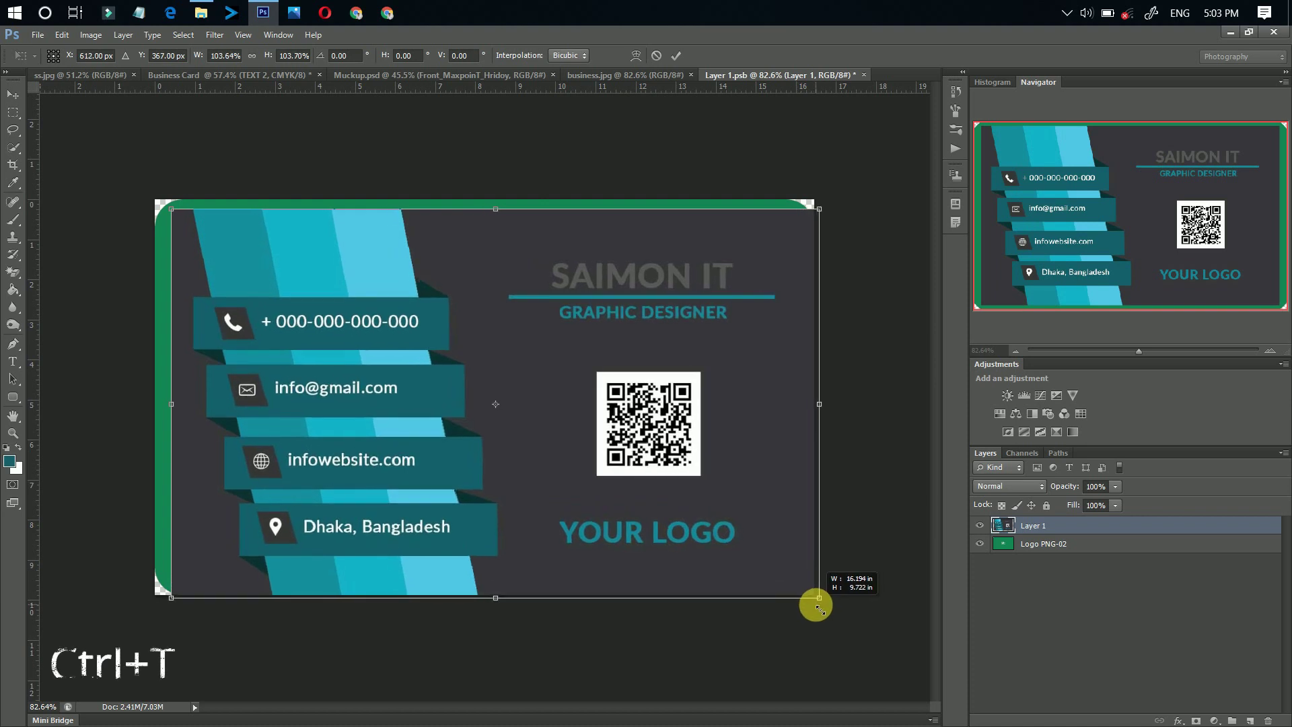
left_click_drag(719, 525, 699, 523)
right_click(594, 367)
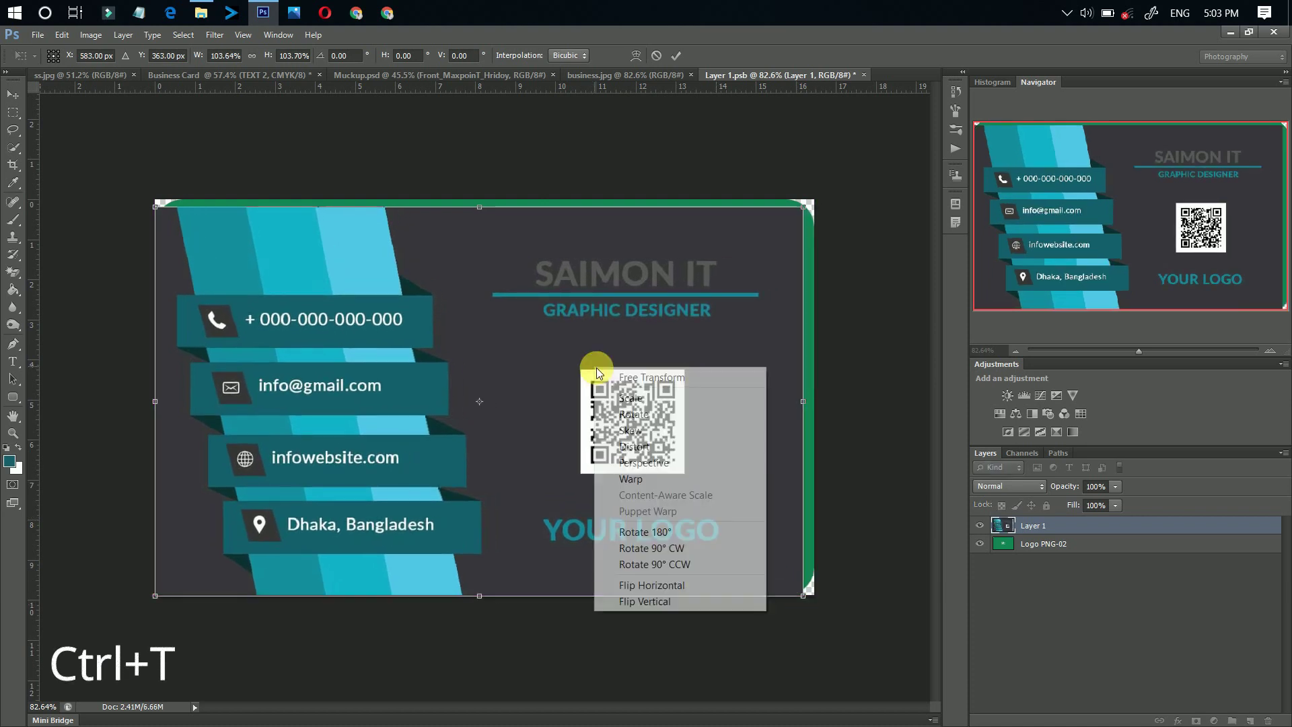
left_click(631, 399)
left_click_drag(465, 197, 484, 193)
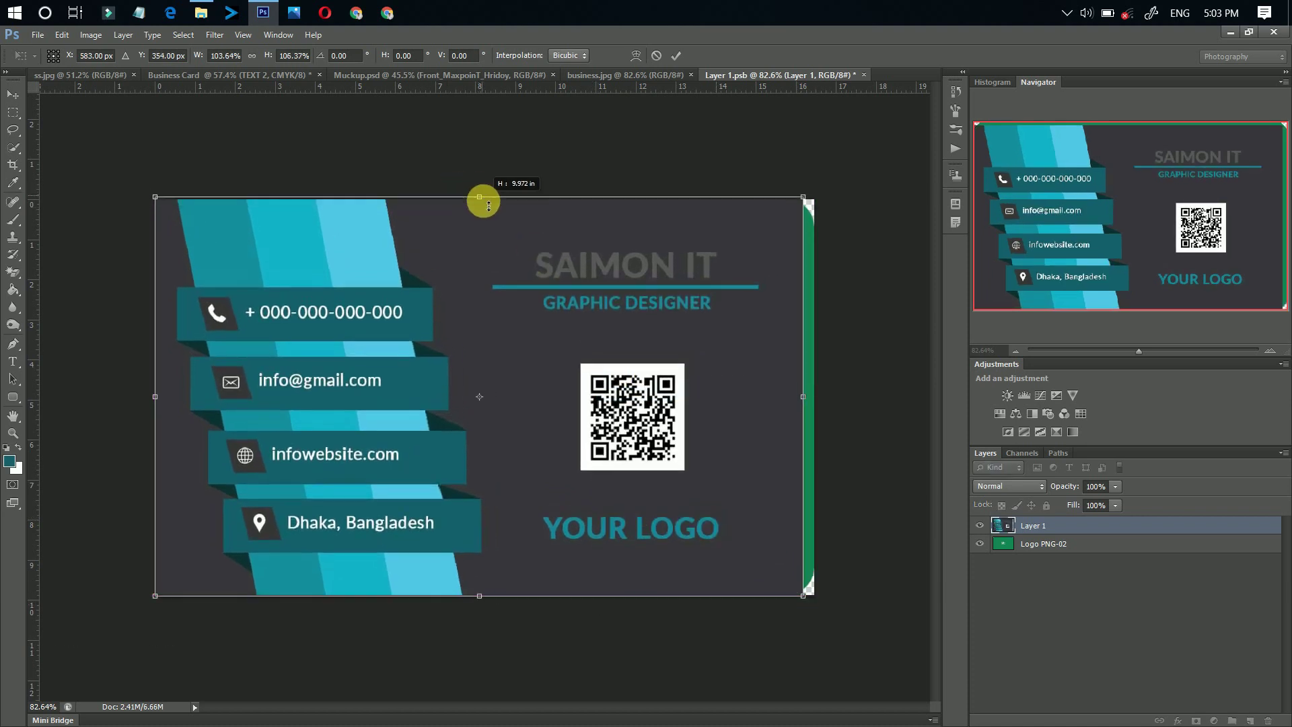
left_click_drag(810, 398, 824, 400)
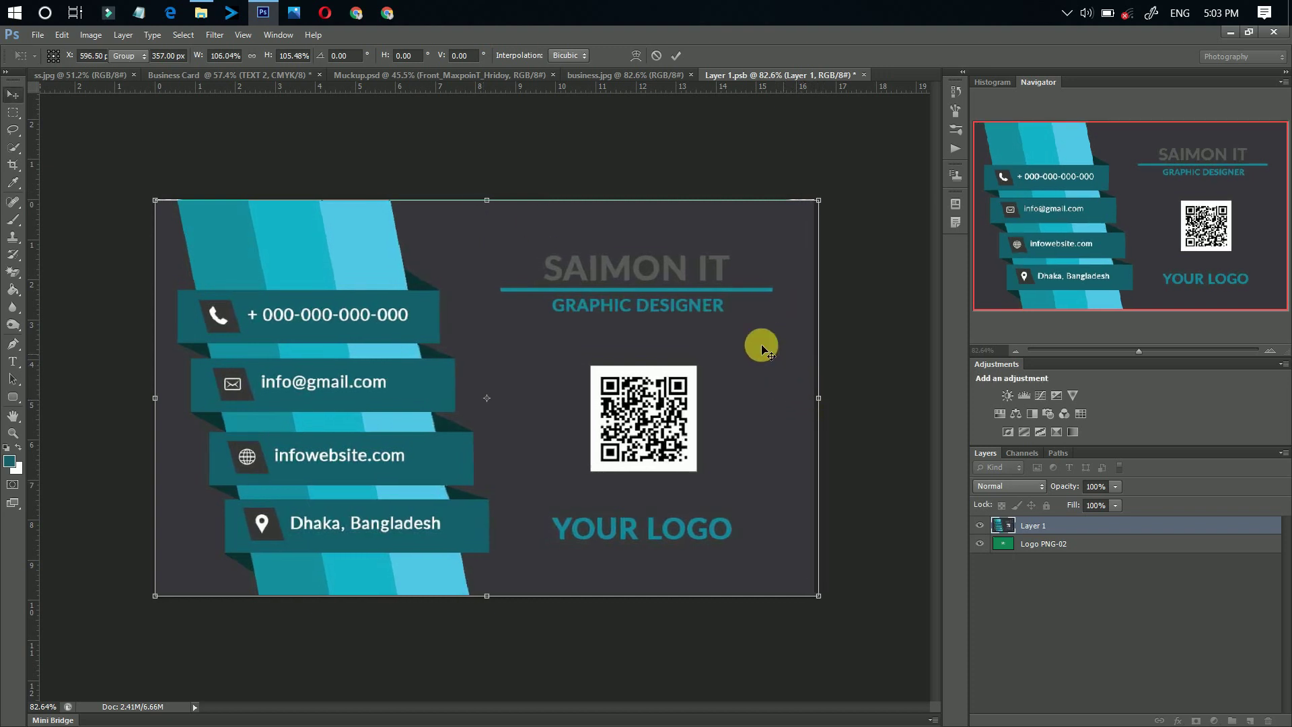
key("Return")
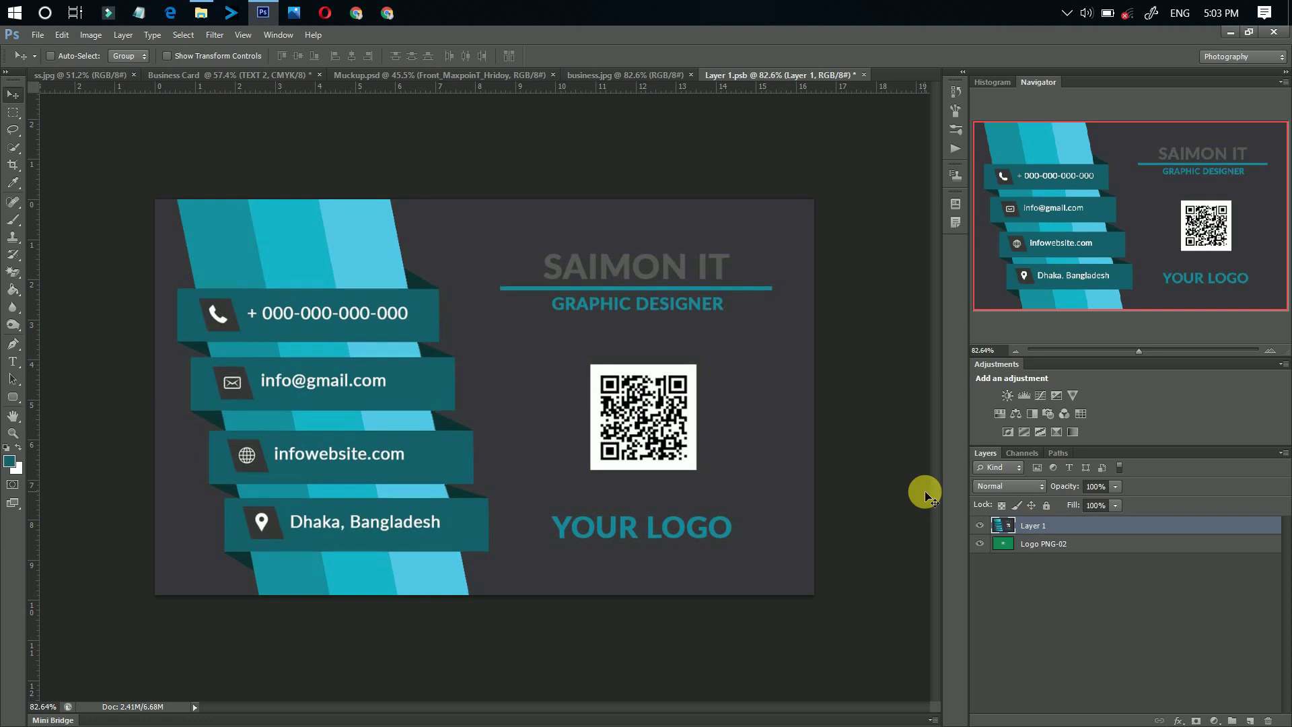
Make Layer 1 a clipping mask on the rounded card shape beneath
right_click(1048, 527)
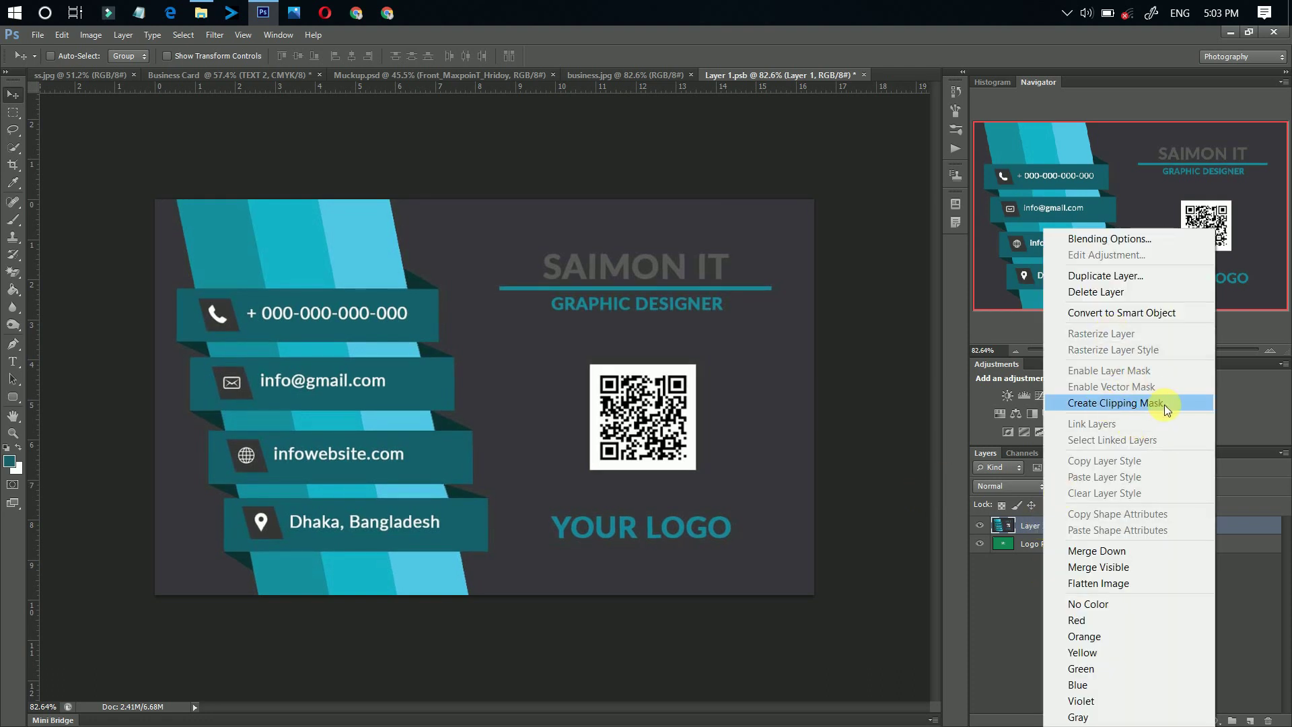
left_click(1120, 404)
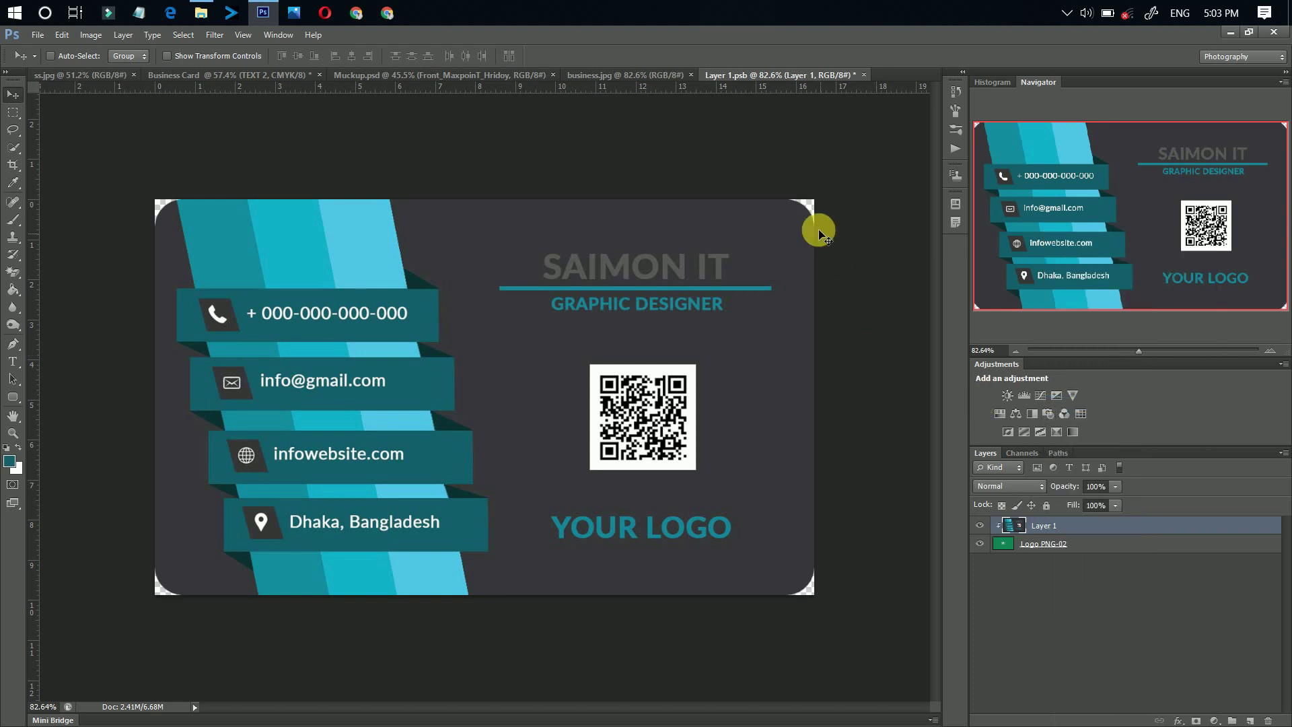
scroll(424, 370, "down", 1)
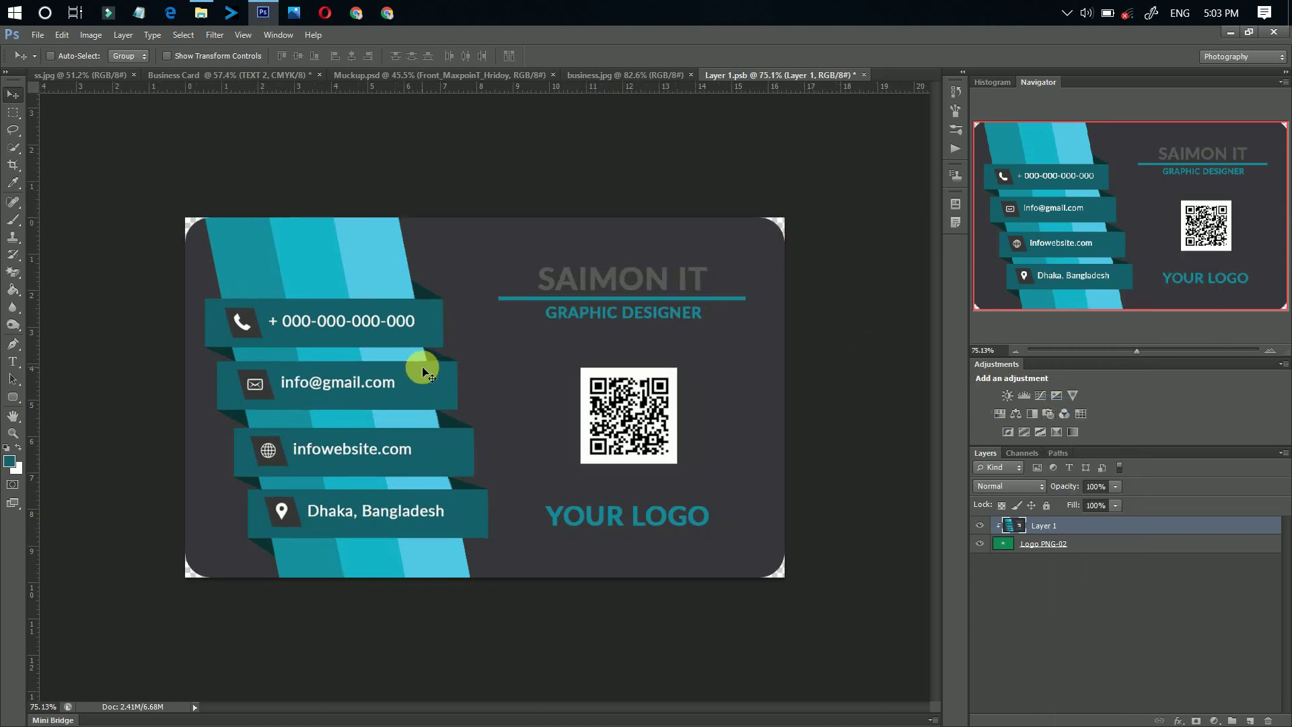
Save the edited card smart object and switch back to the Mockup.psd document
left_click(37, 35)
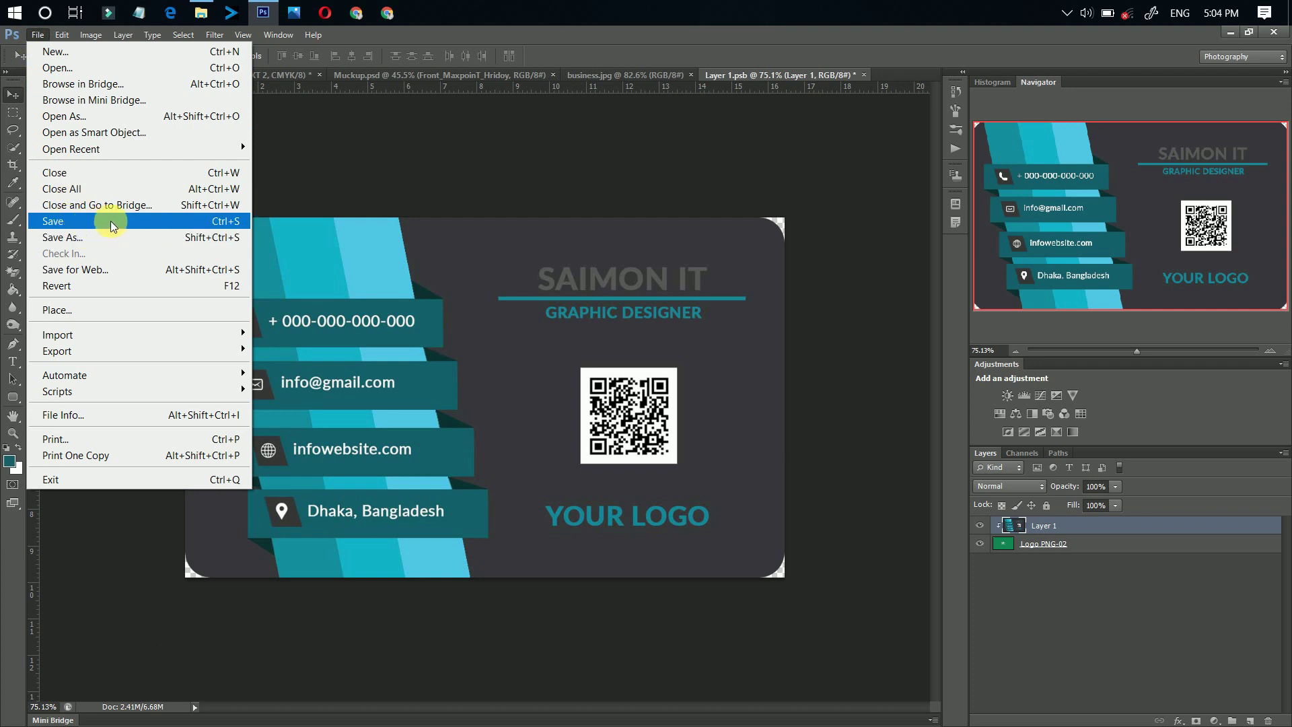
left_click(105, 222)
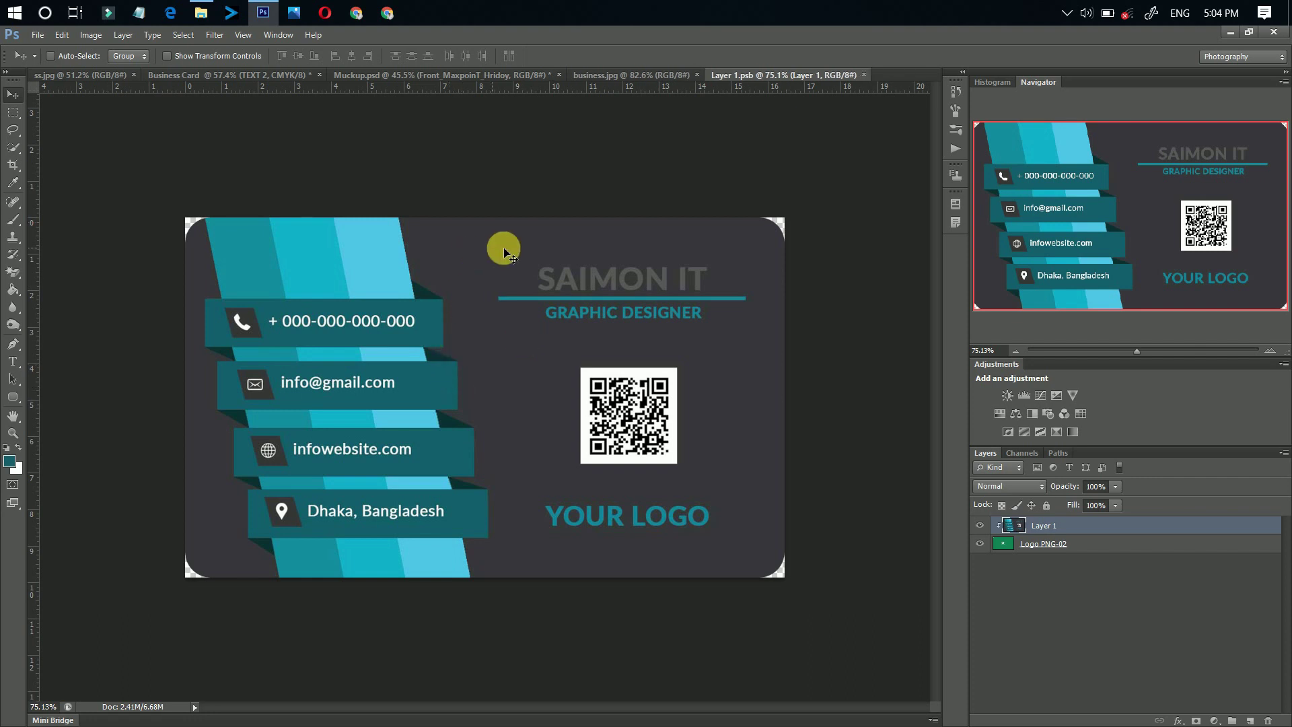
left_click(463, 75)
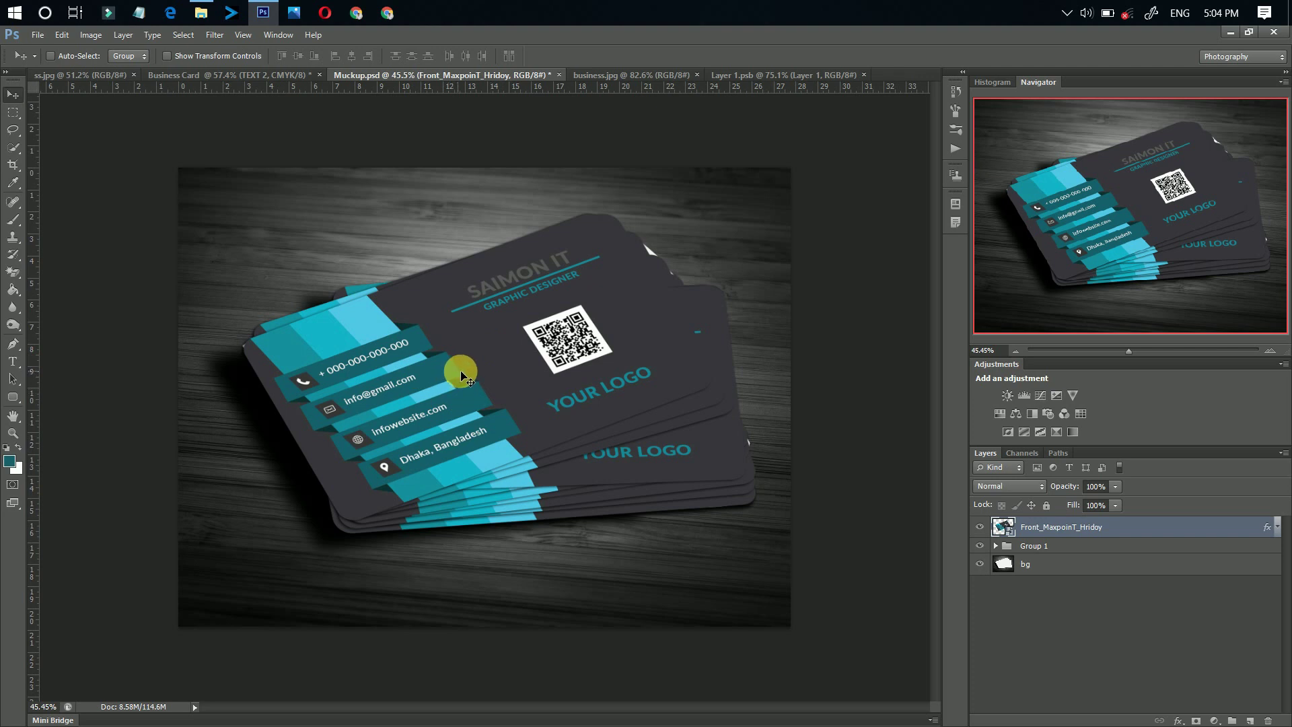
Compare the ss.jpg reference image against the finished stacked-card mockup
scroll(481, 373, "down", 1, "alt")
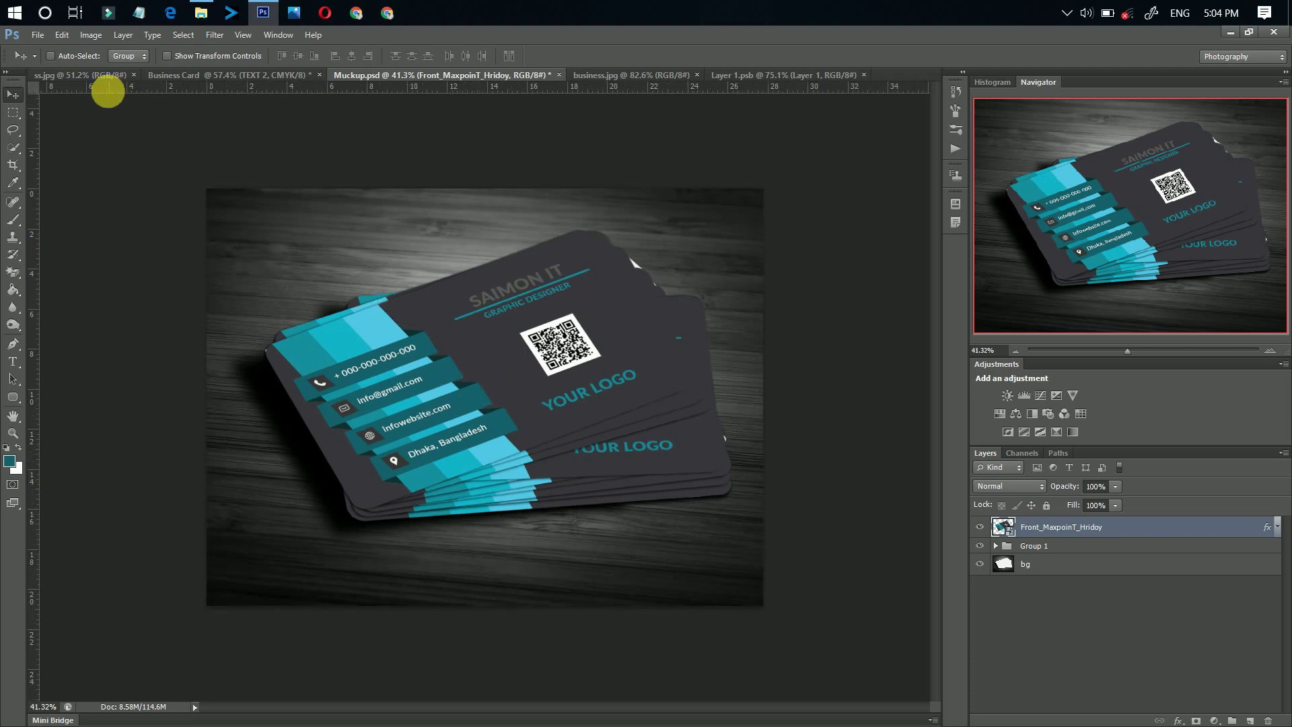
left_click(88, 75)
scroll(372, 328, "down", 1, "alt")
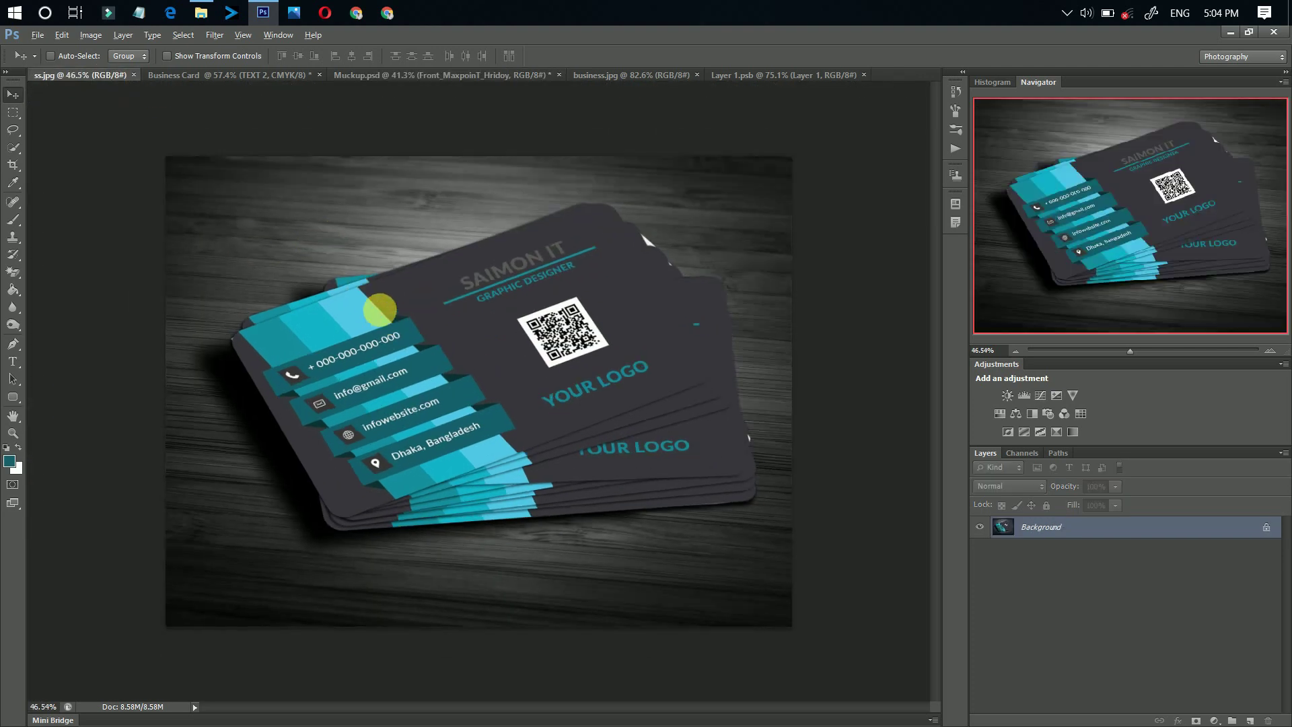
left_click(417, 74)
scroll(431, 312, "down", 1, "alt")
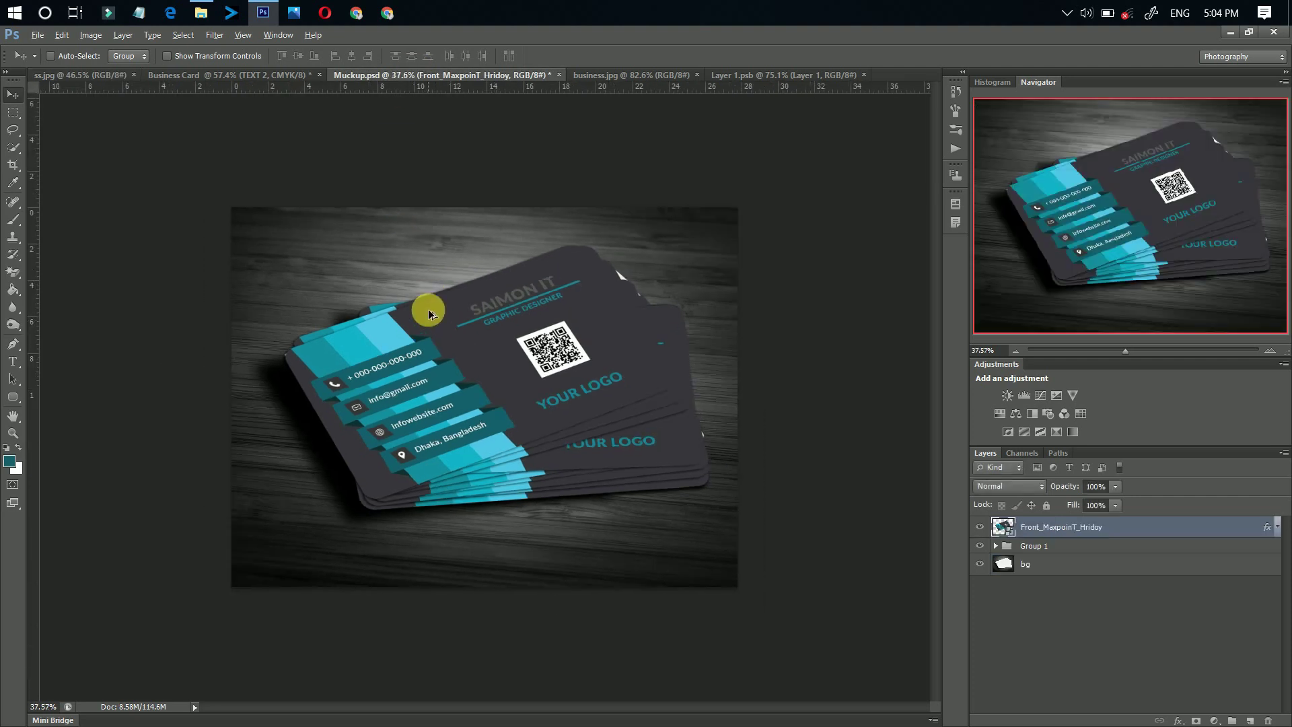
Save the mockup for web as JPEG Muckup.jpg in Documents, then minimize Photoshop
left_click(36, 35)
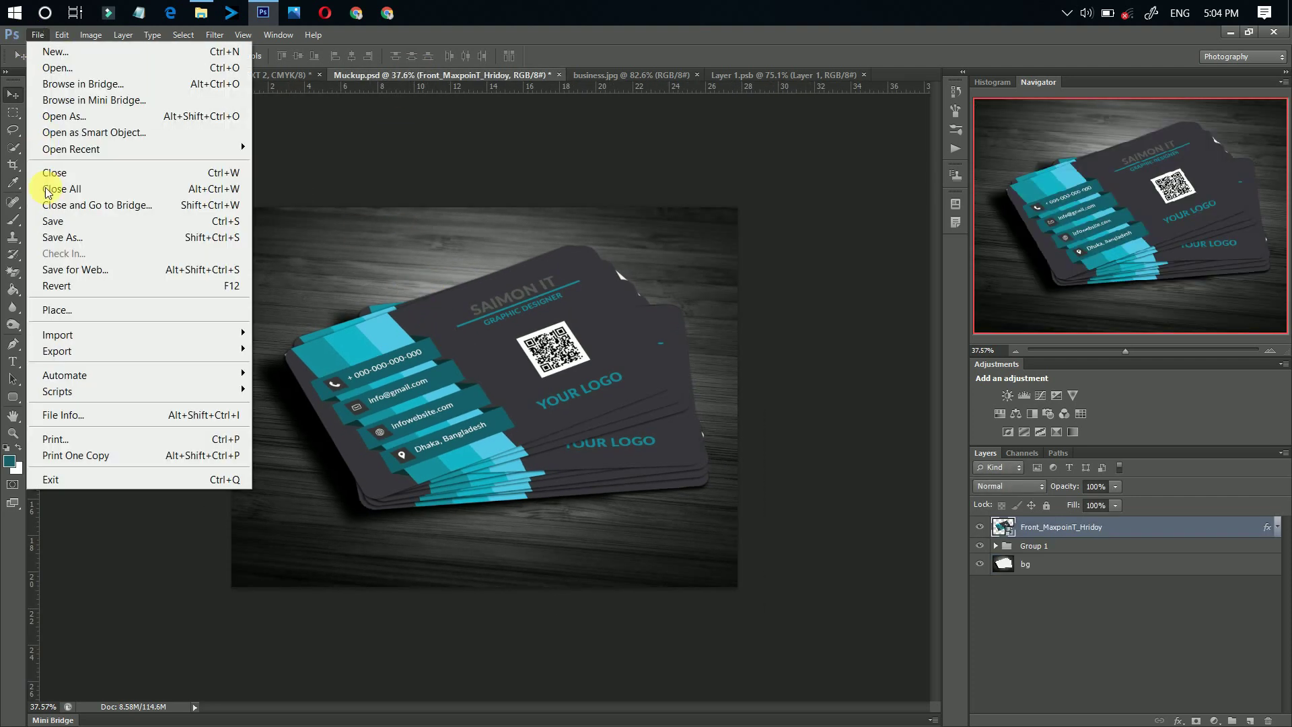
left_click(141, 271)
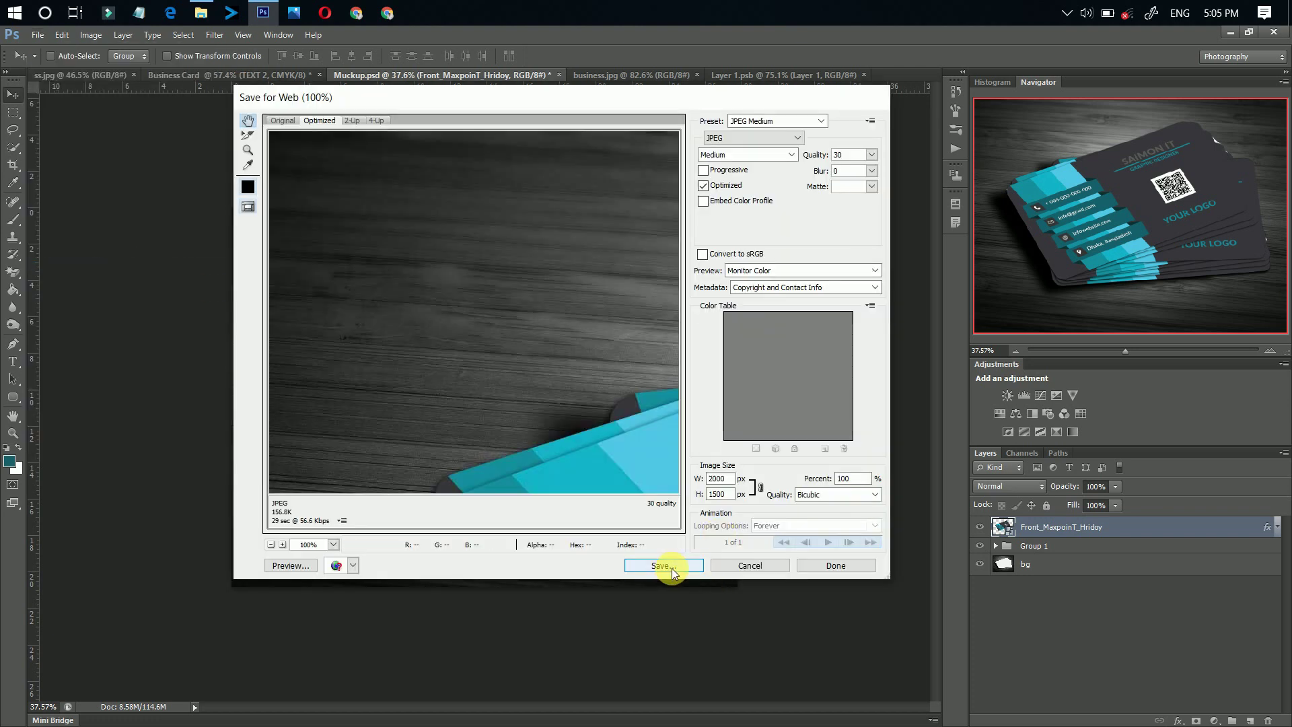
left_click(674, 568)
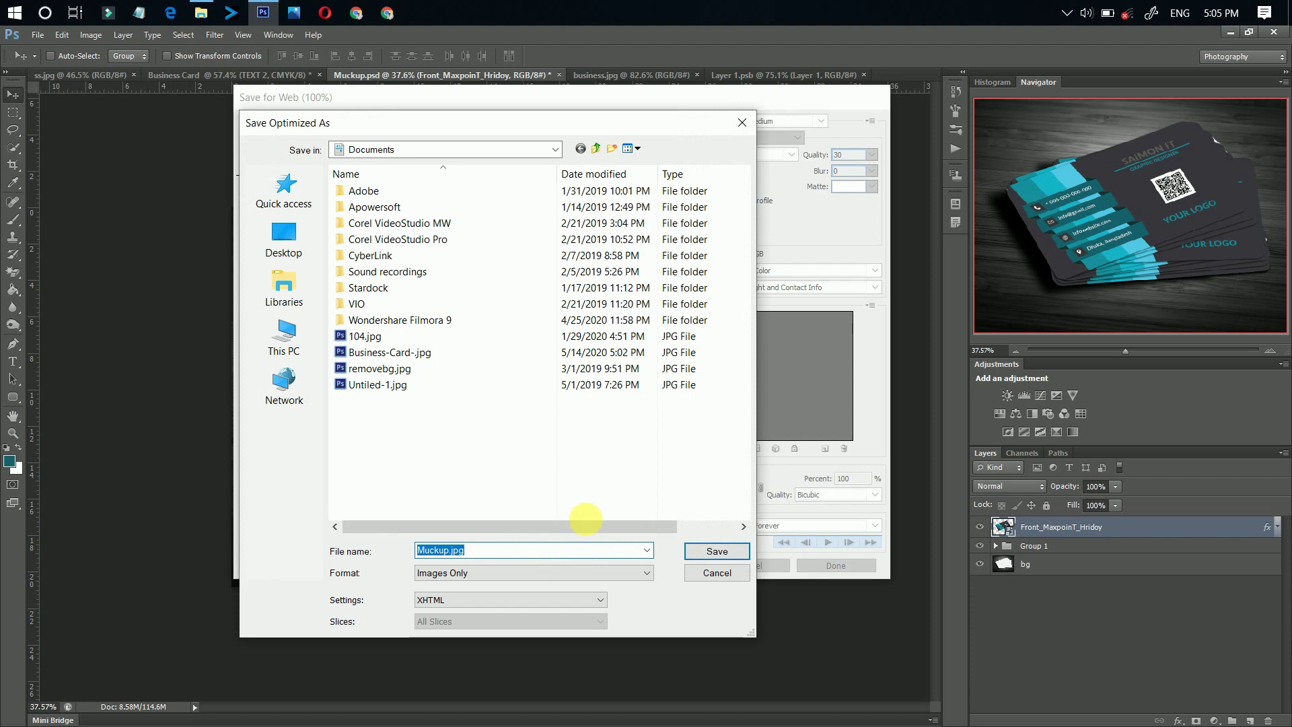
left_click(717, 551)
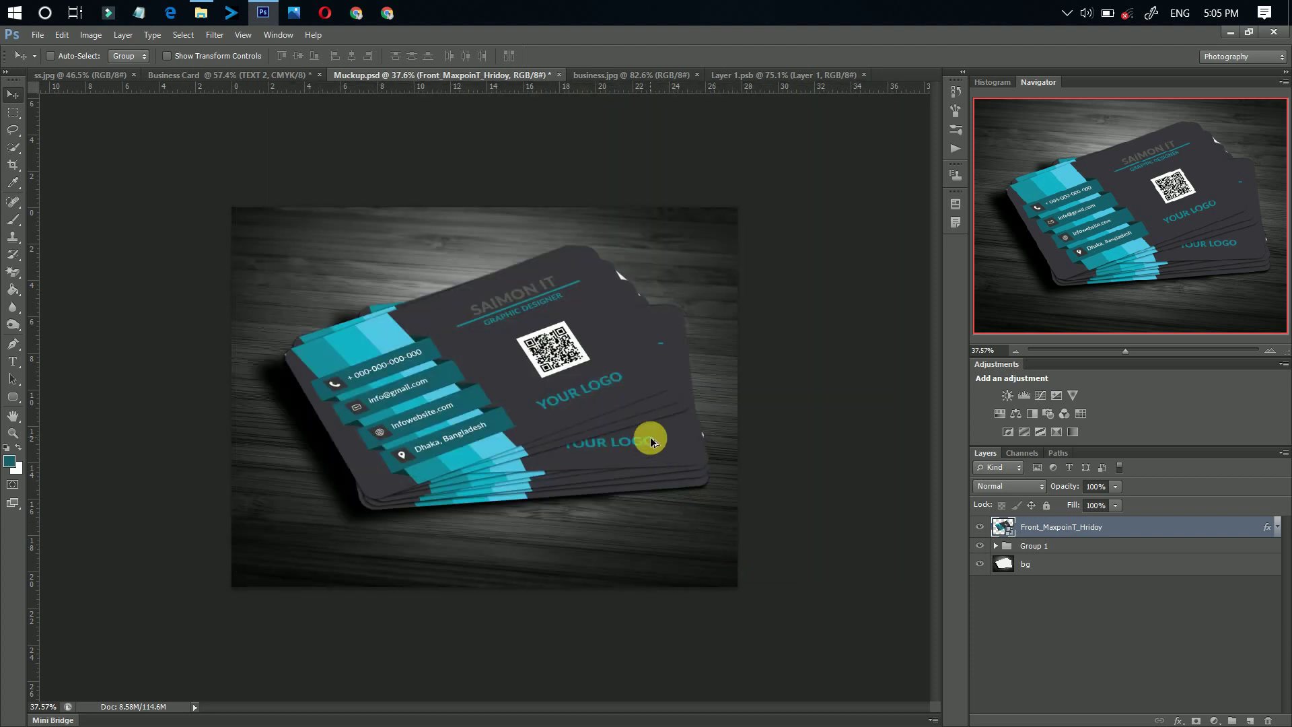
scroll(650, 440, "down", 1)
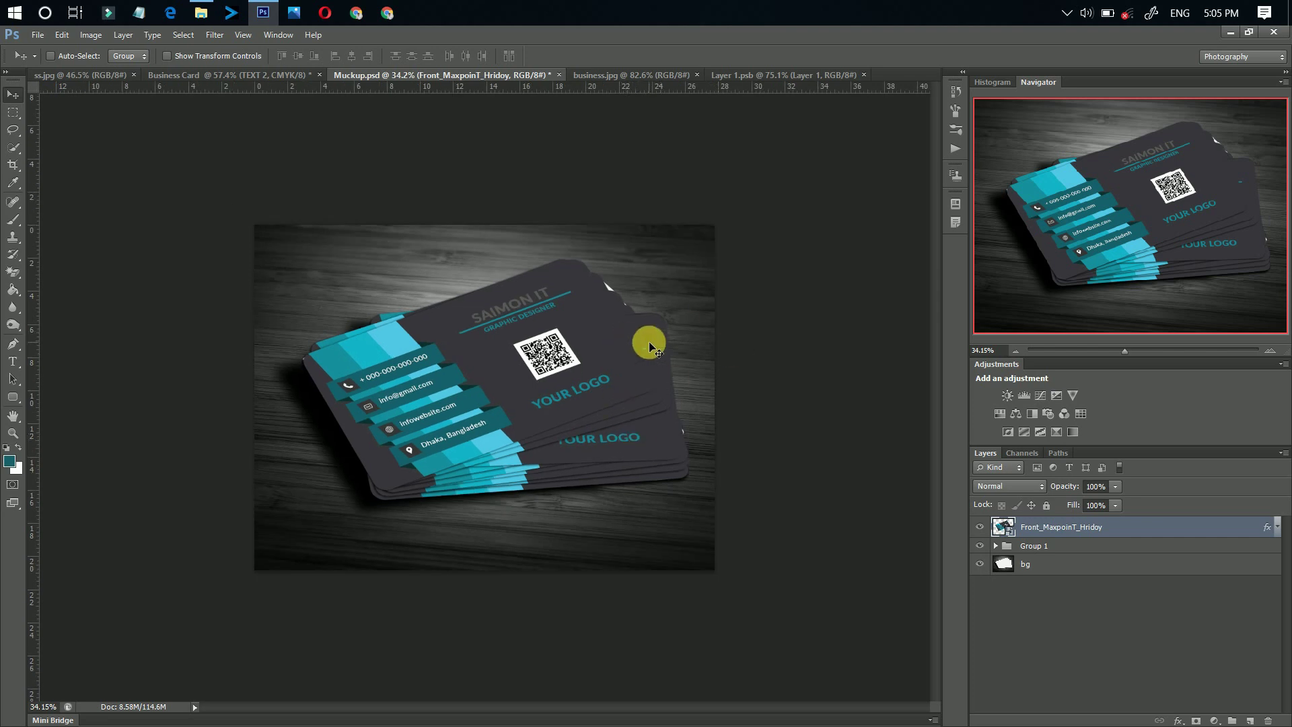
left_click(1228, 35)
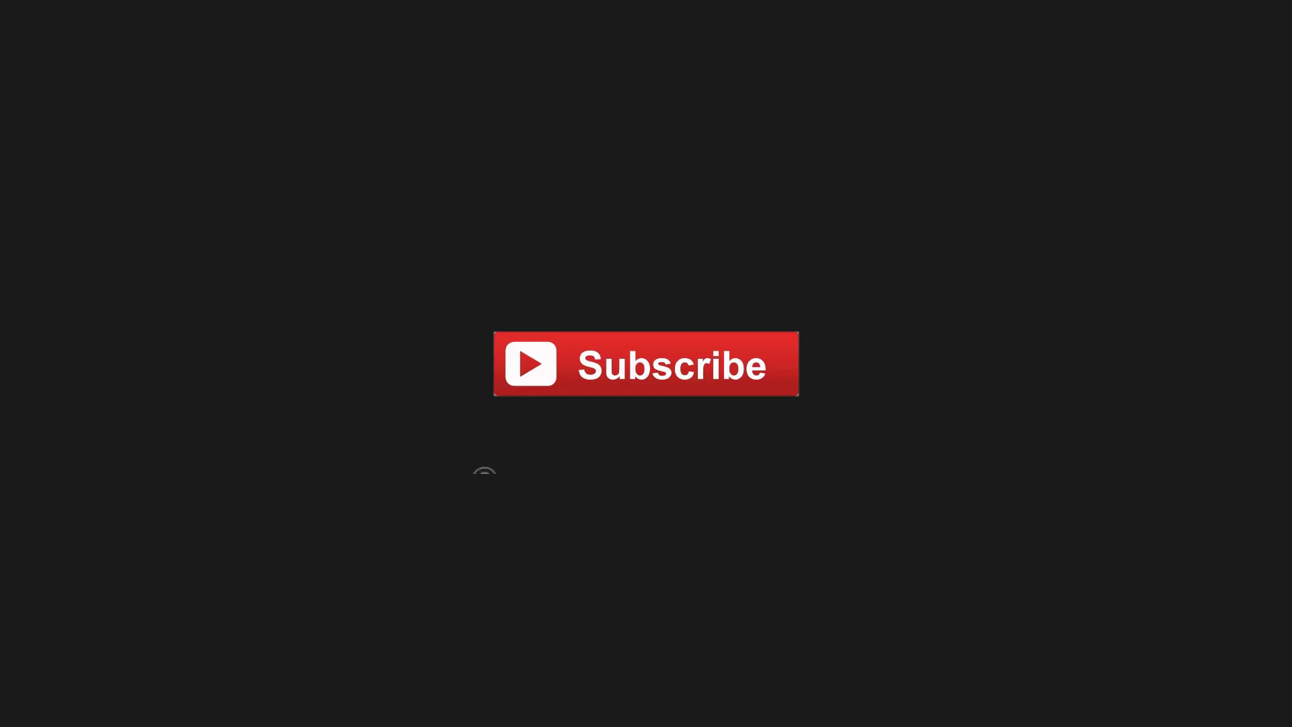